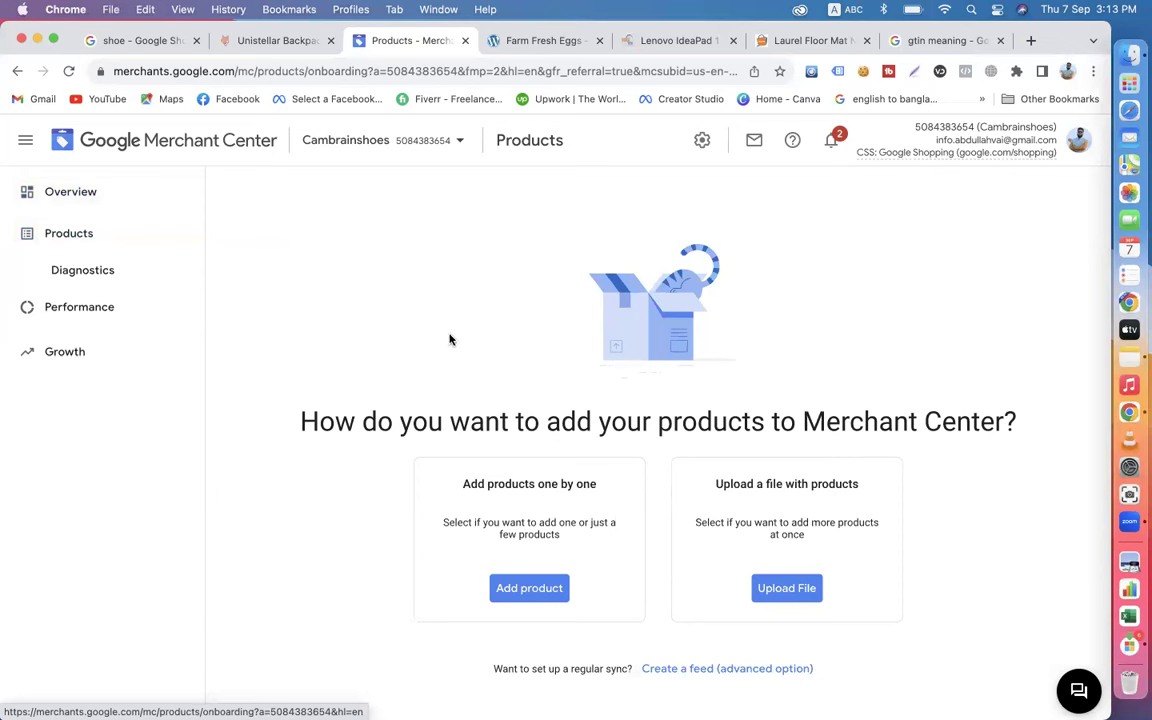
Examine the option for adding products one by one, referring to the store's Farm Fresh Eggs product page.
drag(465, 488, 611, 484)
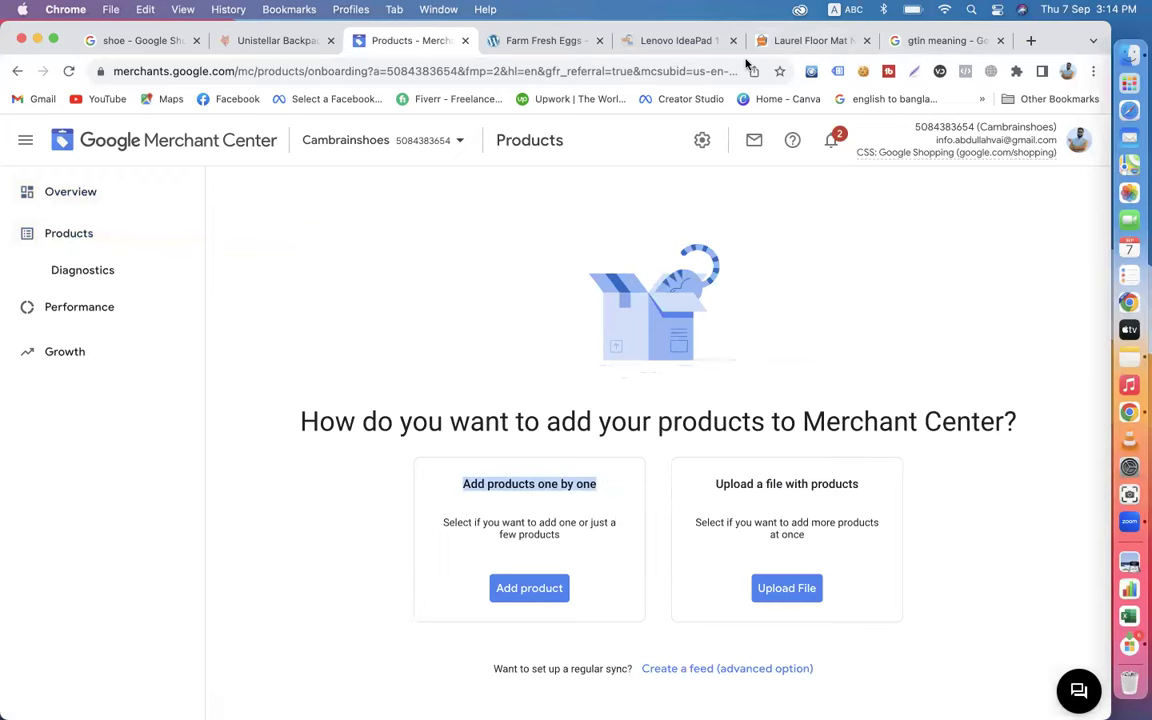
click(560, 44)
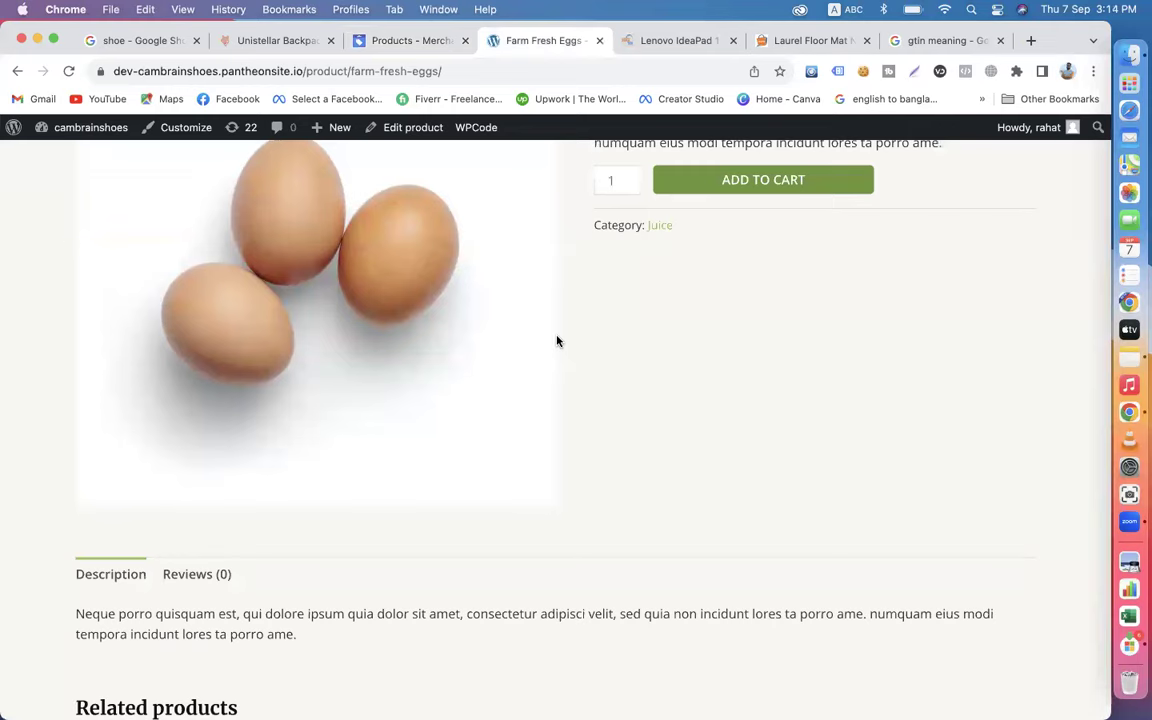
click(400, 40)
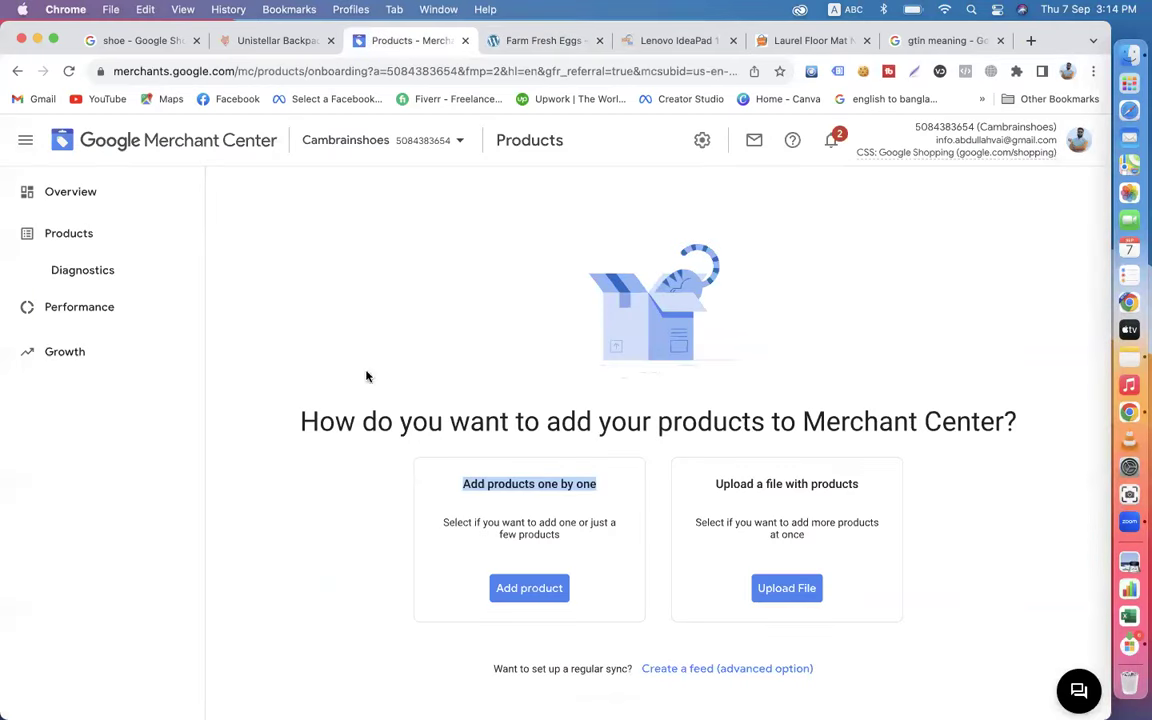
click(360, 432)
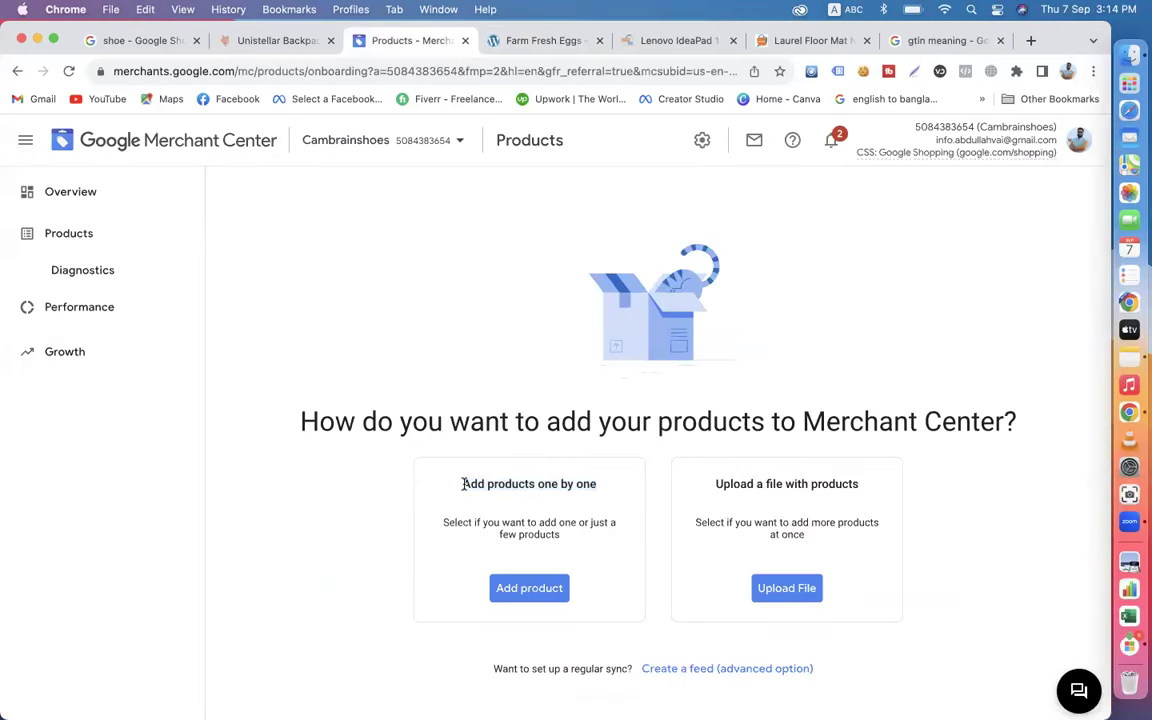
drag(463, 484, 608, 491)
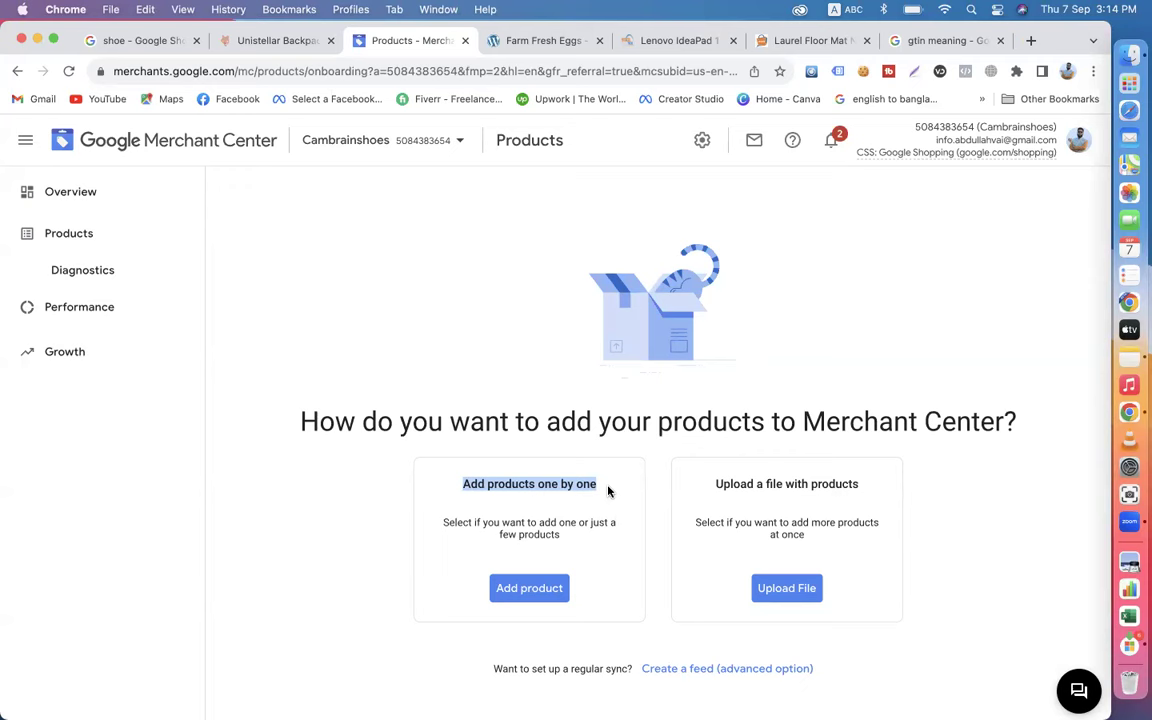
click(465, 482)
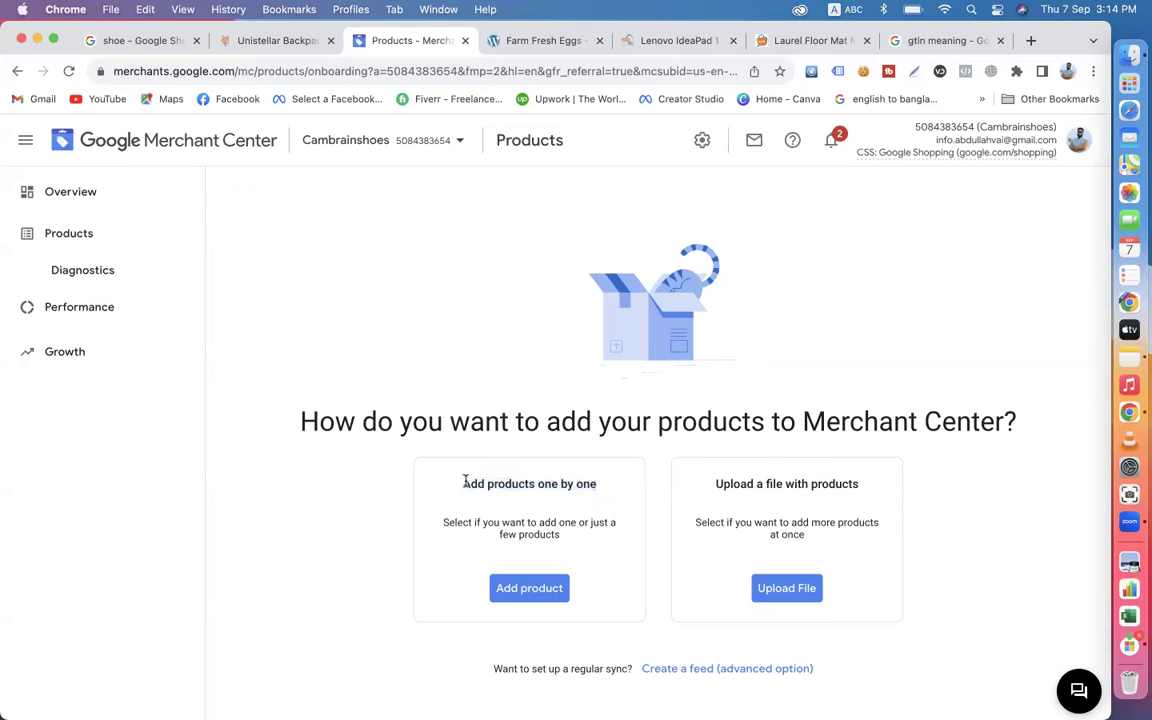
drag(465, 482, 612, 483)
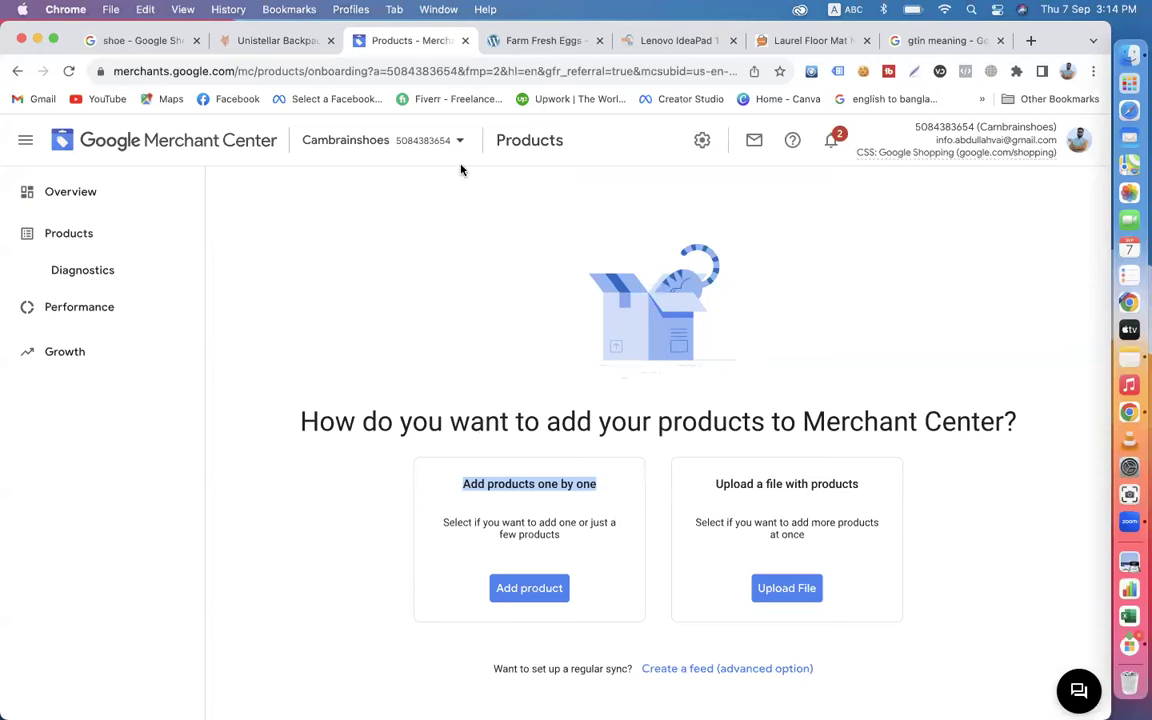
click(523, 45)
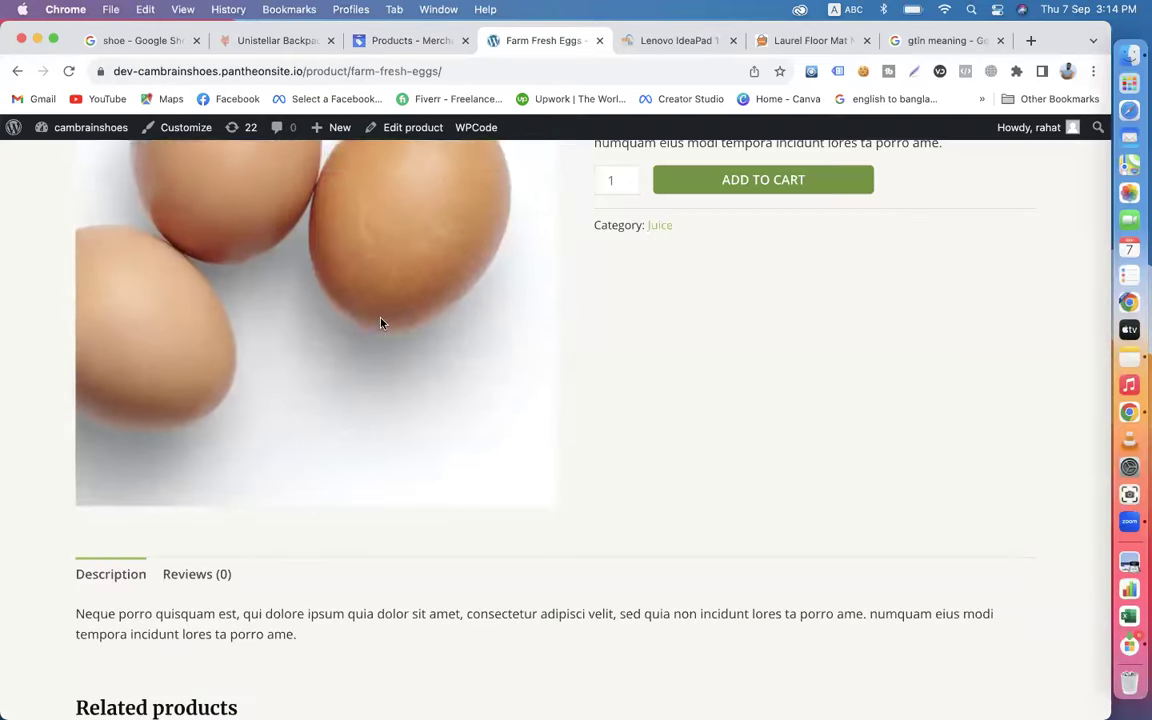
click(408, 42)
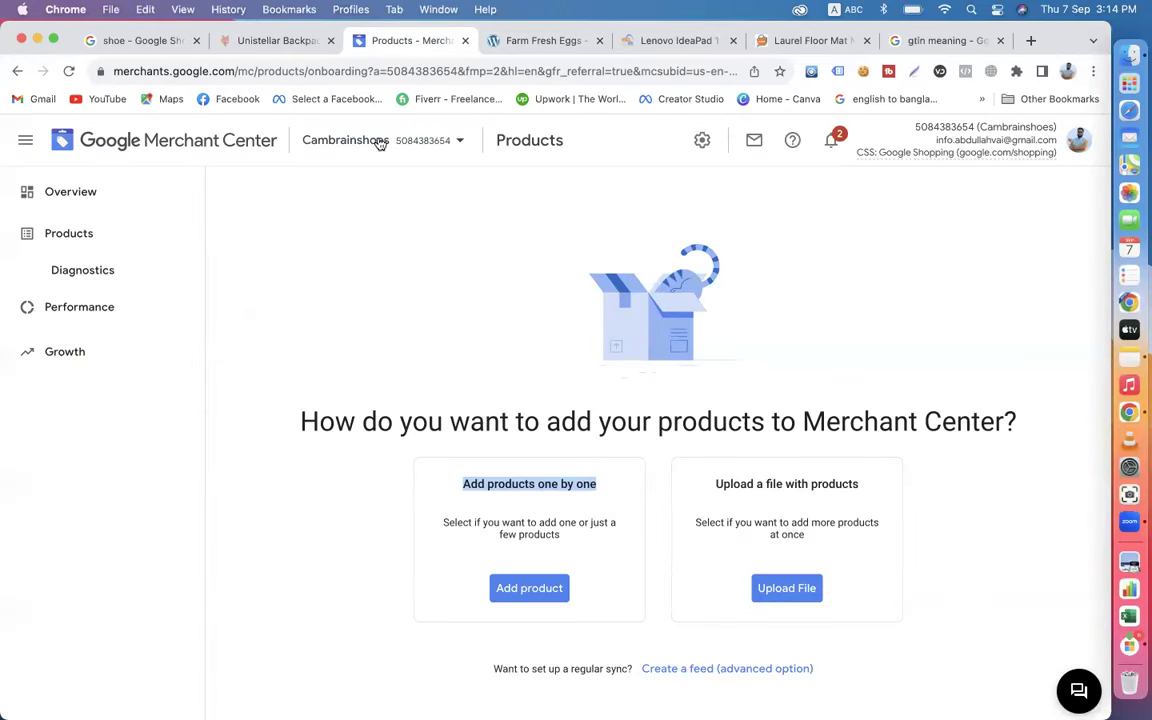
click(466, 487)
drag(466, 484, 608, 484)
Unpin the Browsec VPN extension from the browser.
click(989, 72)
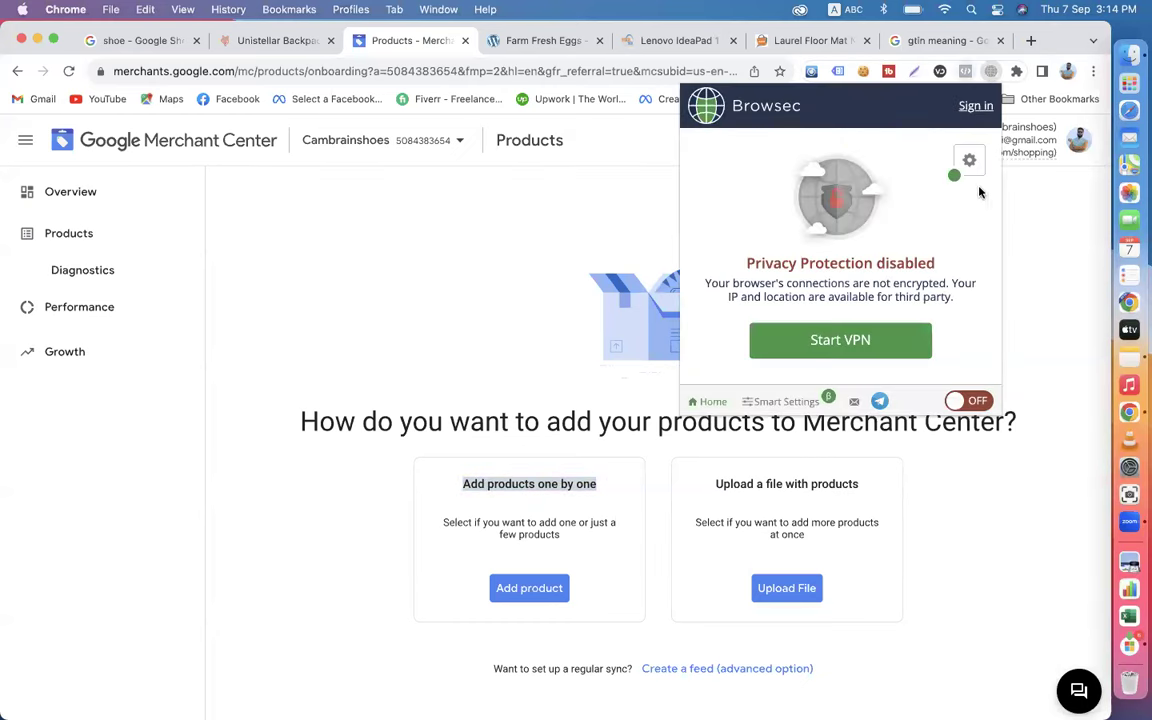
click(1016, 72)
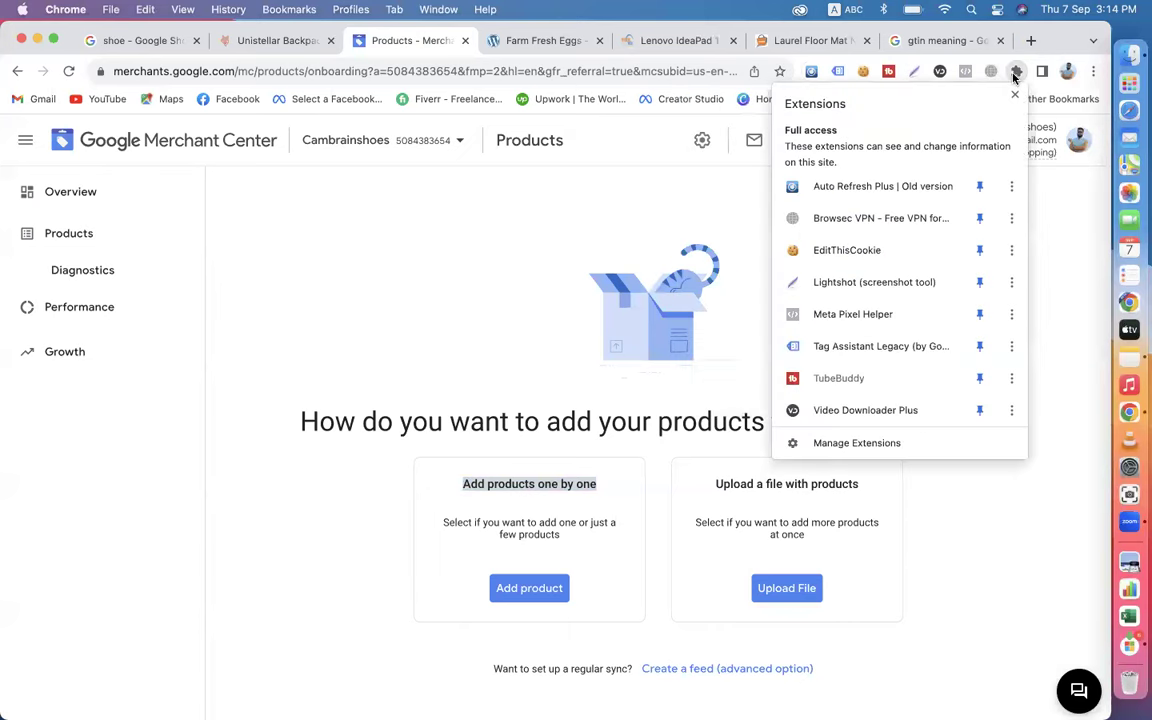
click(979, 218)
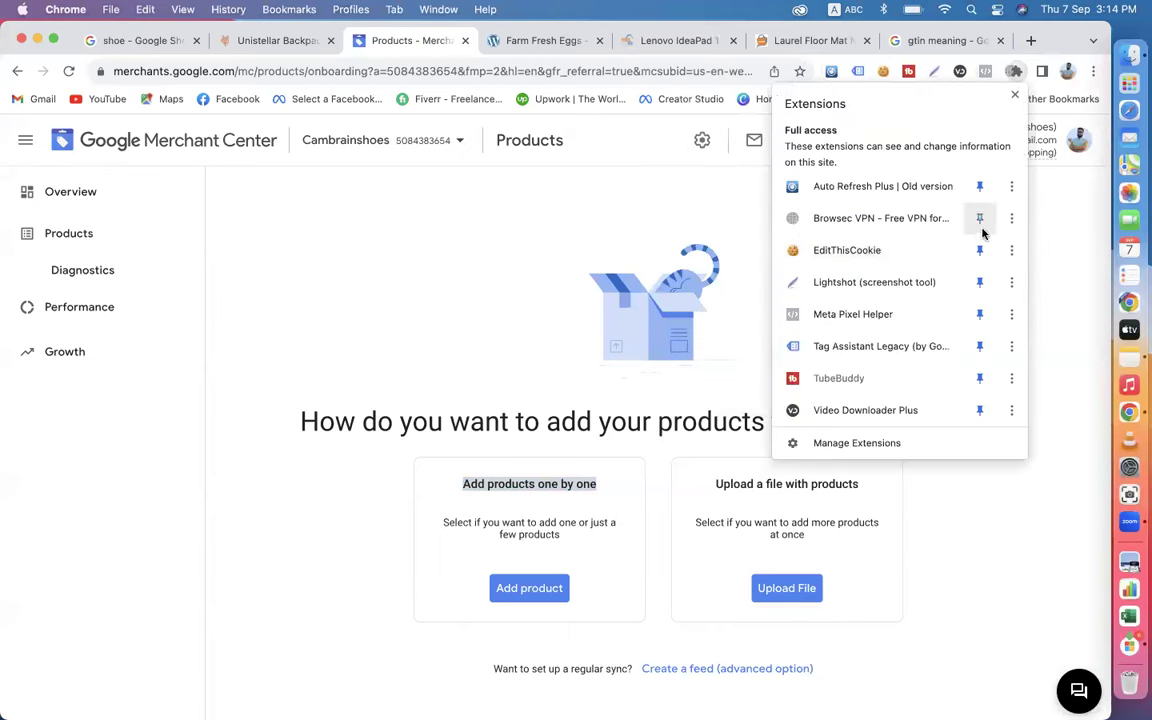
click(296, 337)
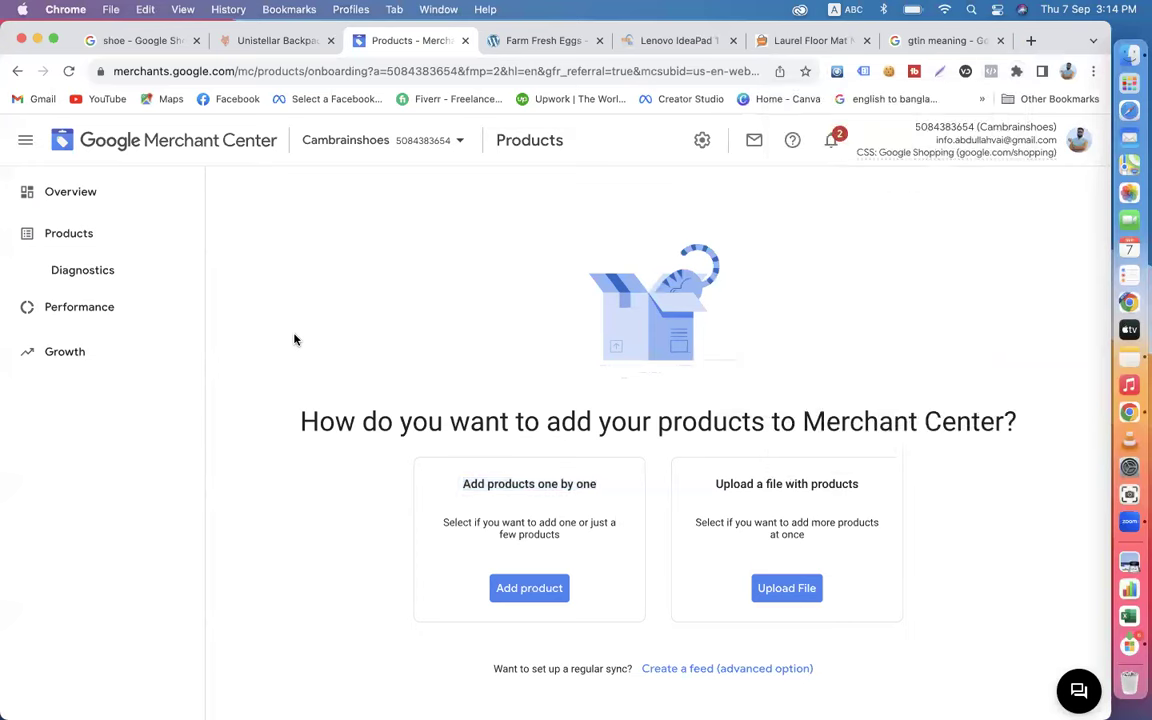
Review the title, price and description on the Farm Fresh Eggs page, then return to the one-by-one product option.
click(535, 40)
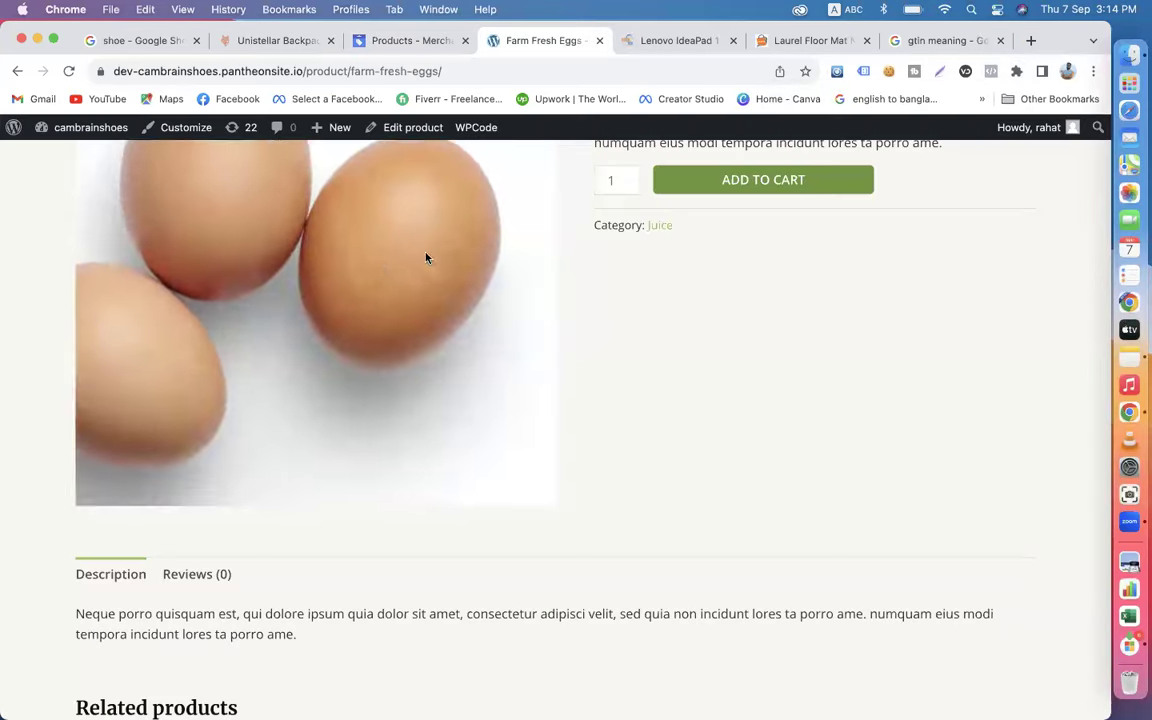
scroll(675, 395, up, 1)
scroll(685, 408, up, 3)
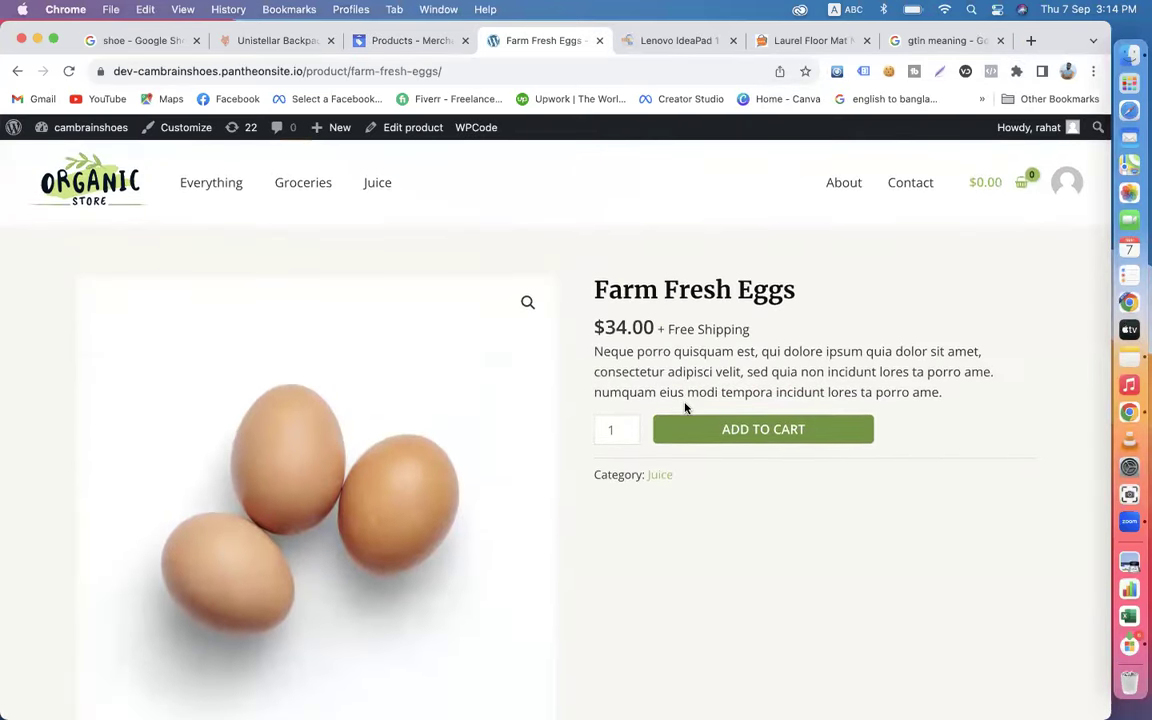
click(405, 40)
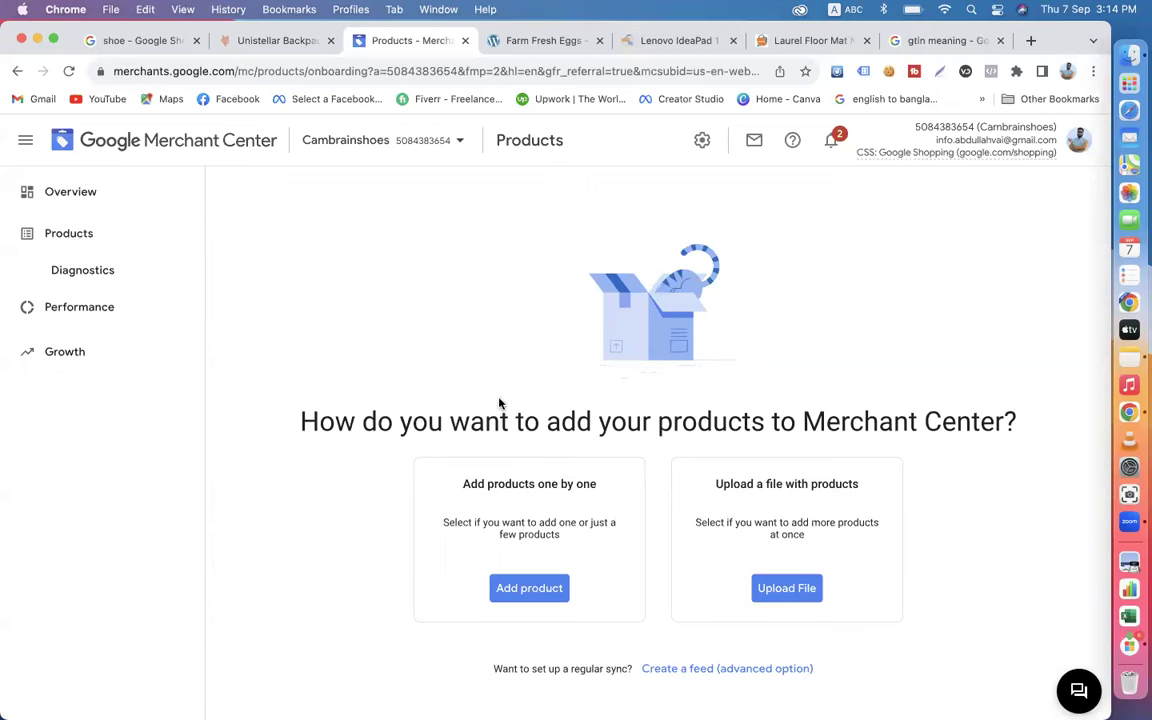
click(545, 40)
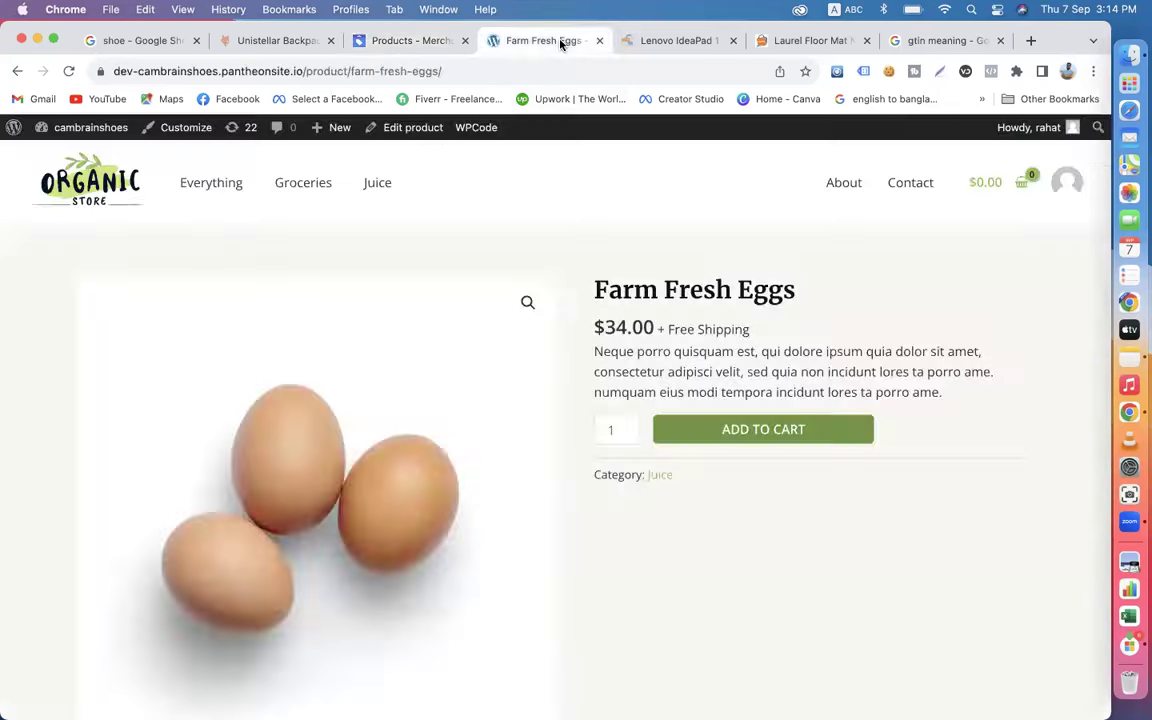
click(404, 40)
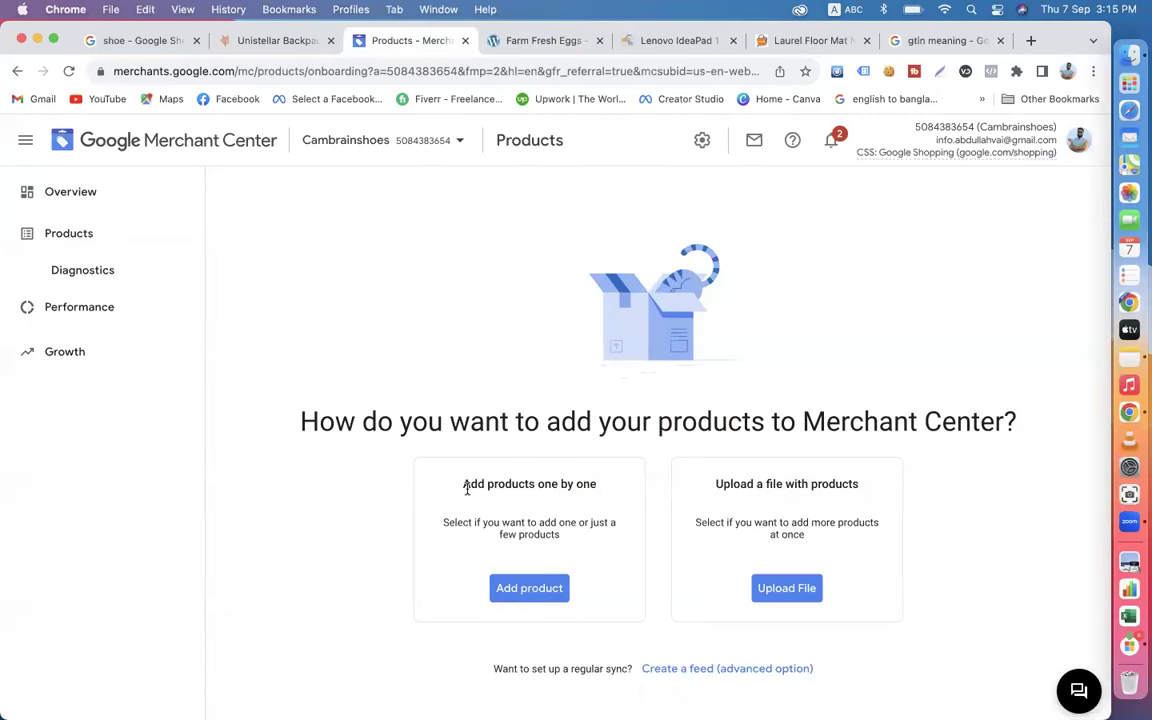
drag(462, 484, 643, 489)
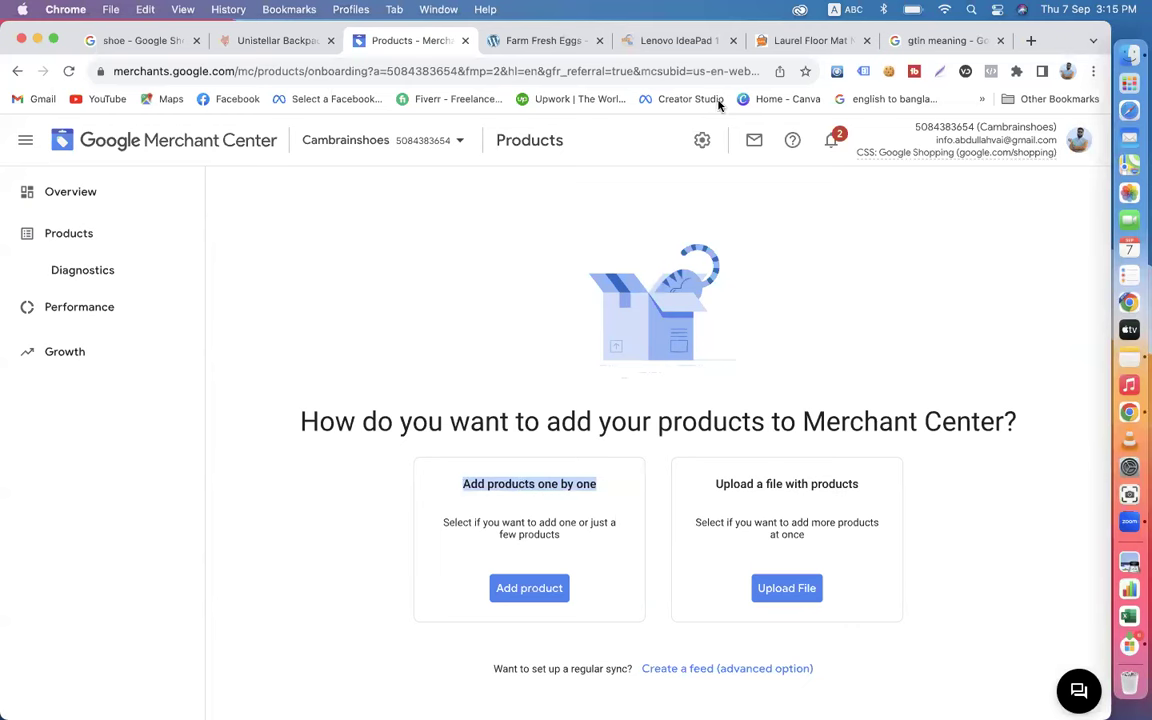
Look over the Merchant Center tools and settings and compare uploading a product file with adding products one by one.
click(702, 140)
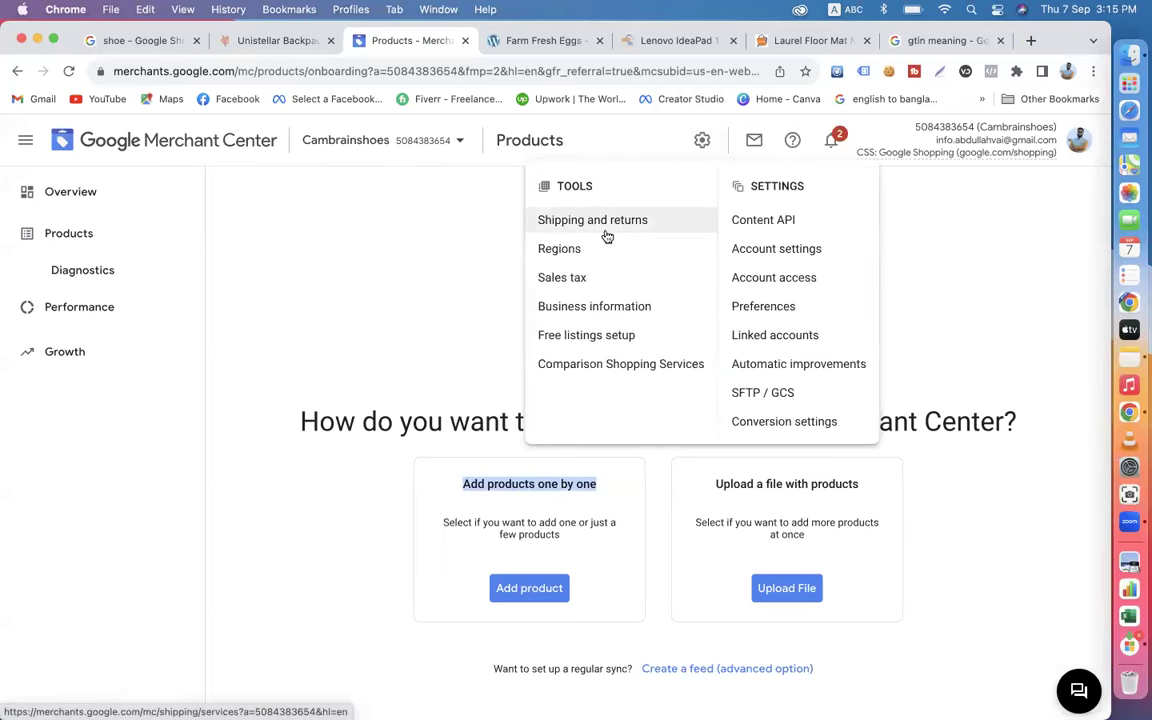
click(451, 309)
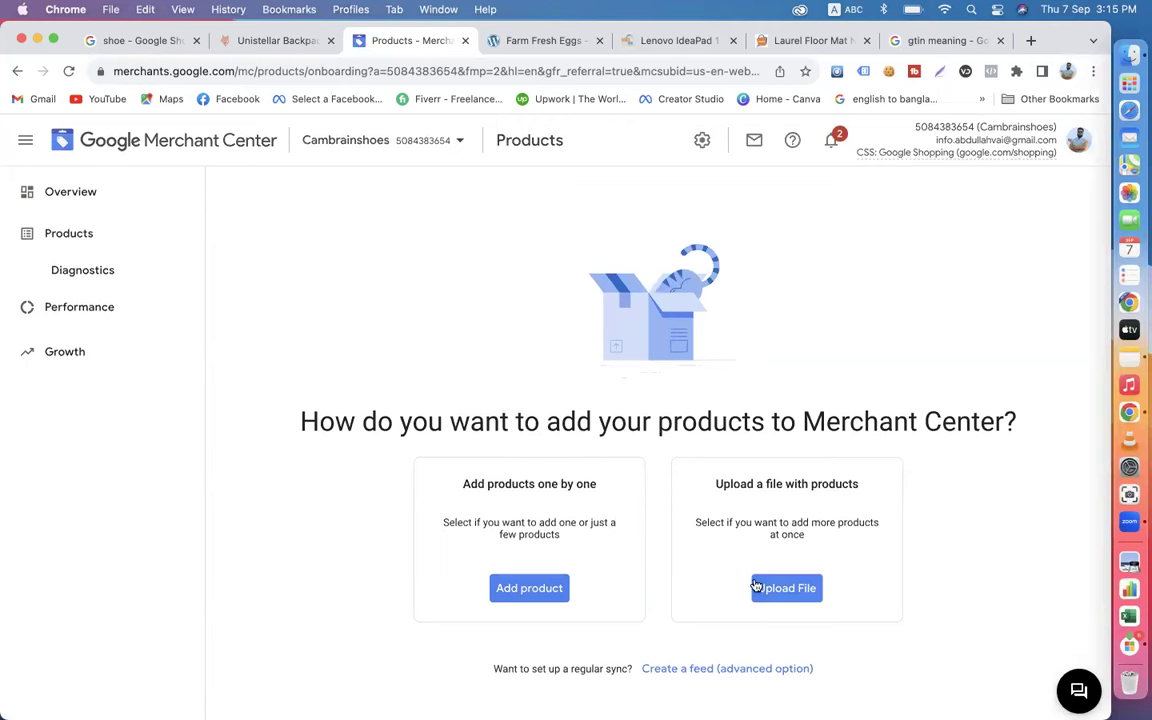
drag(716, 484, 861, 489)
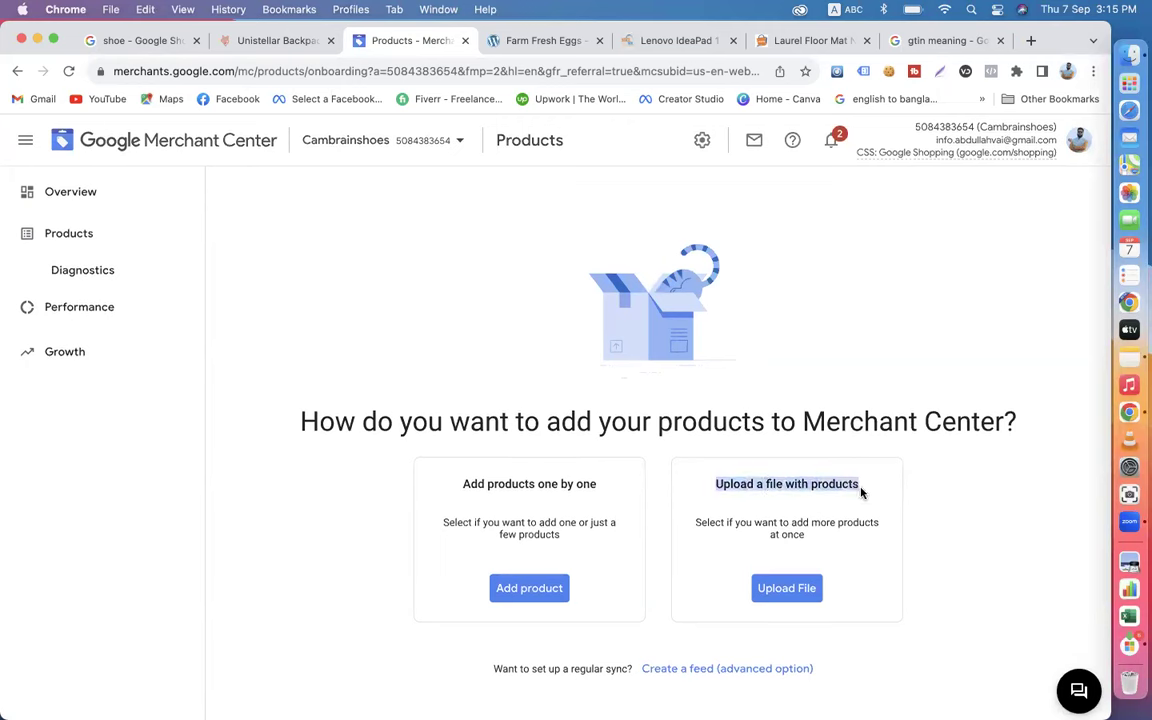
drag(697, 525, 897, 534)
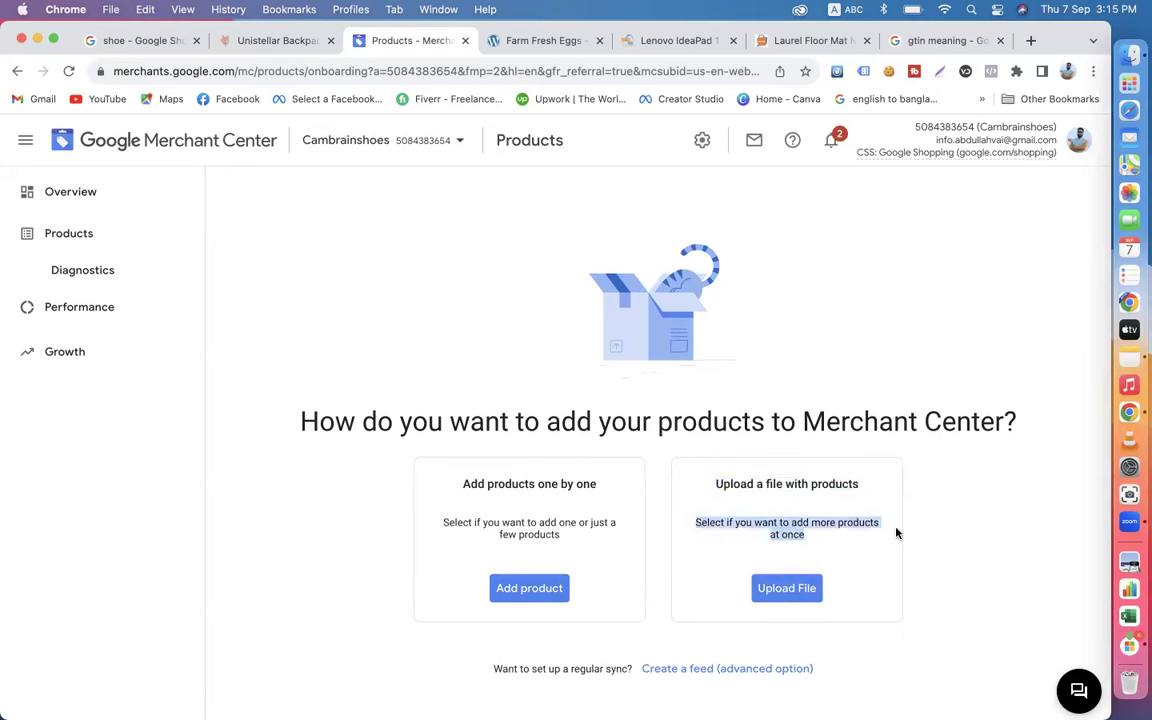
click(533, 397)
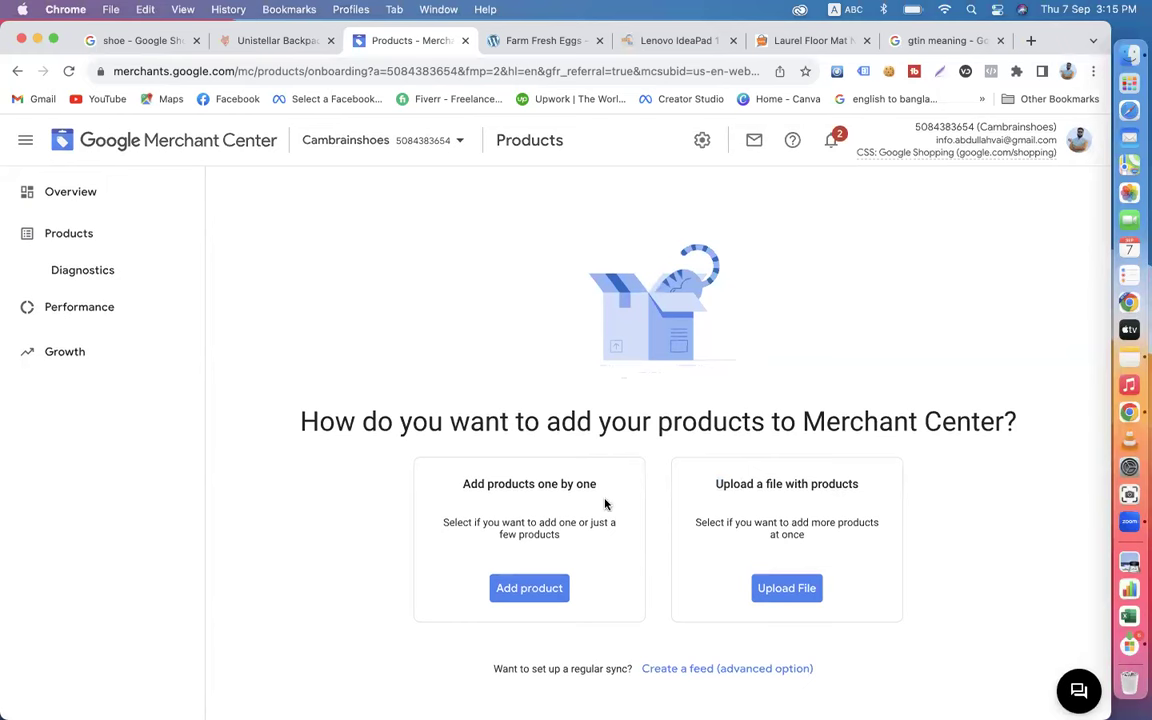
drag(462, 483, 607, 486)
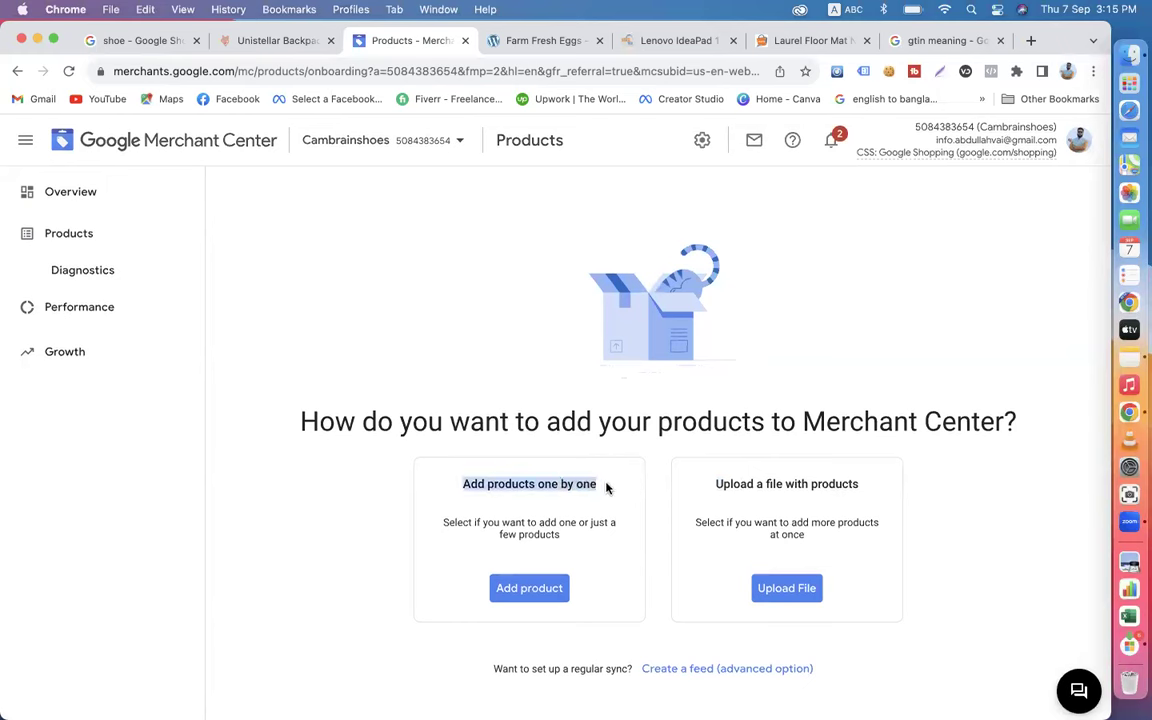
click(571, 486)
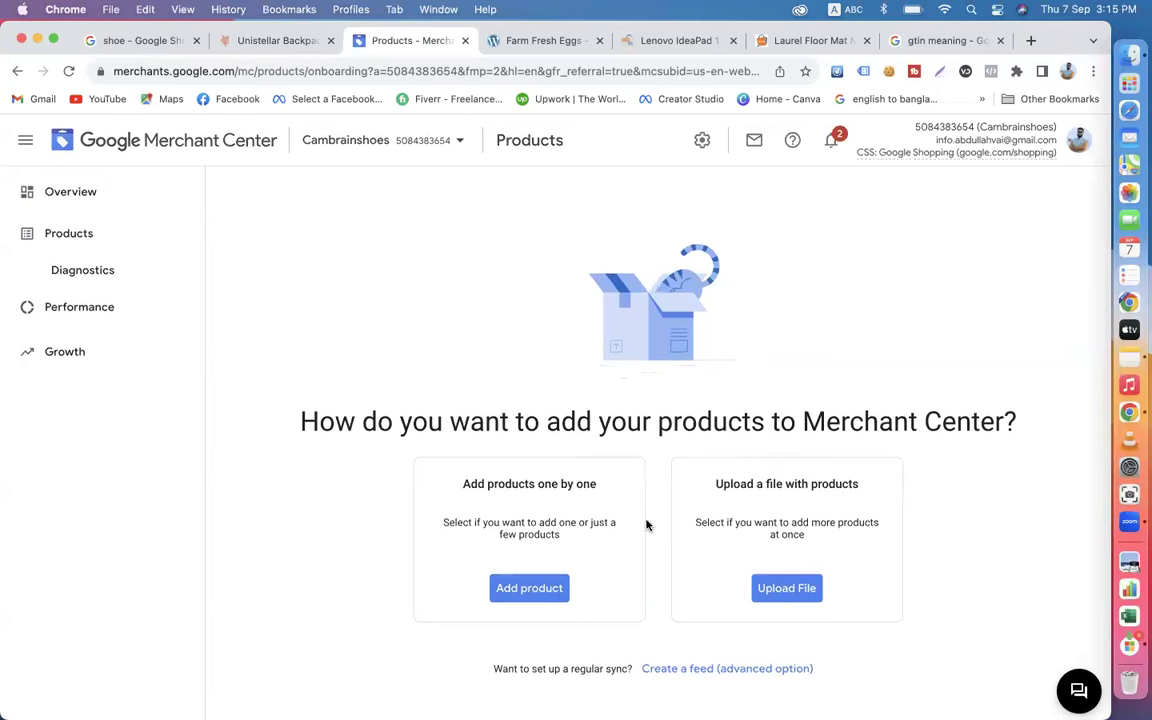
Check the account overview, then return to Products and start adding a single product.
click(70, 191)
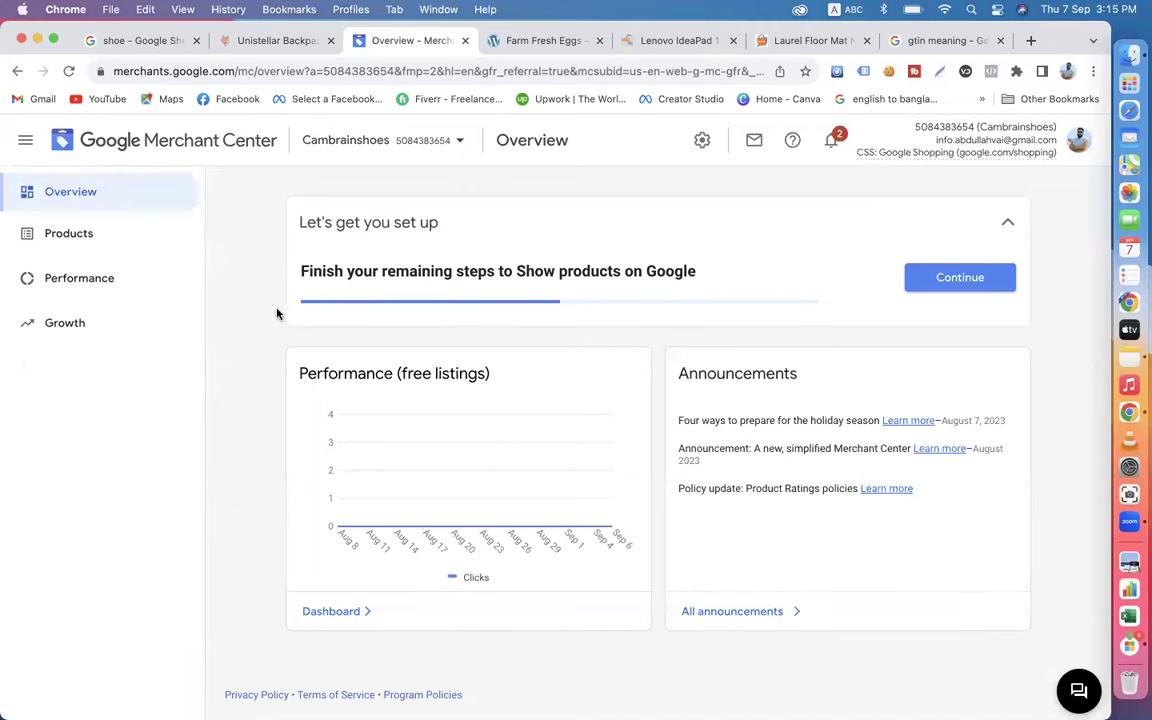
click(70, 234)
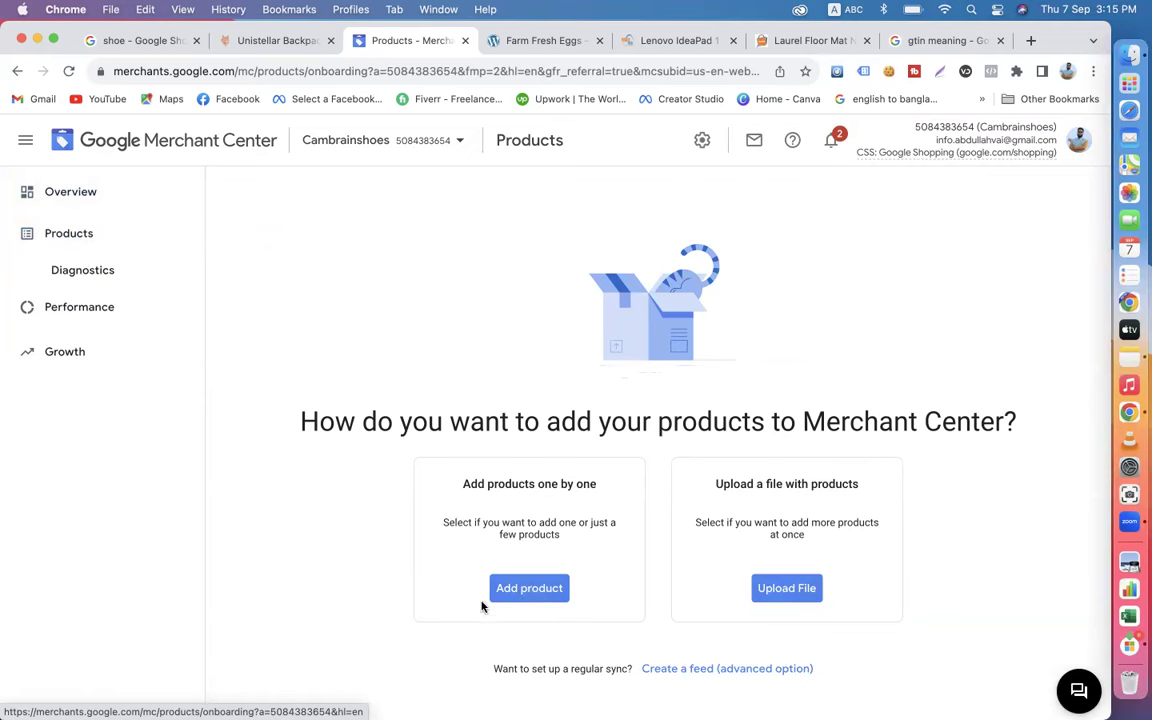
click(521, 590)
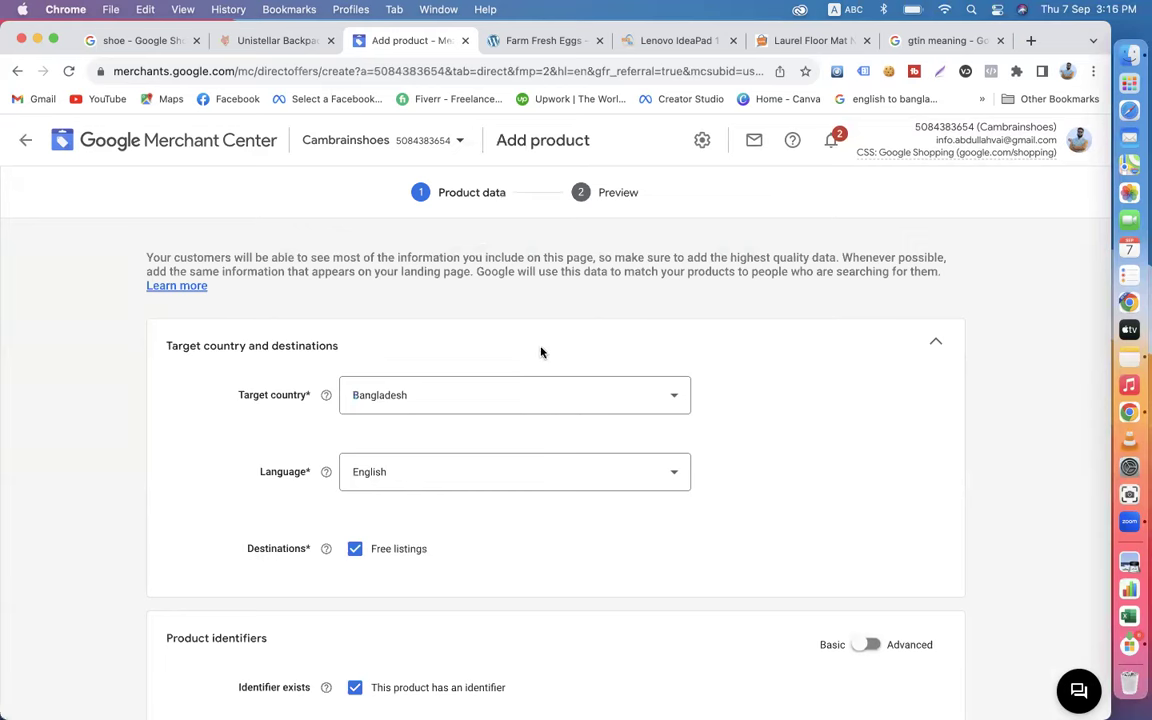
Set the product's target country to United States and keep Free listings selected as its destination.
click(506, 393)
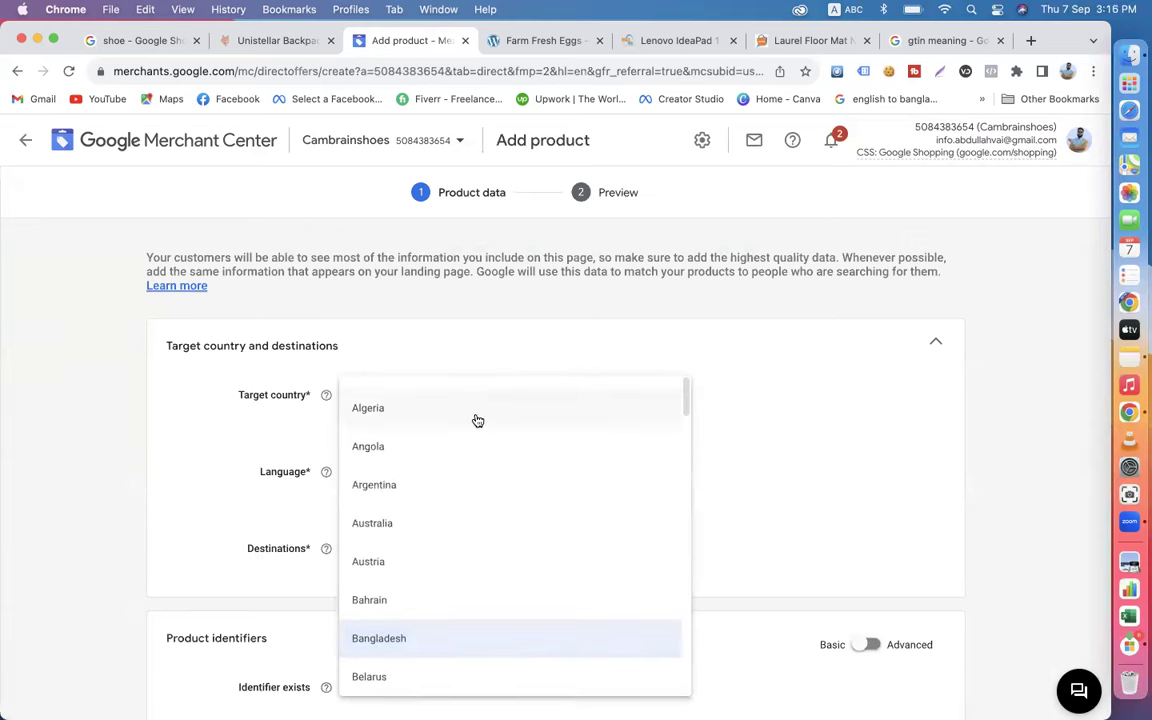
scroll(477, 420, down, 20)
scroll(477, 420, down, 4)
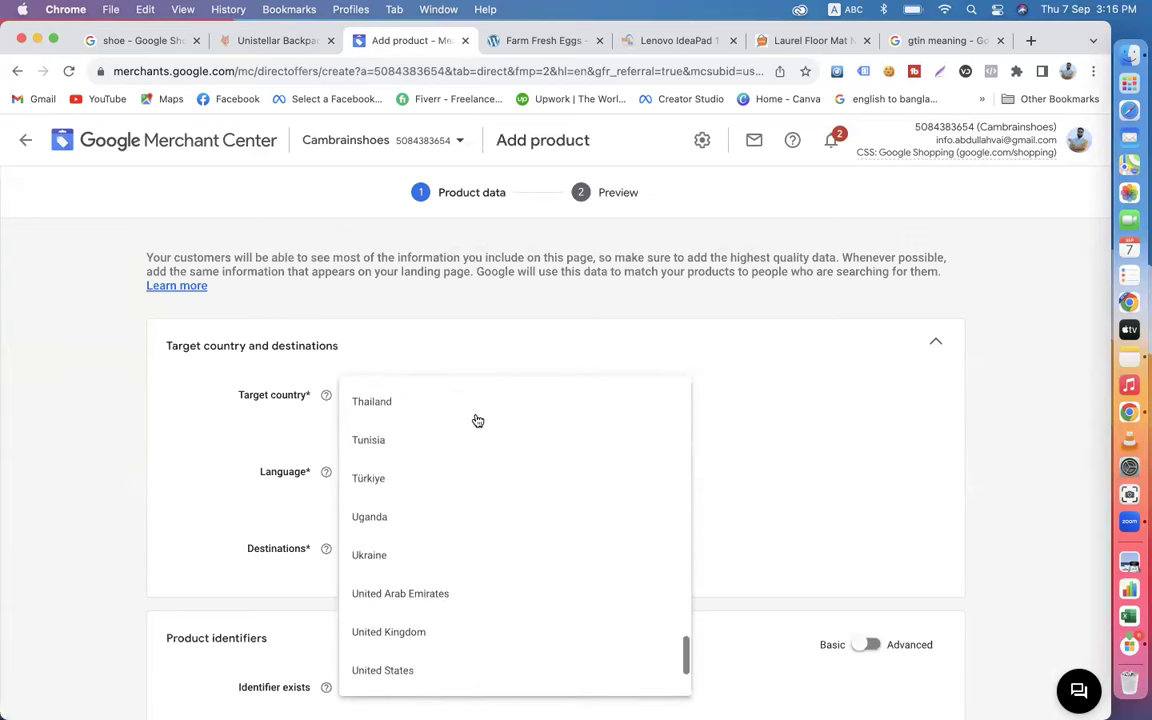
click(403, 578)
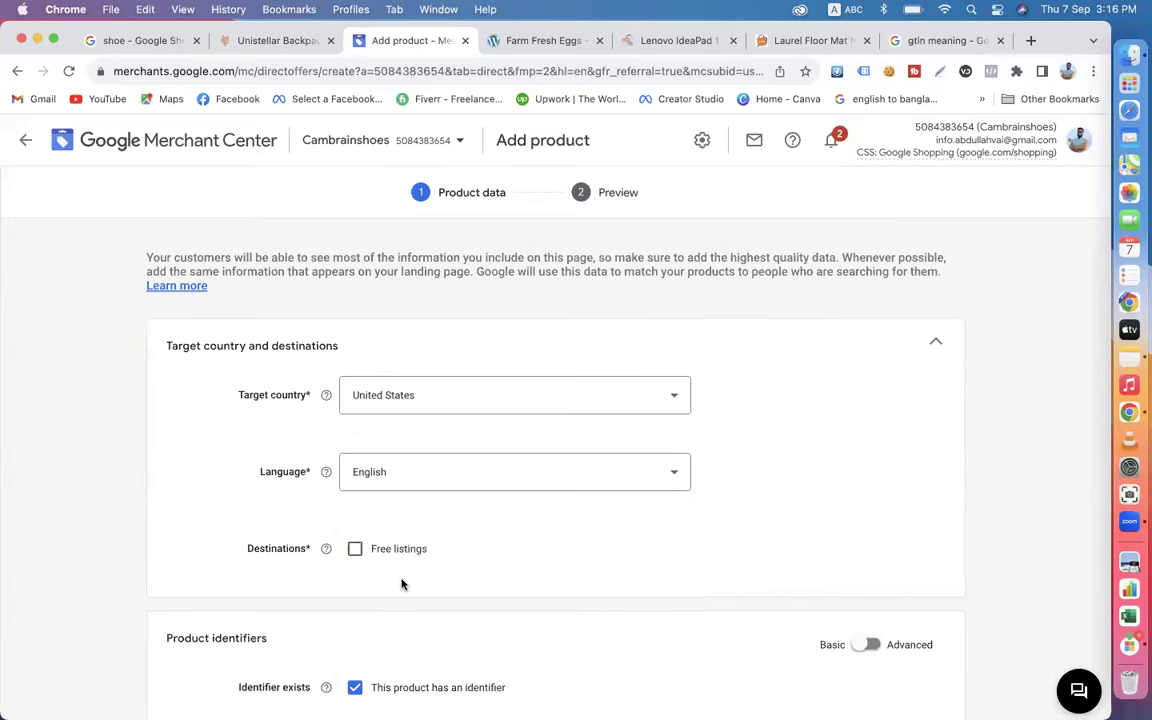
scroll(408, 492, down, 3)
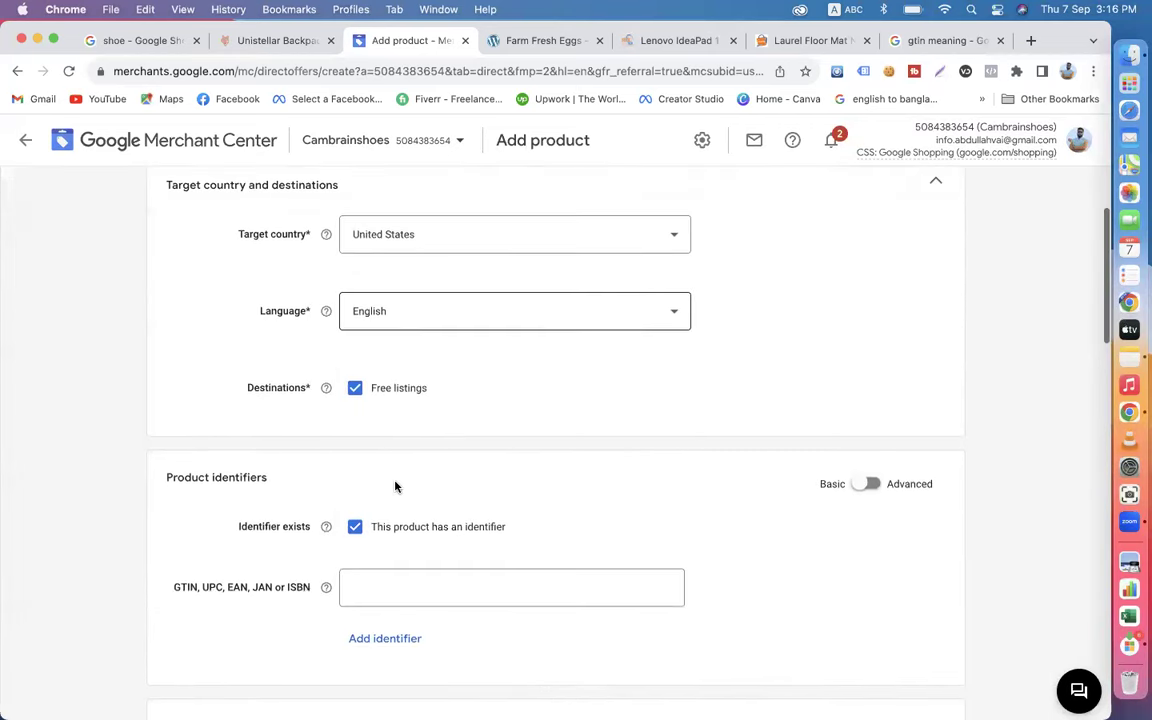
click(355, 379)
click(355, 524)
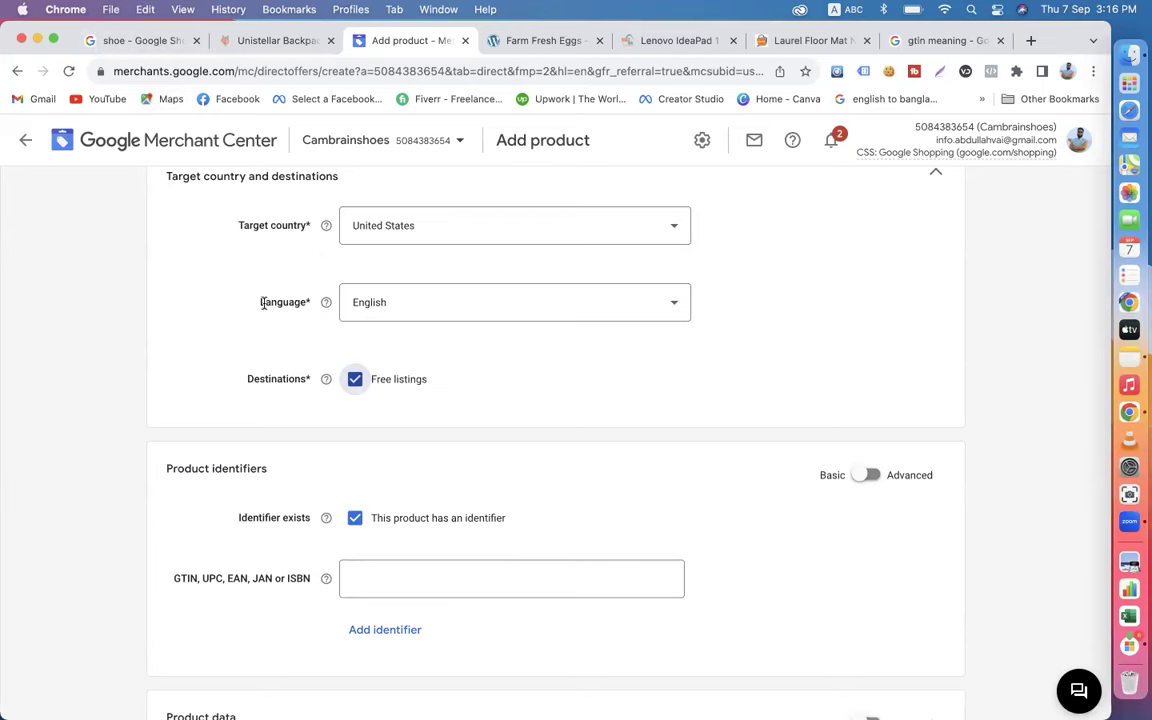
Browse the Google Shopping listings for shoe, then return to the Add product form.
click(141, 40)
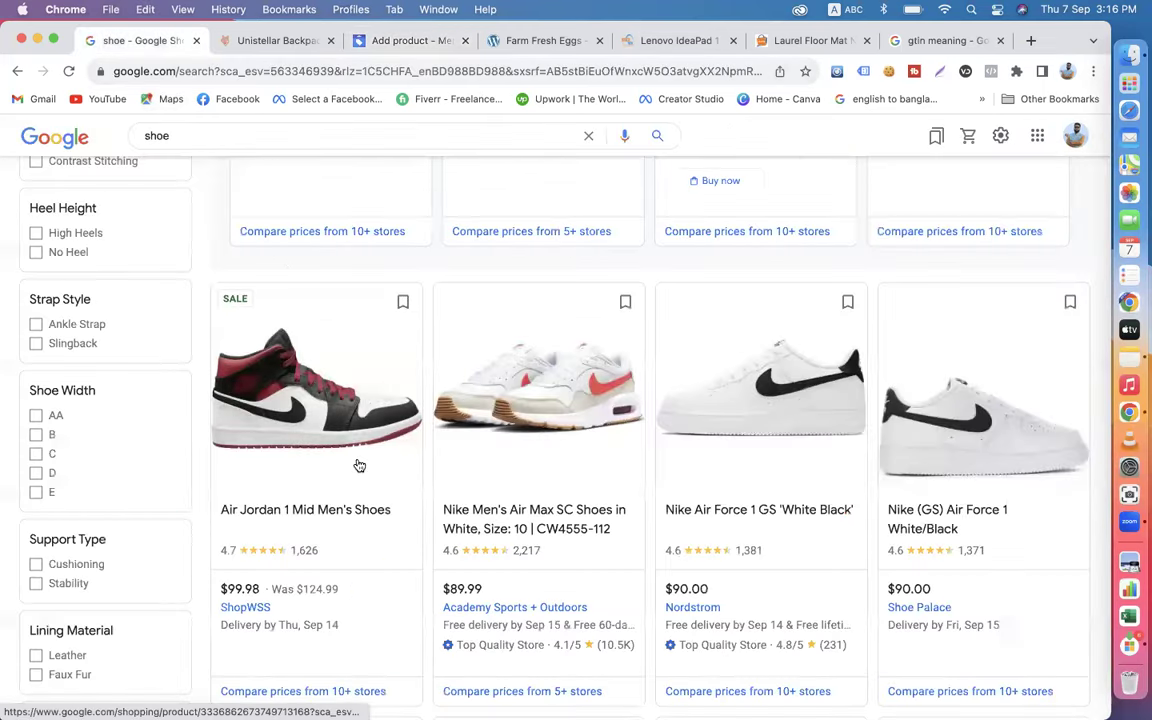
scroll(514, 312, down, 3)
scroll(610, 466, down, 10)
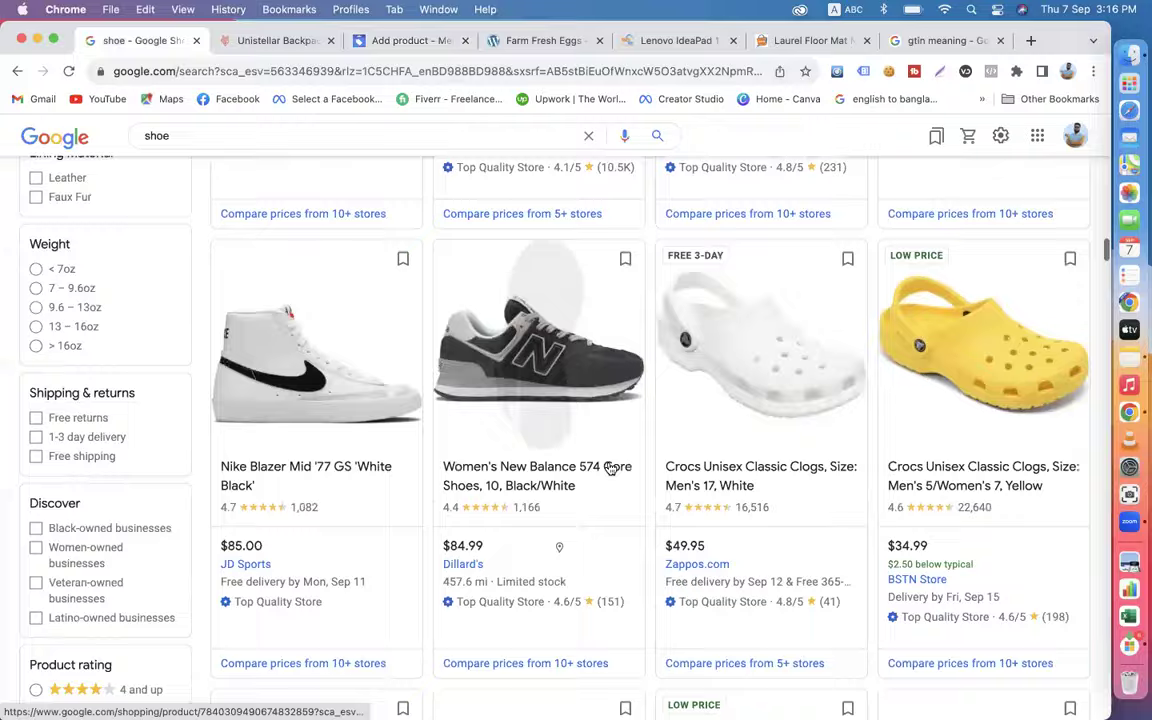
scroll(610, 468, down, 5)
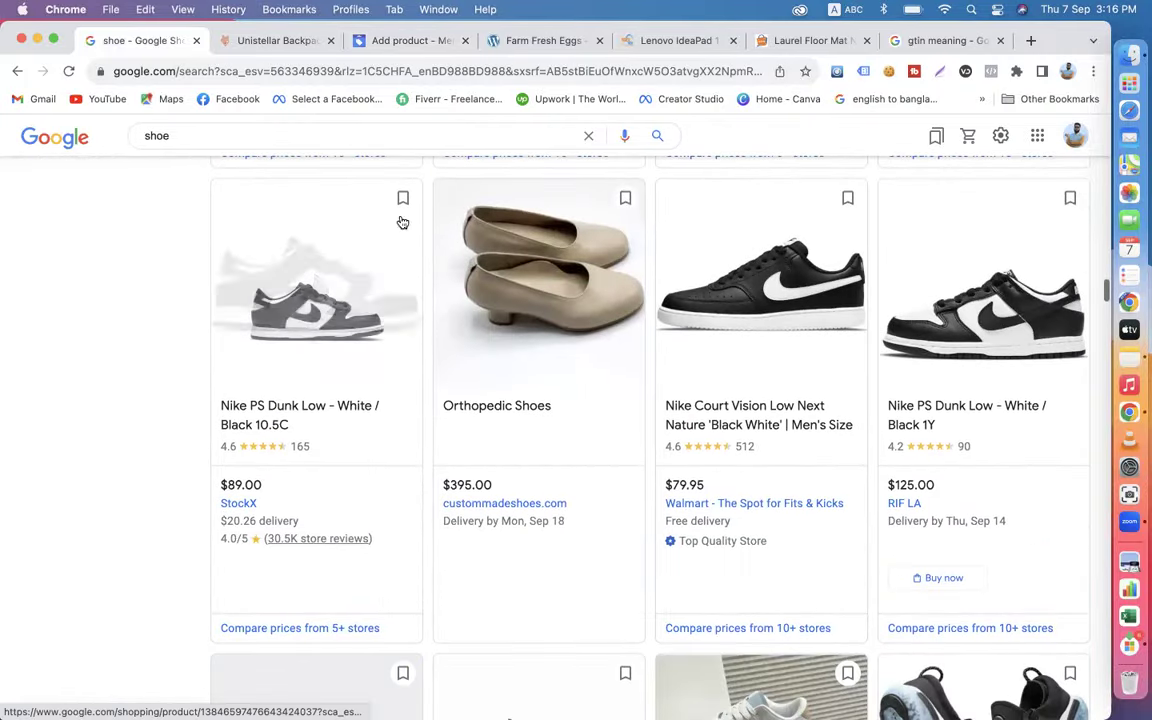
click(388, 40)
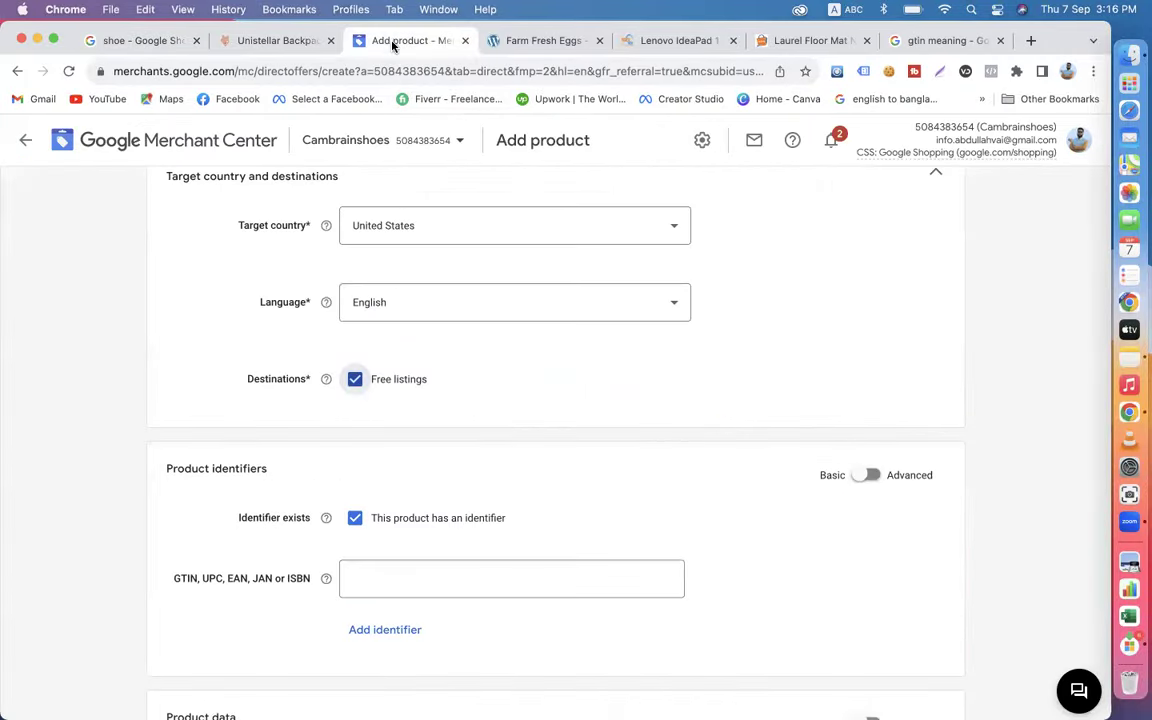
Check the product identifier types on the form against the MPN on the Lenovo IdeaPad 1 page, then return to the form.
scroll(414, 384, down, 4)
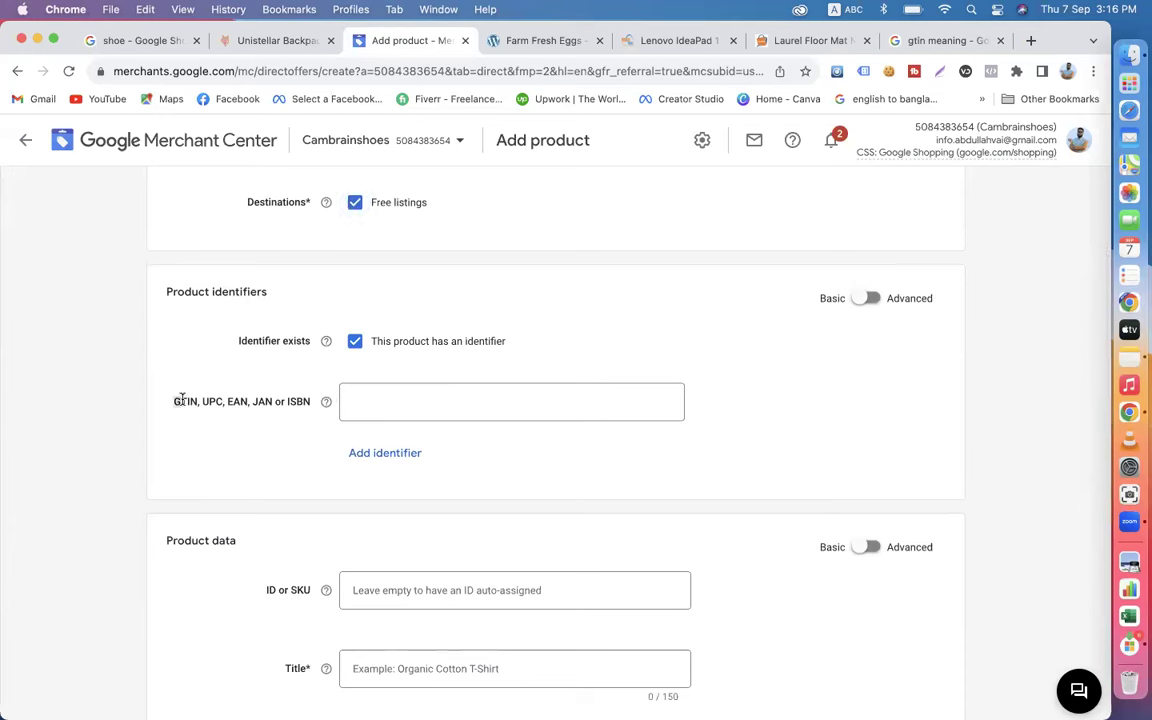
drag(202, 401, 229, 401)
click(670, 40)
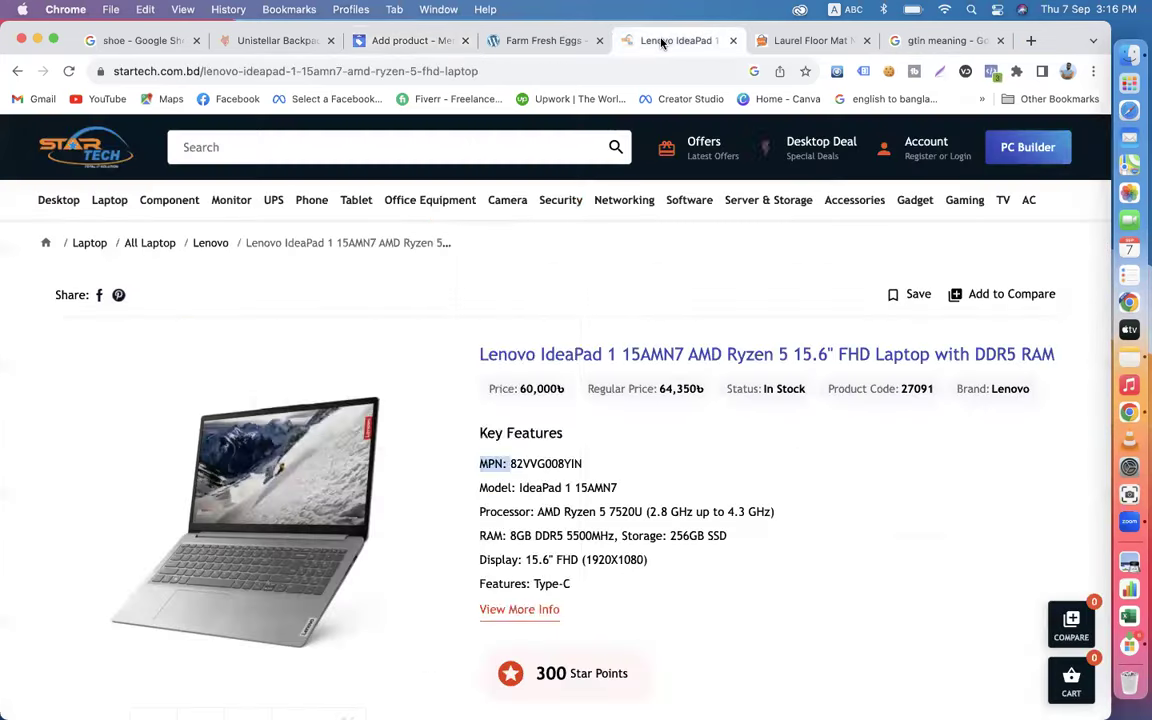
drag(510, 463, 590, 463)
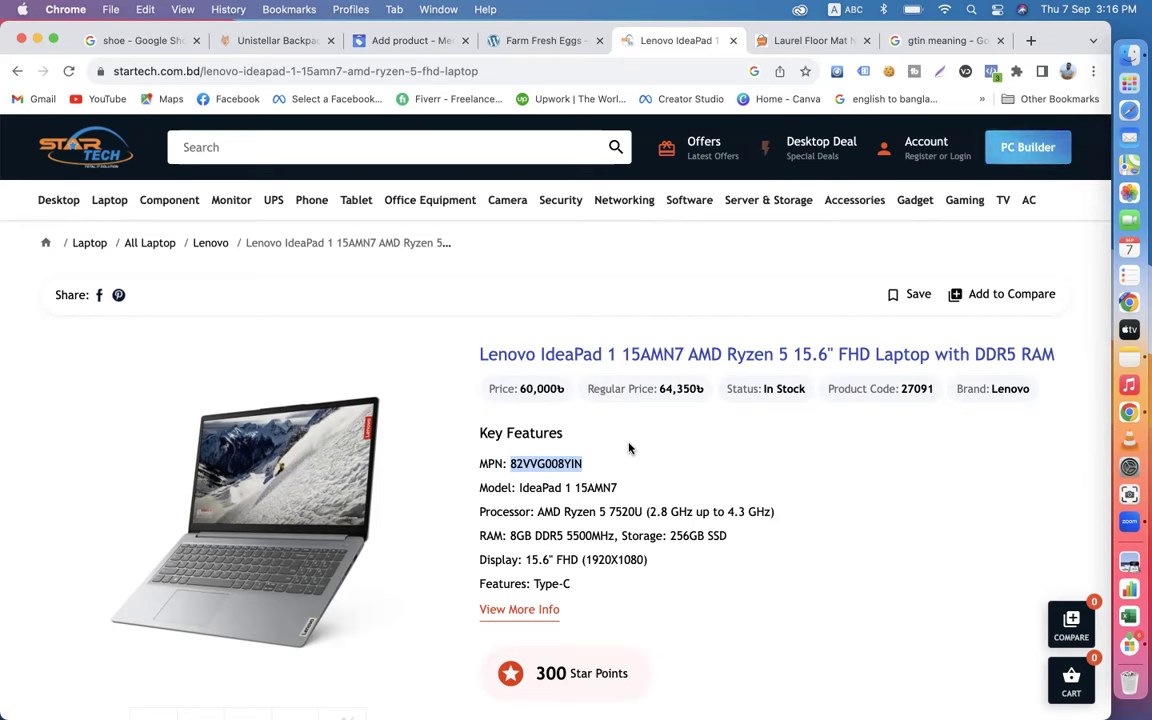
click(382, 41)
Look through the Unistellar backpack page for a GTIN, then return to the Add product form.
click(174, 404)
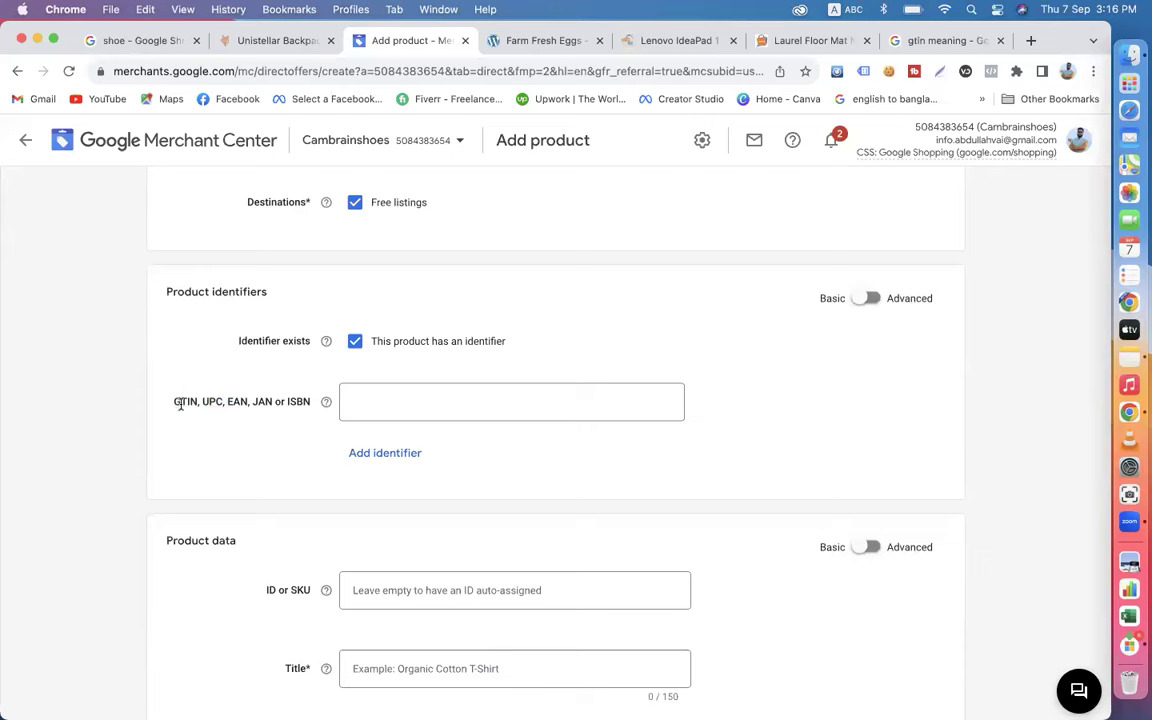
drag(172, 401, 195, 400)
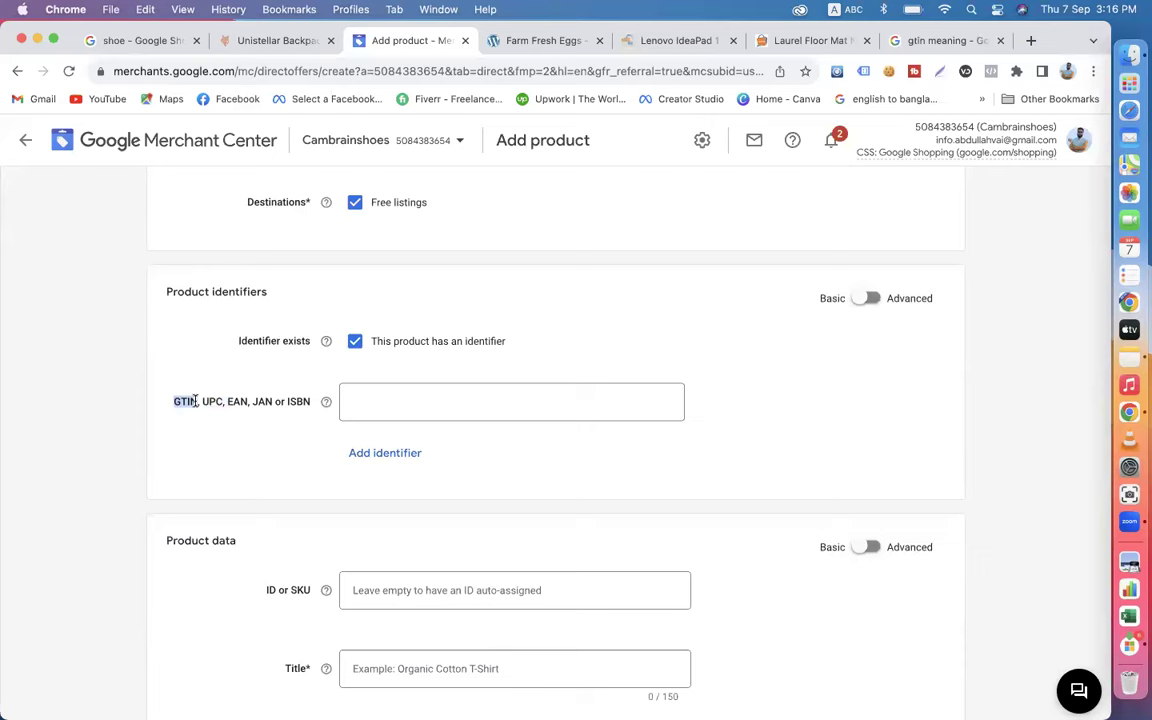
click(283, 41)
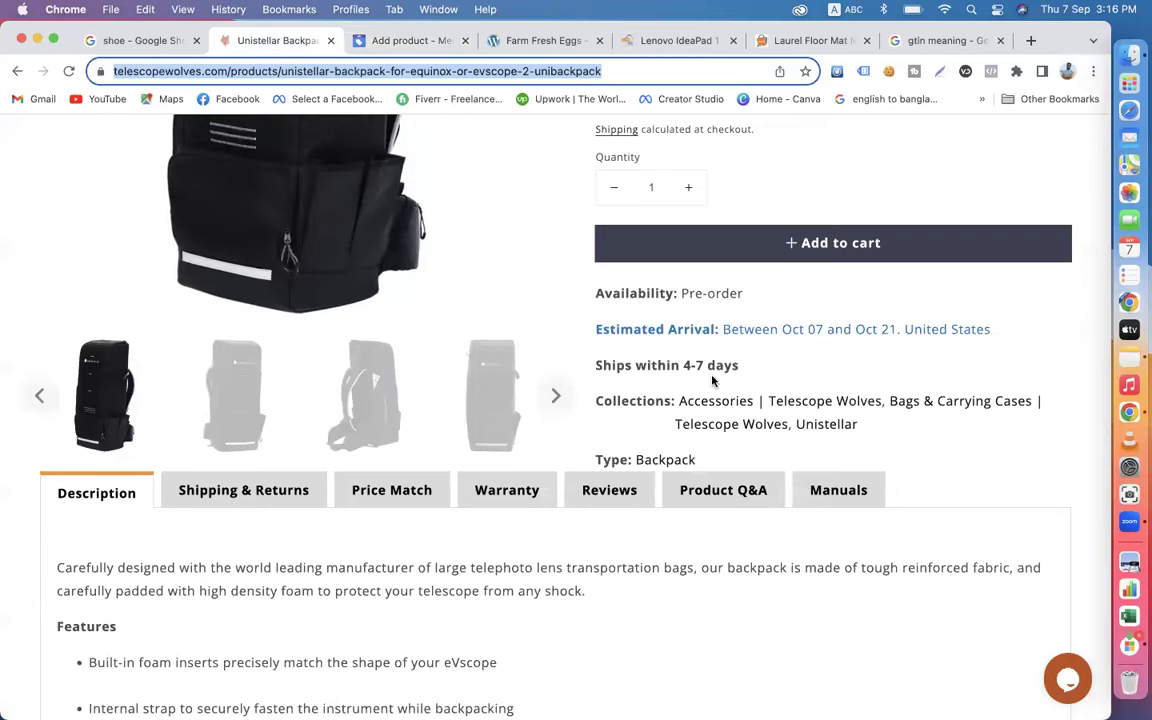
scroll(680, 300, up, 5)
scroll(679, 483, down, 15)
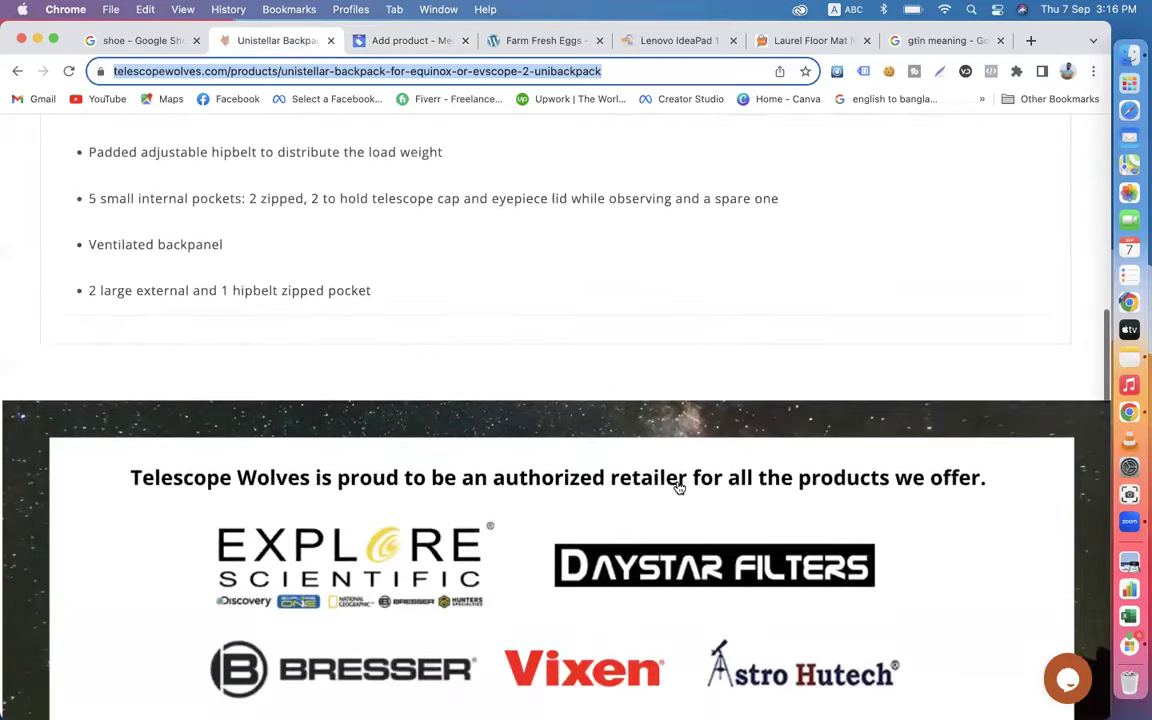
scroll(679, 485, down, 10)
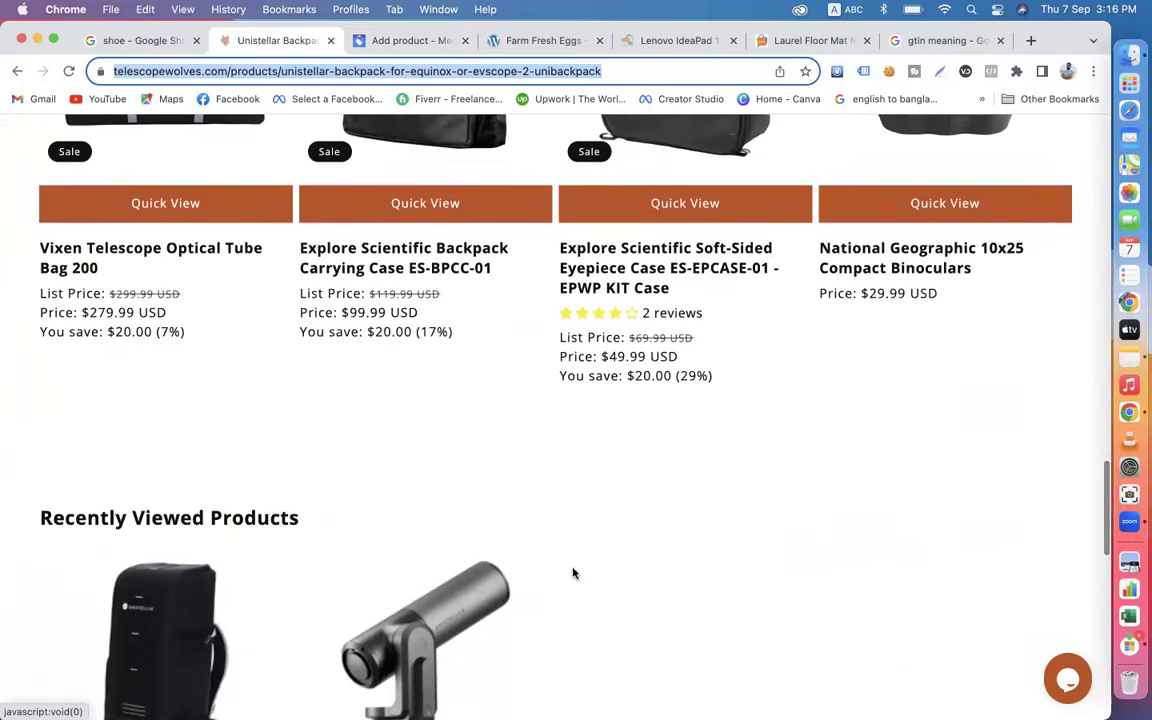
click(383, 40)
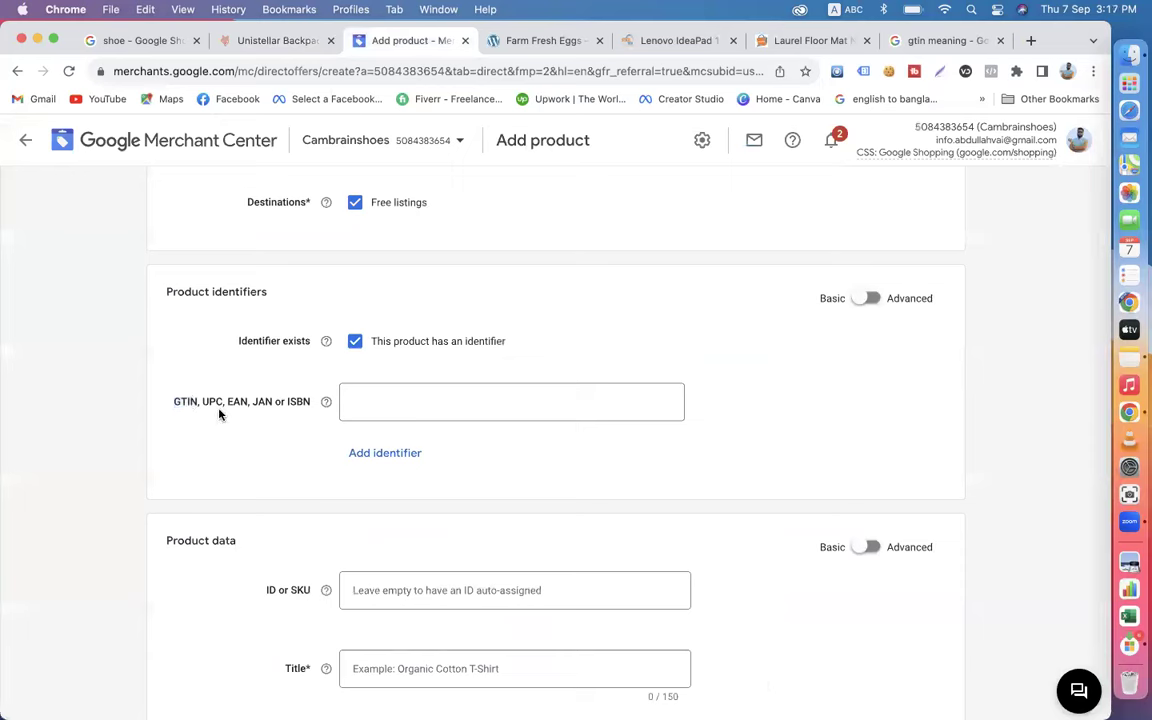
Examine the GTIN meaning search results, the GTIN Info page and the sample barcode images, then return to the product form.
double_click(189, 401)
click(185, 401)
click(926, 41)
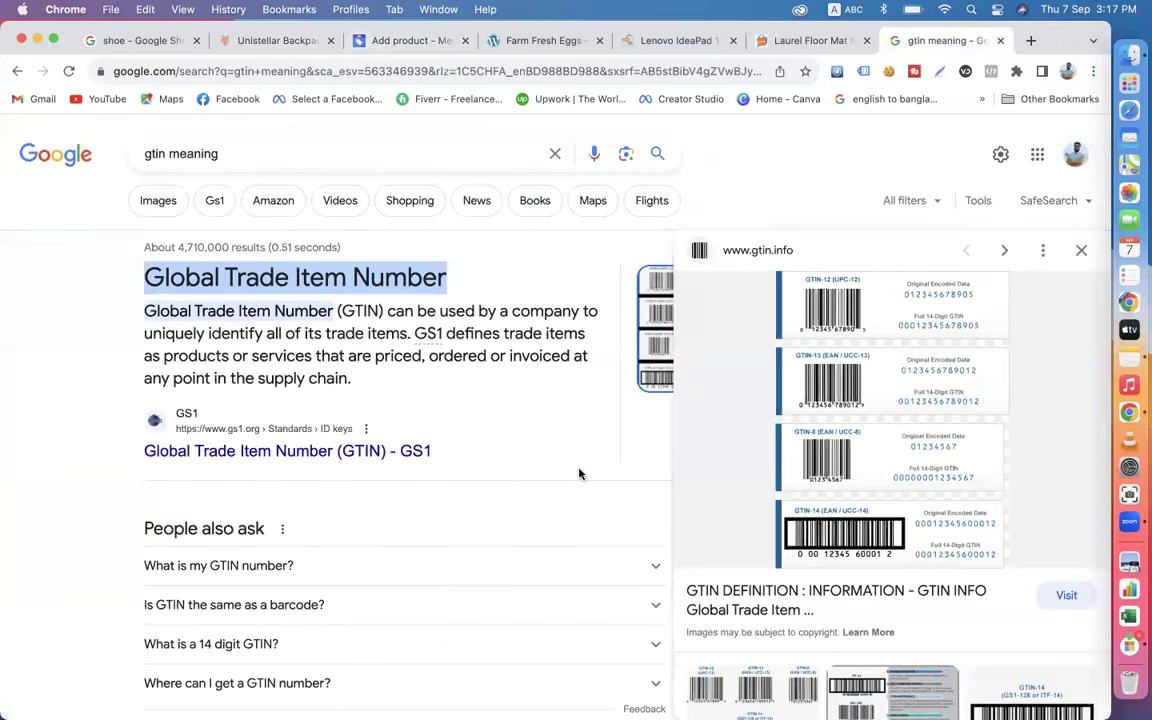
click(829, 472)
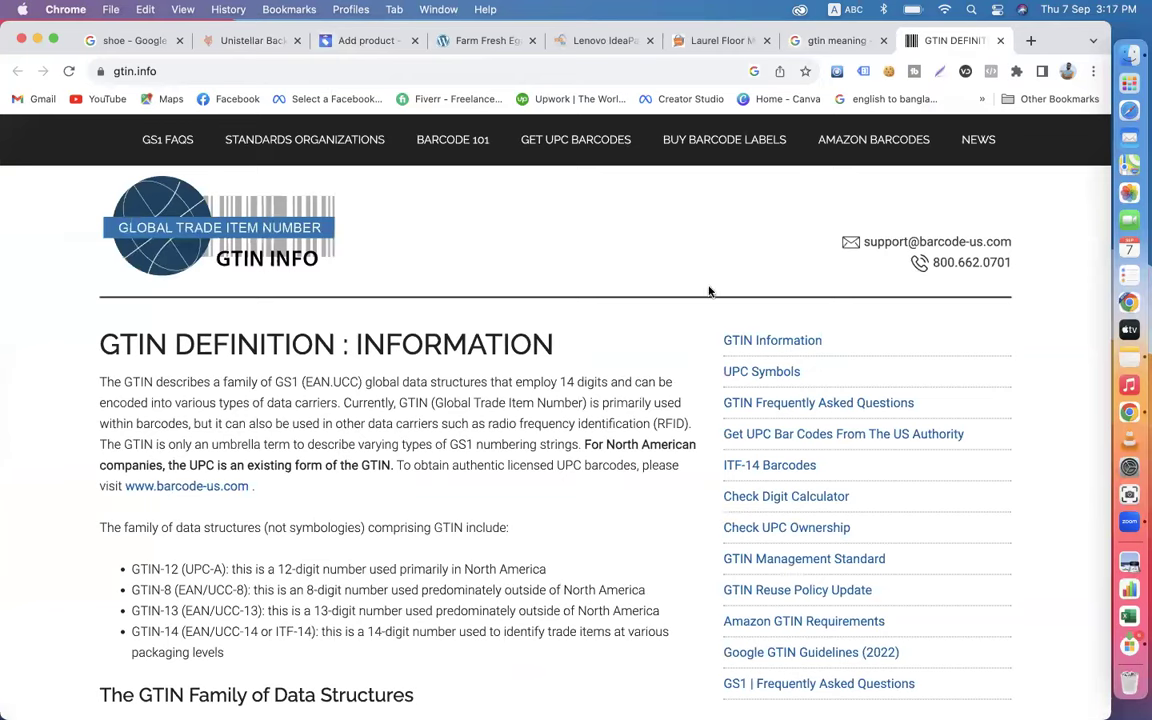
click(830, 40)
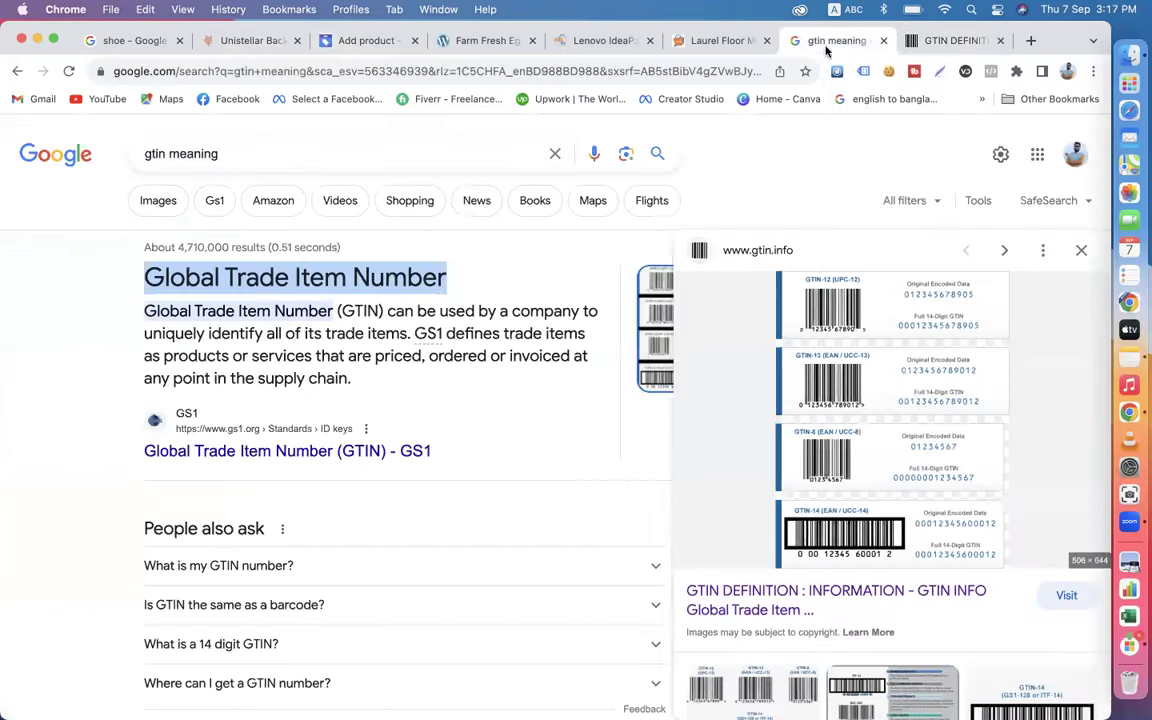
scroll(538, 565, down, 4)
scroll(538, 565, down, 8)
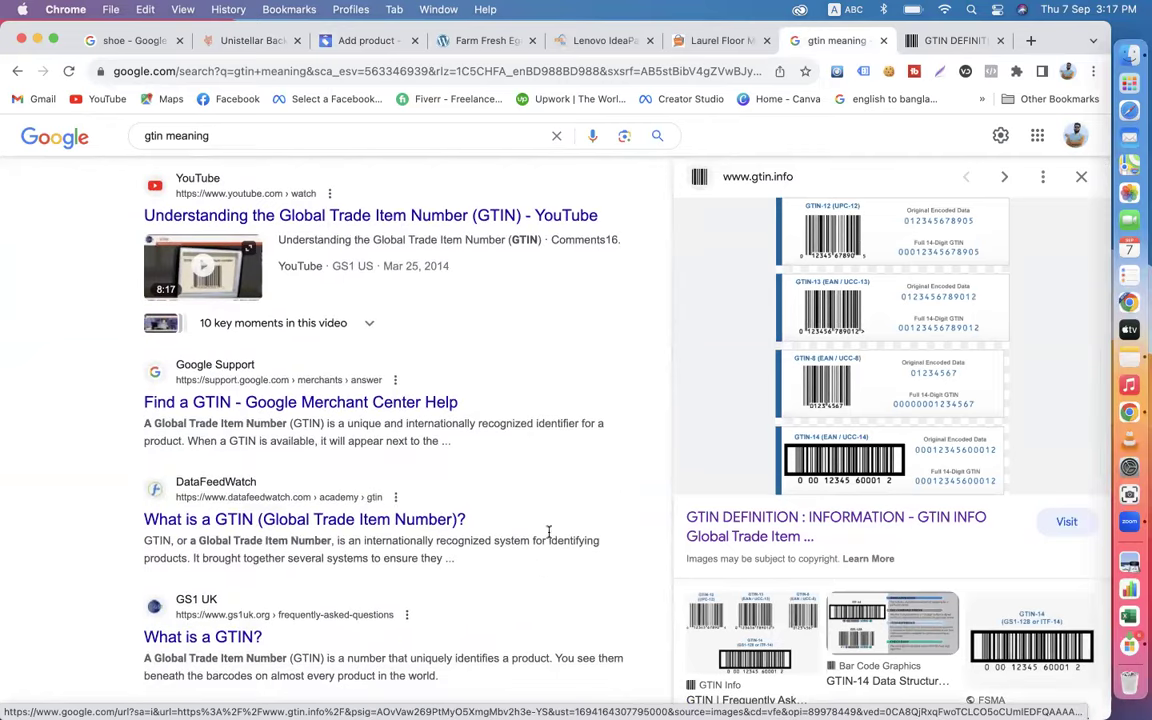
scroll(650, 520, down, 2)
click(745, 625)
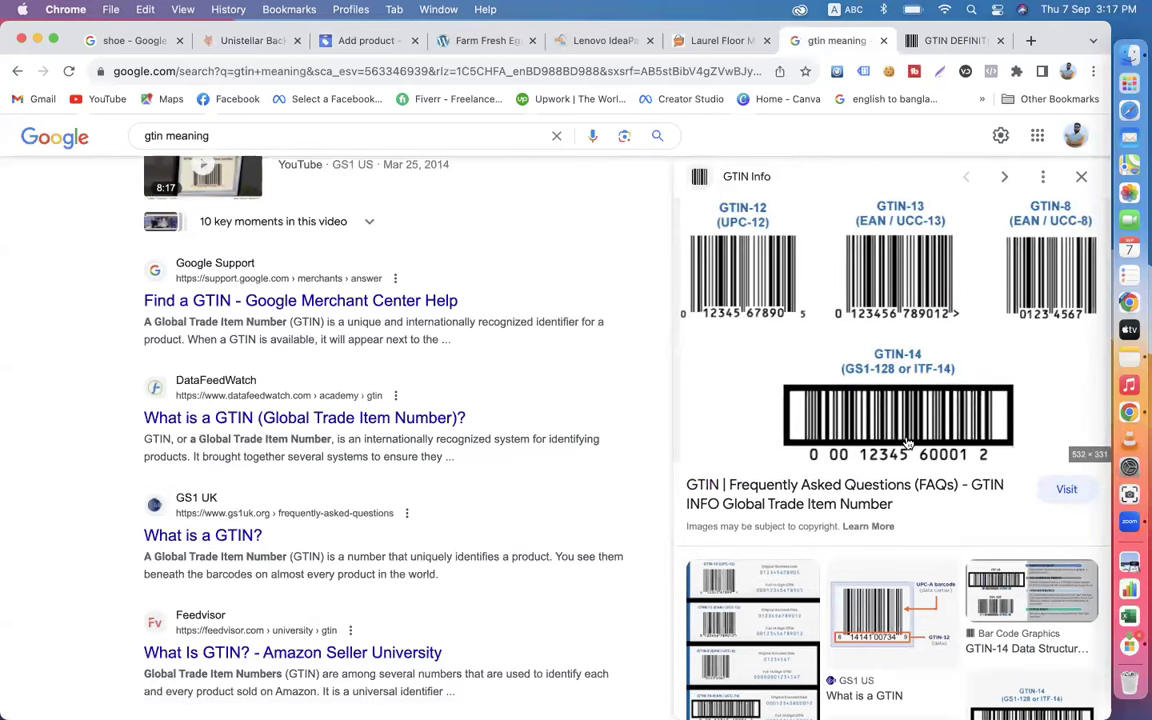
click(360, 41)
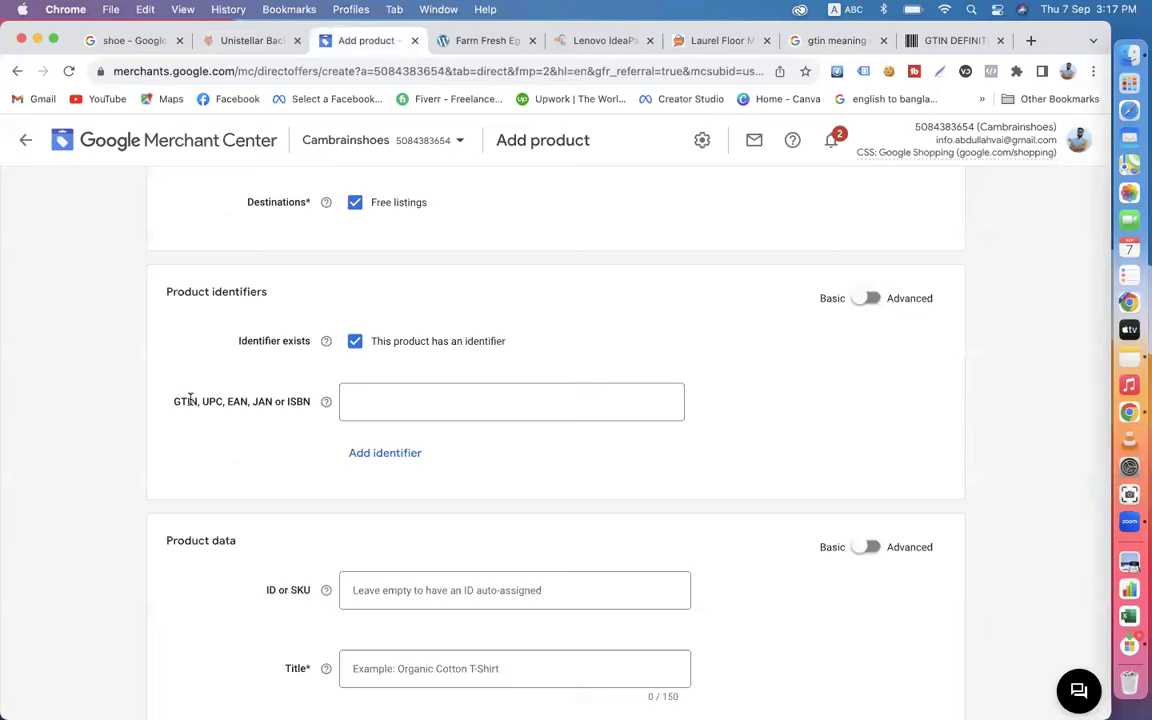
Toggle the product's identifier option off and on to compare the fields offered, leaving it enabled.
click(356, 343)
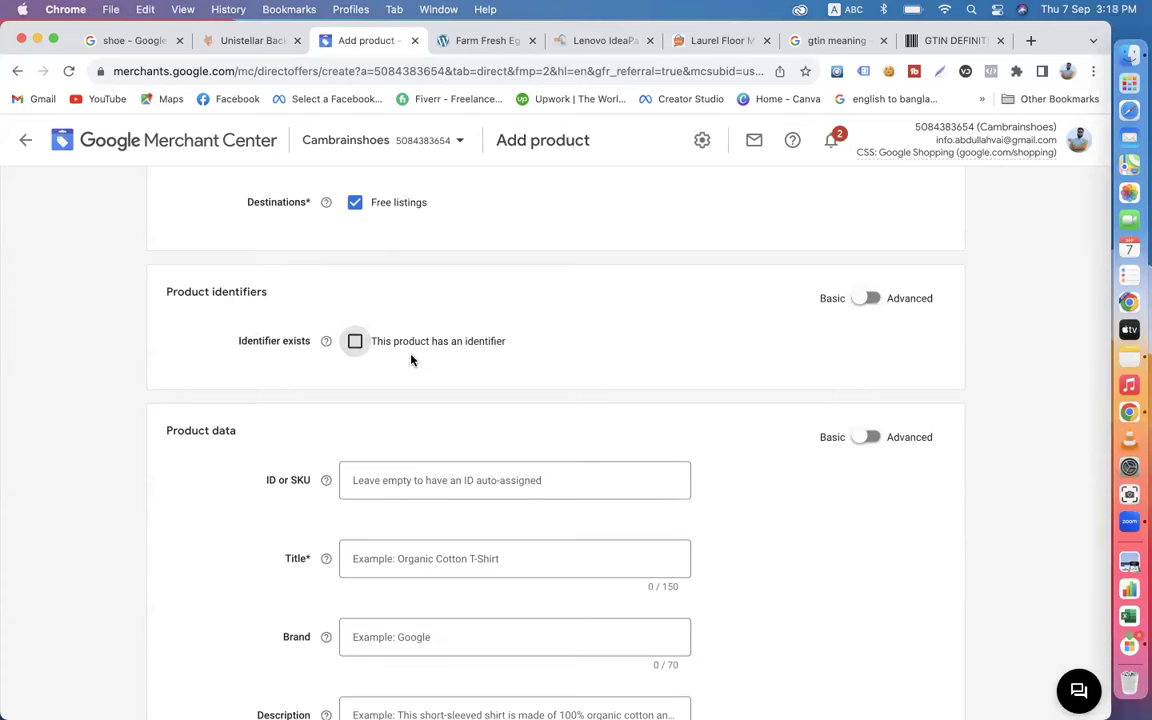
click(355, 342)
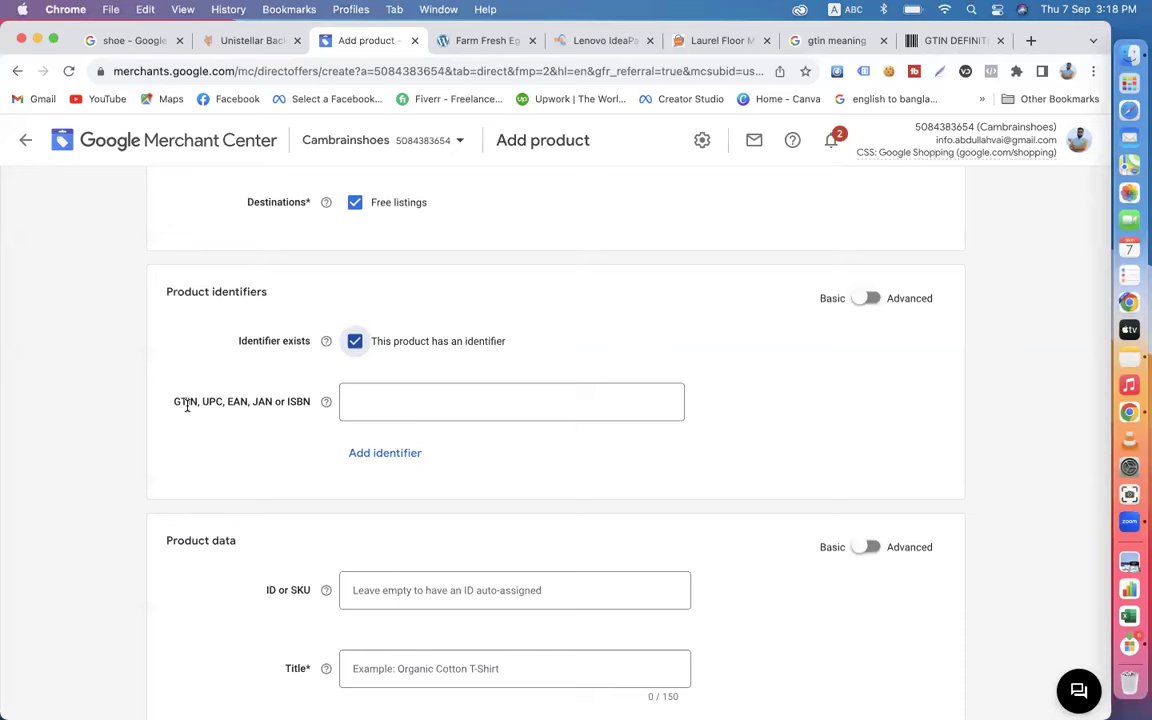
click(355, 341)
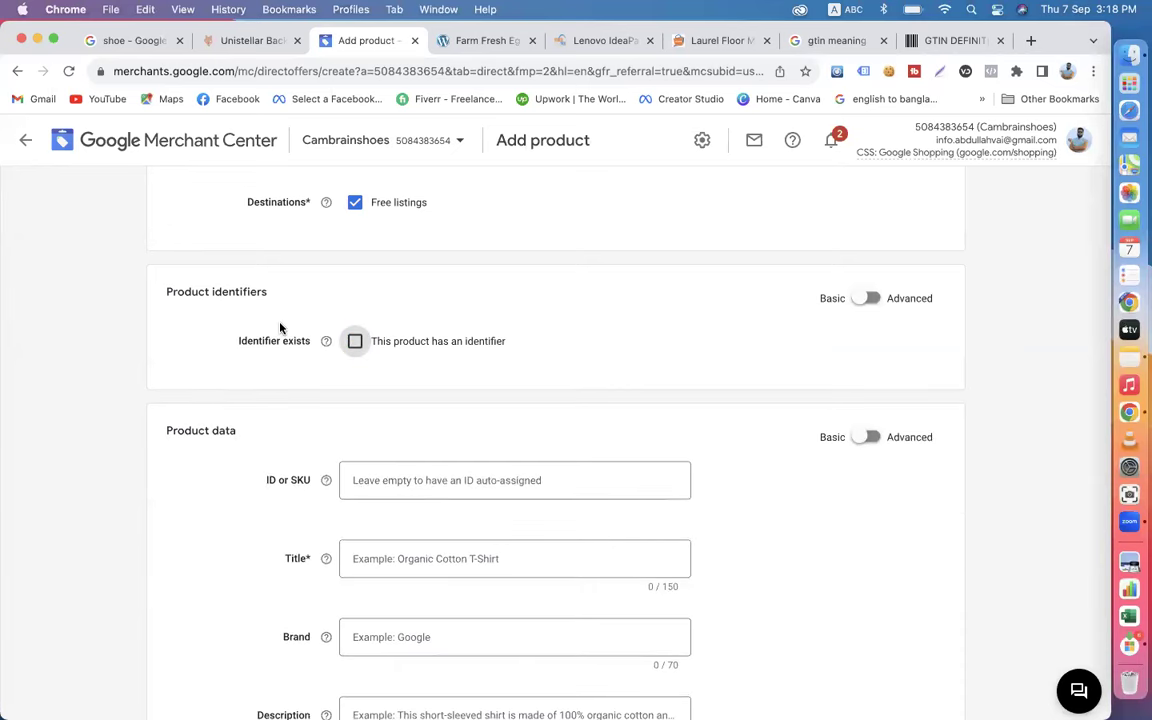
click(355, 341)
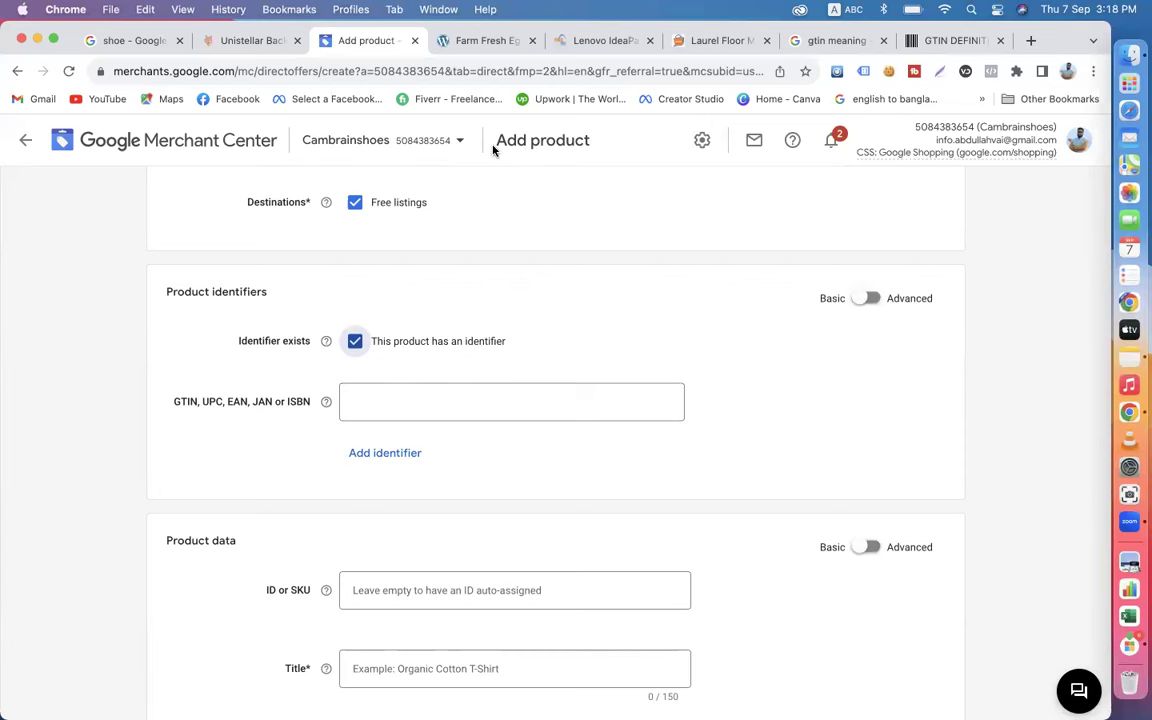
Check the Farm Fresh Eggs page for identifiers, revisit the GTIN definition and barcode examples, then return to the product form.
click(470, 42)
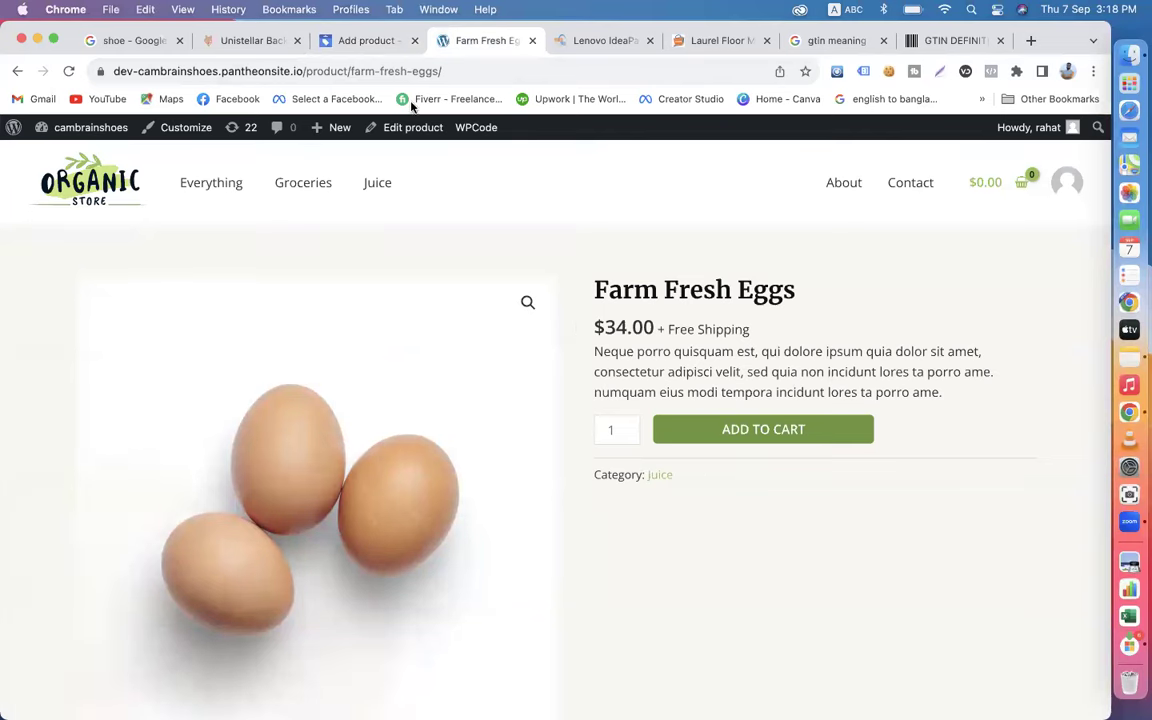
click(366, 40)
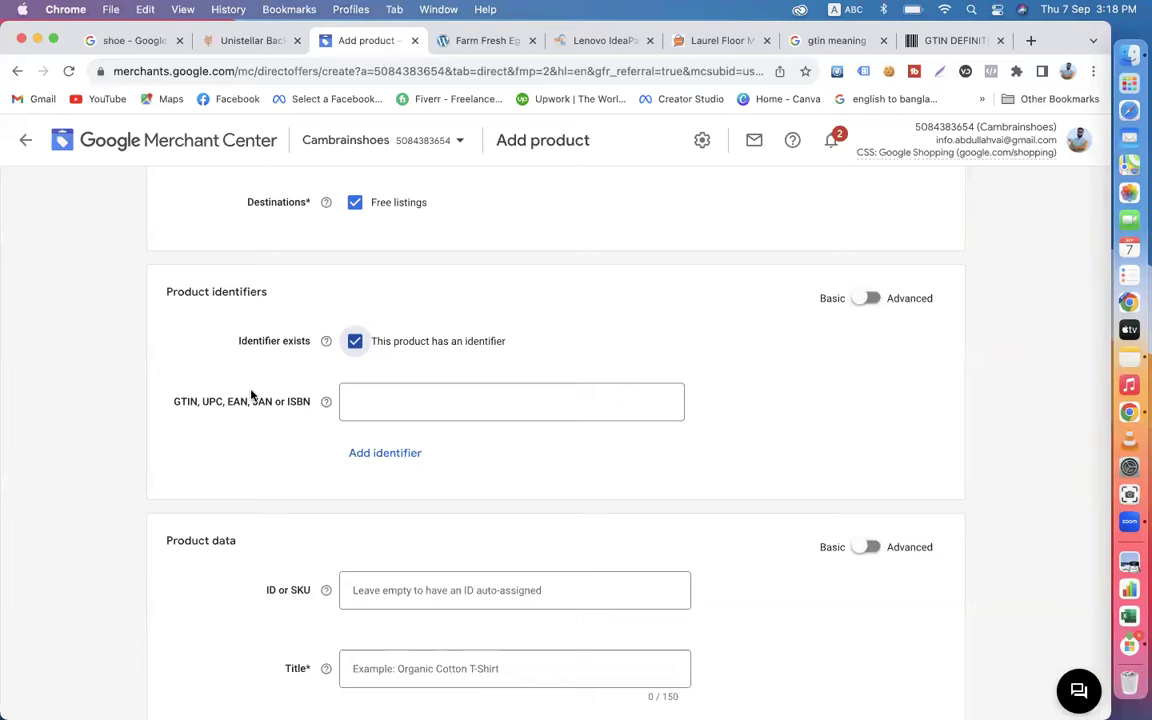
click(931, 42)
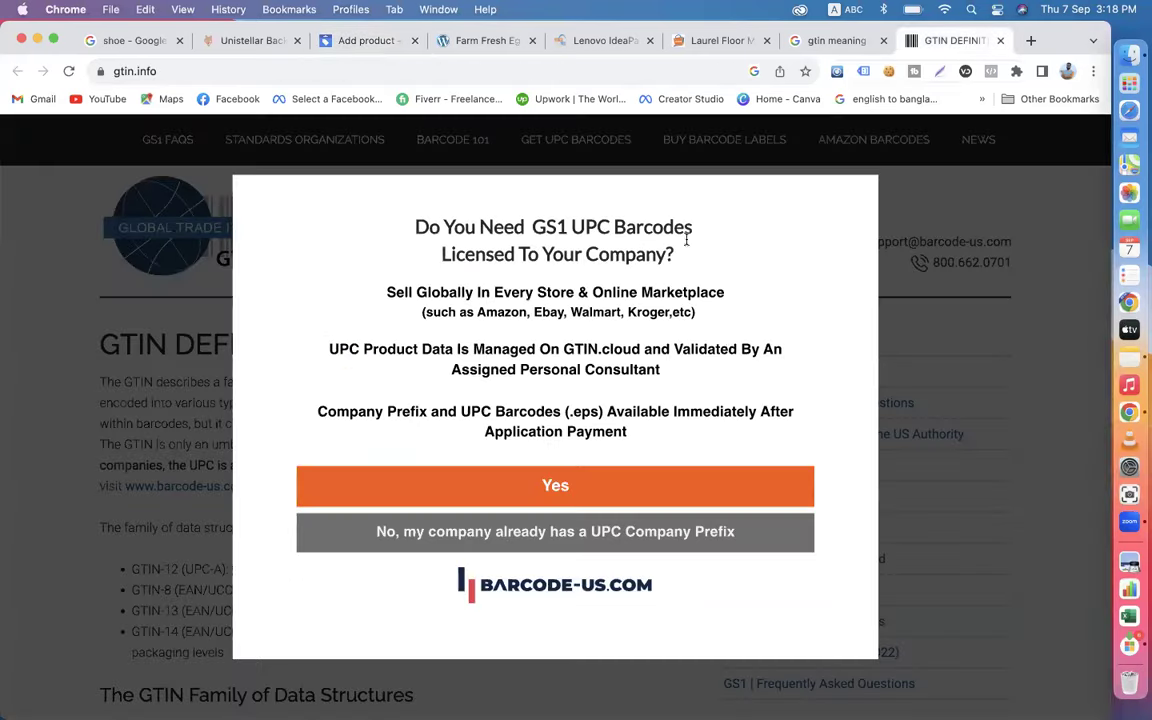
click(963, 249)
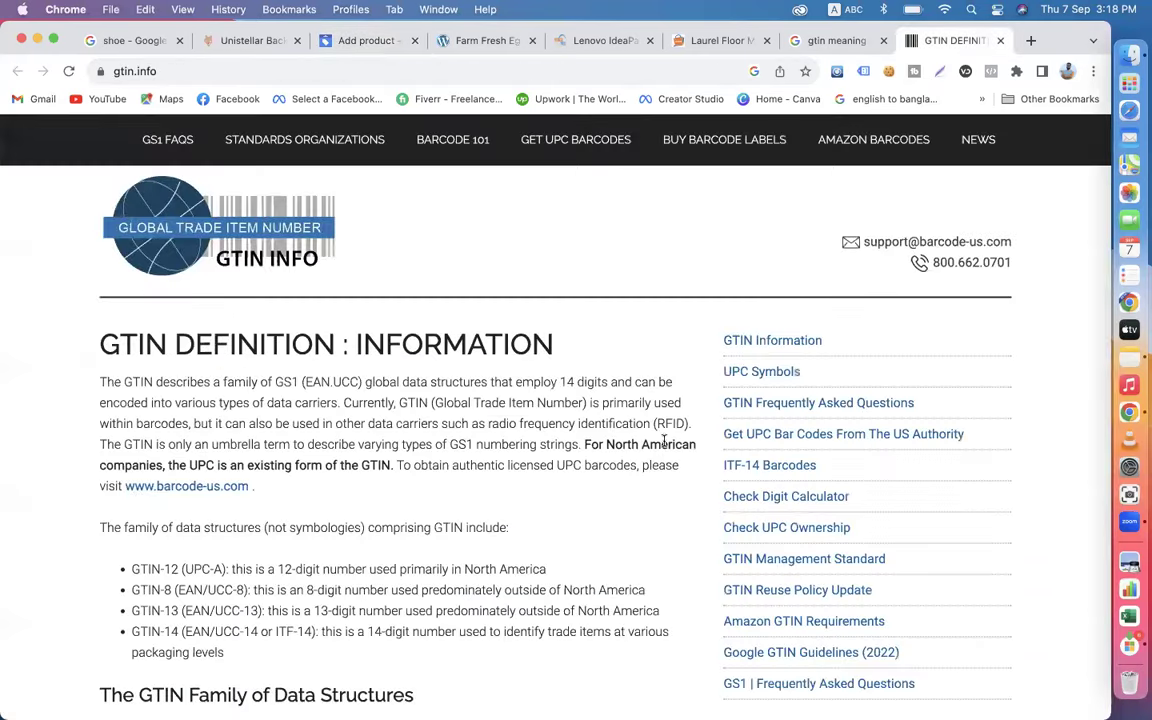
click(820, 42)
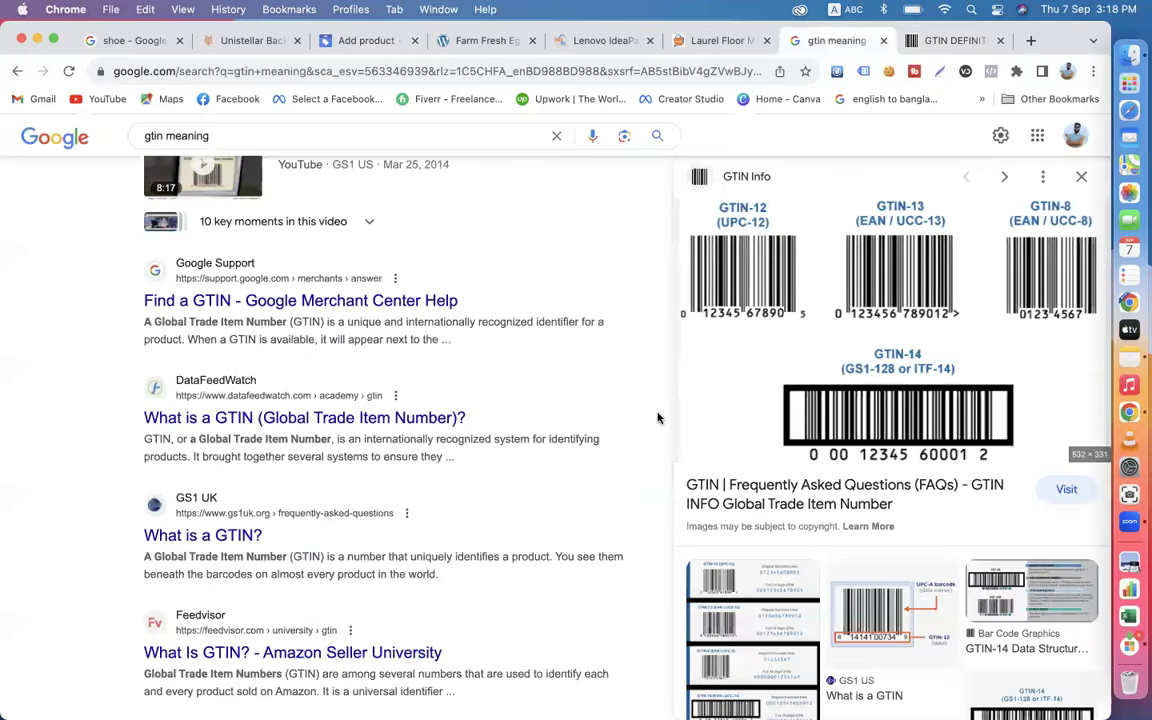
click(350, 44)
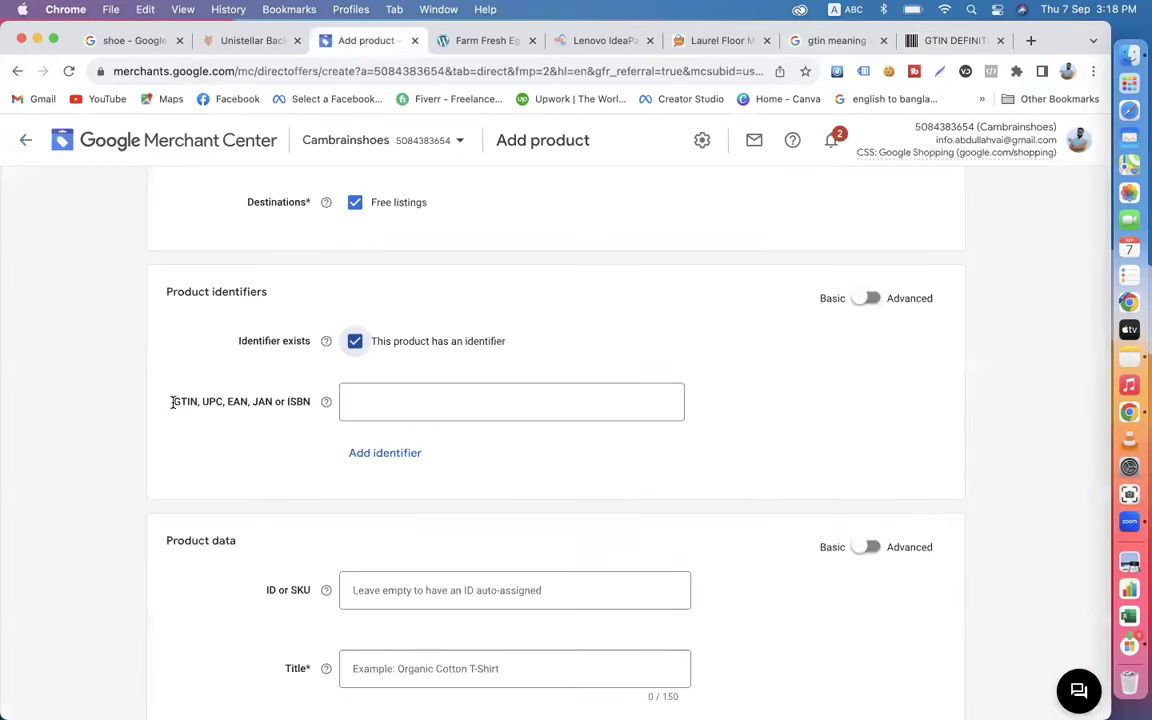
Open the Explore Scientific Backpack Carrying Case page from the Telescope Wolves store and check its details for a GTIN.
drag(172, 402, 195, 404)
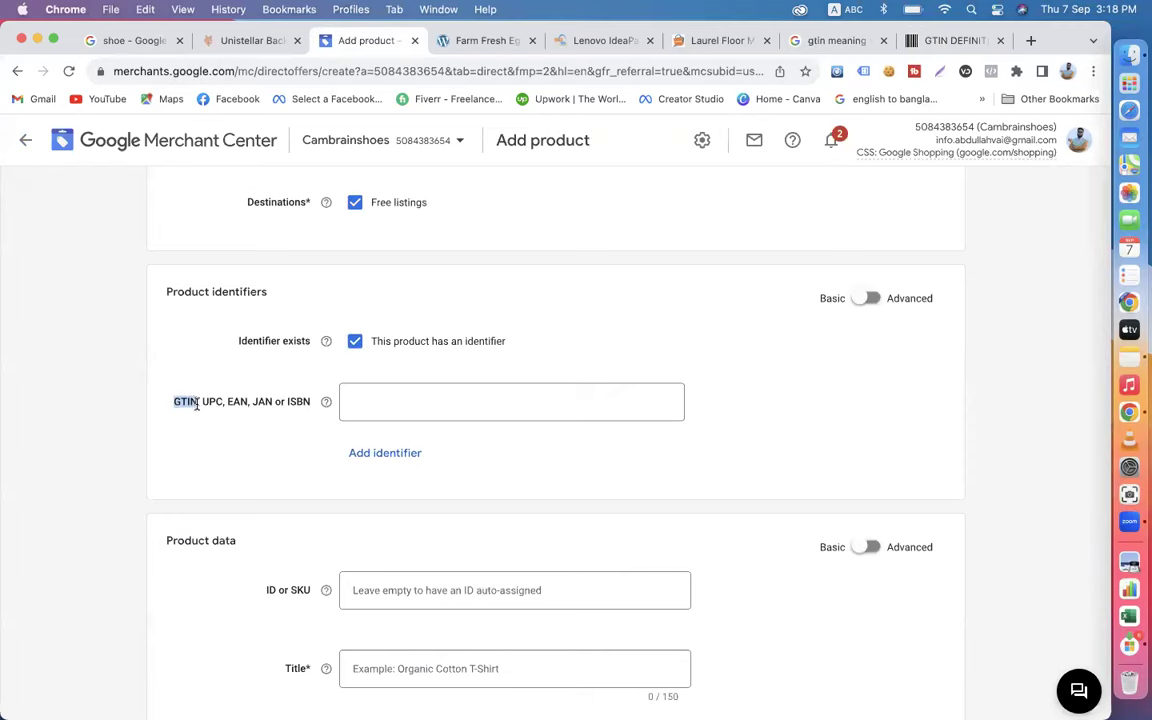
click(218, 46)
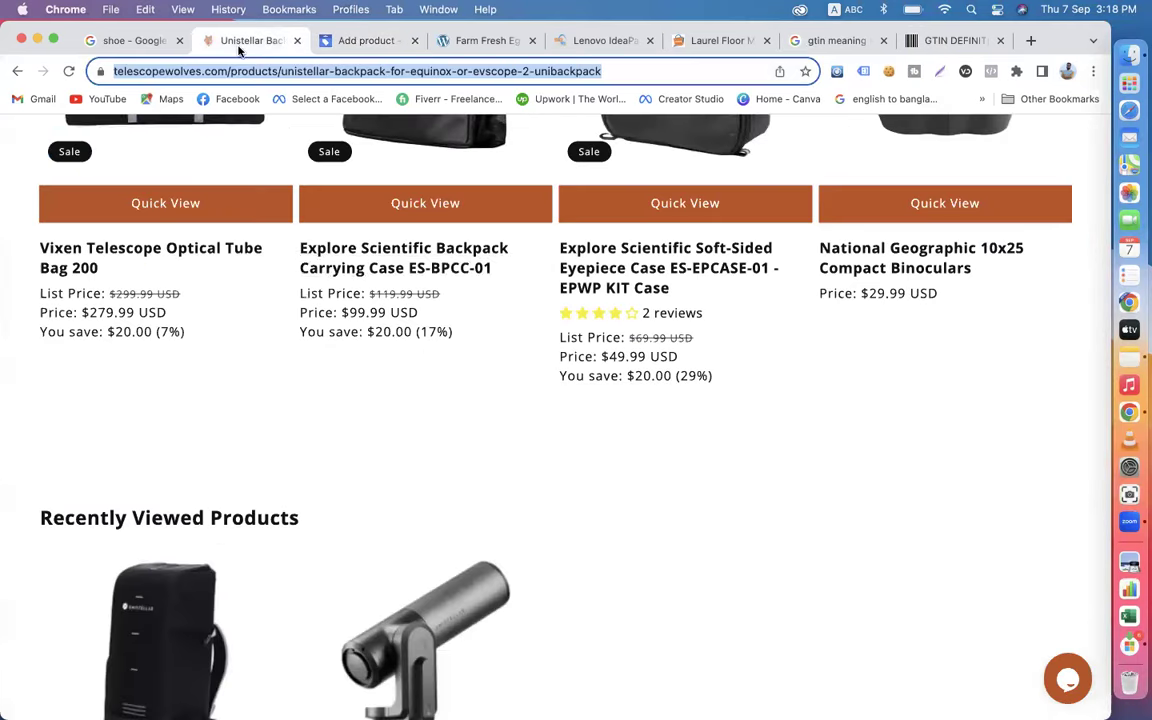
click(401, 265)
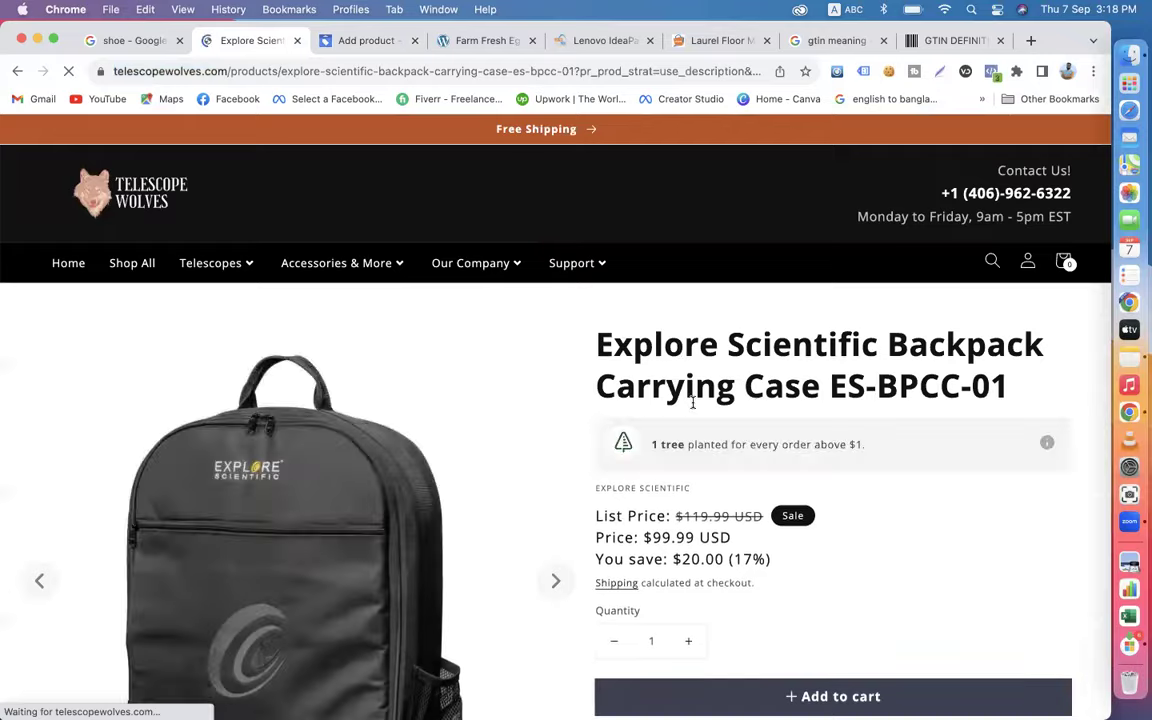
scroll(690, 400, down, 5)
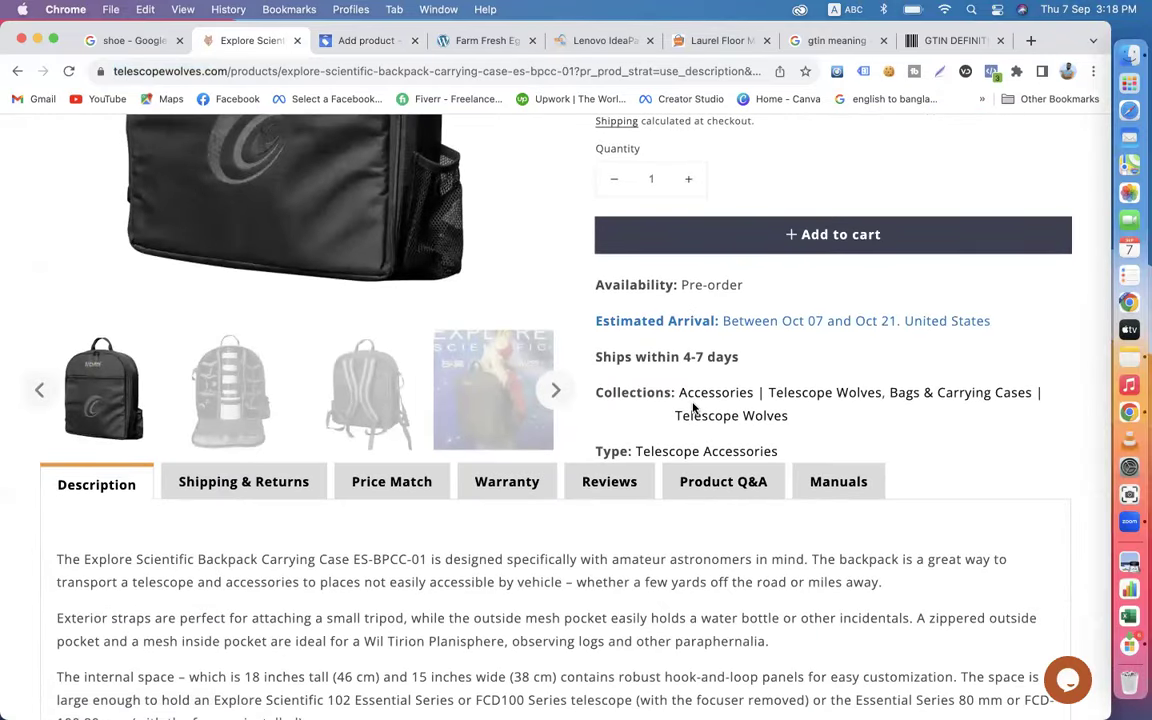
Browse the shoe product listings in the Google search results.
click(112, 40)
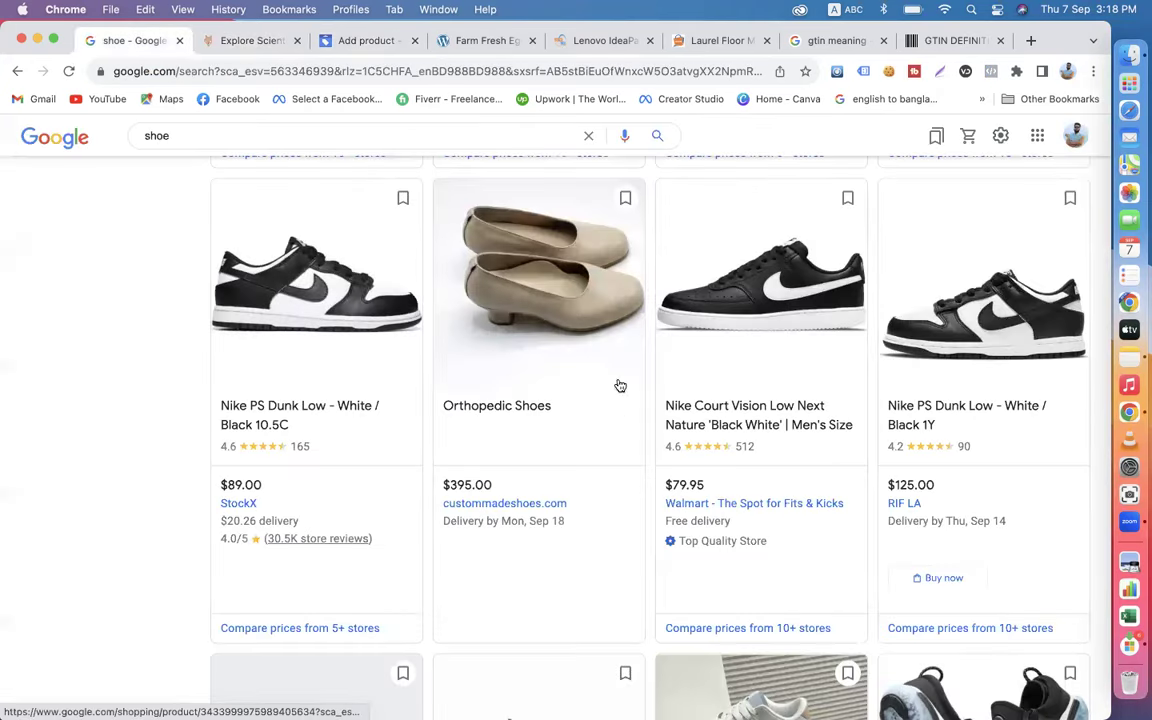
scroll(548, 456, down, 5)
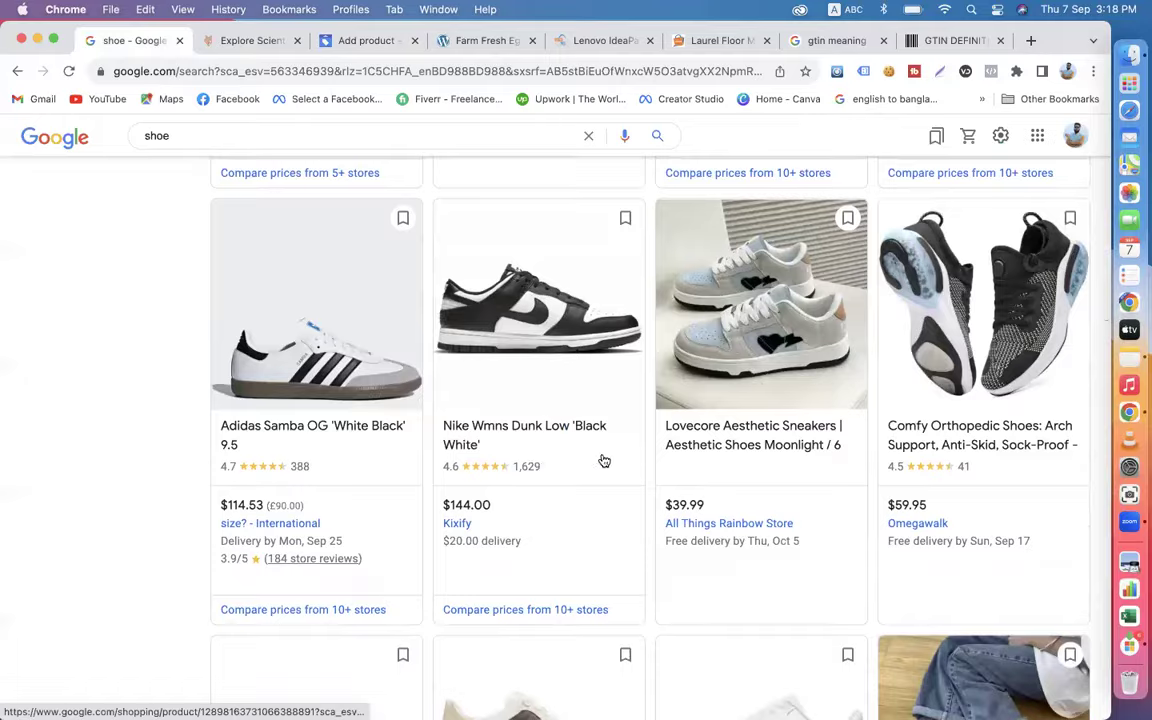
scroll(602, 462, down, 5)
scroll(603, 461, down, 12)
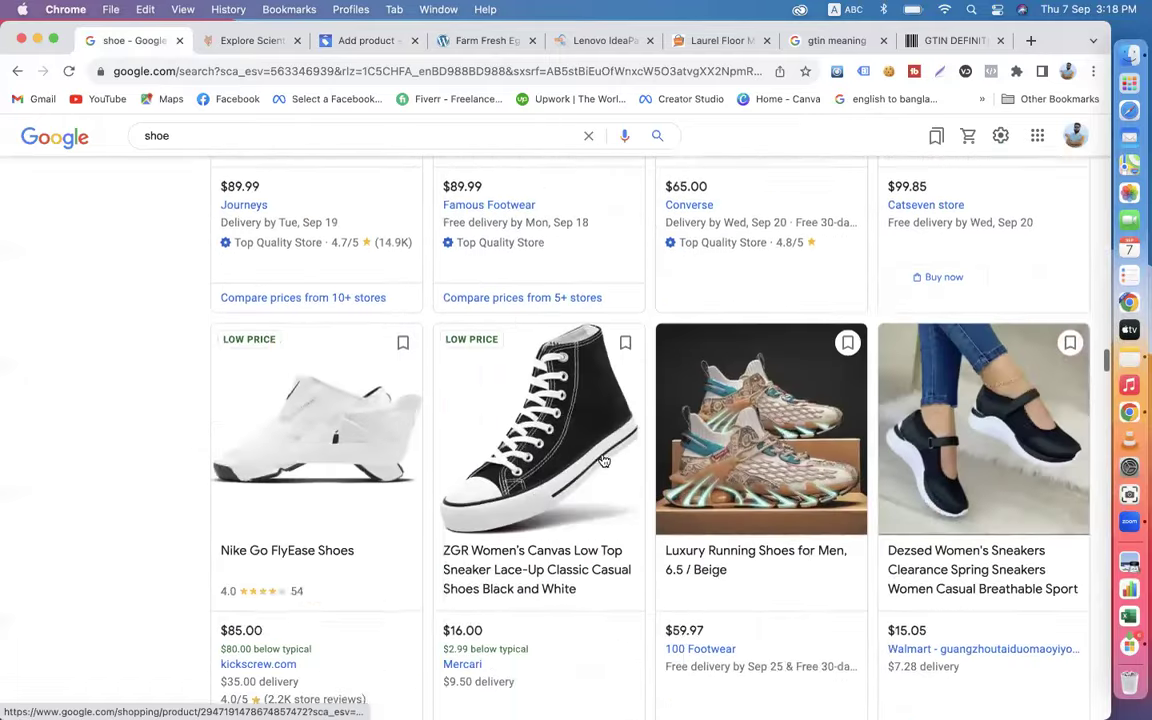
scroll(603, 461, down, 8)
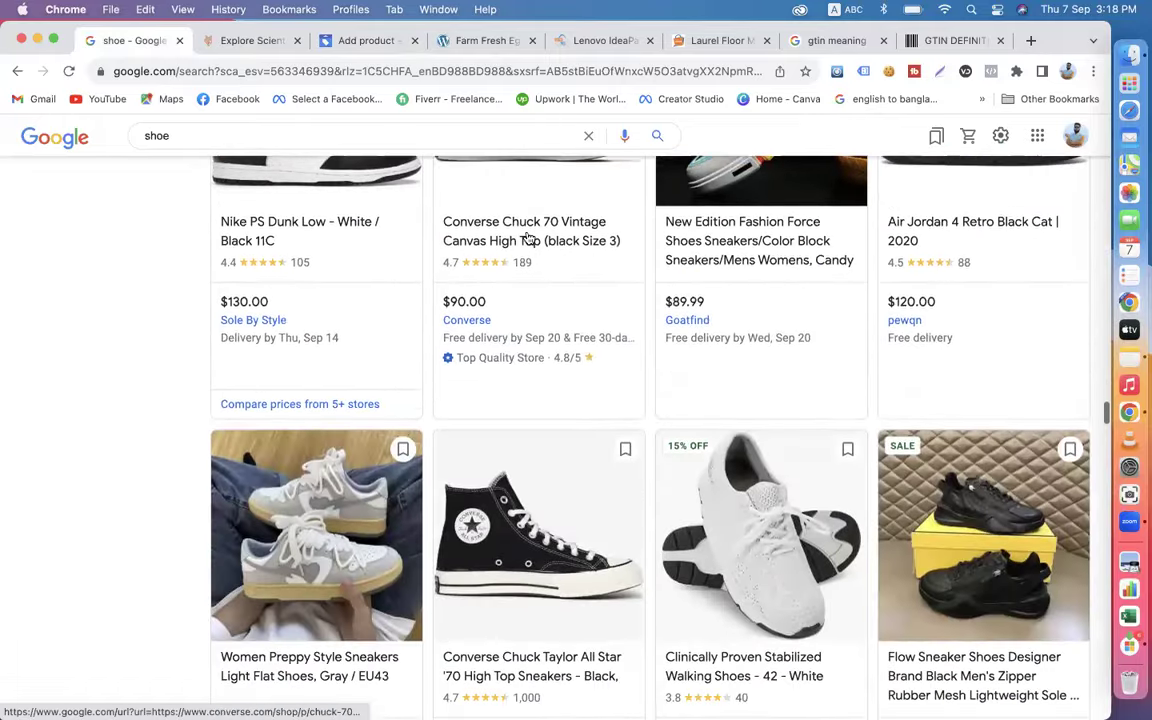
scroll(670, 418, down, 10)
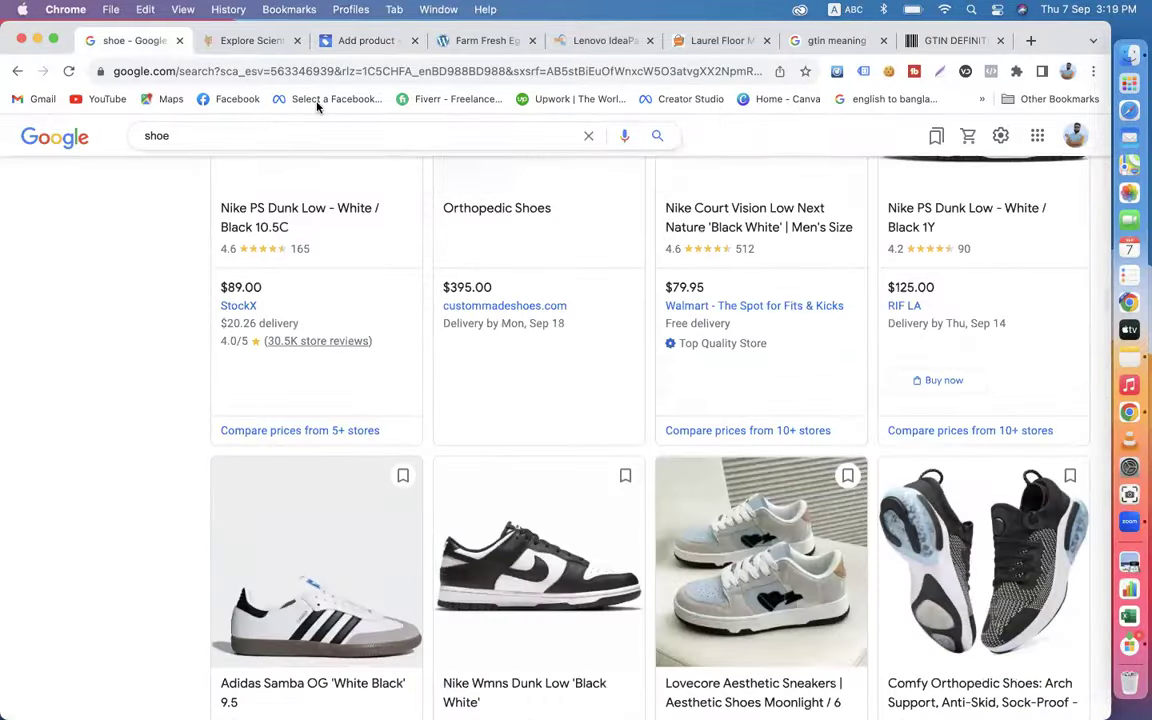
Review the Explore Scientific backpack page and the Laurel Floor Mat's SKU, then return to the product form's GTIN field.
click(247, 41)
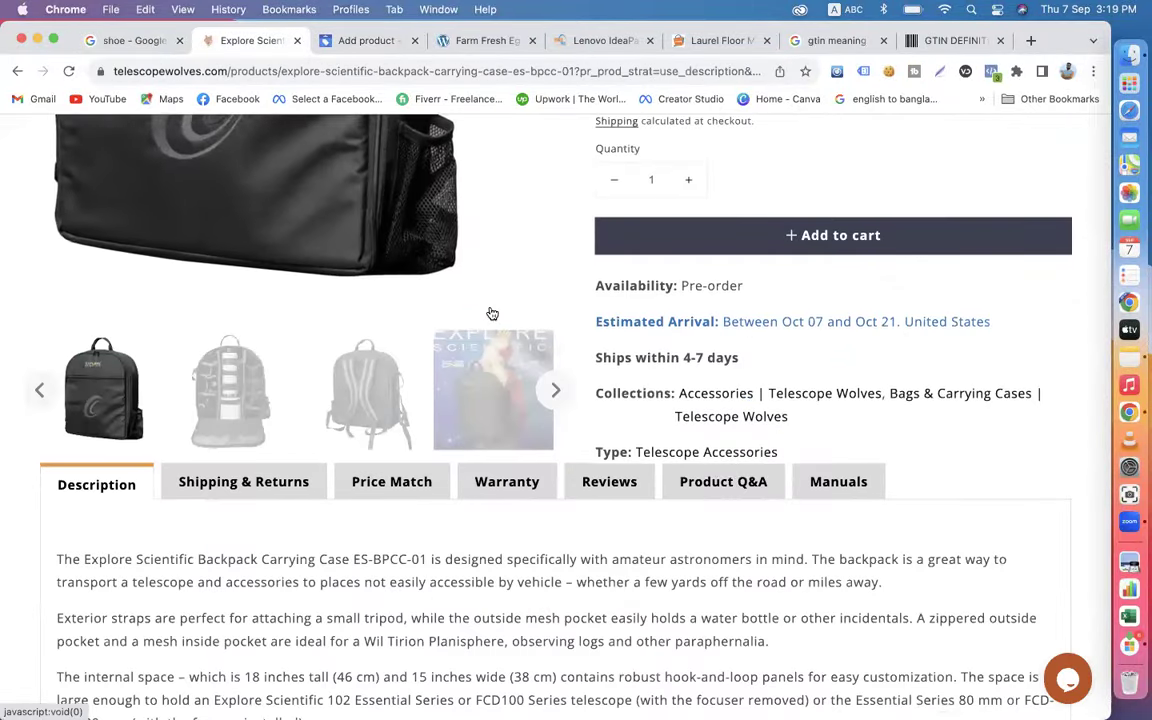
scroll(752, 304, up, 3)
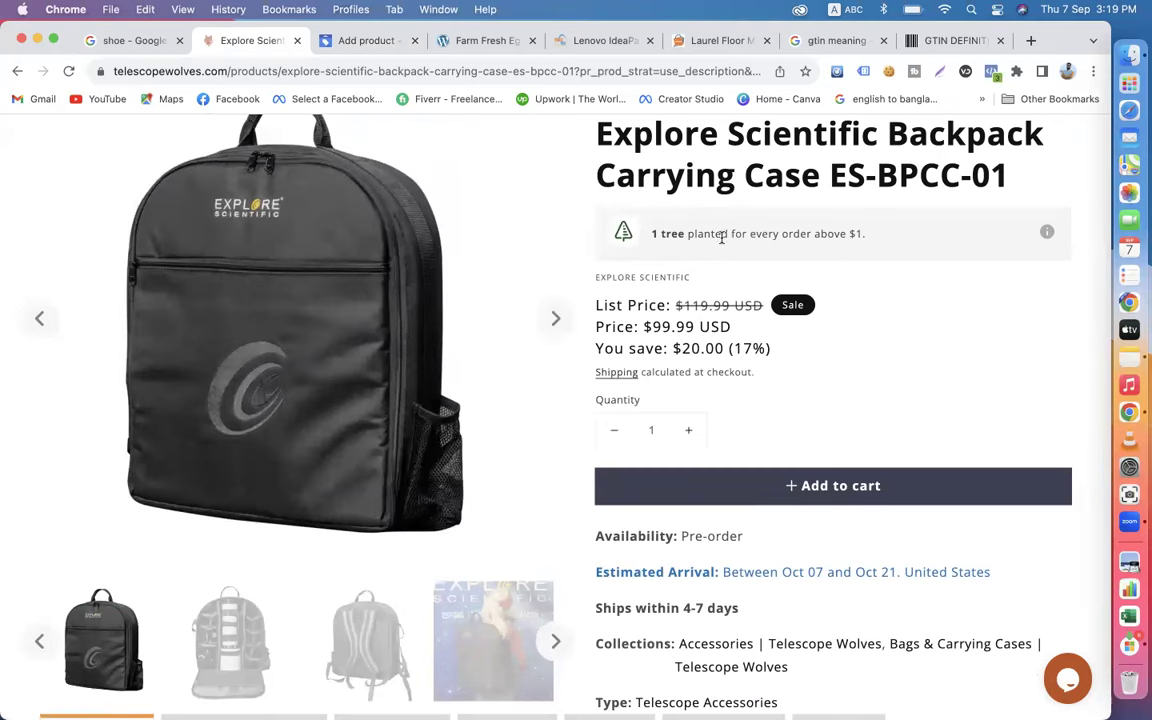
click(233, 70)
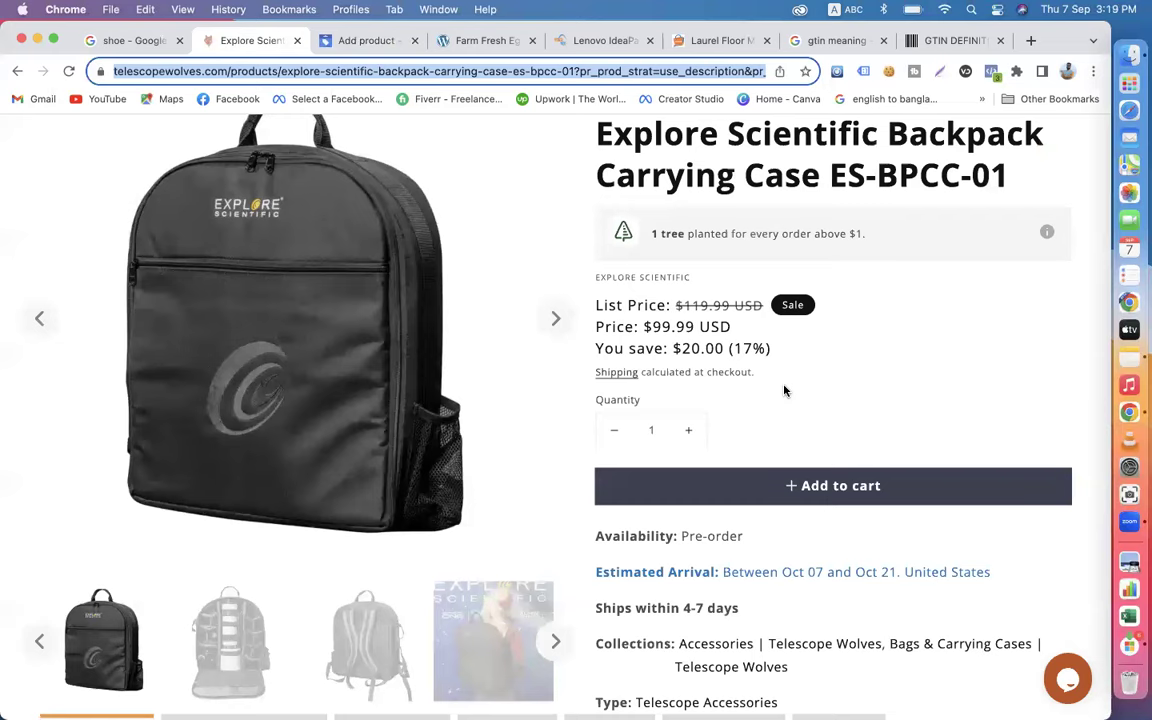
click(711, 42)
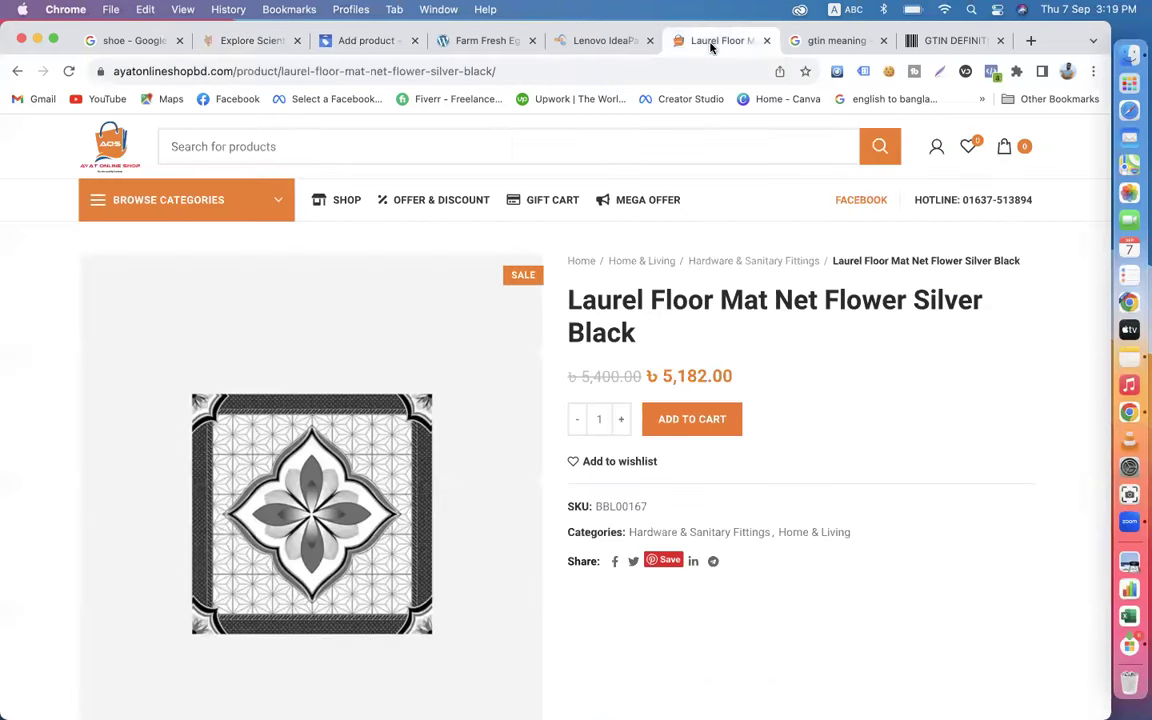
double_click(632, 507)
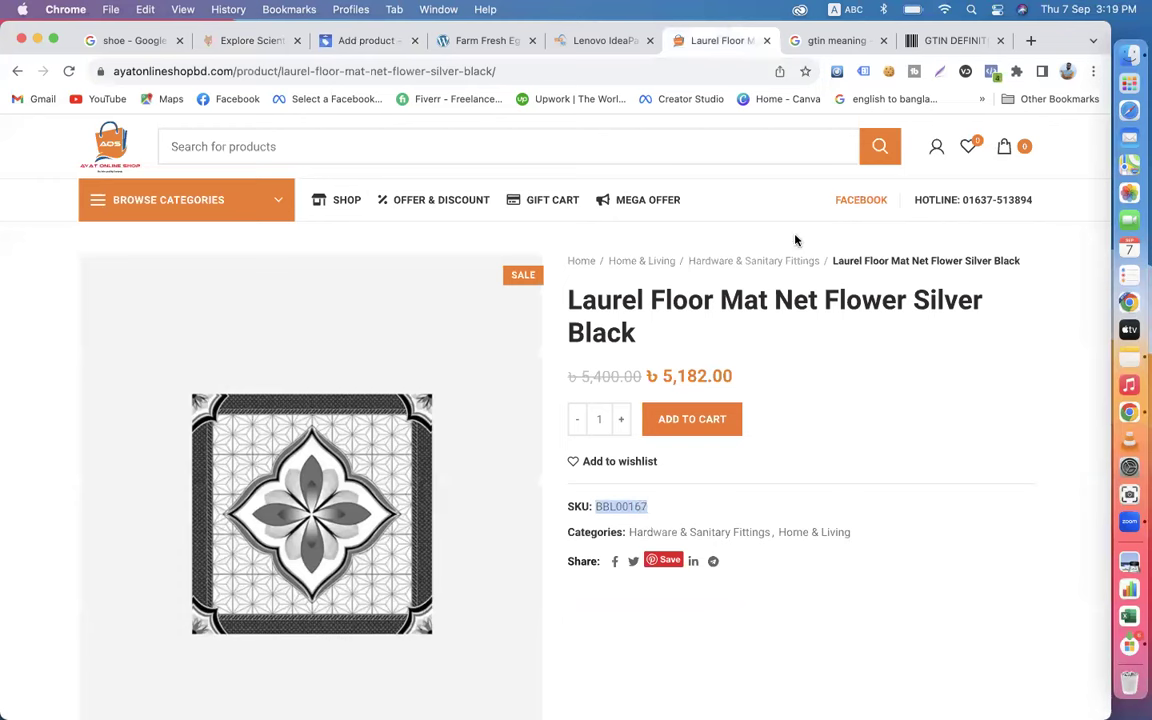
click(342, 41)
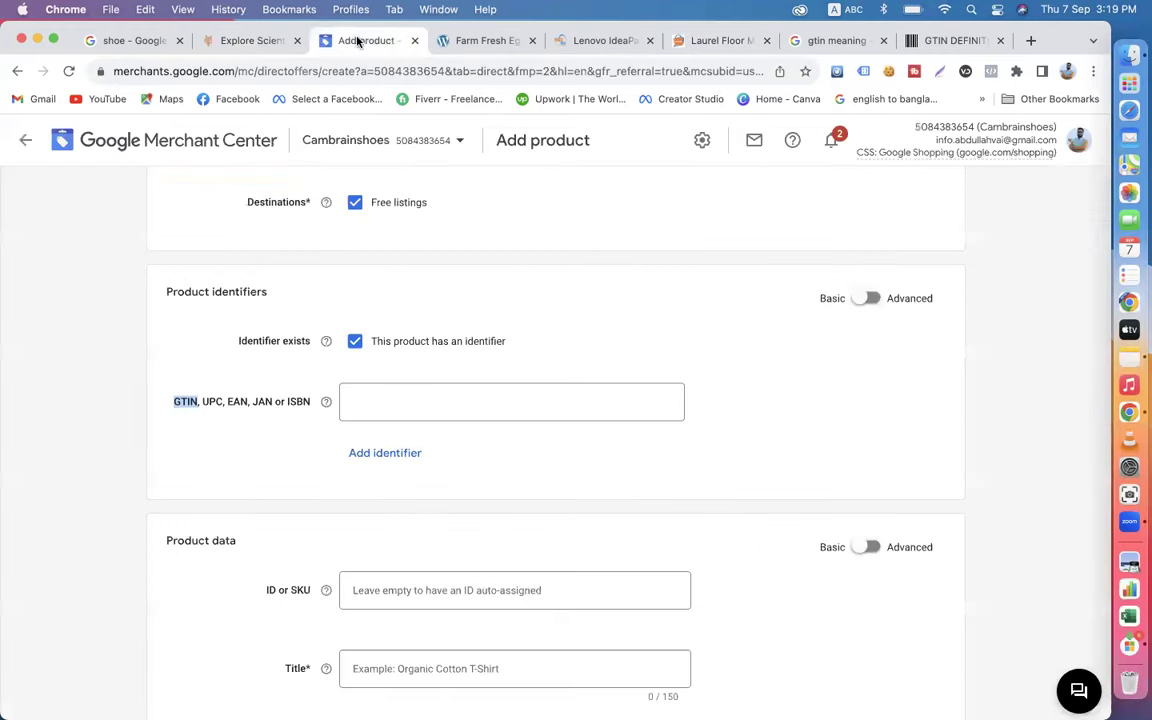
click(190, 400)
click(430, 400)
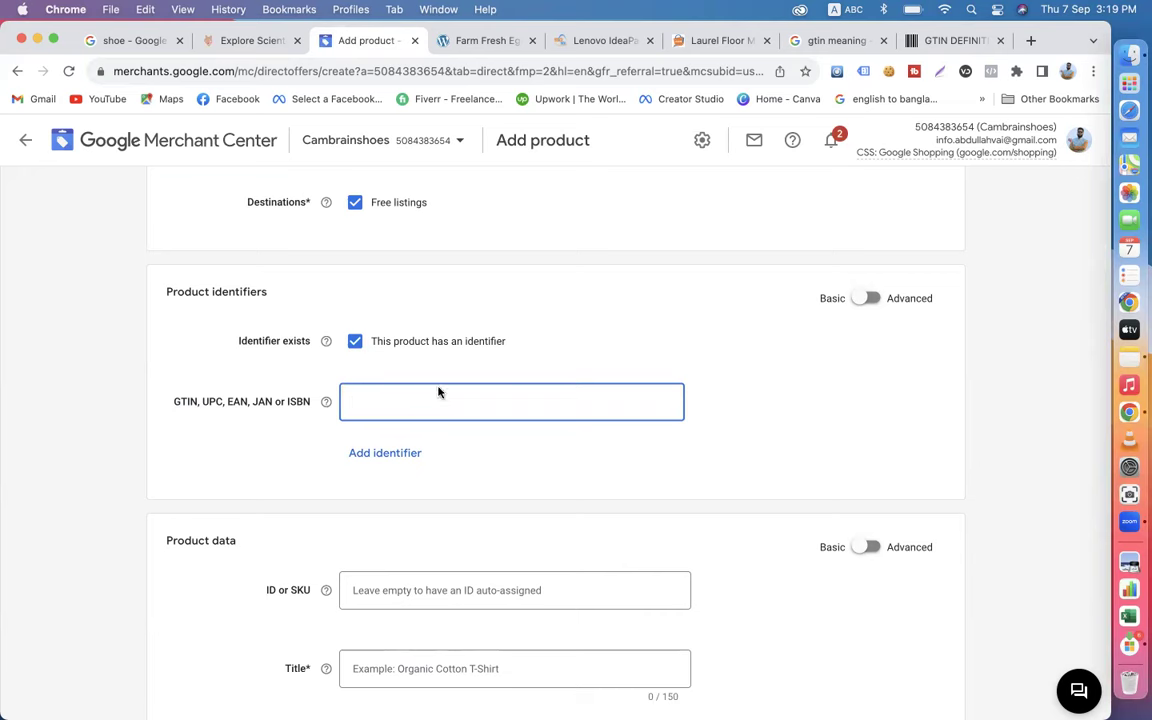
Revisit the GTIN Info page and the GTIN meaning search results, then return to the identifier types on the product form.
click(950, 40)
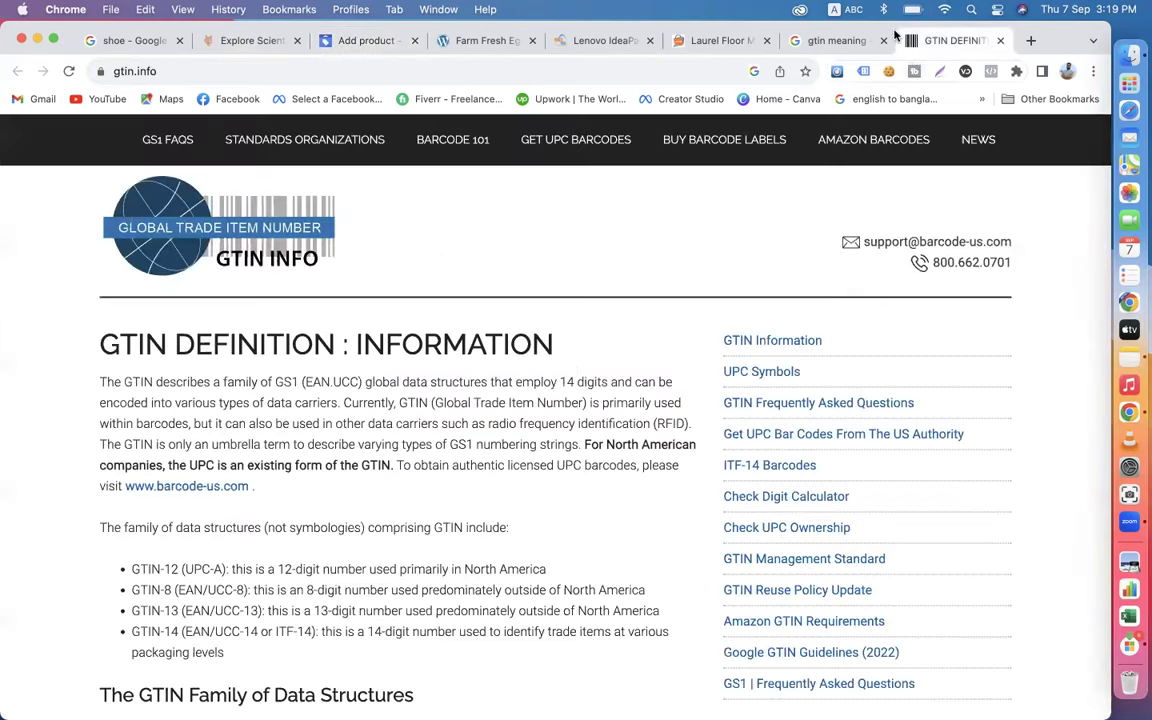
click(855, 40)
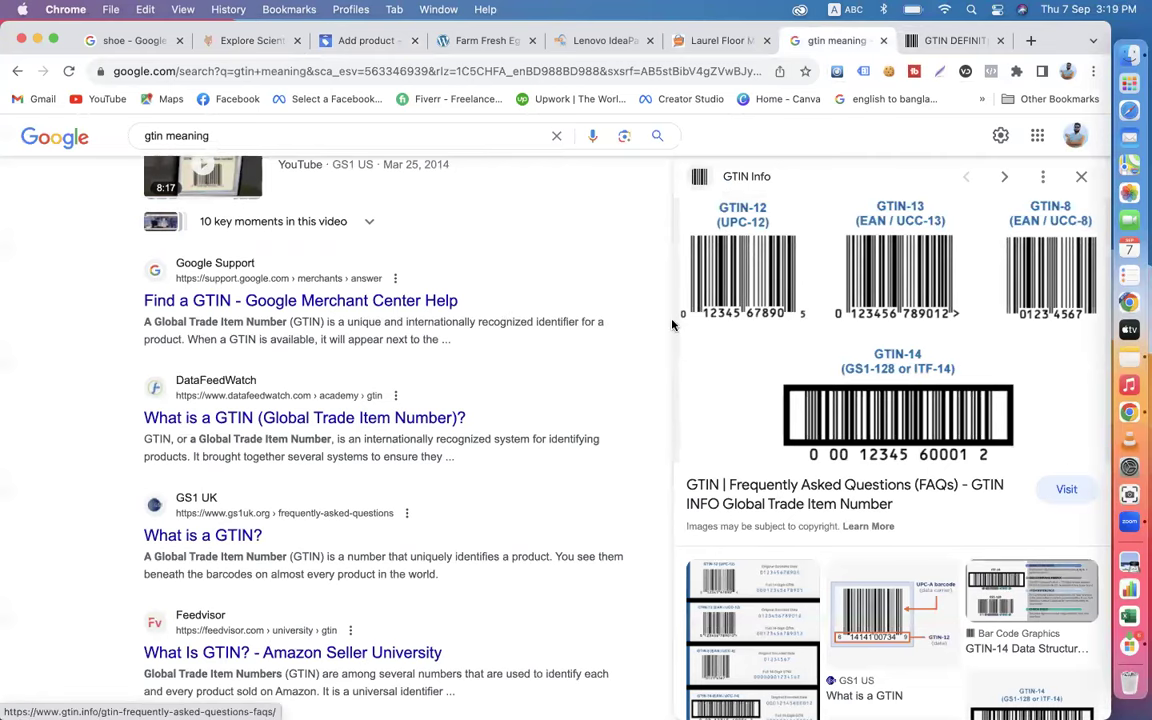
scroll(608, 421, up, 10)
scroll(608, 421, up, 5)
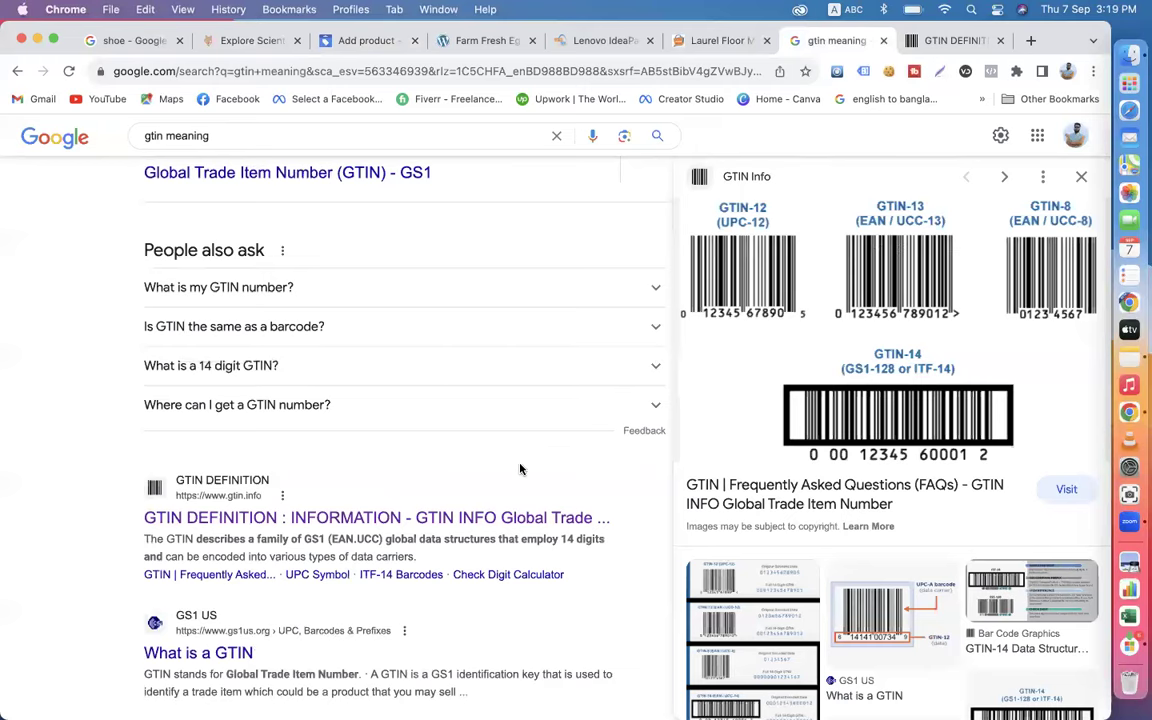
scroll(343, 511, up, 5)
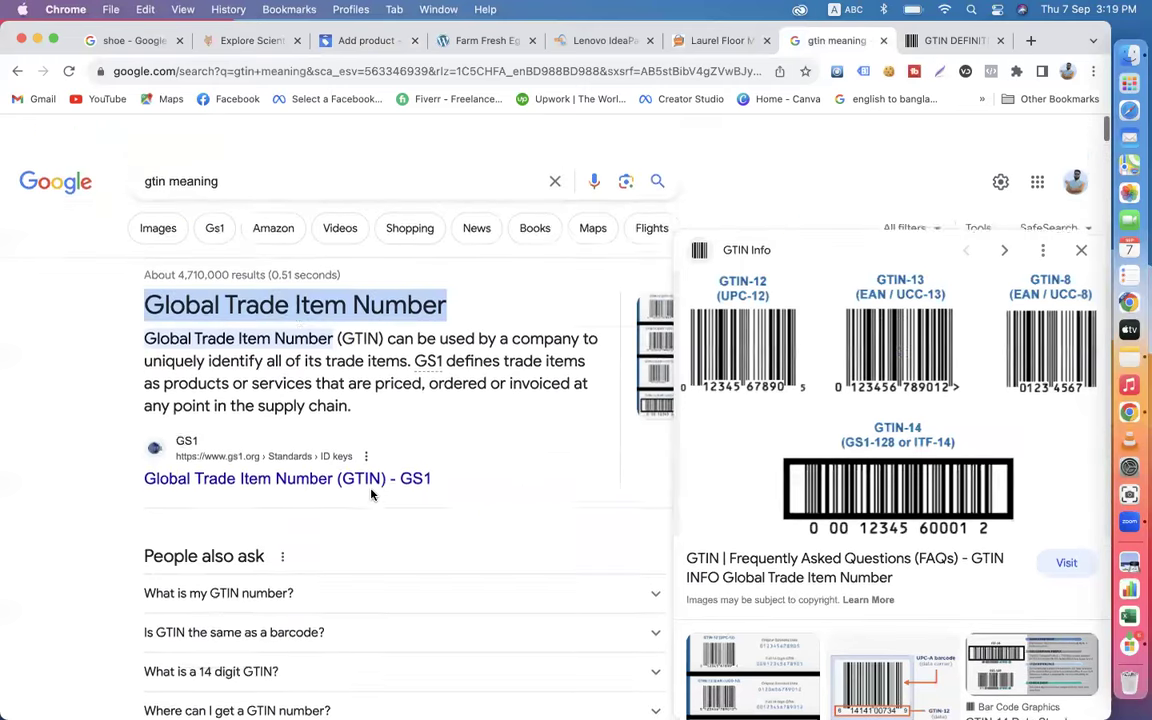
scroll(305, 417, down, 5)
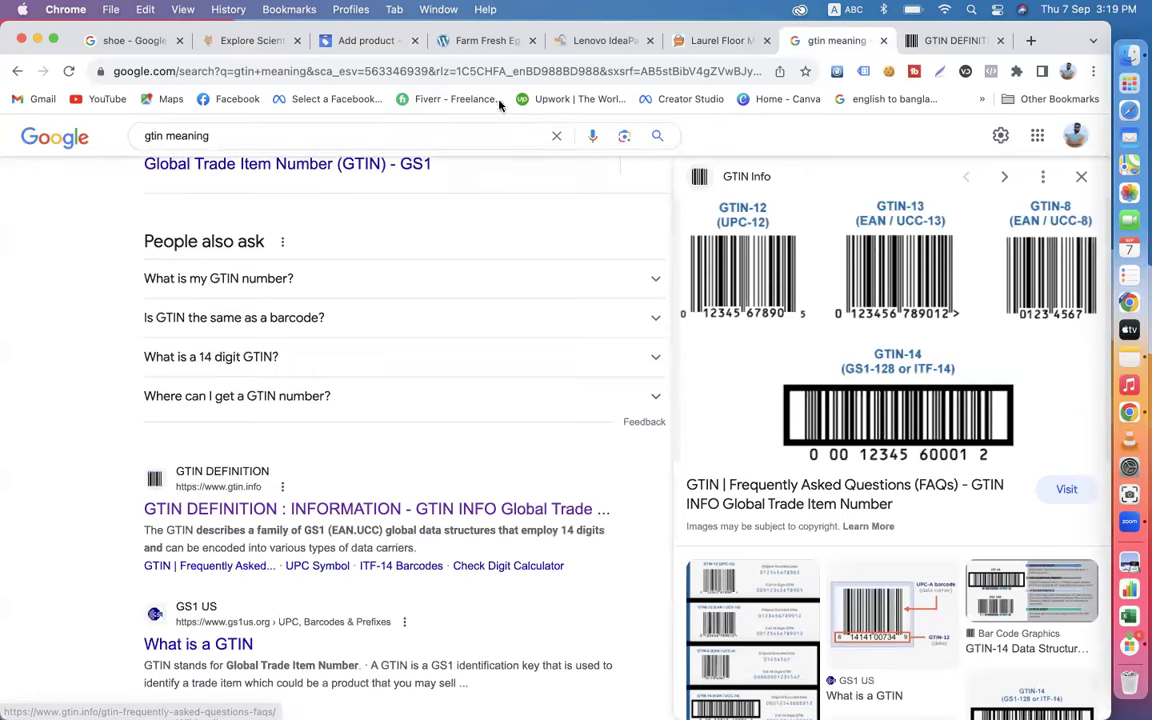
click(330, 40)
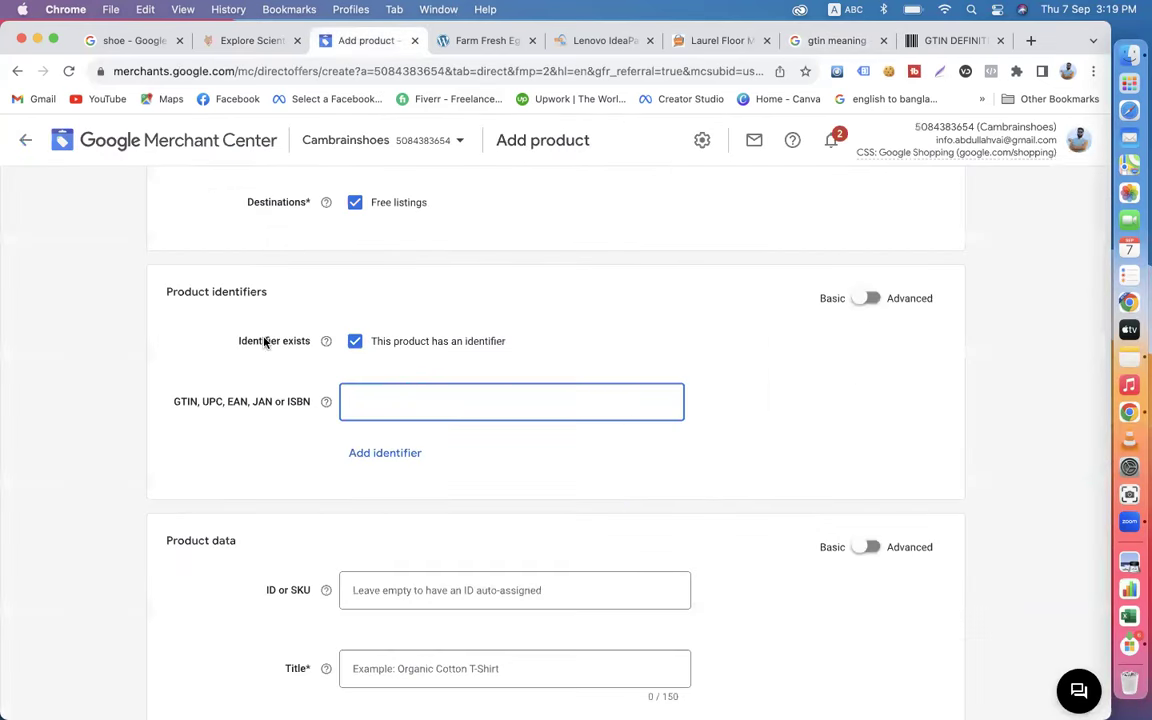
drag(172, 401, 287, 401)
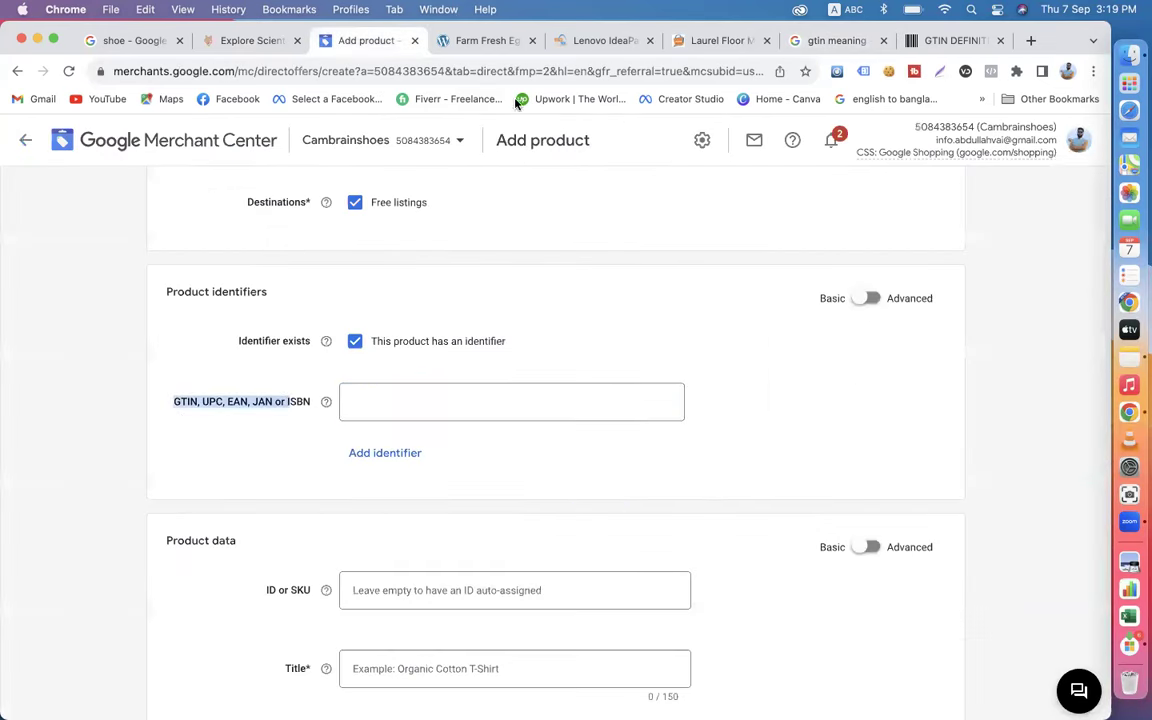
Check the Farm Fresh Eggs page for an identifier, then mark the product as having no identifier in the form.
click(485, 40)
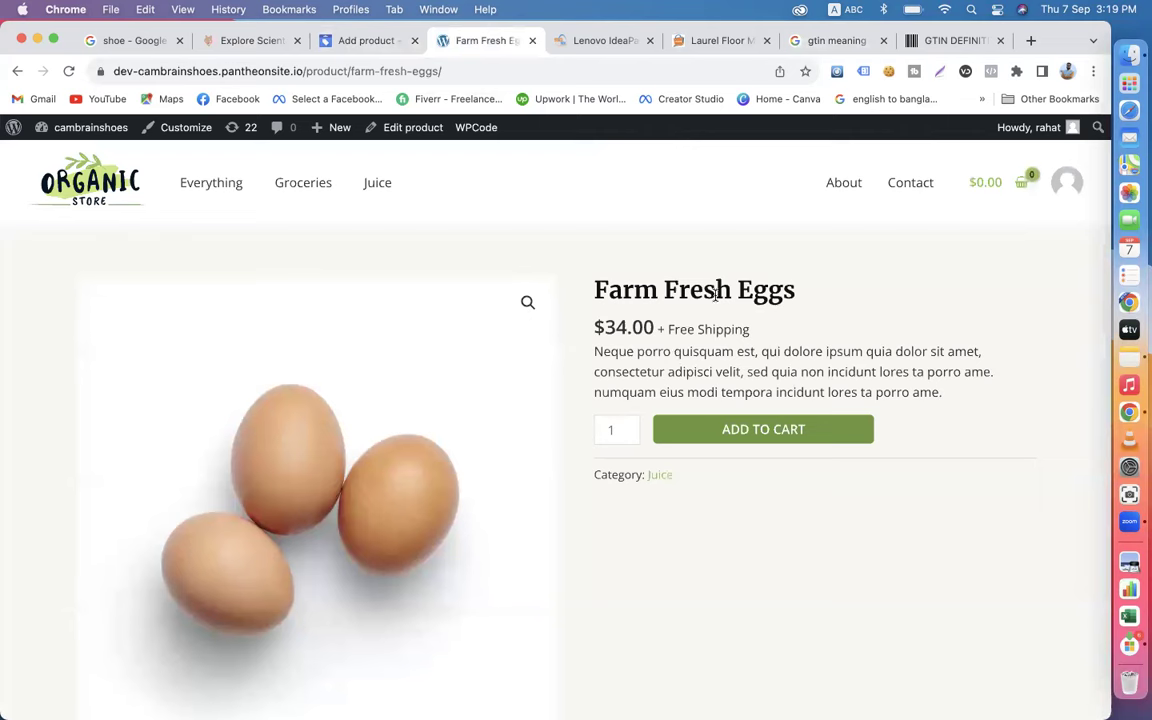
click(345, 42)
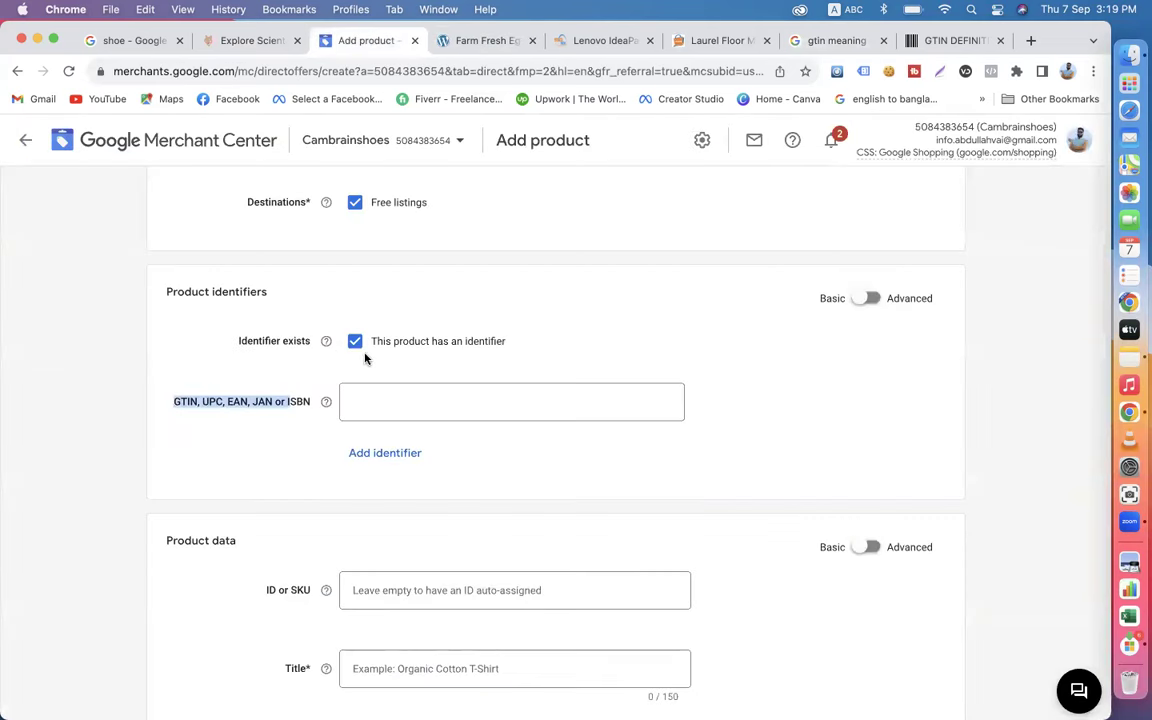
click(355, 343)
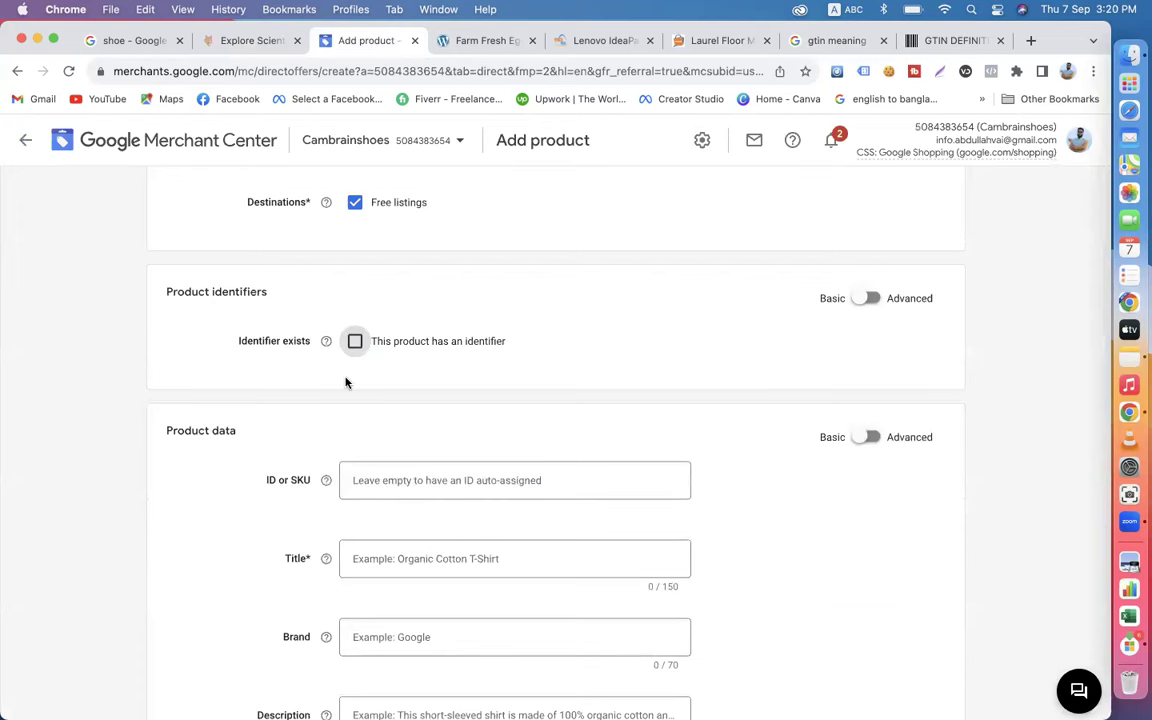
Compare the form's ID or SKU field with the Laurel Floor Mat and Farm Fresh Eggs pages, then return to the product data.
scroll(346, 382, down, 5)
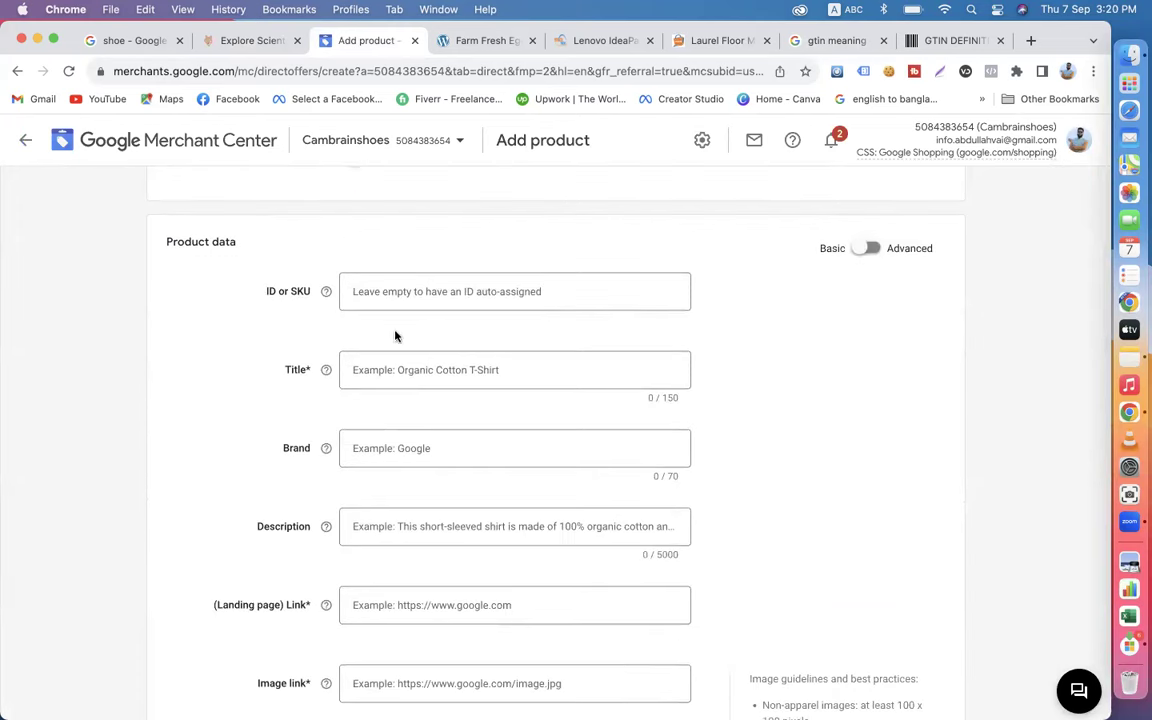
drag(266, 291, 308, 291)
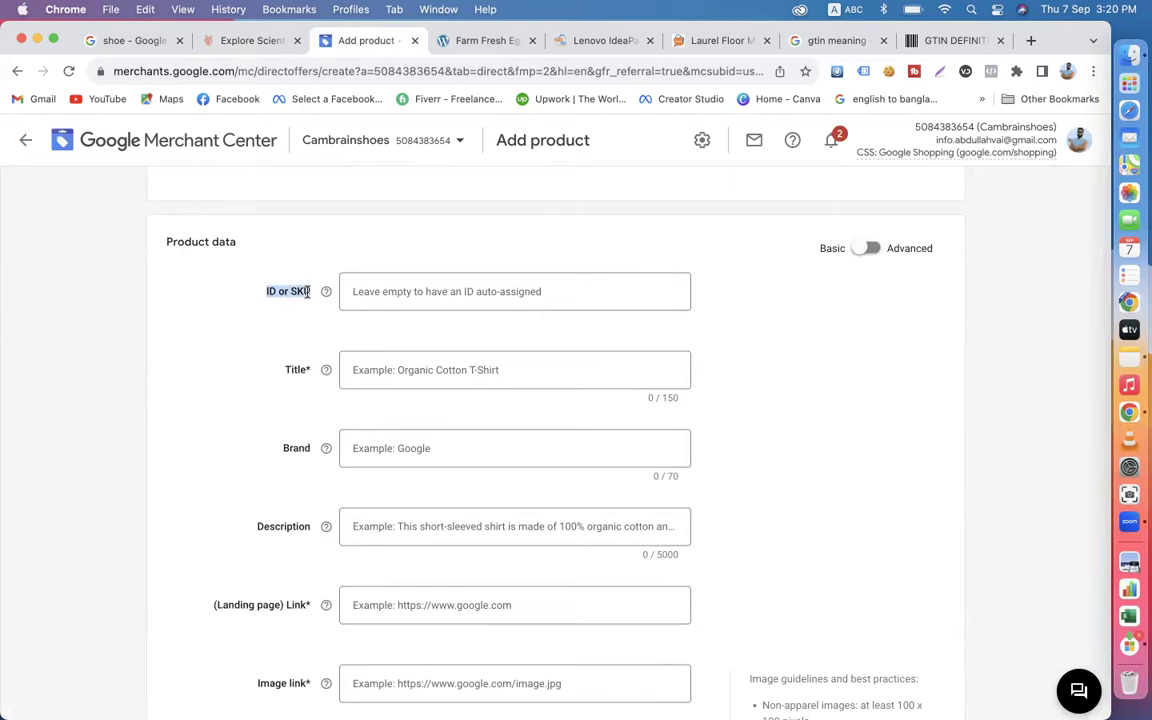
click(714, 41)
click(604, 507)
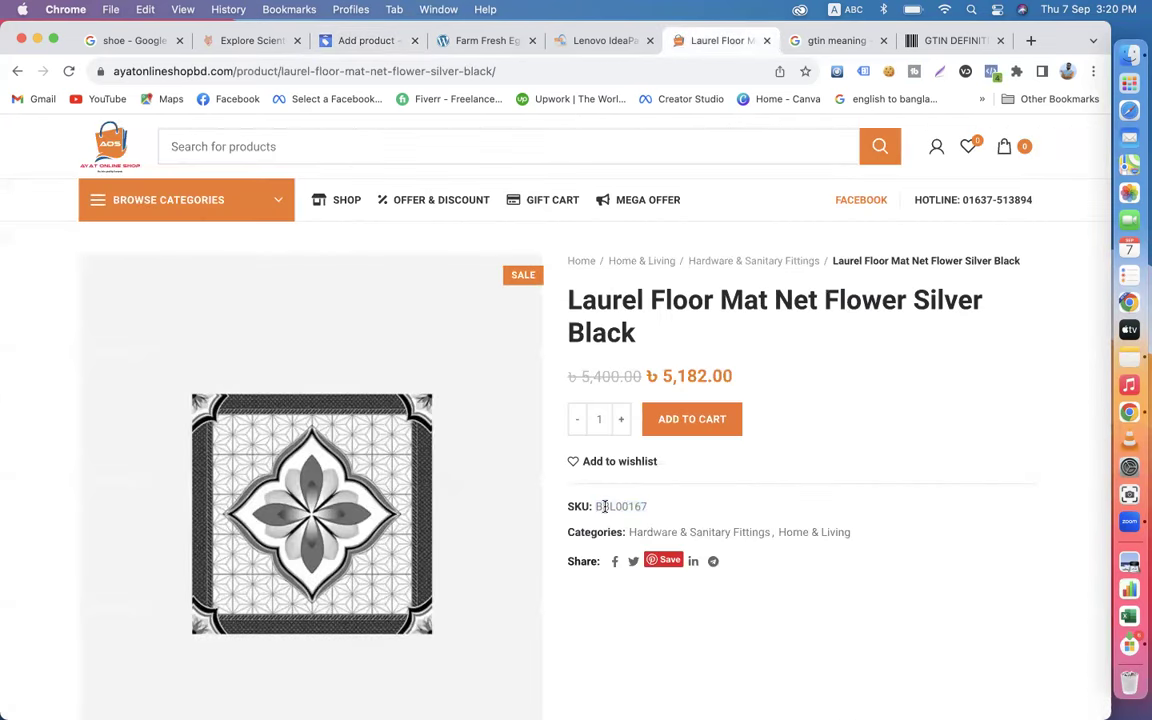
drag(594, 510, 654, 509)
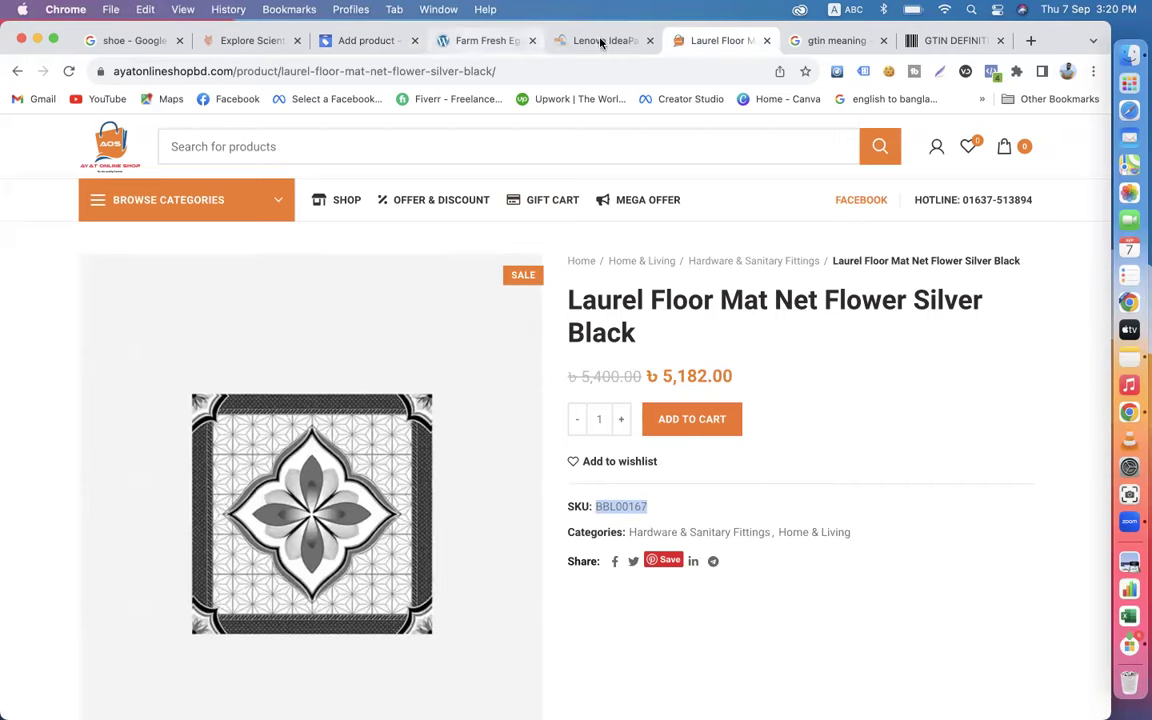
click(487, 42)
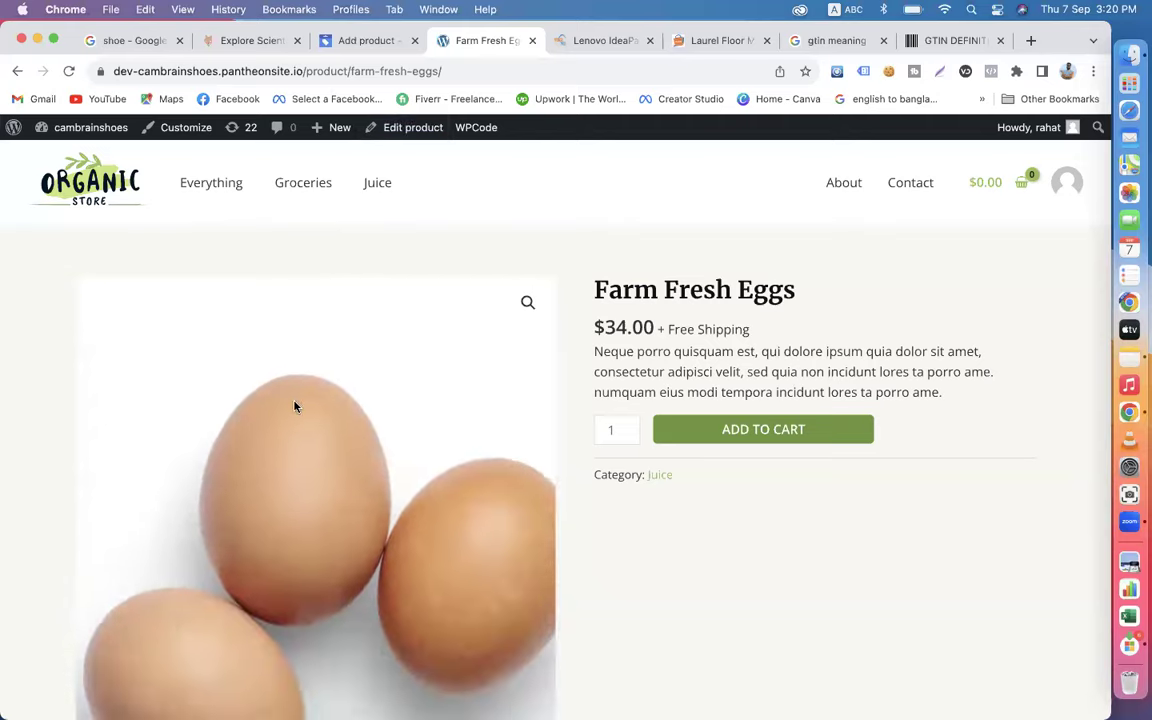
click(352, 48)
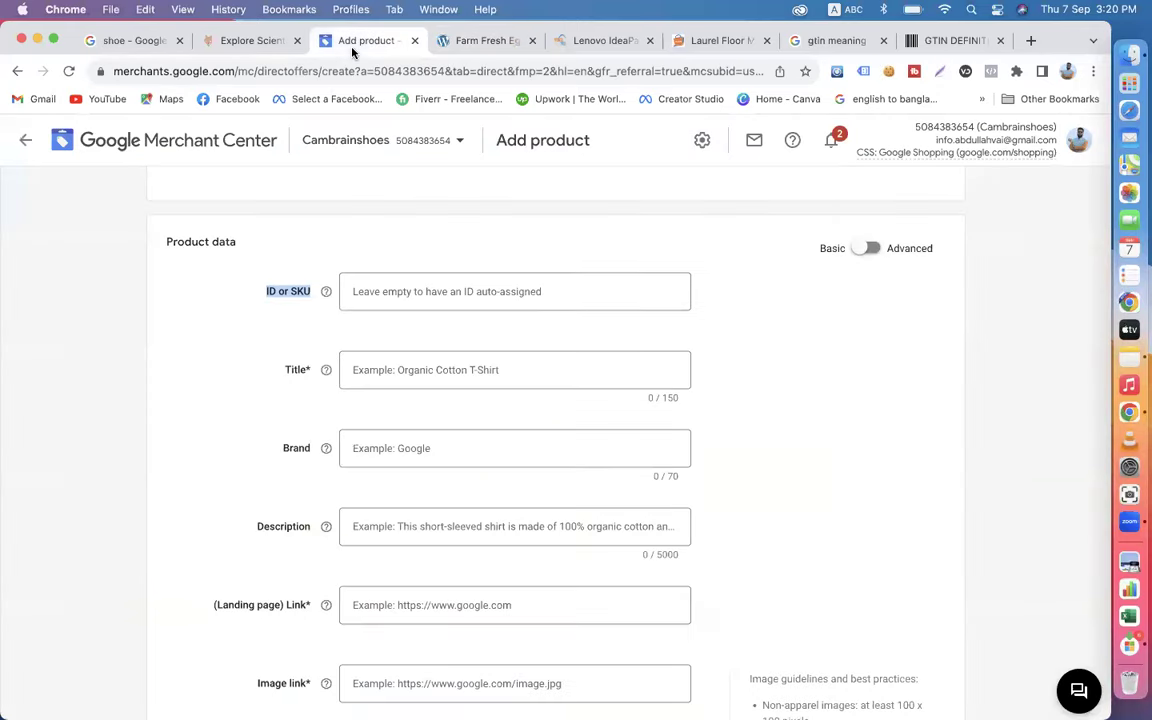
click(303, 261)
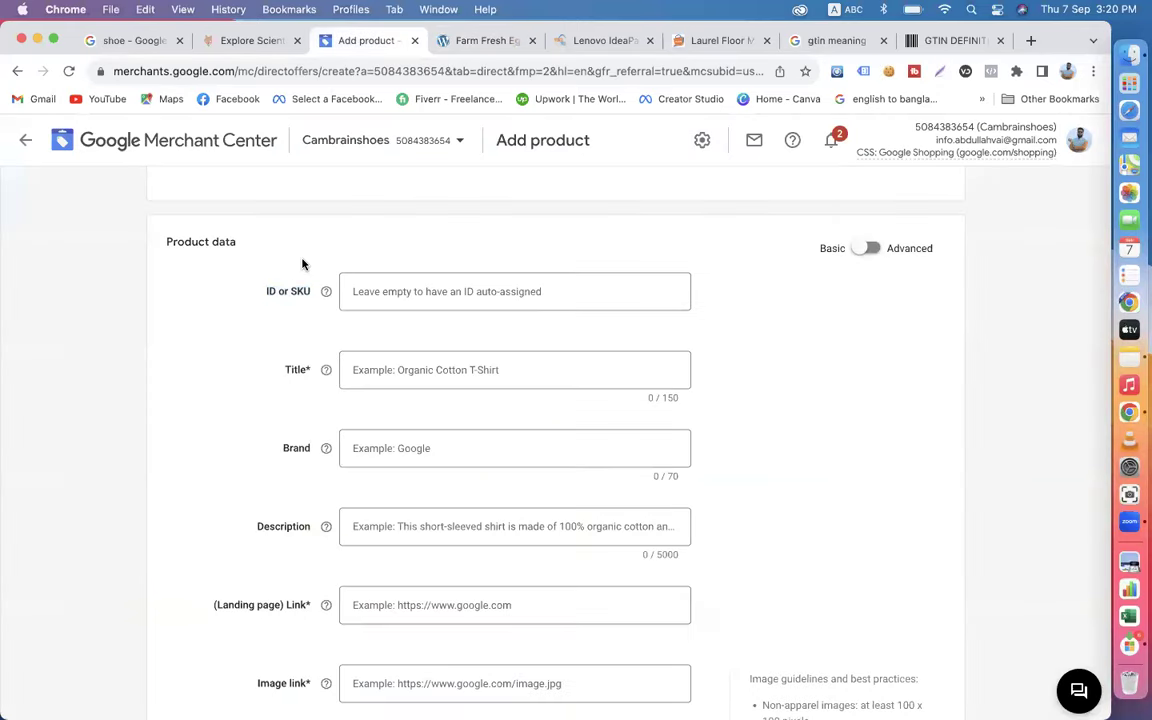
Look at the Farm Fresh Eggs title on the store page, then review the form's Title, Brand, Description, landing page link and image link fields.
click(470, 44)
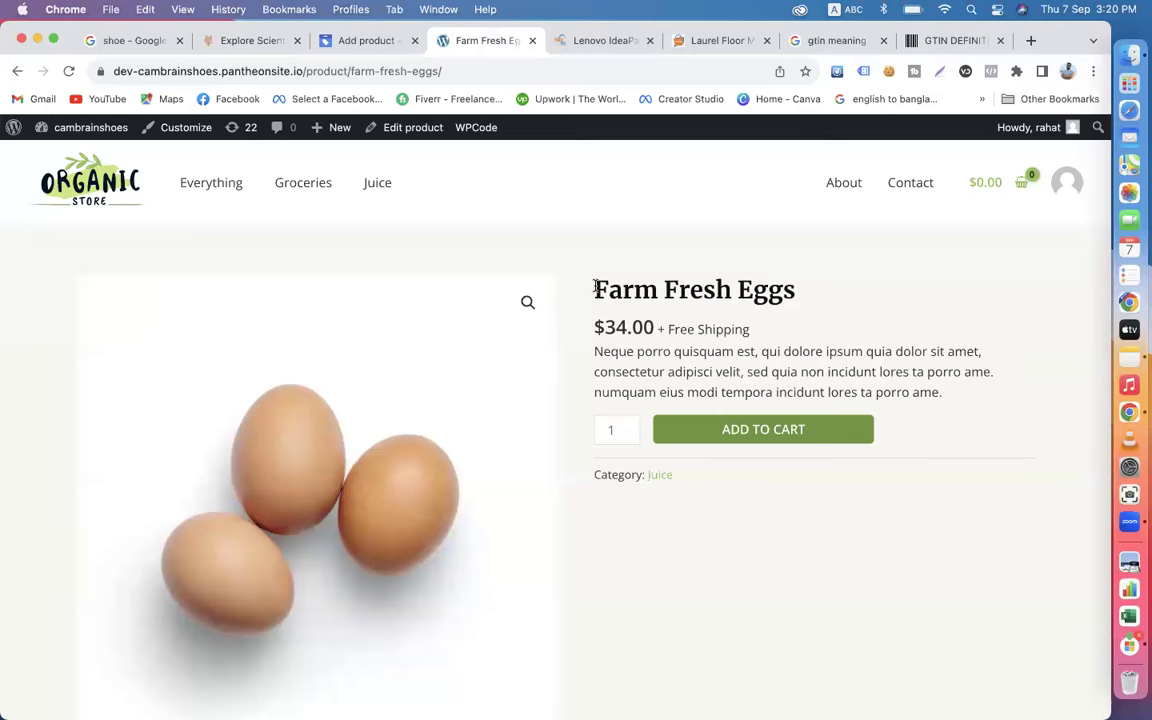
drag(595, 287, 811, 290)
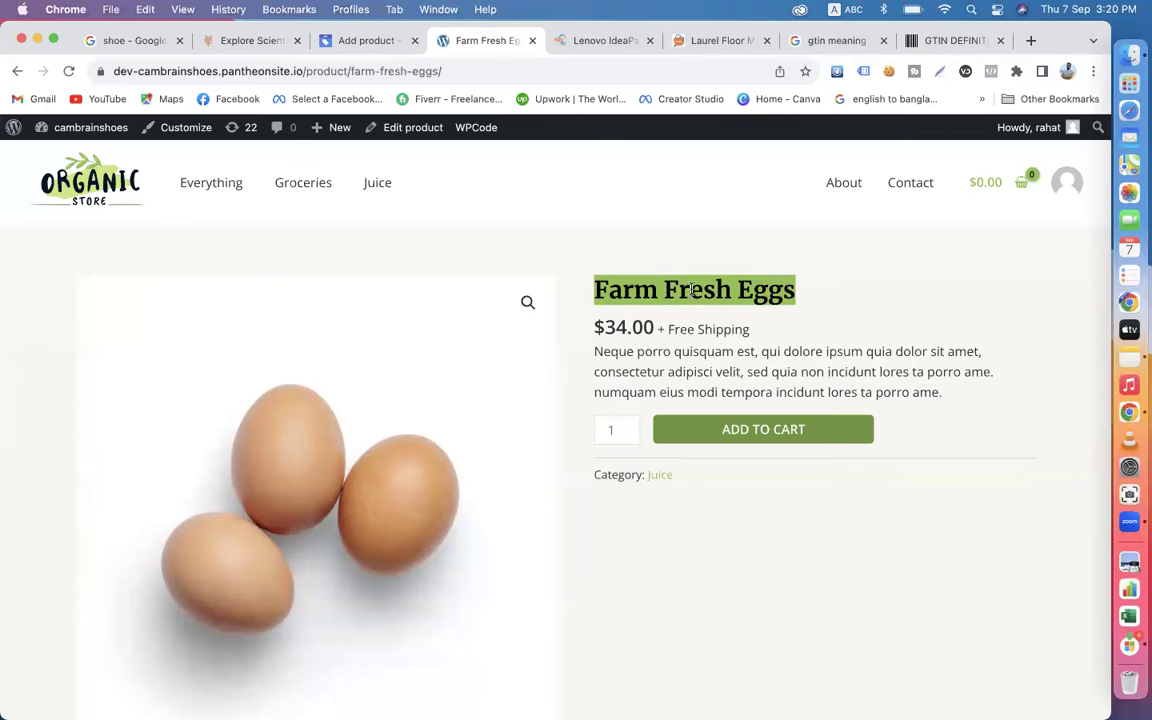
click(352, 41)
click(372, 372)
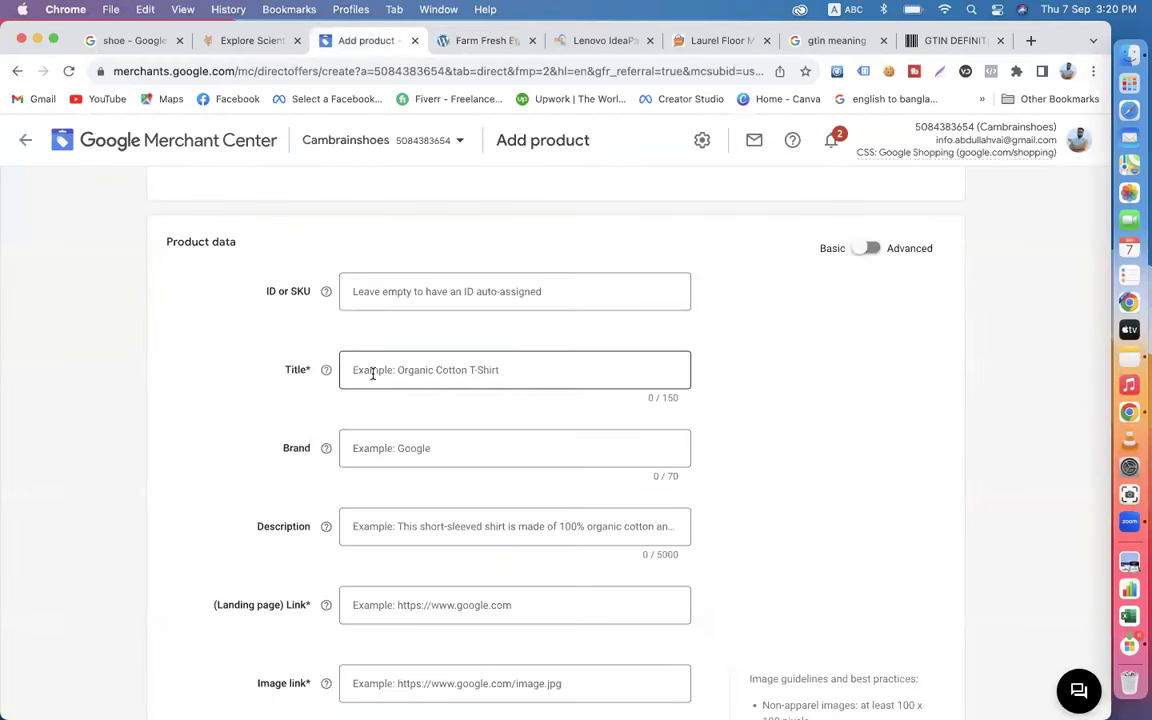
click(373, 449)
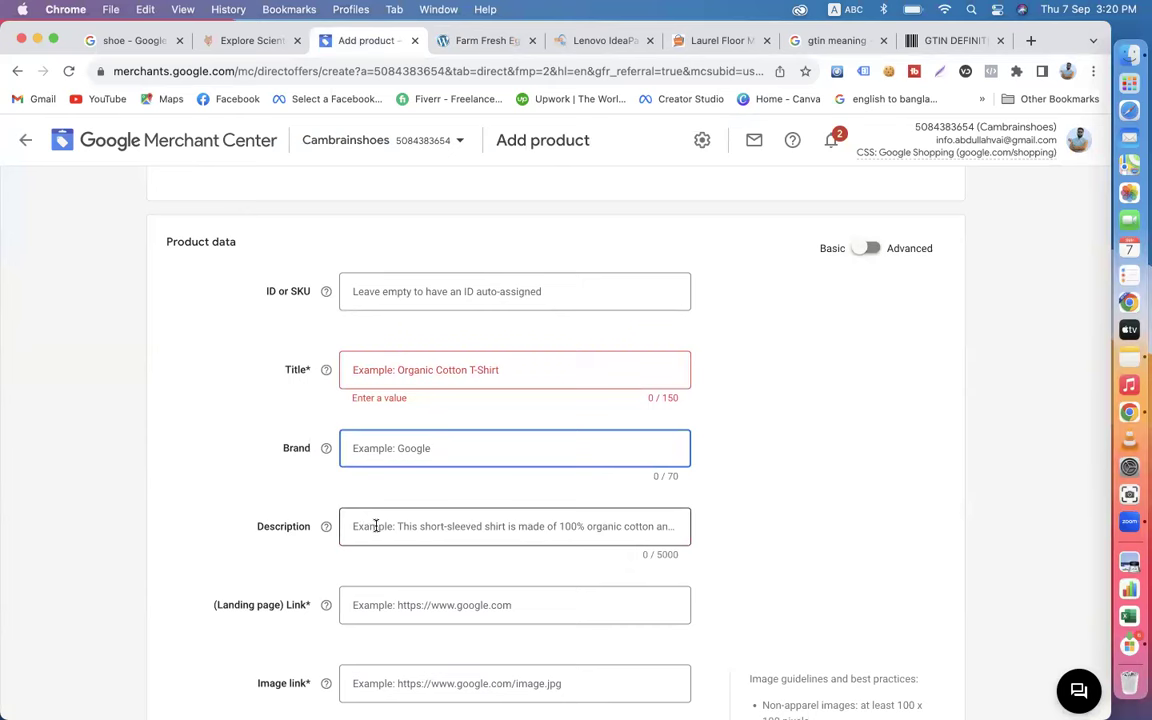
click(376, 526)
scroll(375, 527, down, 1)
click(391, 577)
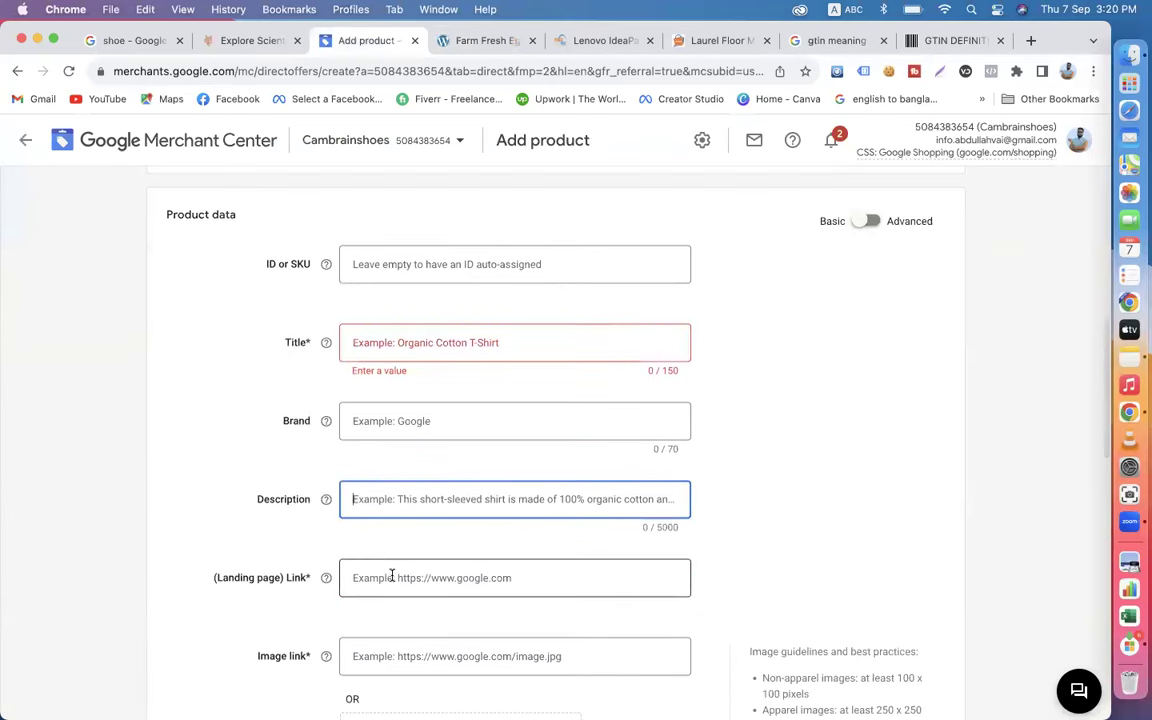
scroll(391, 577, down, 3)
click(355, 549)
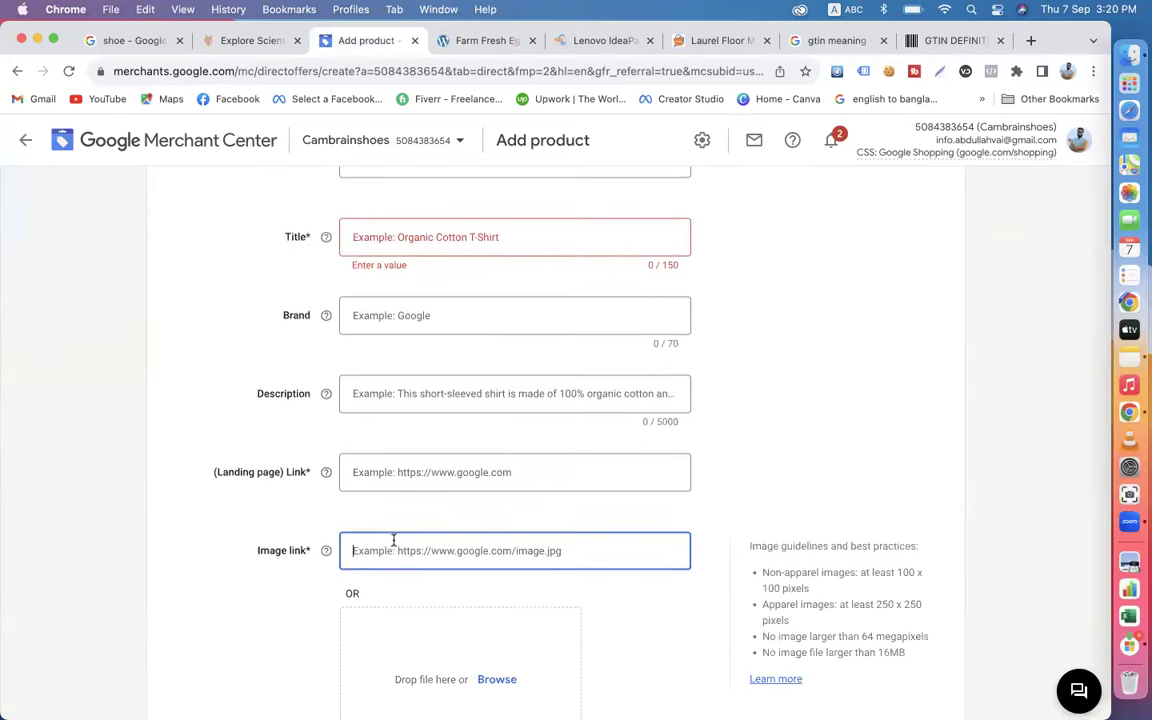
Examine the brand filters and listings in the Google Shopping results for shoe, then return to the form's product data.
click(478, 40)
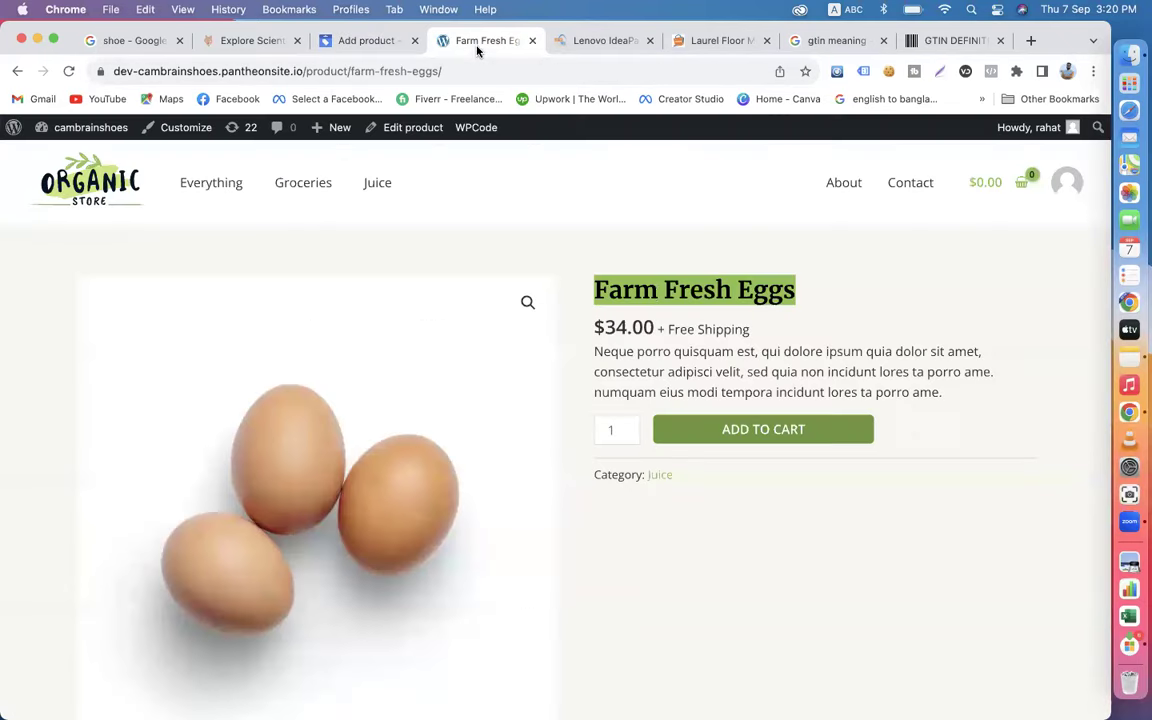
click(603, 296)
click(122, 47)
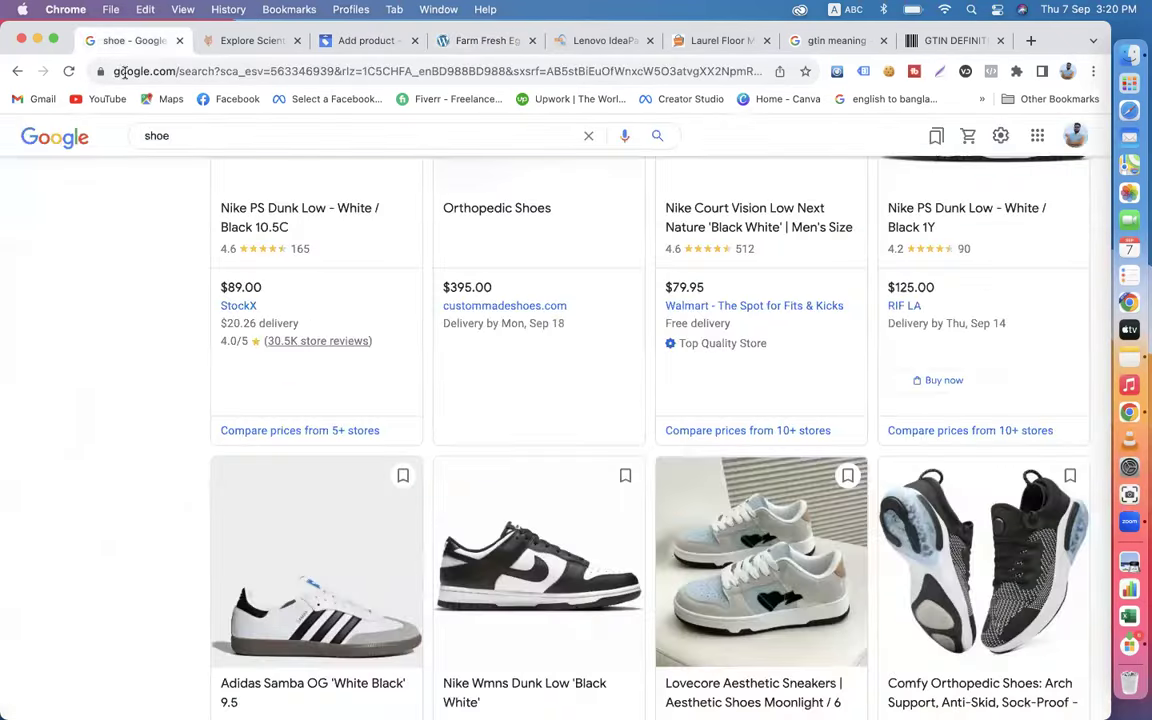
scroll(168, 461, up, 15)
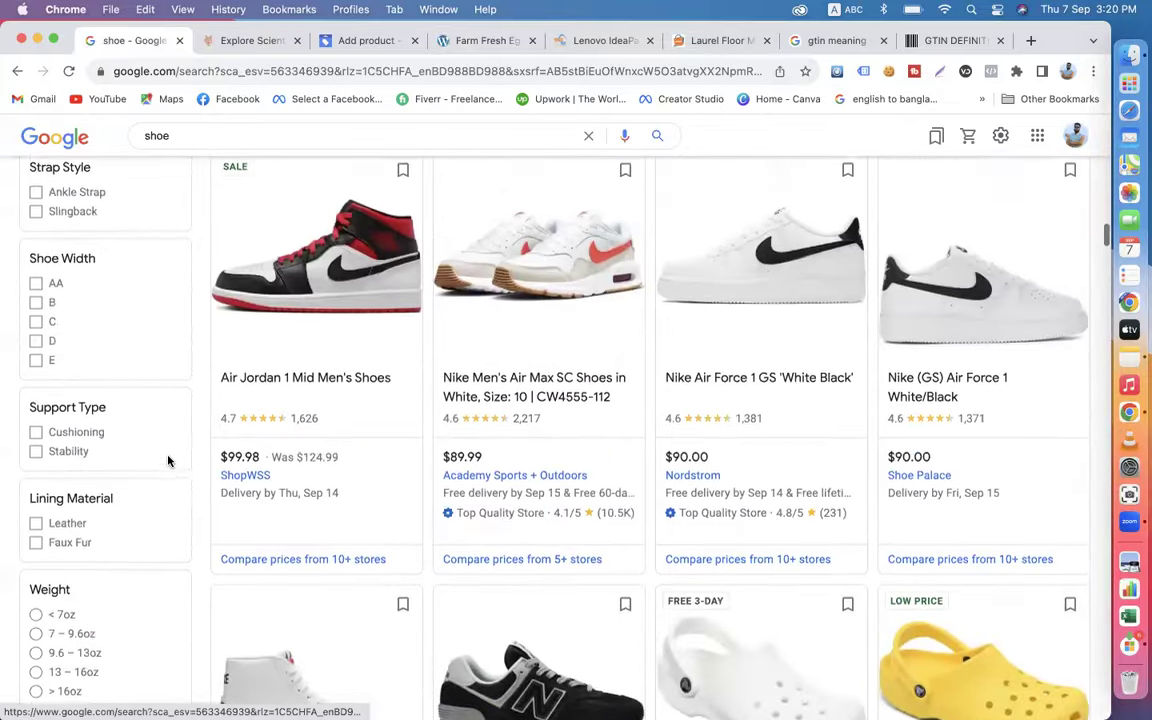
scroll(44, 484, up, 10)
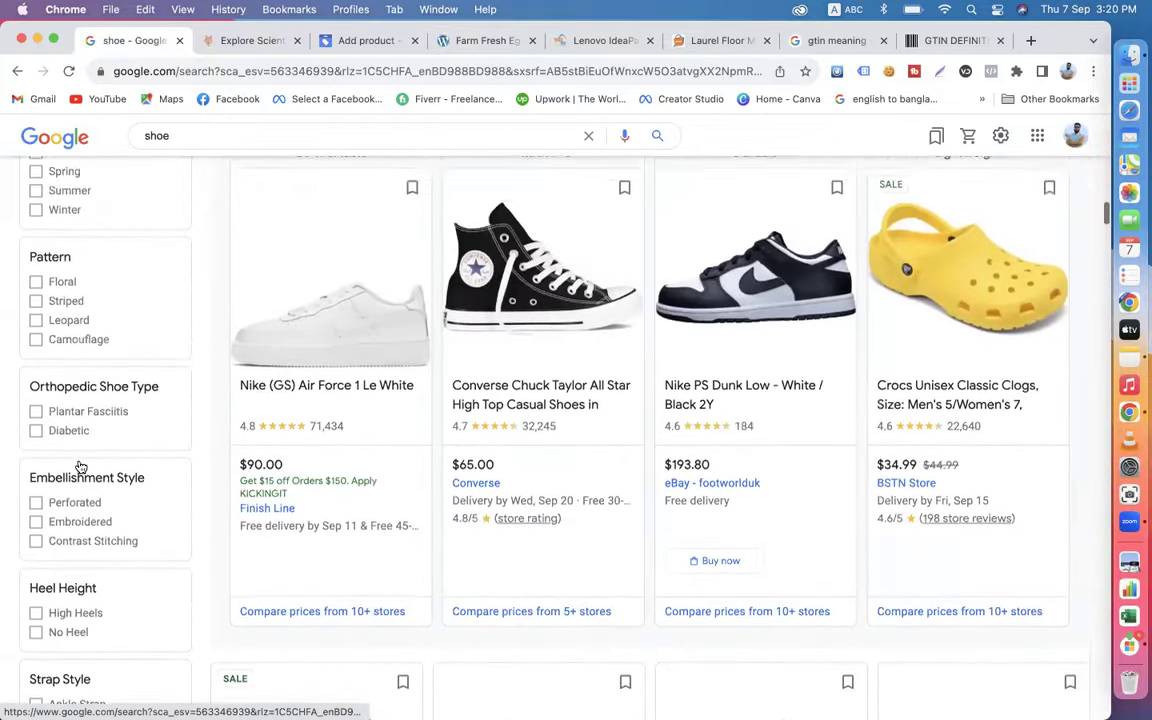
scroll(80, 467, up, 10)
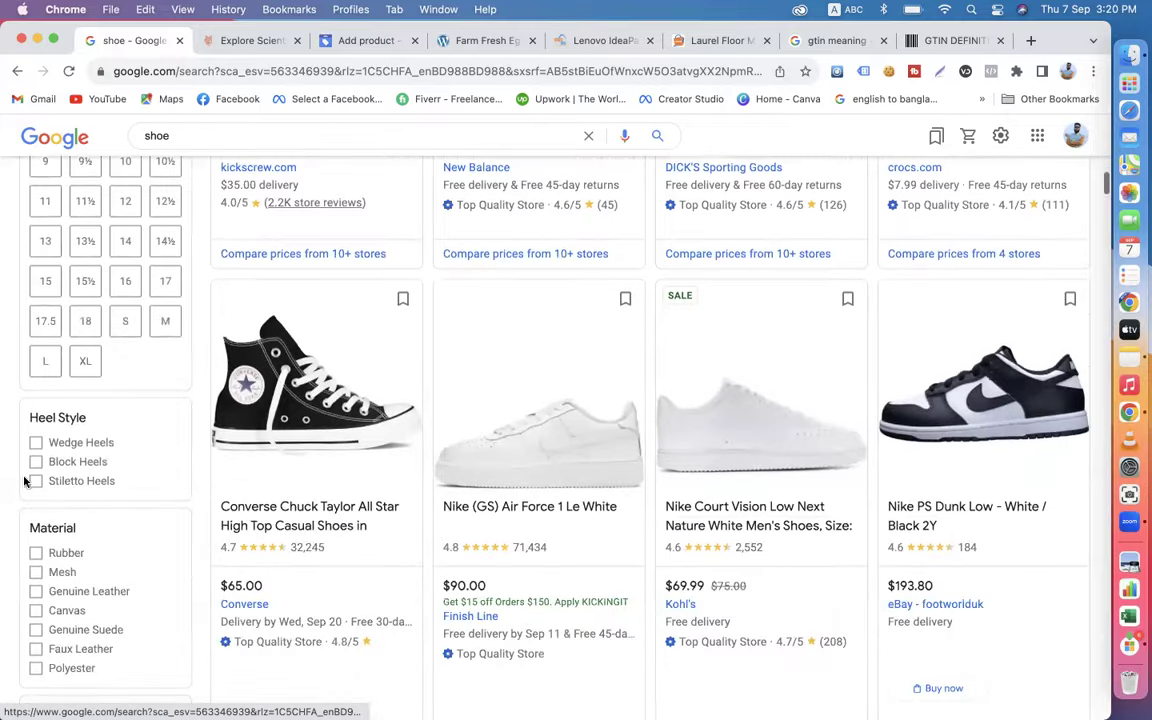
scroll(122, 468, up, 5)
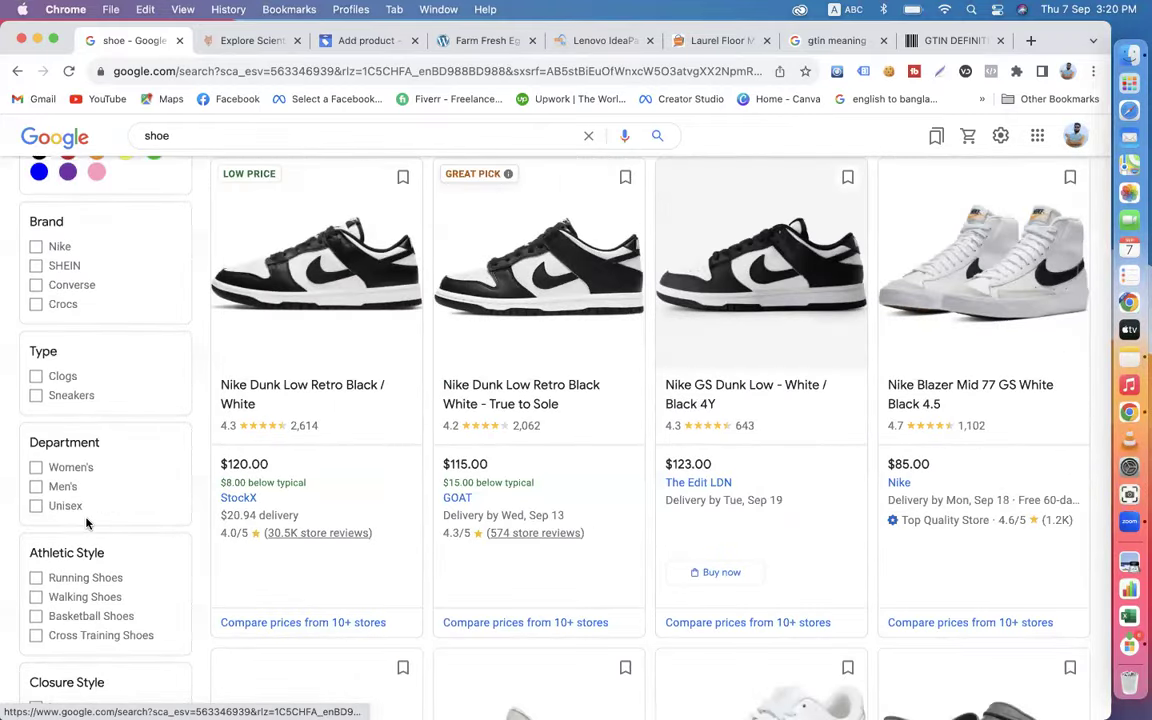
scroll(87, 510, up, 6)
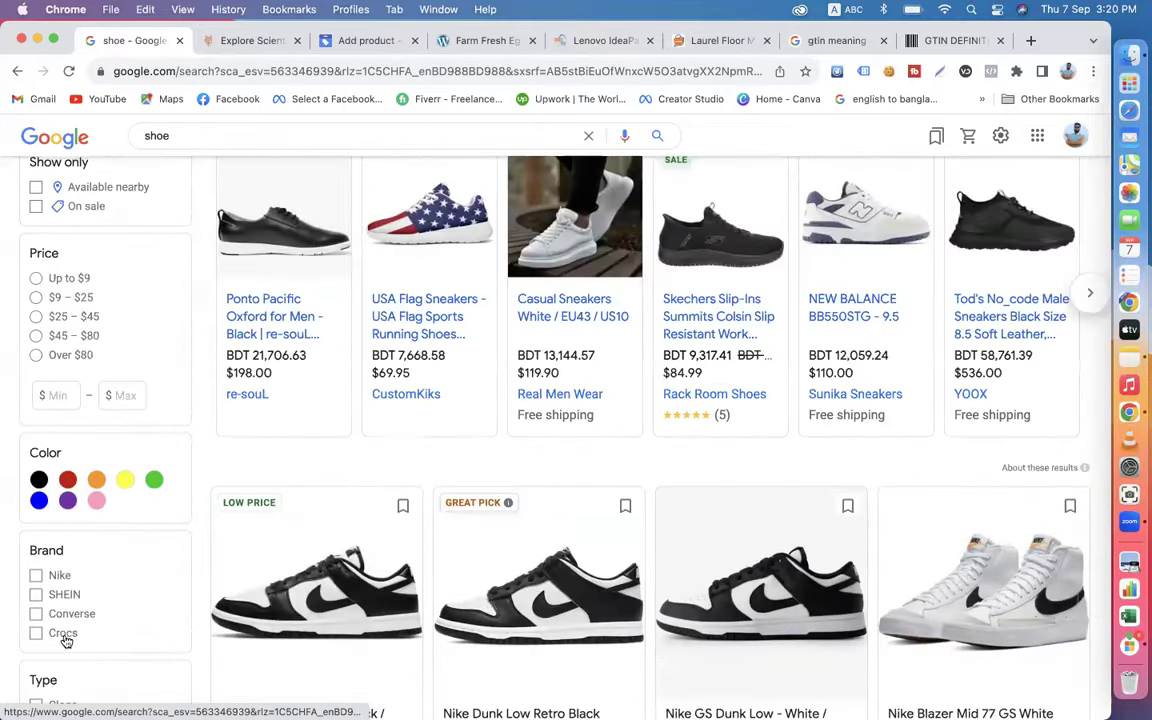
scroll(100, 560, down, 2)
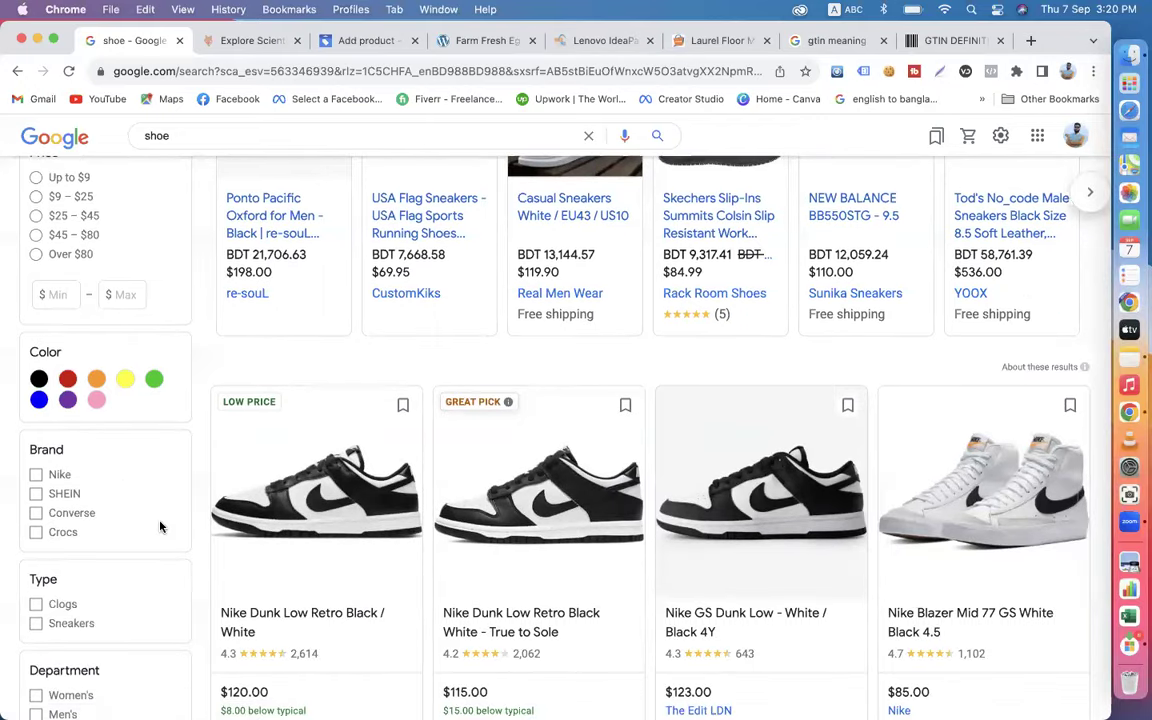
click(342, 40)
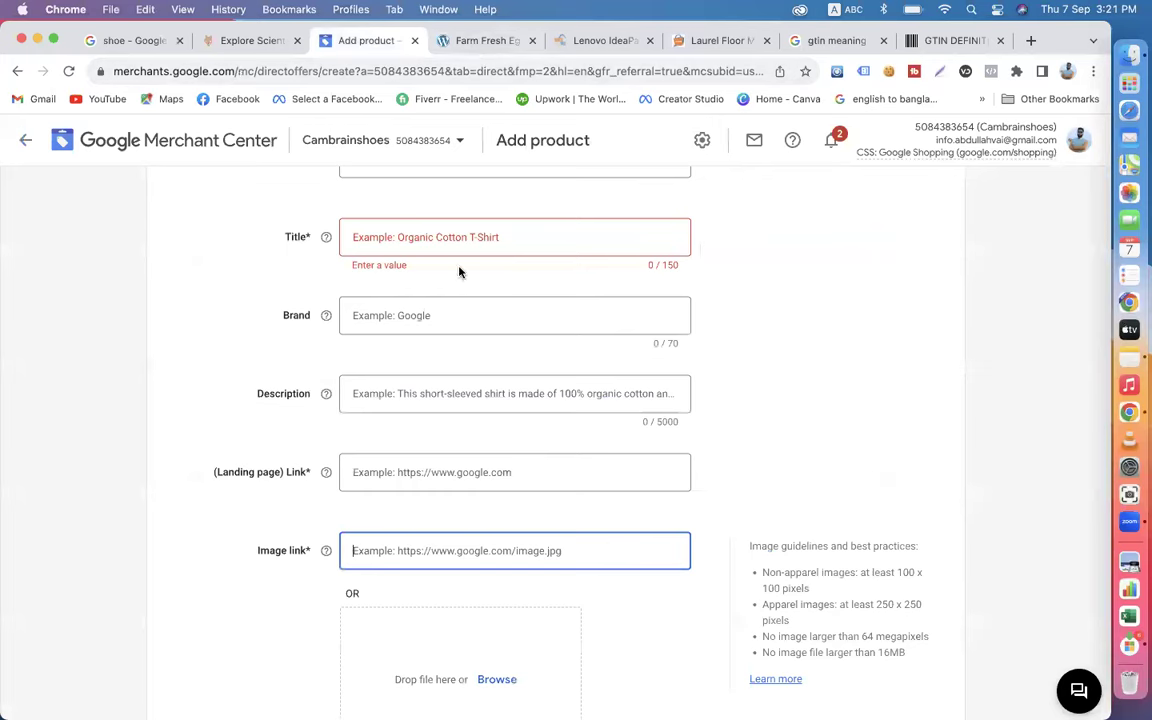
scroll(459, 271, up, 2)
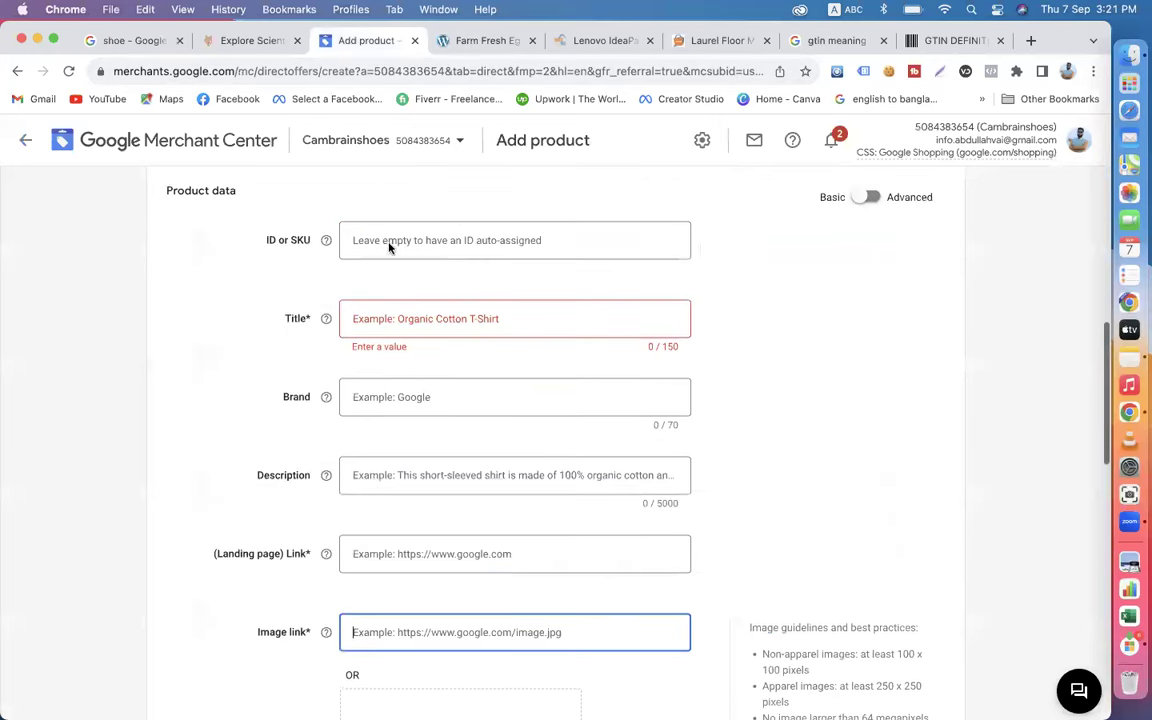
Copy the title "Farm Fresh Eggs" from its store page and return to the Merchant Center product form.
click(473, 43)
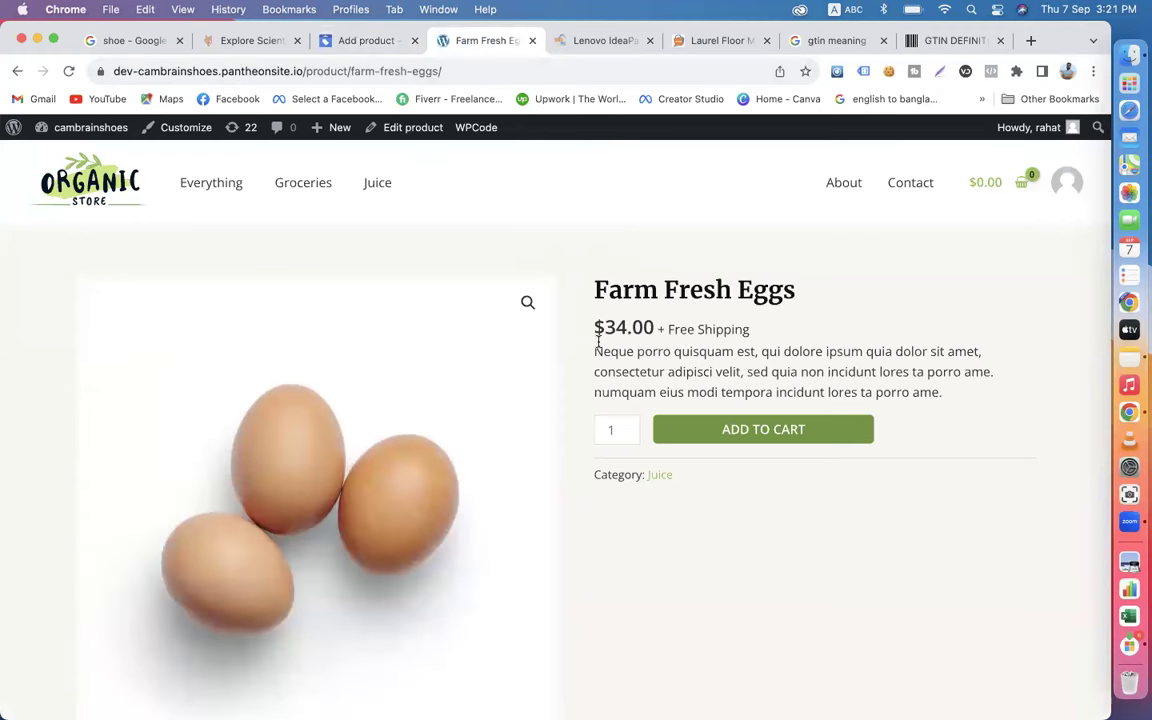
drag(593, 289, 834, 287)
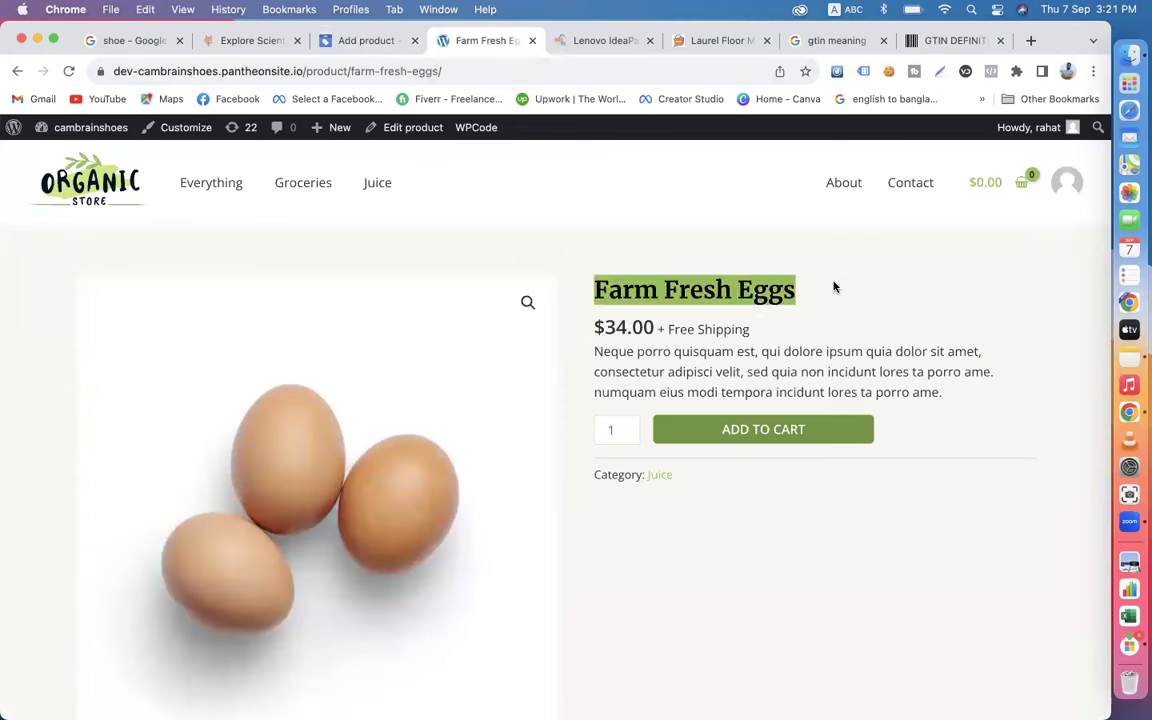
right_click(741, 291)
click(764, 327)
click(342, 38)
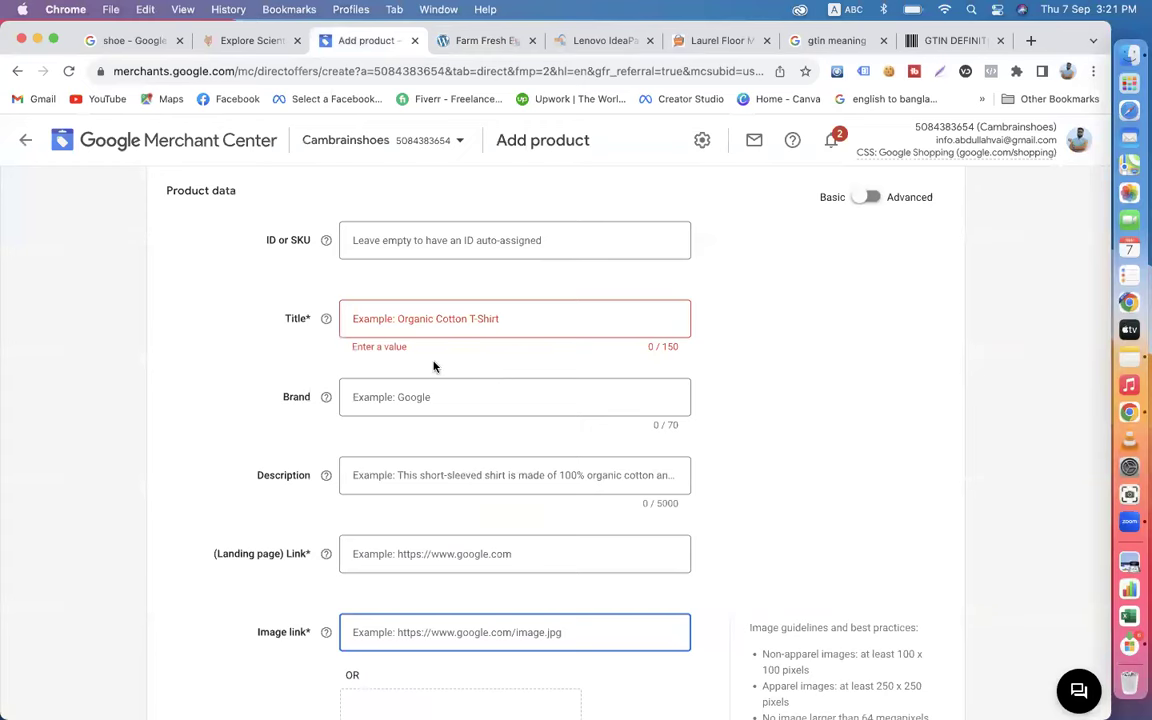
scroll(428, 340, up, 3)
Go from the Farm Fresh Eggs store page to the WordPress dashboard and open the list of all products.
click(478, 40)
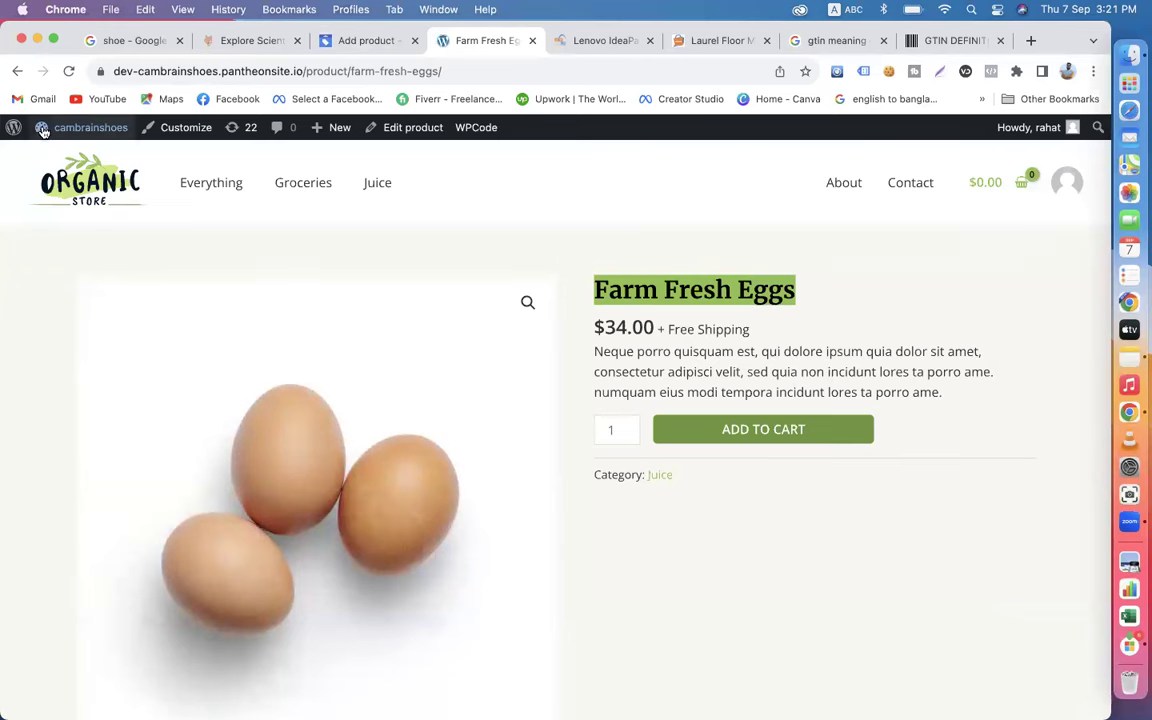
mouse_move(55, 128)
click(61, 160)
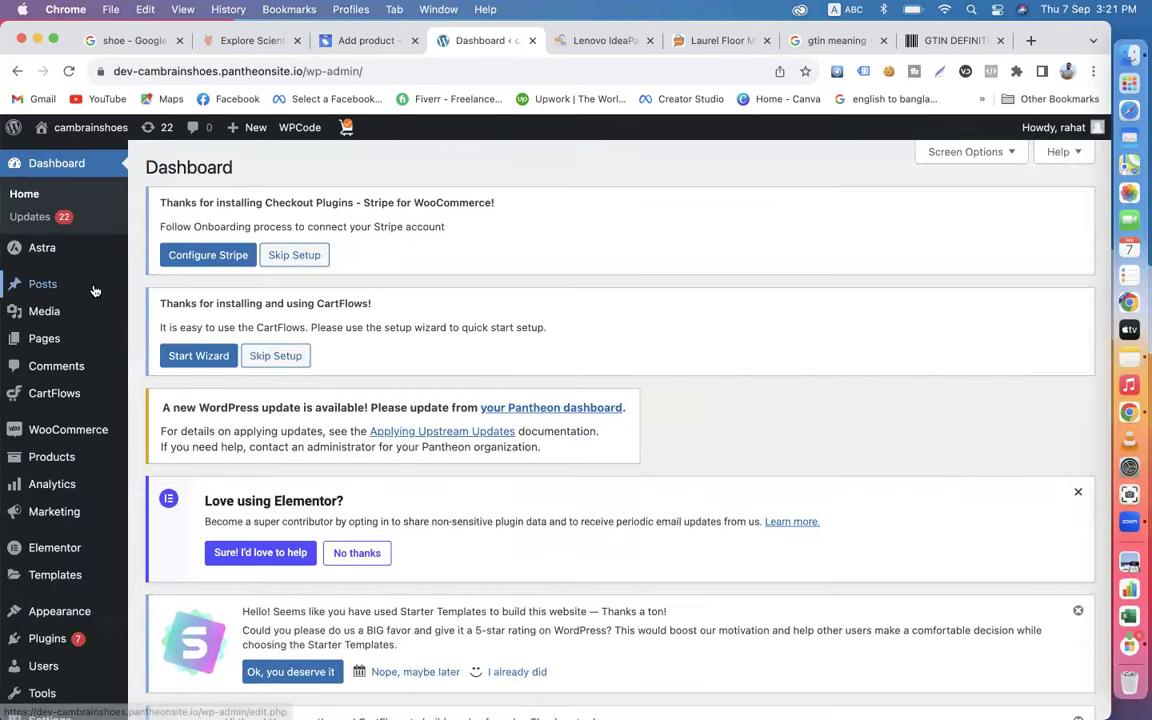
mouse_move(42, 470)
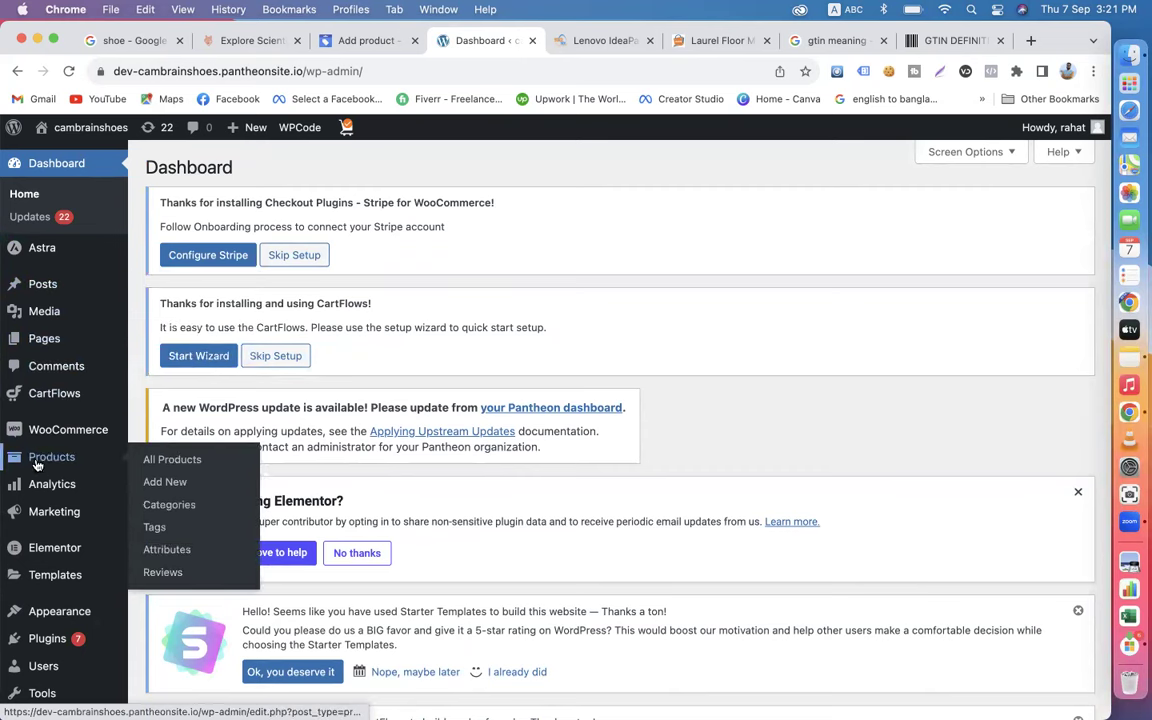
click(163, 462)
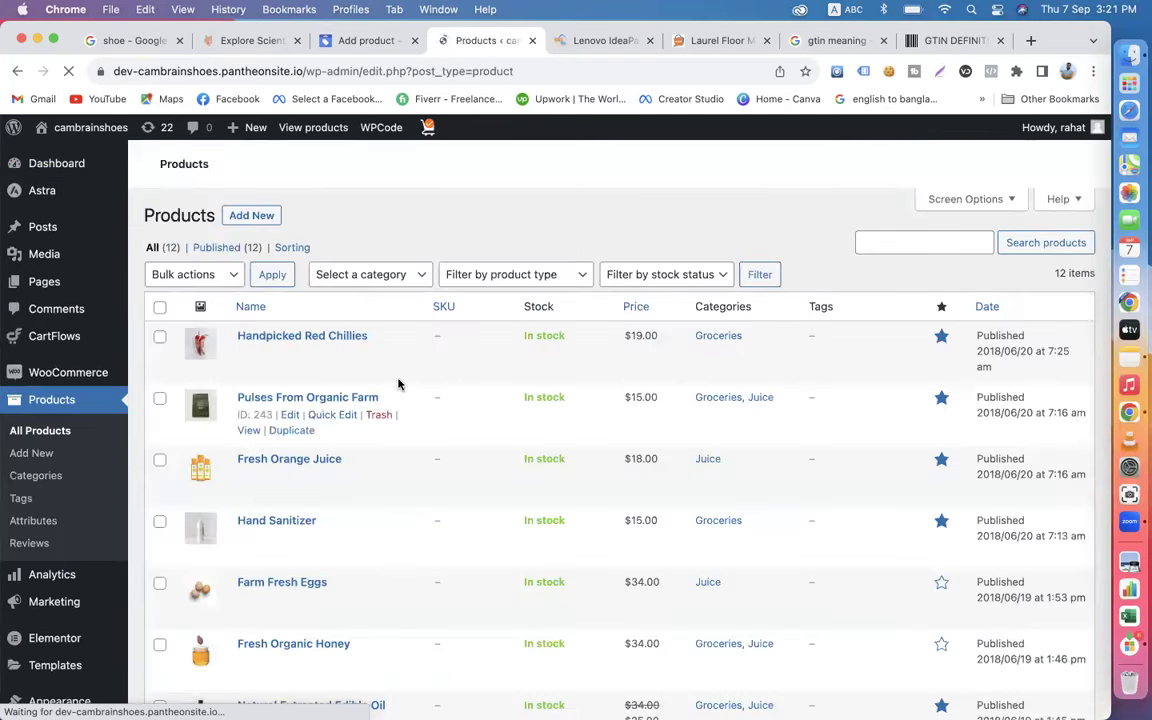
Look through the WordPress product list and search it for the copied title "Farm Fresh Eggs".
scroll(373, 437, down, 4)
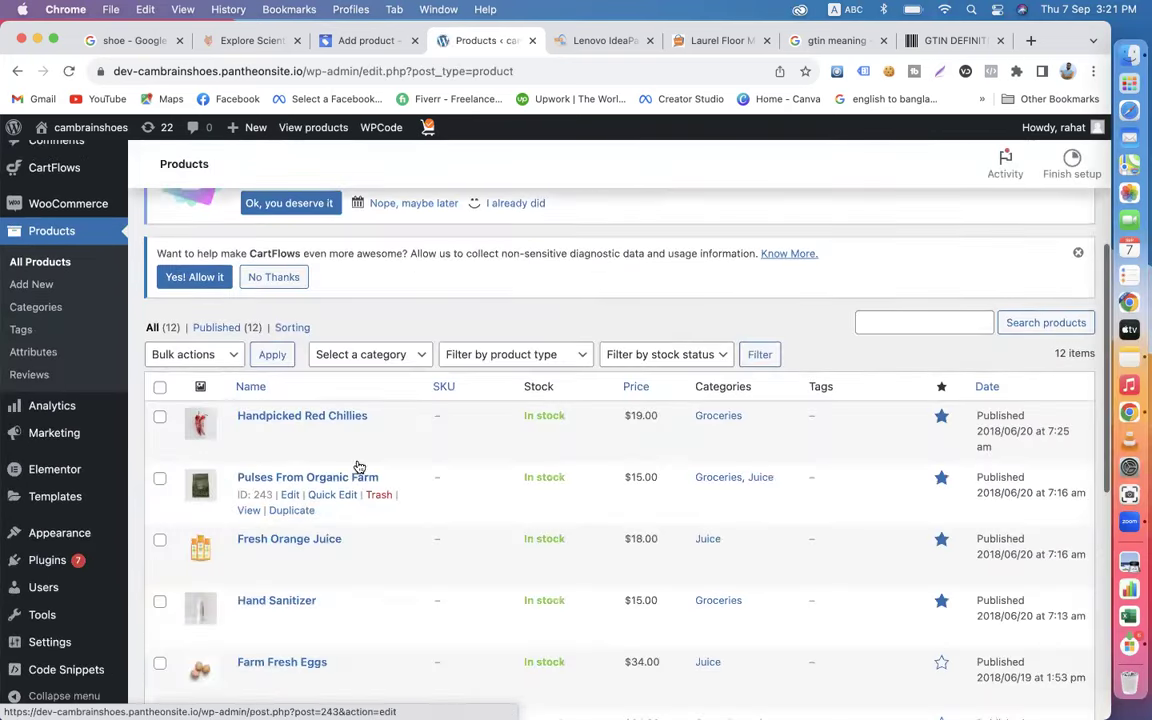
scroll(355, 470, down, 5)
scroll(349, 529, down, 4)
scroll(349, 529, up, 12)
scroll(349, 529, down, 5)
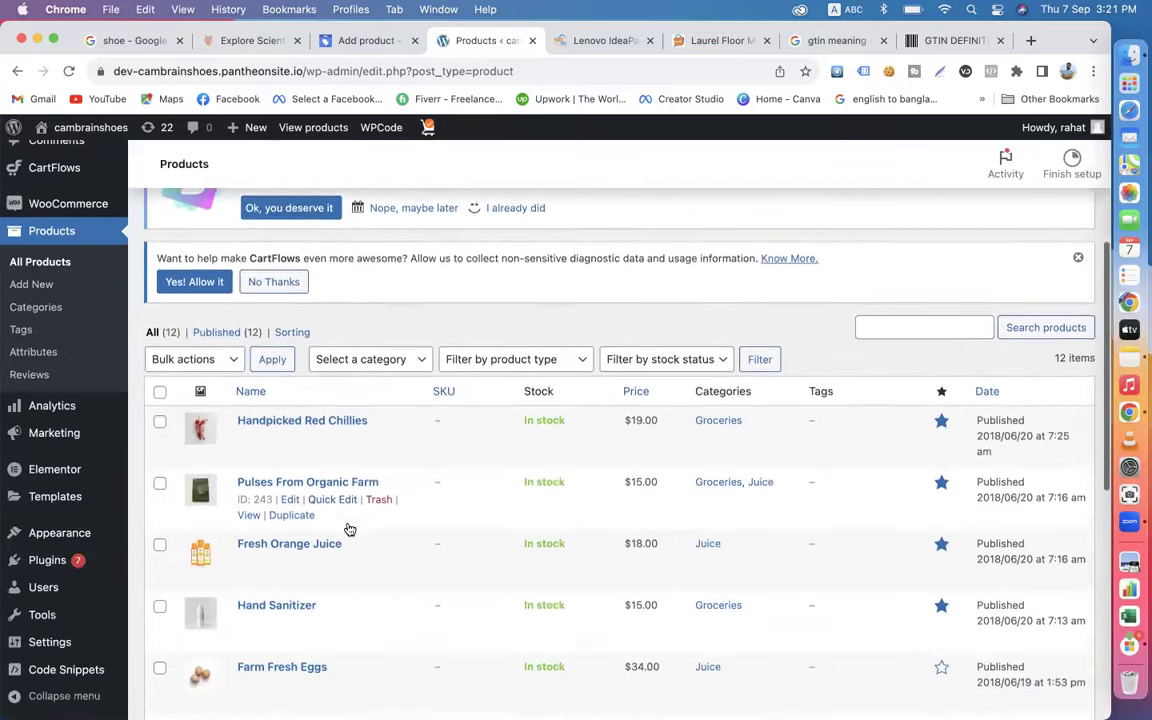
click(900, 318)
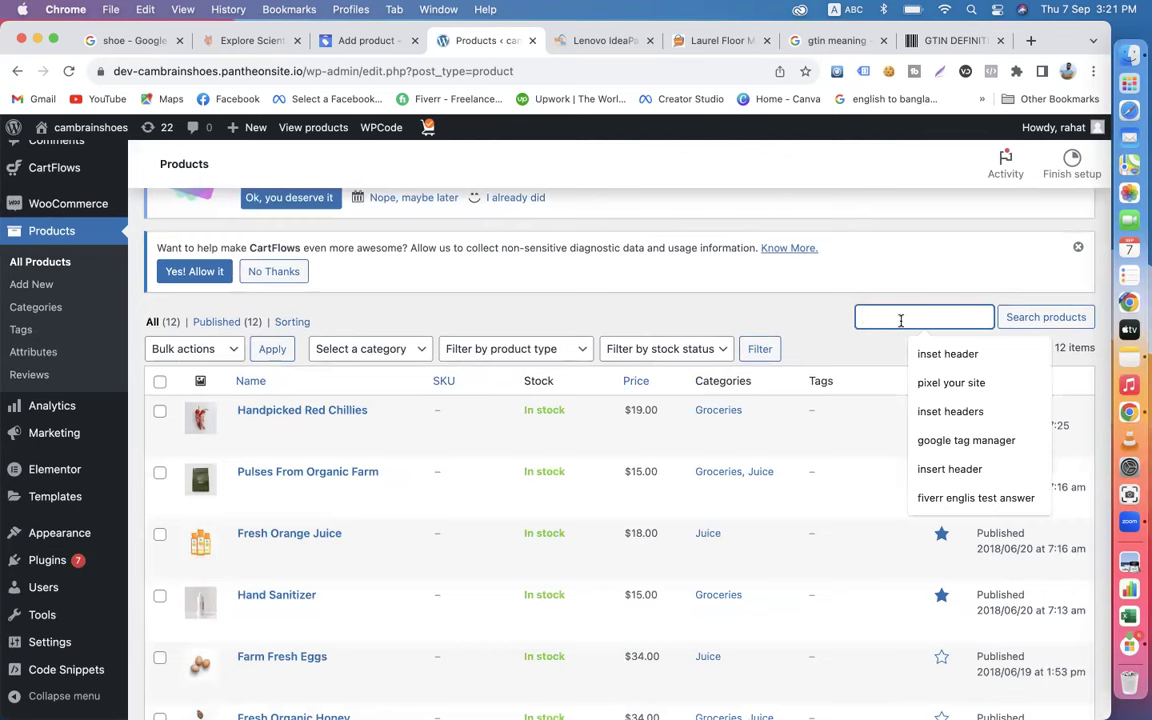
key(super+v)
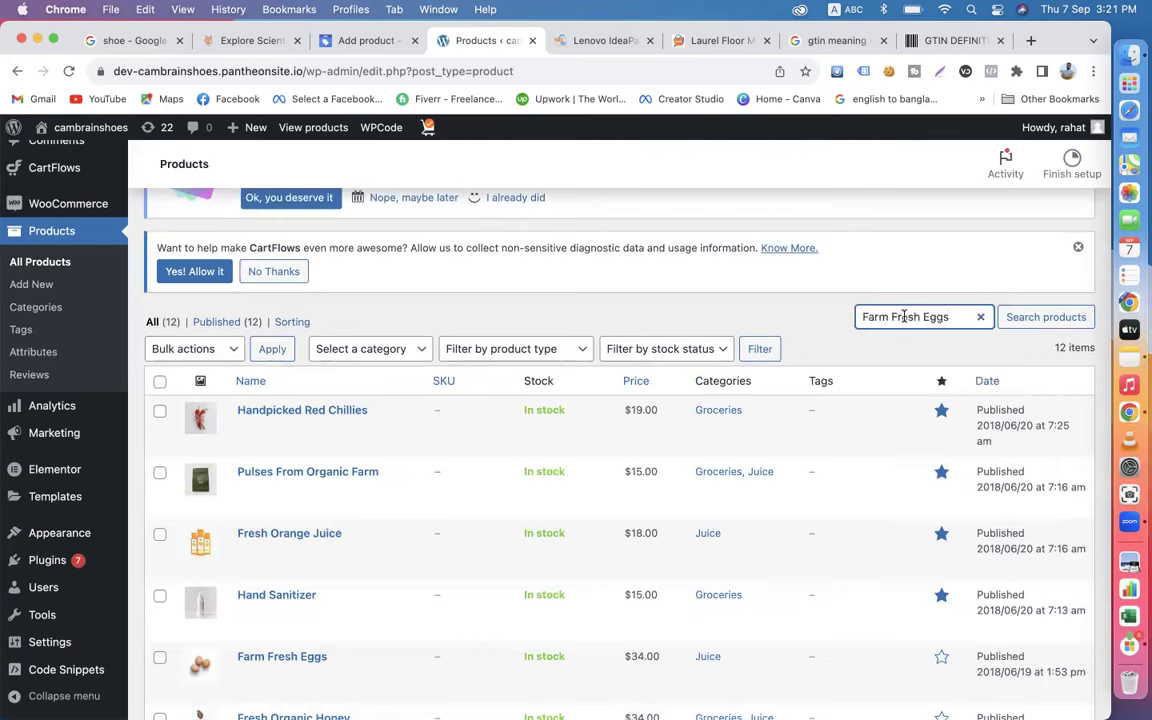
click(1022, 318)
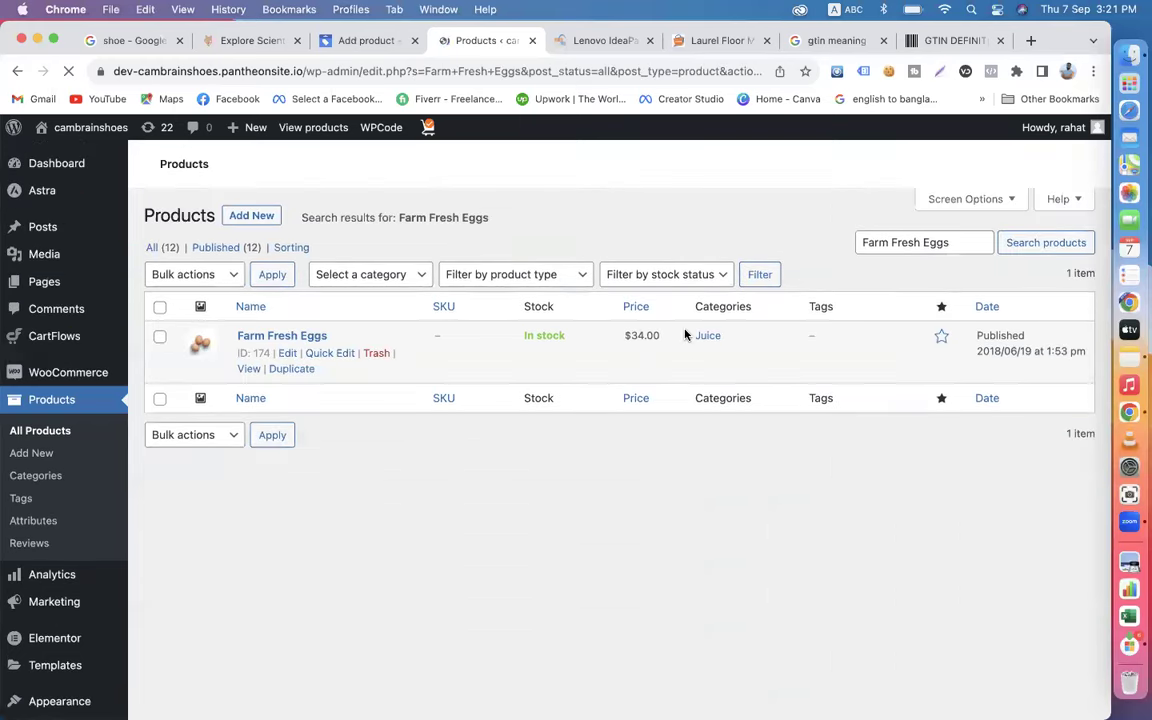
Open the Farm Fresh Eggs product for editing and select its entire product description text.
scroll(395, 462, down, 4)
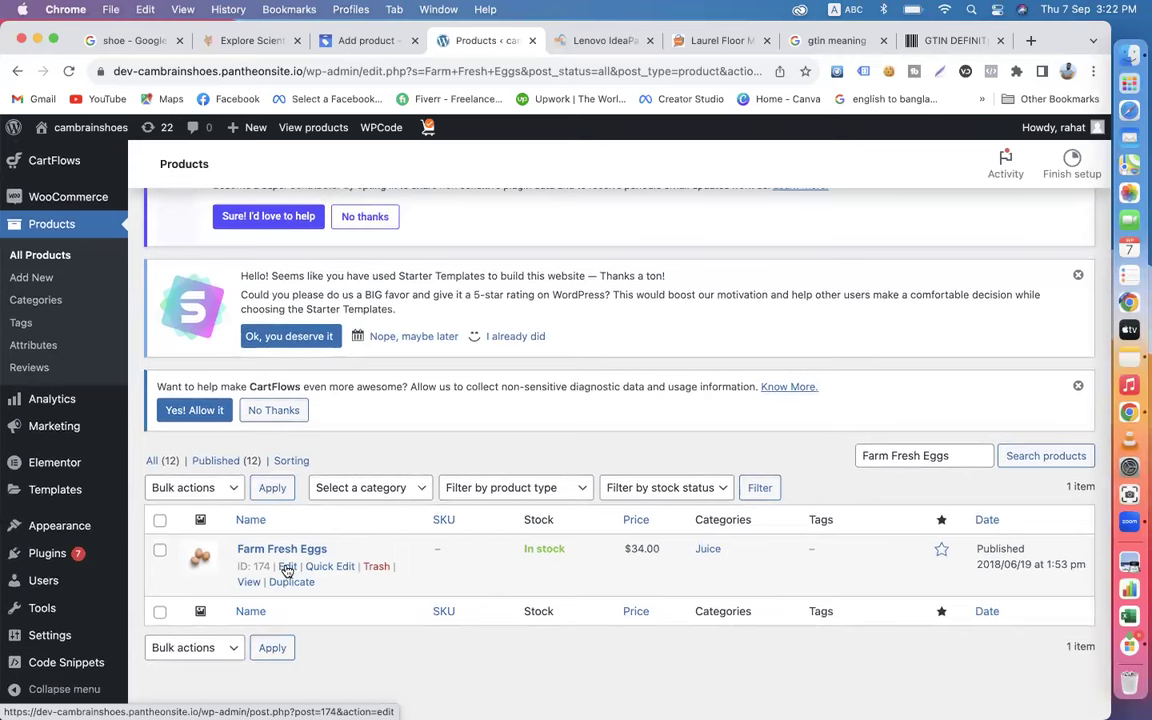
click(286, 567)
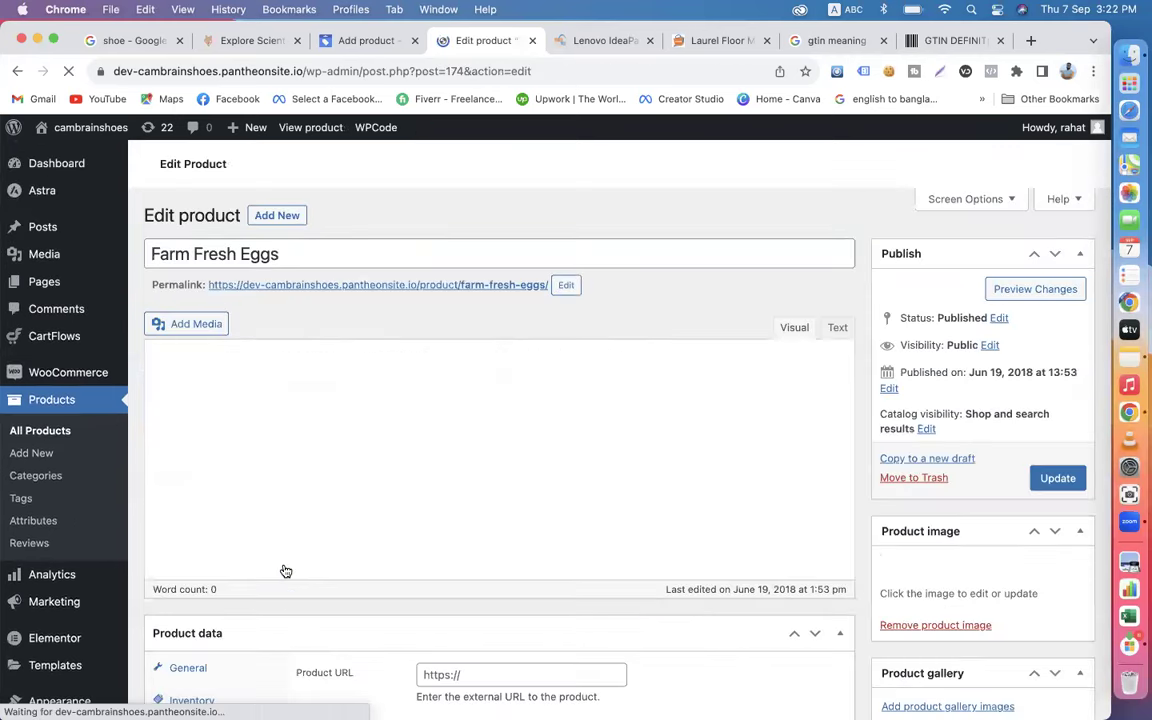
scroll(413, 580, down, 5)
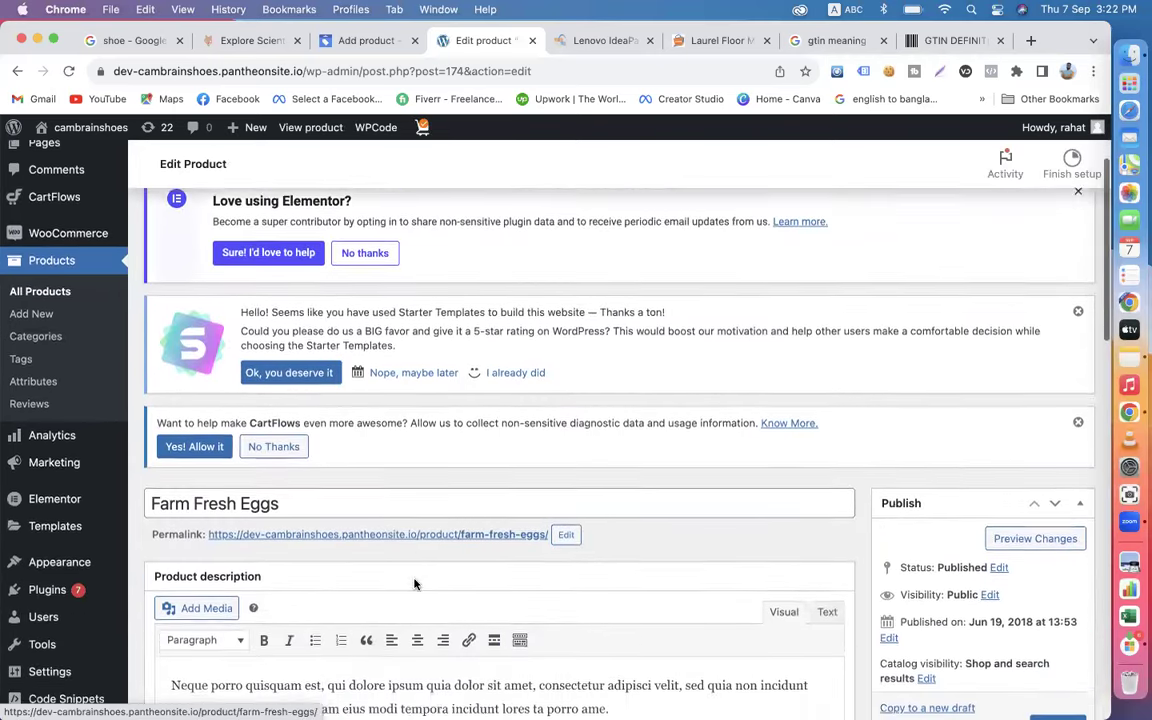
scroll(414, 584, down, 5)
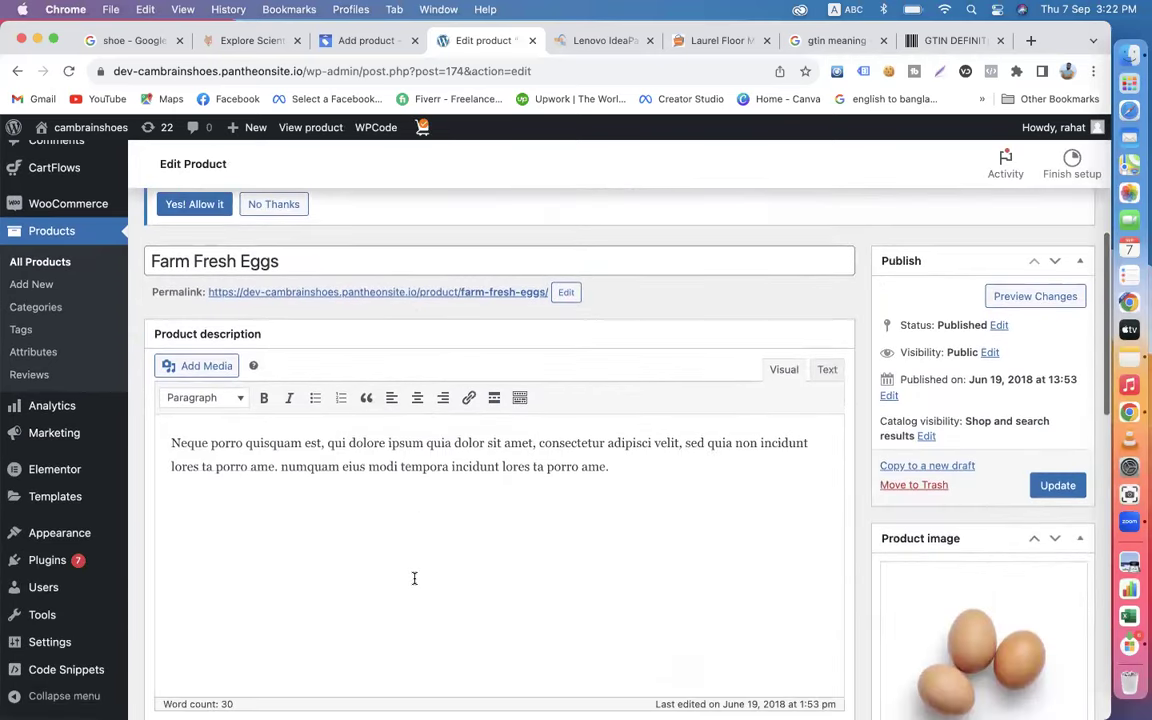
scroll(414, 578, down, 3)
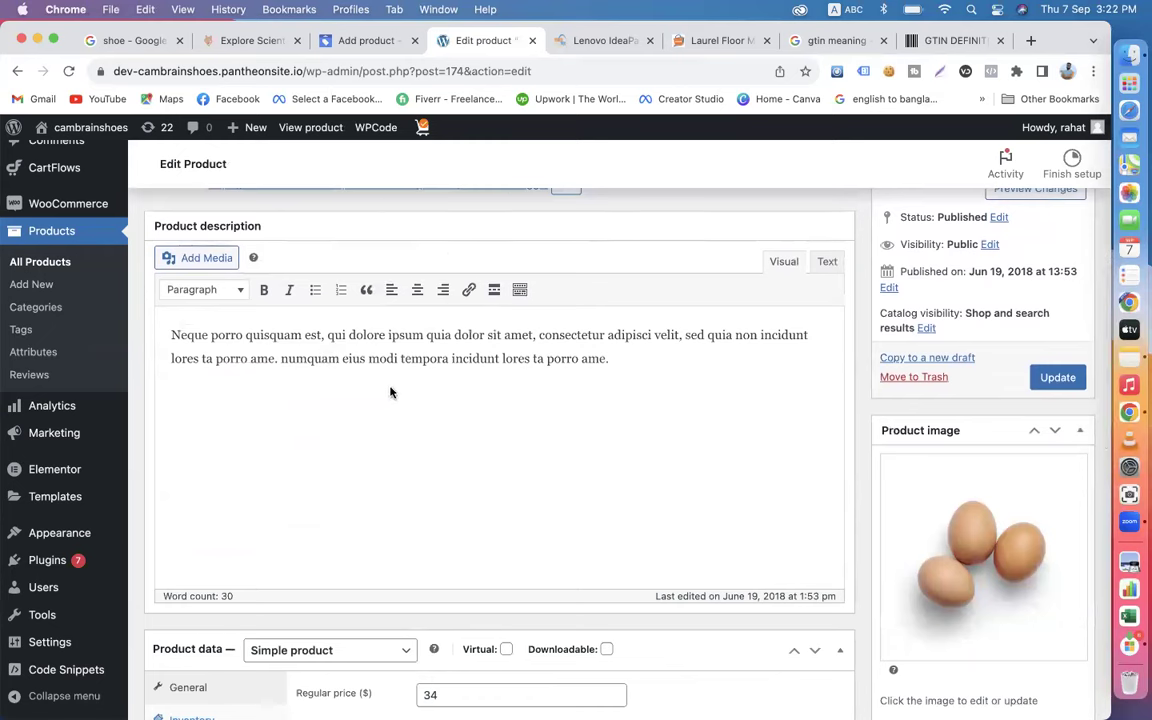
drag(609, 356, 159, 338)
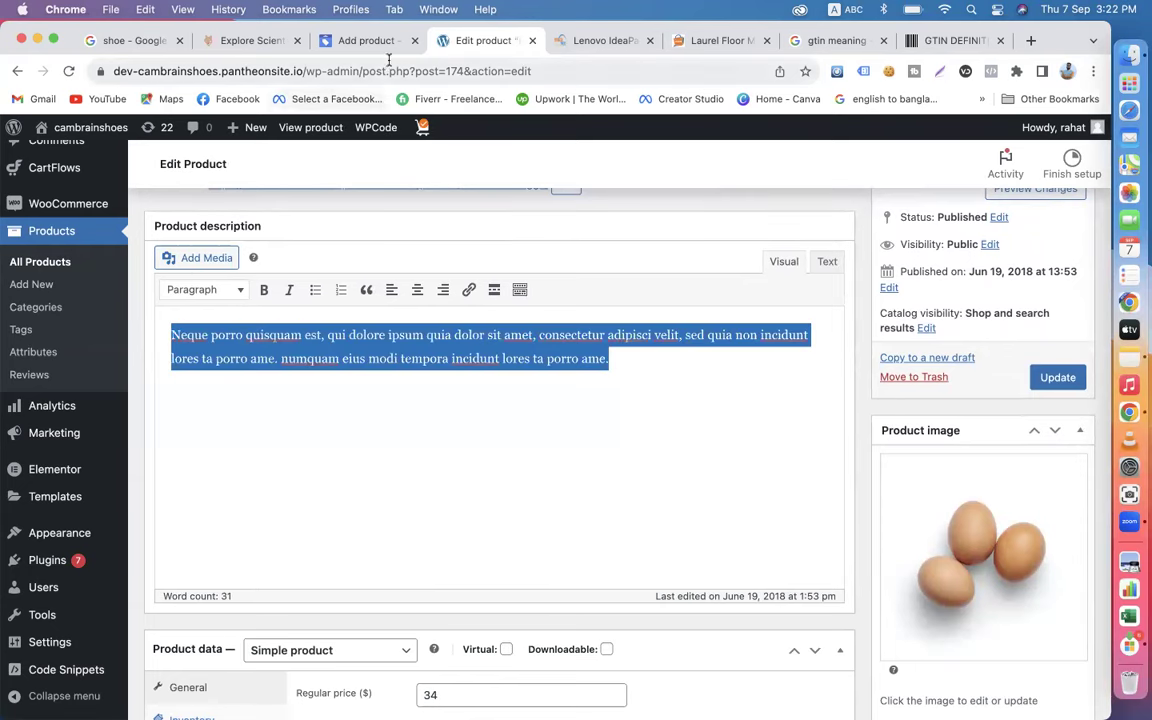
Open the storefront in a separate tab and go through the Juice category to the Farm Fresh Eggs product page.
right_click(60, 140)
click(84, 157)
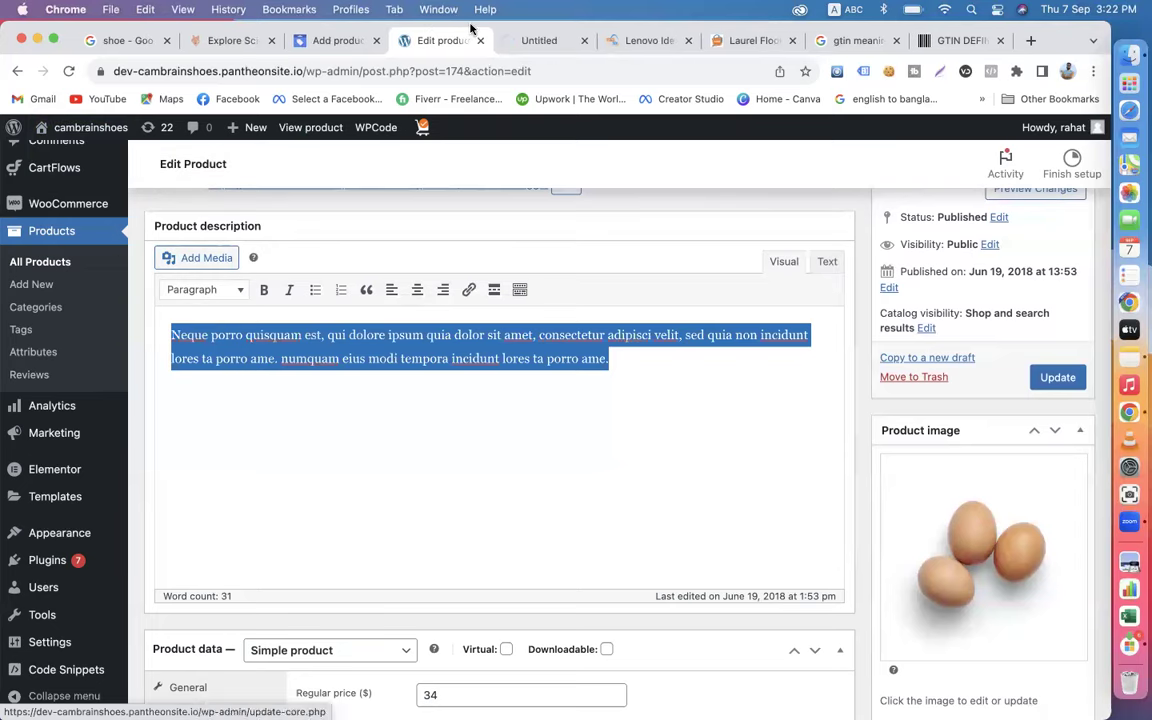
click(527, 40)
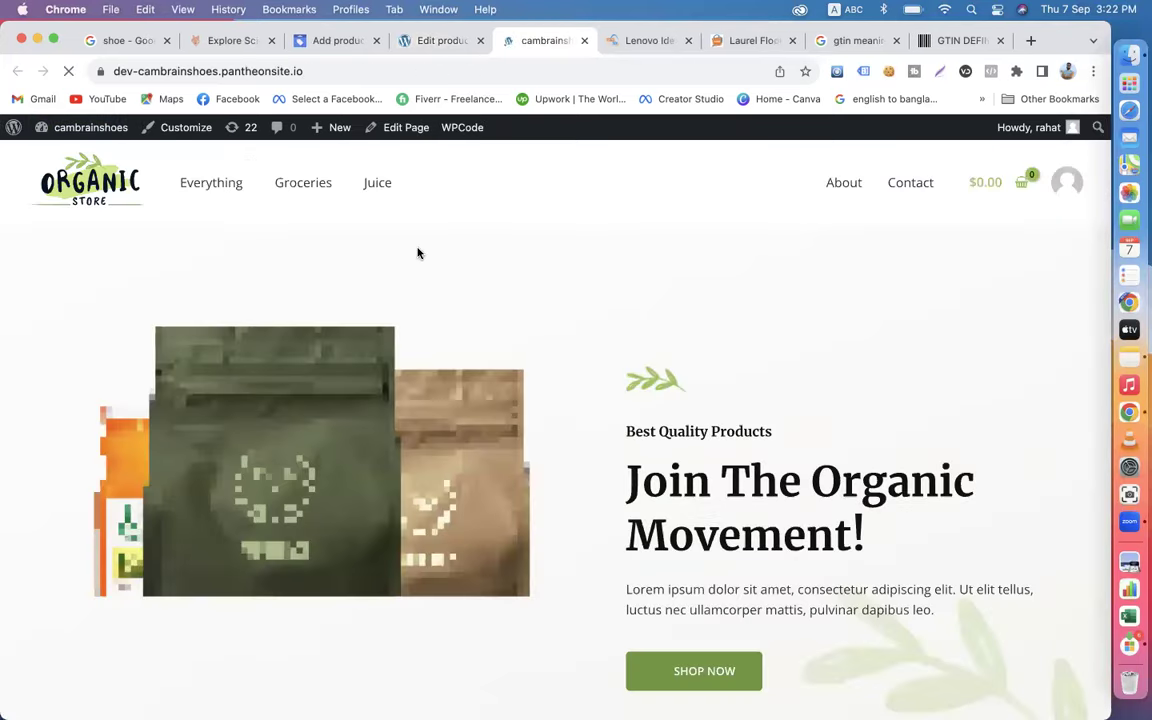
click(380, 188)
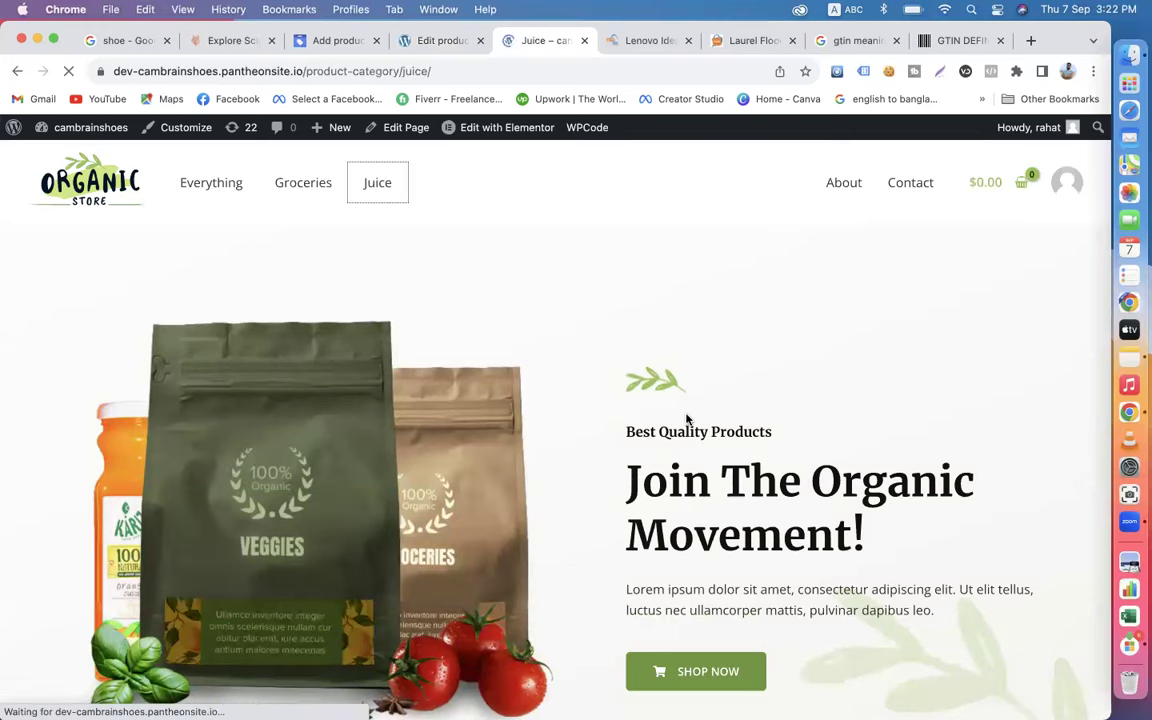
scroll(684, 419, down, 3)
scroll(445, 310, down, 8)
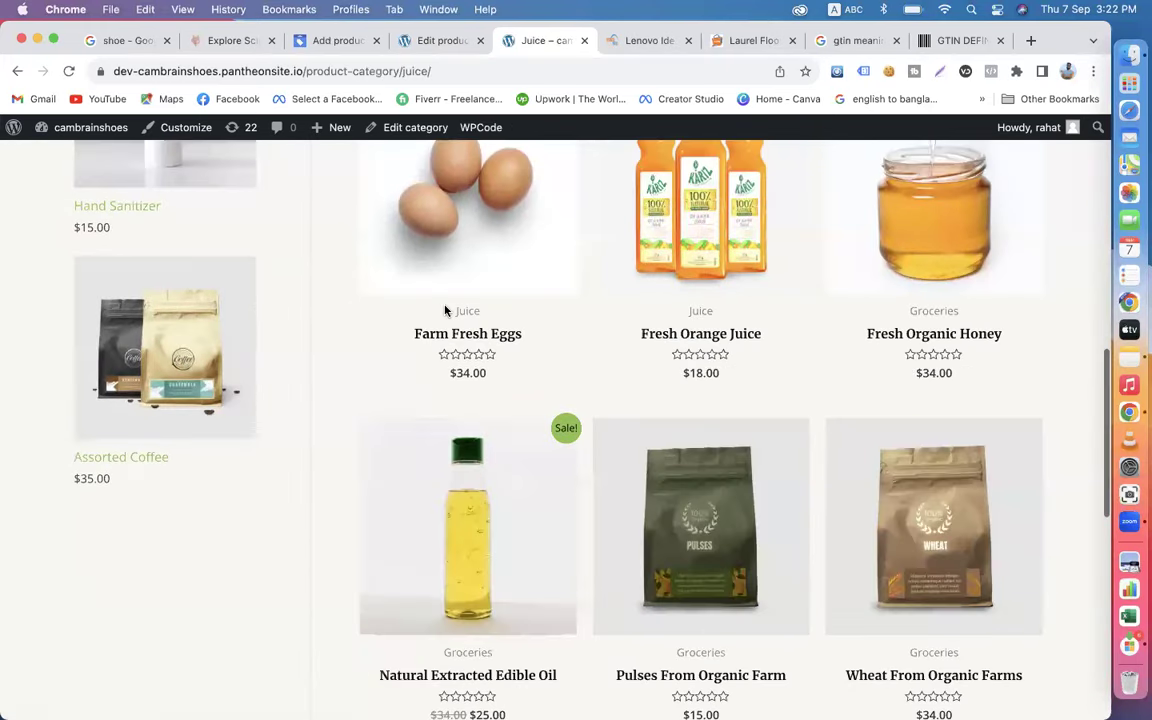
click(483, 252)
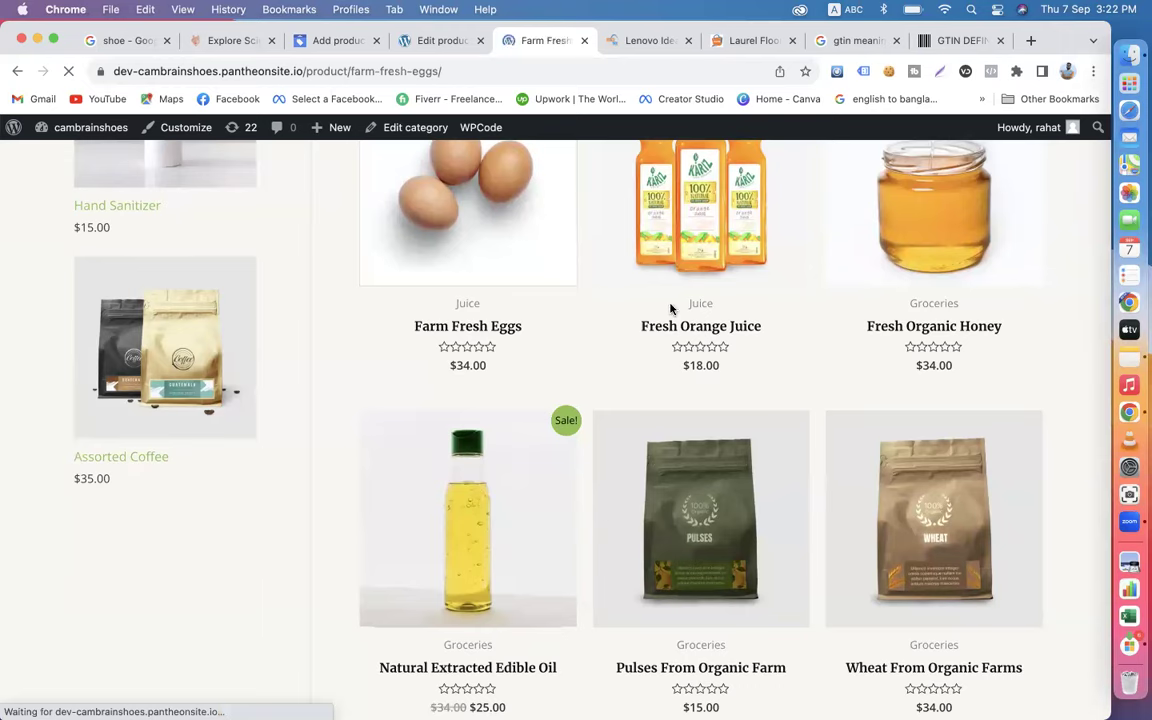
Compare the description on the Farm Fresh Eggs store page with the product description in the WordPress editor.
scroll(714, 390, down, 3)
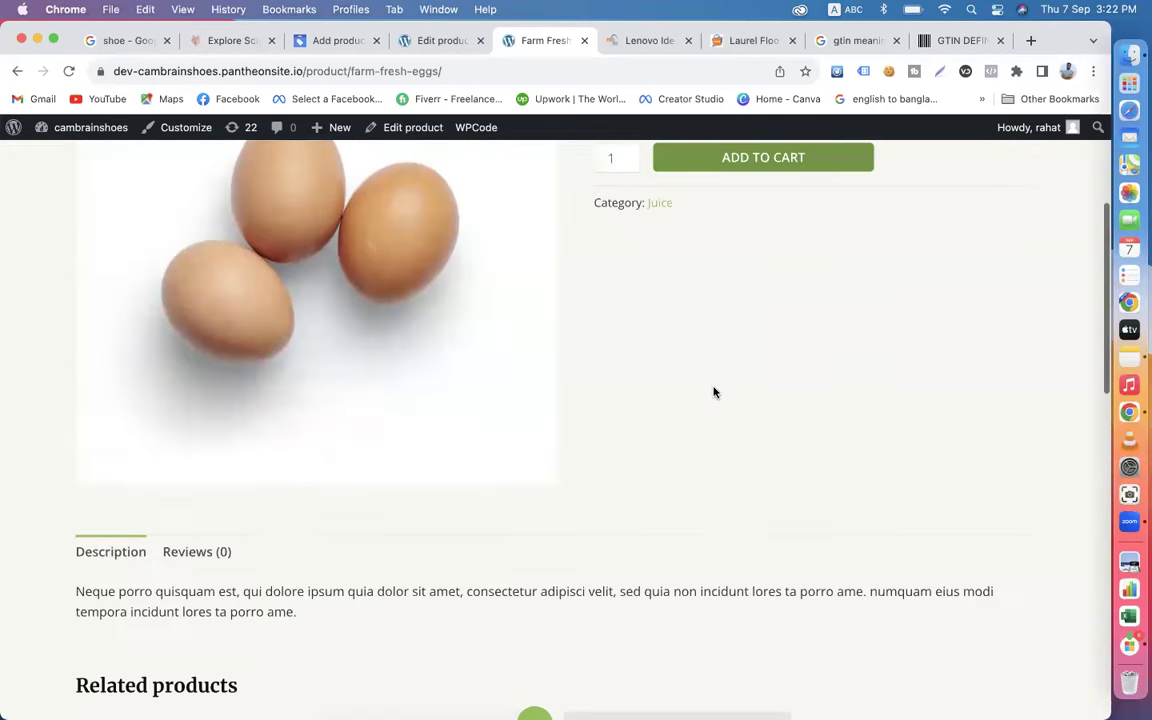
scroll(714, 392, down, 2)
drag(311, 468, 69, 468)
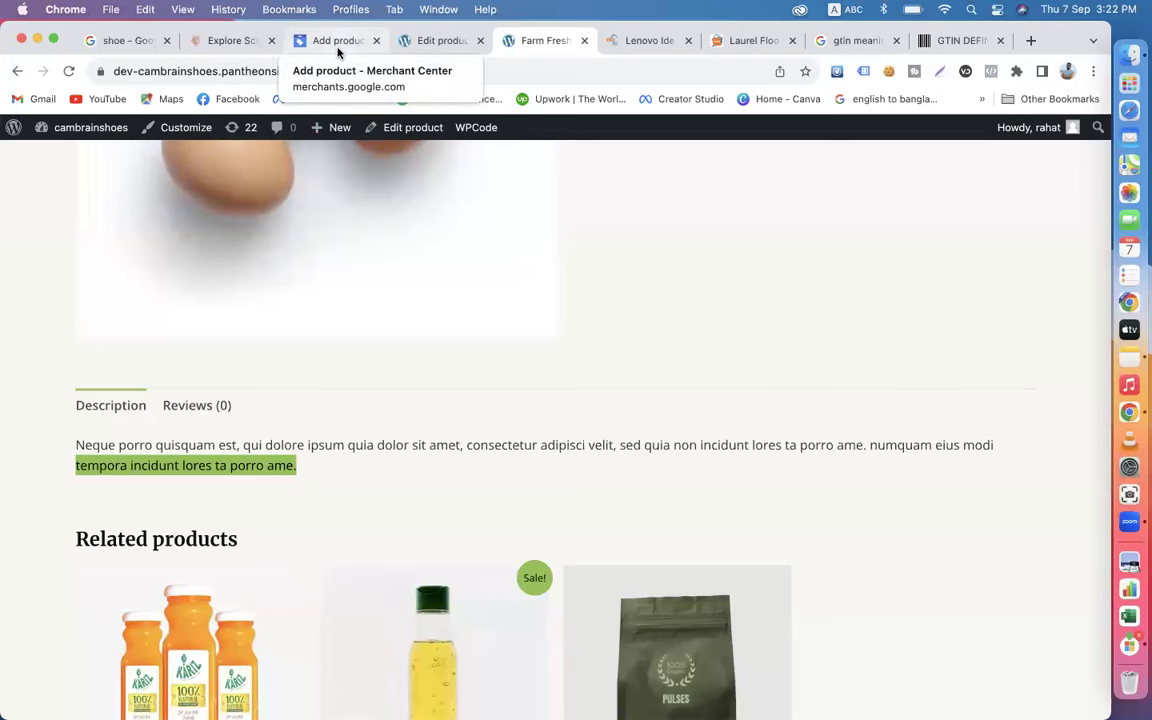
click(413, 41)
click(245, 352)
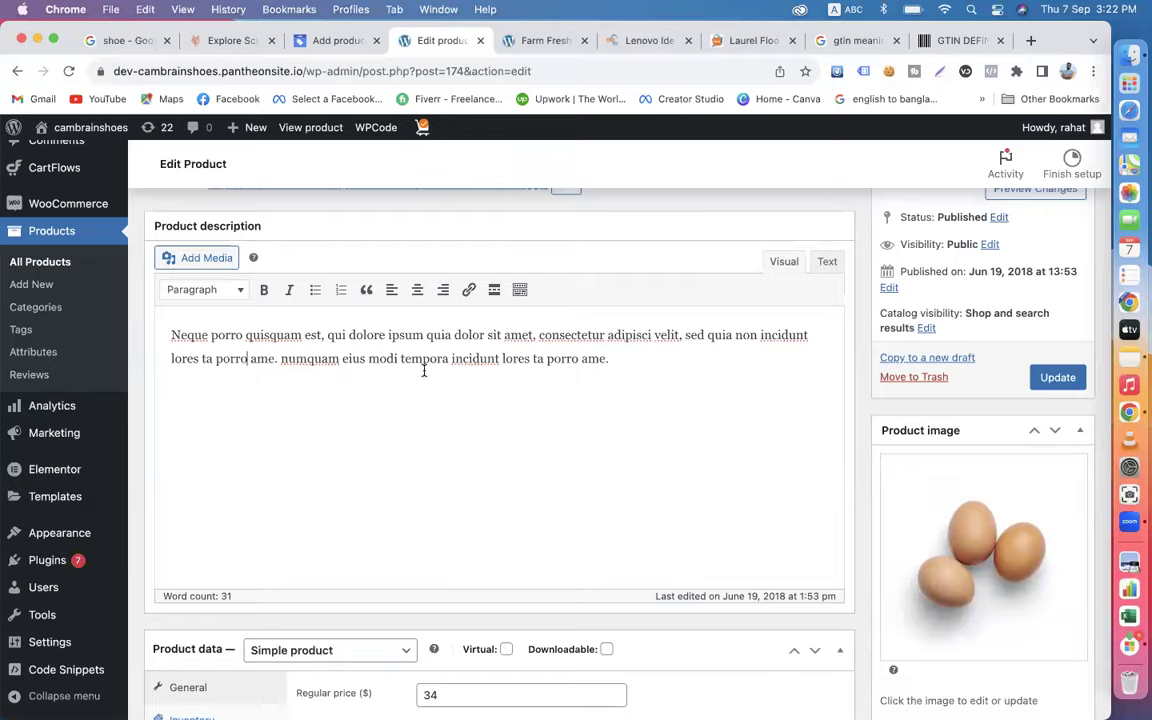
scroll(423, 371, up, 3)
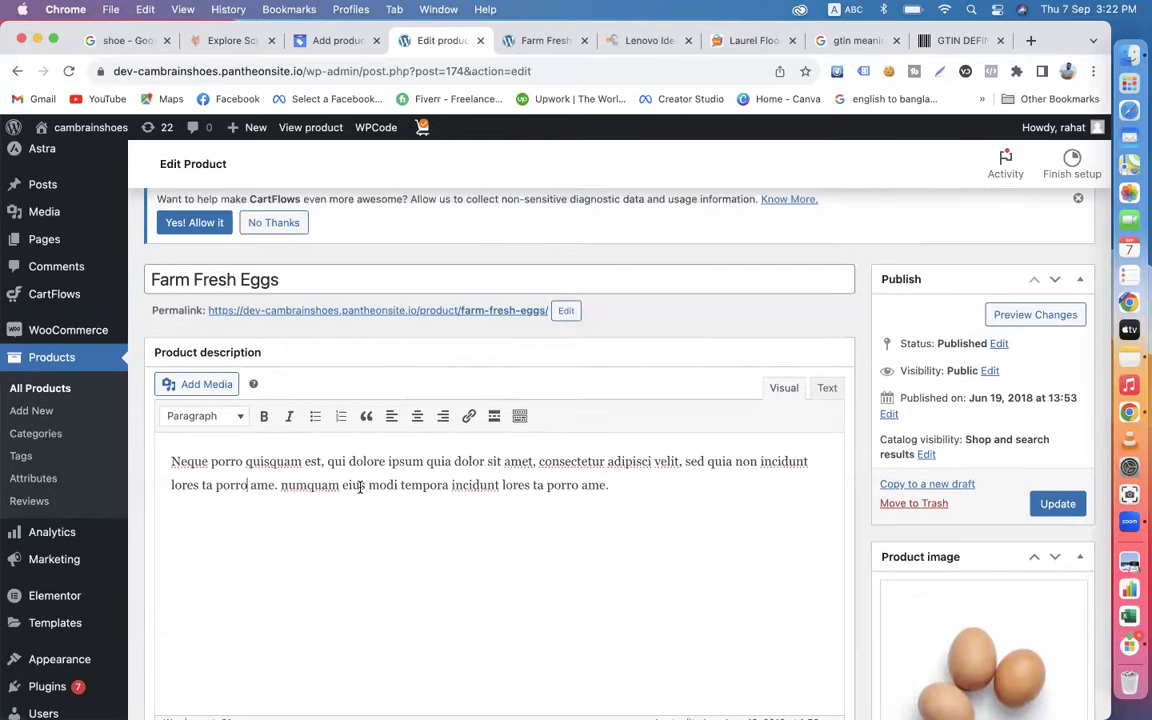
Compare the regular price with the price on the store page and set the product's sale price to $30.
scroll(360, 487, down, 5)
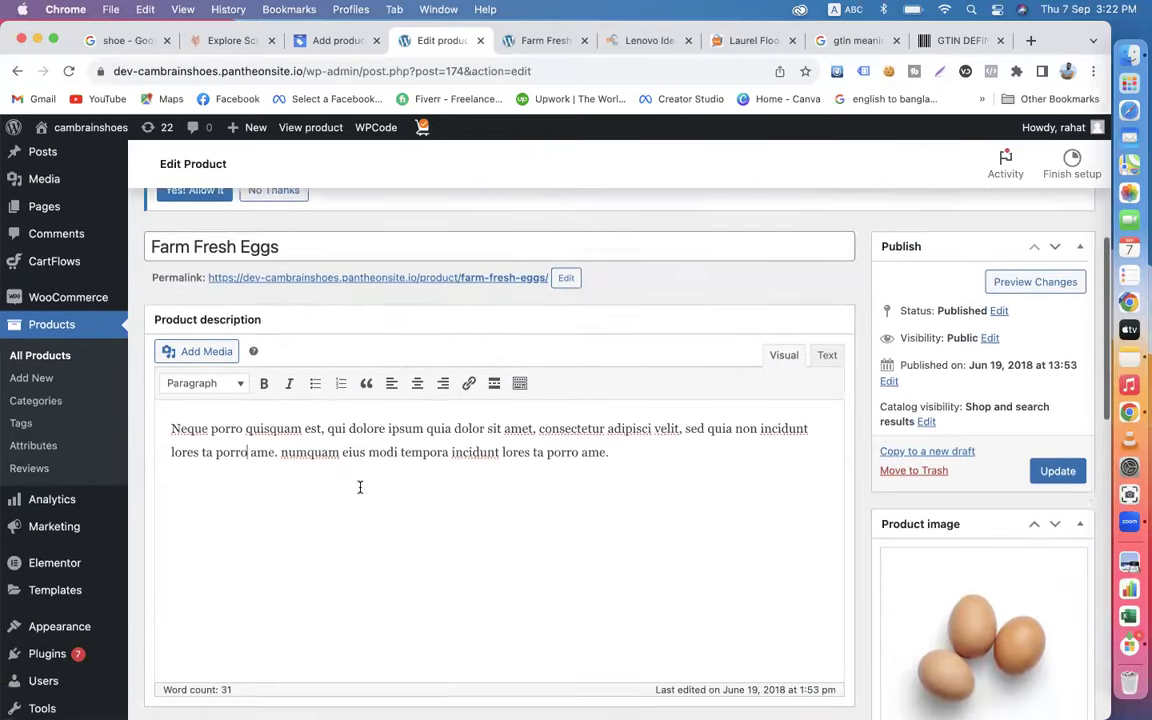
scroll(360, 492, down, 4)
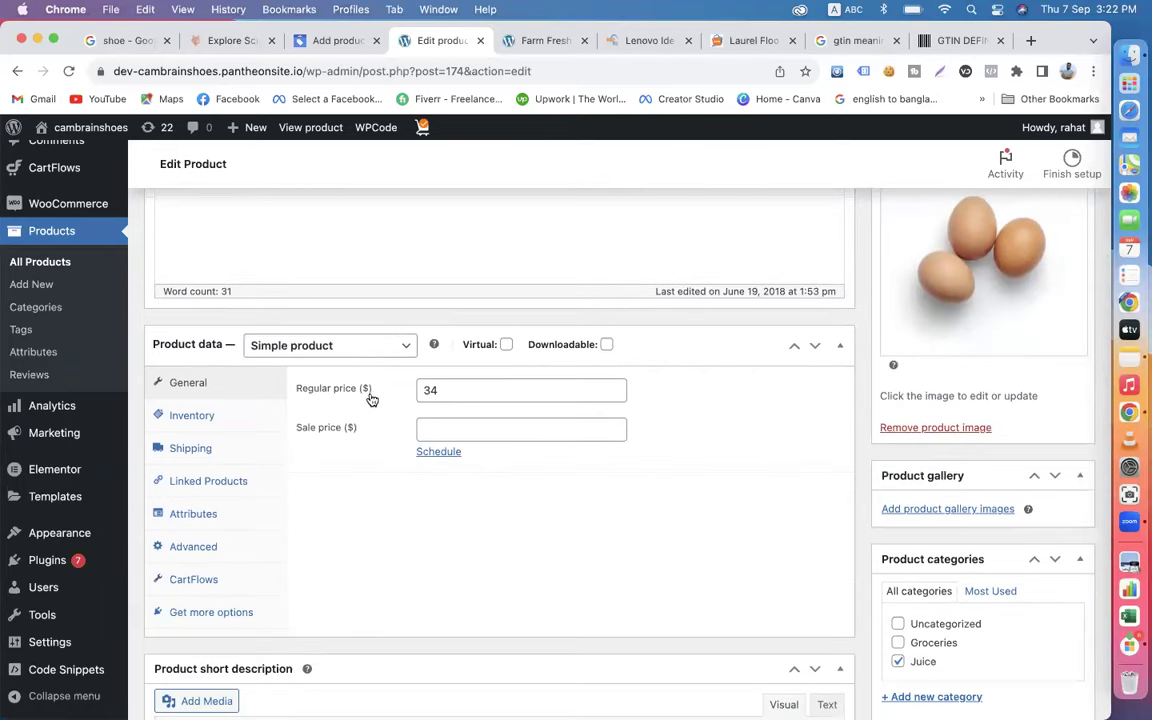
click(543, 40)
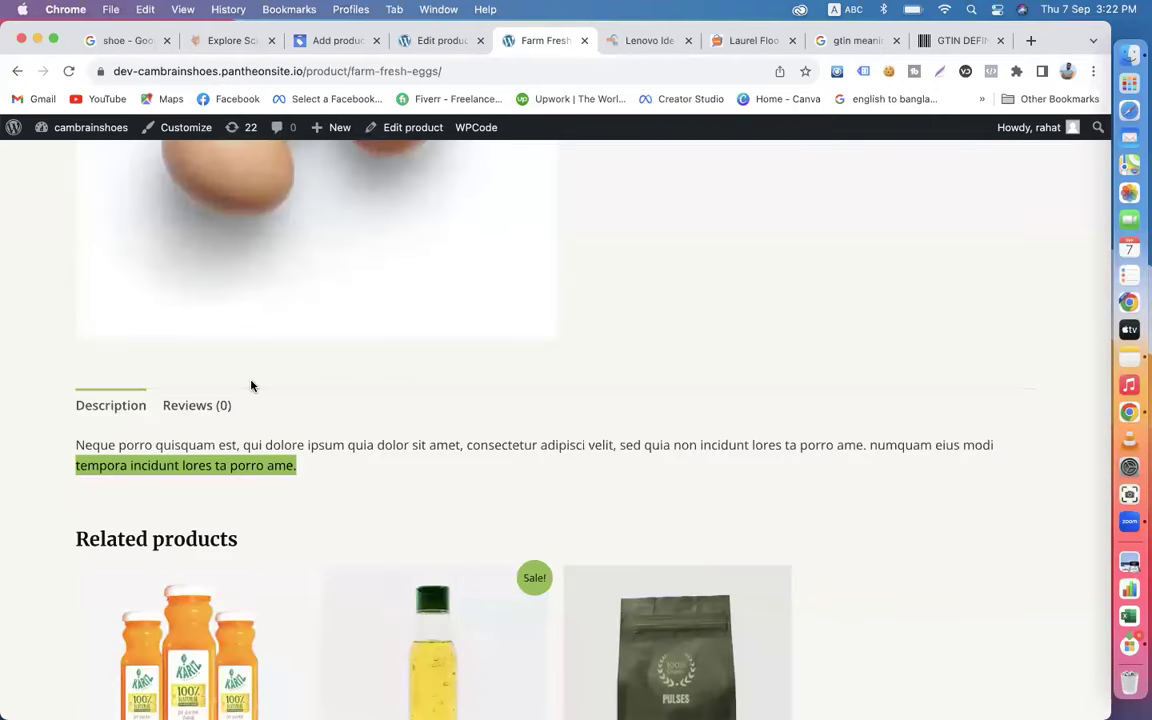
scroll(429, 427, up, 5)
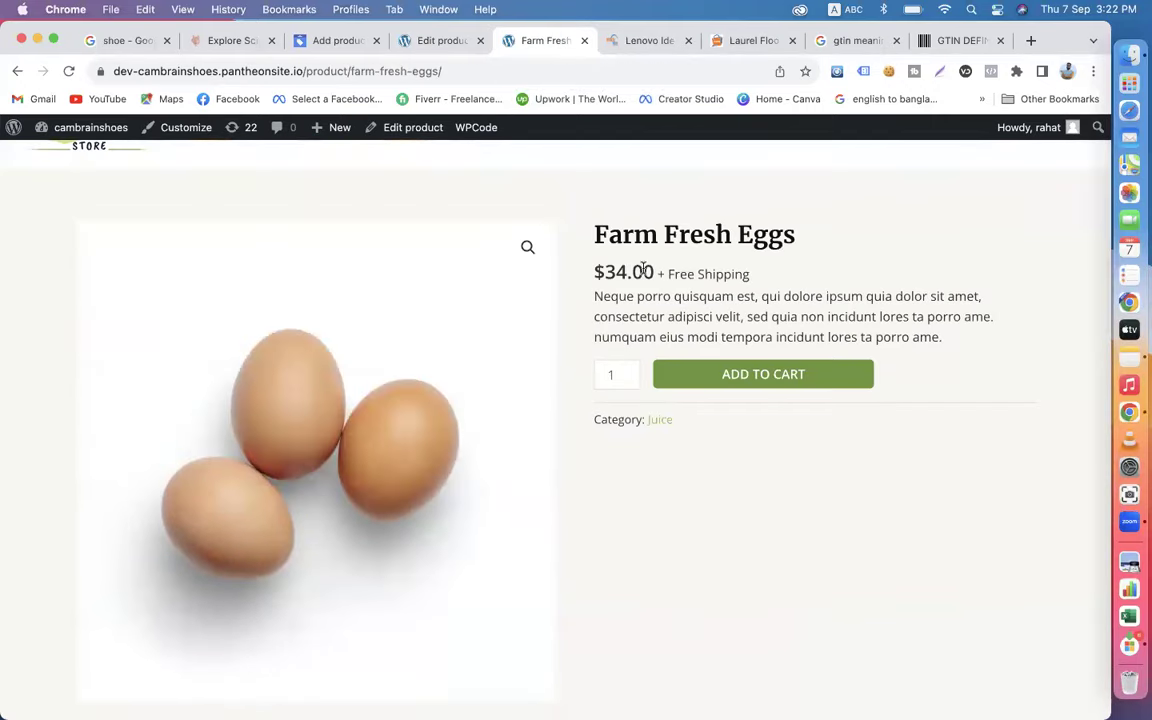
click(445, 41)
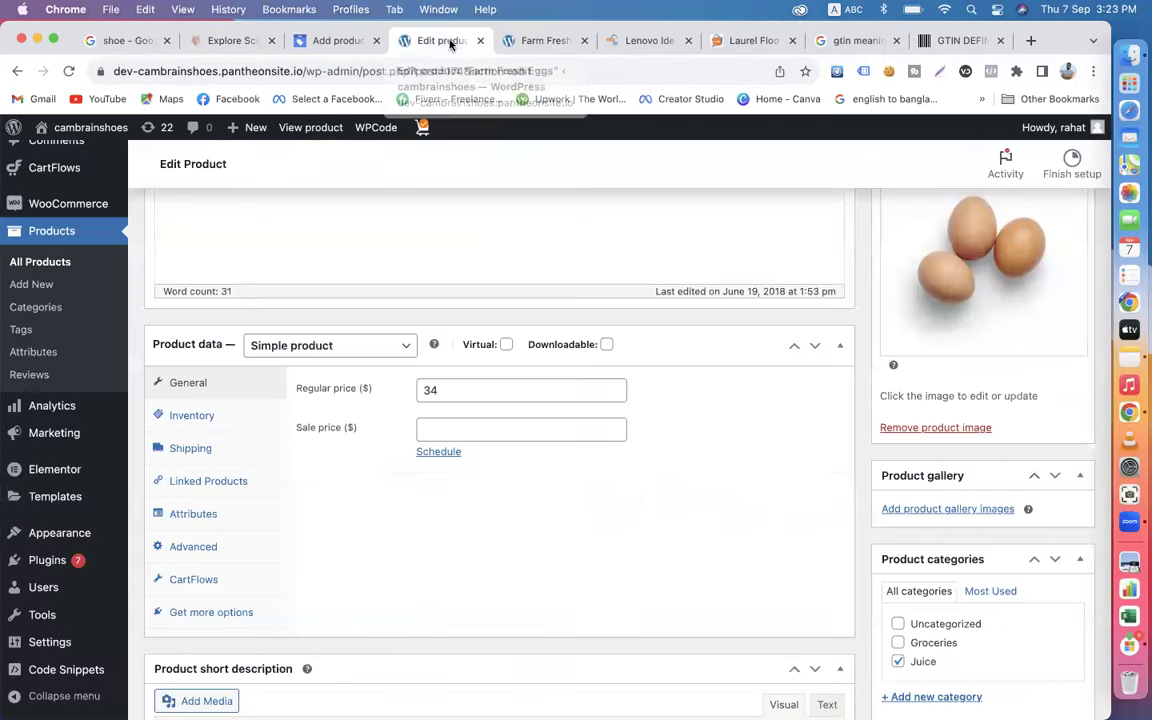
click(443, 430)
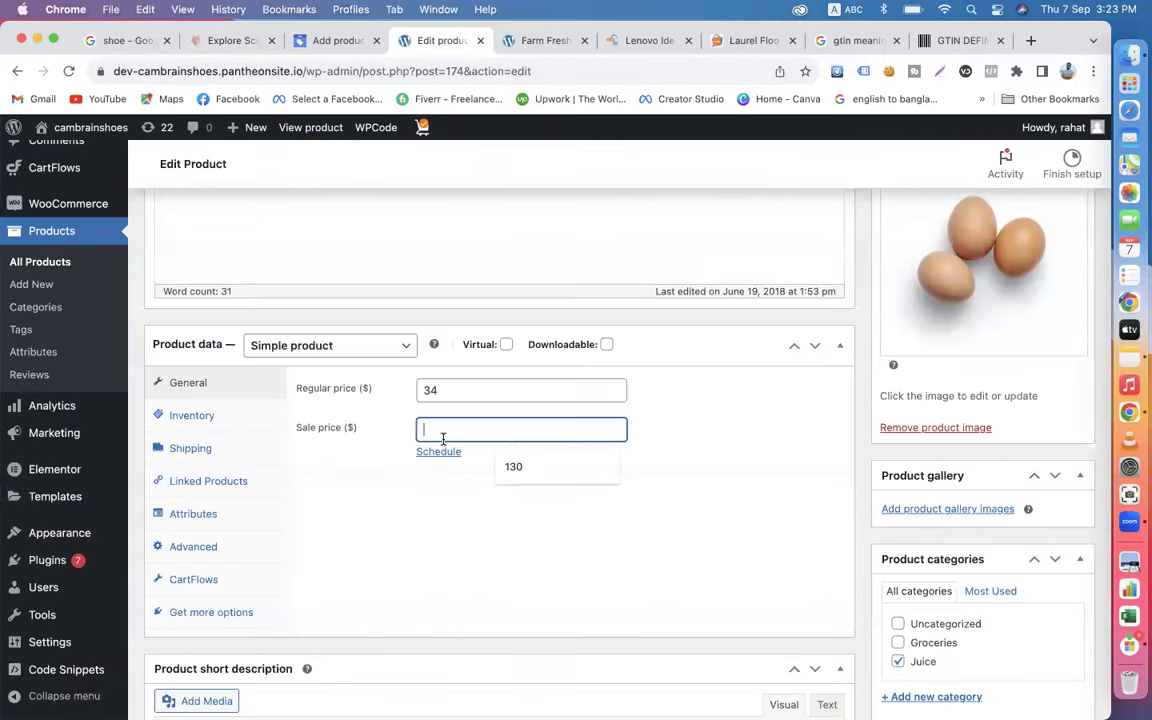
text(30)
click(546, 40)
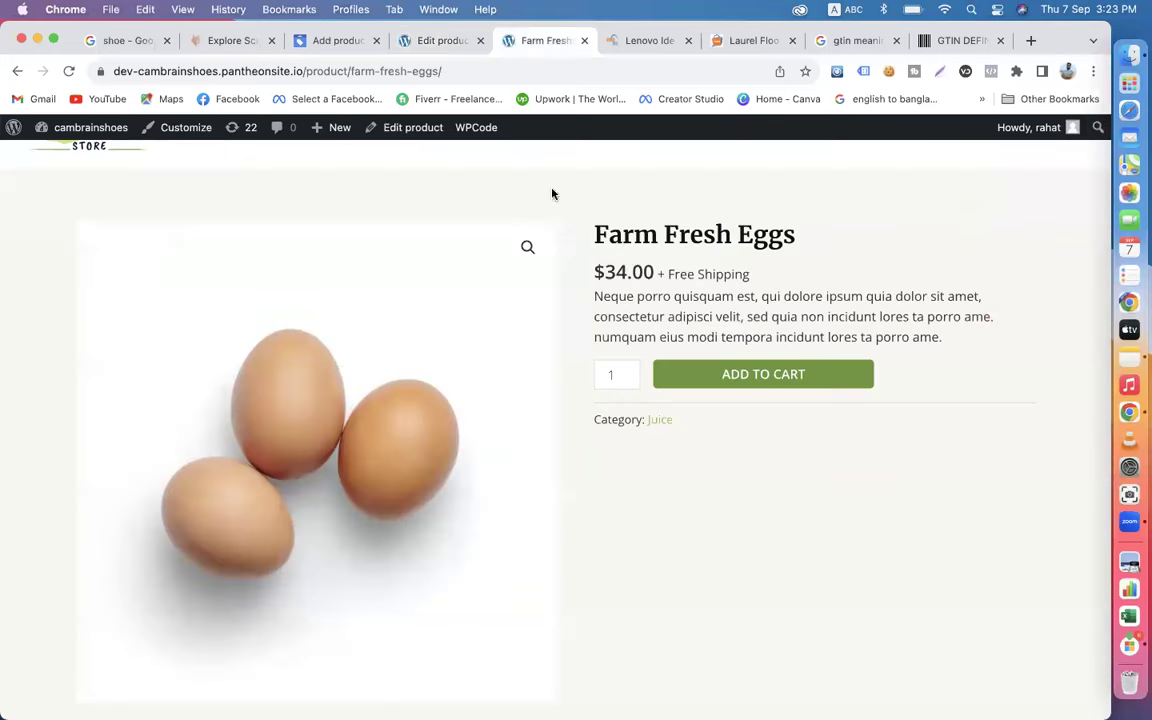
click(437, 41)
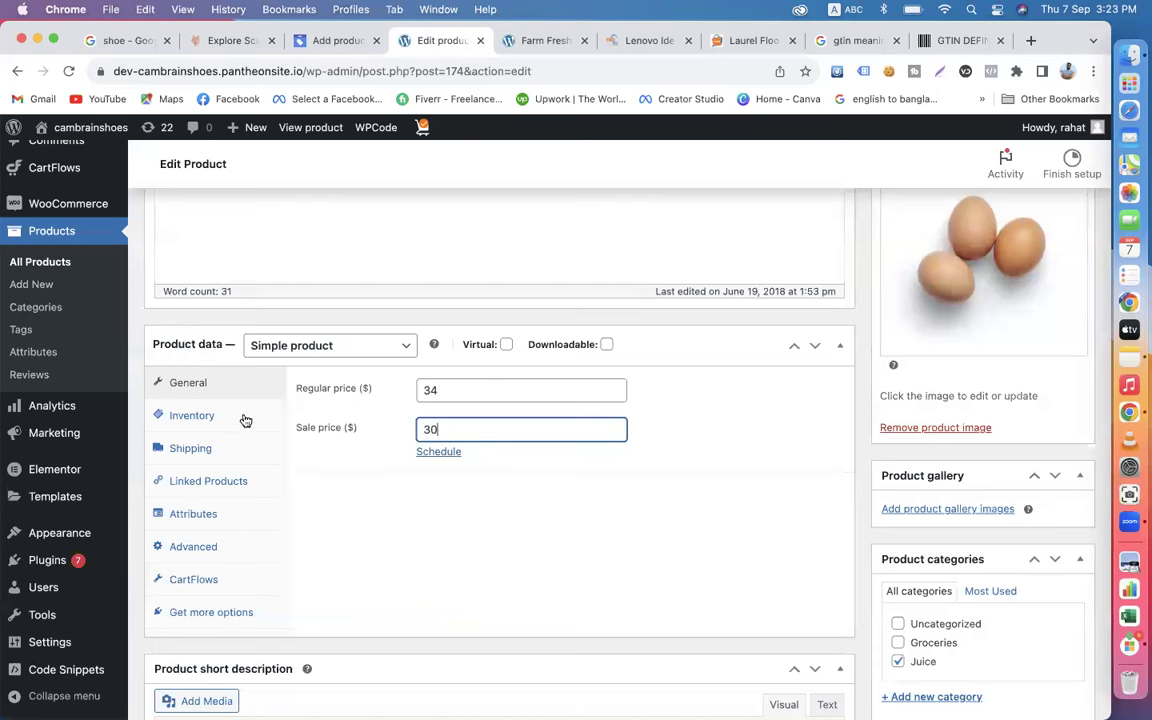
Check the SKU example on the Laurel Floor Mat page and set the Farm Fresh Eggs SKU to C01.
click(205, 421)
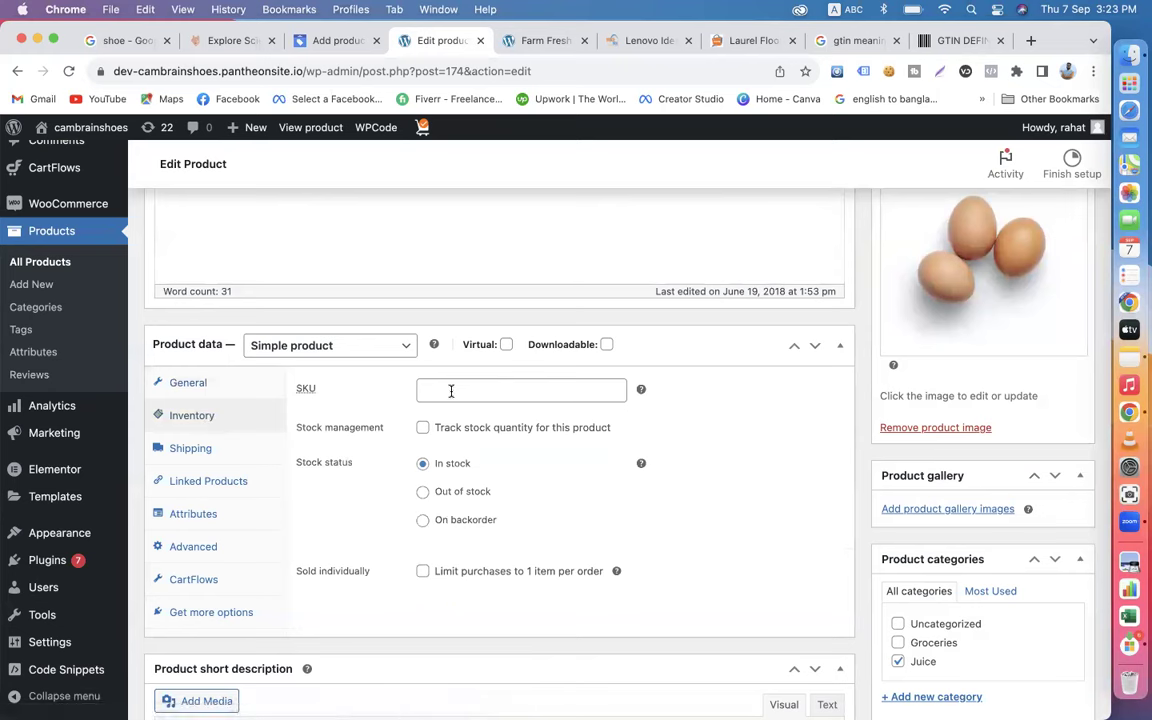
click(762, 41)
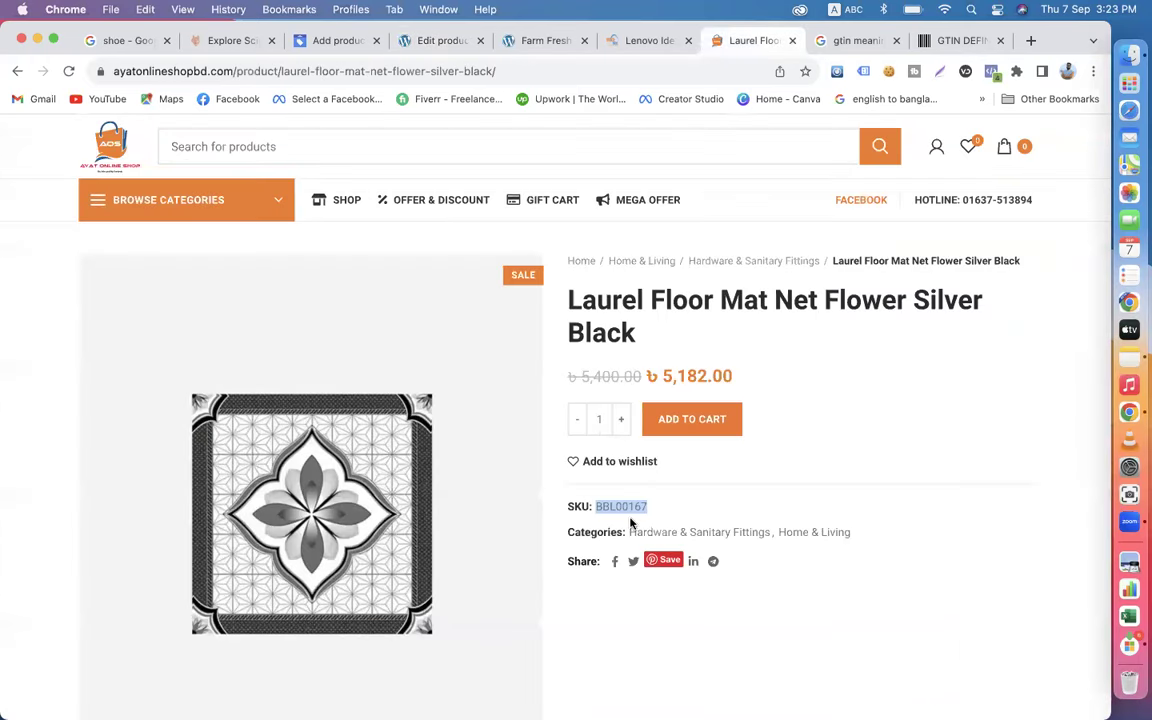
click(442, 41)
click(437, 388)
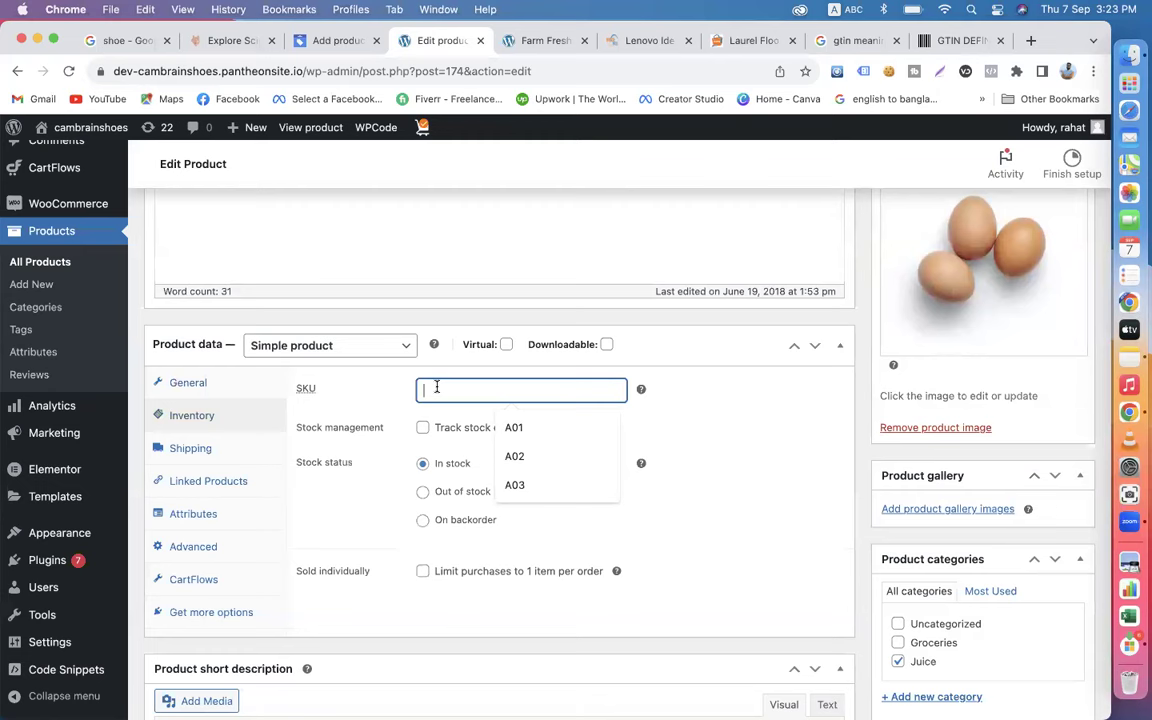
text(C01)
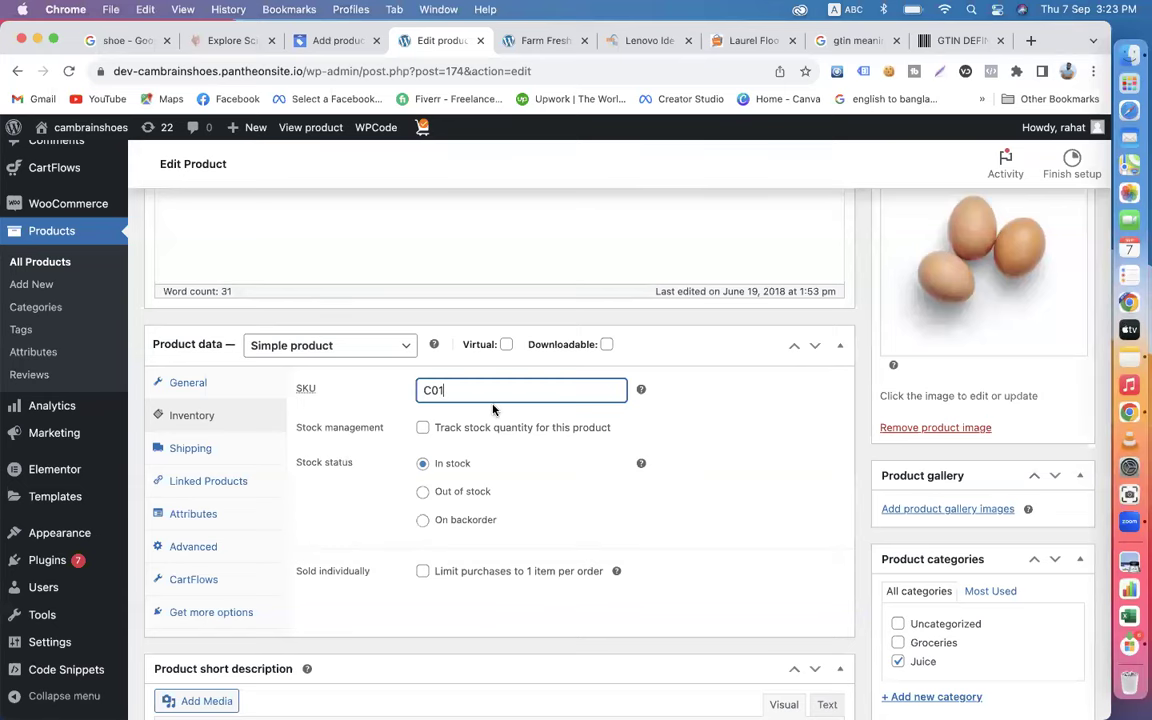
scroll(492, 408, down, 2)
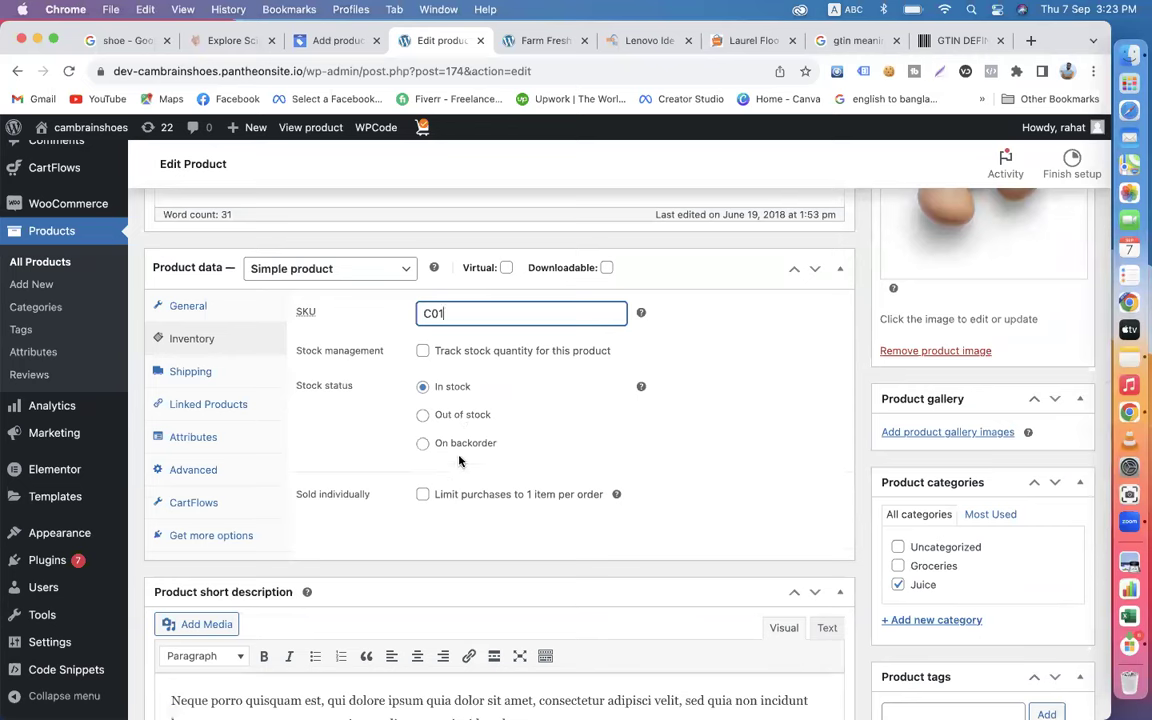
Review the product's shipping, attributes, advanced, CartFlows and extra option settings, checking the store page in between.
click(195, 374)
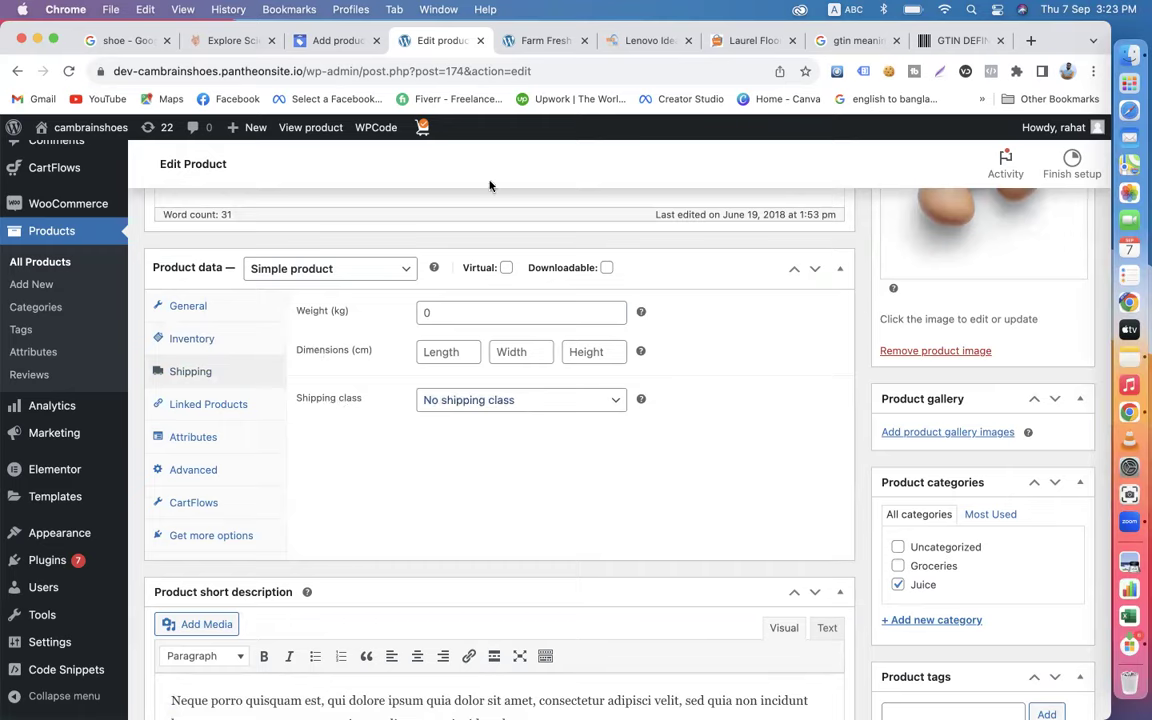
click(540, 40)
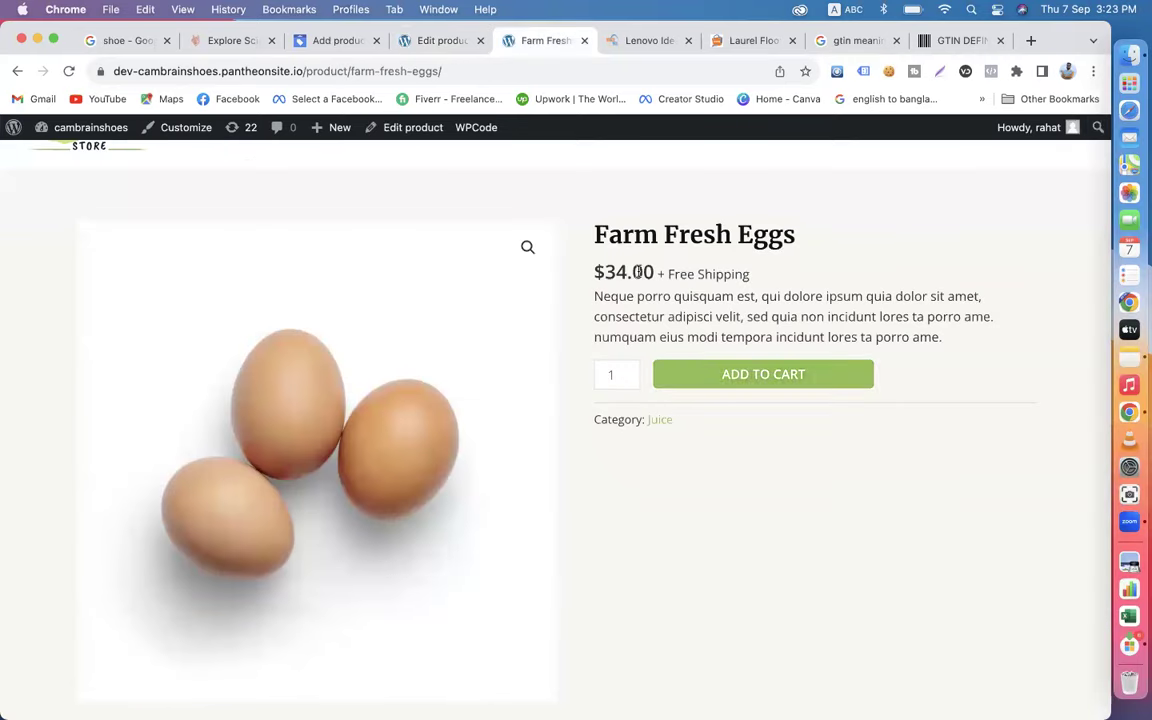
click(432, 43)
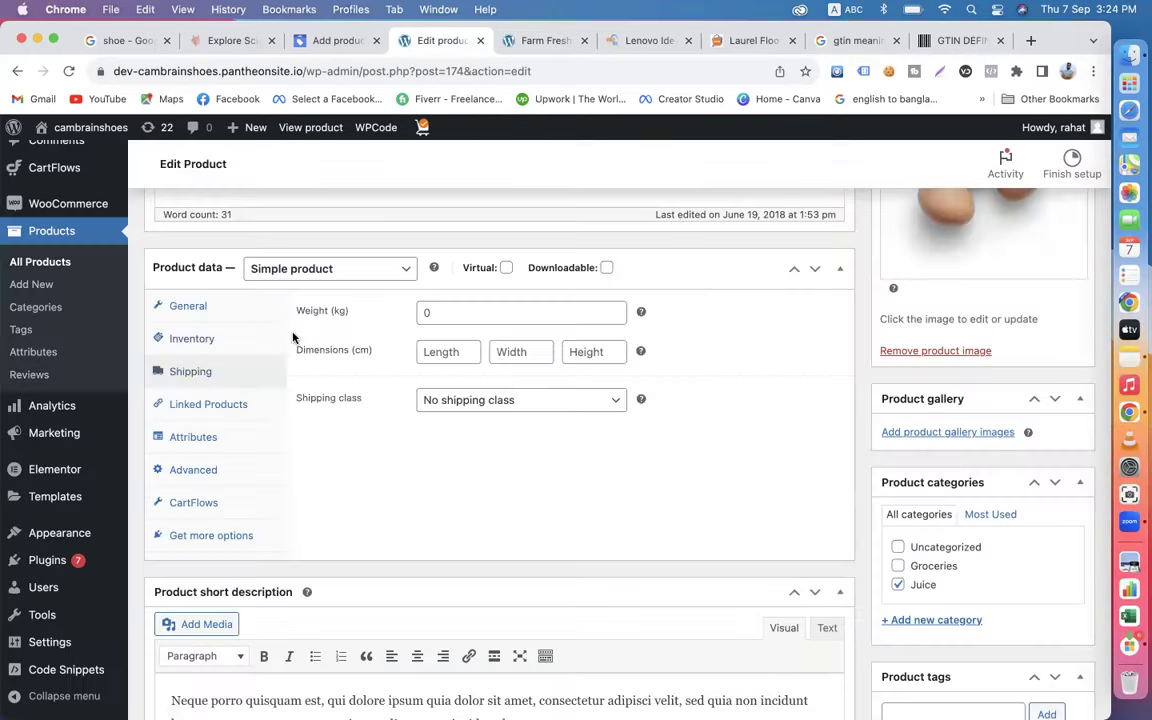
click(195, 438)
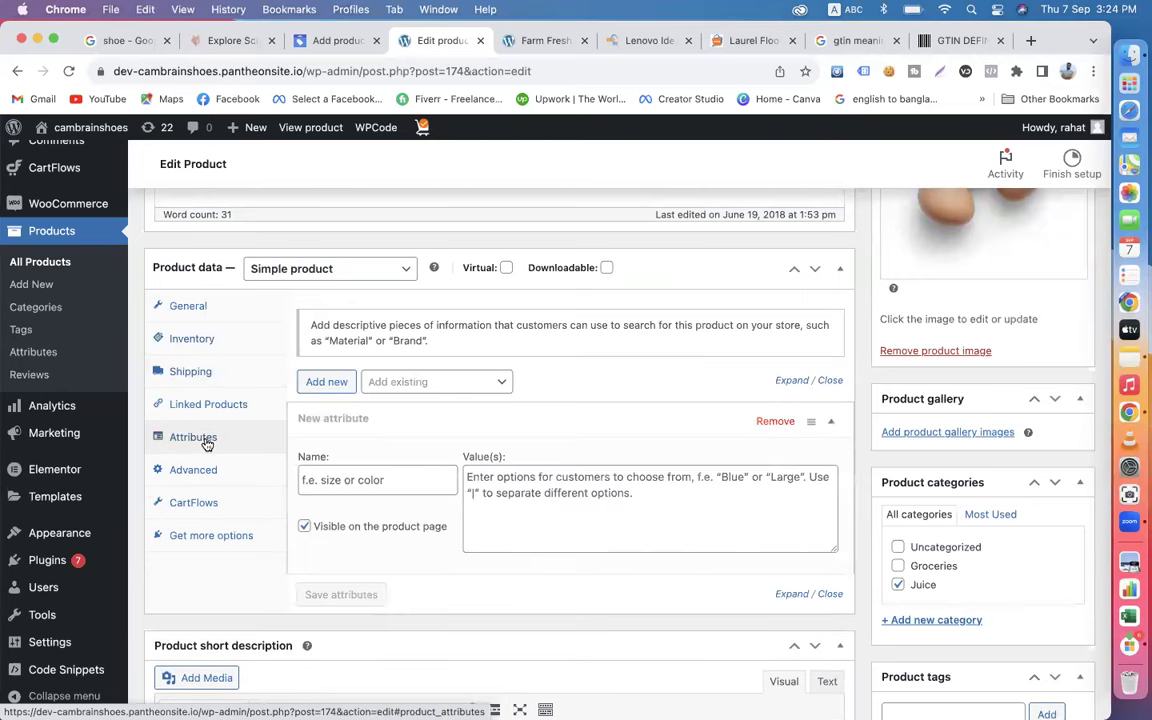
scroll(375, 424, down, 1)
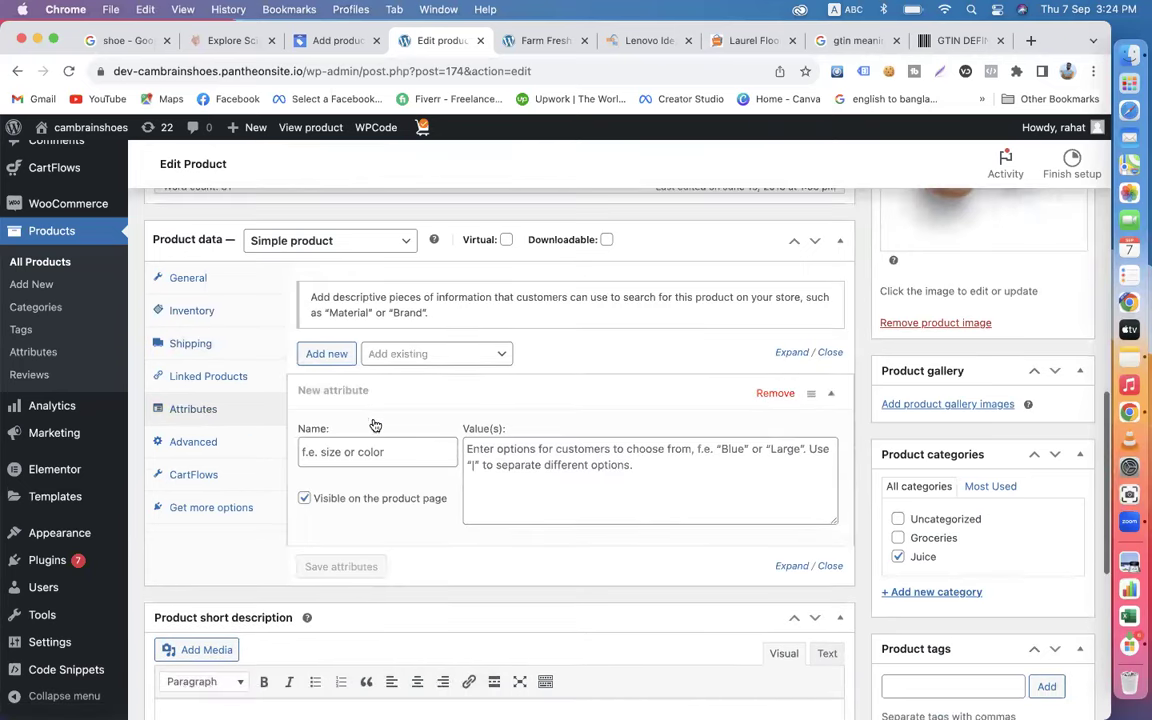
click(204, 449)
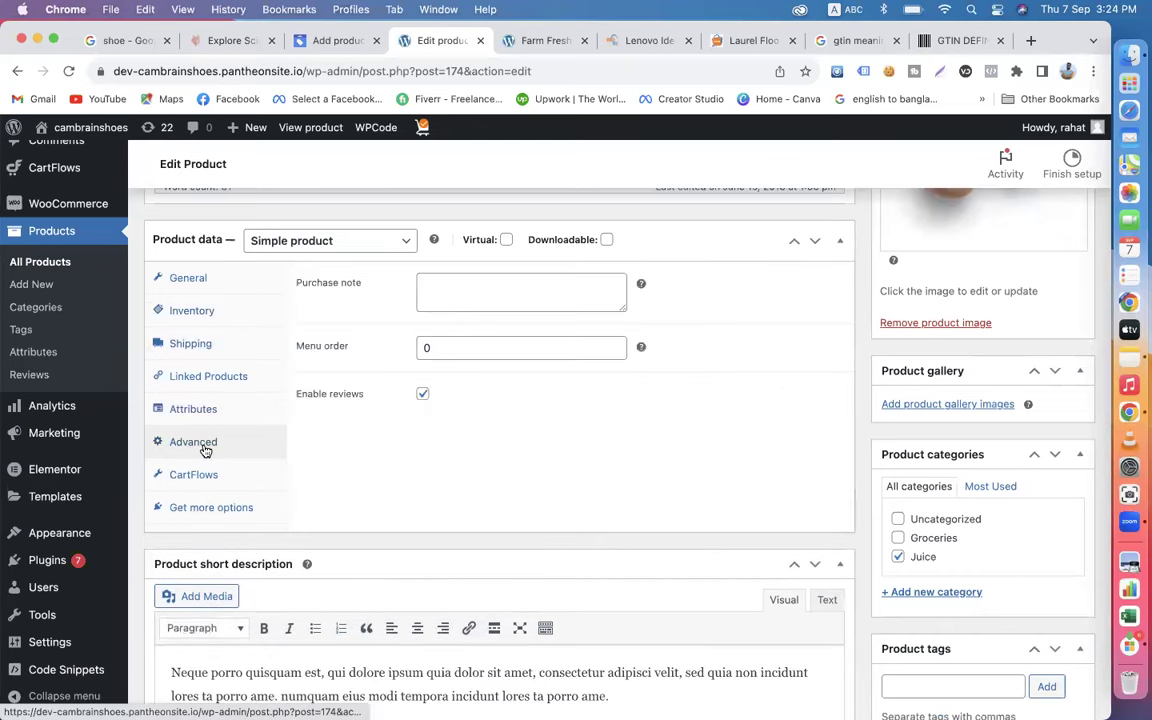
scroll(390, 377, up, 2)
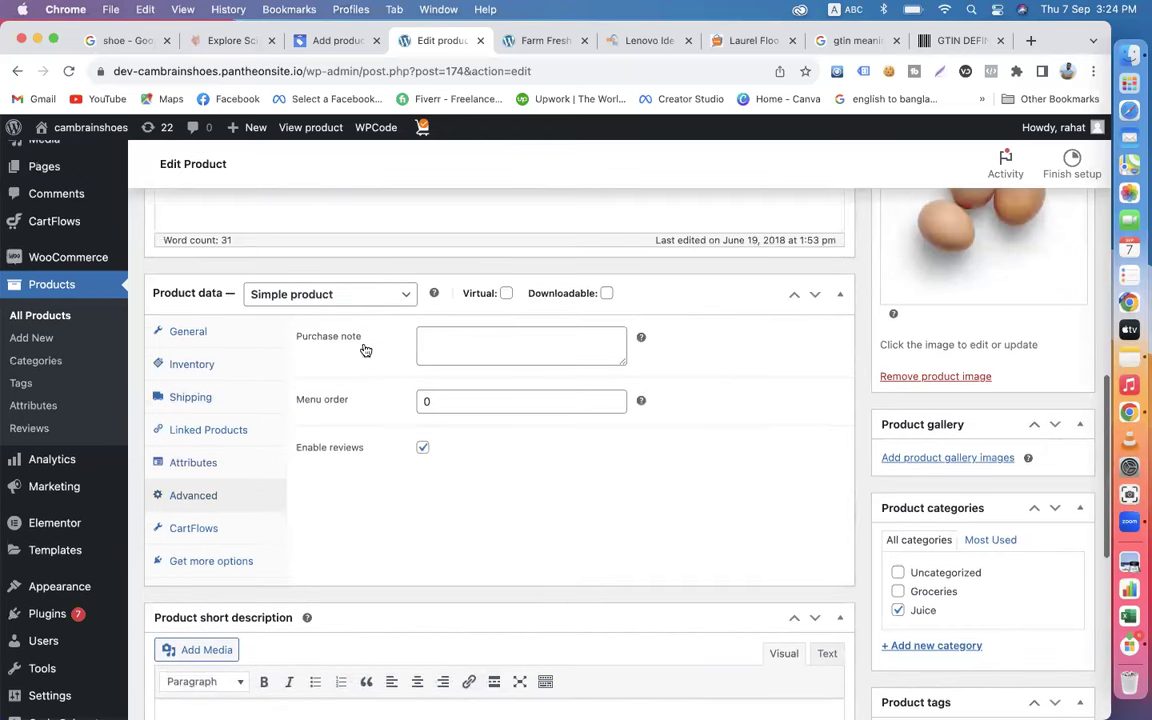
click(200, 530)
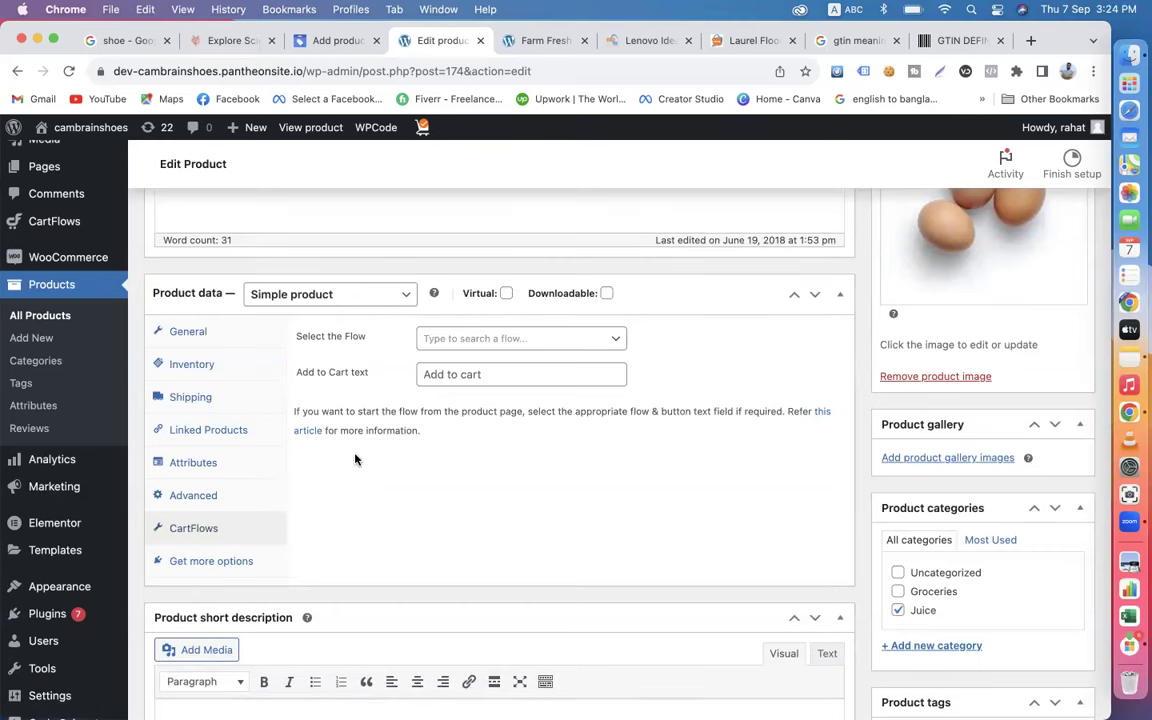
scroll(350, 459, down, 1)
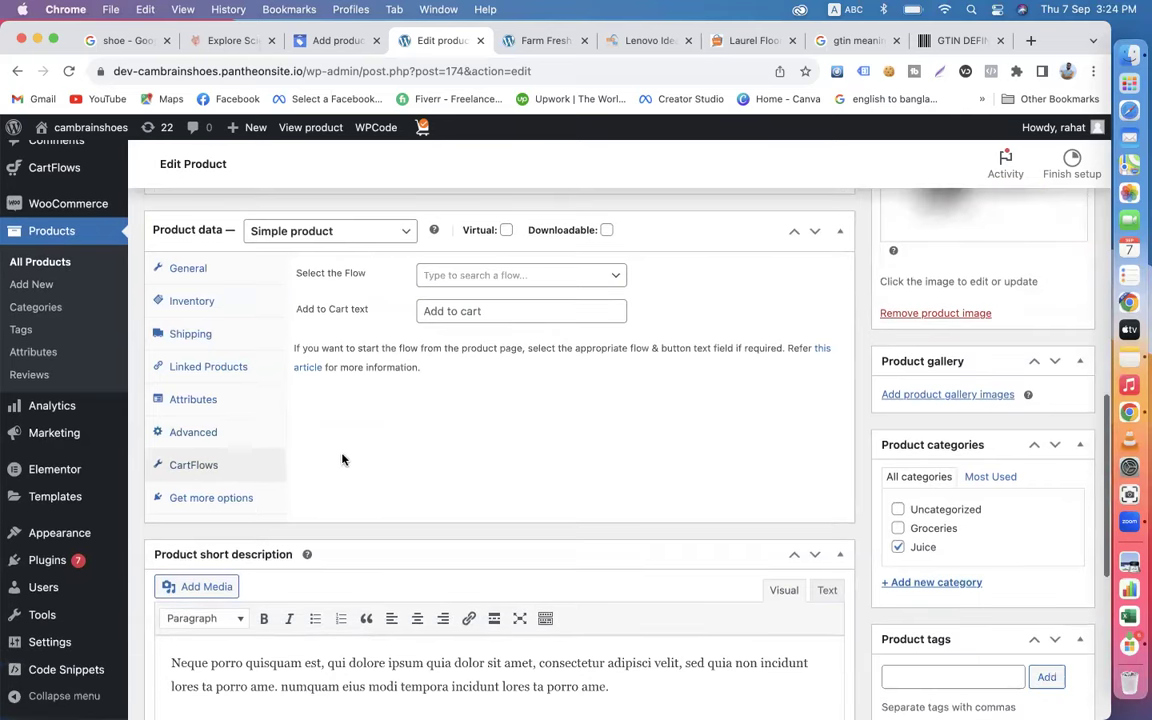
click(218, 507)
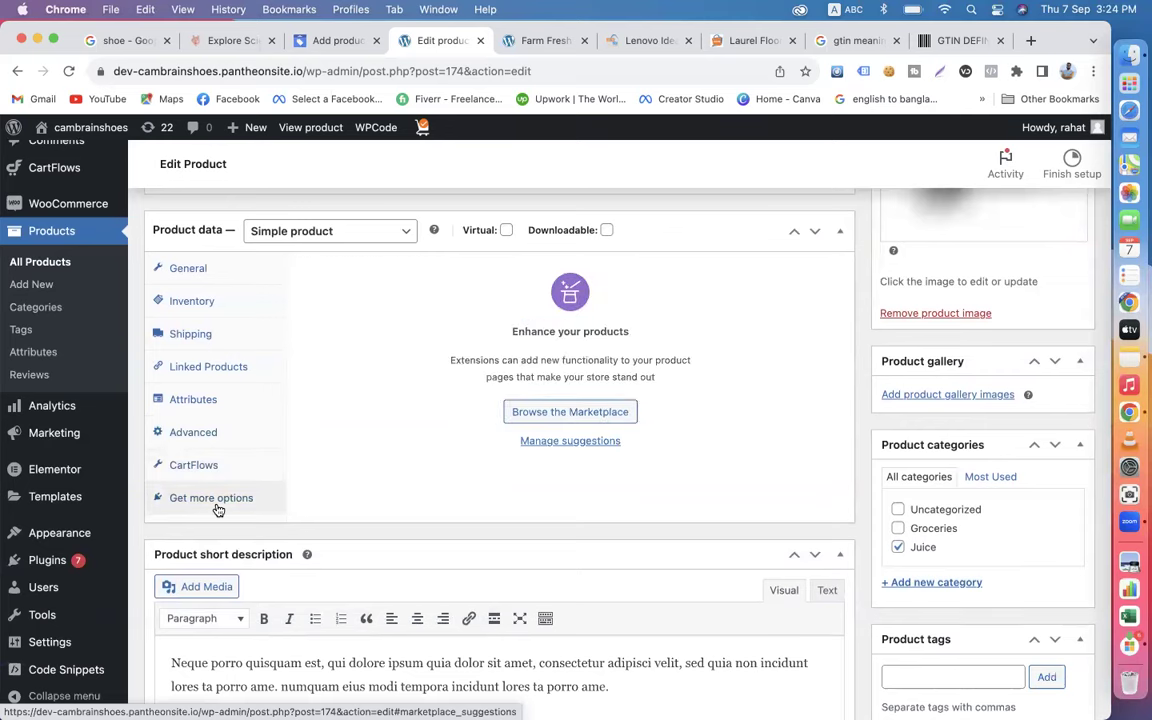
Add a separate line reading "Barnd:" below the existing text of the product description.
scroll(257, 445, up, 1)
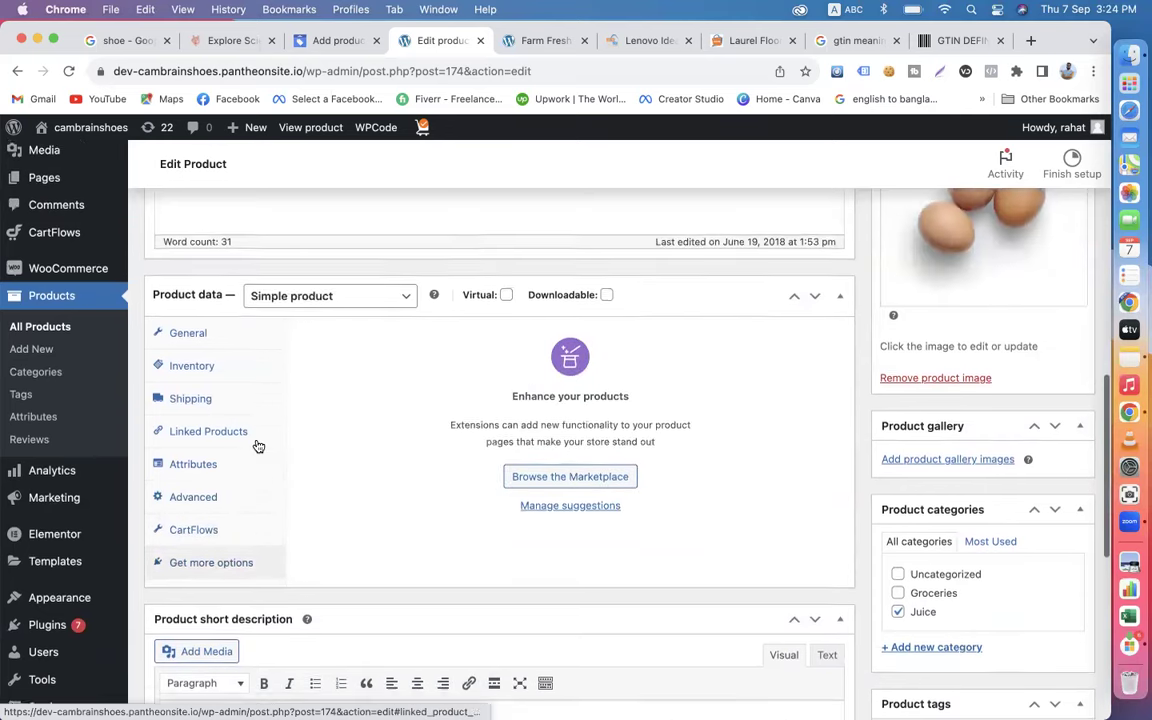
scroll(257, 445, up, 1)
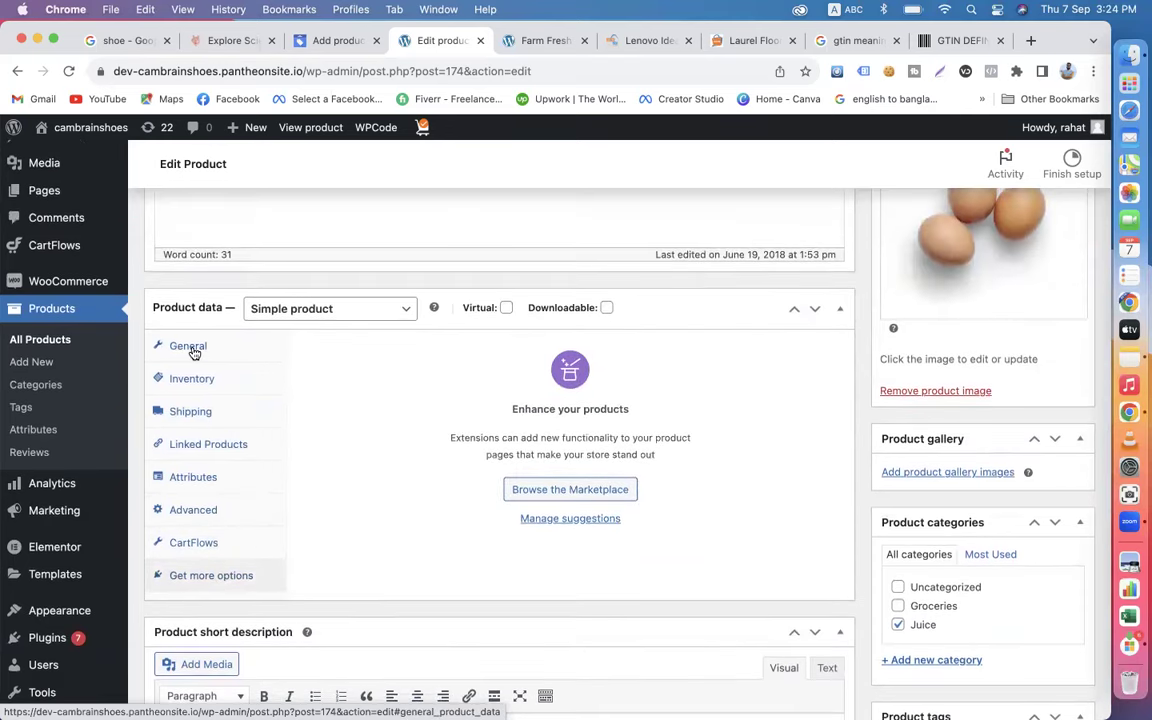
scroll(194, 350, up, 5)
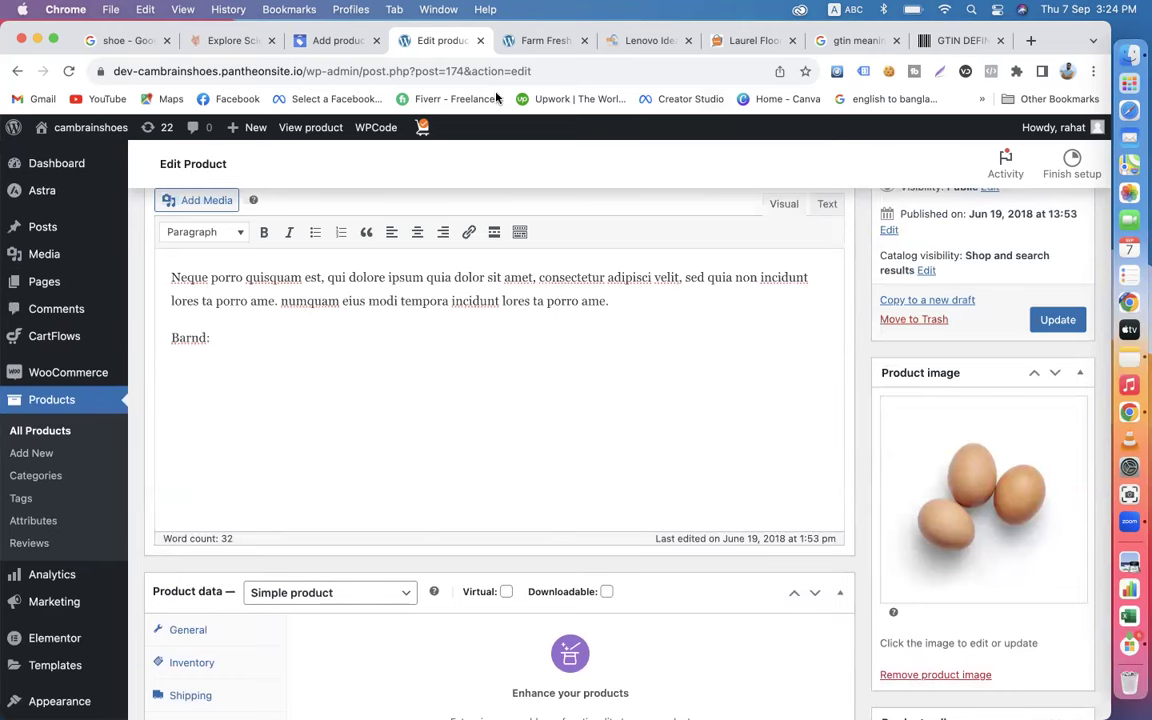
Examine the Farm Fresh Eggs store page for brand details and check the product data fields in the Merchant Center form.
click(536, 41)
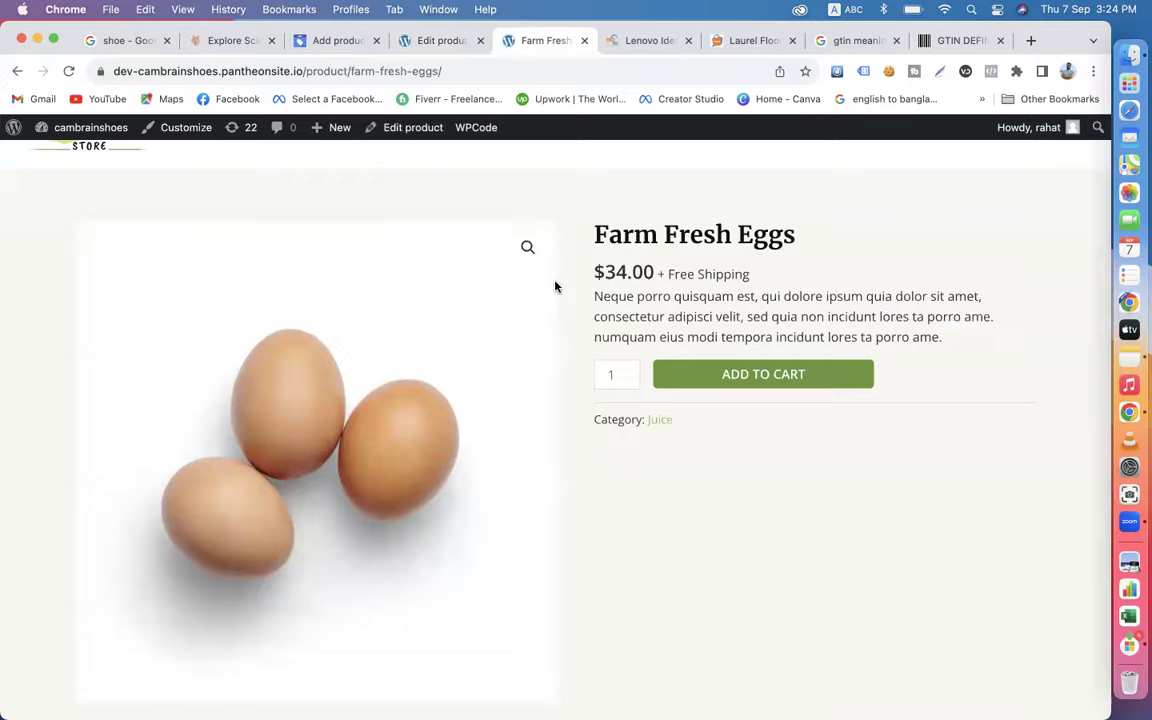
scroll(556, 287, down, 5)
scroll(556, 287, down, 2)
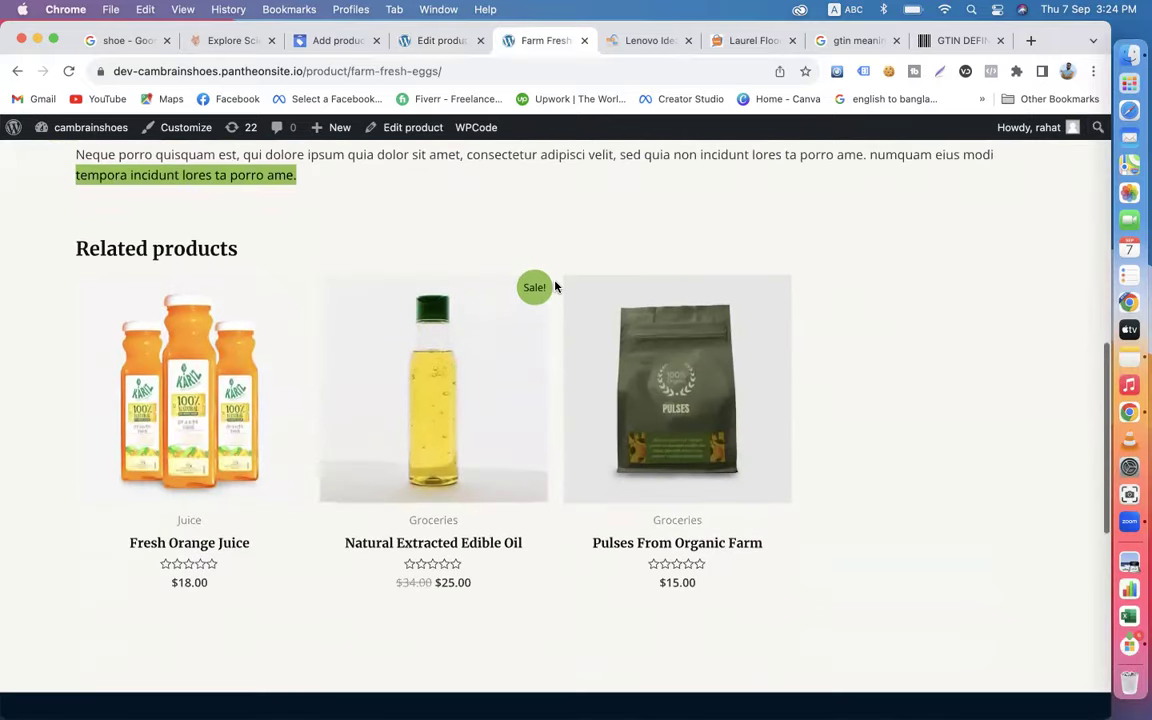
scroll(556, 287, up, 10)
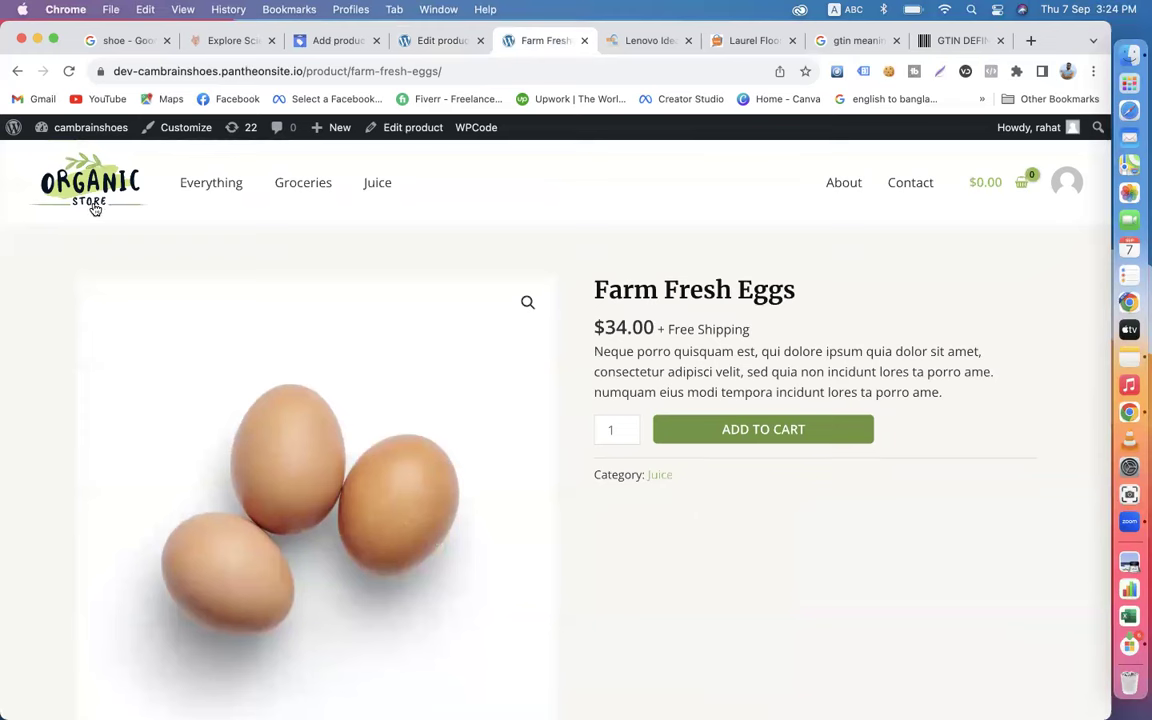
mouse_move(67, 135)
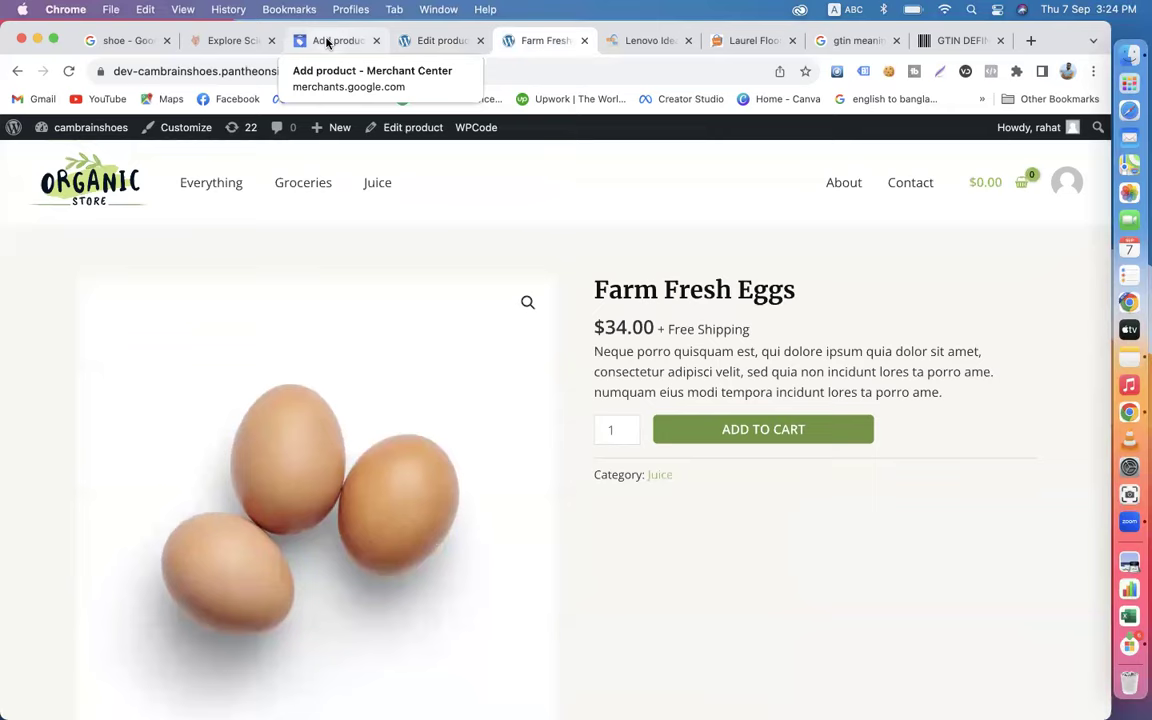
click(328, 42)
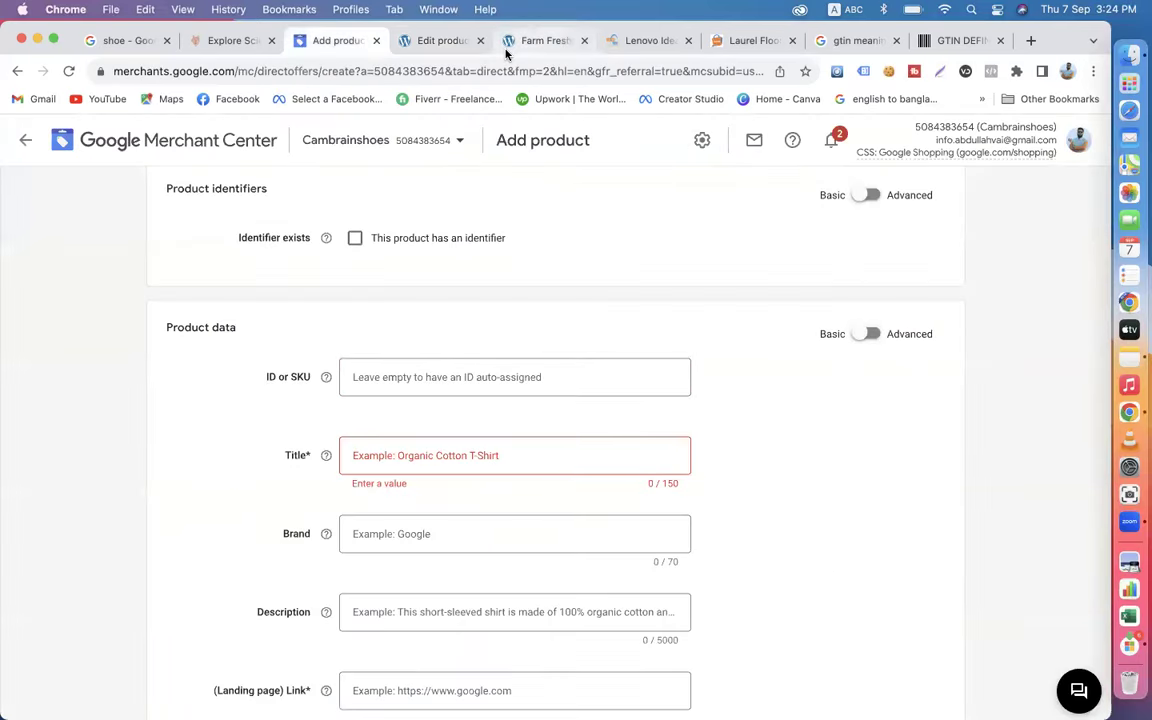
Complete the last line of the WordPress product description and correct its label so it reads "Brand: CAM".
click(450, 40)
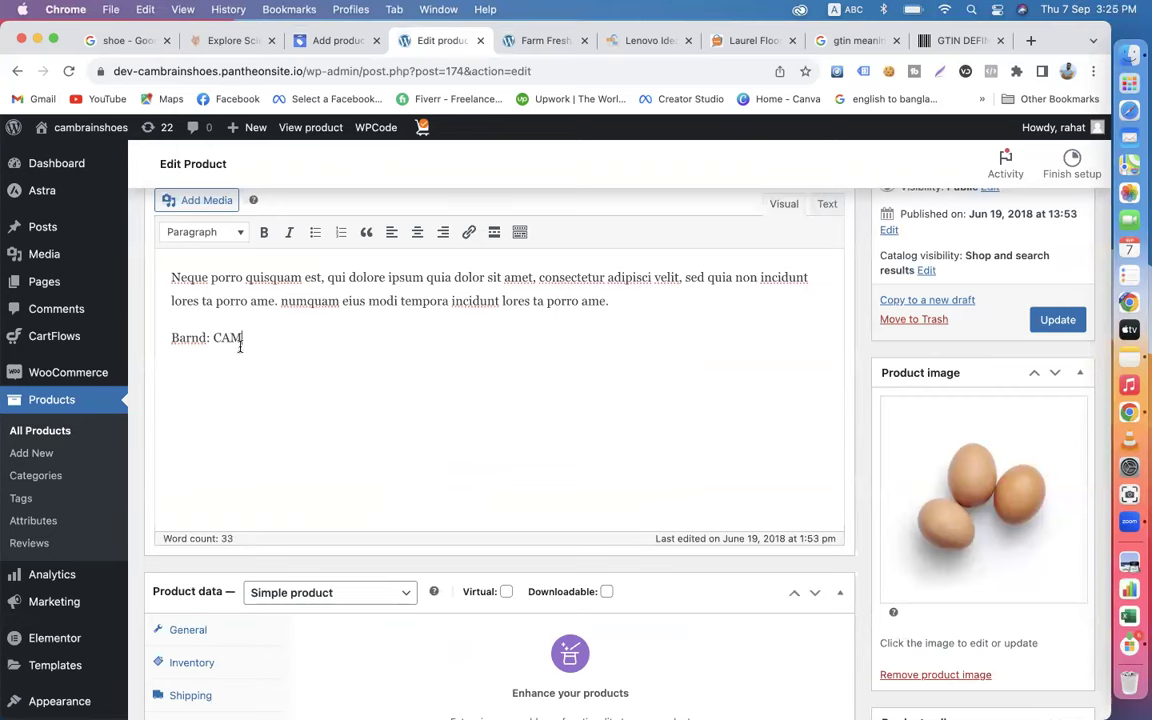
scroll(260, 355, up, 5)
scroll(424, 357, down, 5)
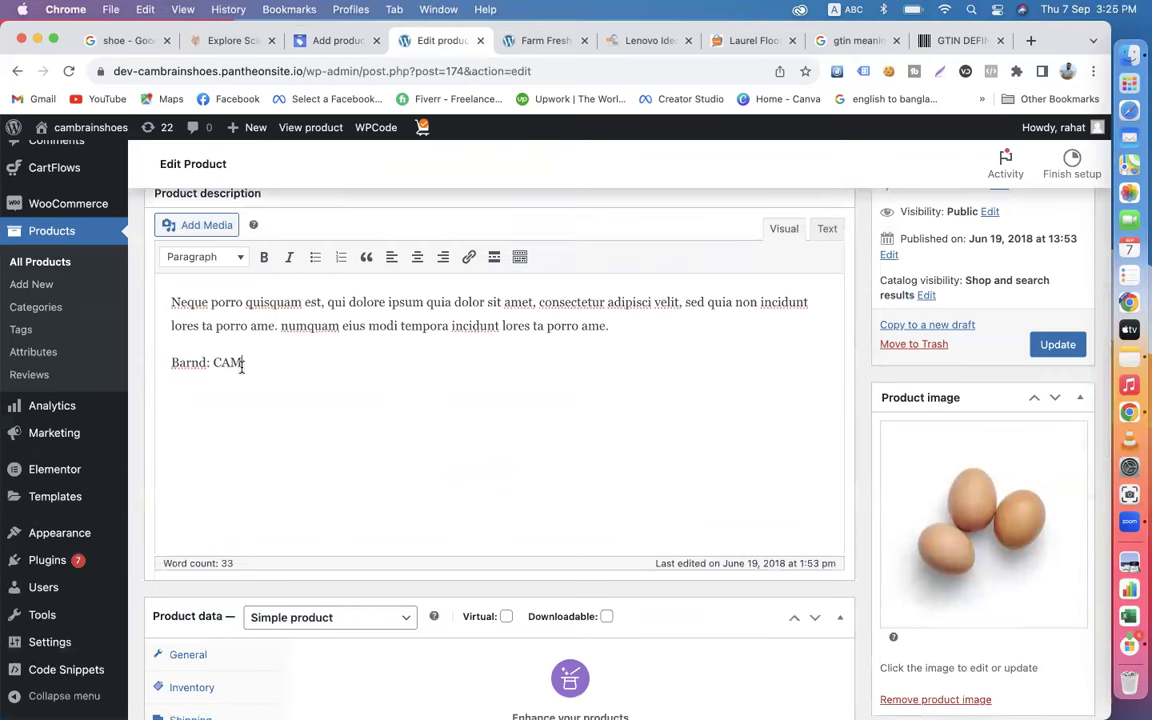
click(190, 363)
key(BackSpace)
text(Ran)
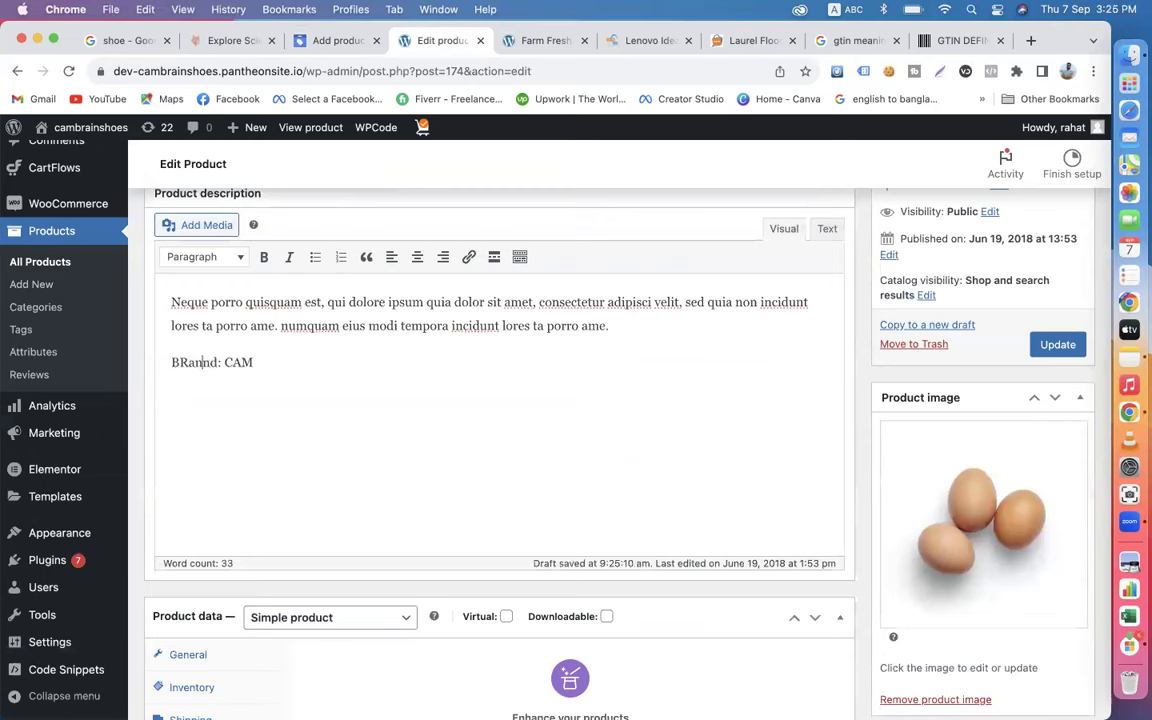
key(BackSpace)
key(BackSpace)
key(BackSpace)
text(ra)
Check the SKU in the product's inventory settings and reread the brand line in the description.
scroll(246, 371, down, 3)
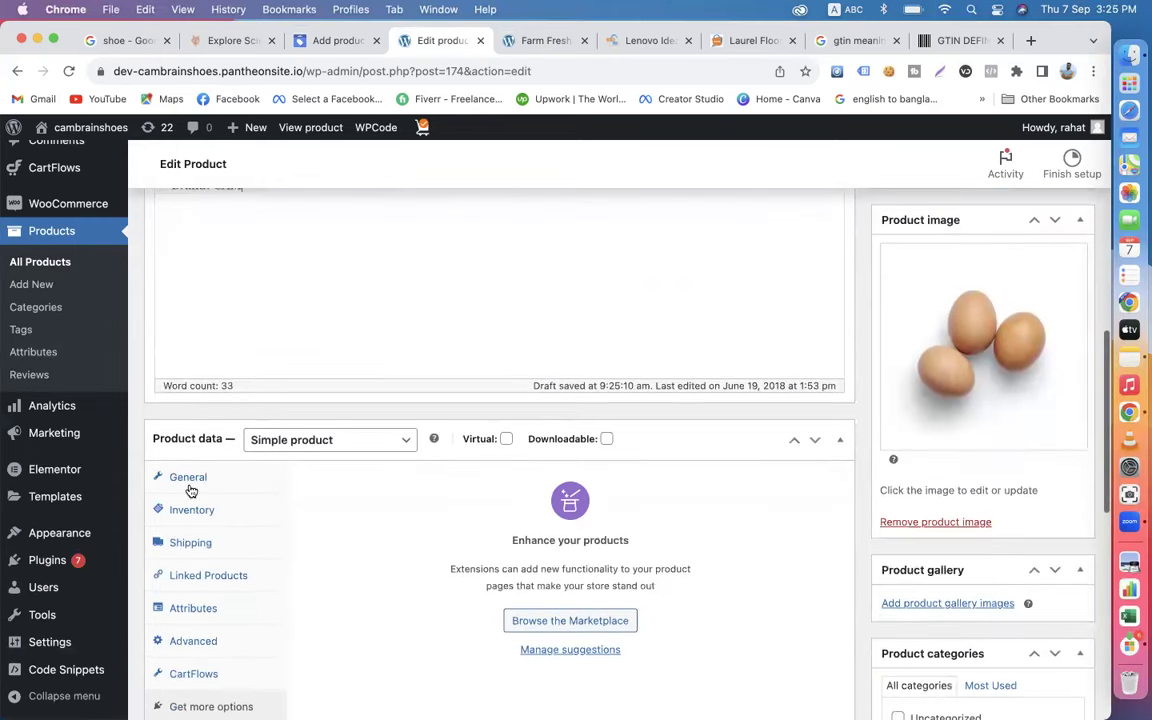
click(200, 514)
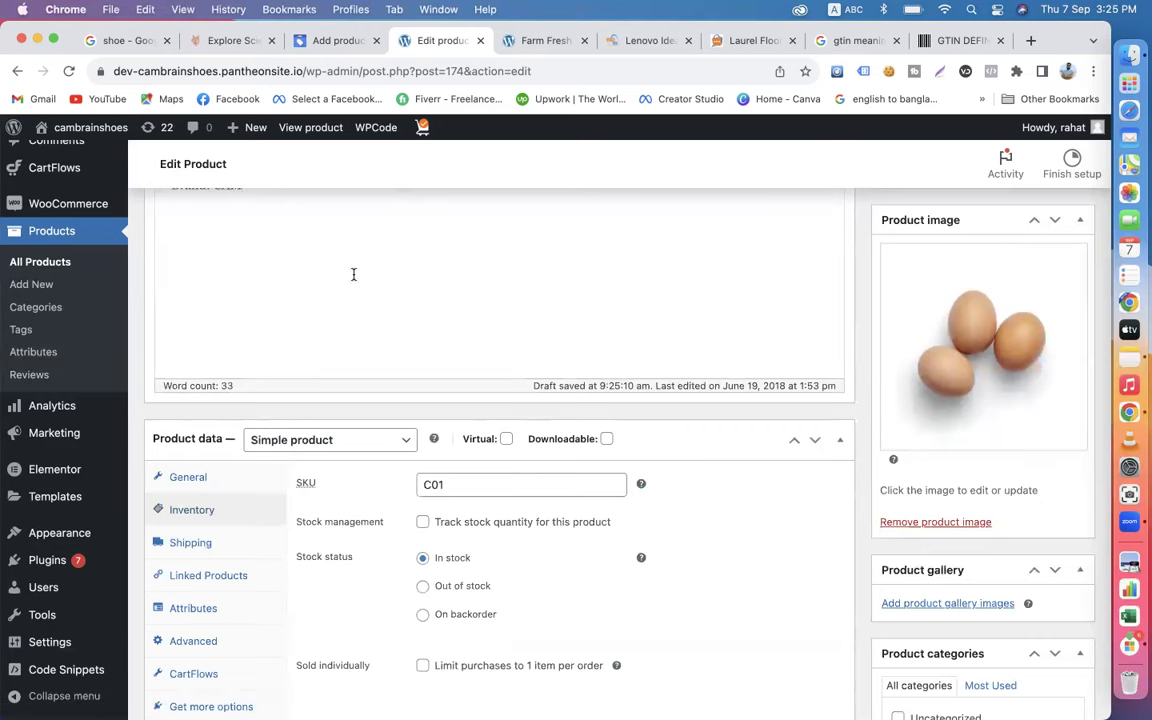
scroll(356, 563, up, 4)
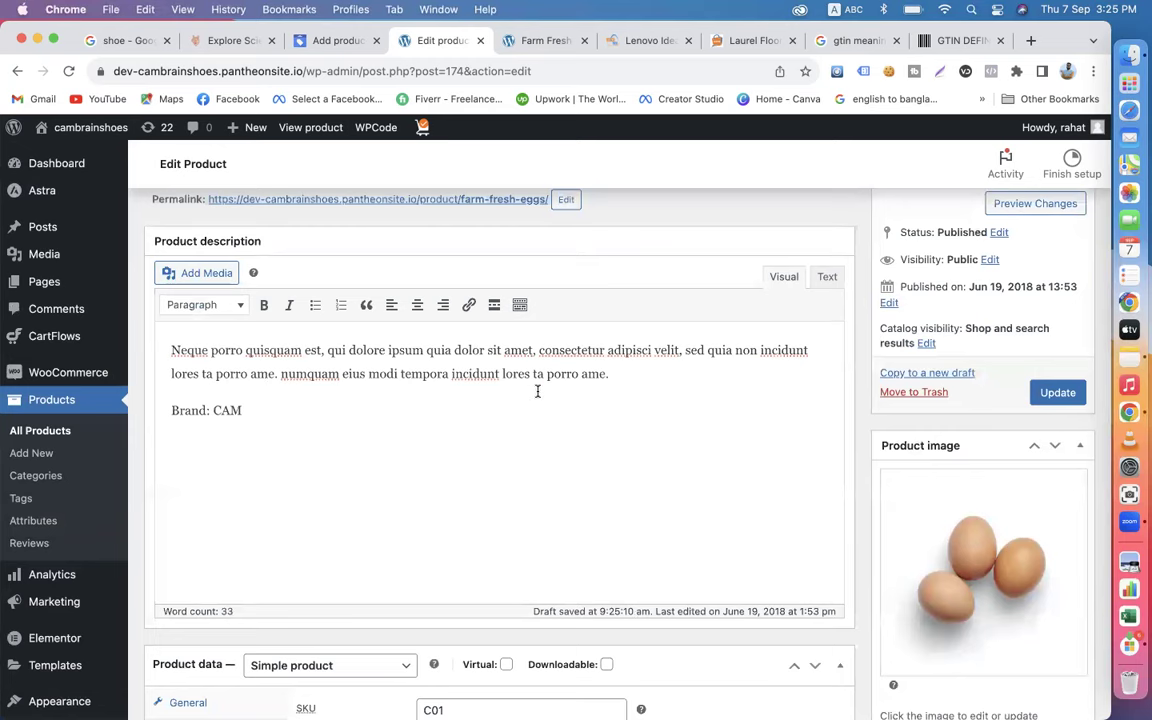
scroll(537, 391, down, 1)
scroll(537, 391, up, 1)
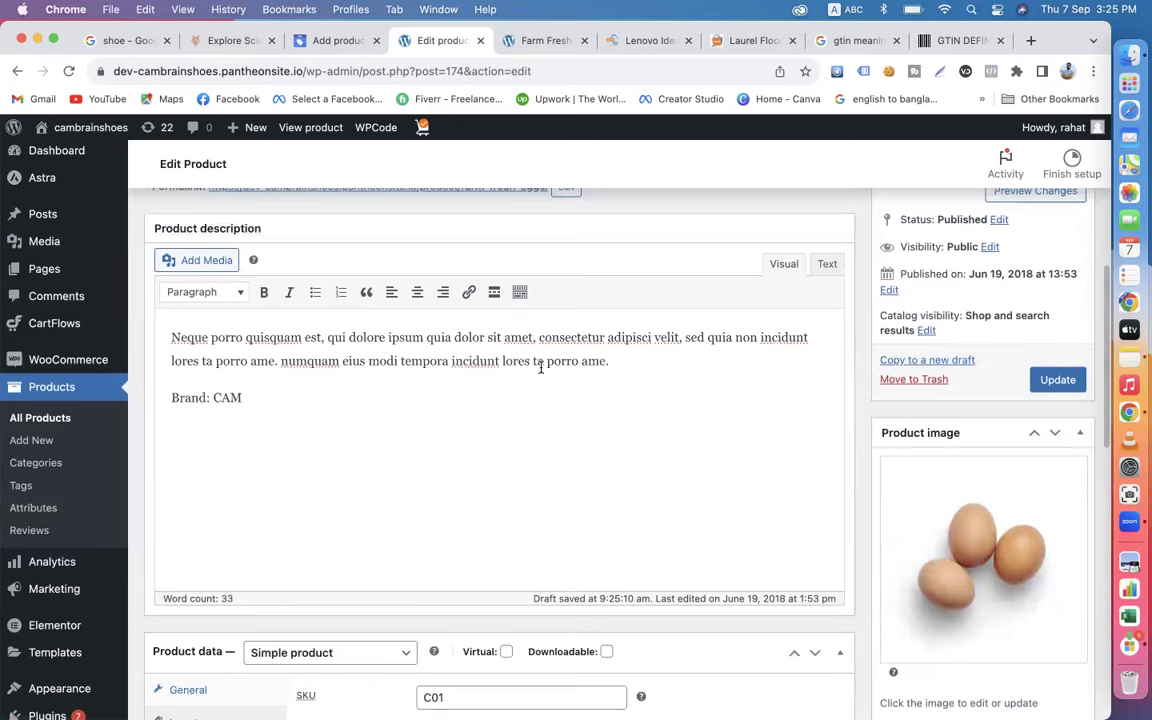
Search Google for the product title "Farm Fresh Eggs" from the store page, look over the results and close them.
click(516, 41)
drag(595, 289, 805, 293)
right_click(764, 290)
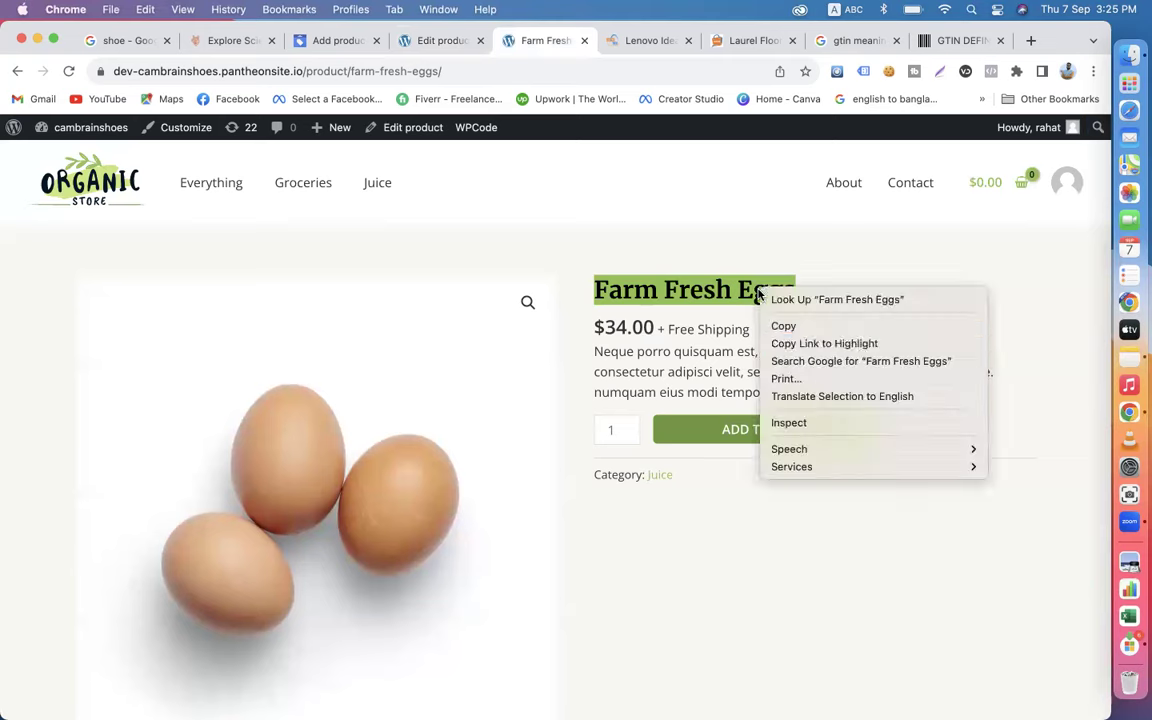
click(828, 361)
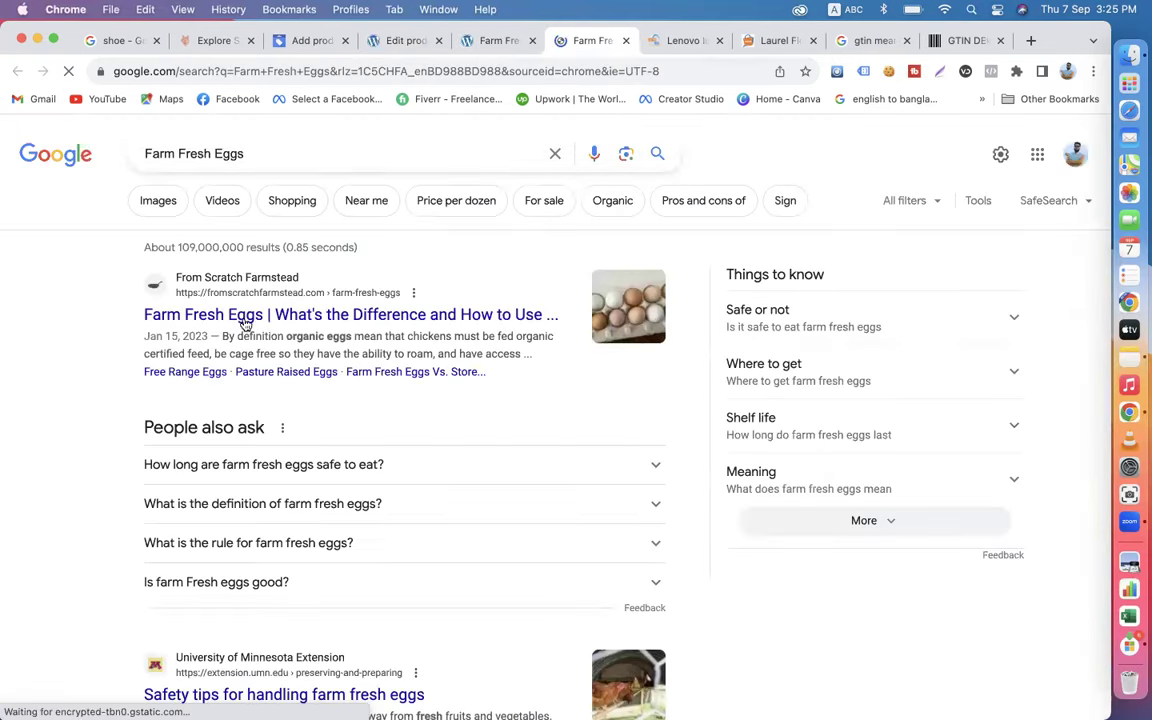
scroll(268, 521, down, 3)
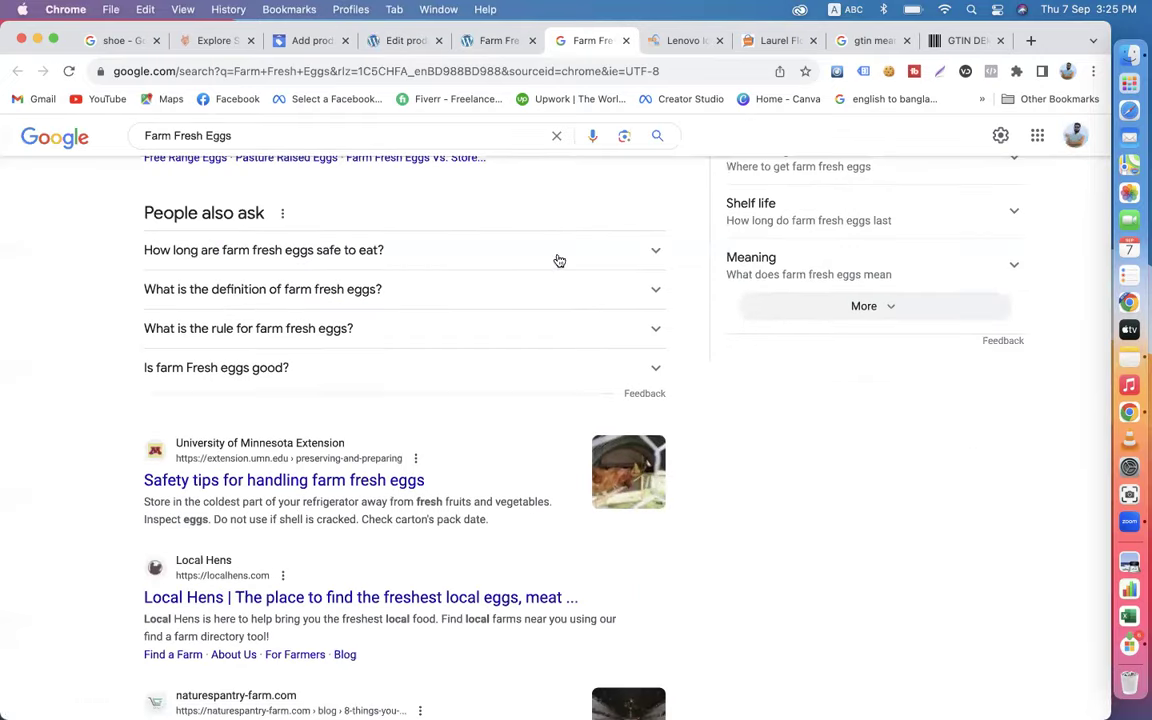
click(626, 40)
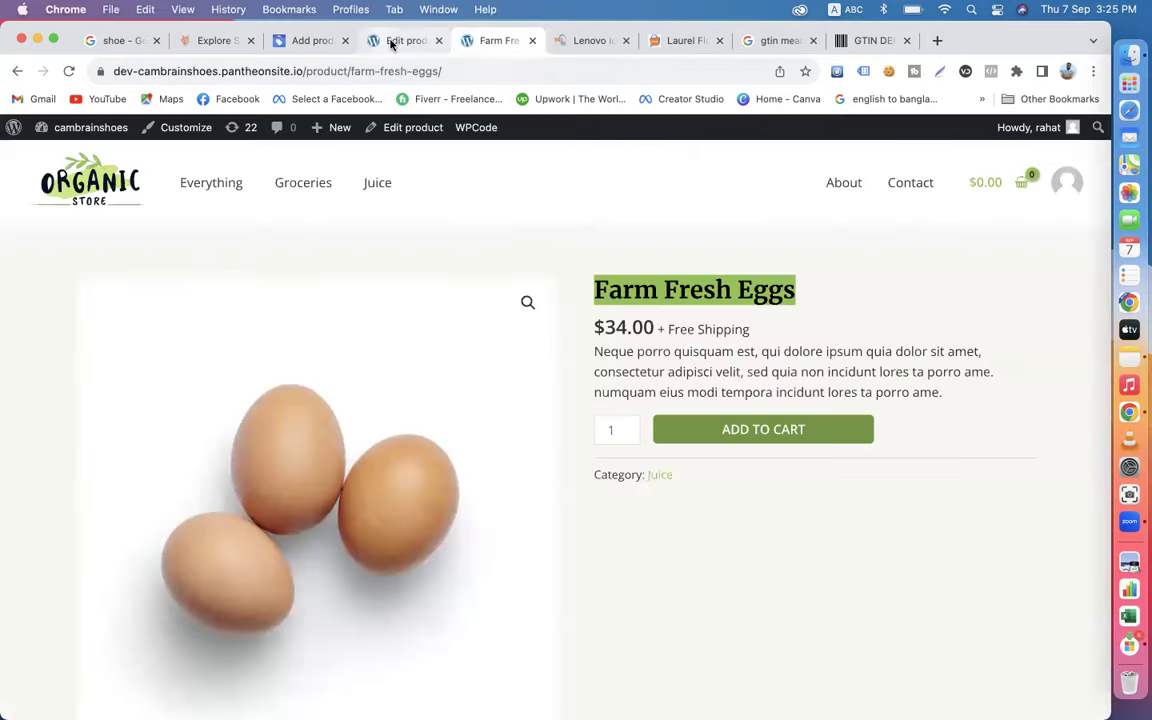
Review the whole Farm Fresh Eggs edit page, including inventory, short description, image, categories, tags and Astra settings.
click(390, 41)
scroll(481, 468, down, 2)
scroll(481, 470, down, 9)
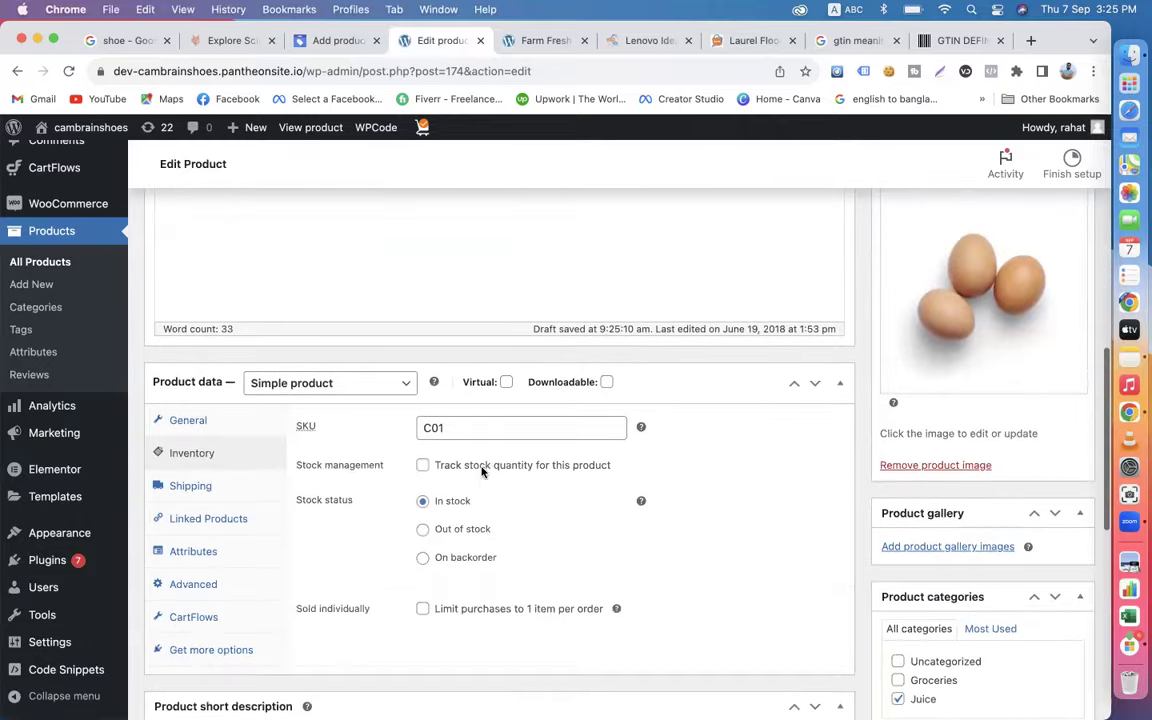
scroll(481, 470, down, 5)
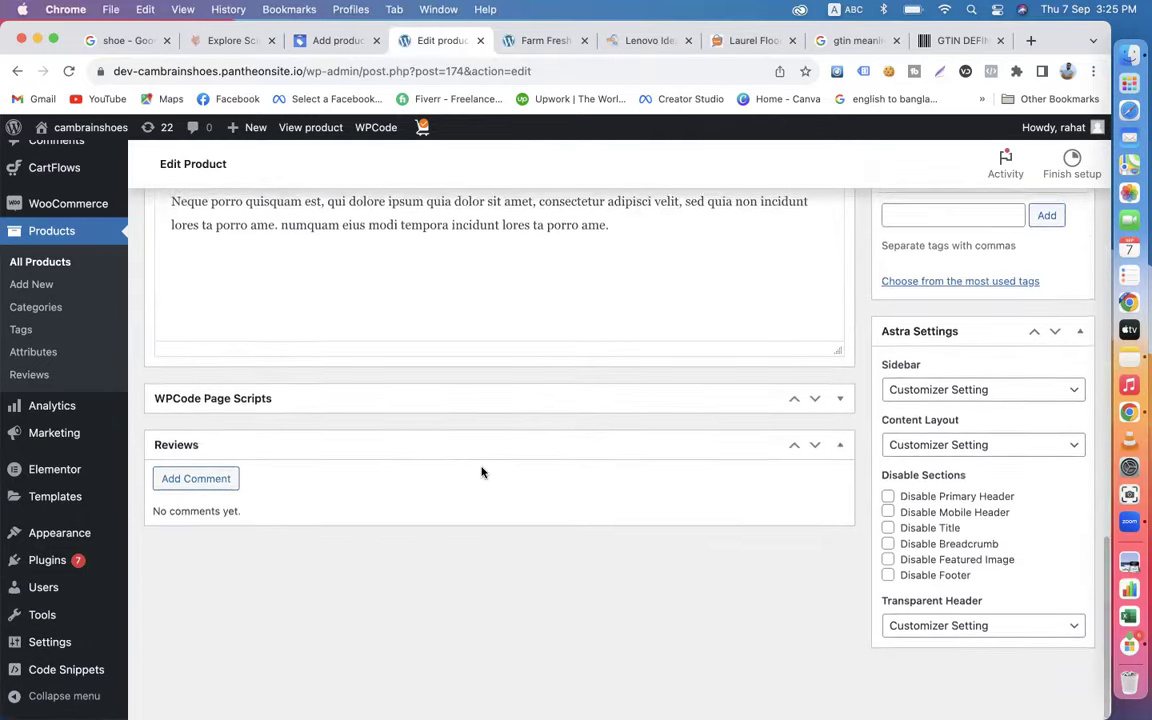
scroll(481, 472, up, 18)
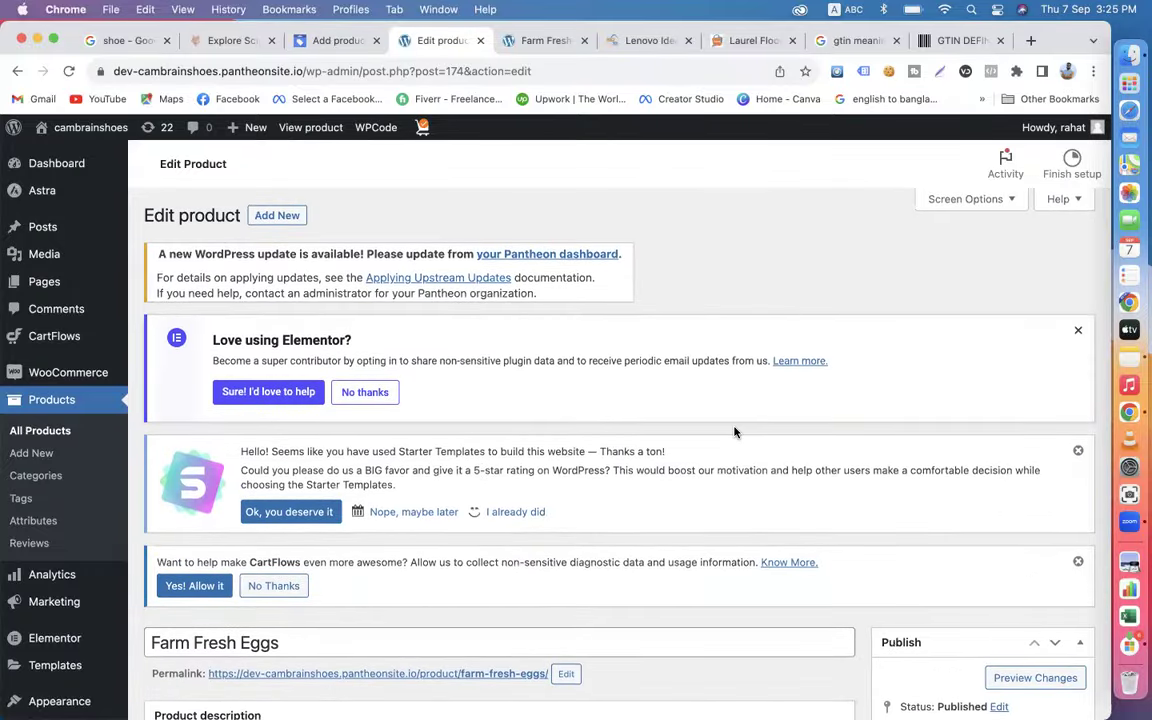
scroll(735, 432, down, 10)
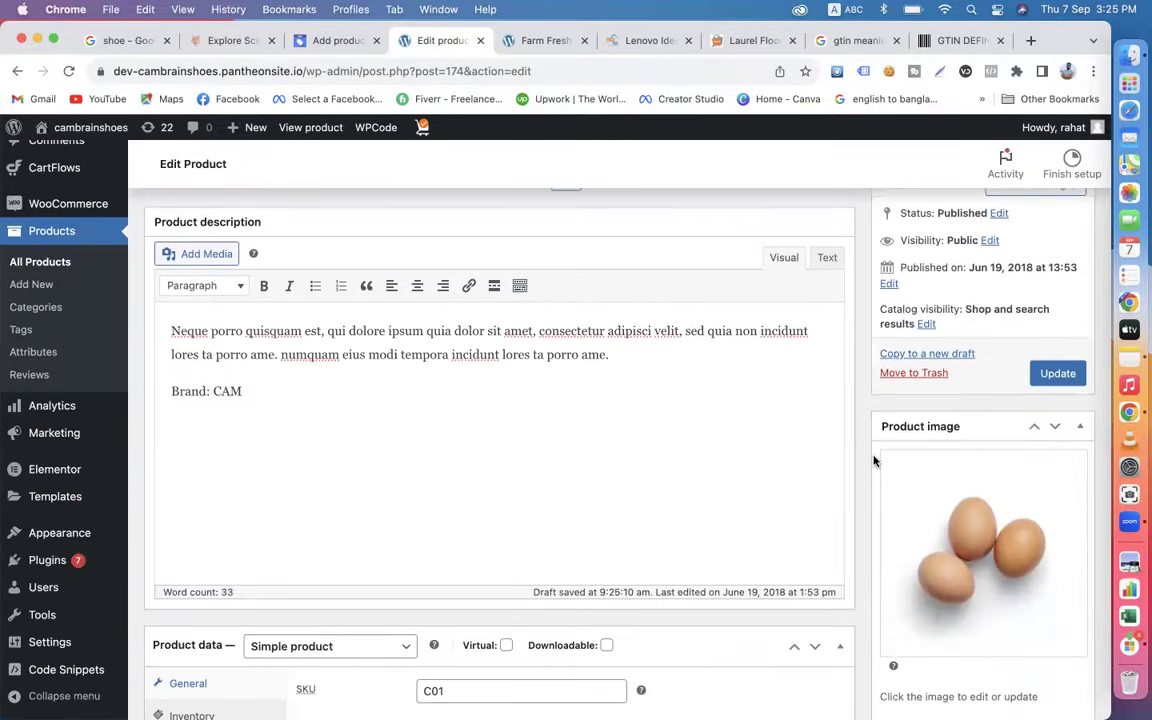
scroll(873, 461, down, 9)
scroll(873, 461, down, 1)
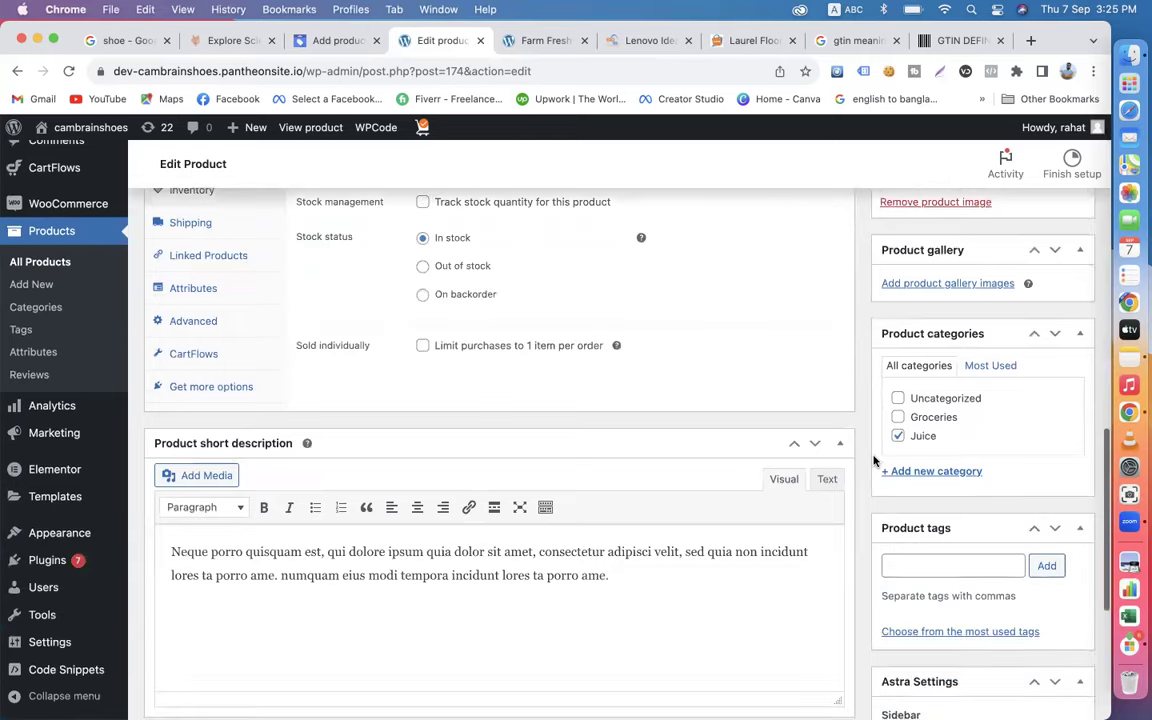
scroll(873, 461, up, 20)
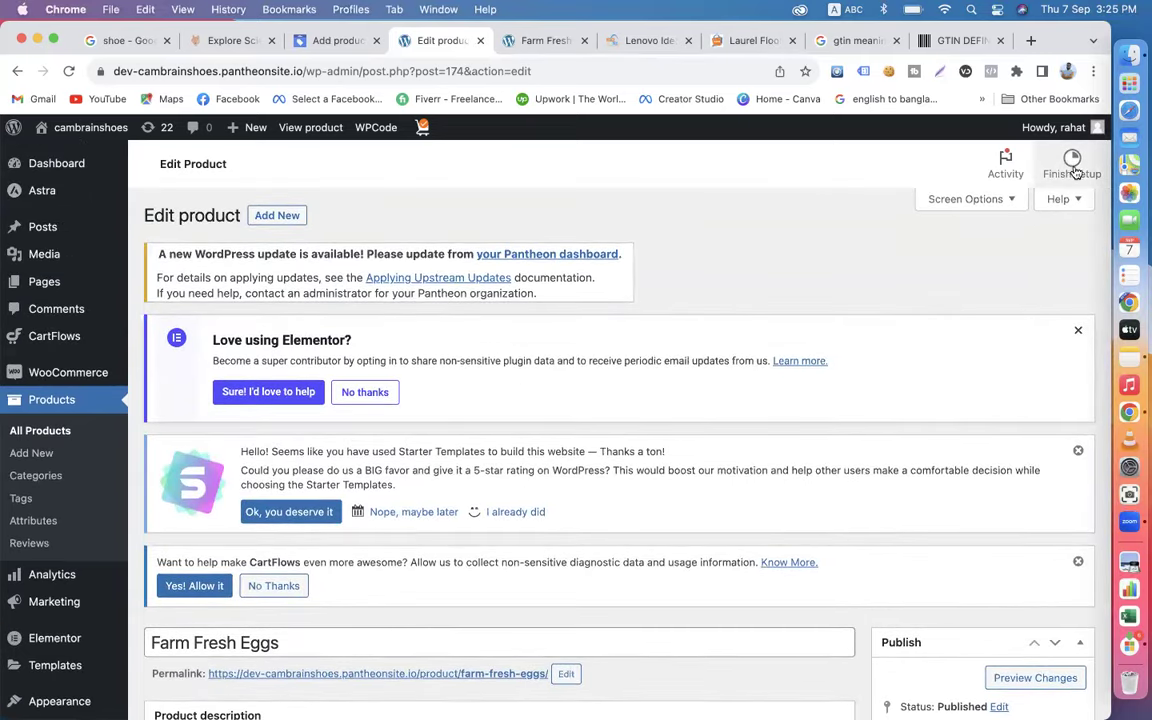
Look through the WooCommerce store setup checklist and close it.
click(1077, 173)
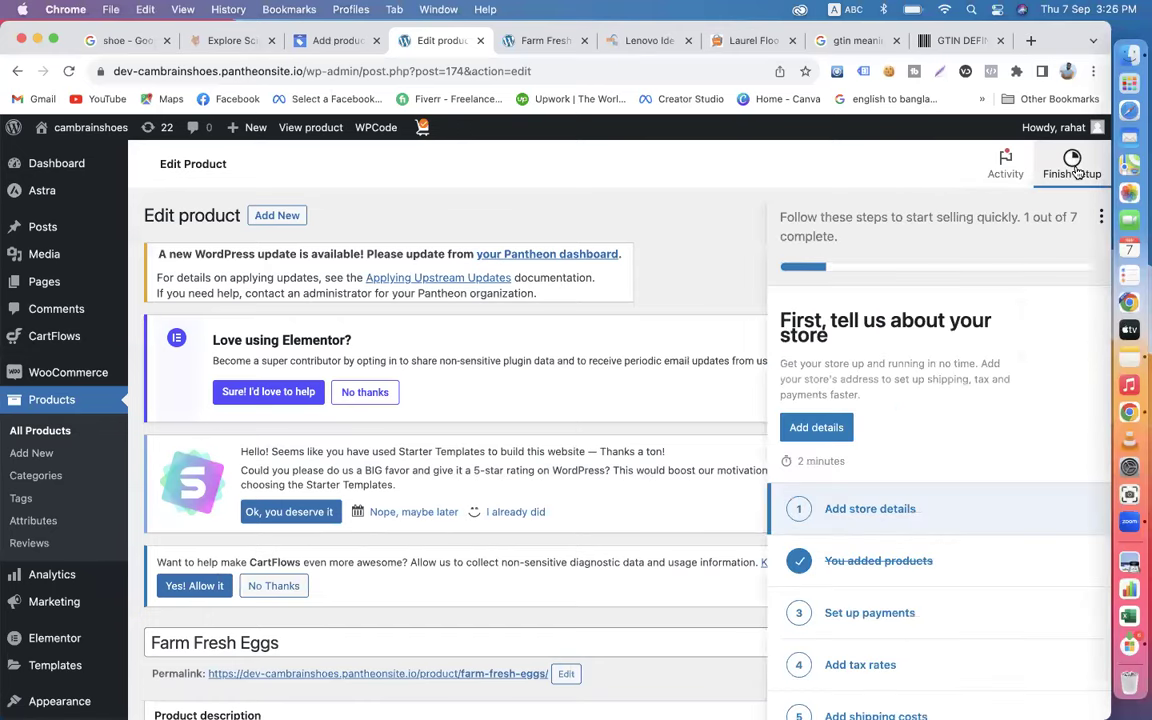
scroll(971, 461, down, 5)
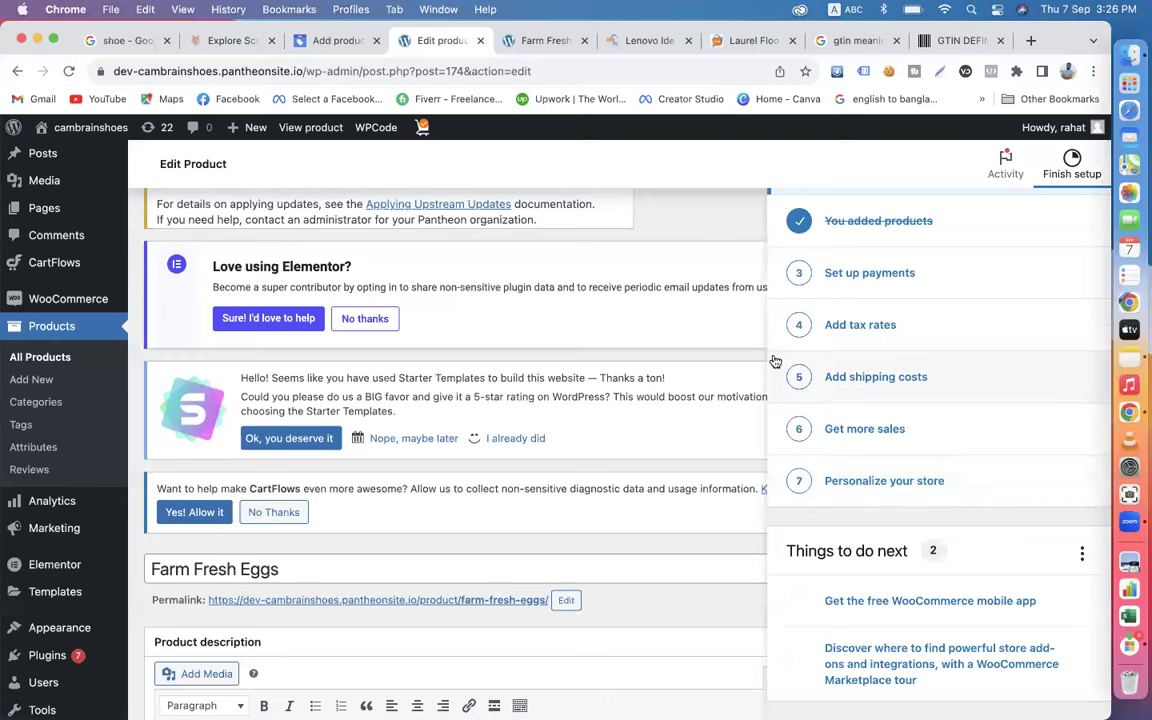
scroll(913, 317, up, 5)
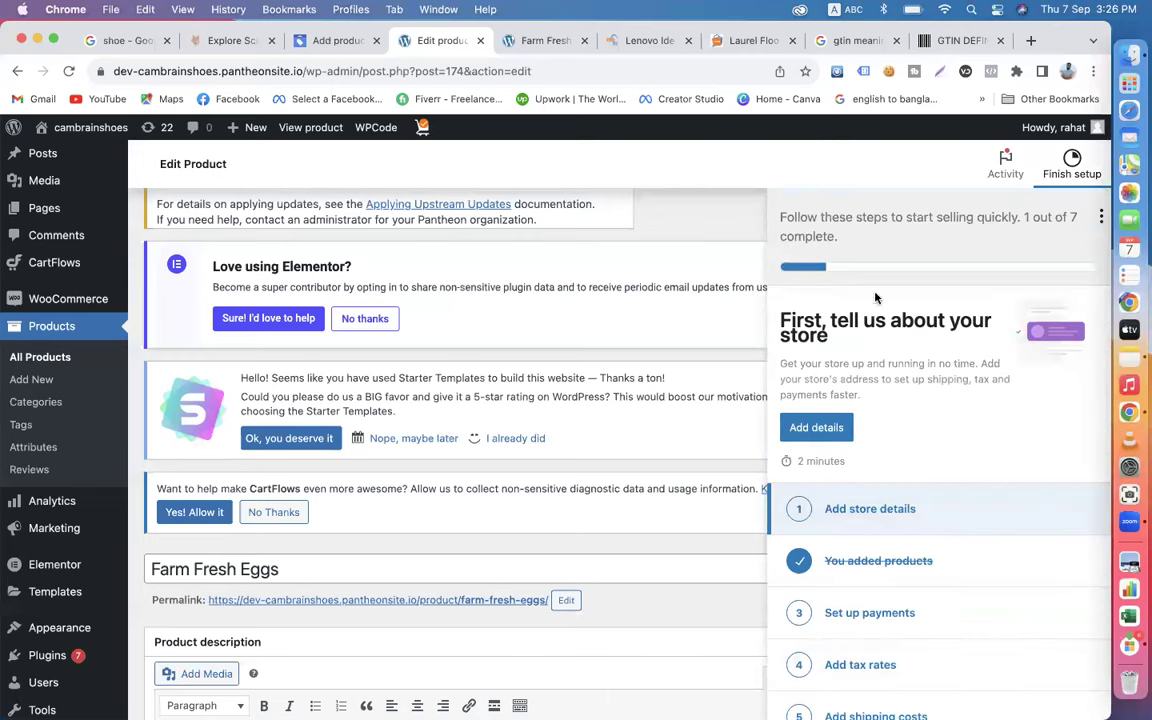
scroll(936, 378, down, 3)
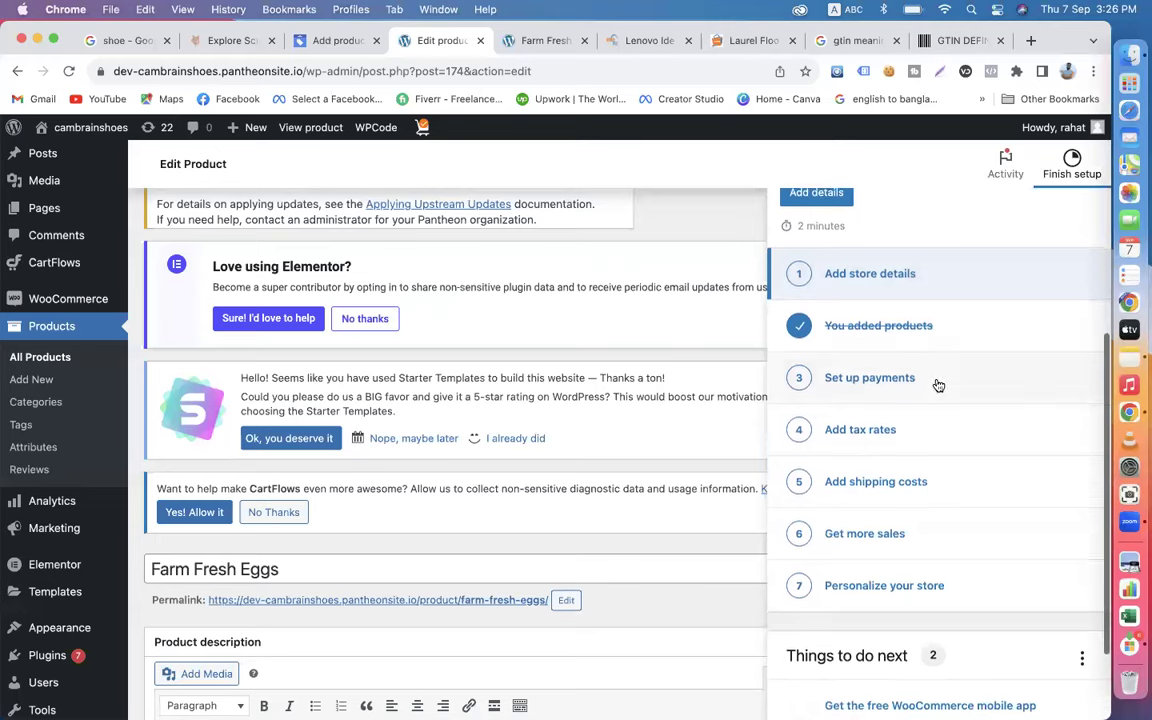
click(679, 249)
Preview the product changes and check the price, category and brand line on the preview page.
scroll(765, 472, down, 5)
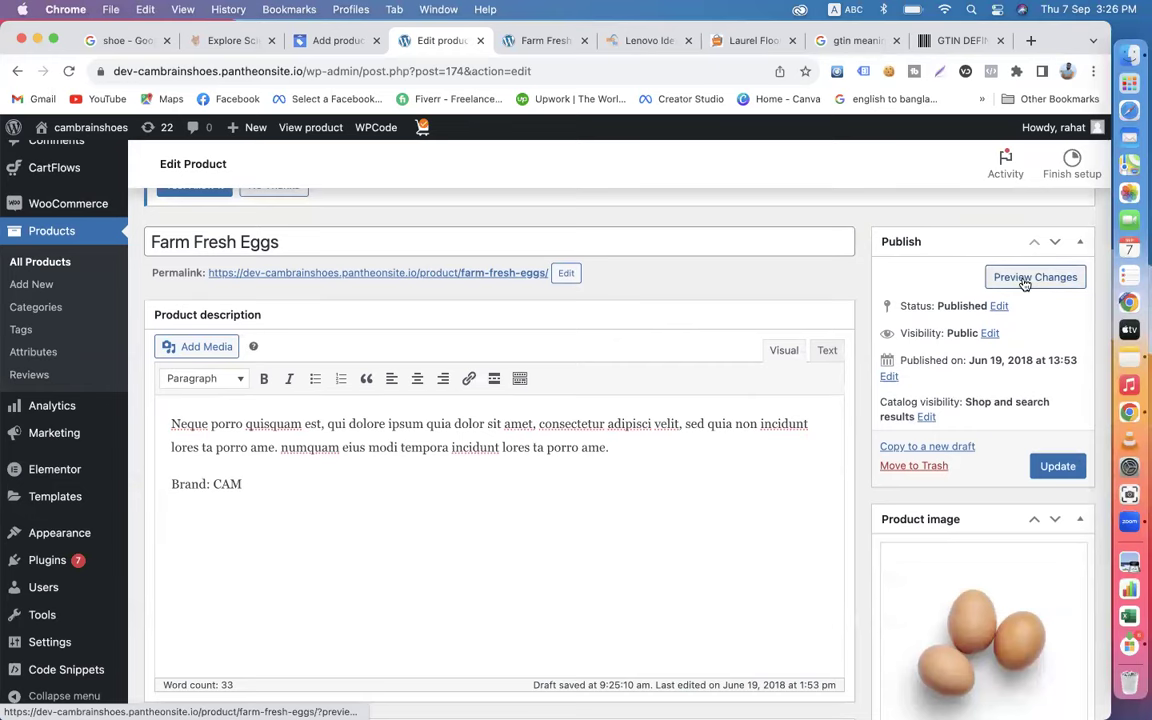
click(1023, 280)
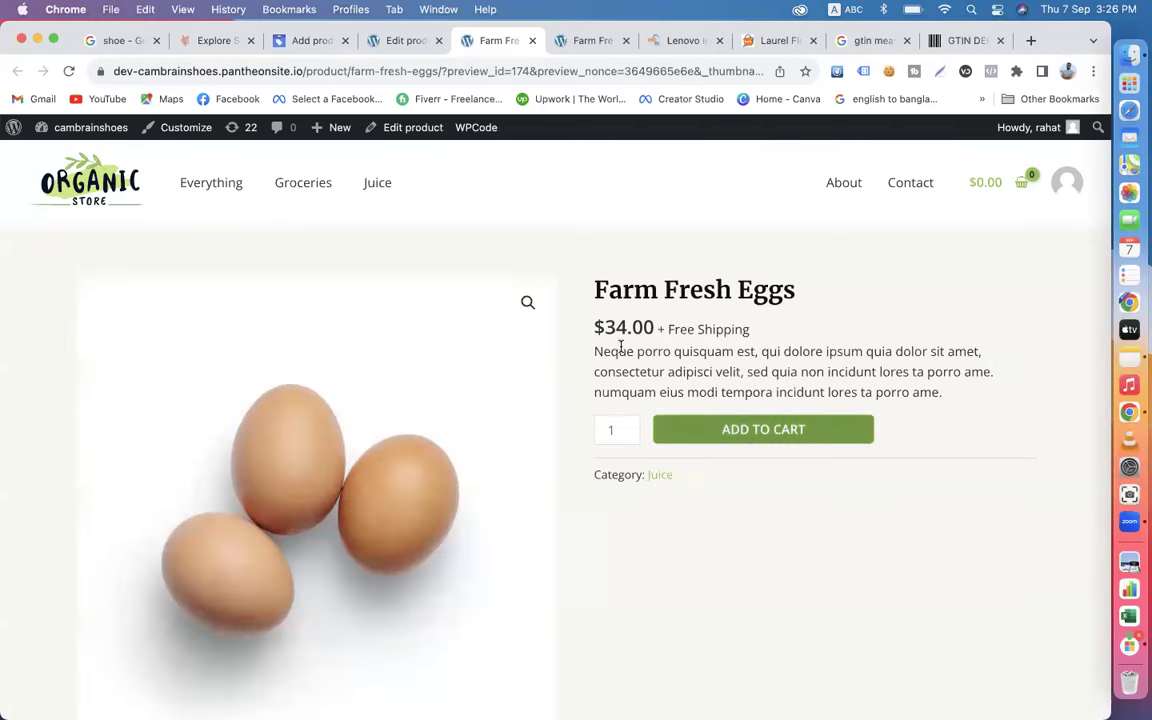
scroll(627, 527, down, 5)
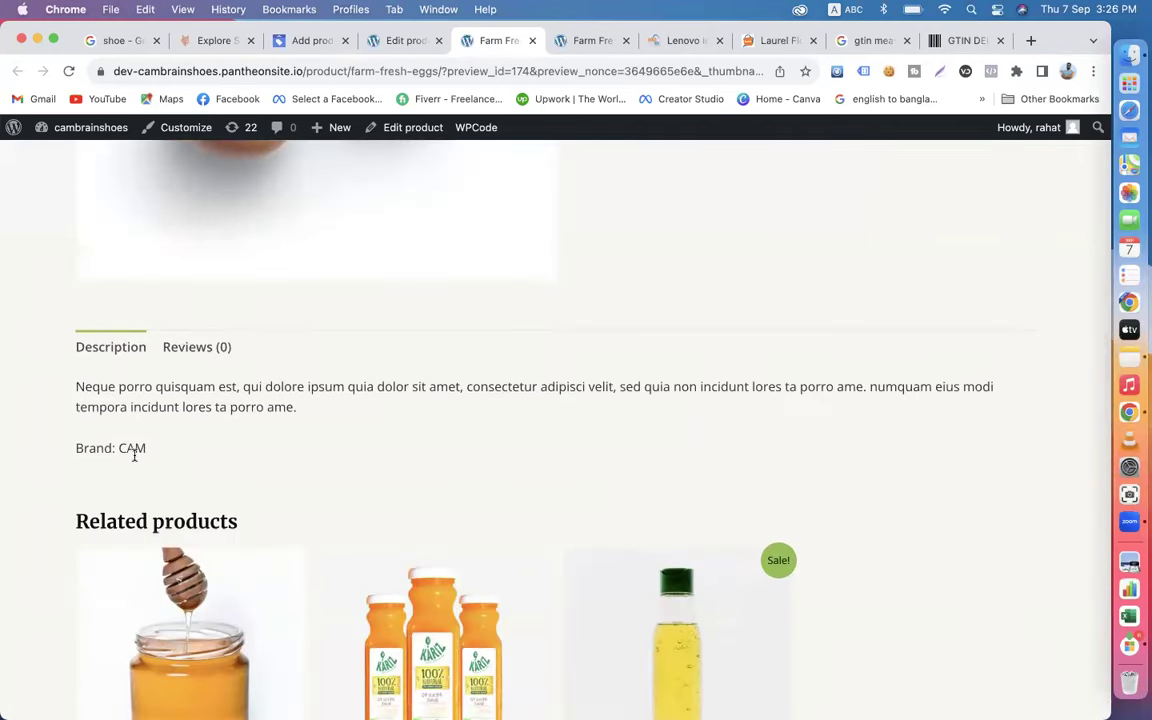
scroll(722, 375, up, 5)
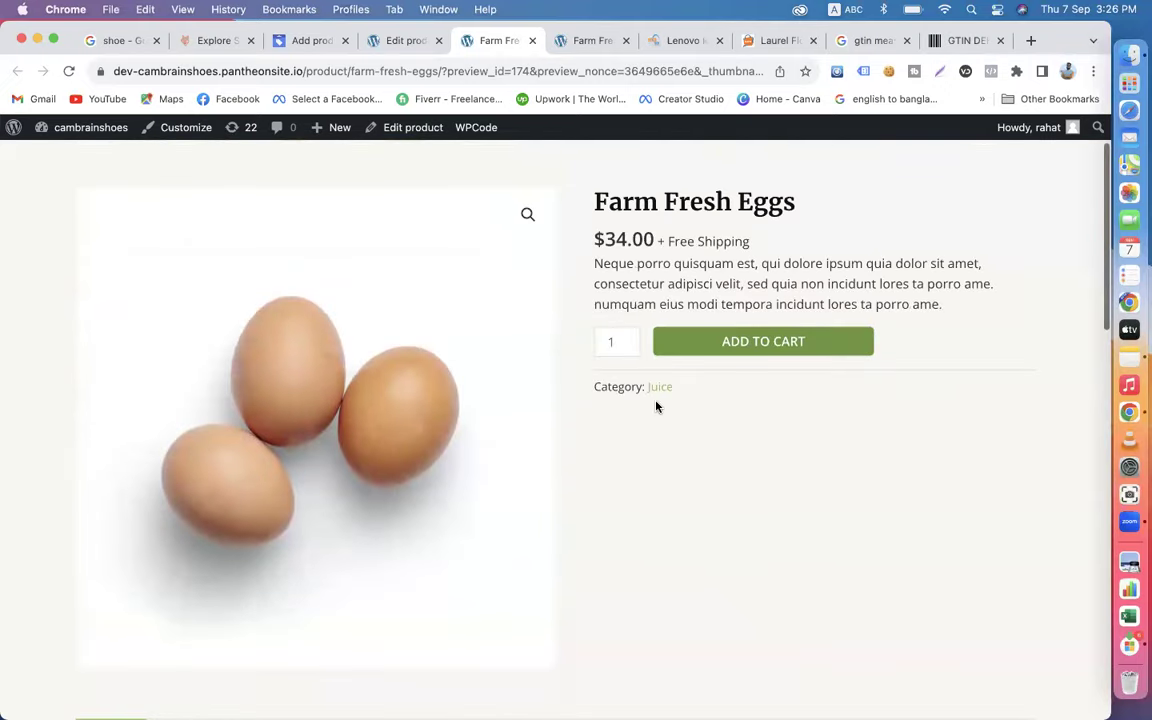
Return to the Farm Fresh Eggs edit page, recheck the product data and short description, and update the published product.
click(400, 41)
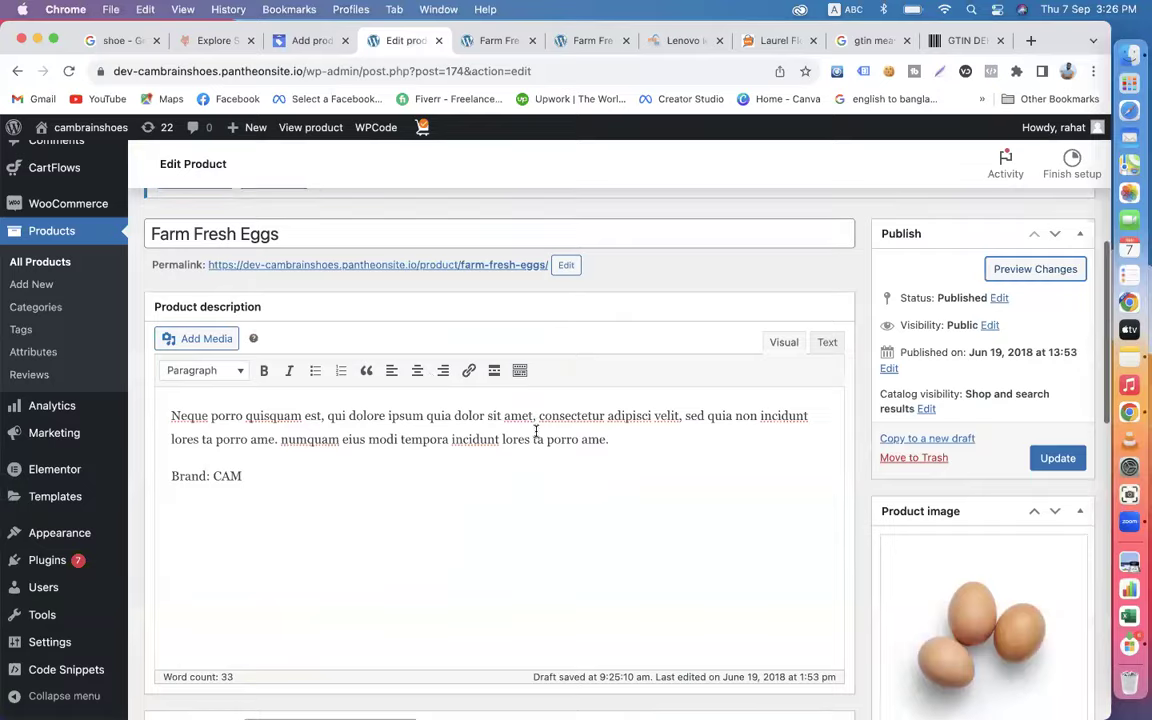
scroll(532, 432, down, 5)
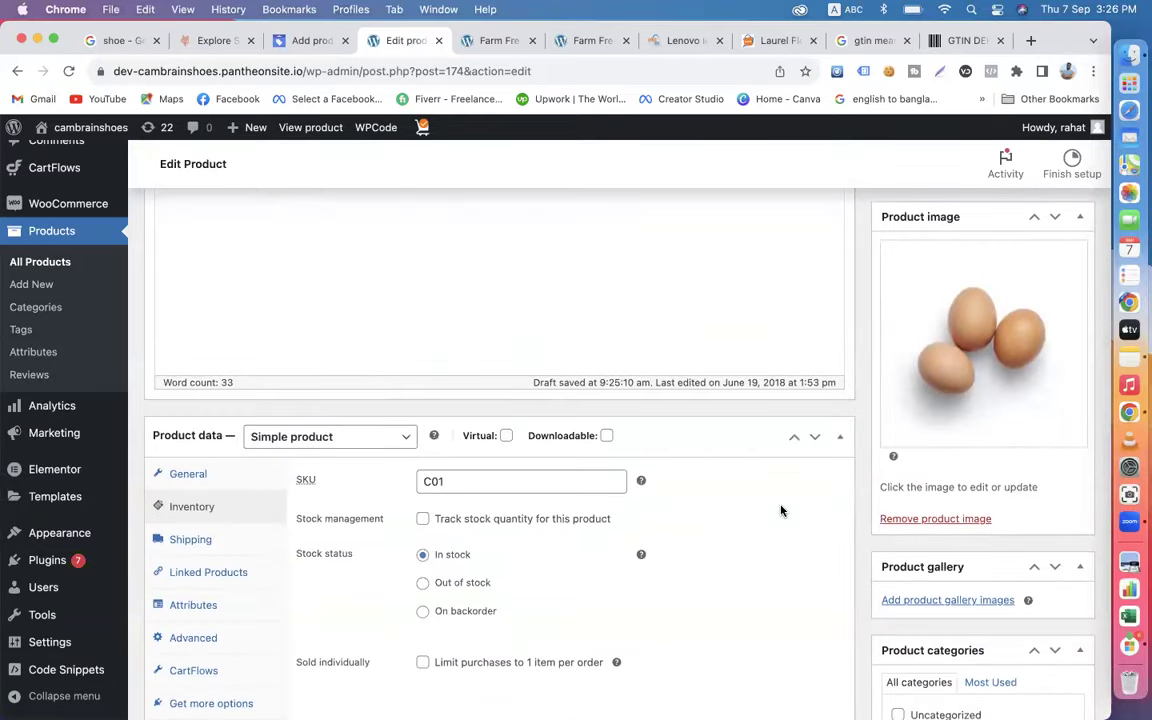
scroll(781, 511, down, 7)
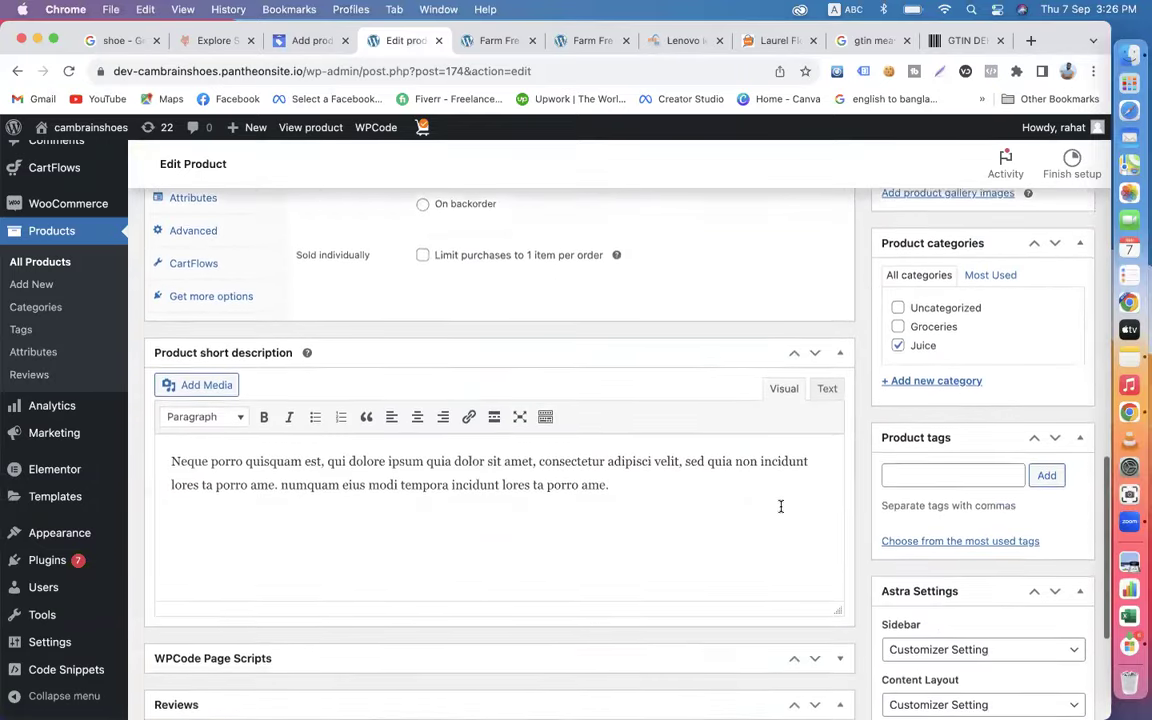
scroll(781, 506, down, 3)
scroll(782, 509, up, 8)
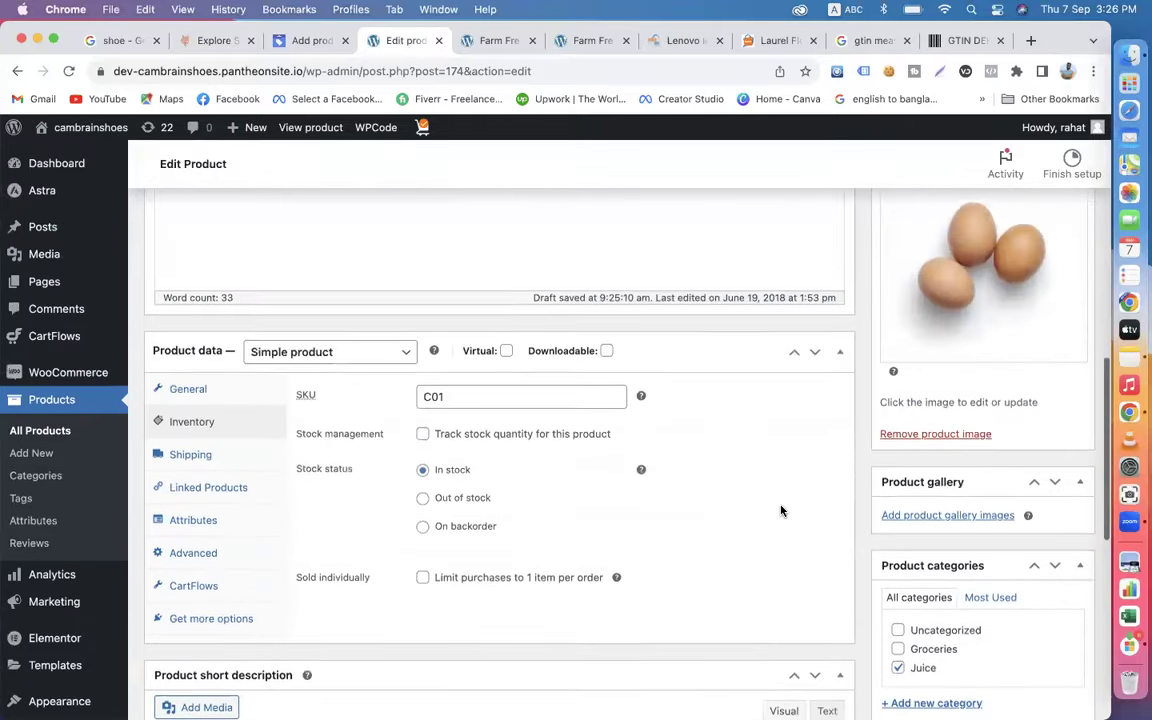
scroll(780, 505, up, 5)
click(1057, 370)
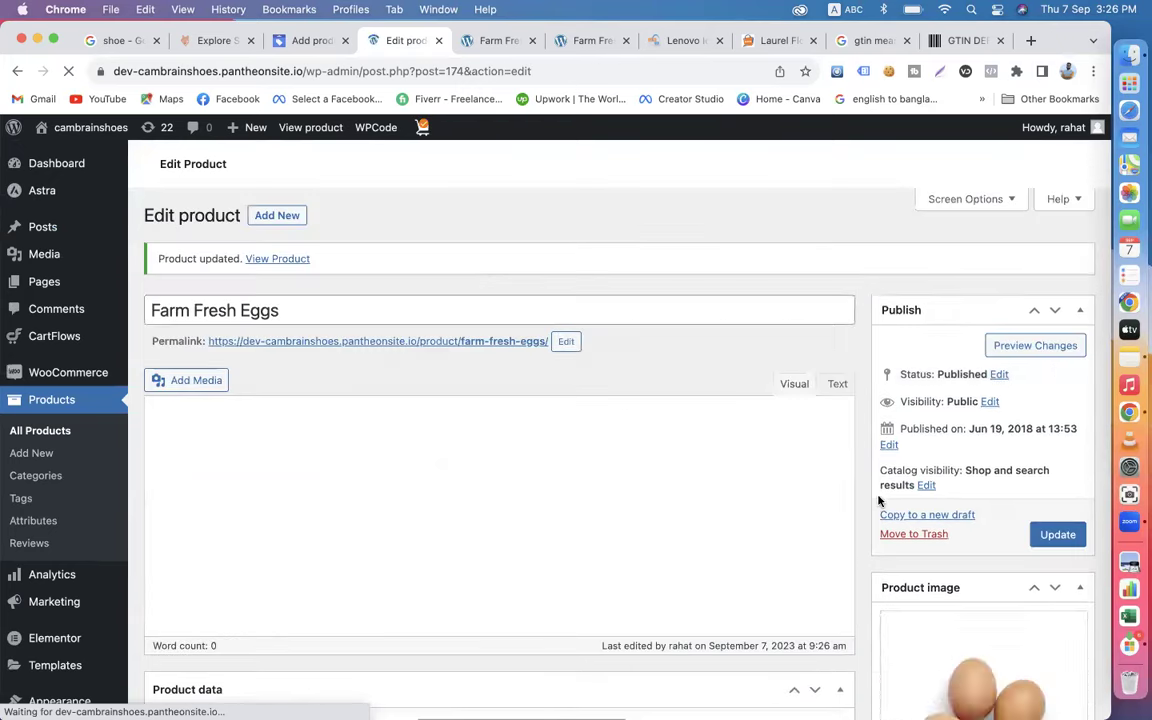
Review the updated Farm Fresh Eggs edit page, covering the description, prices, inventory, short description and Astra settings.
scroll(882, 515, down, 5)
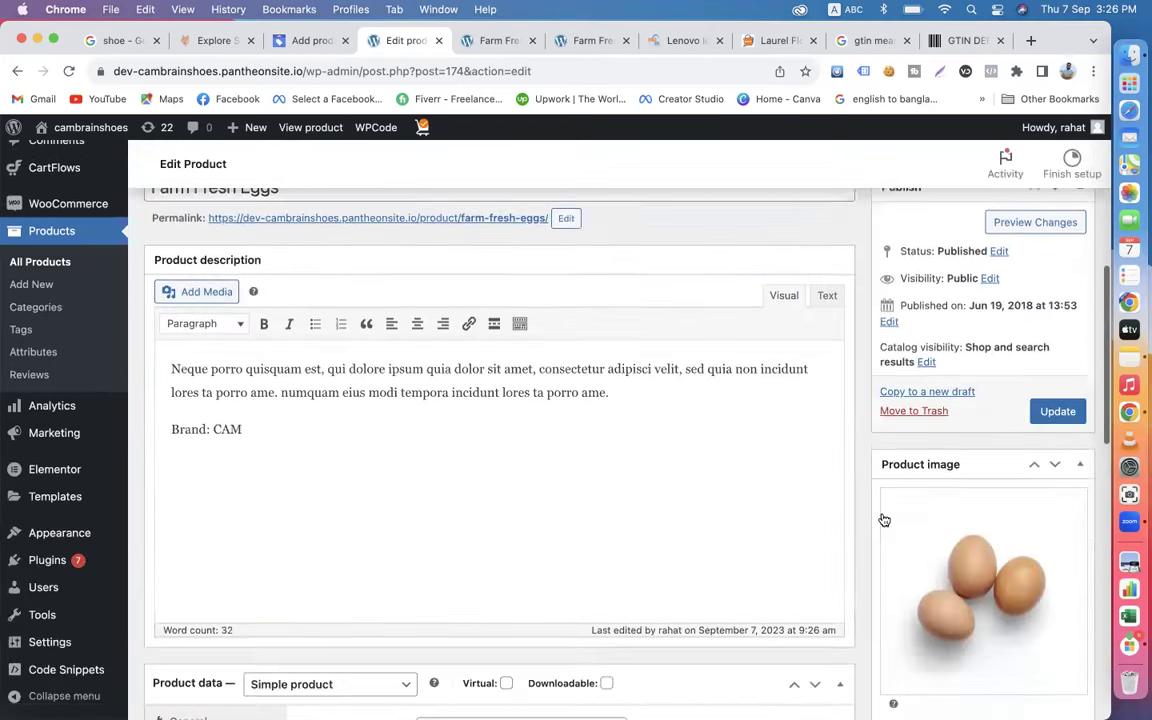
scroll(884, 520, down, 5)
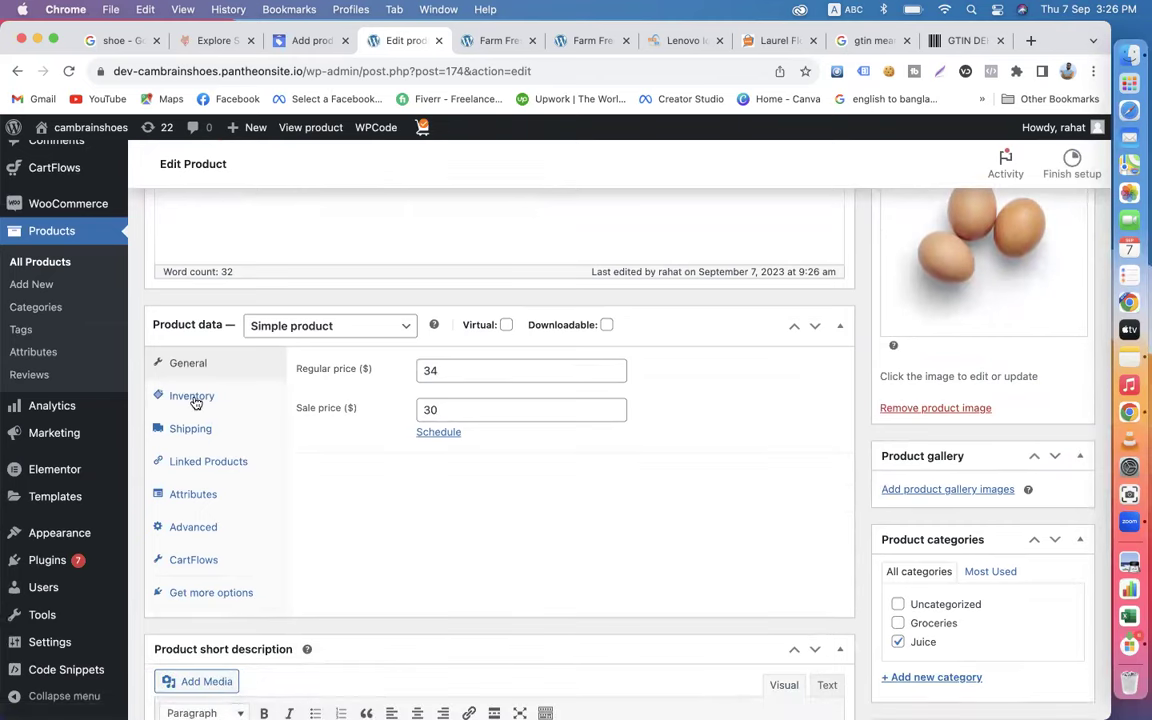
click(194, 400)
scroll(836, 479, down, 5)
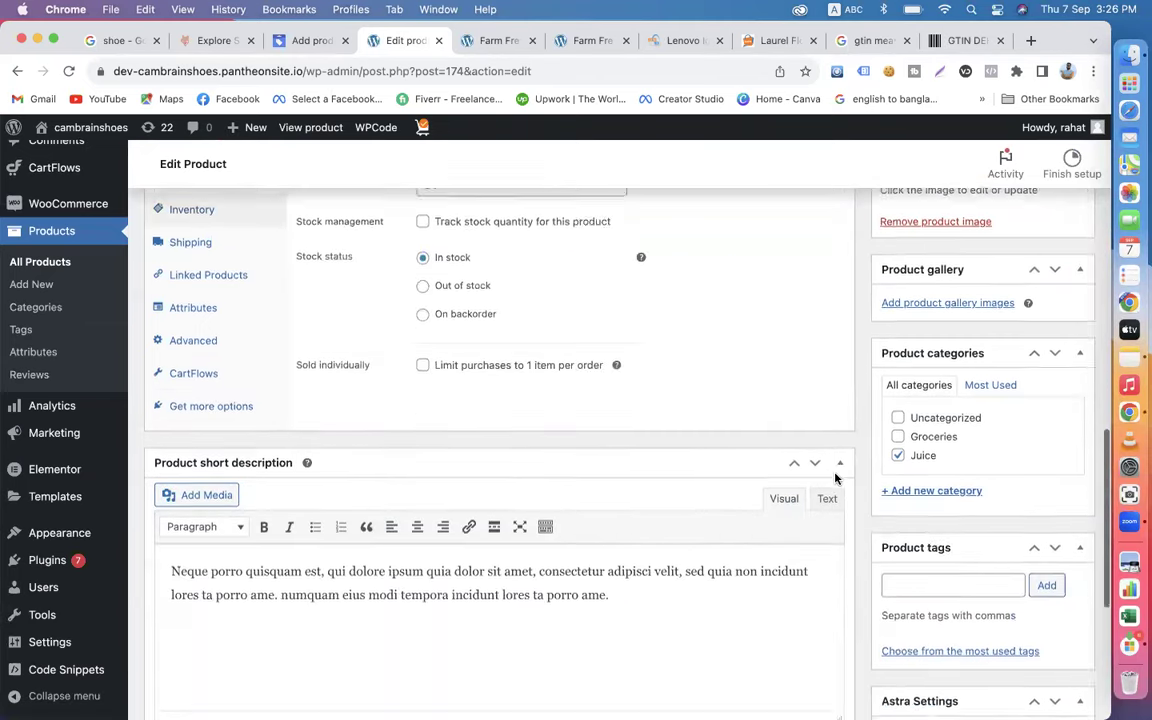
scroll(815, 402, up, 2)
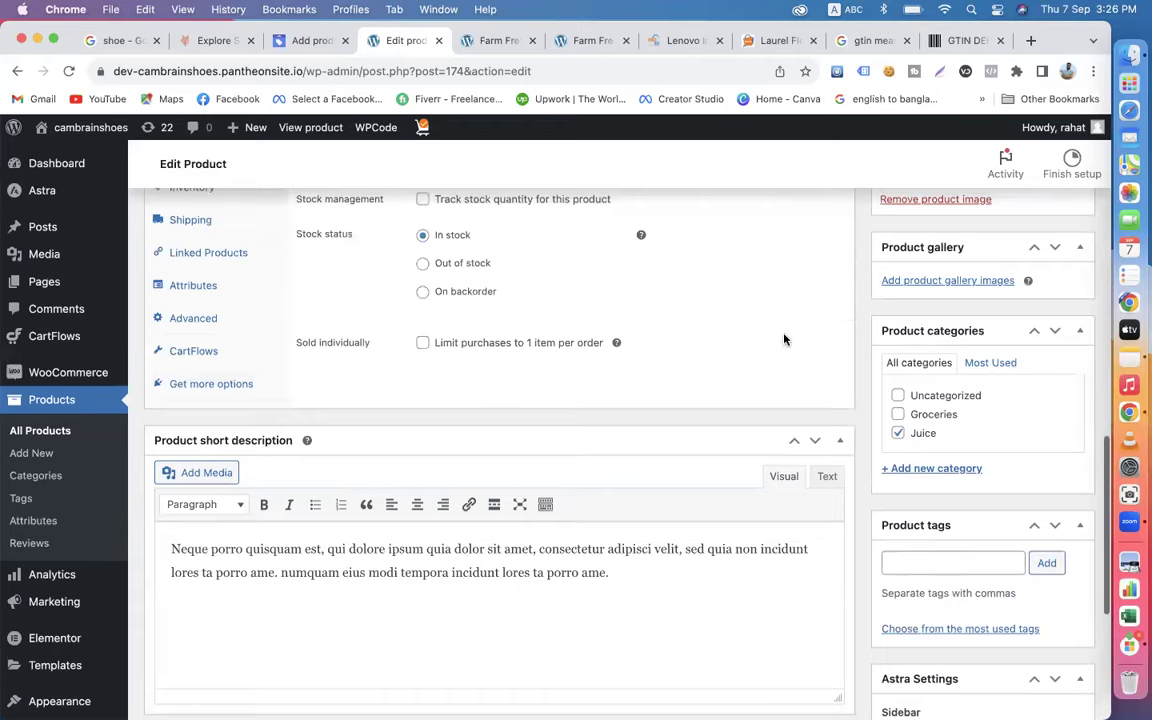
scroll(779, 350, down, 5)
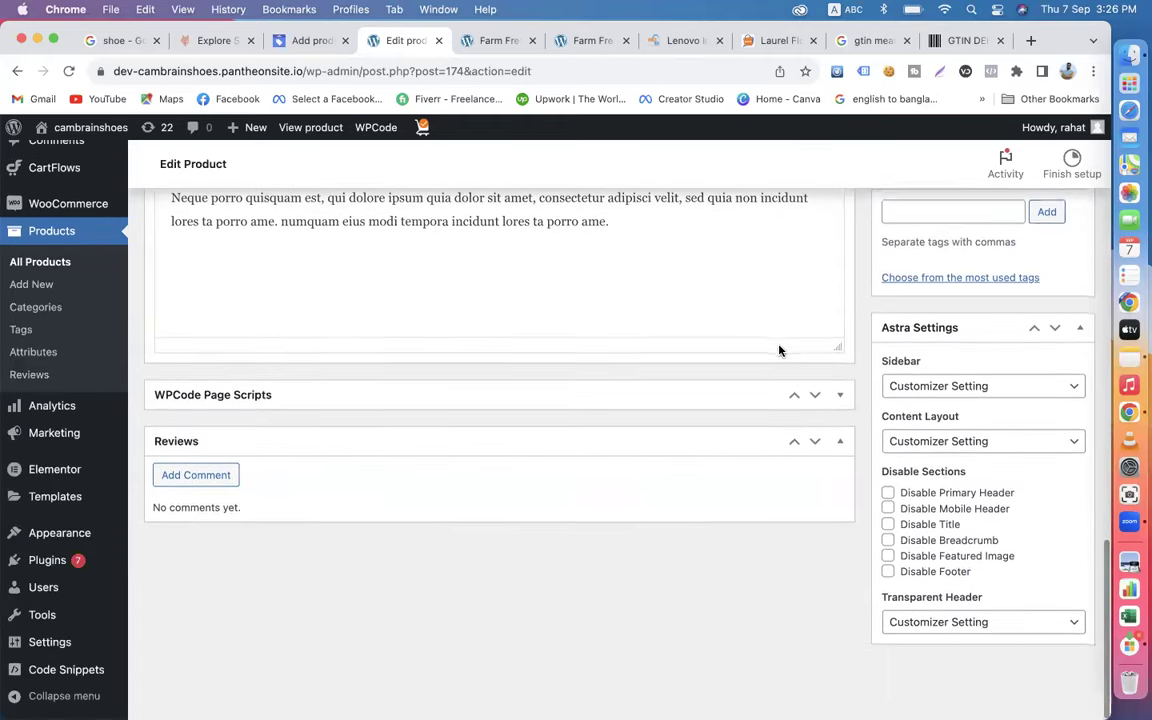
scroll(779, 348, up, 10)
scroll(779, 348, up, 2)
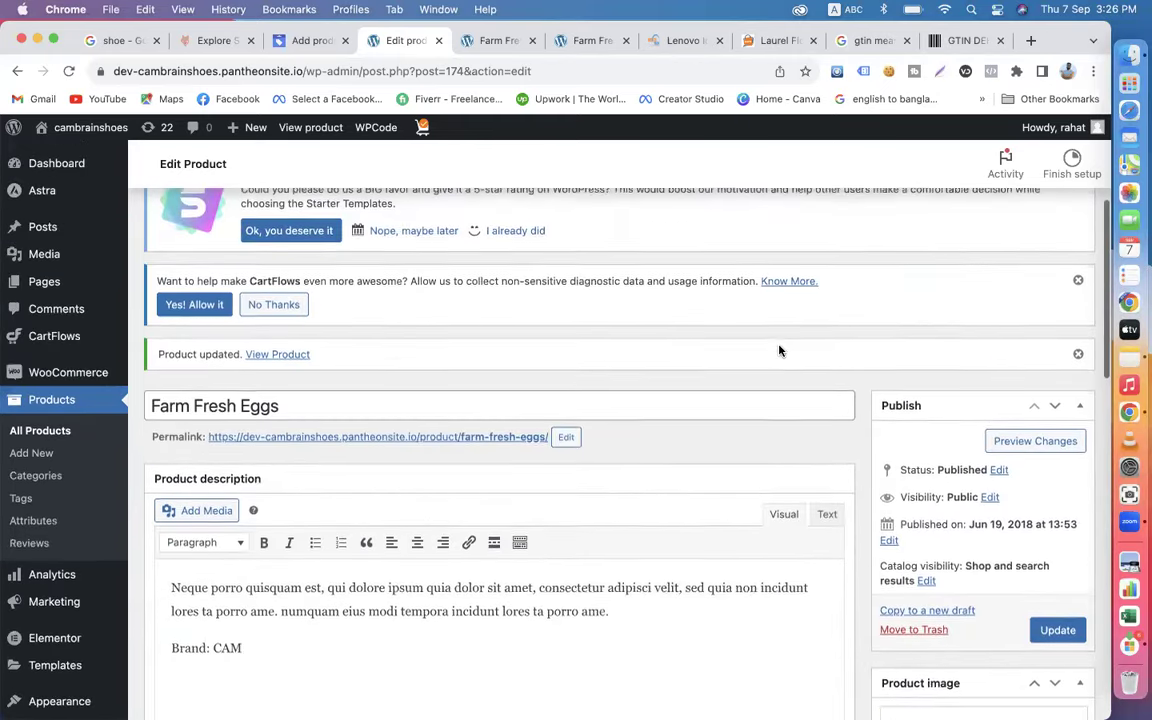
Look through the Finish setup checklist and its suggested next tasks, and close it.
click(1060, 178)
scroll(1033, 502, down, 3)
scroll(1033, 502, down, 2)
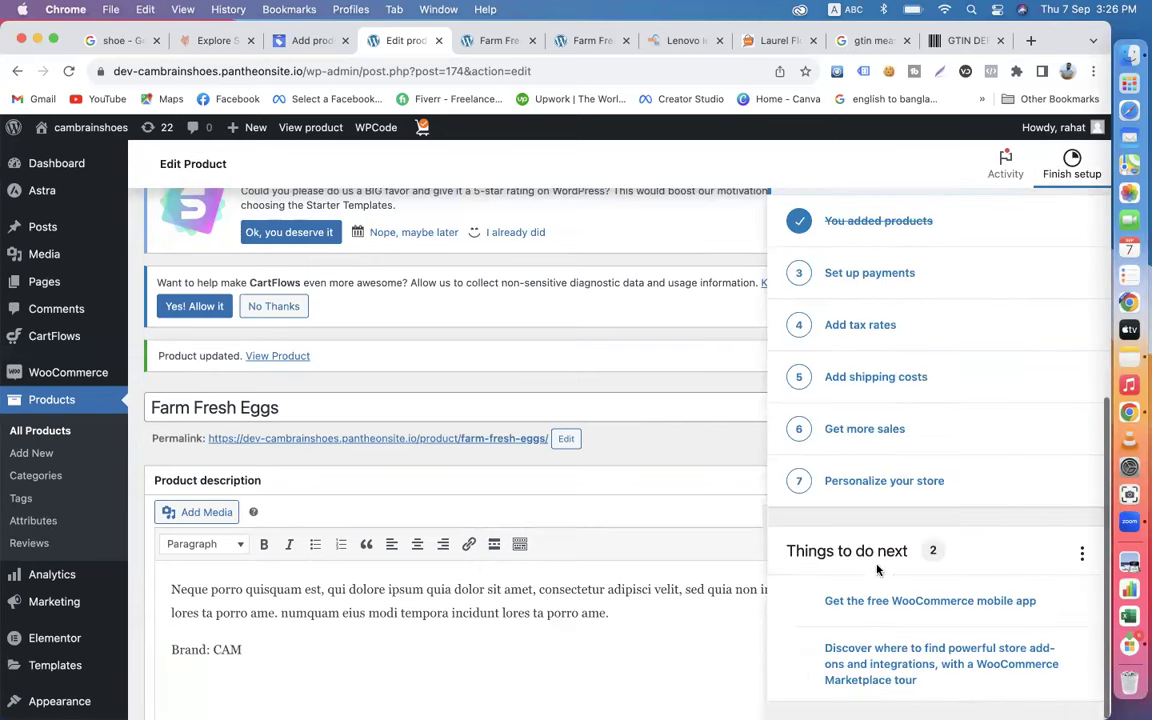
scroll(777, 460, down, 5)
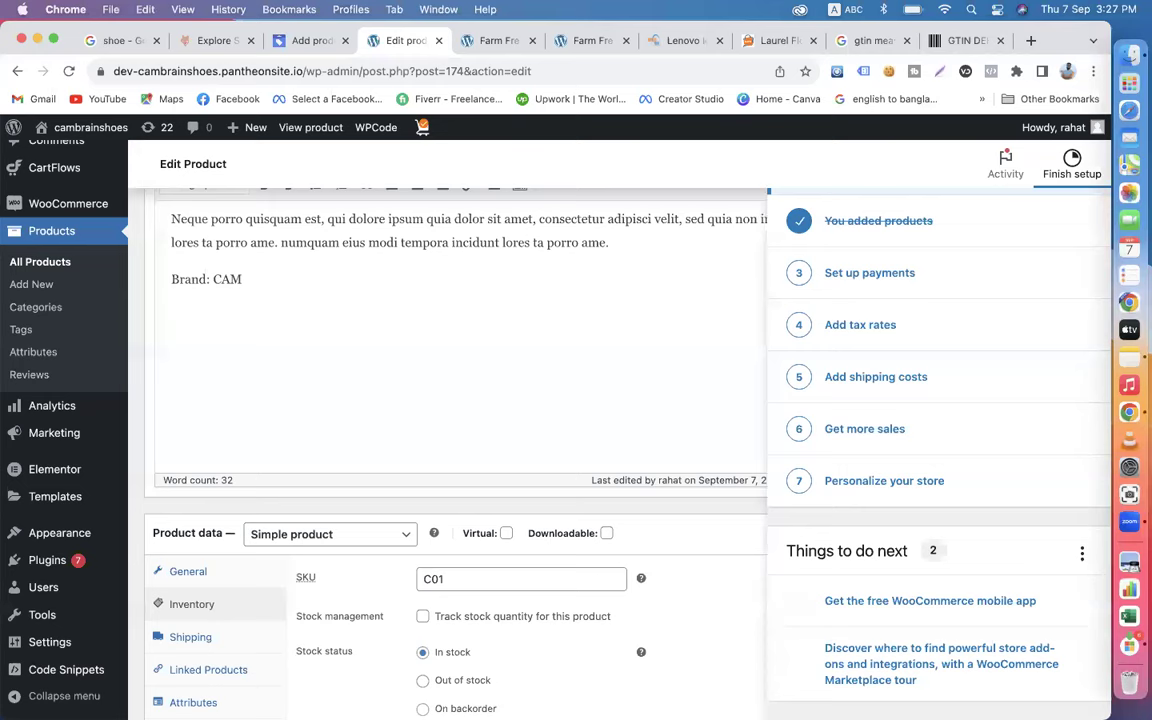
scroll(890, 604, up, 5)
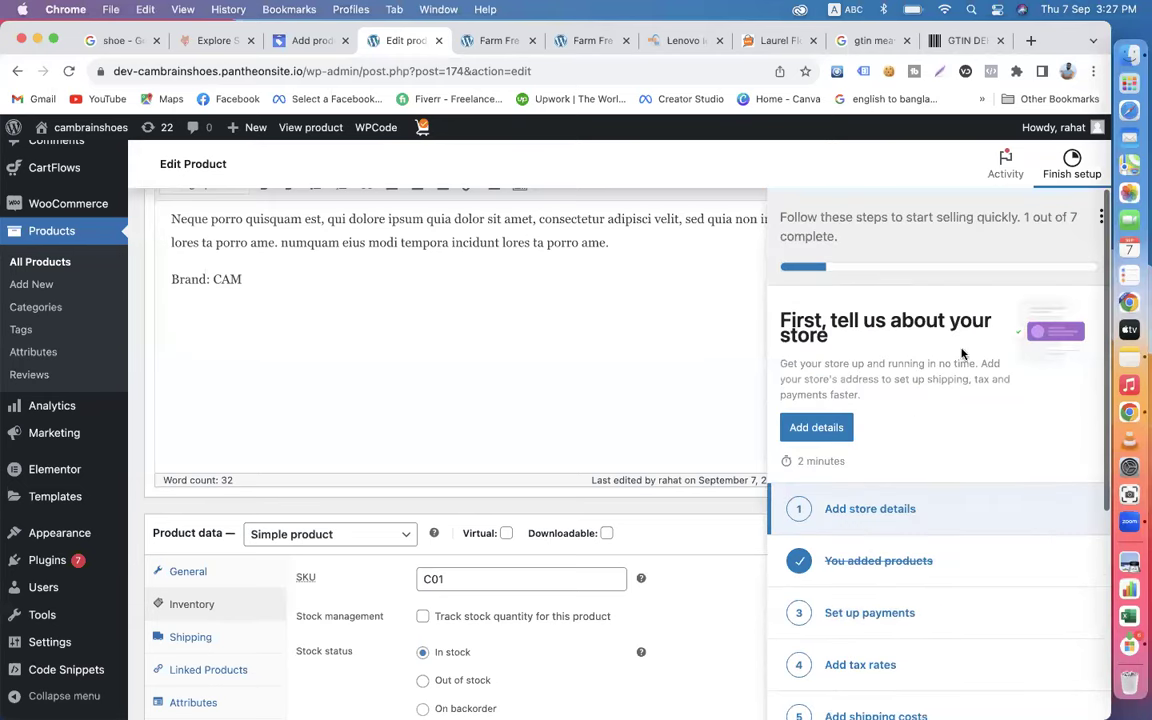
click(1070, 165)
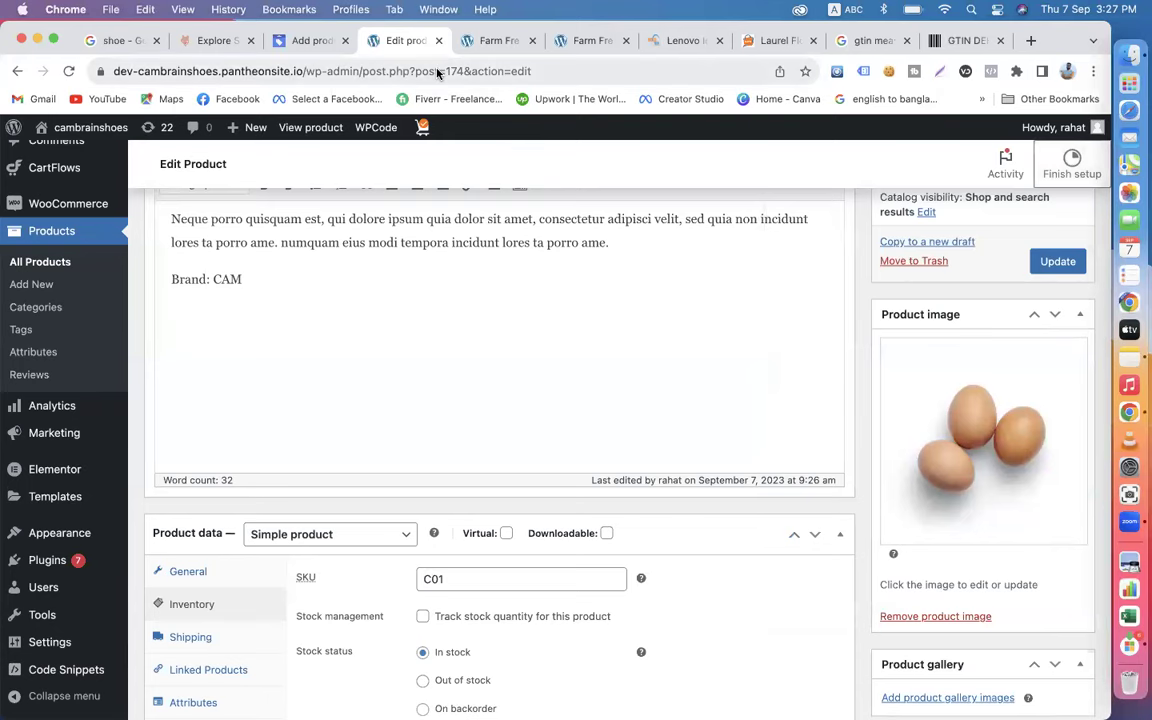
Reload the Farm Fresh Eggs preview page and check its sale price, SKU, category and brand line.
click(476, 44)
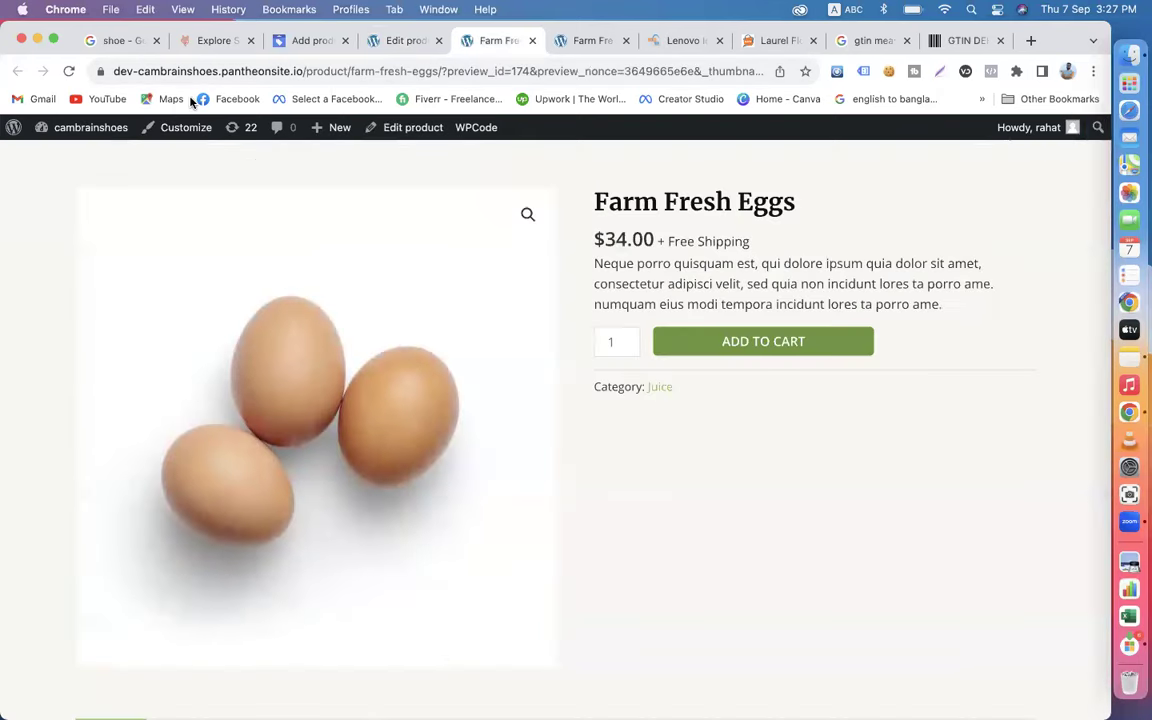
click(72, 72)
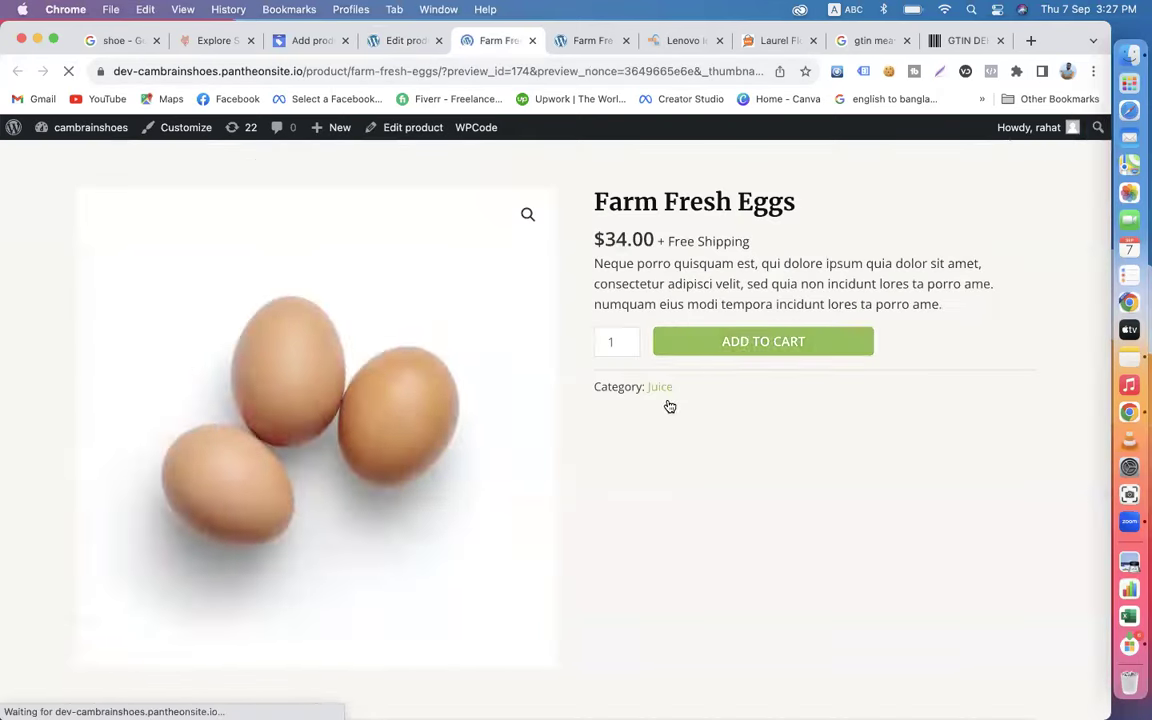
drag(597, 386, 632, 381)
drag(725, 393, 722, 244)
scroll(836, 406, down, 5)
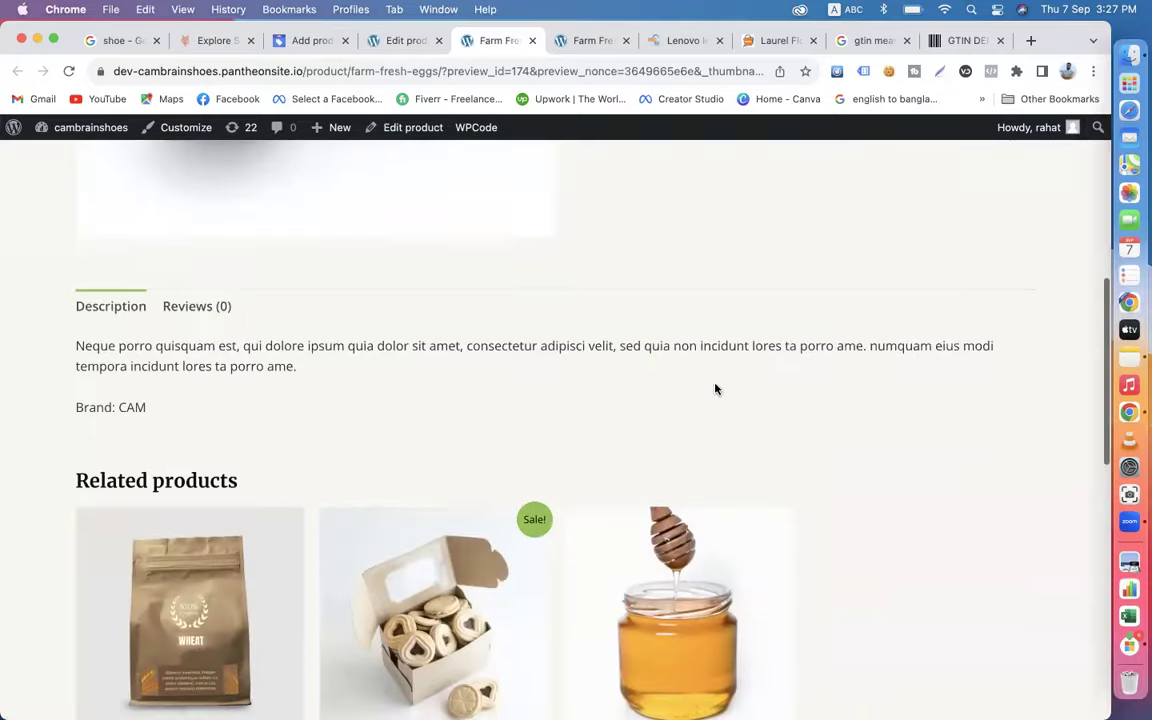
scroll(563, 435, up, 5)
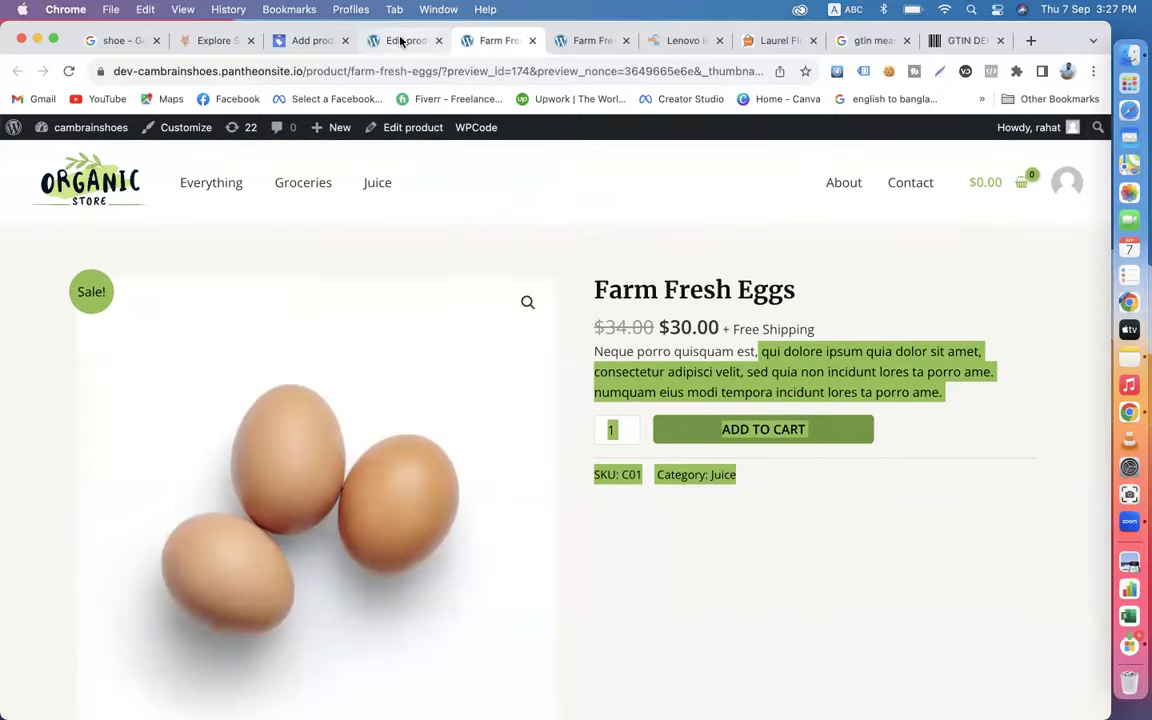
Close the product edit page and the duplicate Farm Fresh Eggs page, keeping the refreshed preview open.
click(400, 40)
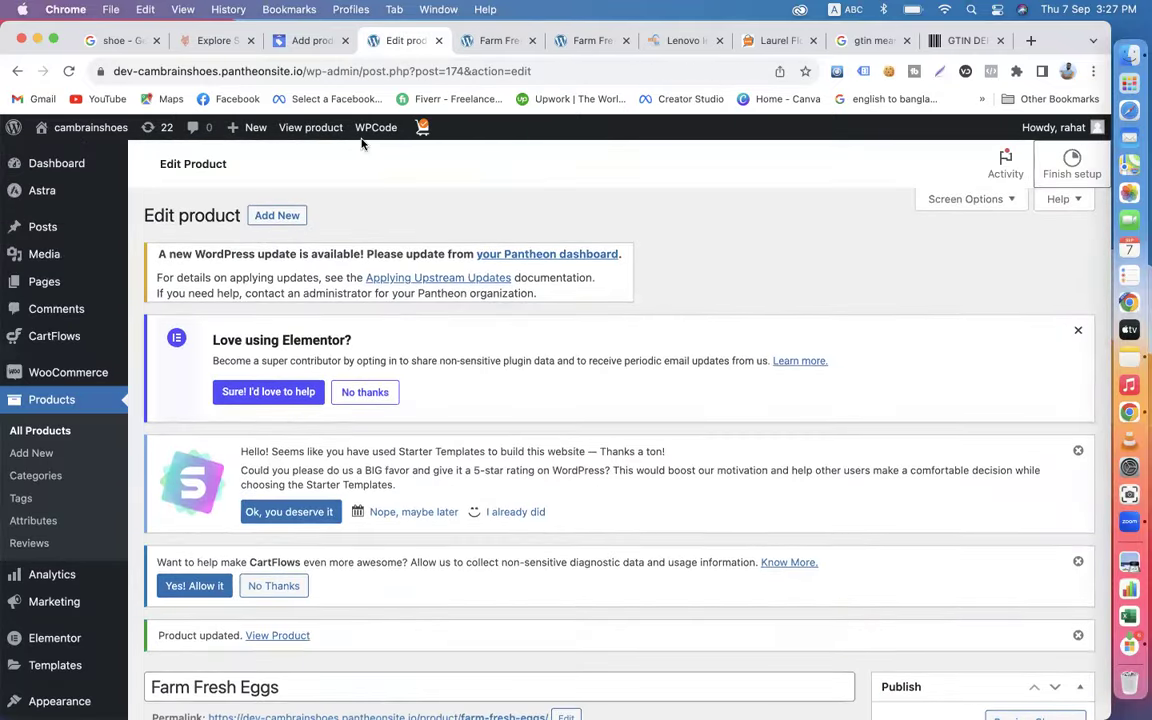
click(438, 41)
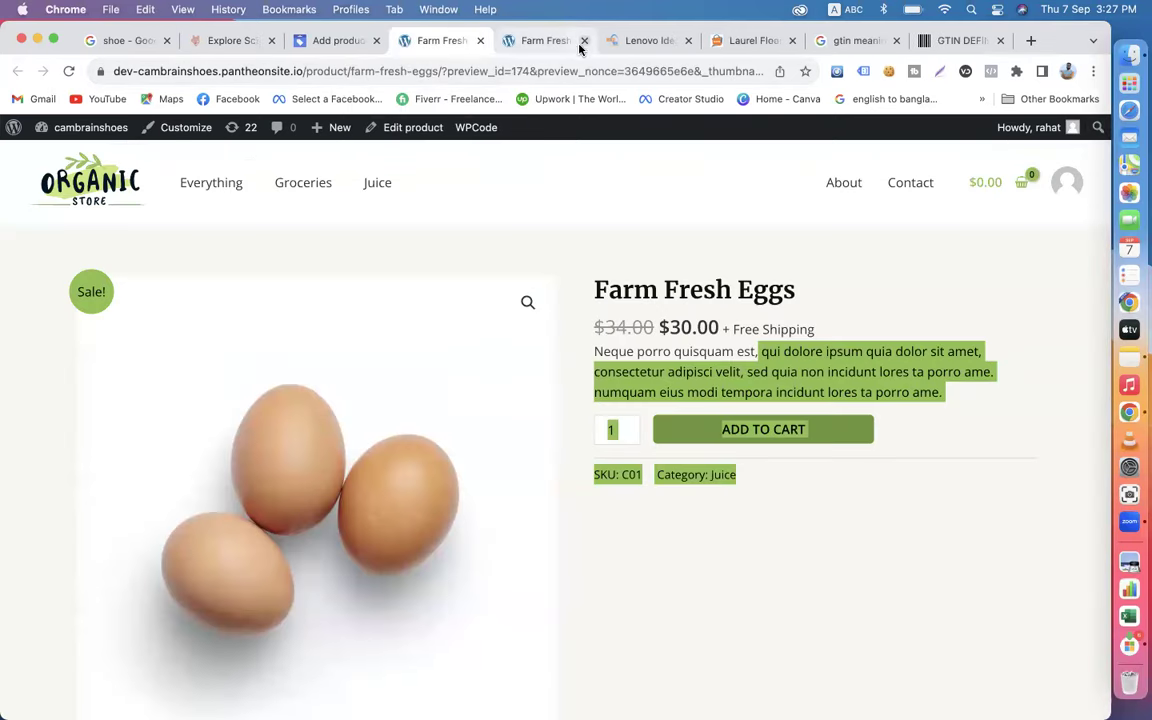
click(584, 41)
click(600, 245)
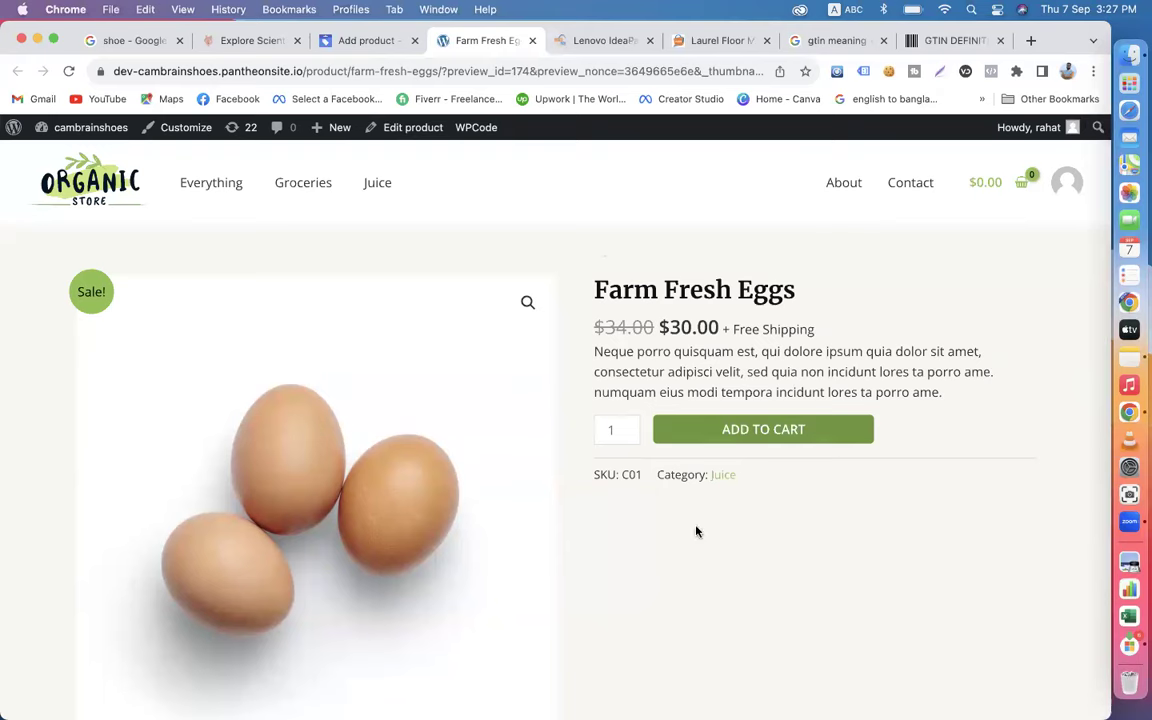
Look over the whole Farm Fresh Eggs product page and compare it with the product data fields Merchant Center asks for.
scroll(716, 540, down, 15)
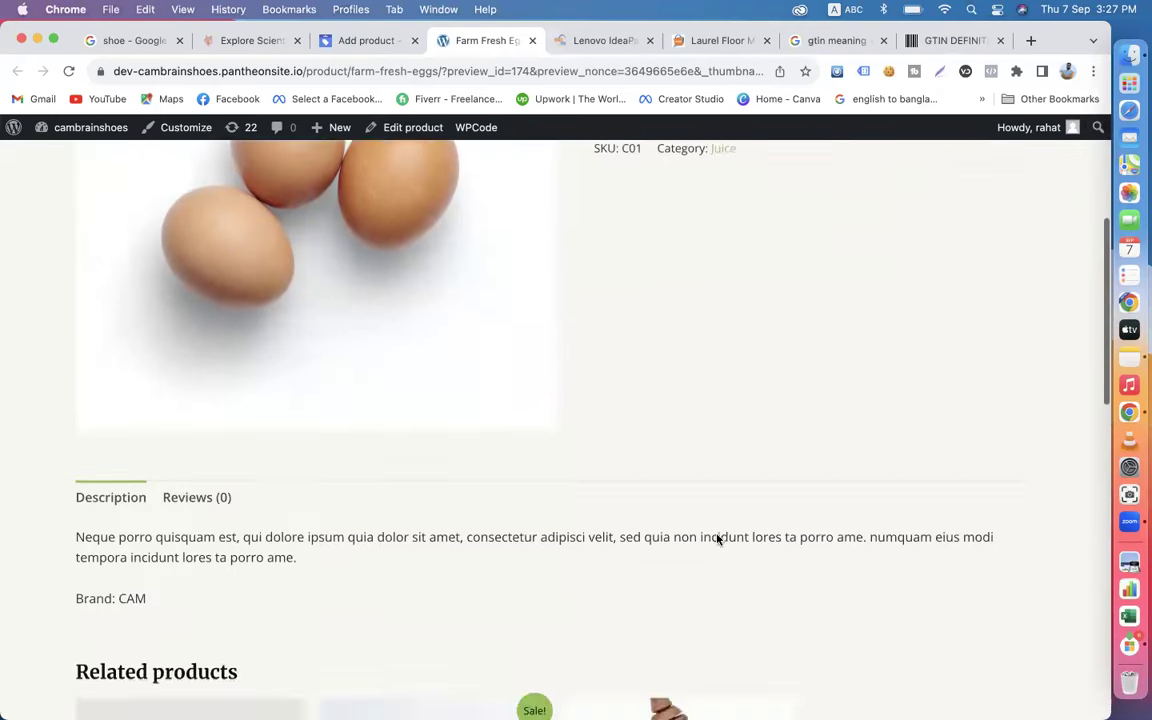
scroll(716, 540, down, 1)
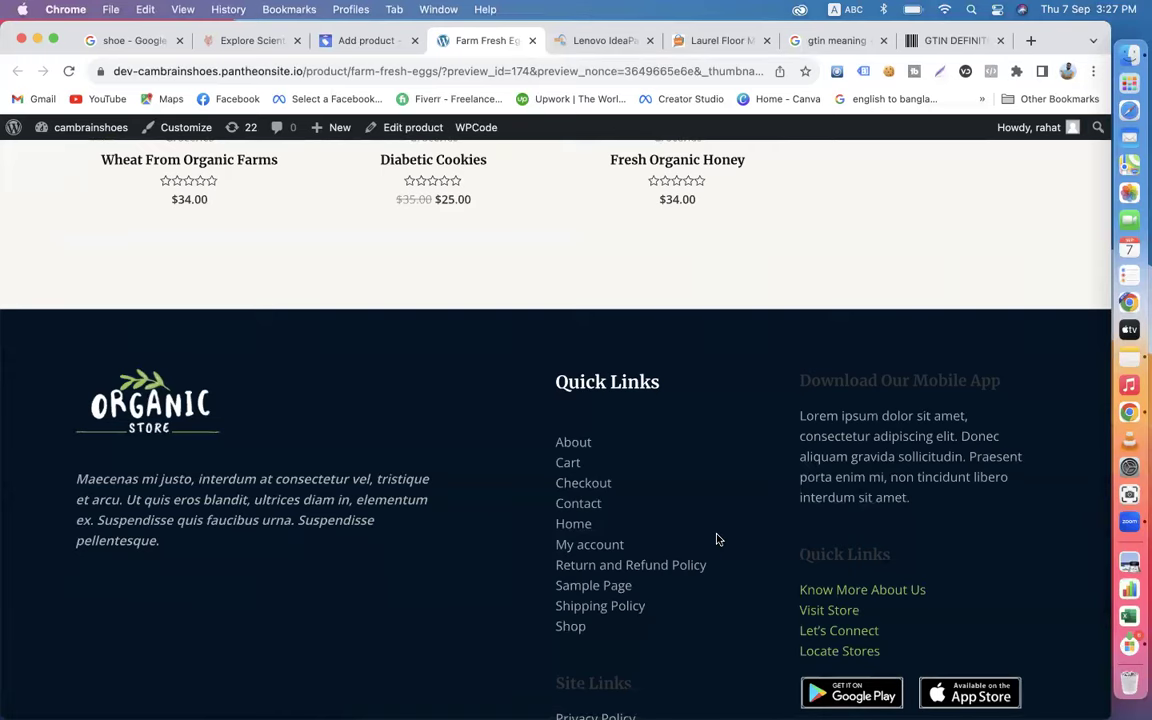
scroll(716, 540, up, 15)
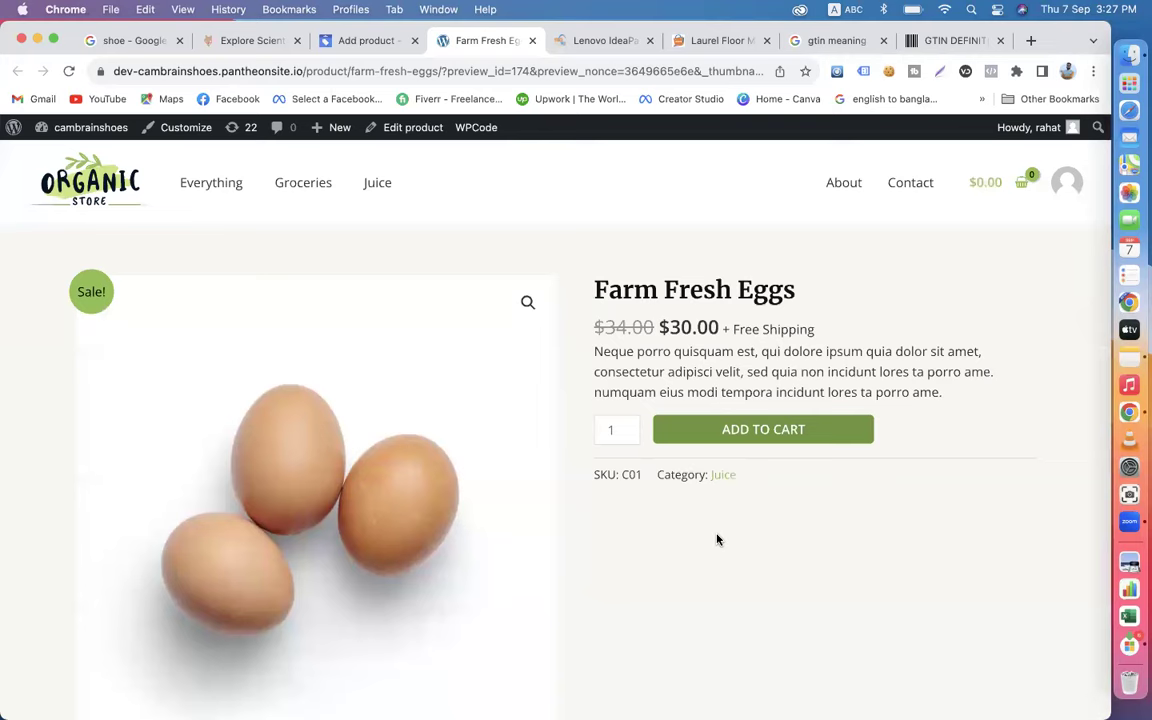
click(345, 41)
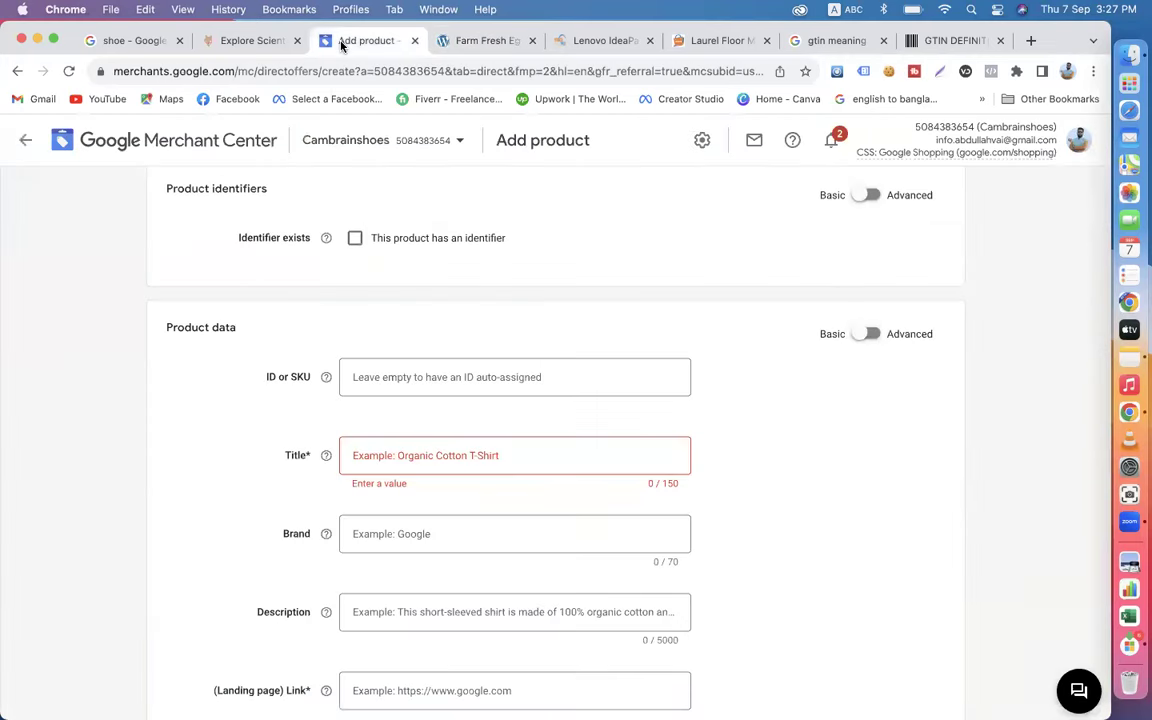
click(466, 42)
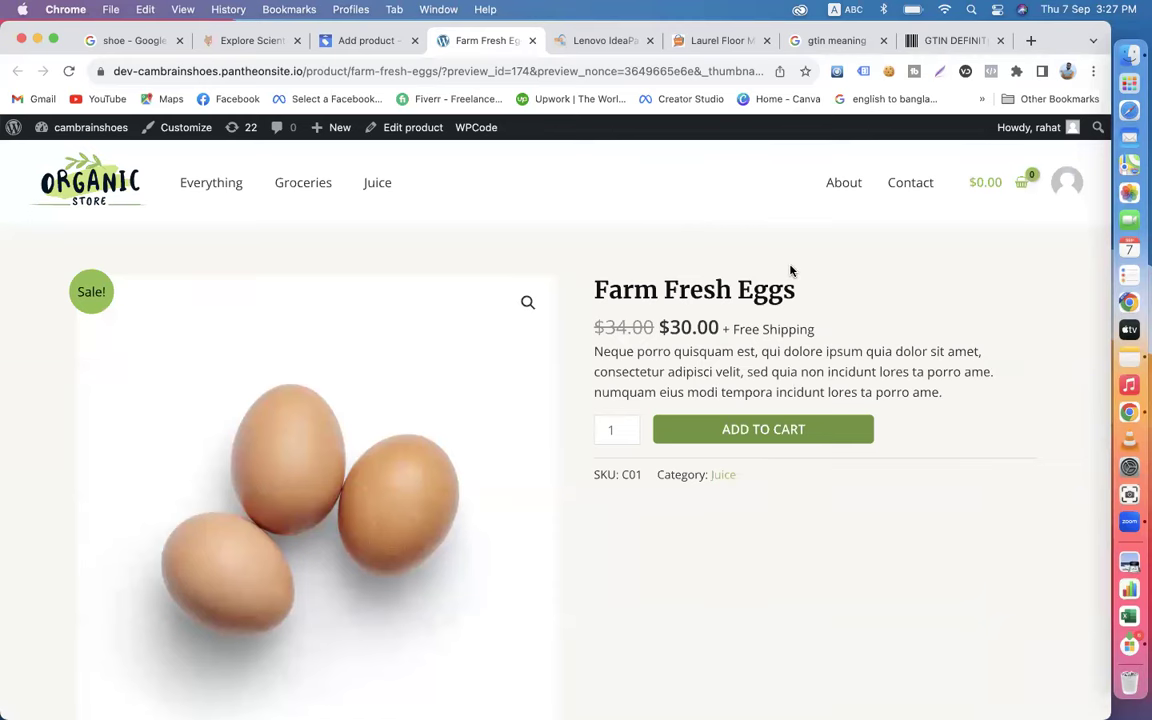
scroll(758, 485, down, 3)
scroll(740, 465, up, 3)
scroll(715, 486, down, 10)
scroll(670, 340, up, 12)
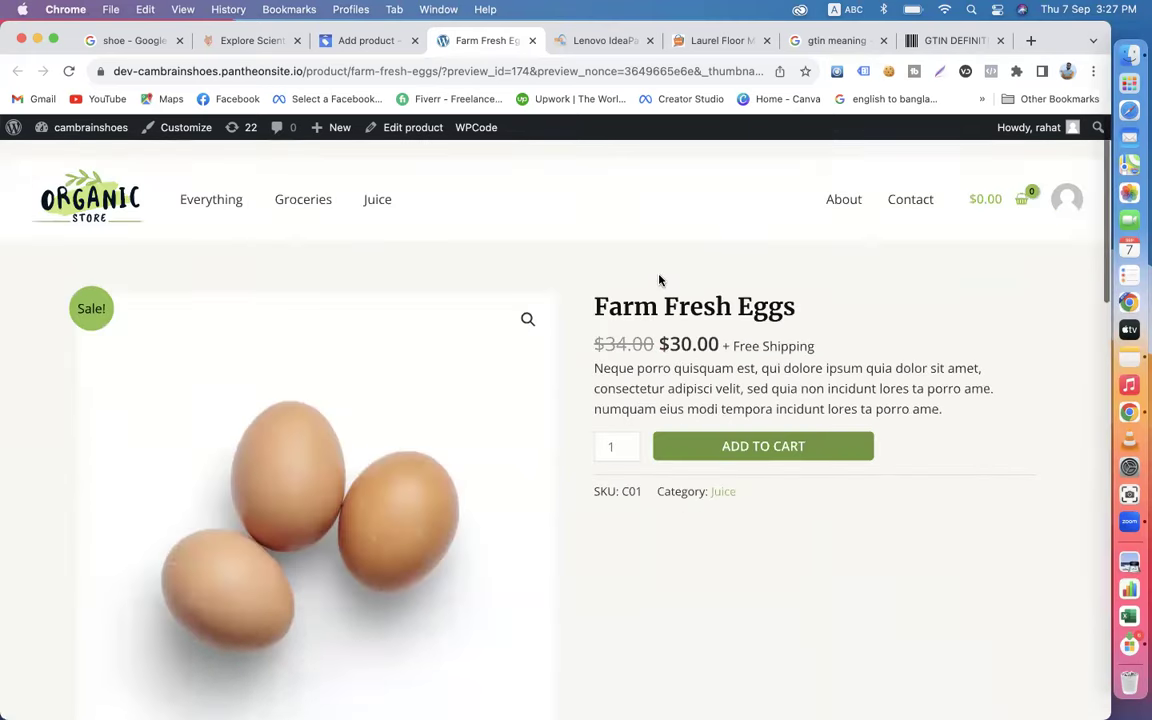
Copy the SKU C01 from the Farm Fresh Eggs page into the ID or SKU of the Merchant Center product.
click(341, 40)
scroll(437, 288, up, 5)
scroll(427, 380, down, 2)
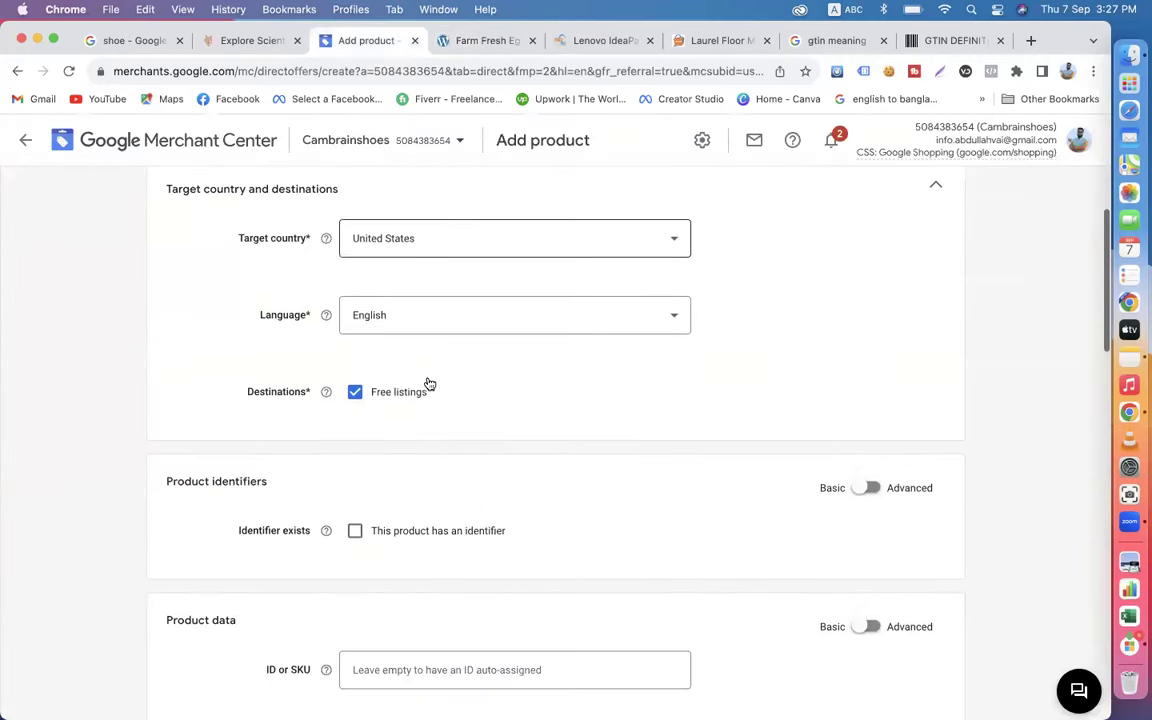
scroll(420, 360, up, 2)
scroll(430, 450, down, 5)
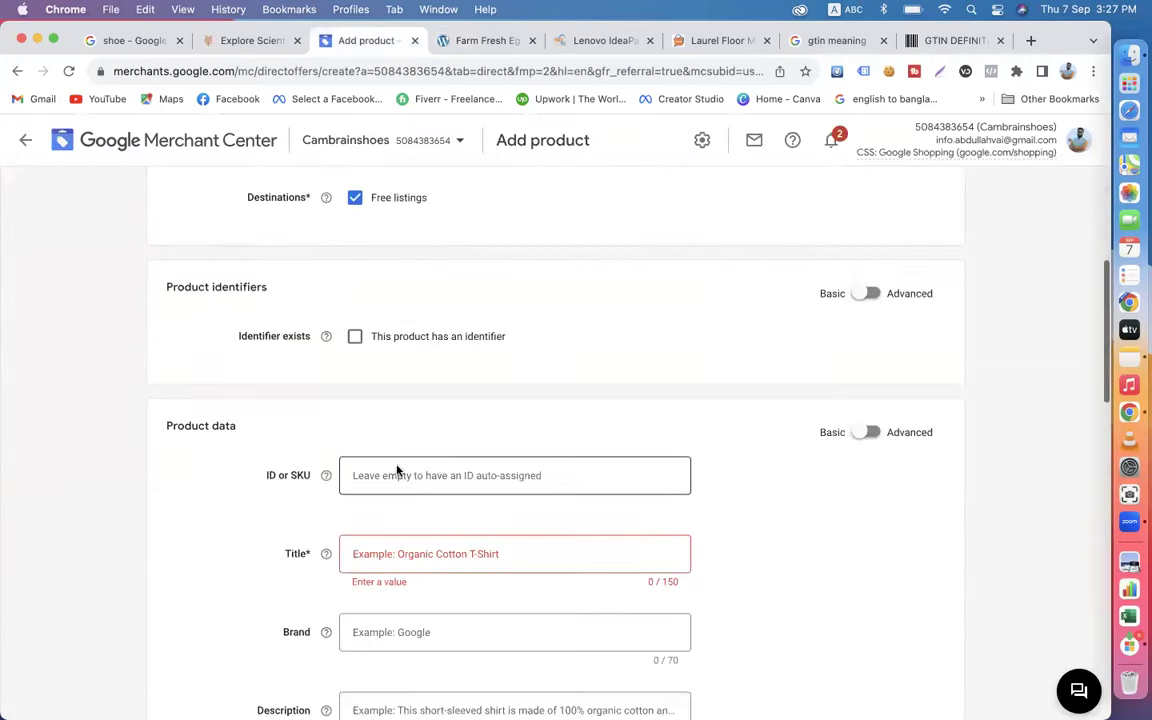
click(397, 473)
click(456, 42)
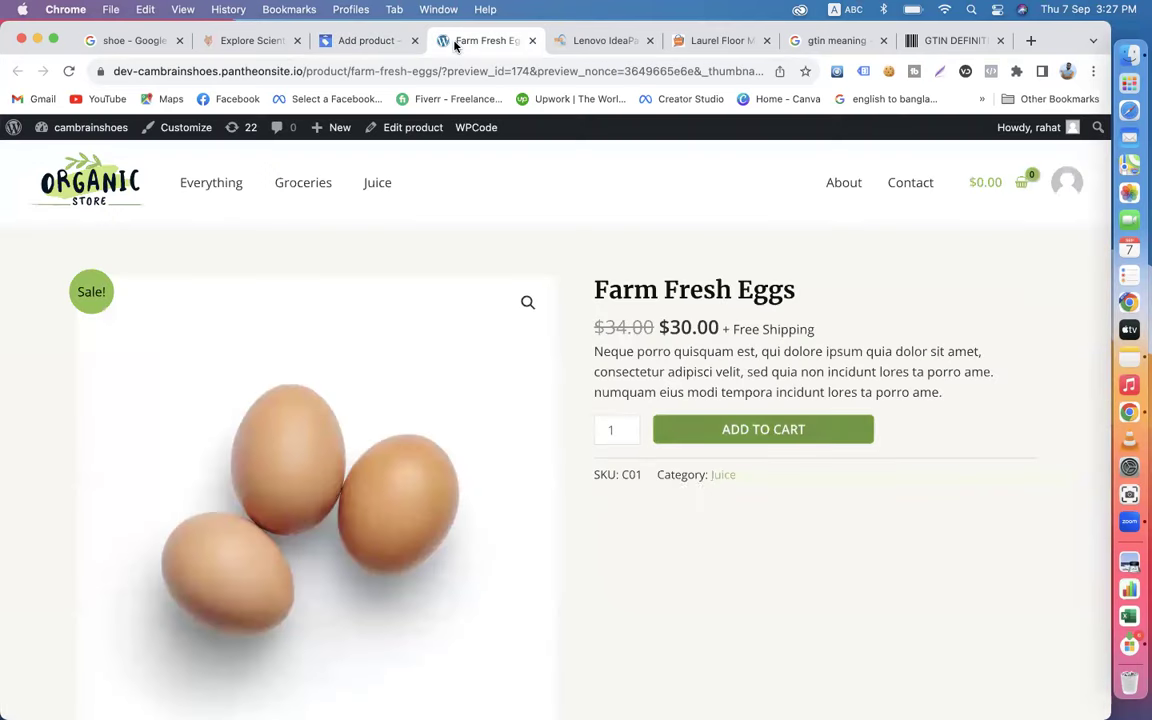
drag(624, 474, 643, 478)
key(super+c)
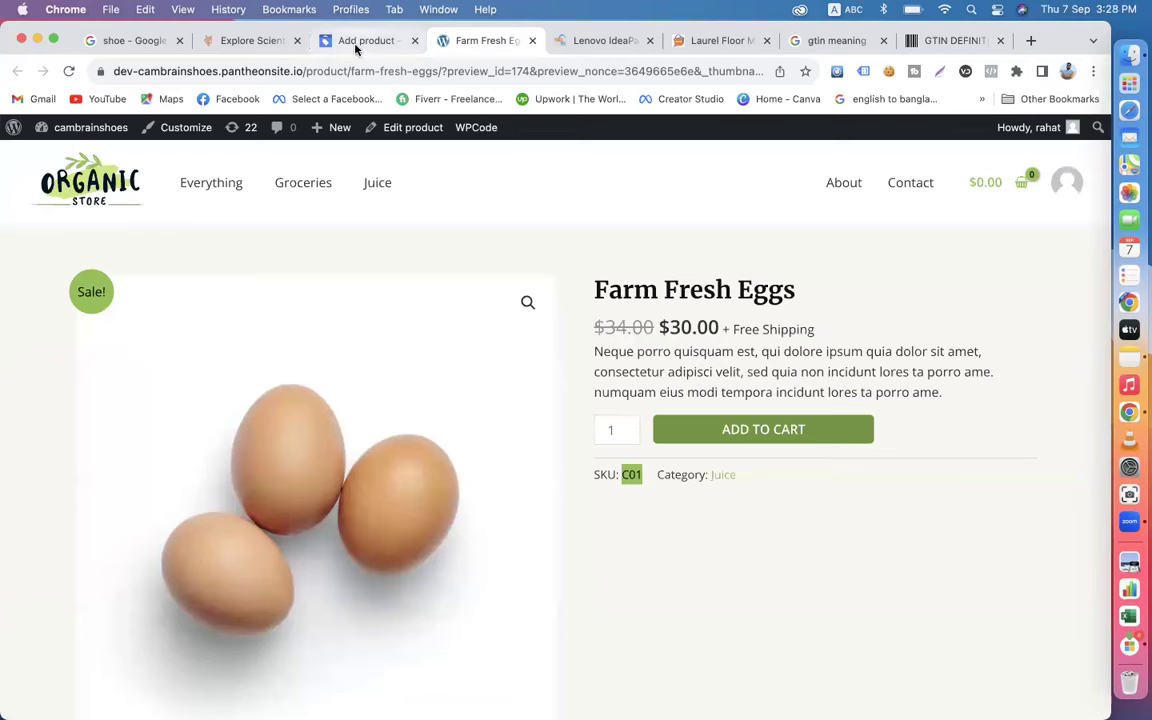
click(355, 42)
key(super+v)
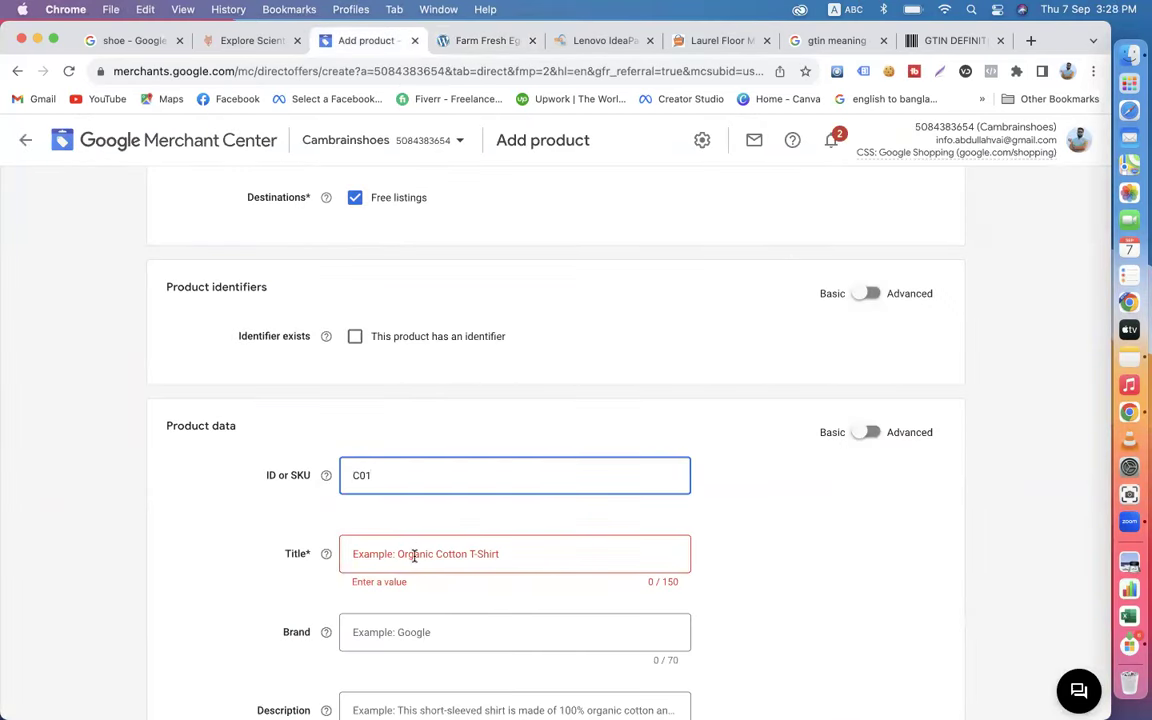
Copy the product name from the store page and set the Merchant Center title to Farm Fresh Eggs.
click(480, 41)
drag(818, 288, 597, 282)
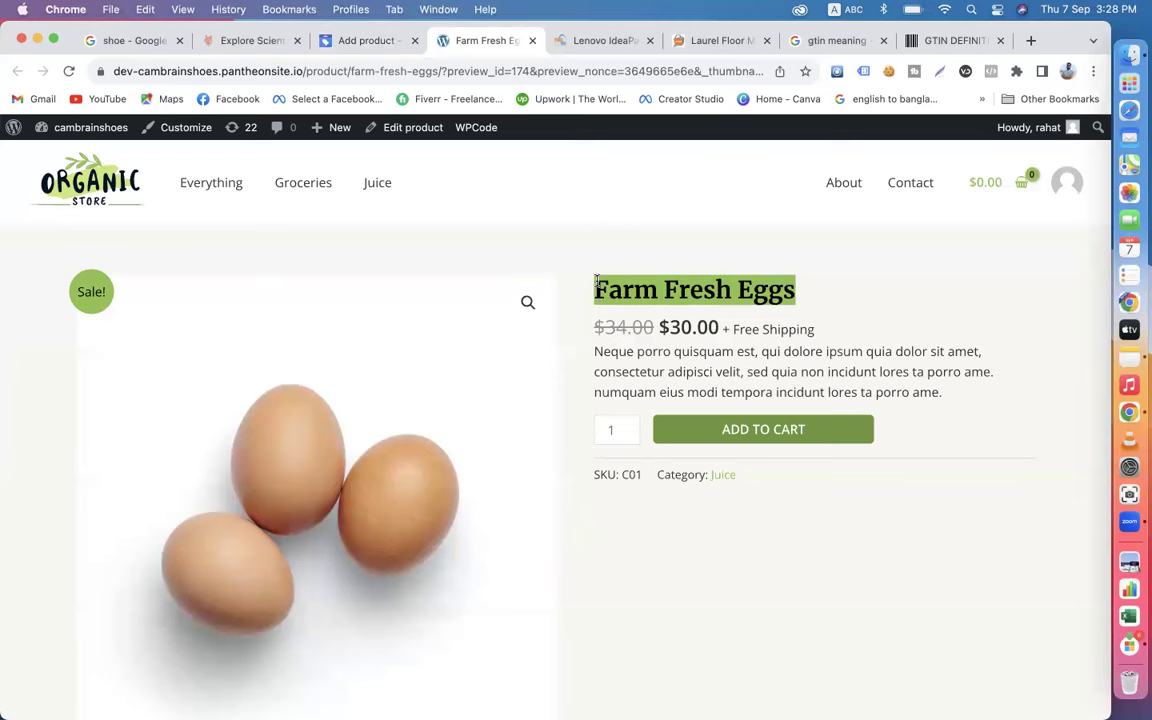
click(69, 71)
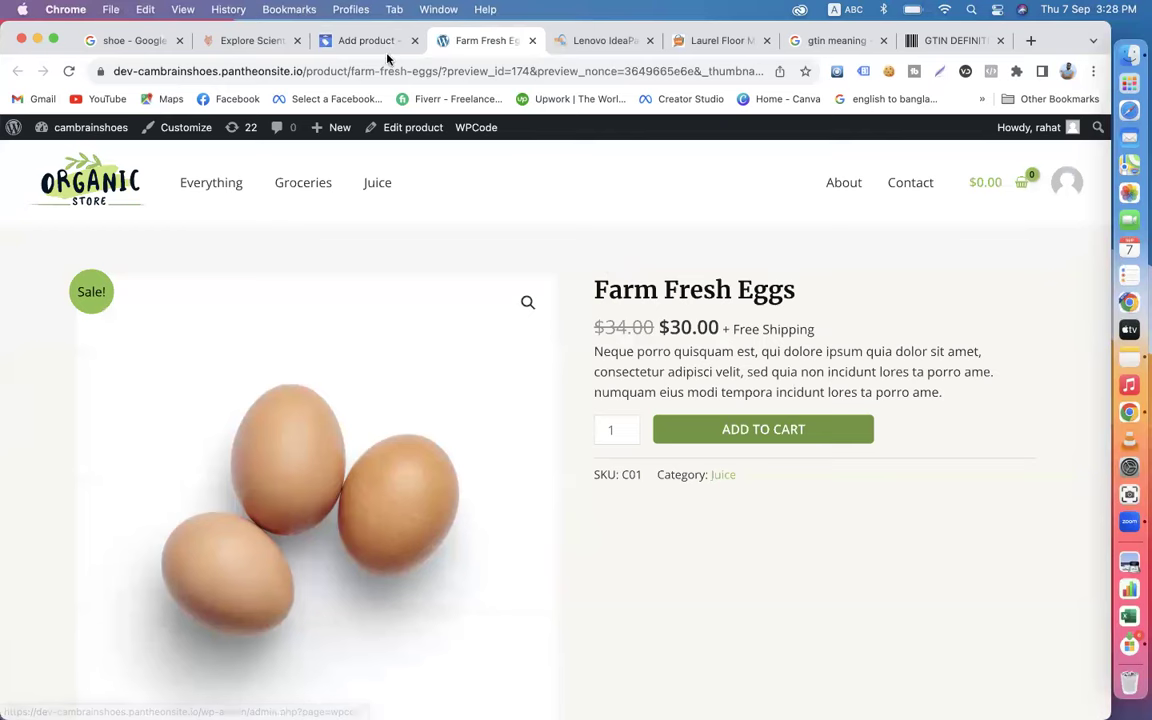
click(365, 42)
click(433, 552)
key(super+v)
Set the Merchant Center product's brand to CAM.
scroll(432, 550, down, 4)
click(387, 452)
text(C)
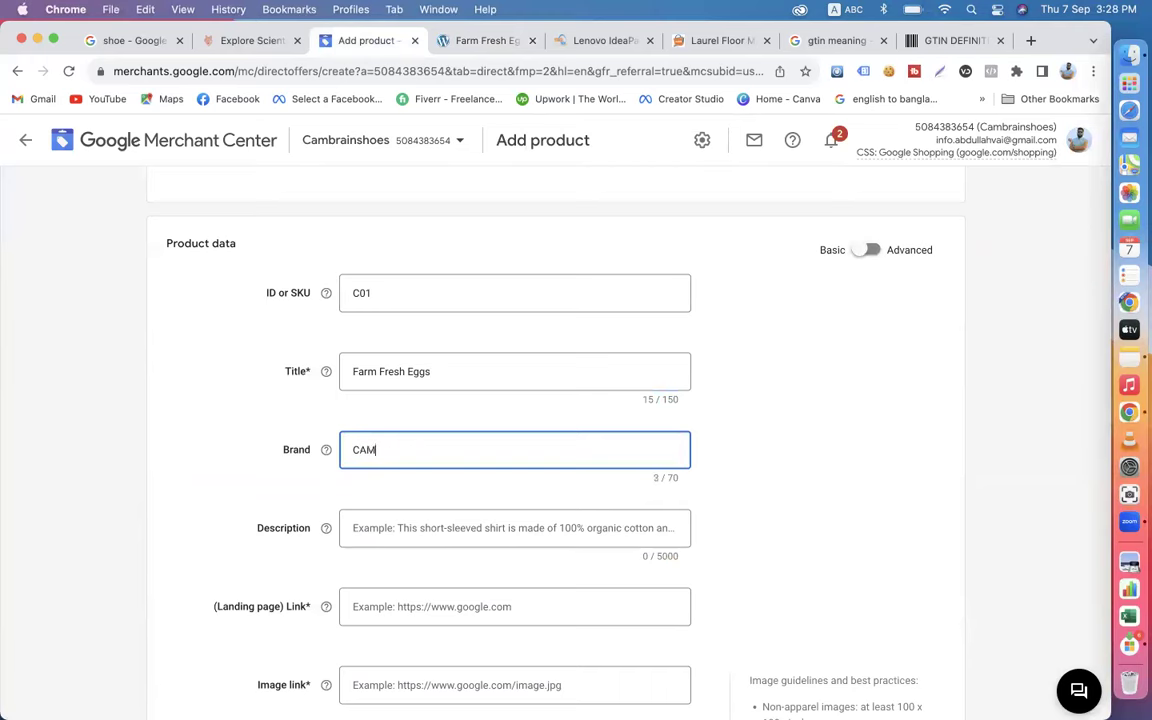
Check the description and brand on the Farm Fresh Eggs store page, and open the store's Juice category.
click(476, 40)
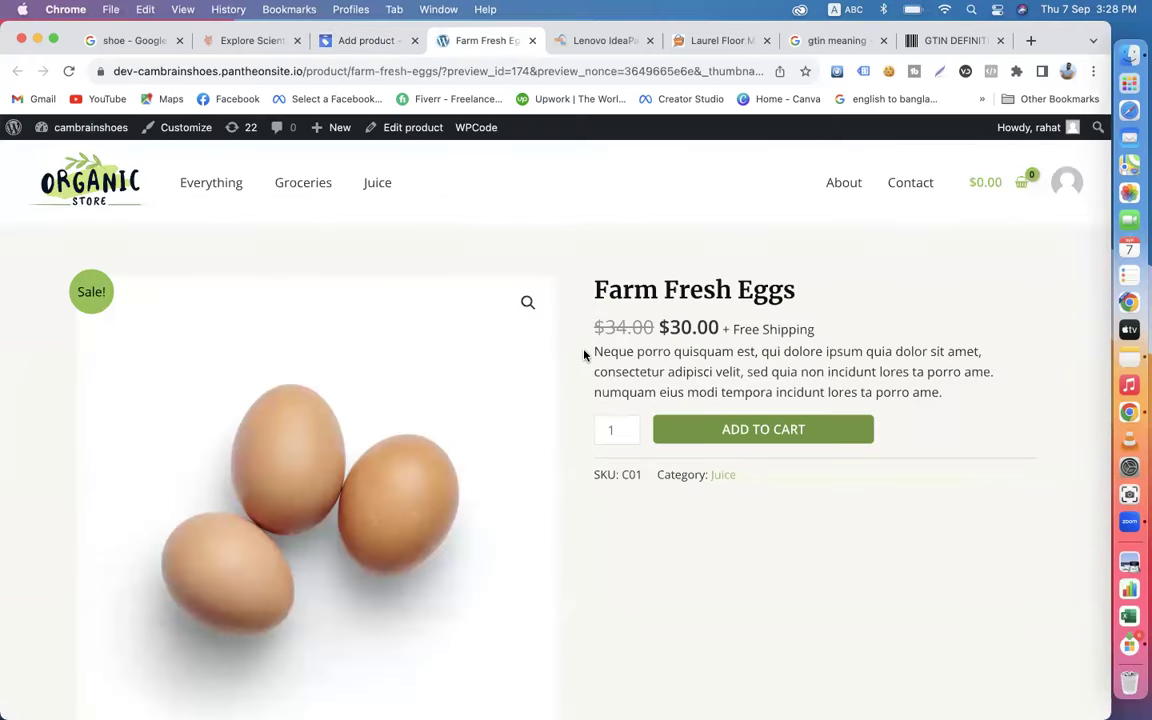
scroll(586, 352, down, 5)
scroll(585, 355, down, 1)
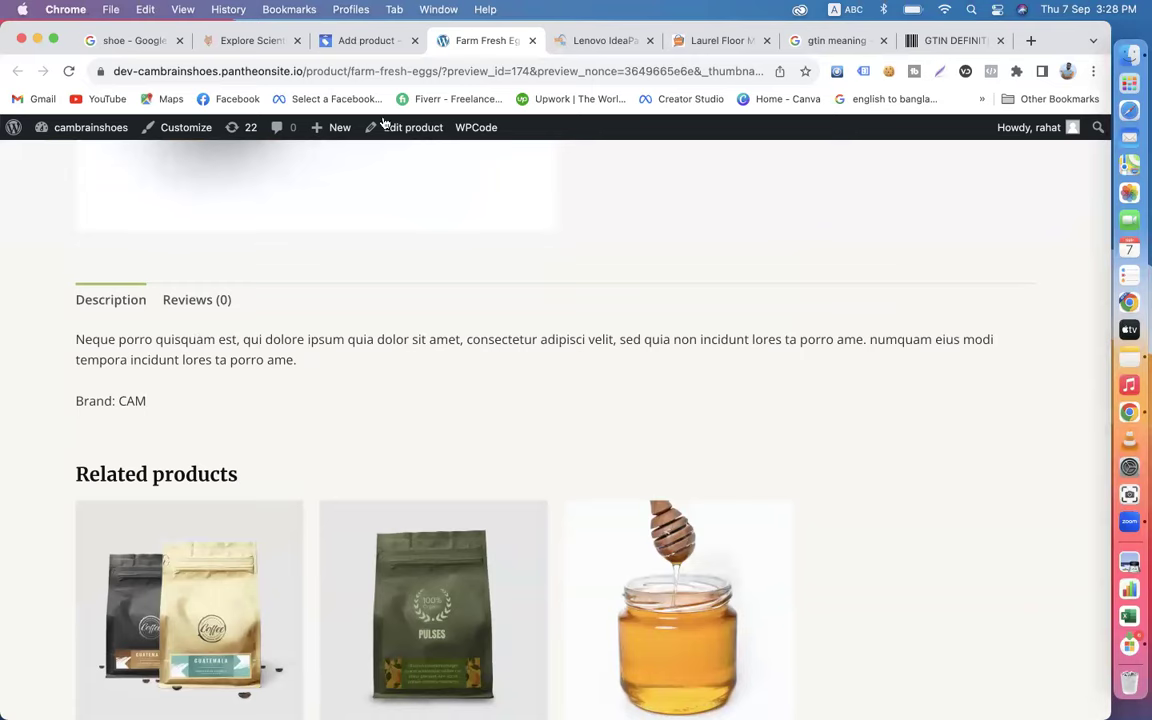
scroll(470, 300, up, 10)
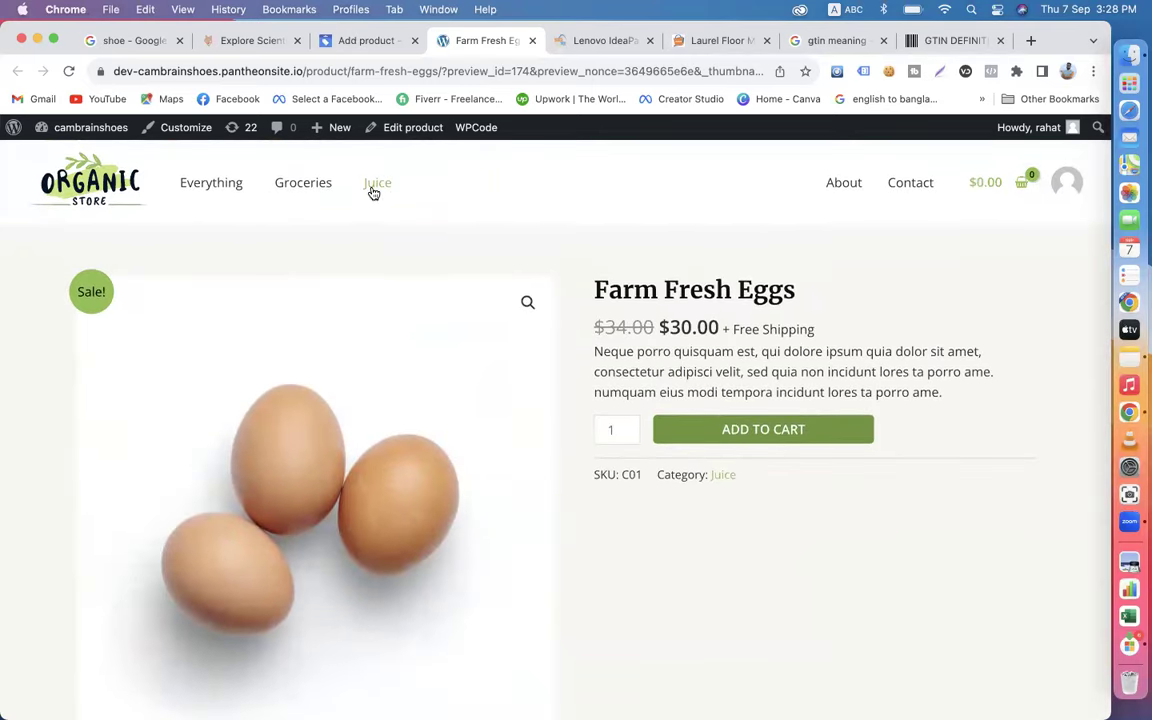
click(373, 190)
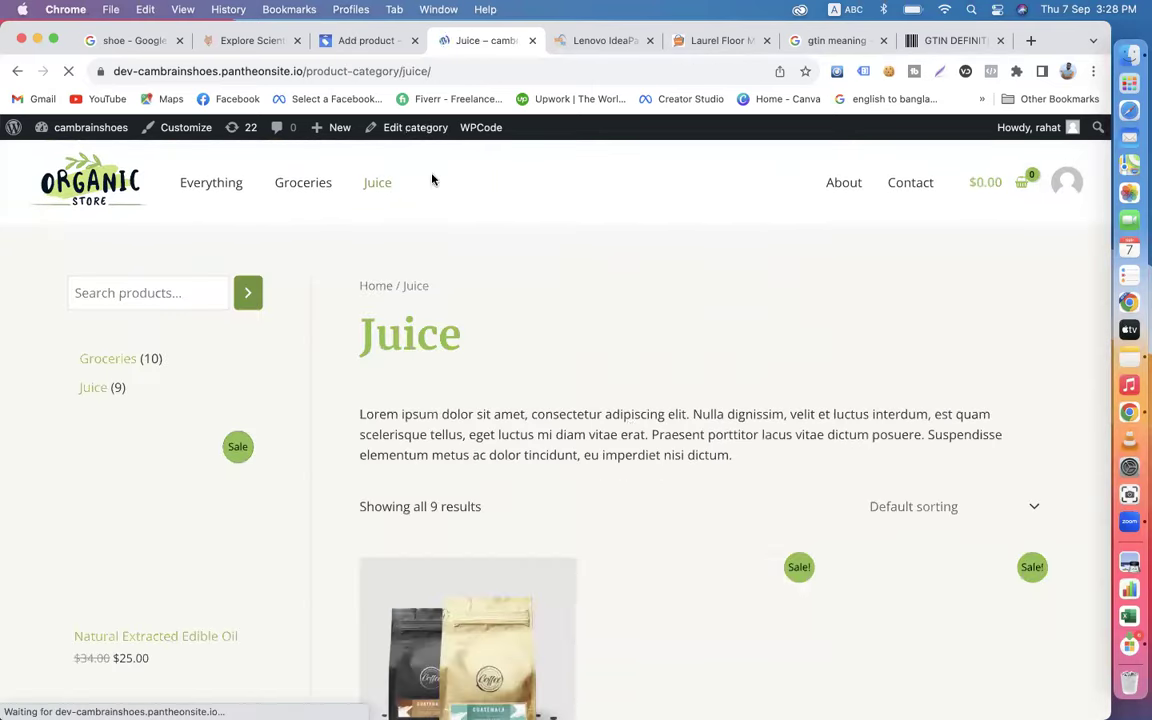
Open the Farm Fresh Eggs product page from the store's Juice category.
scroll(628, 426, down, 5)
scroll(630, 433, down, 3)
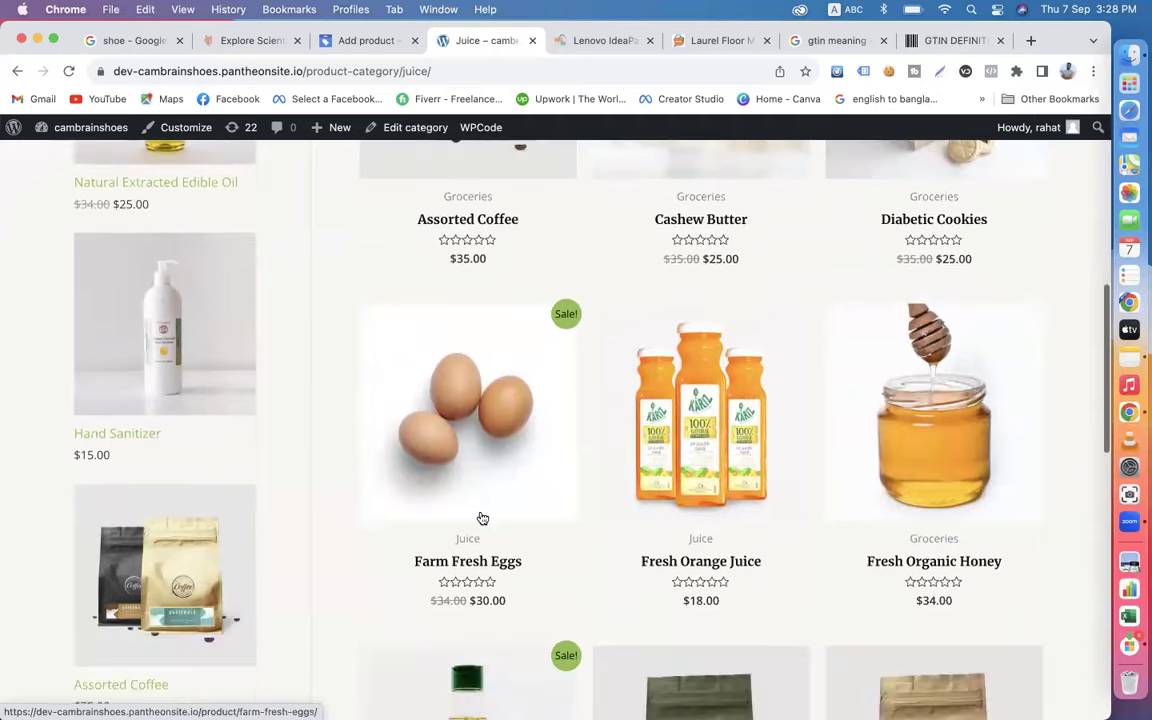
click(509, 456)
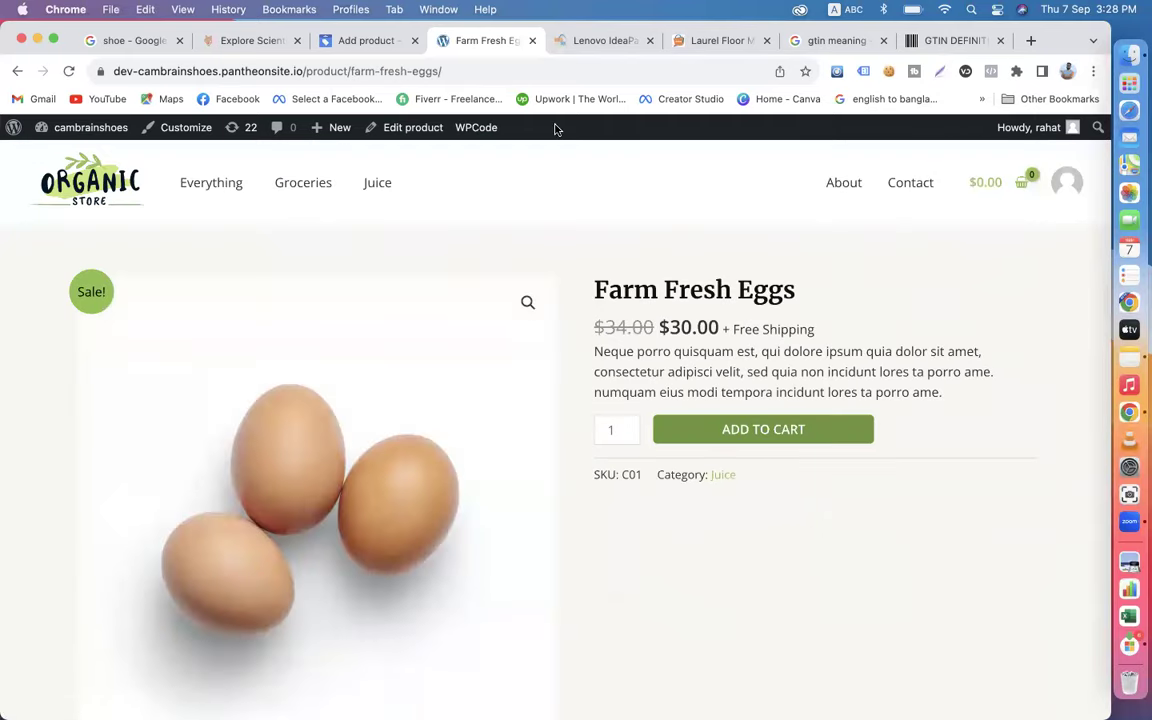
Examine how the Farm Fresh Eggs page's web address corresponds to the product name.
click(443, 74)
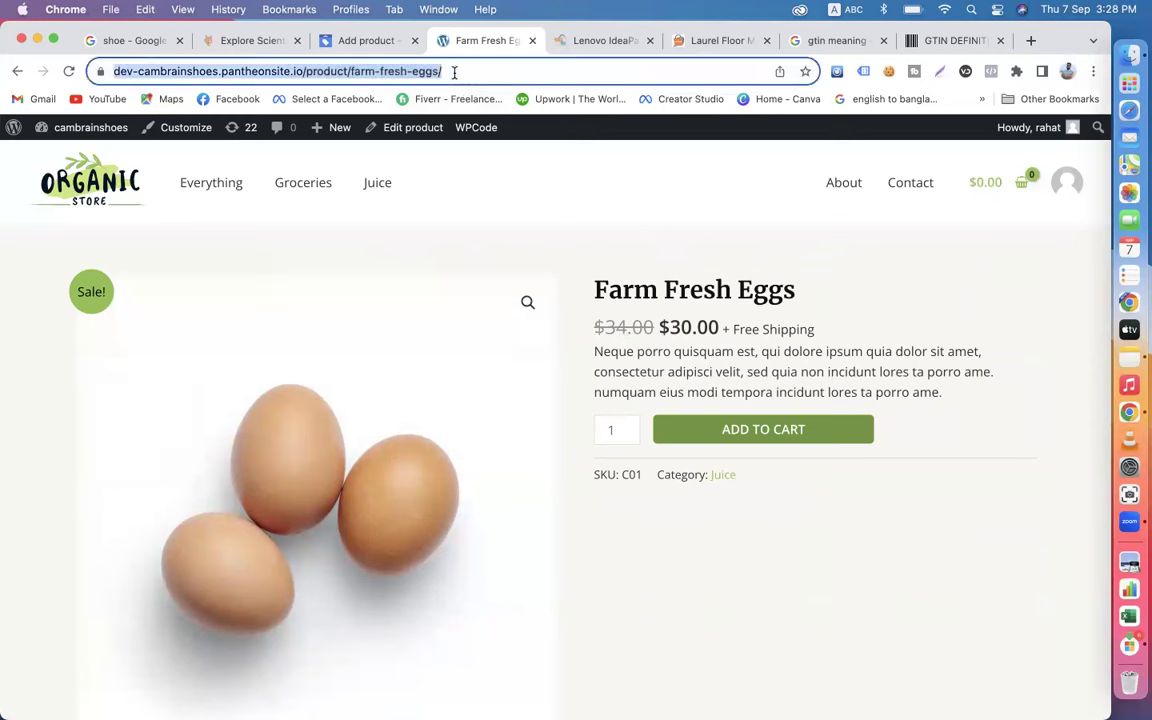
click(454, 72)
drag(596, 287, 797, 290)
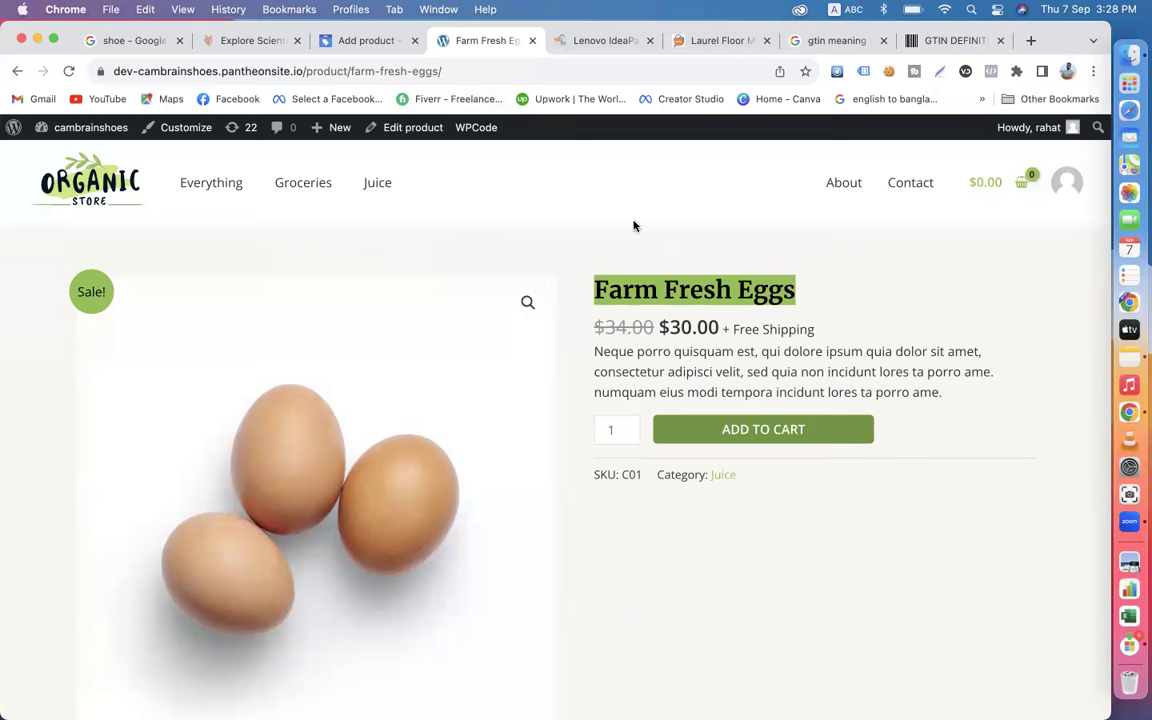
drag(437, 71, 353, 67)
click(485, 71)
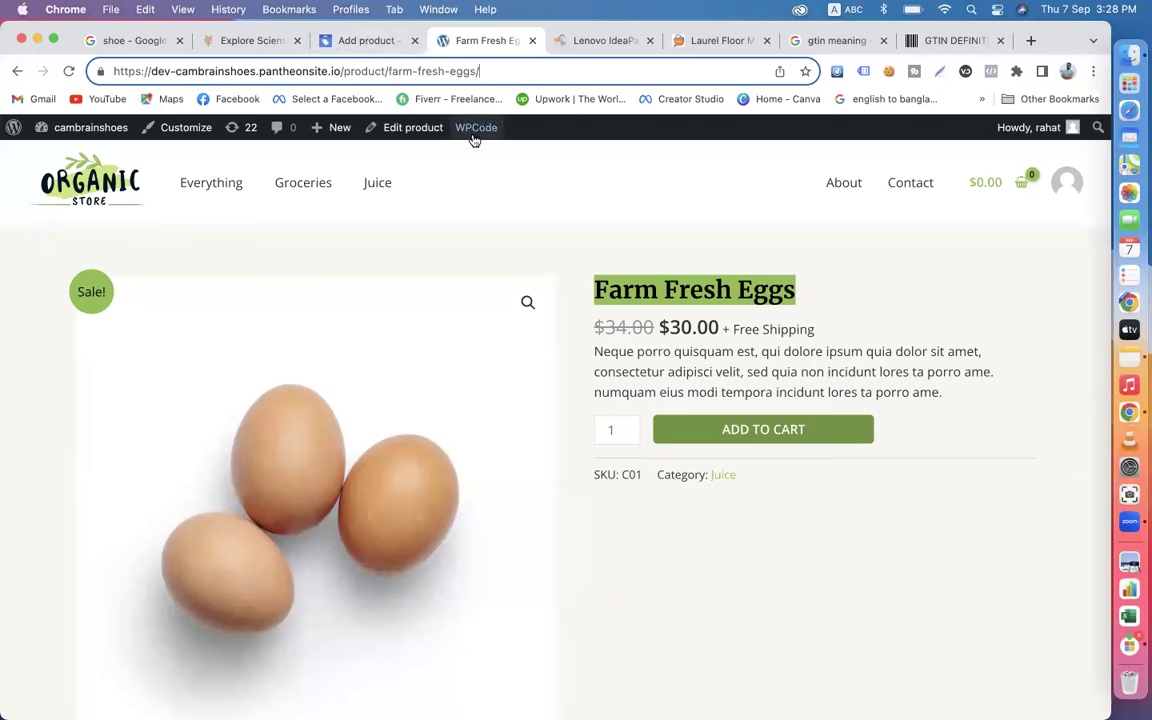
Copy the short description from the Farm Fresh Eggs store page into the Merchant Center product's description.
click(358, 41)
scroll(459, 420, down, 3)
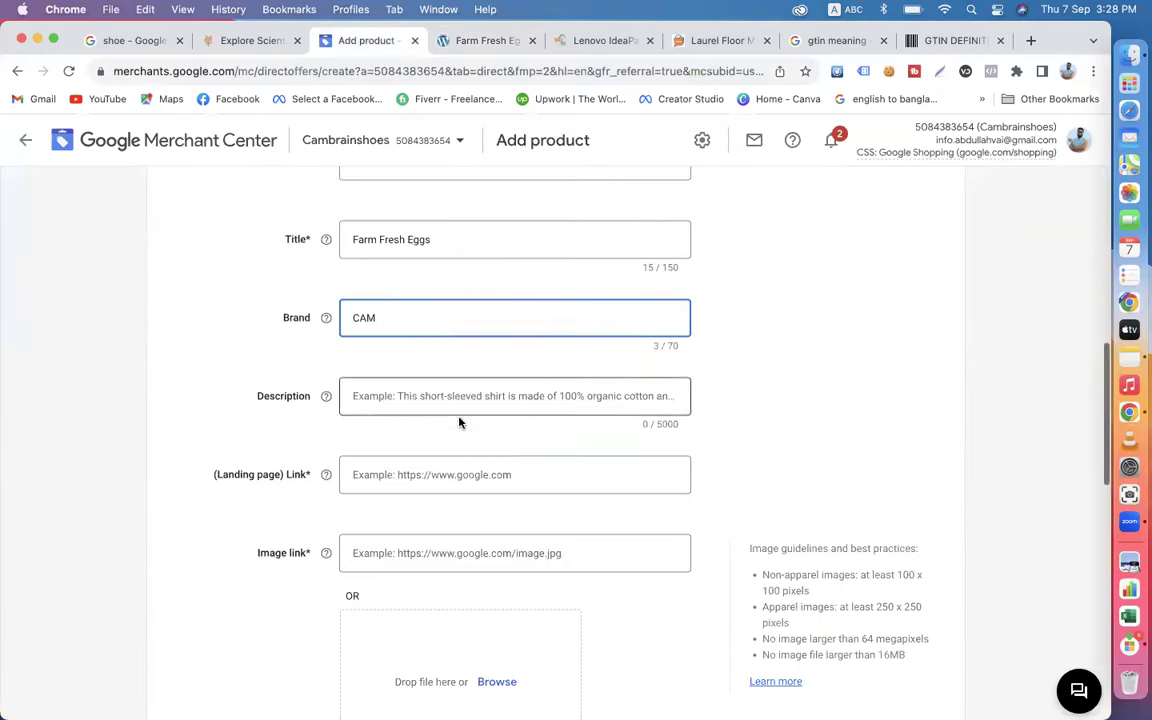
click(403, 402)
click(485, 41)
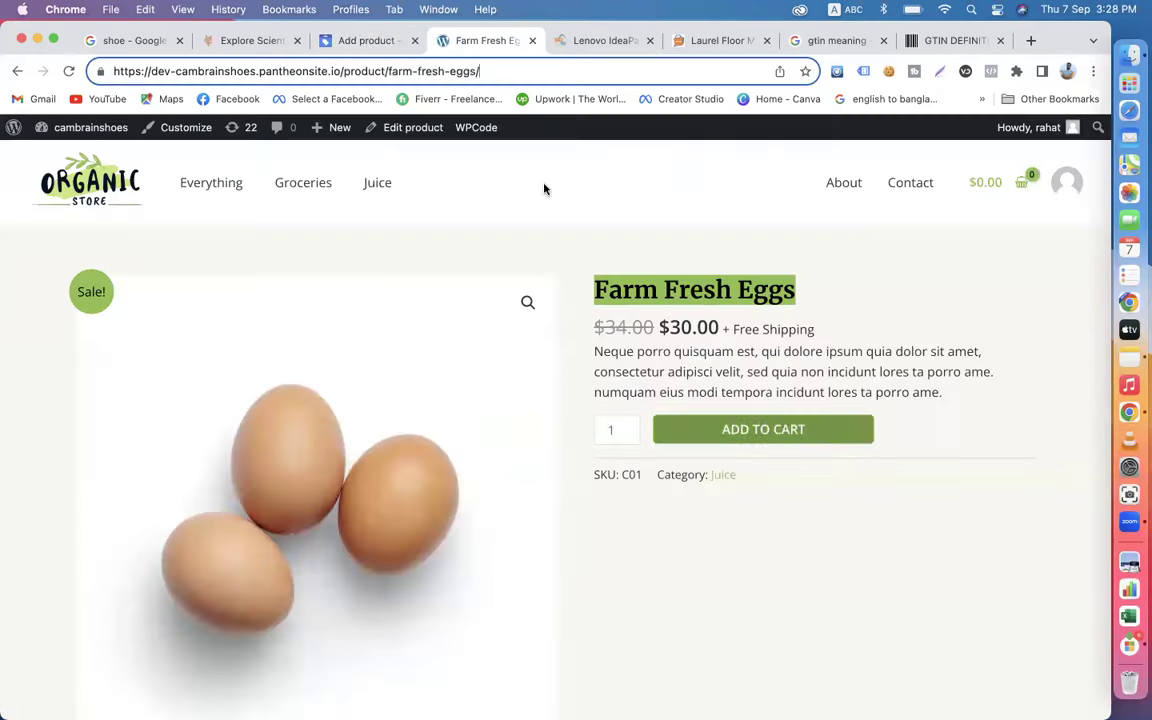
drag(942, 398, 596, 355)
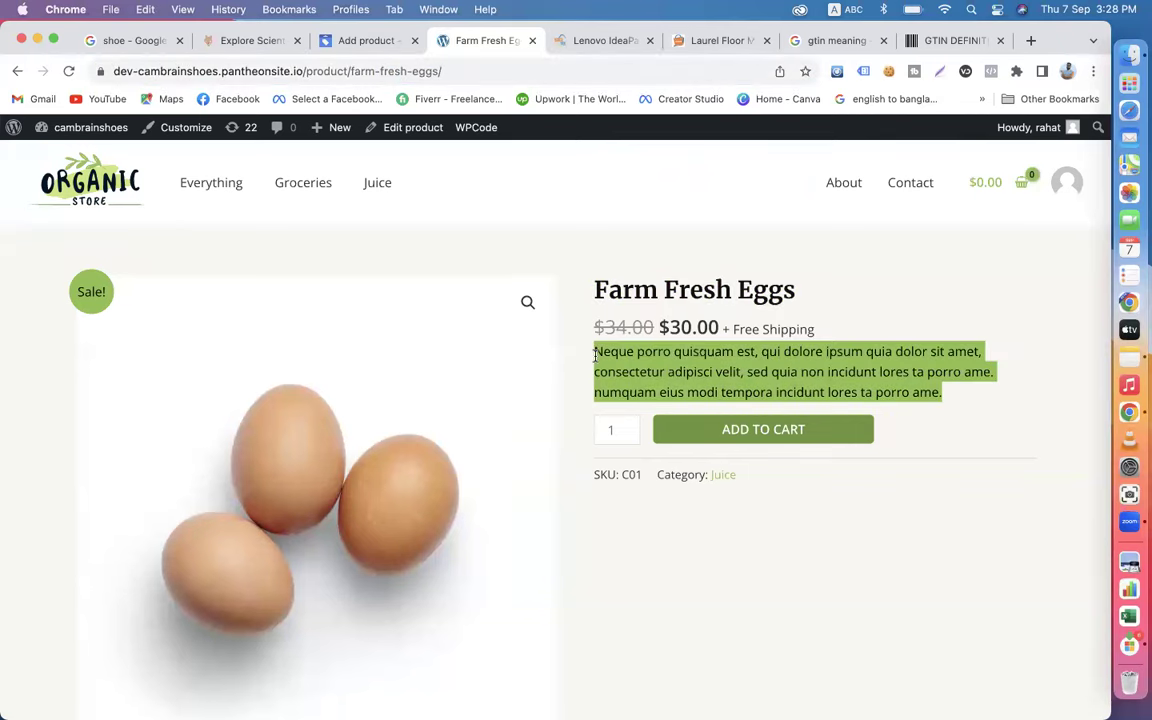
click(378, 41)
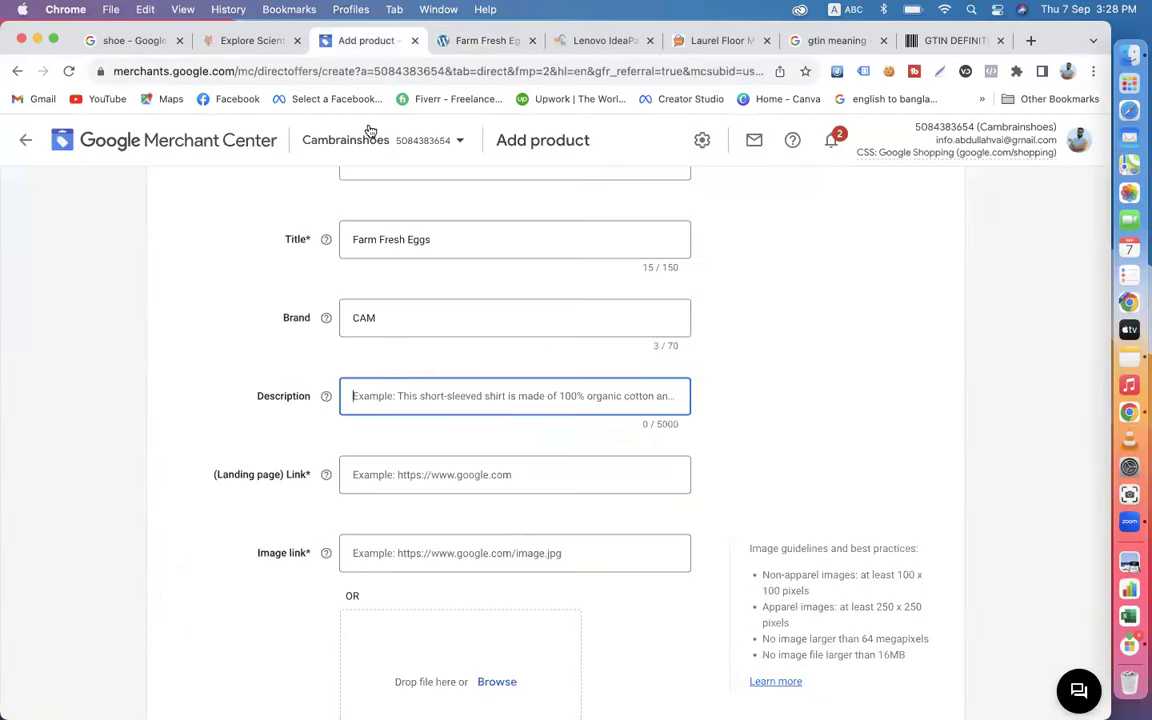
key(super+v)
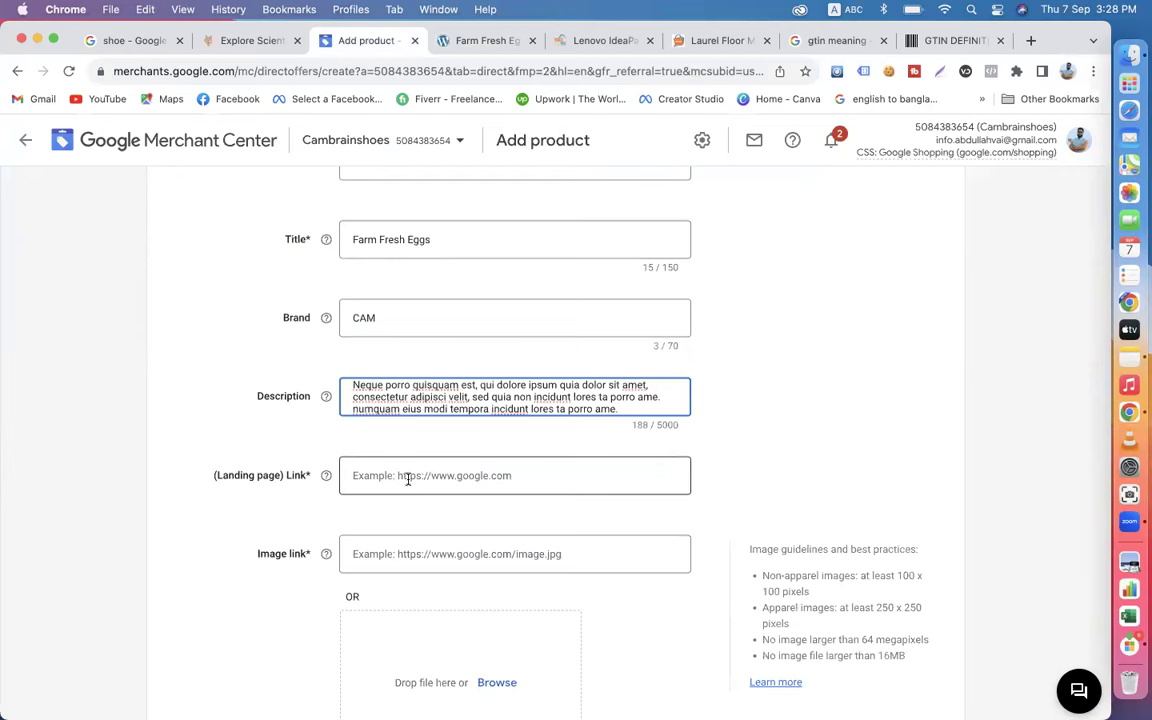
Copy the Farm Fresh Eggs page address into the product's landing page link in Merchant Center.
click(408, 478)
click(462, 42)
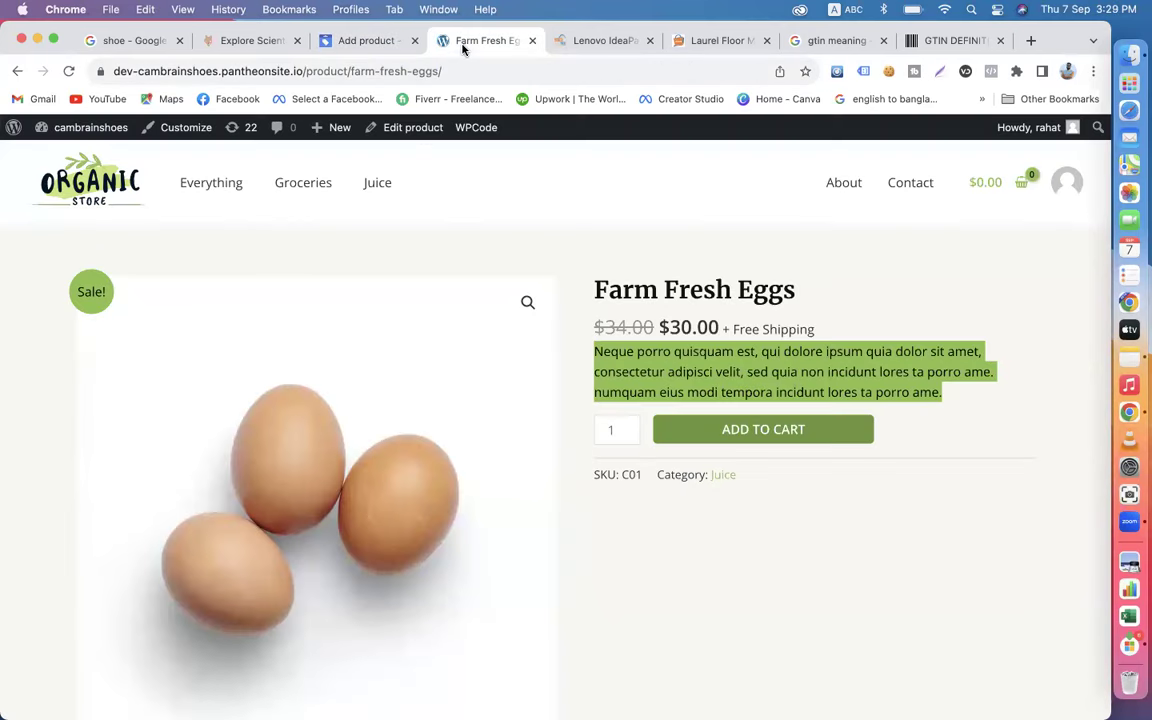
click(471, 72)
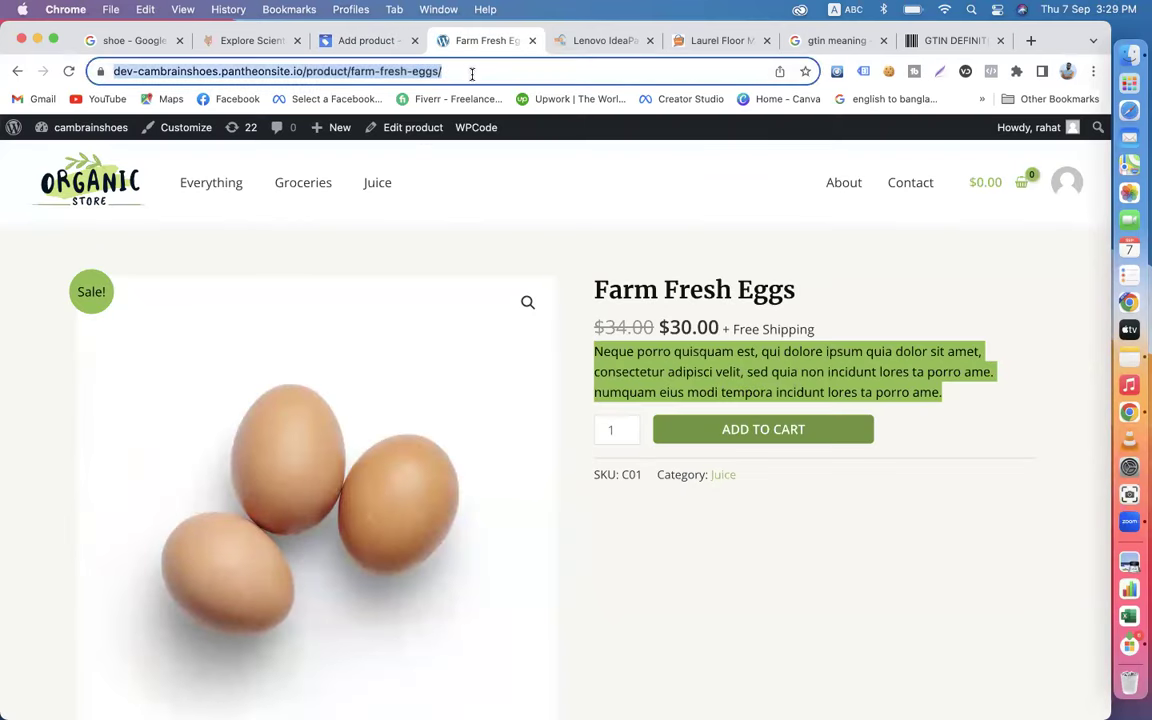
right_click(418, 71)
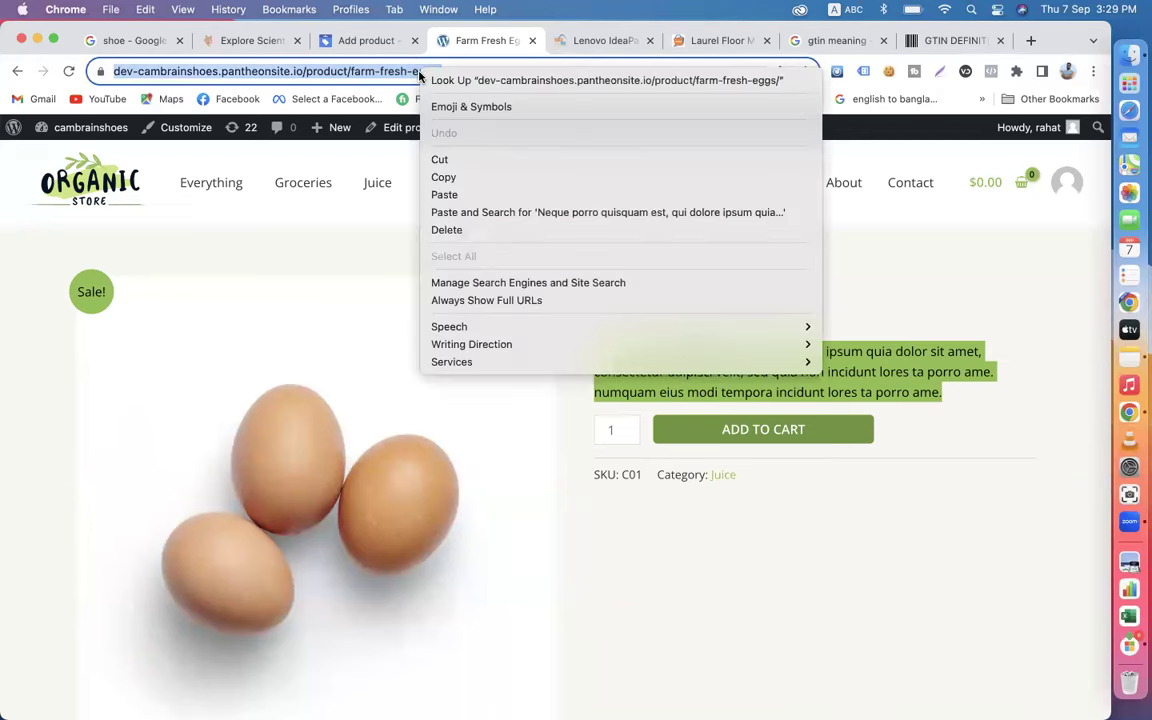
click(470, 175)
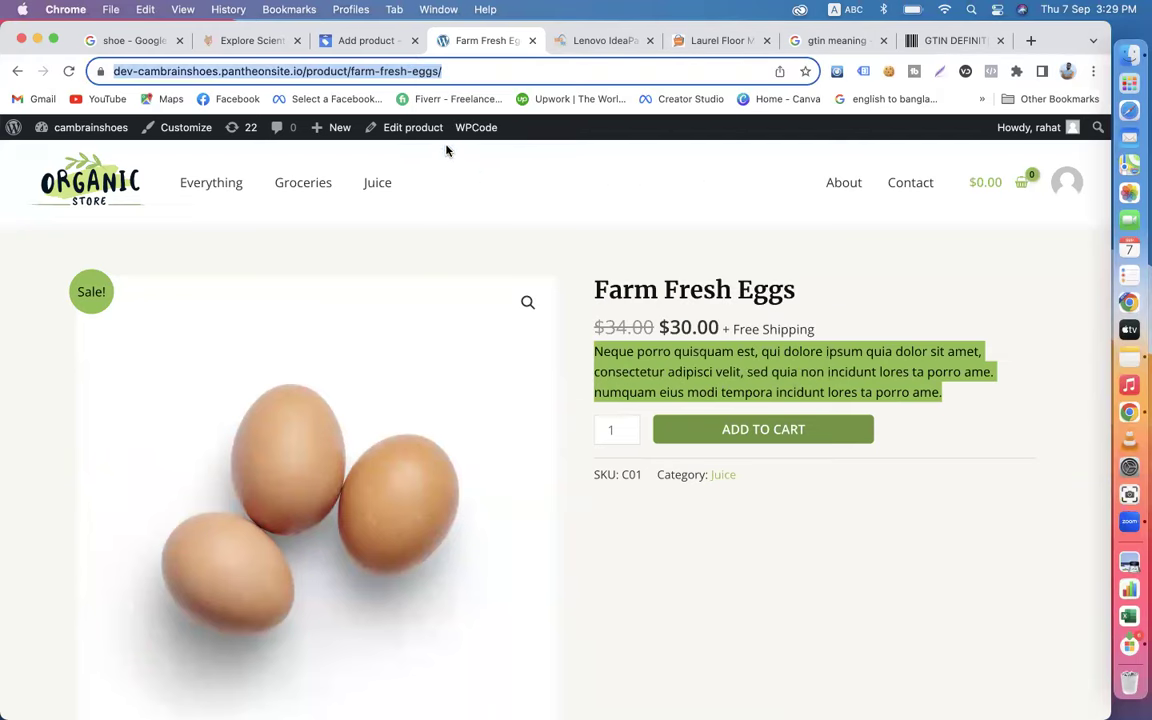
click(362, 42)
key(super+v)
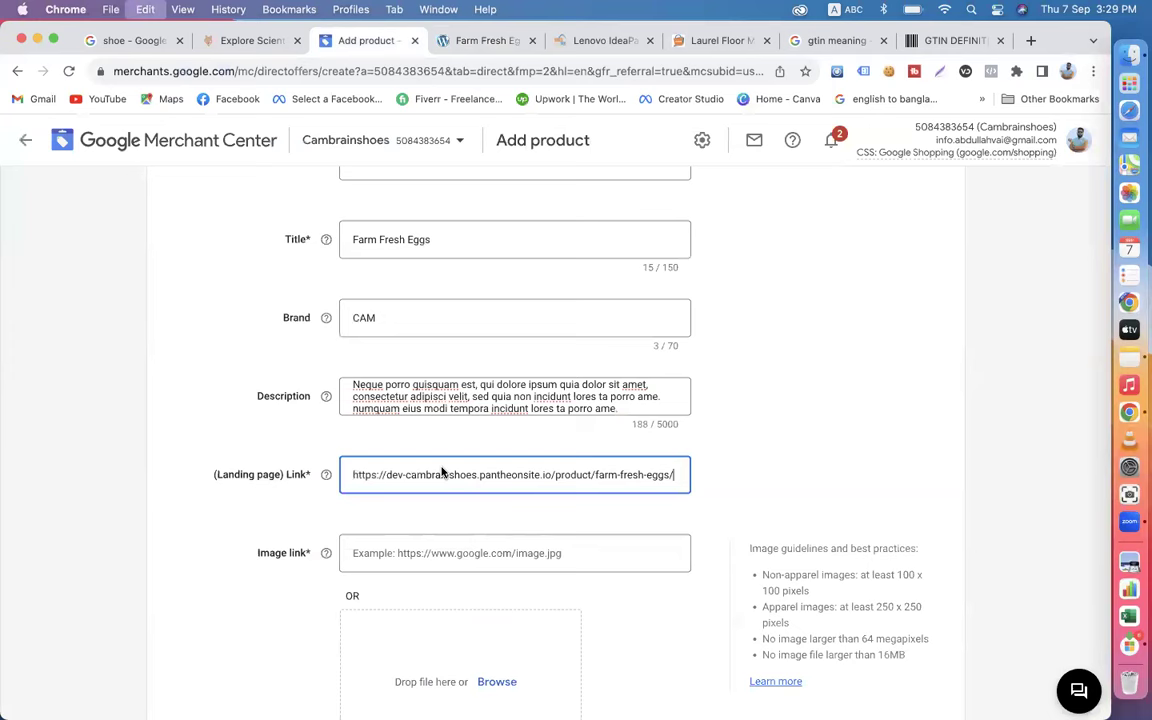
Copy the image address of the store's egg photo into the Merchant Center product's image link.
scroll(400, 480, down, 2)
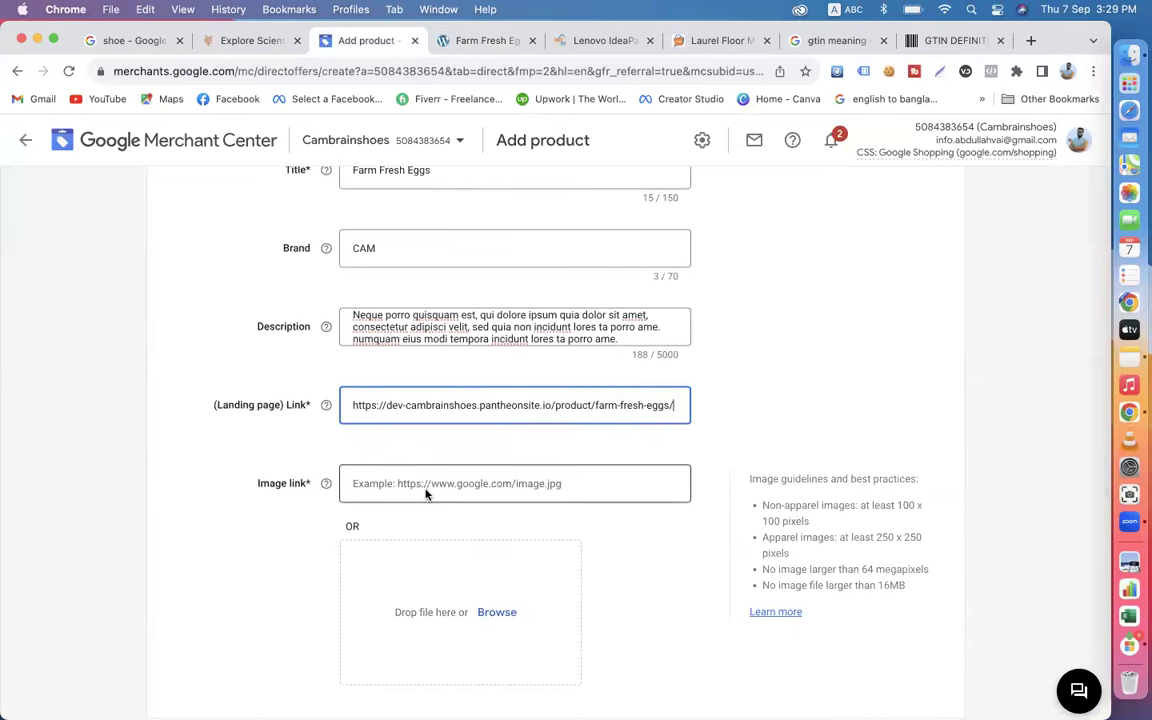
click(390, 485)
click(472, 41)
scroll(635, 295, down, 2)
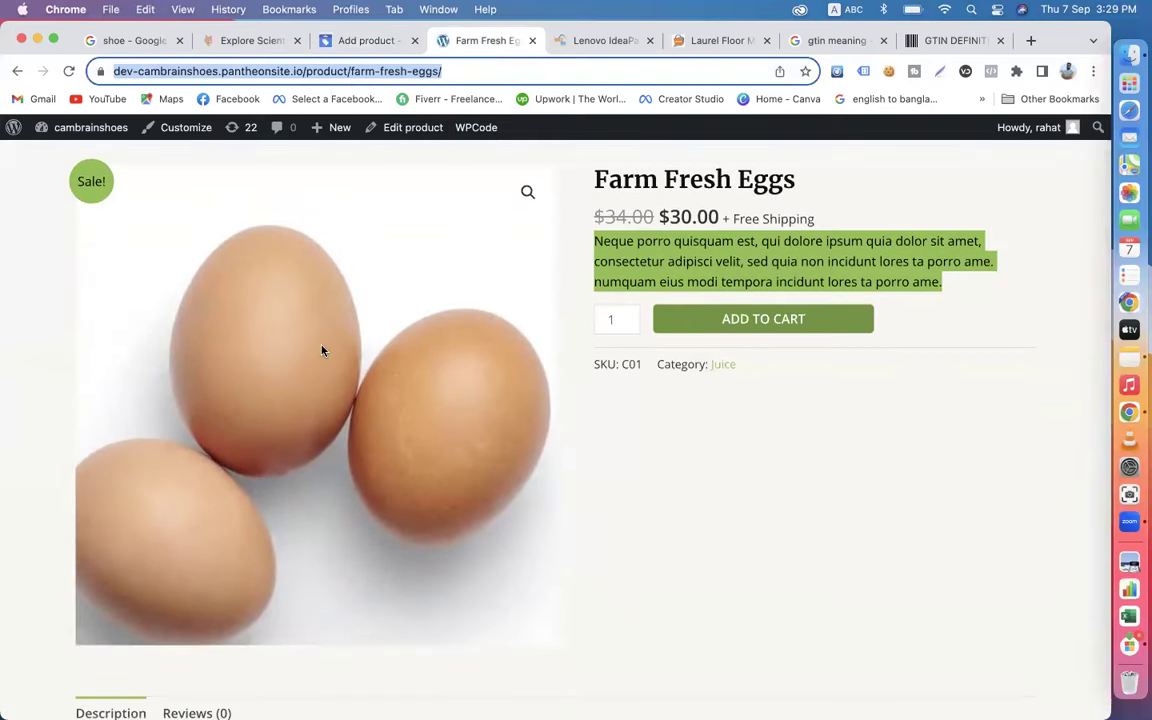
right_click(322, 350)
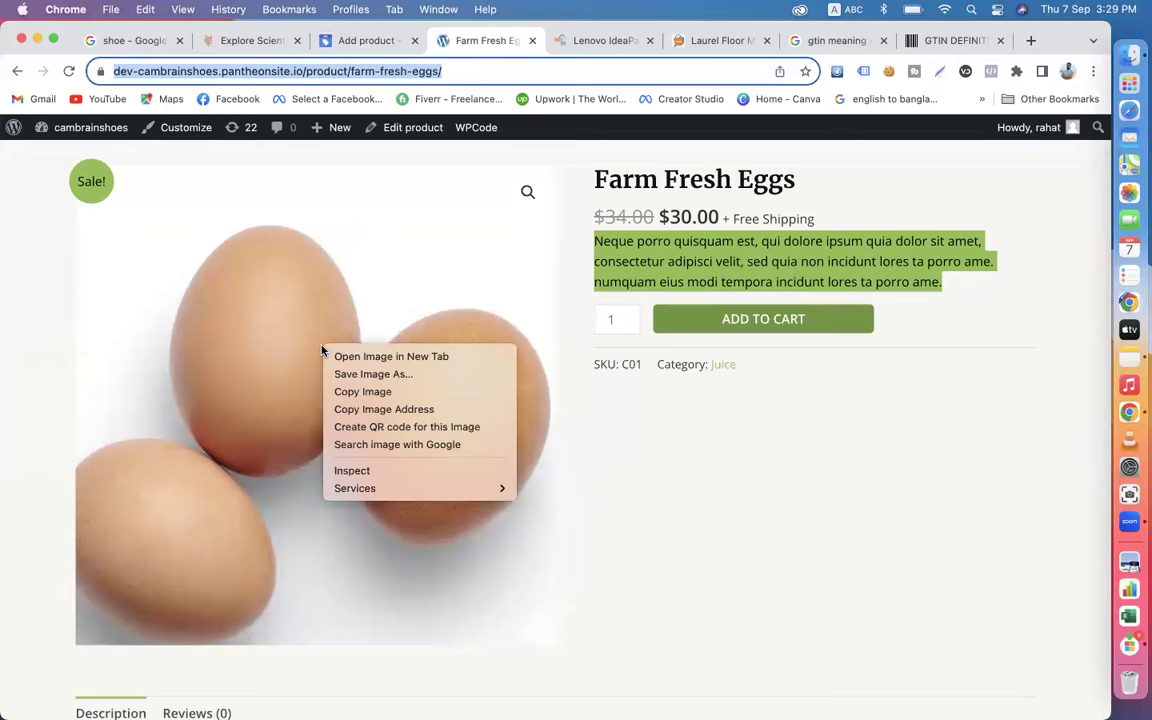
click(407, 411)
click(380, 40)
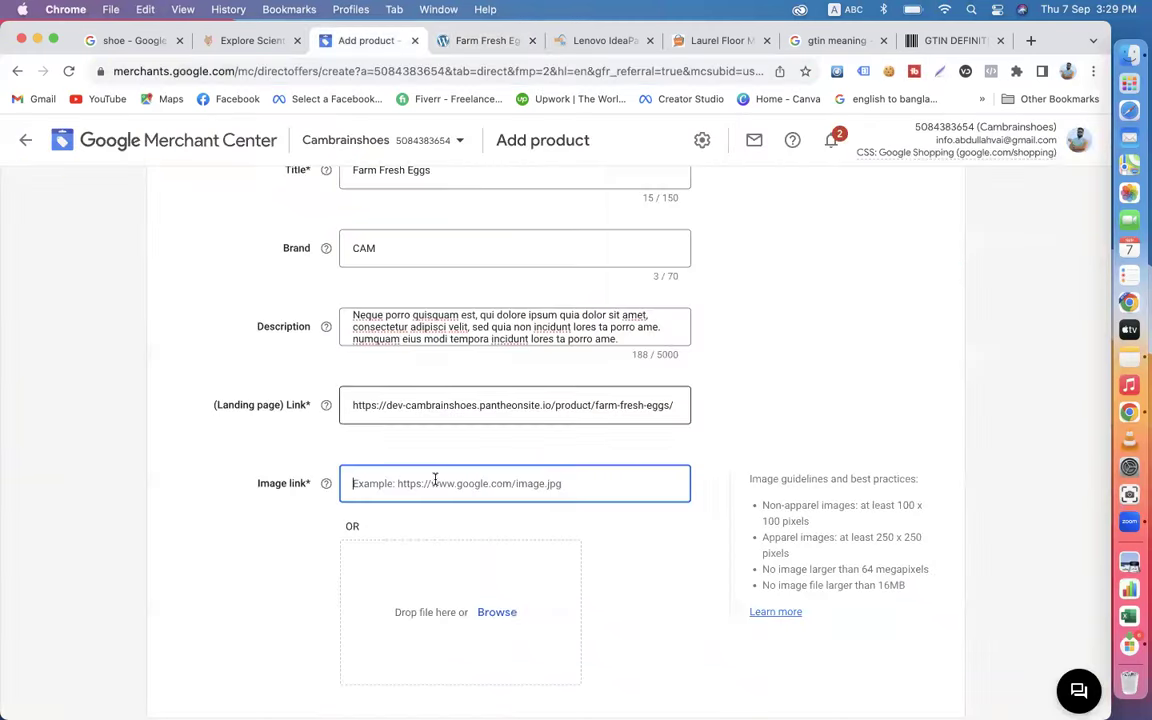
key(super+v)
Review the image guidelines for the minimum pixel size of non-apparel images.
scroll(422, 515, down, 3)
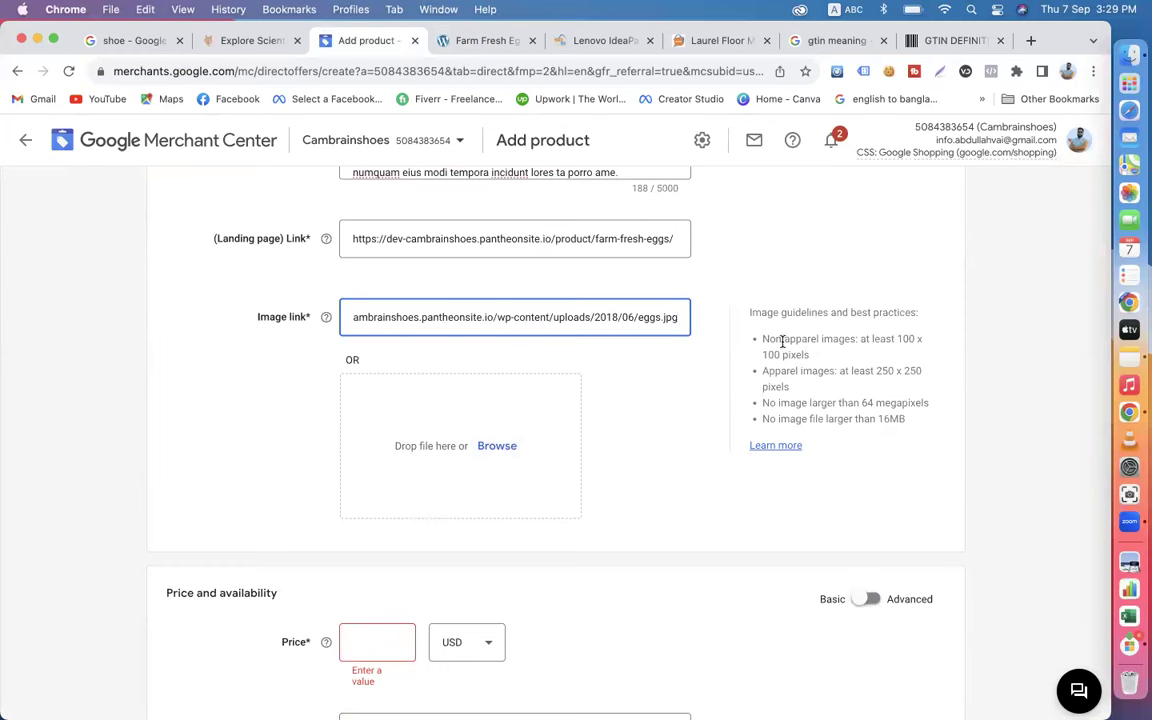
drag(898, 338, 795, 388)
drag(898, 340, 895, 352)
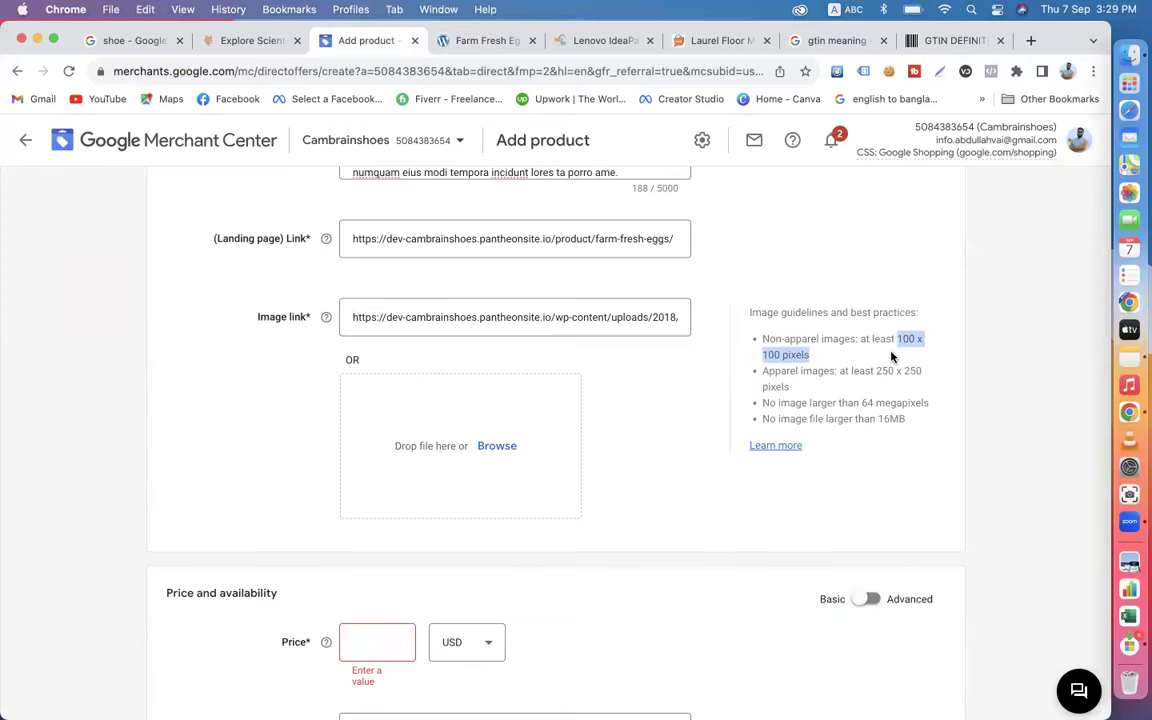
Open Canva in a new browser tab and paste the store's egg photo into a blank 1080 × 1080 px design.
click(477, 41)
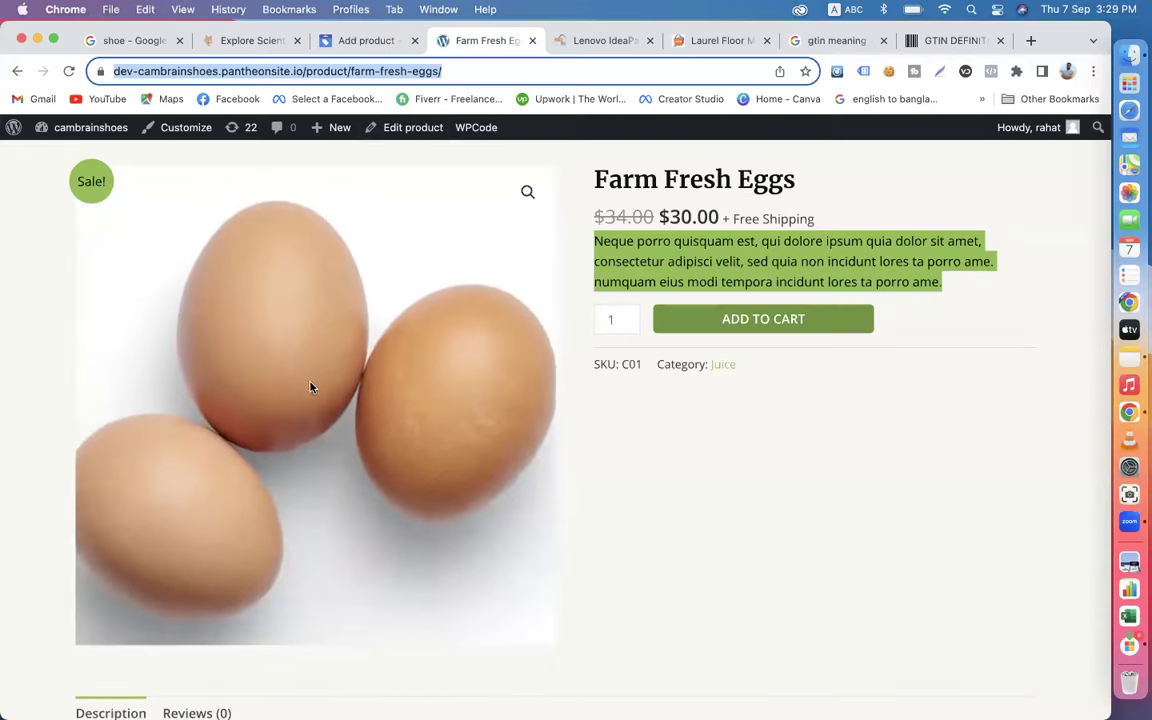
click(1031, 41)
text(ca)
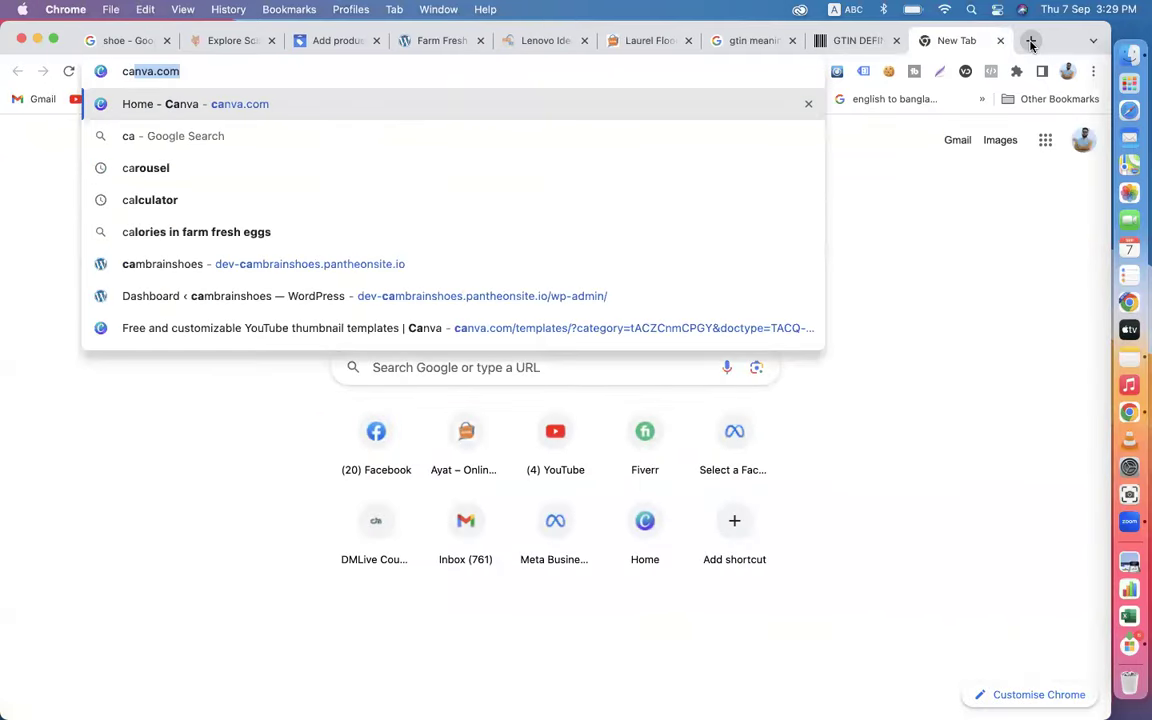
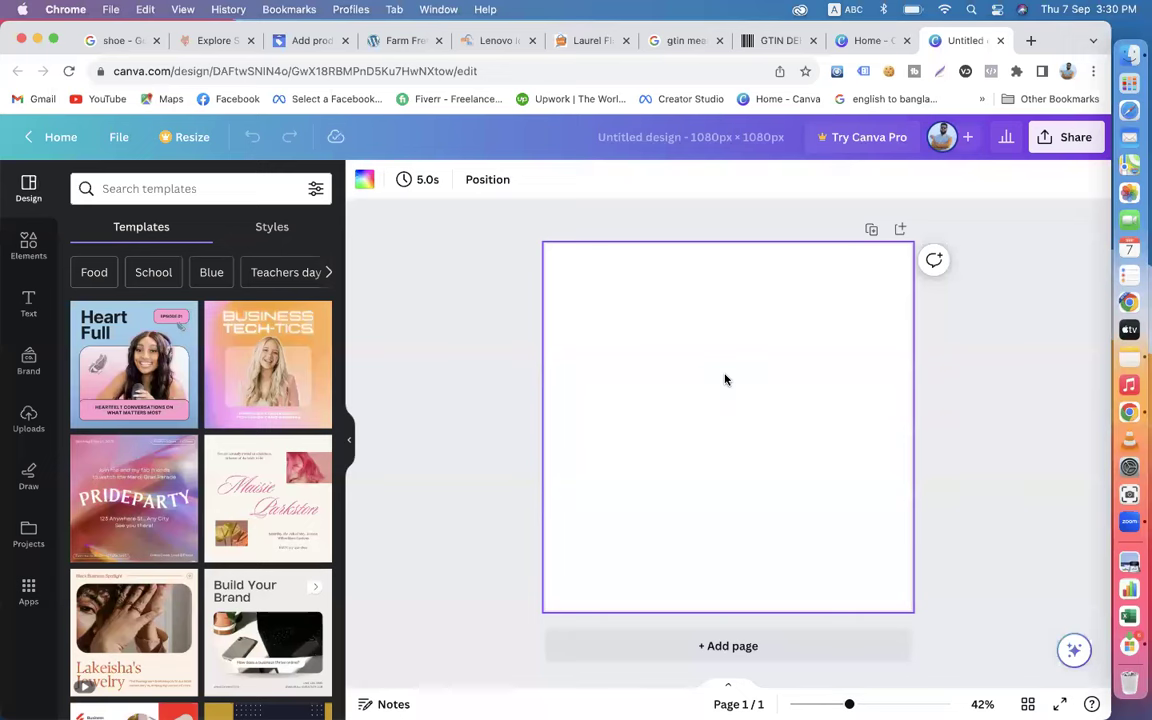
key(super+v)
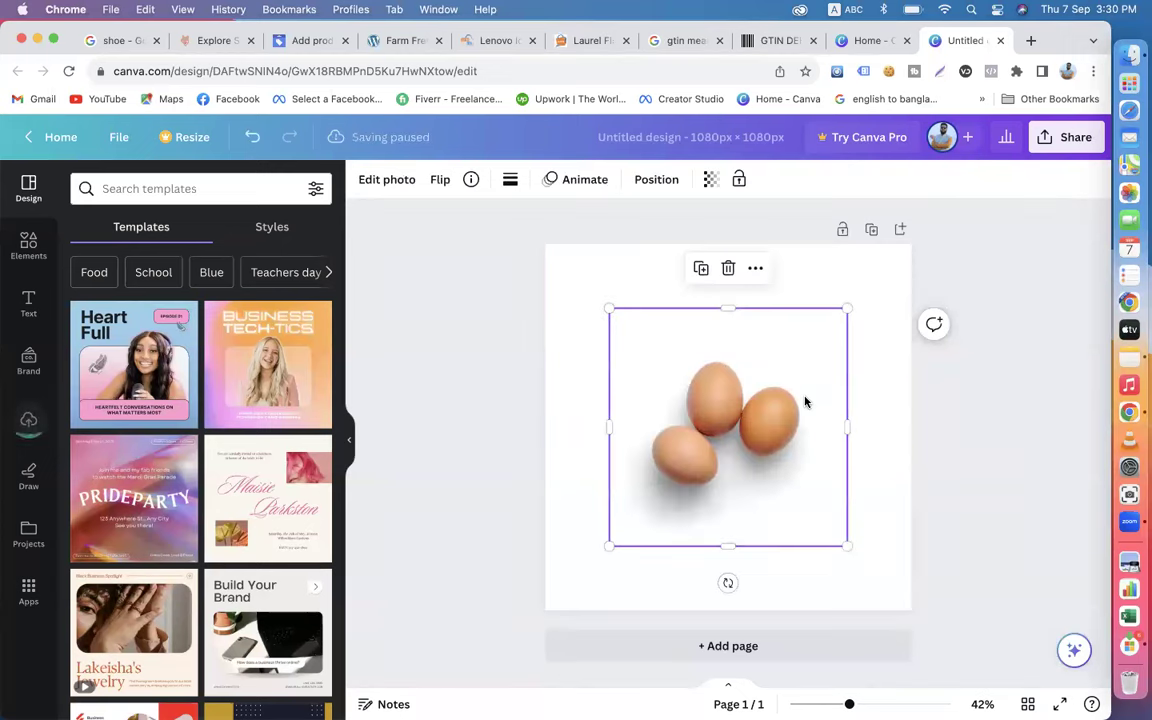
Enlarge the egg photo and centre it on the design, leaving a narrow margin on every side.
drag(608, 309, 581, 281)
drag(846, 543, 903, 565)
click(990, 473)
click(757, 453)
drag(757, 453, 754, 425)
click(946, 365)
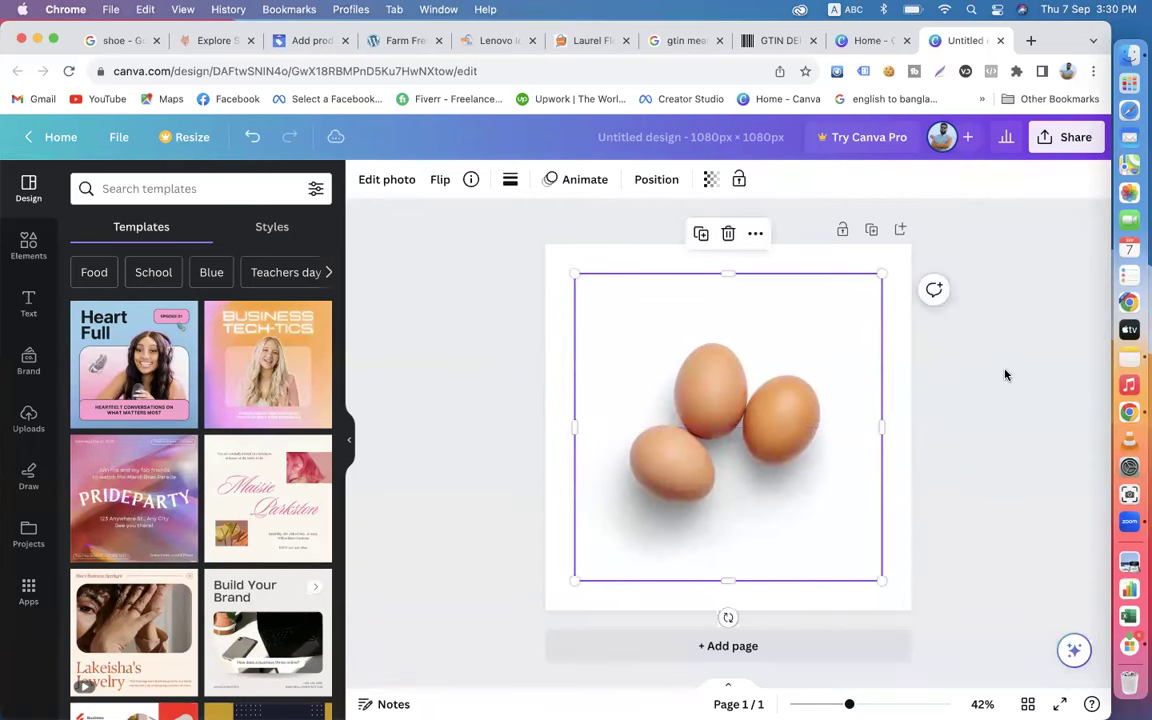
click(1005, 376)
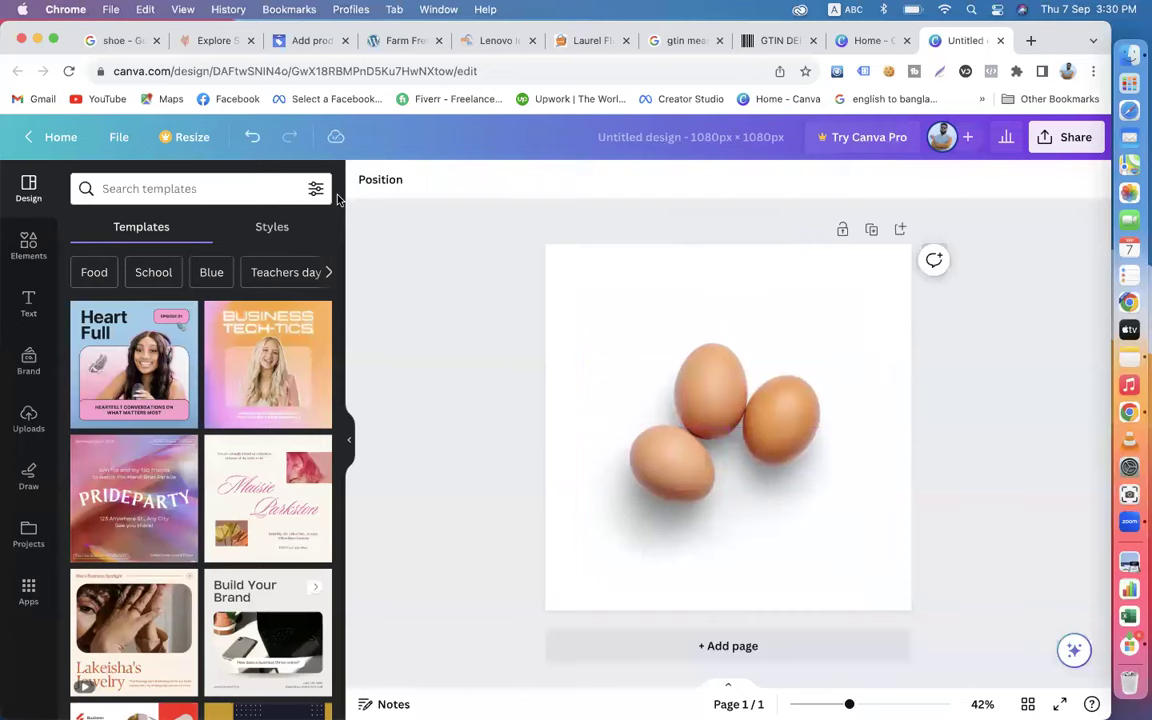
Rename the Canva egg design as g1.
click(305, 41)
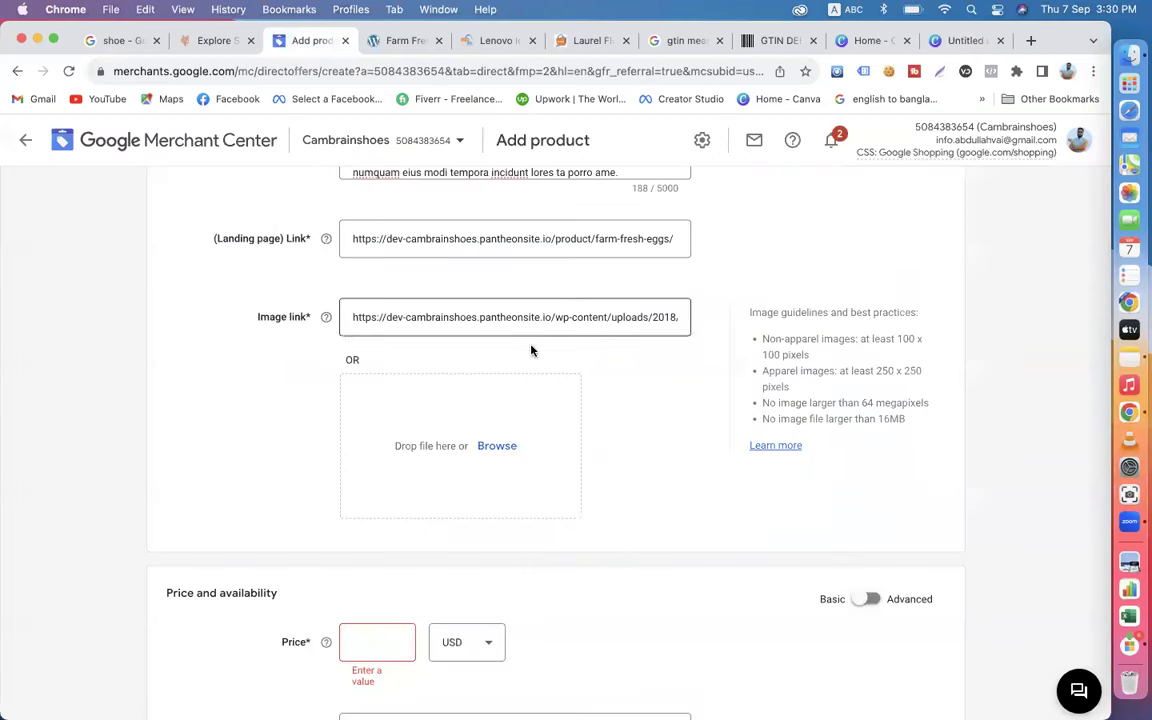
click(953, 41)
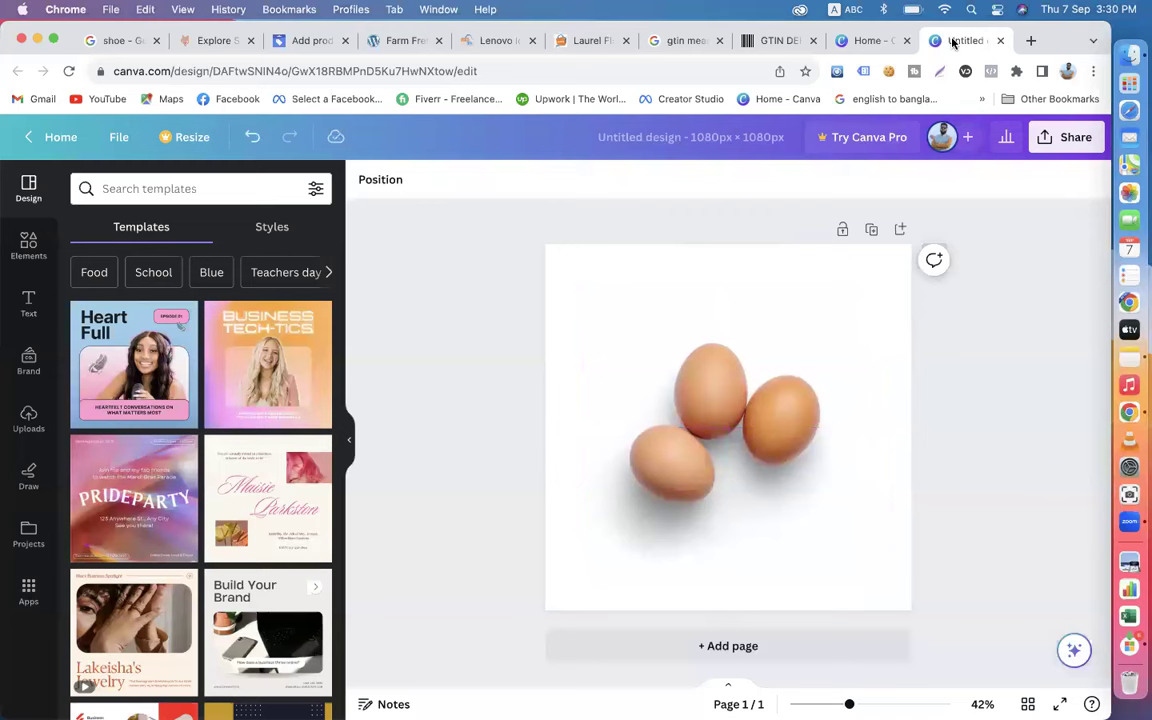
click(690, 145)
text(gl)
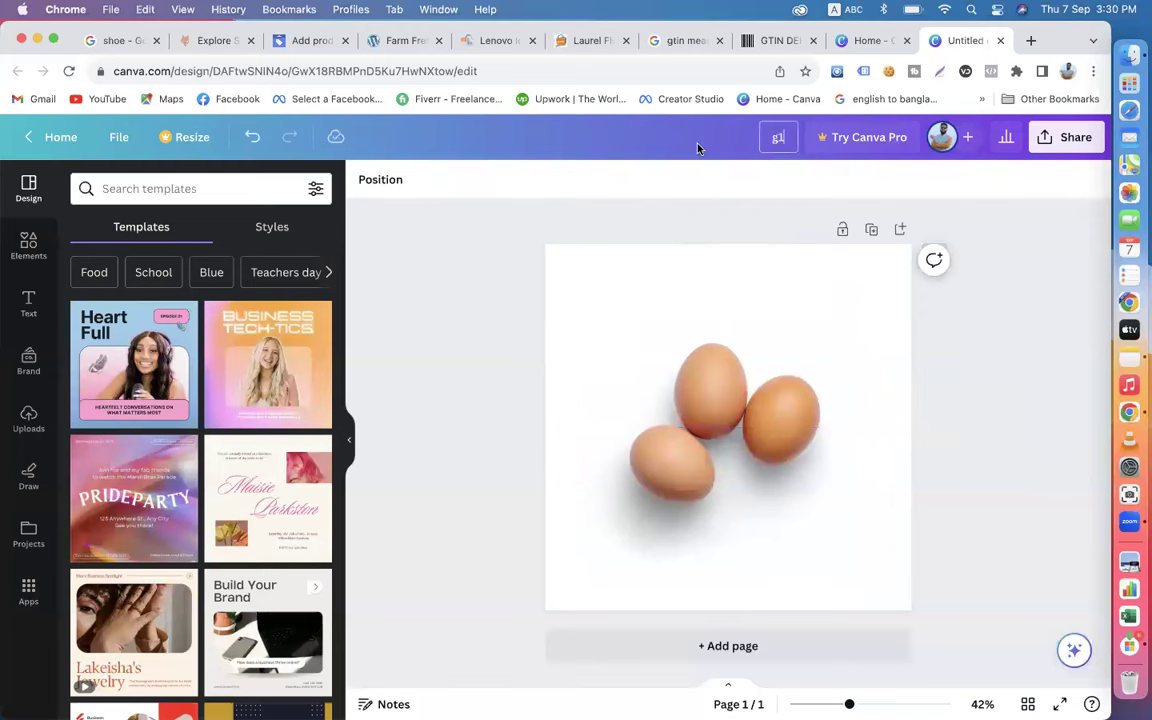
Download the g1 egg design as a JPG file.
click(1062, 137)
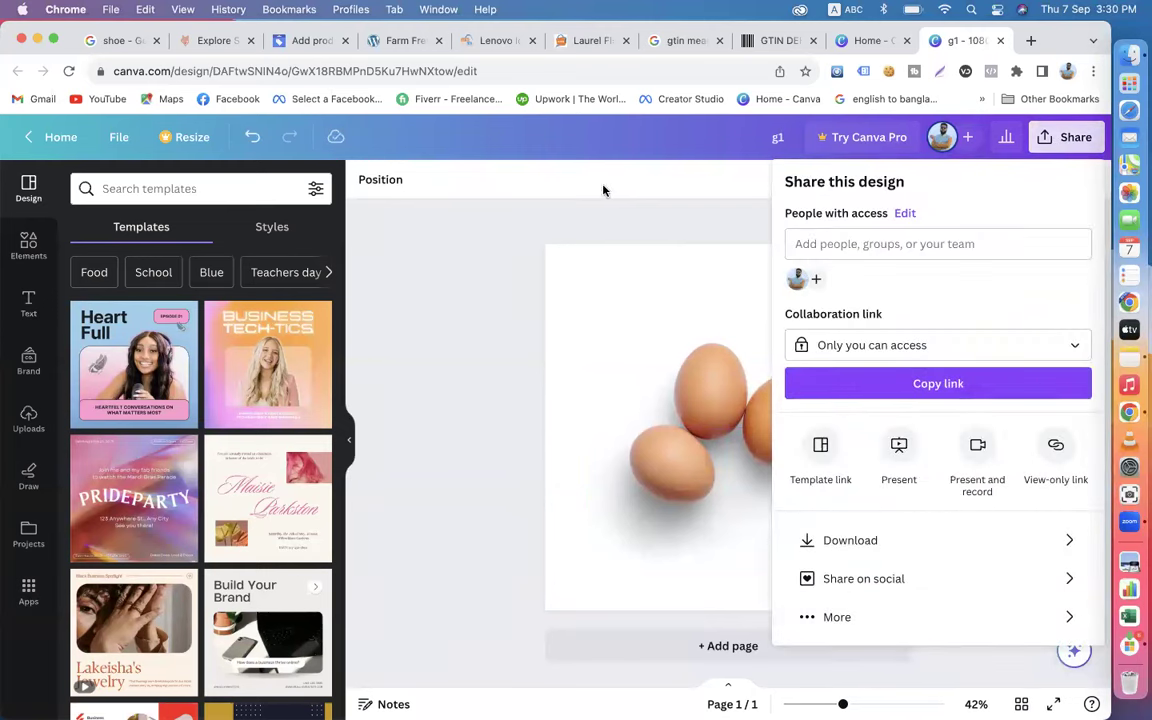
click(309, 42)
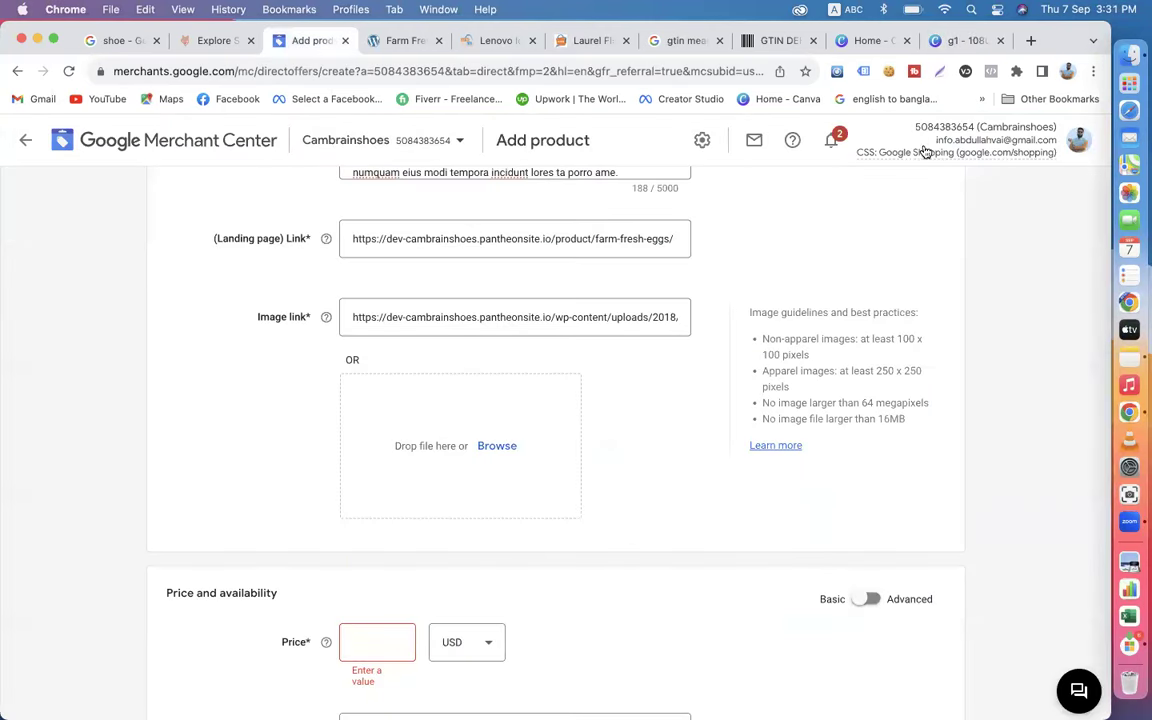
click(962, 40)
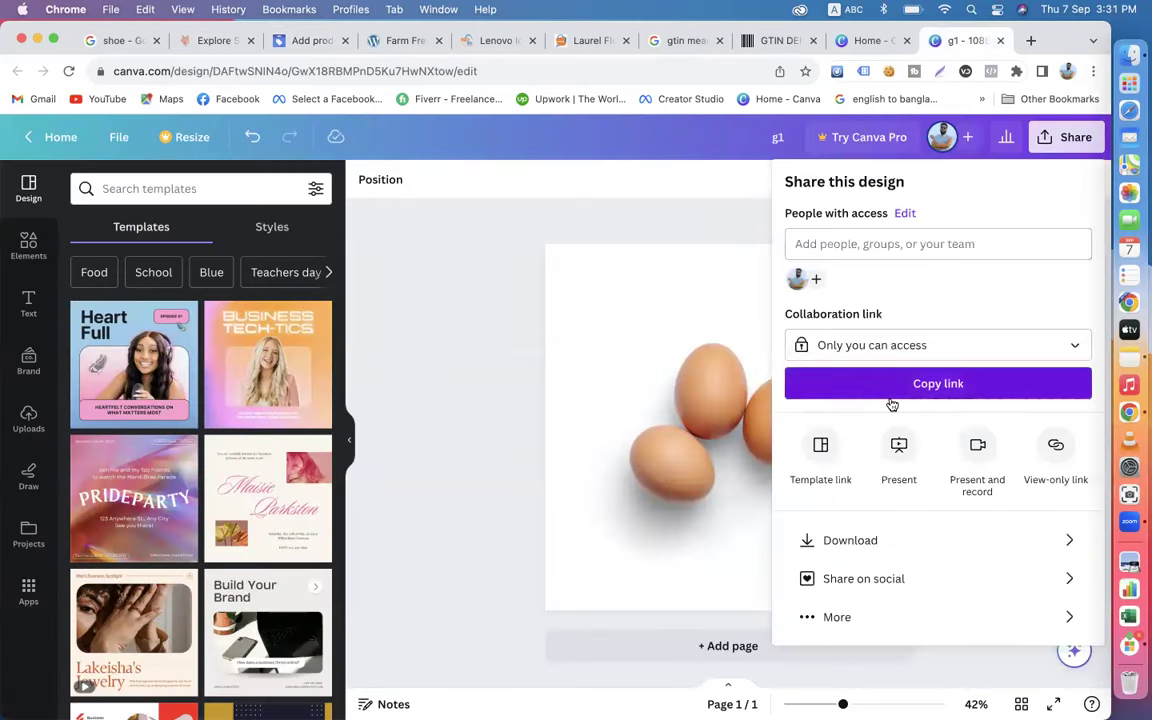
click(880, 538)
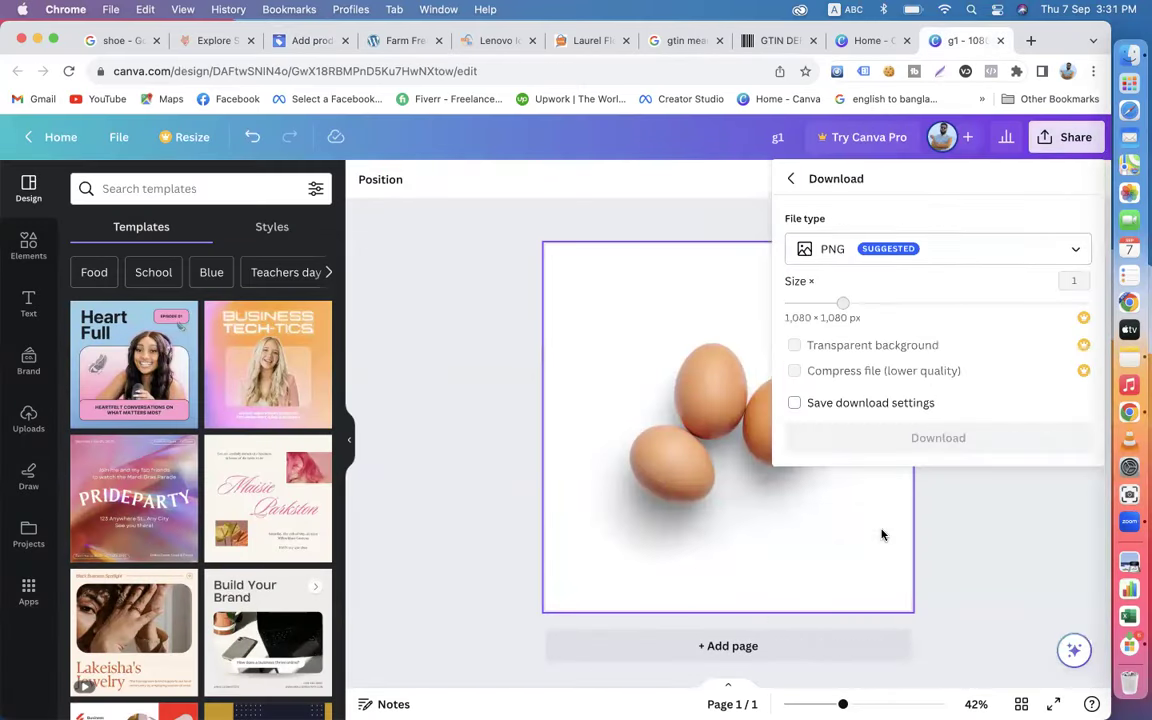
click(880, 249)
click(822, 298)
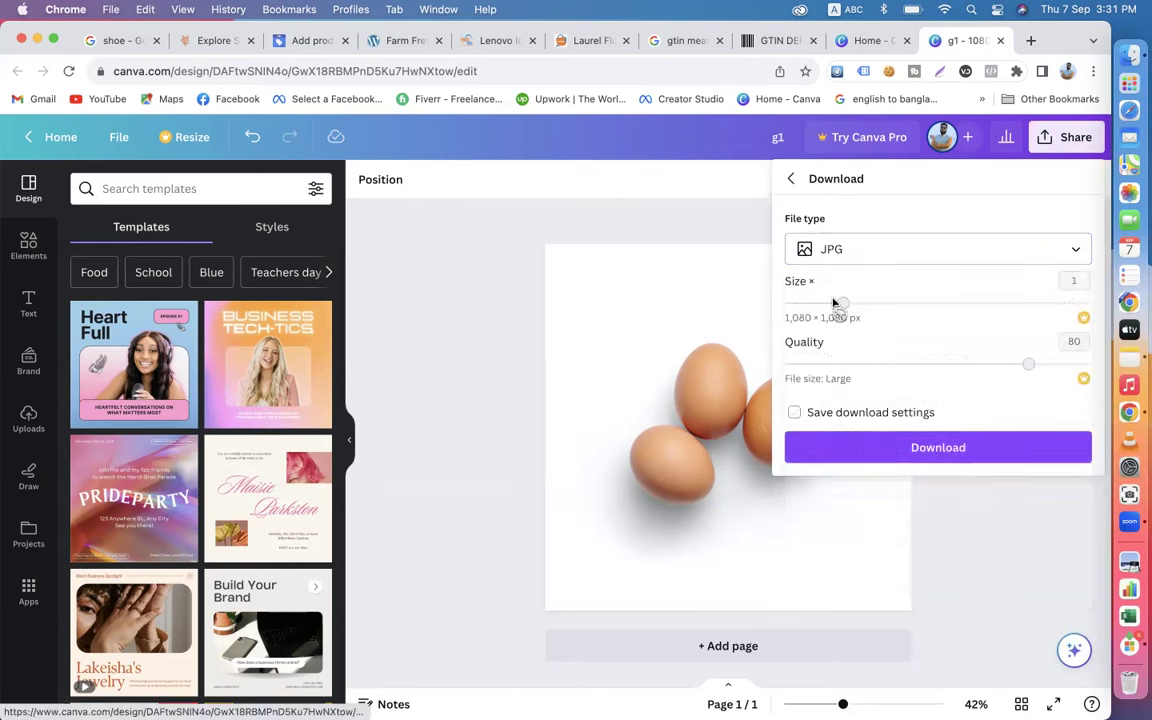
click(933, 441)
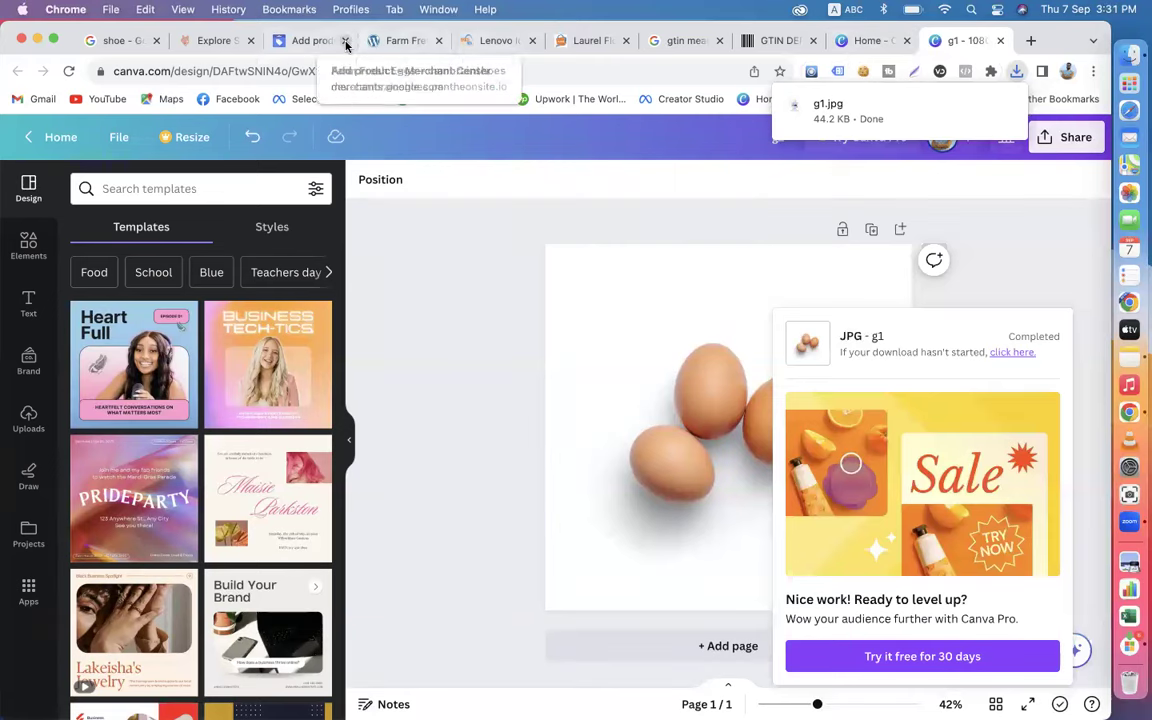
Return to the Merchant Center product form and upload g1.jpg from the Downloads folder as the product image.
click(315, 40)
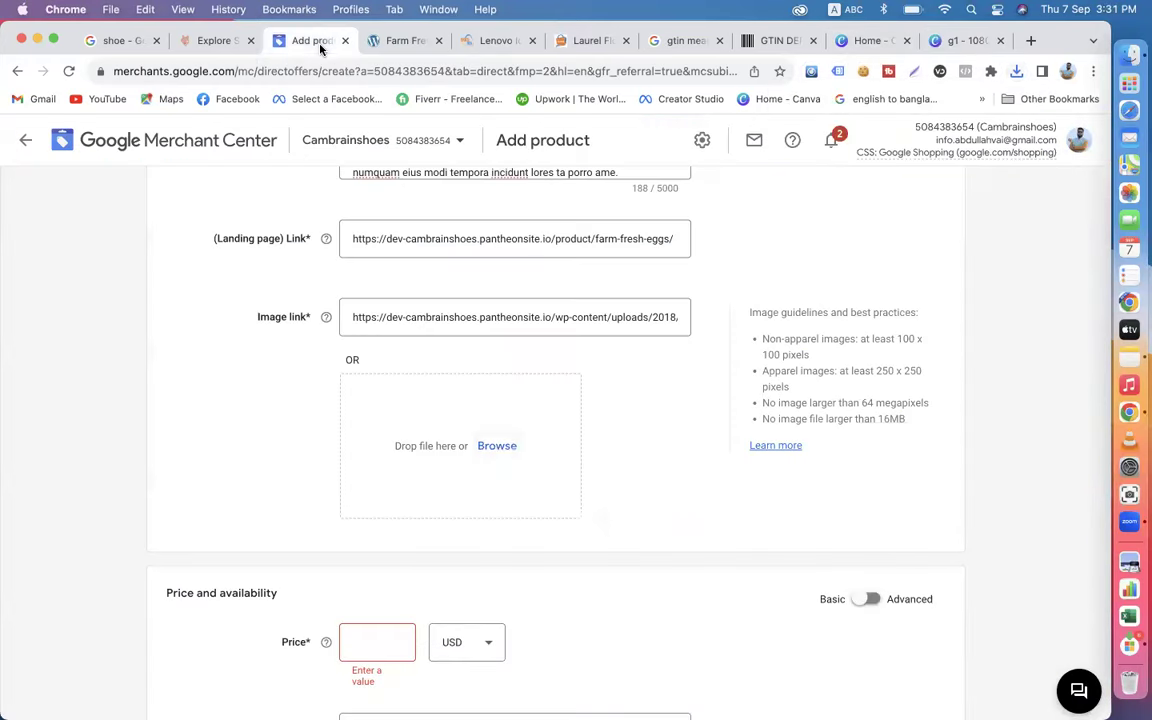
click(498, 447)
click(121, 282)
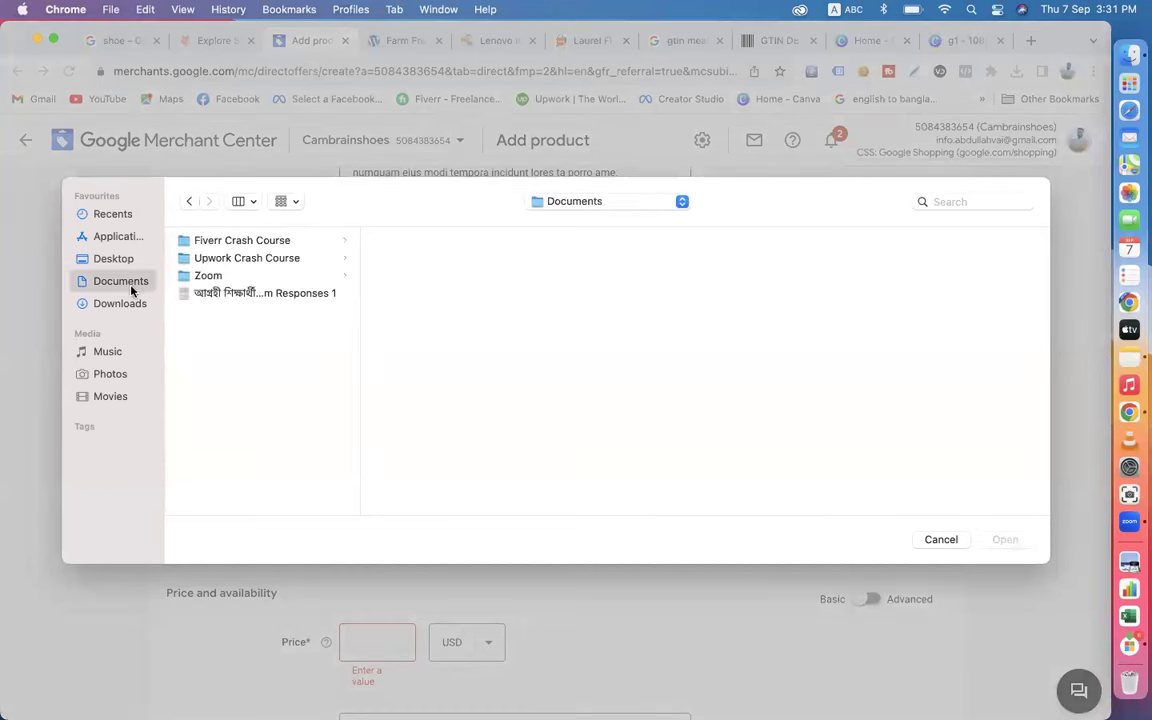
click(127, 306)
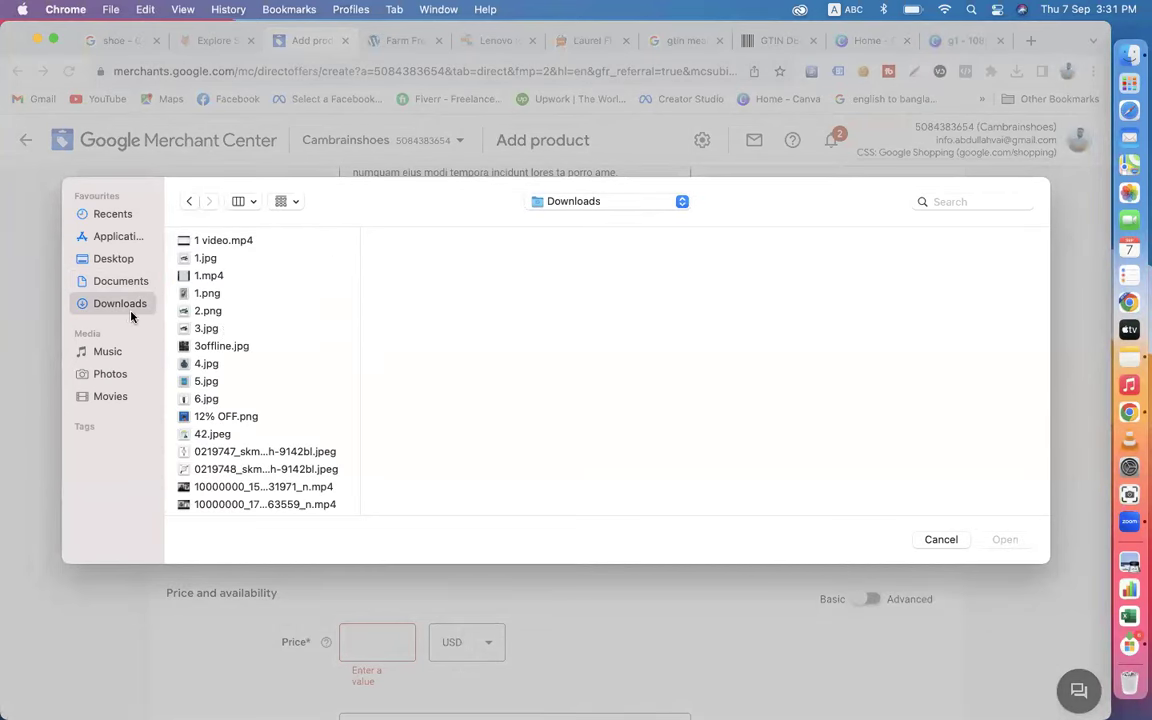
click(215, 292)
click(237, 414)
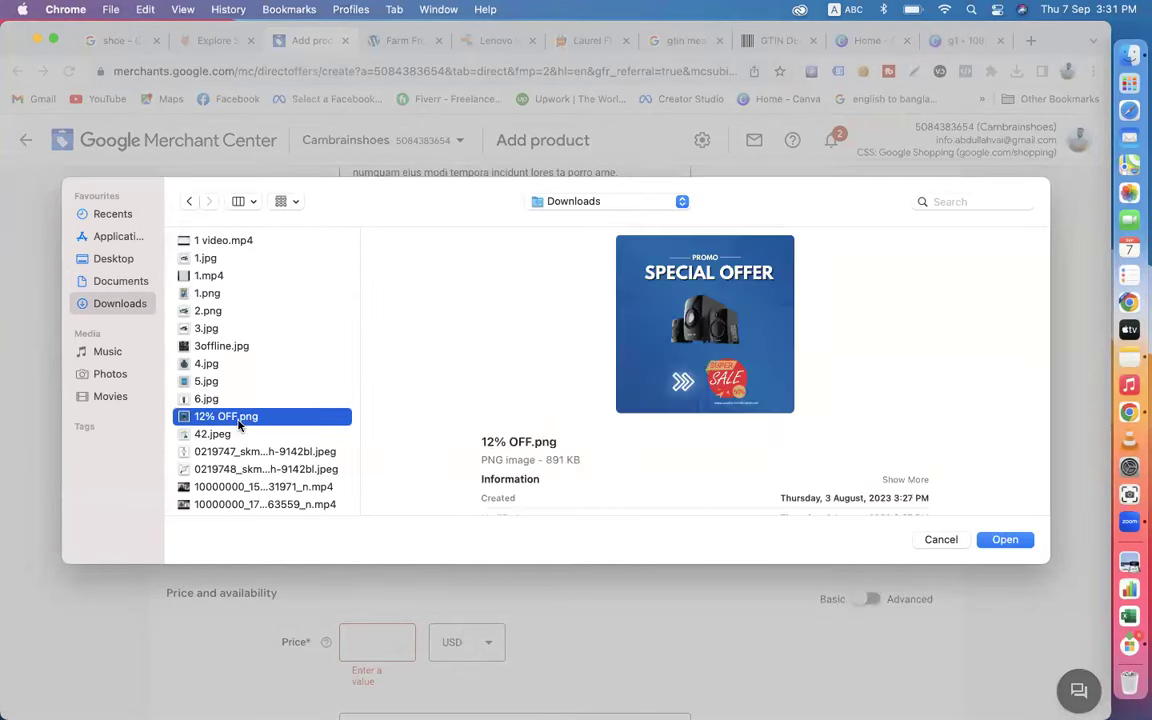
key(g)
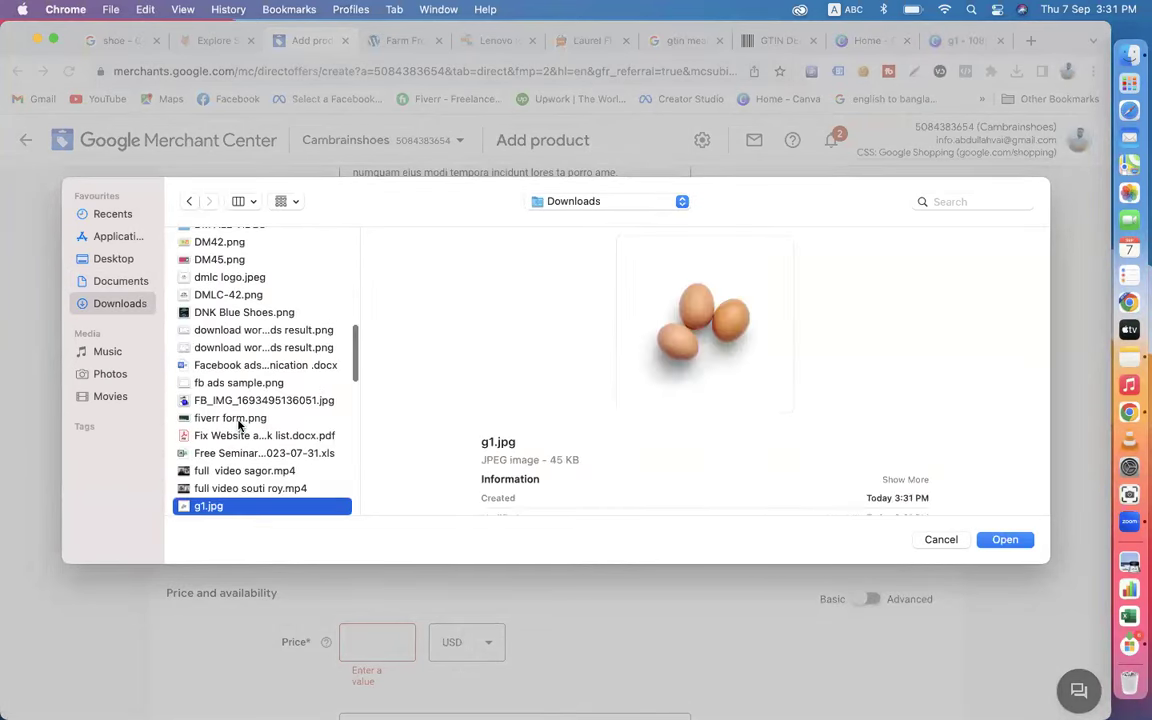
click(1003, 540)
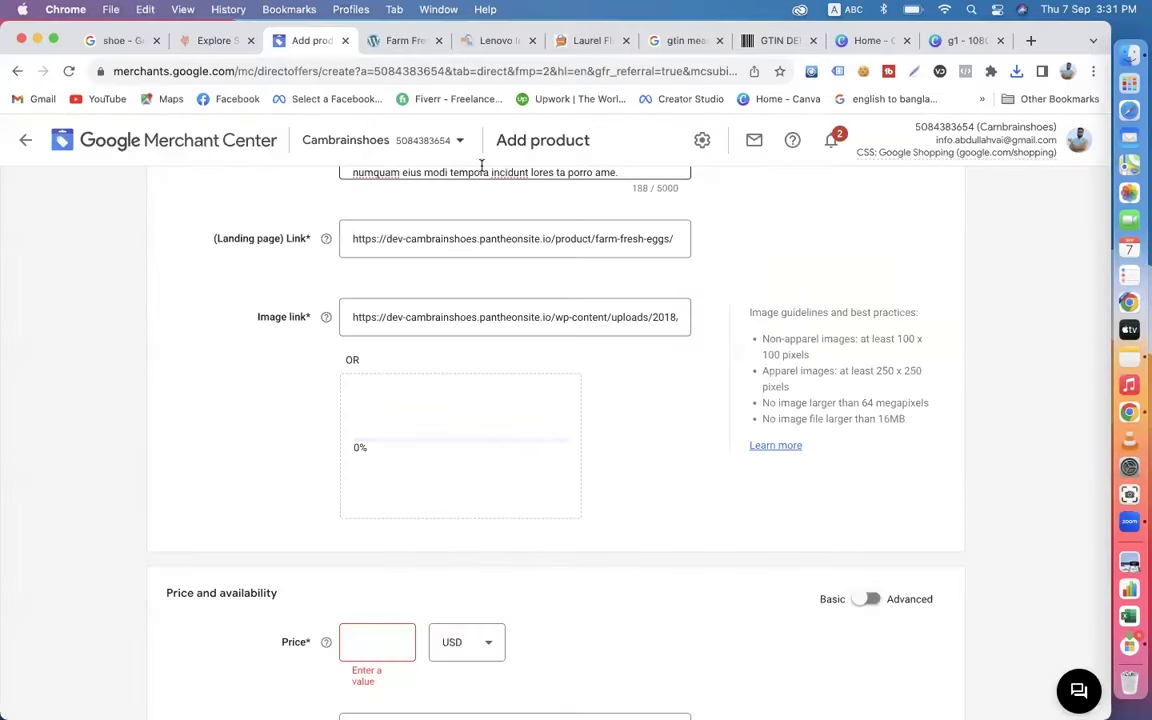
Check the egg price on the store page, review the product data, and set the product price to 34 USD.
click(404, 40)
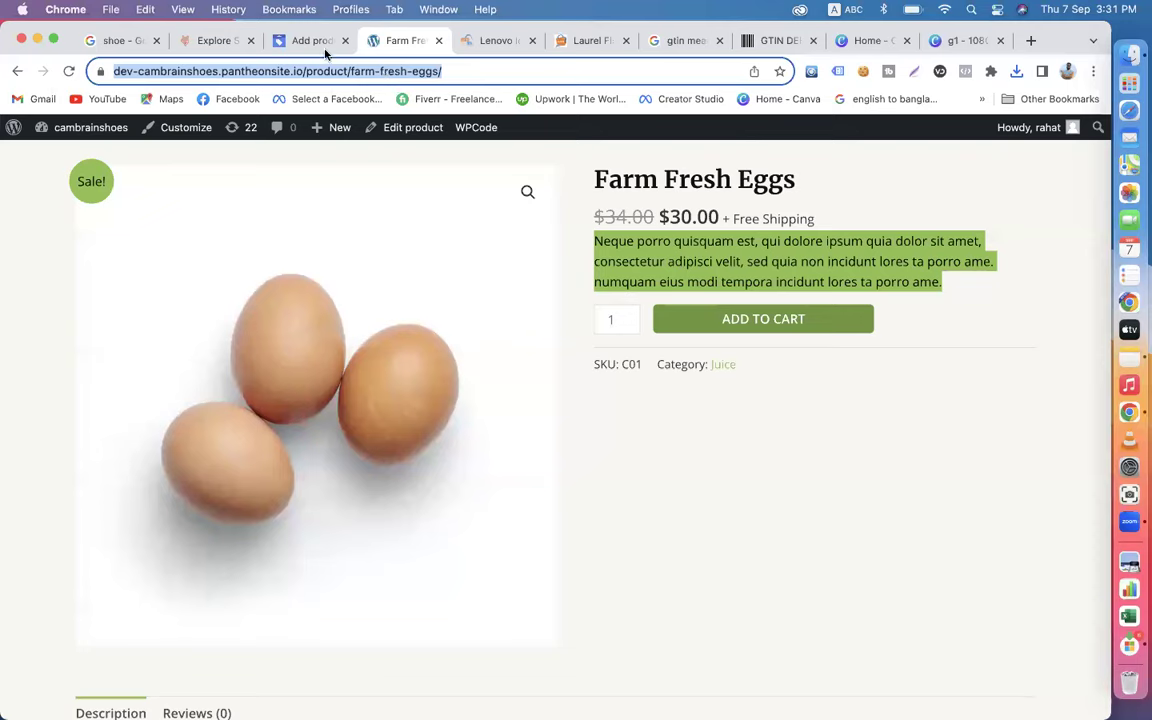
click(306, 41)
scroll(600, 428, down, 3)
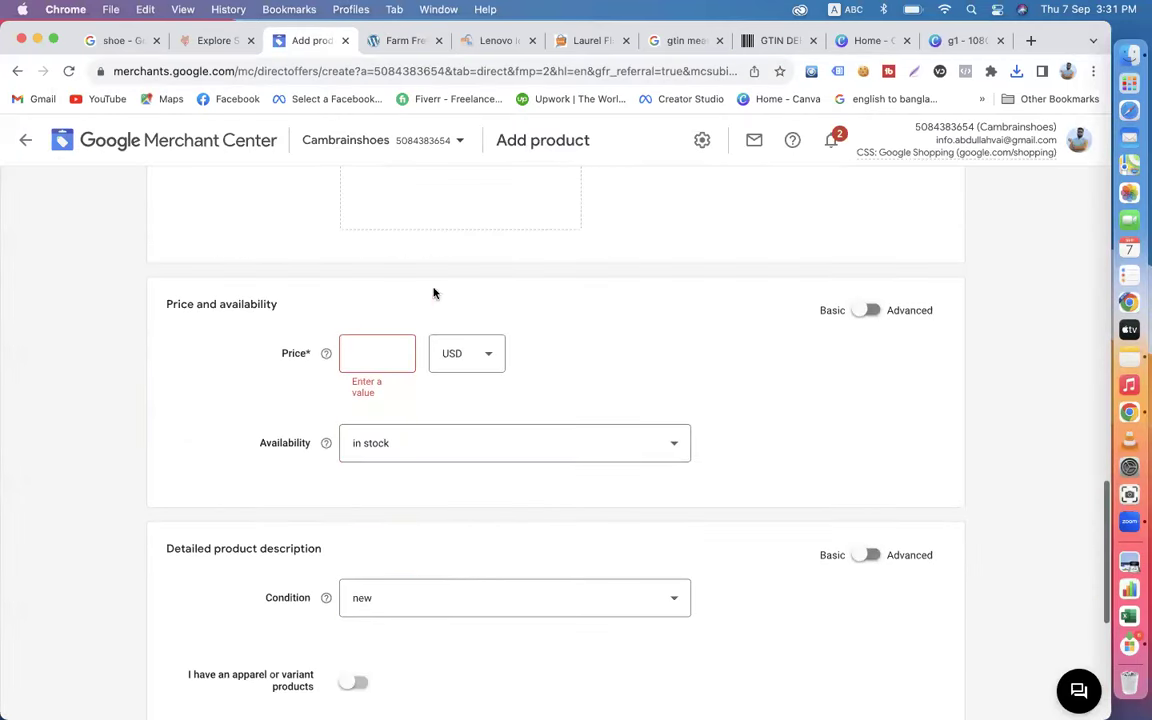
scroll(573, 303, up, 2)
scroll(572, 303, up, 5)
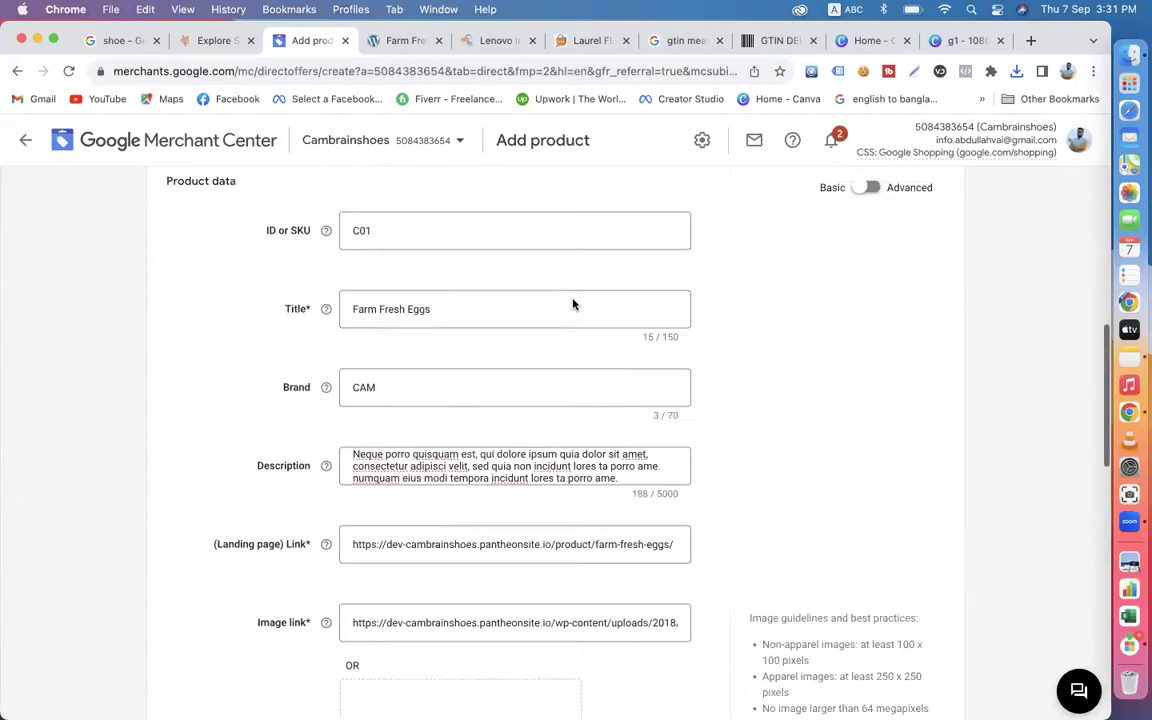
scroll(566, 327, down, 1)
scroll(617, 346, down, 1)
scroll(560, 450, up, 2)
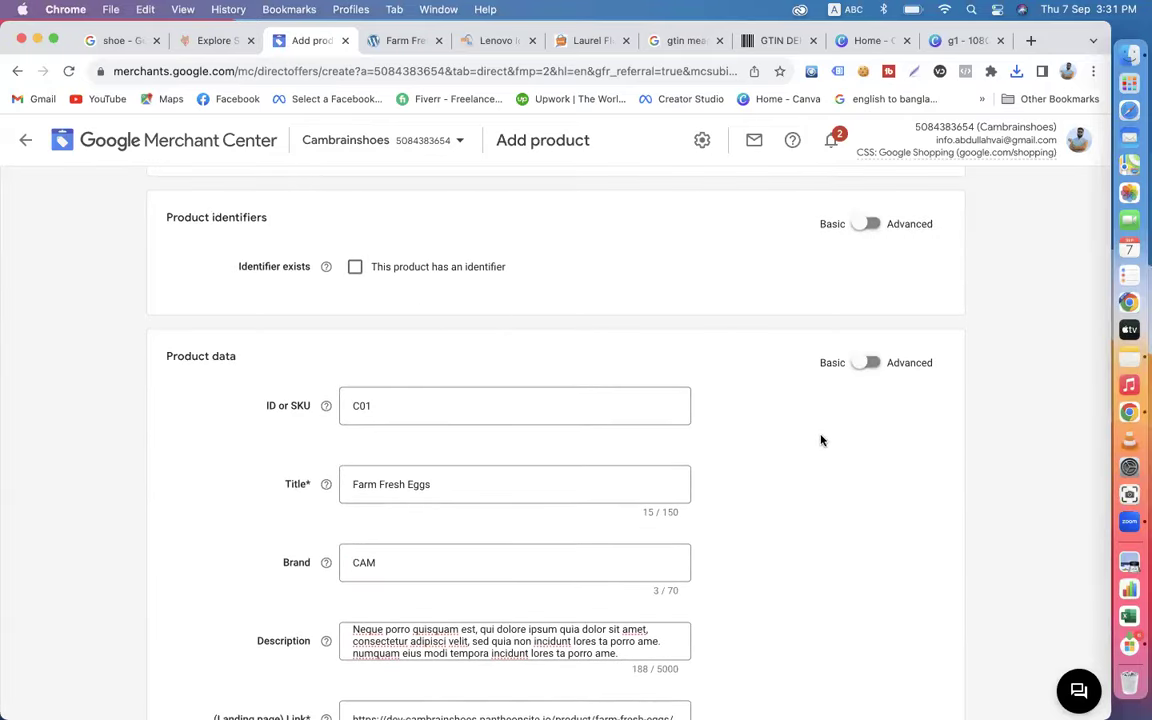
scroll(797, 465, down, 4)
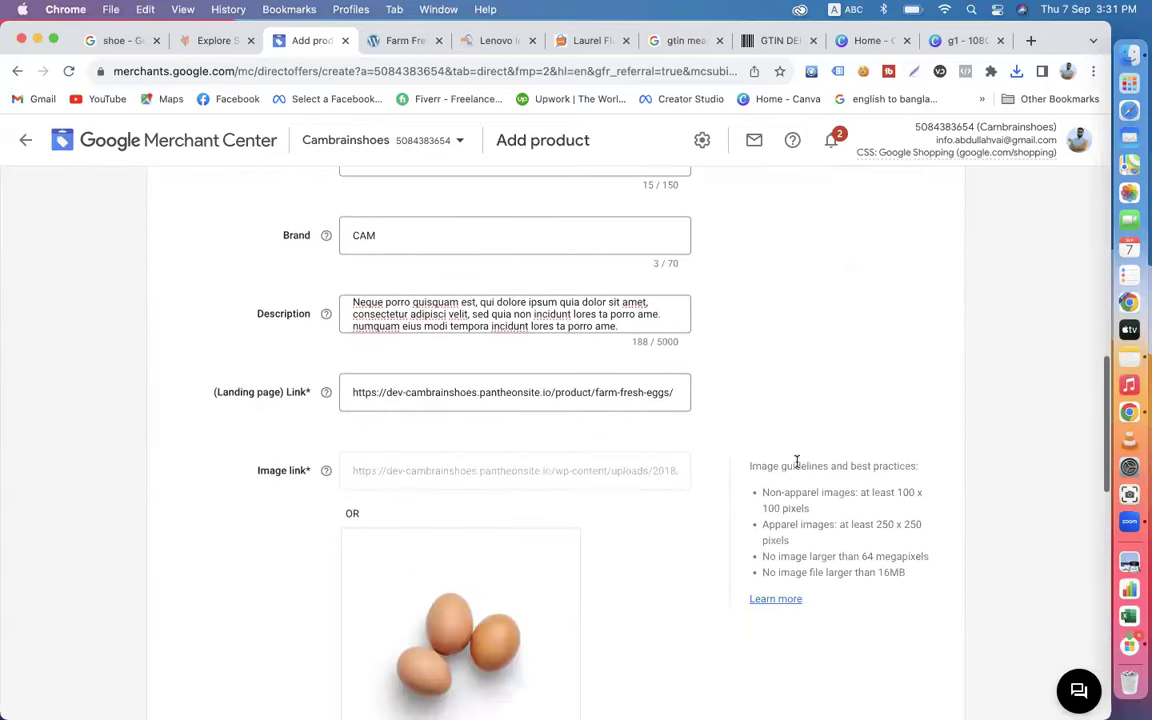
scroll(797, 465, down, 3)
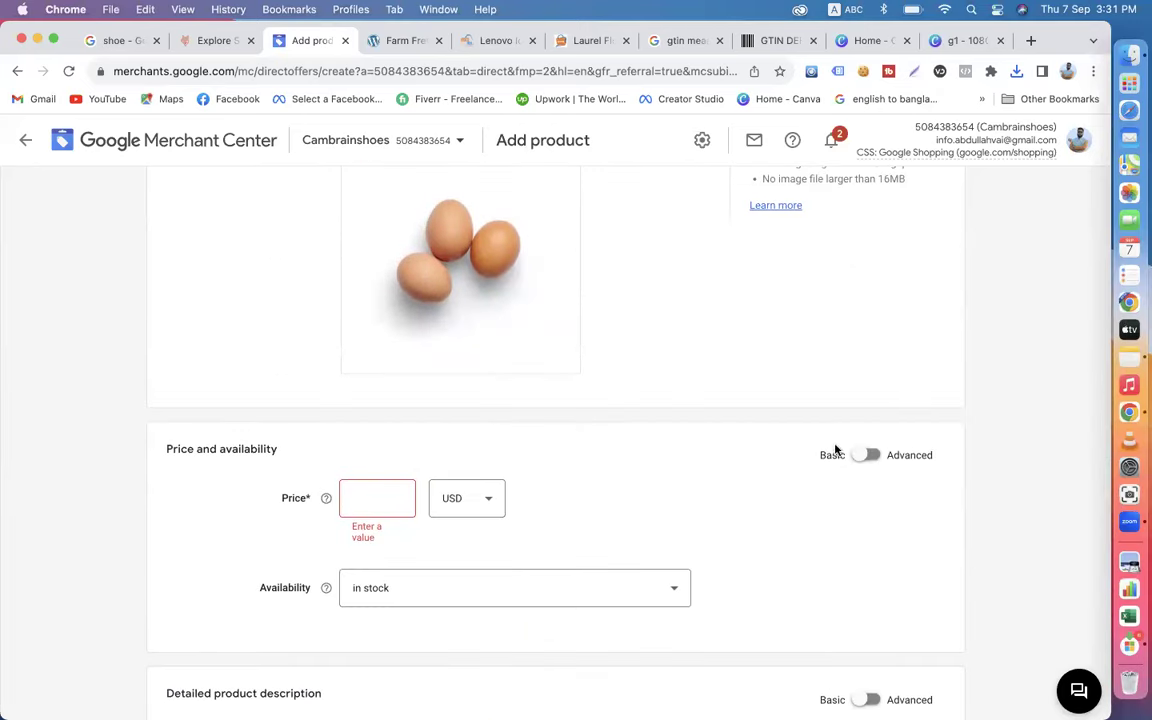
click(362, 496)
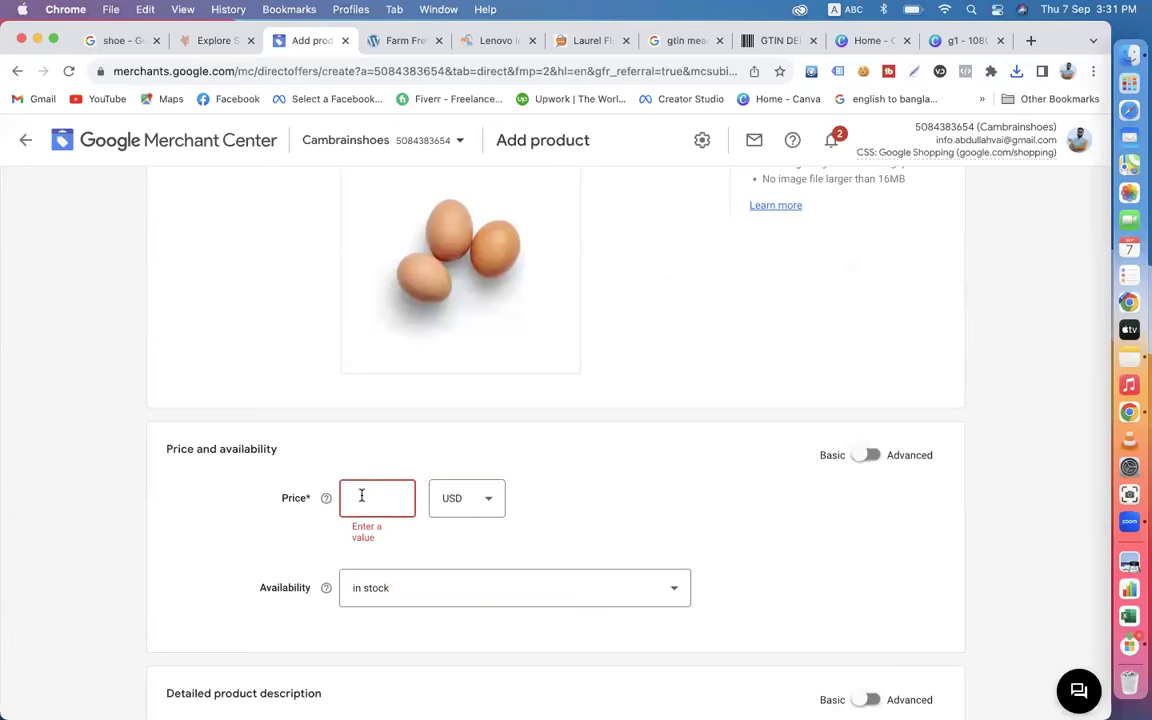
text(34)
click(558, 448)
Review the rest of the product form and open the tax setup from the shipping, tax and returns section.
scroll(617, 500, down, 3)
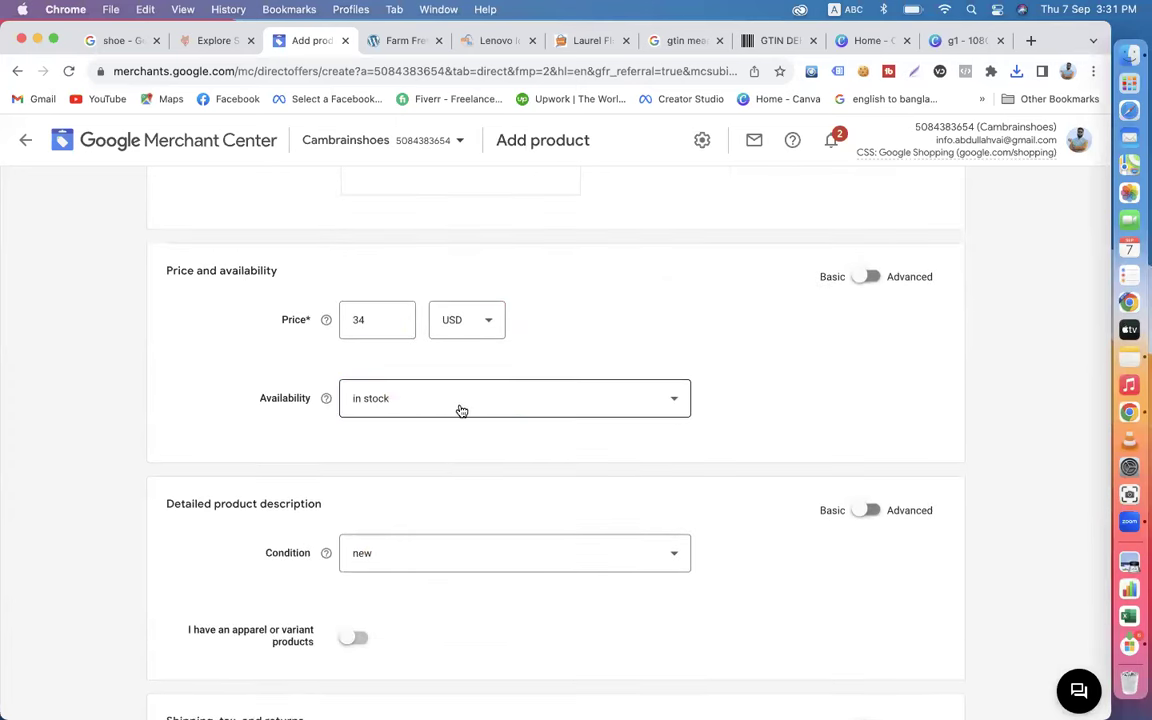
scroll(576, 473, down, 2)
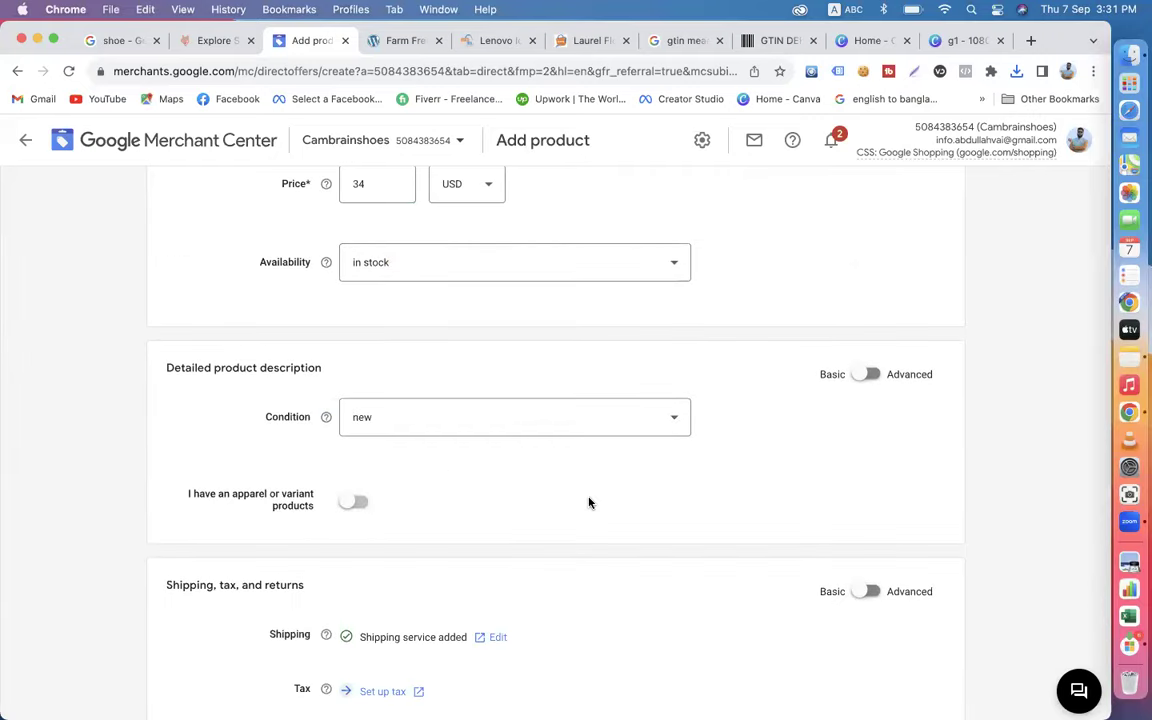
scroll(589, 502, down, 2)
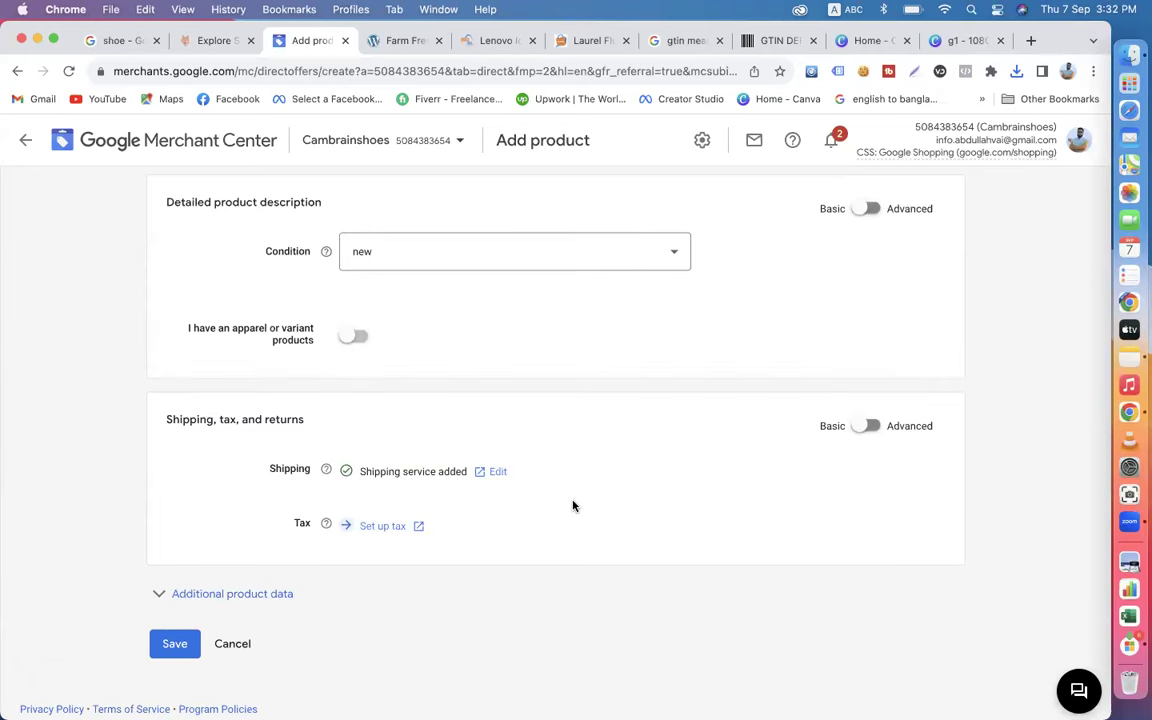
scroll(573, 505, up, 20)
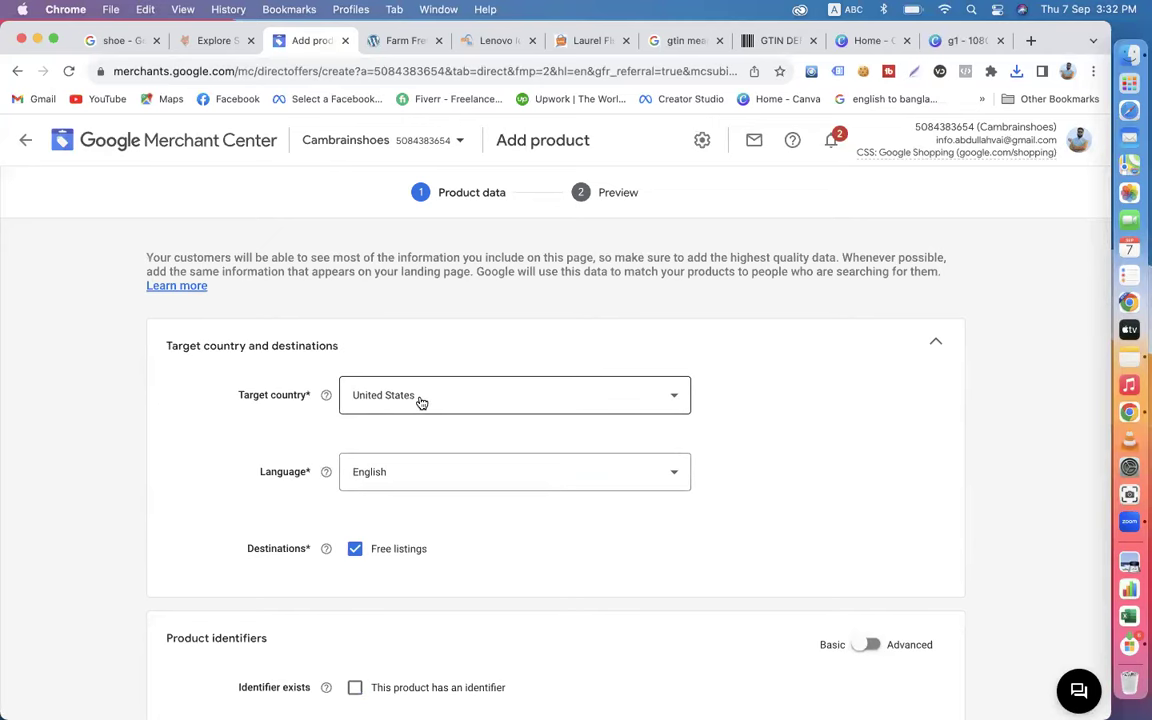
scroll(651, 567, down, 20)
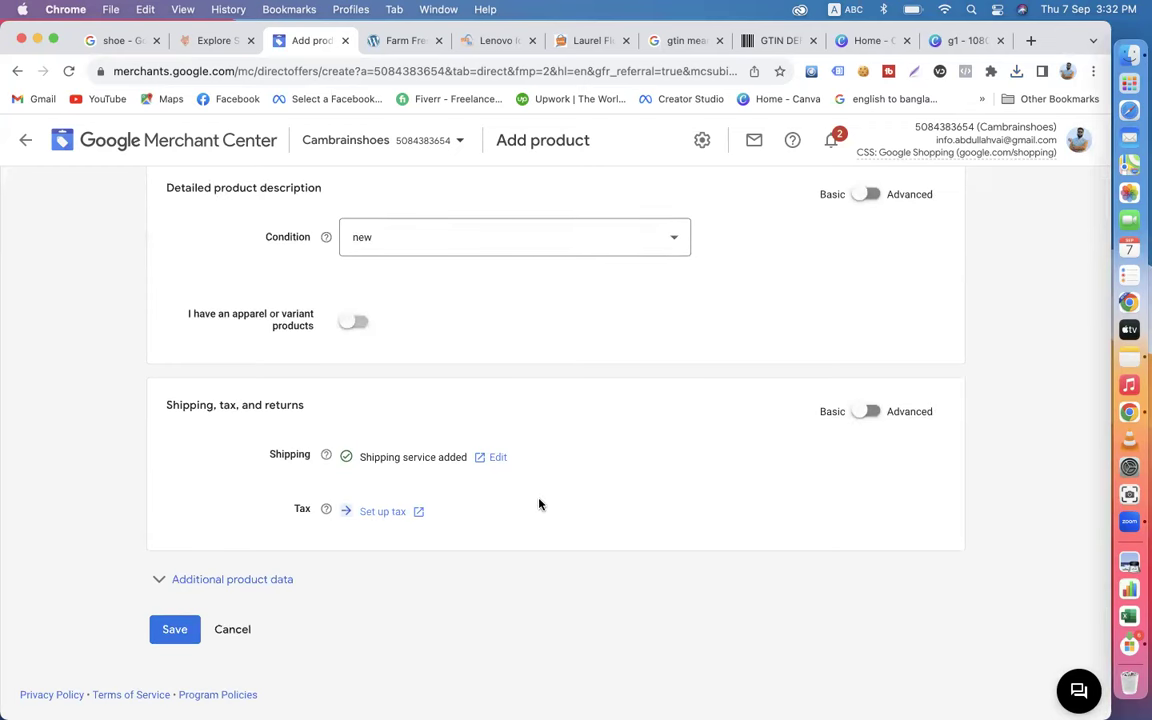
right_click(386, 511)
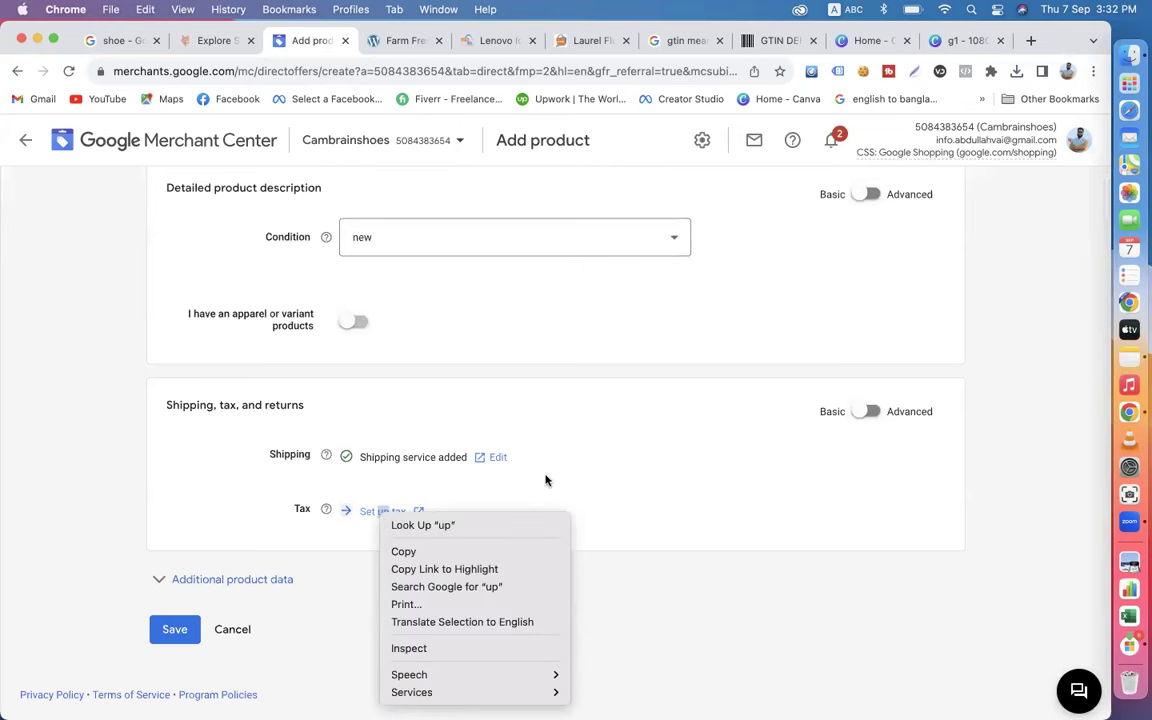
click(381, 515)
click(381, 515)
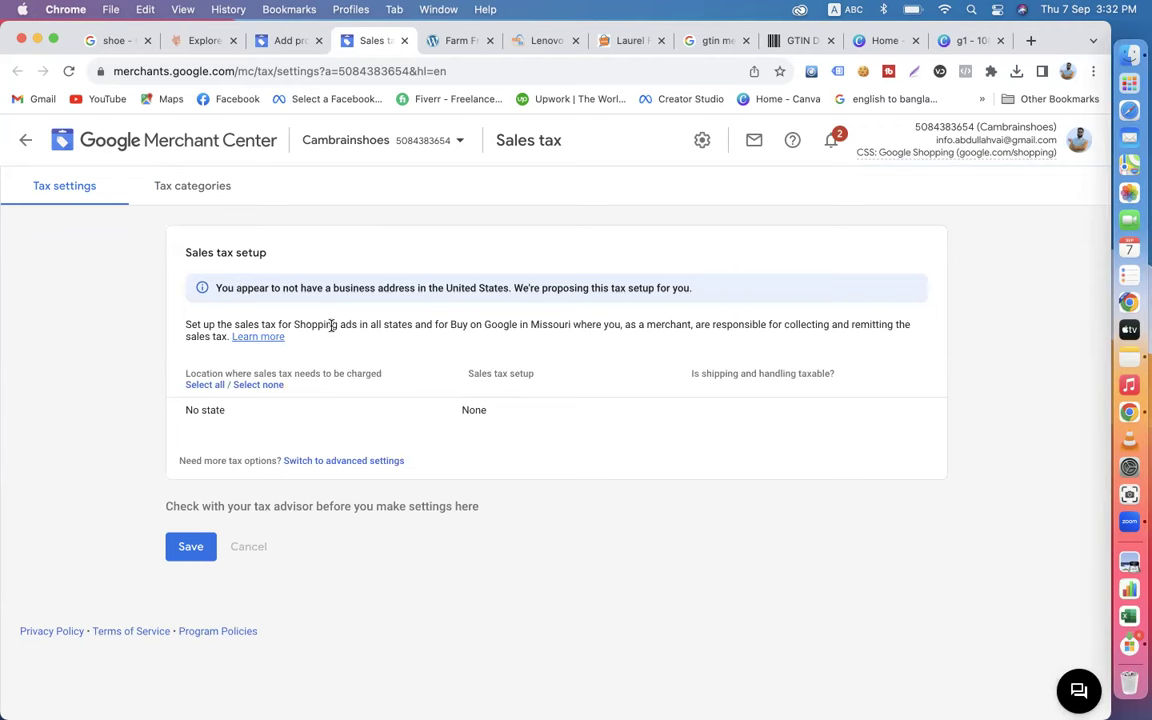
Save the proposed sales tax setup with no state charged.
click(704, 143)
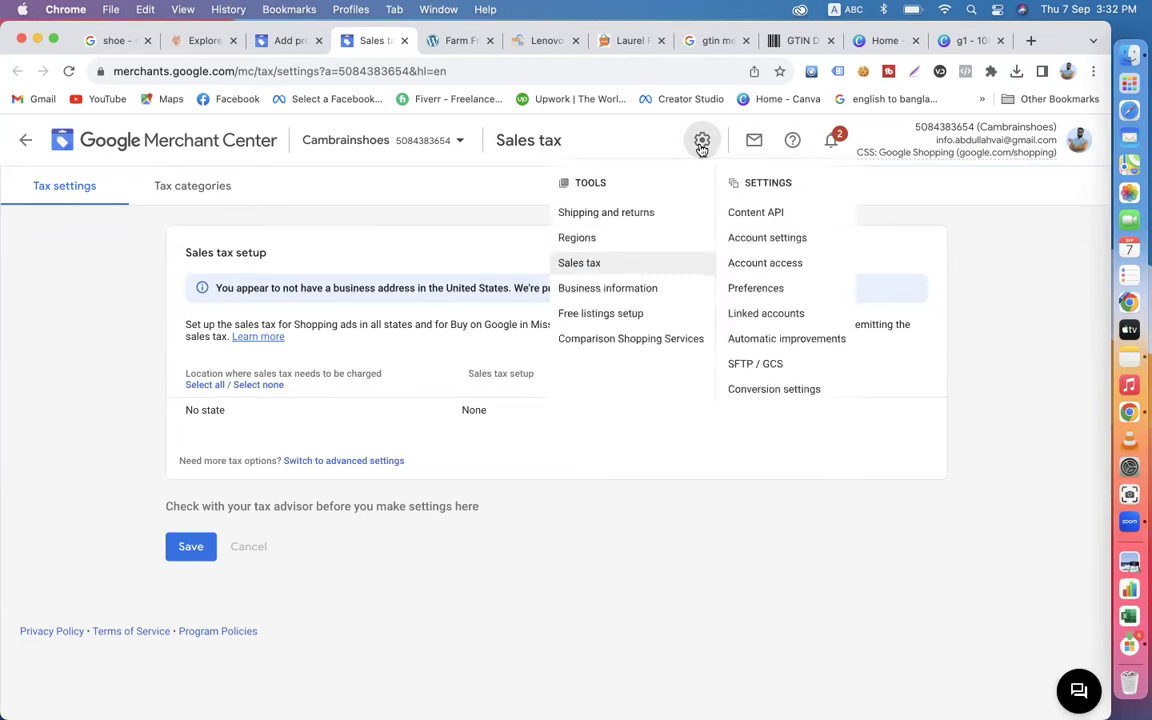
click(575, 281)
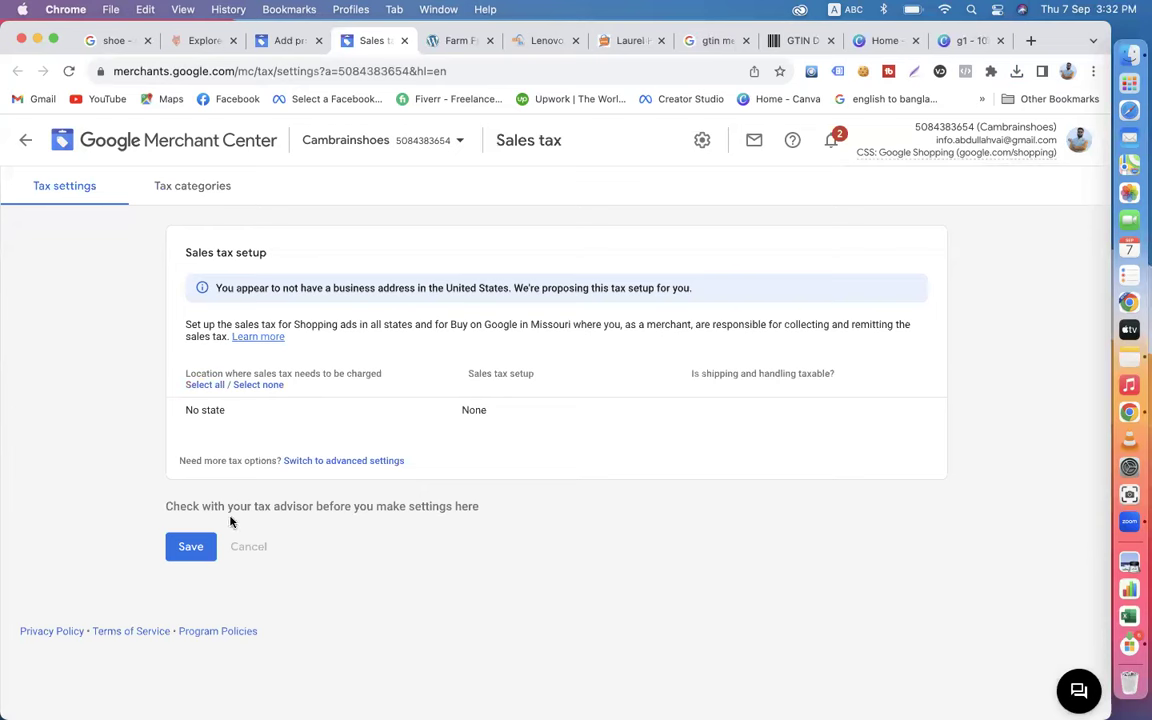
click(196, 547)
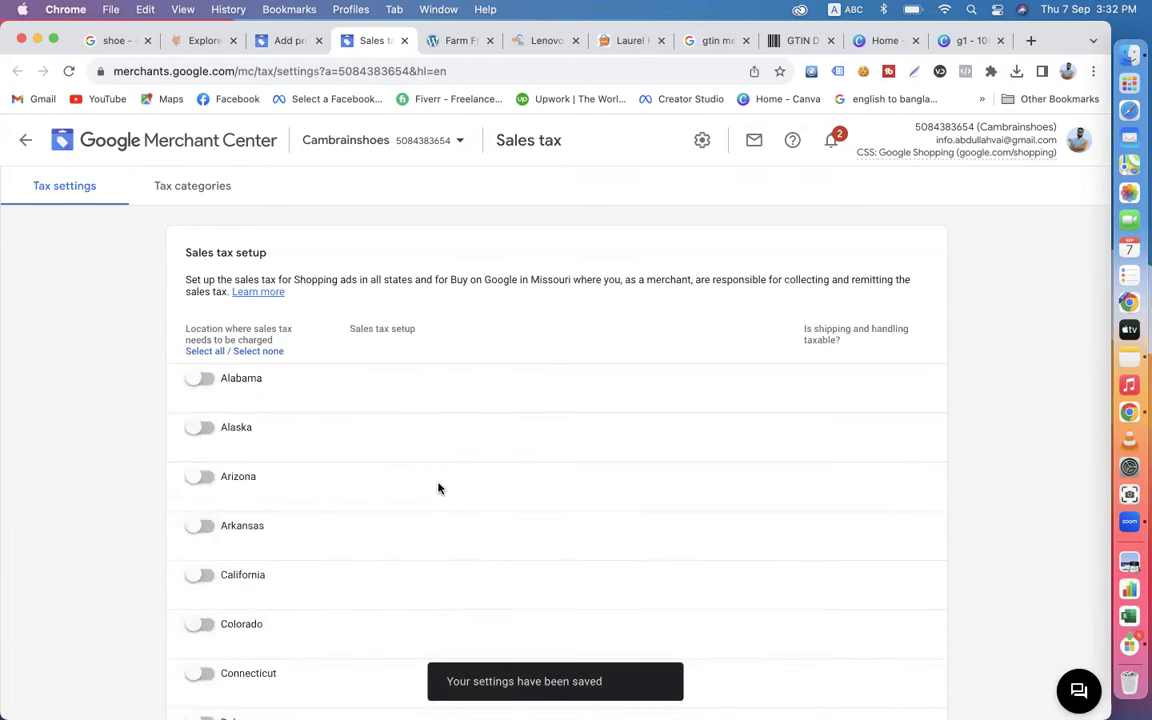
Reopen the sales tax settings, select all states with Google-determined sales tax, and save the setup.
click(25, 140)
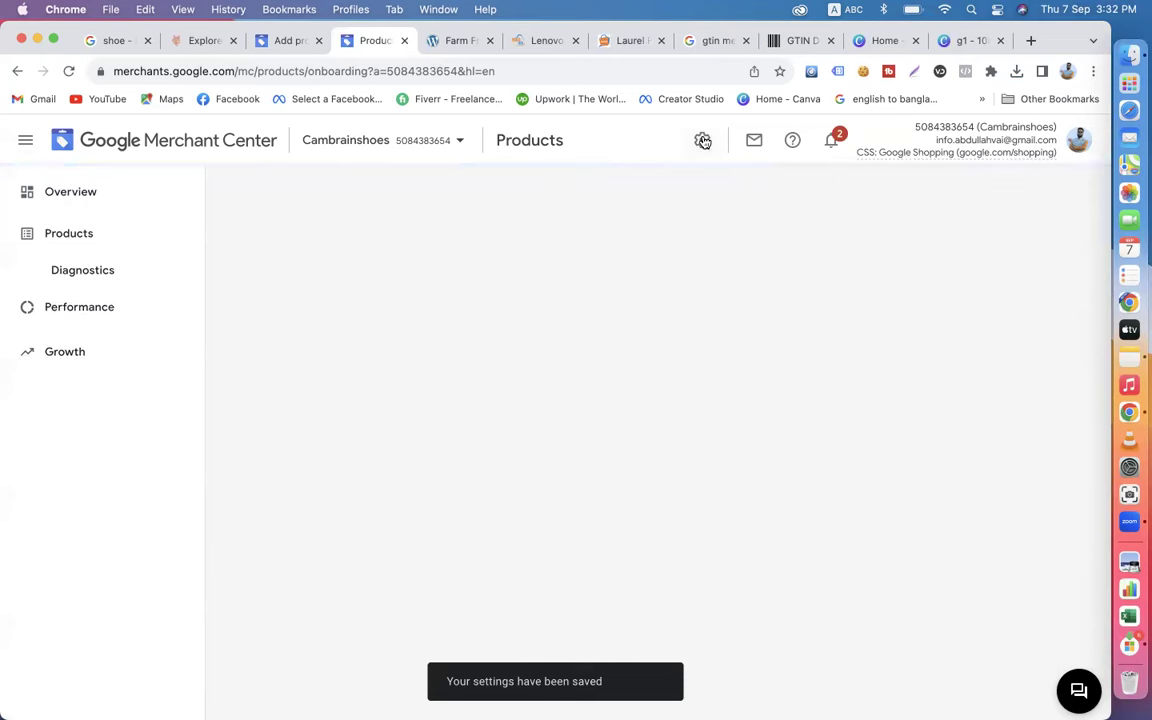
click(702, 140)
click(579, 280)
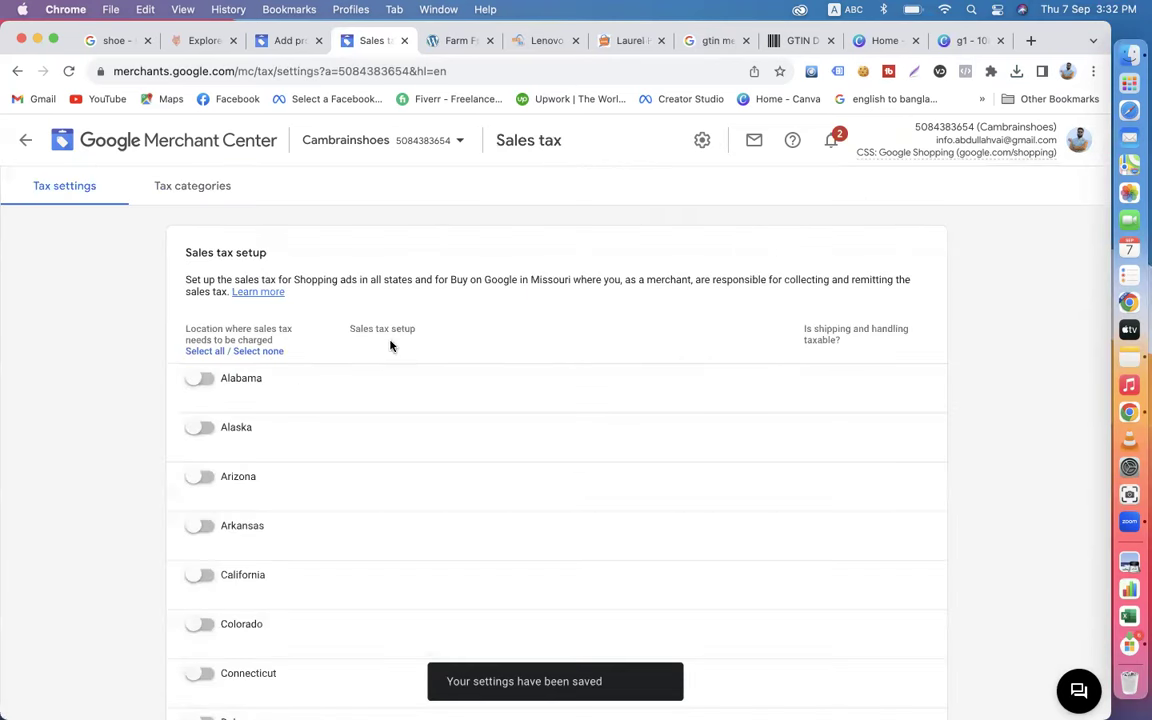
scroll(319, 406, down, 12)
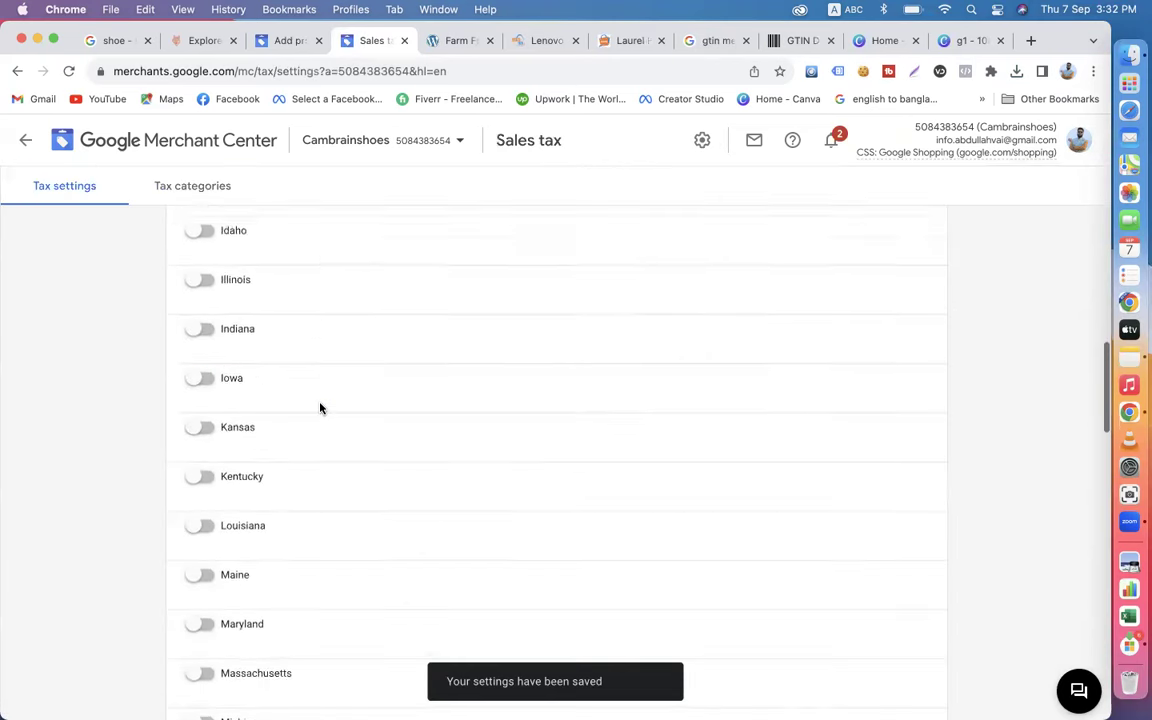
scroll(180, 429, down, 12)
scroll(180, 429, up, 15)
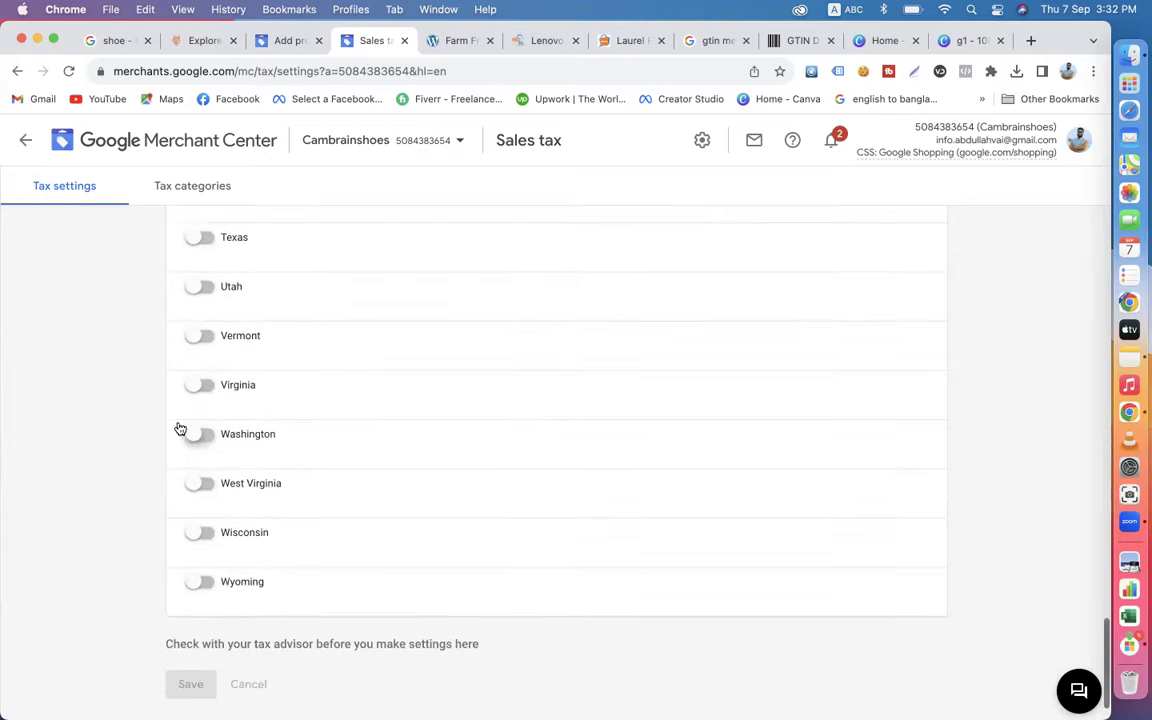
scroll(180, 429, up, 10)
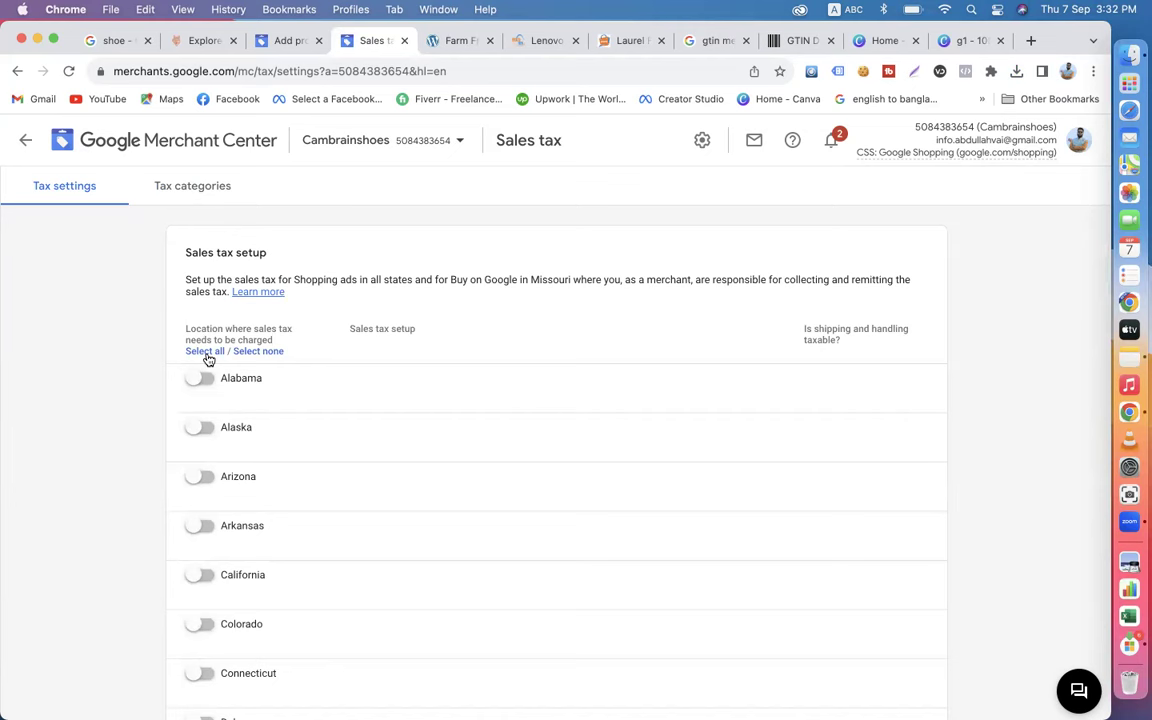
click(205, 352)
scroll(198, 478, down, 20)
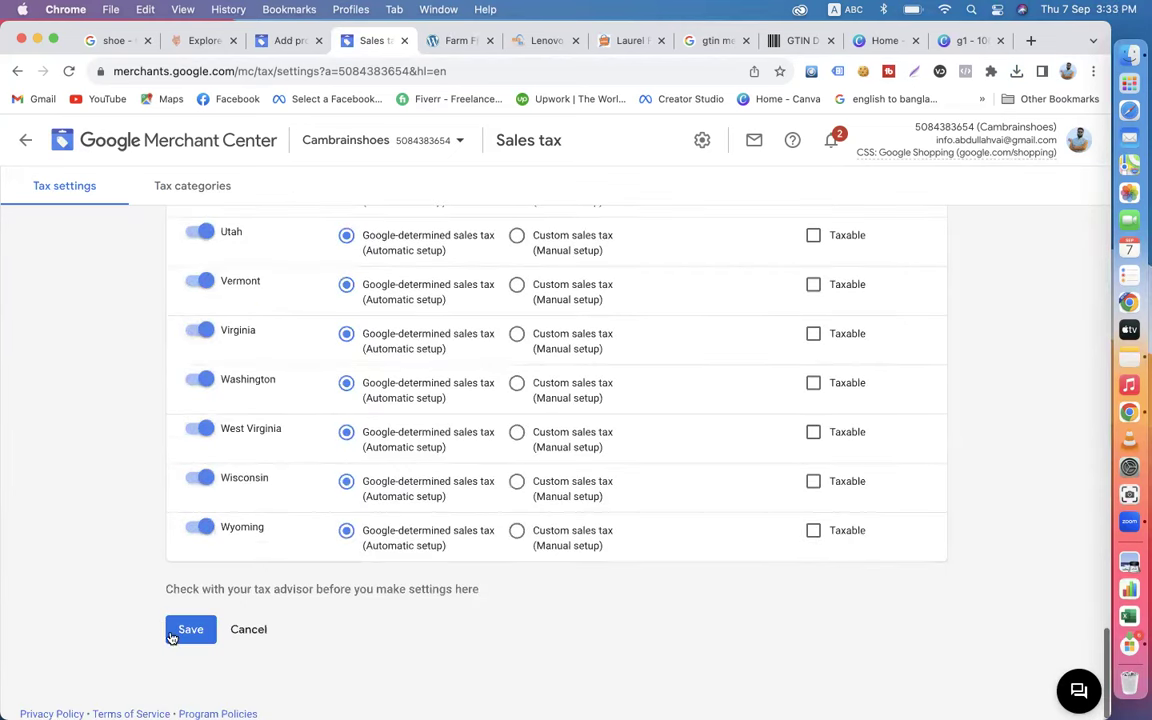
click(180, 640)
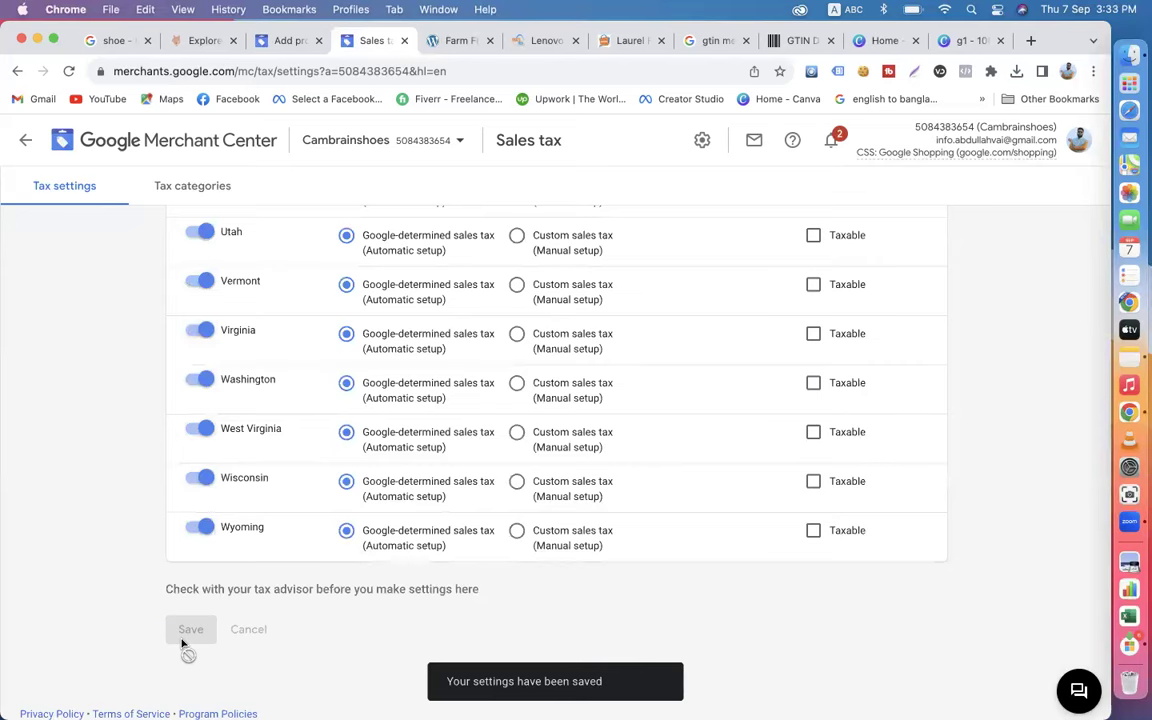
Check the tax categories page and return to the sales tax settings.
scroll(183, 645, up, 20)
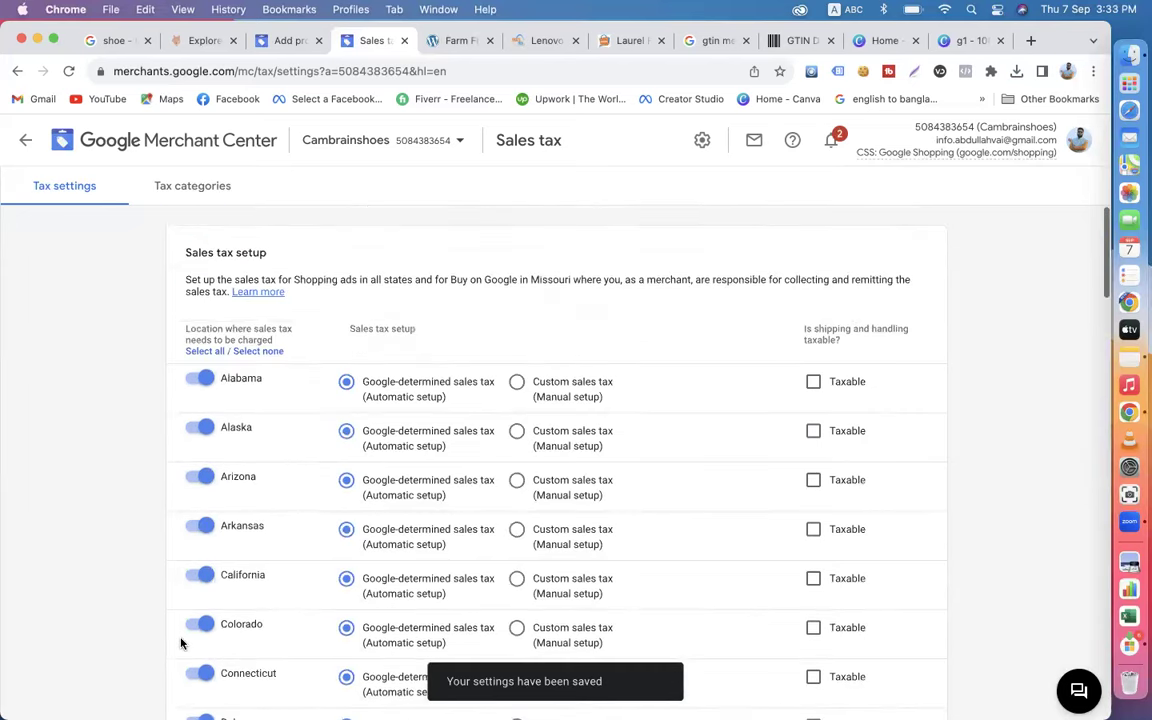
click(210, 196)
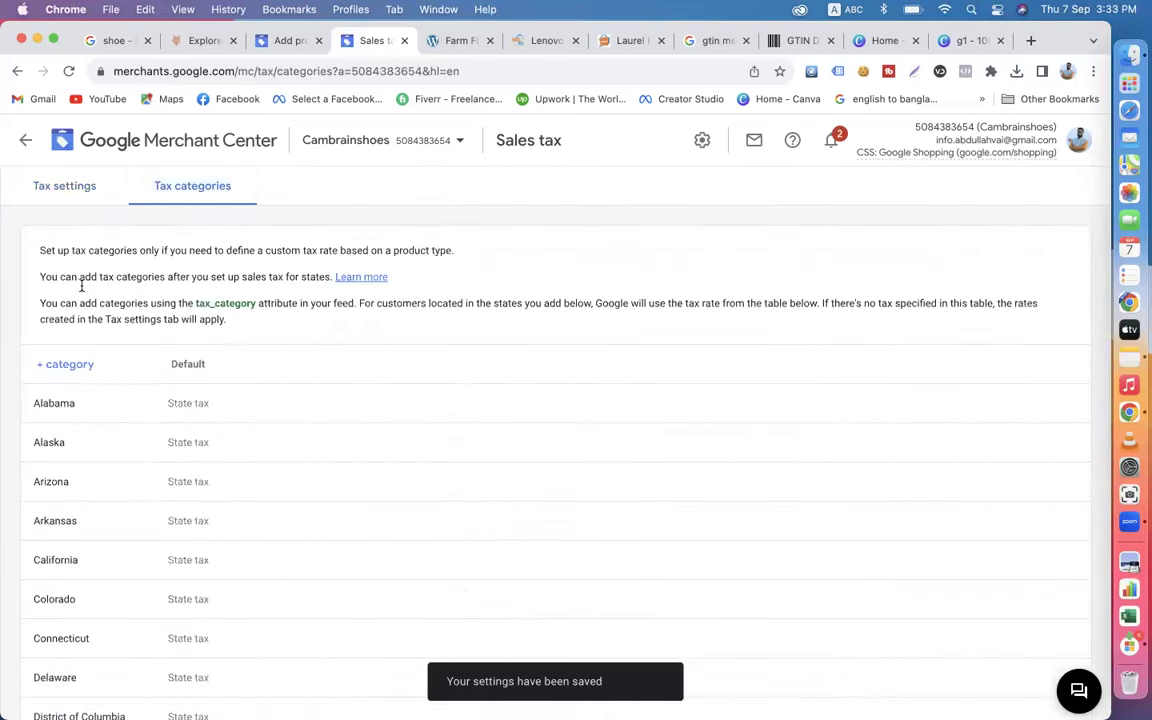
click(79, 186)
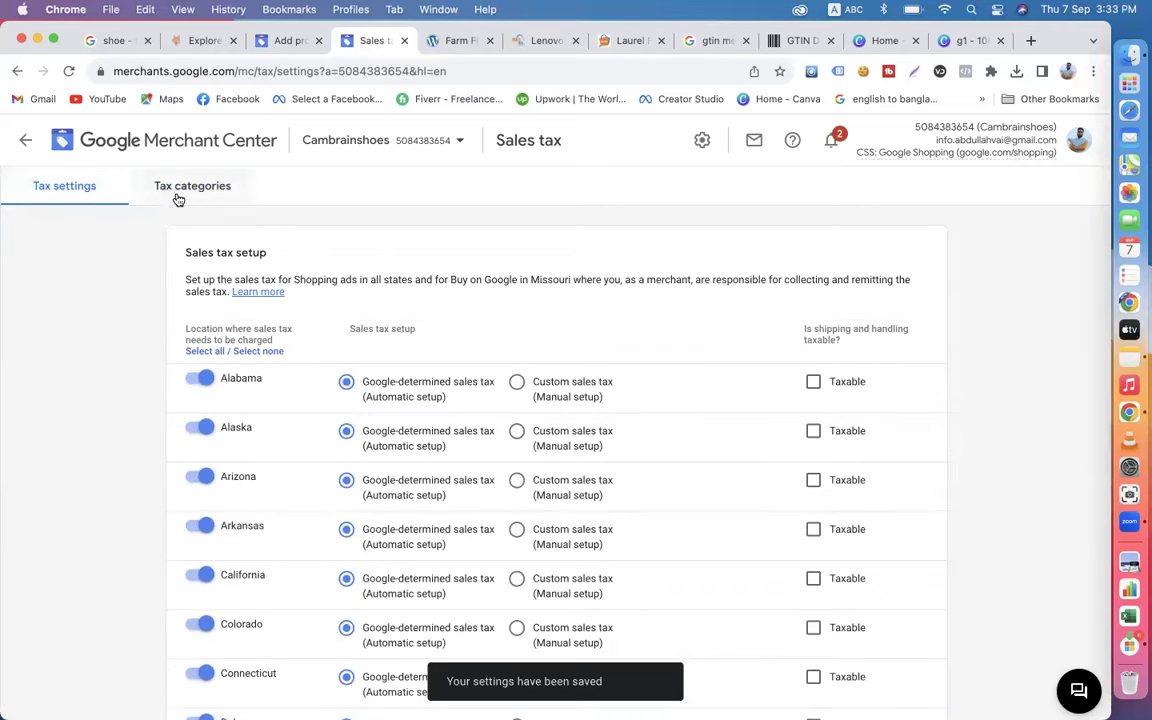
Return to the product form and check its tax status and remaining sections.
click(290, 42)
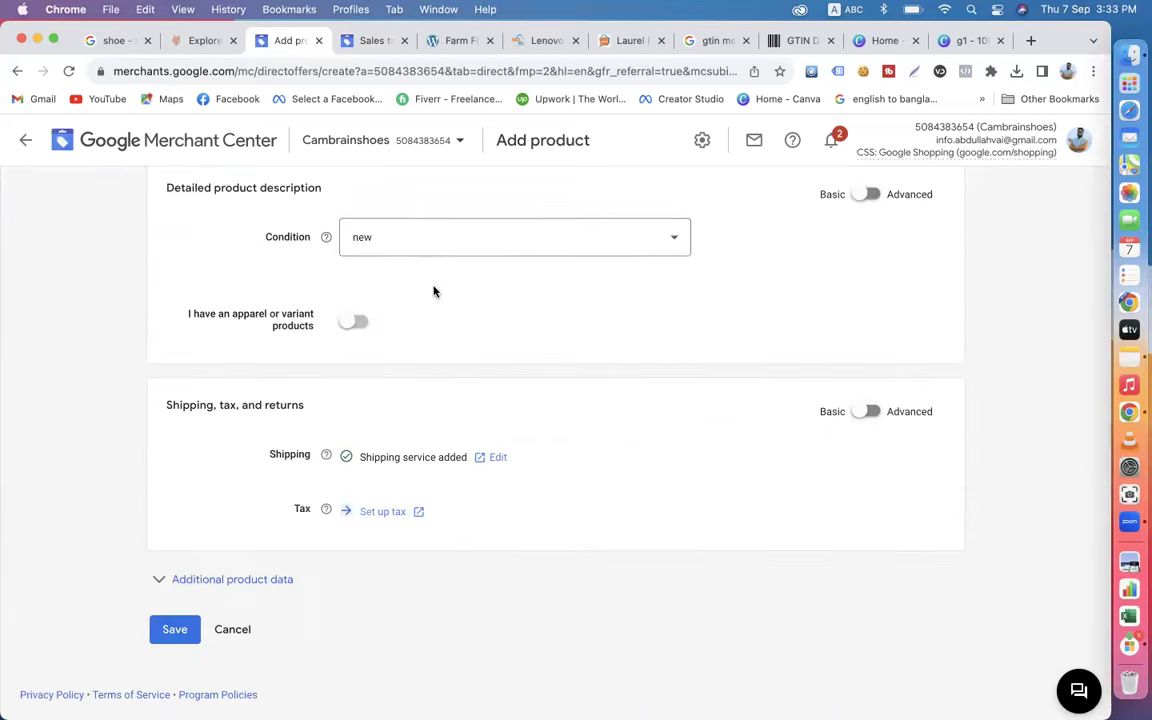
scroll(434, 291, up, 10)
scroll(571, 326, down, 8)
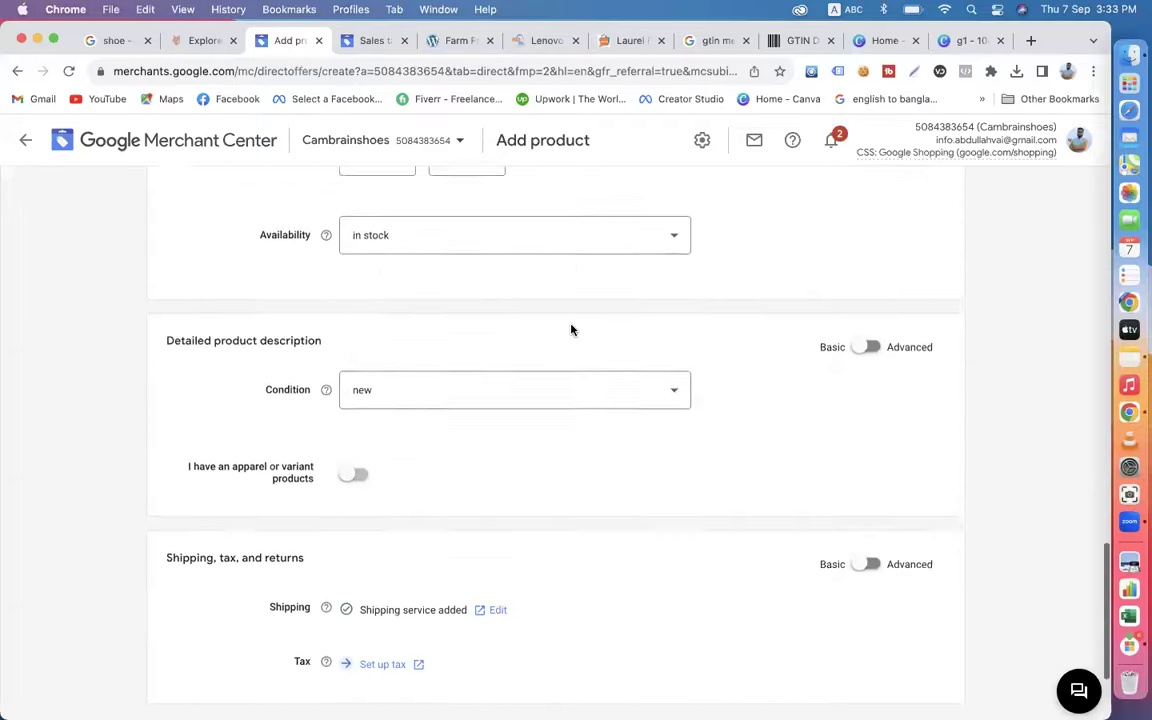
scroll(571, 328, down, 3)
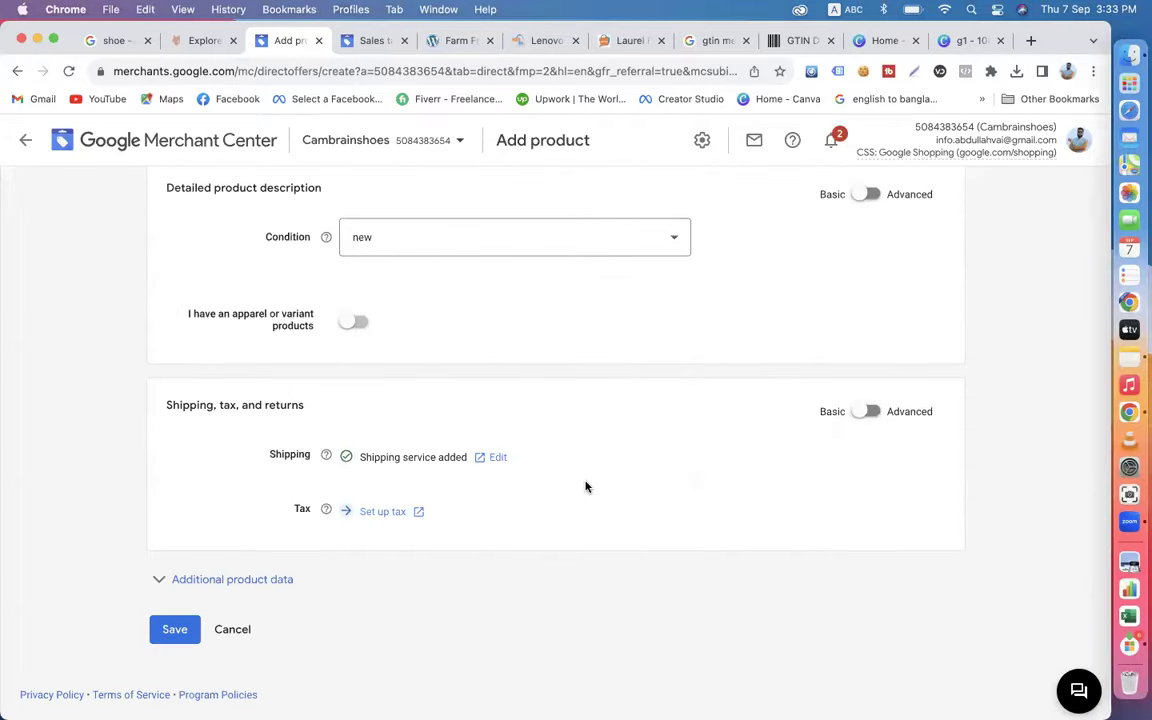
scroll(586, 485, up, 10)
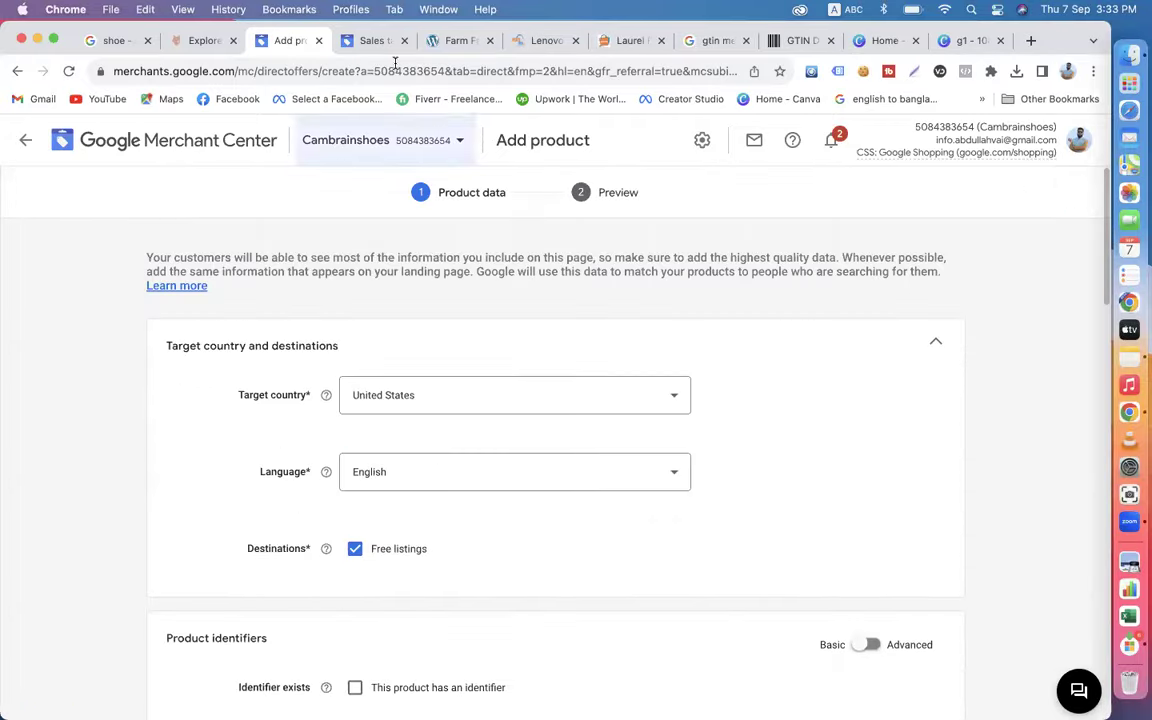
Reopen the sales tax settings and review the saved tax setup for all states.
click(368, 42)
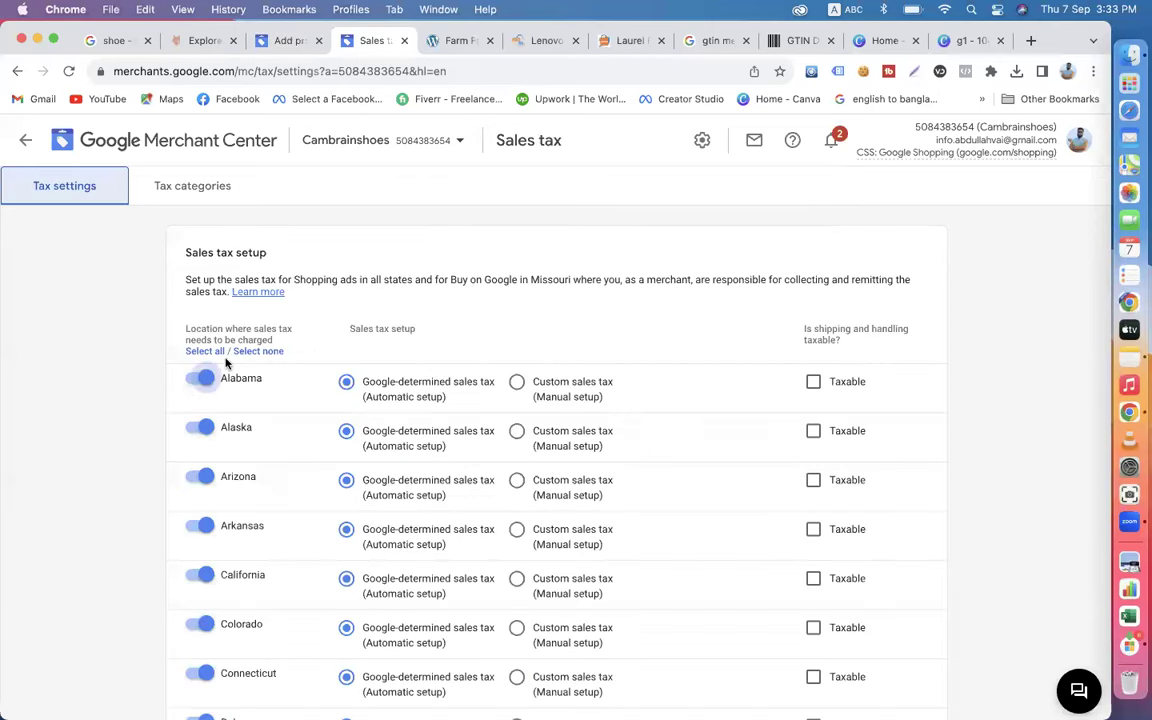
click(701, 140)
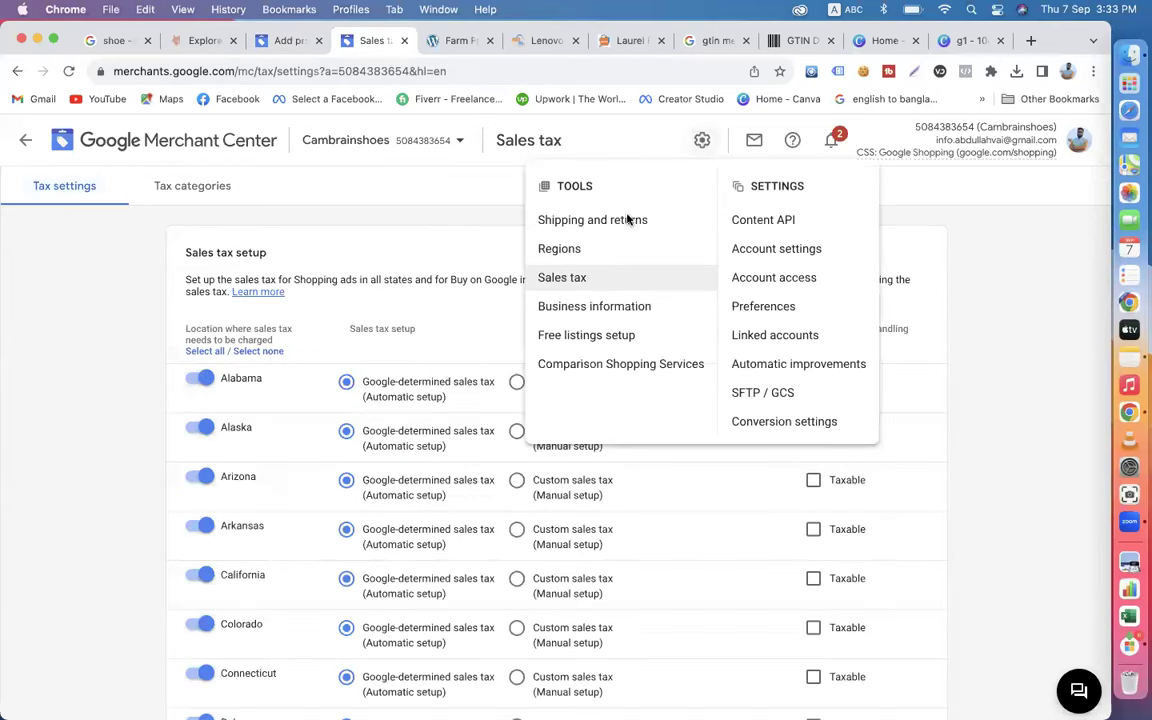
click(580, 274)
scroll(244, 494, down, 20)
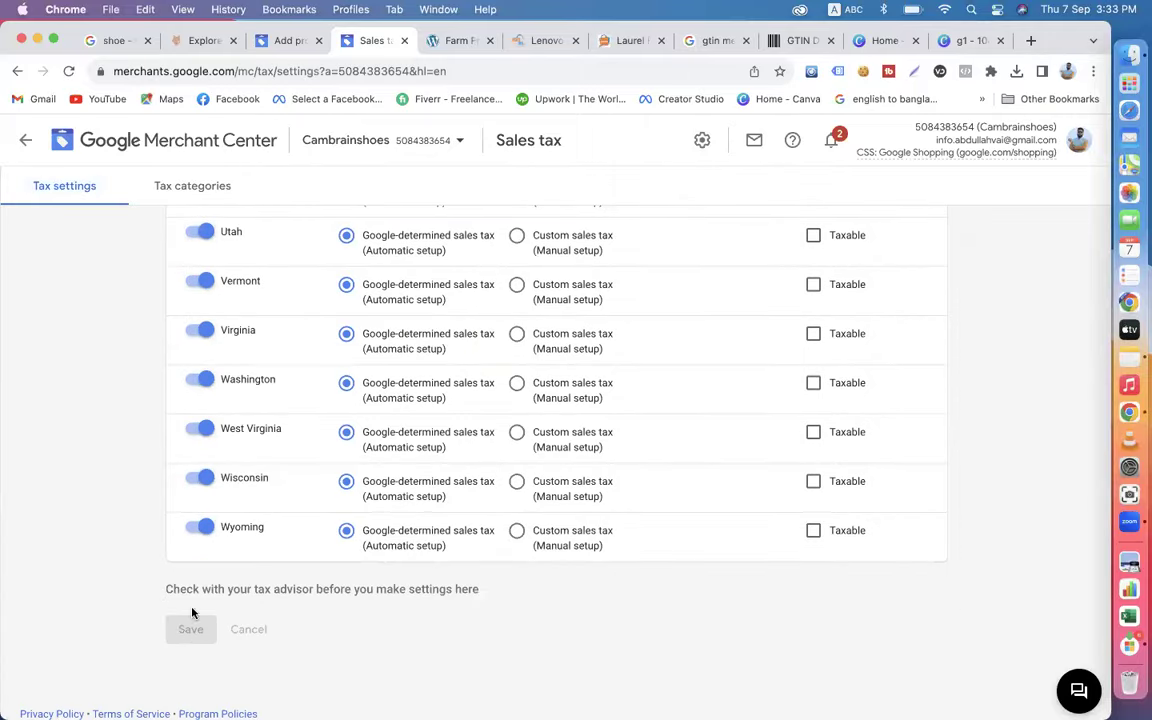
scroll(155, 547, up, 12)
scroll(153, 547, up, 10)
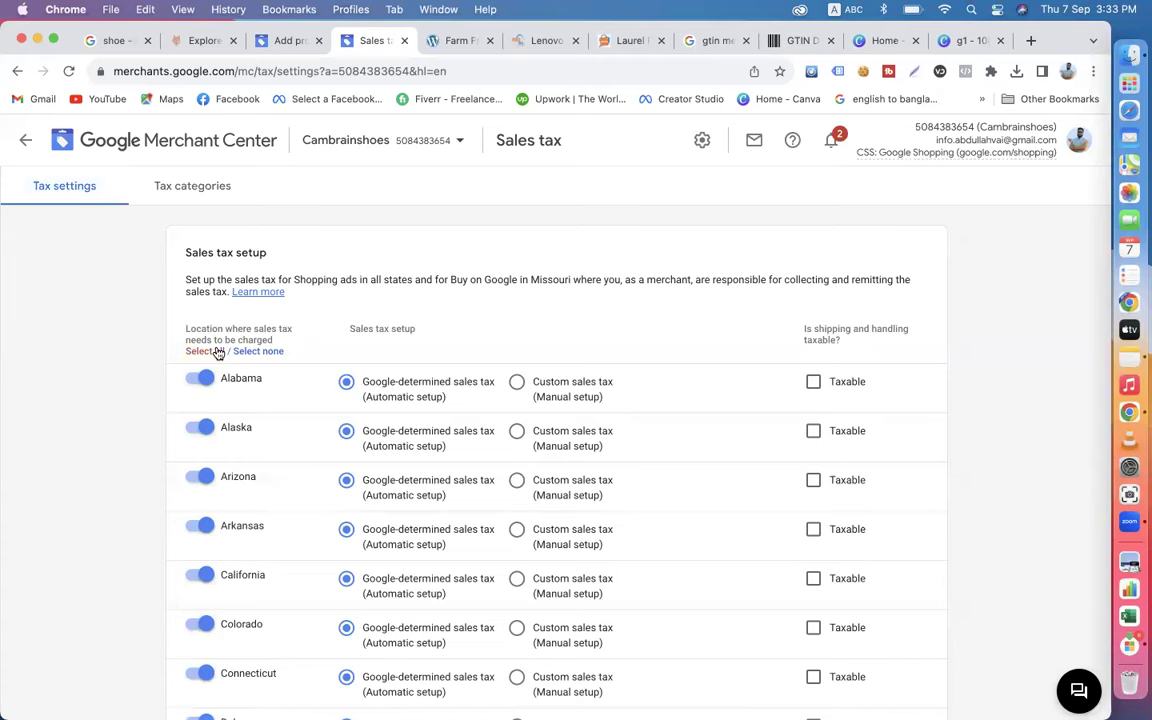
scroll(244, 514, down, 20)
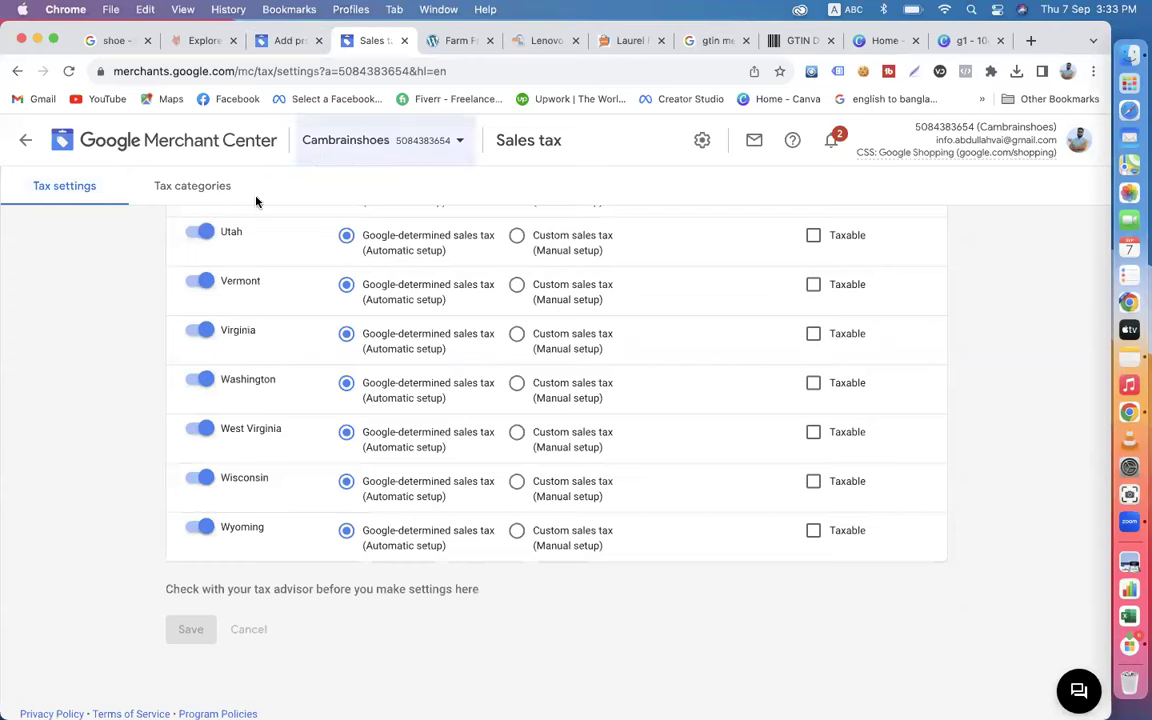
View the tax categories, close the sales tax page, and return to the product form's shipping, tax and returns section.
click(214, 197)
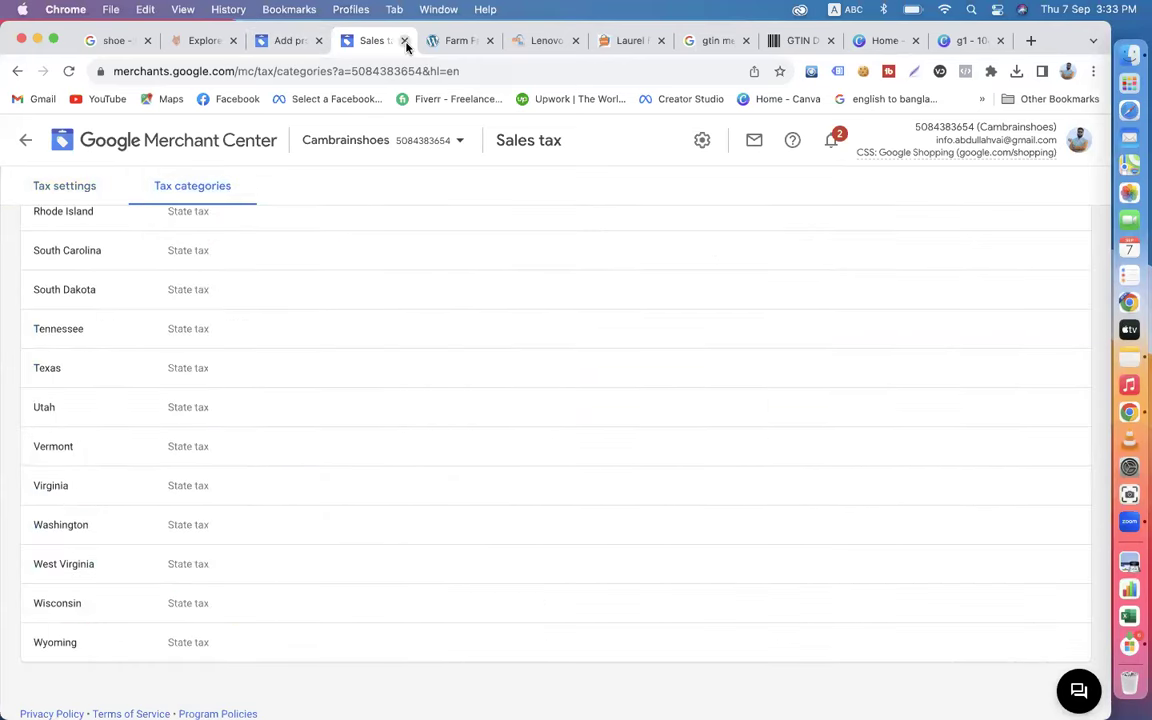
click(404, 40)
scroll(347, 563, down, 5)
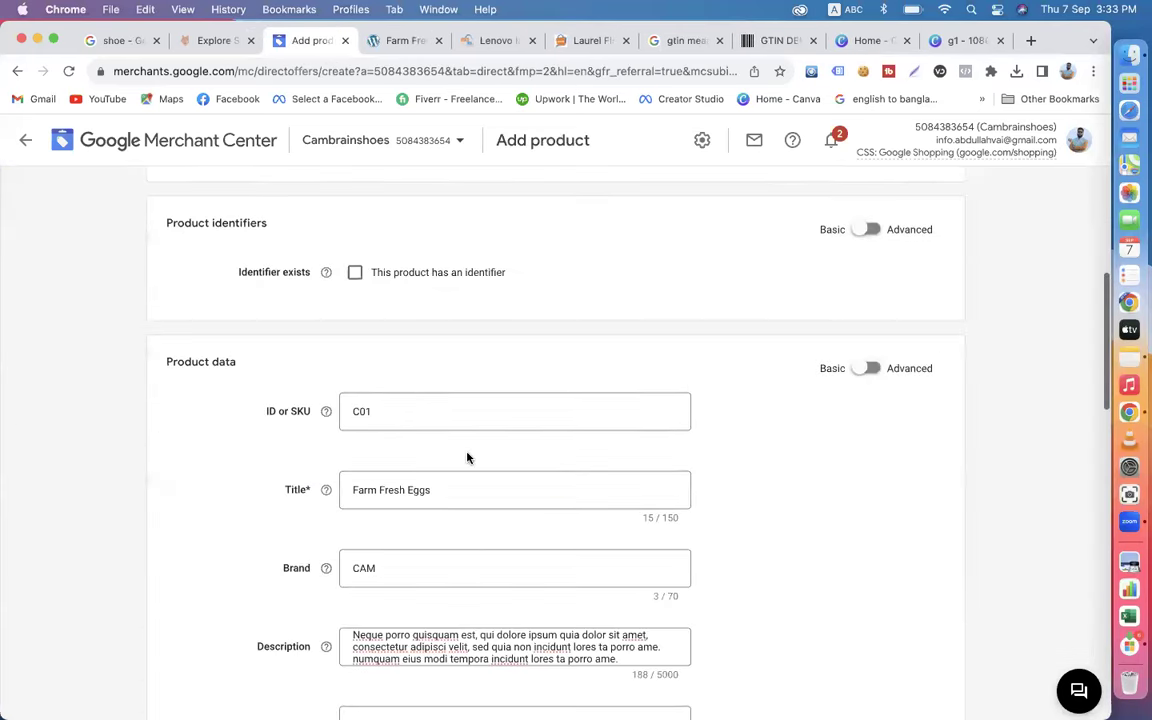
scroll(462, 470, down, 10)
scroll(386, 558, down, 5)
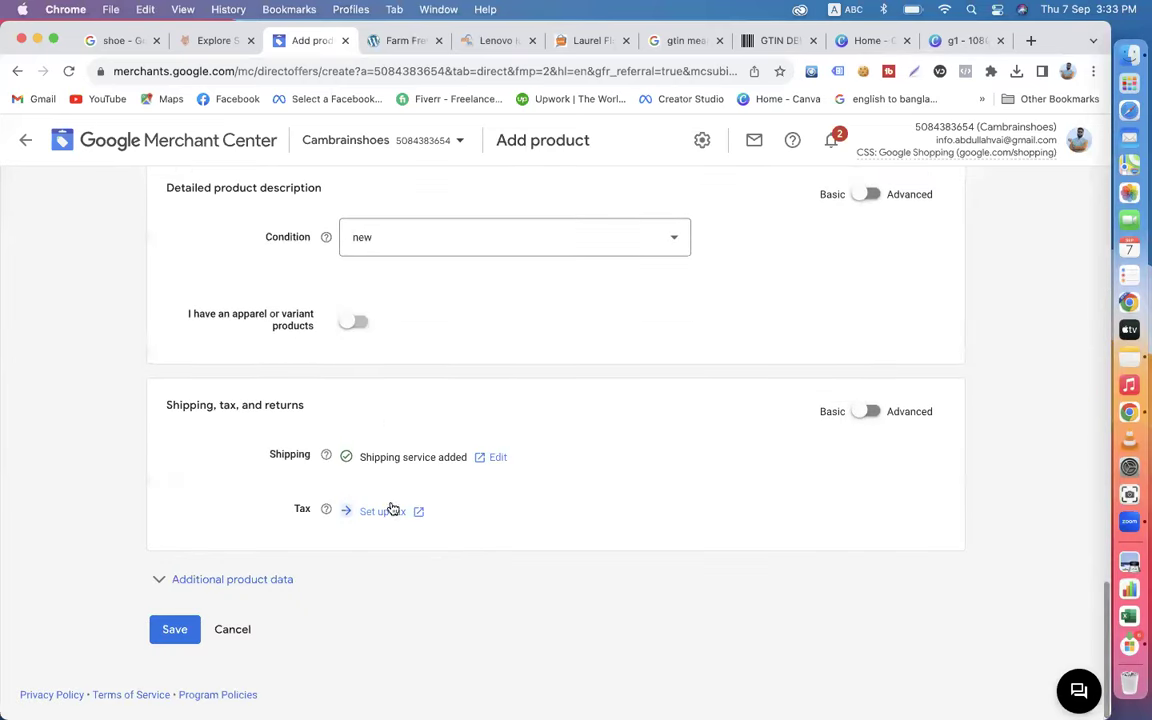
Expand the additional product data and inspect the Google product category and product type fields.
click(196, 590)
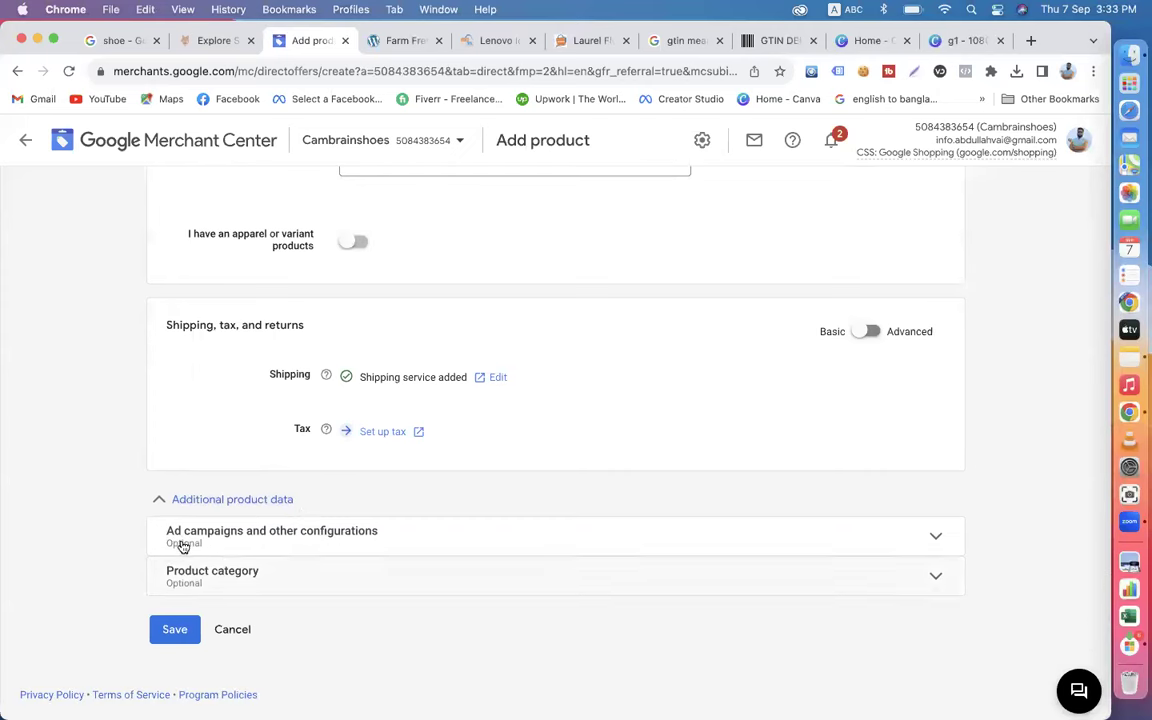
click(305, 587)
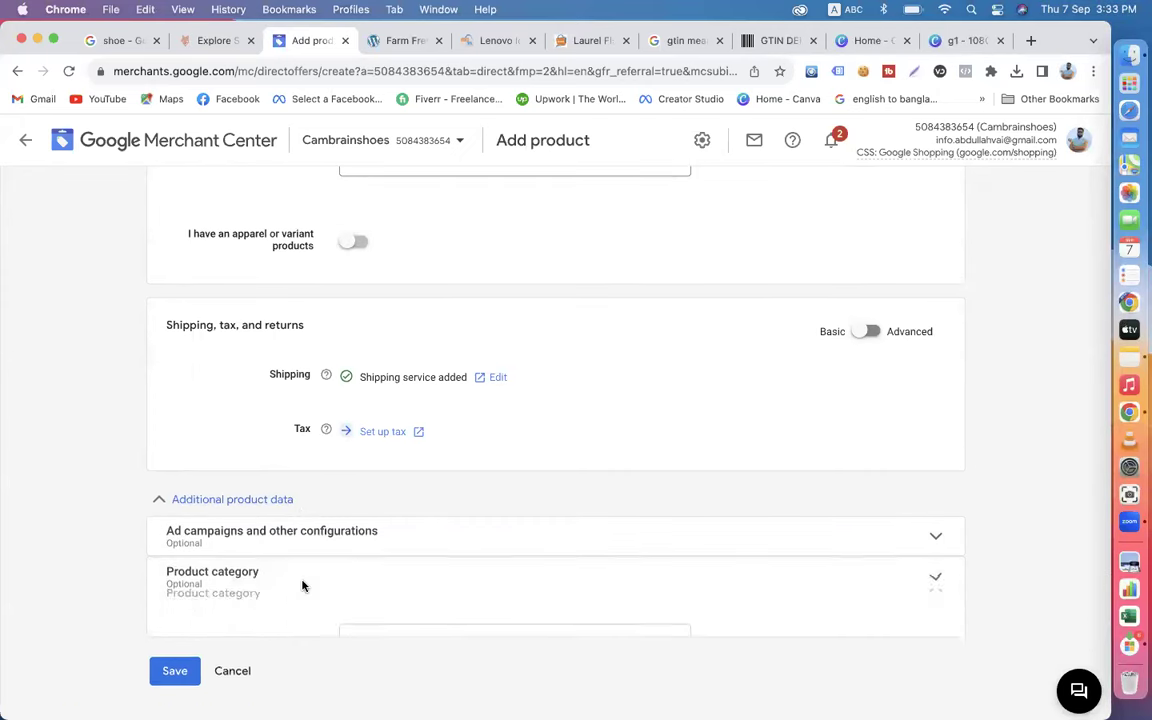
scroll(301, 586, down, 4)
click(378, 405)
click(385, 483)
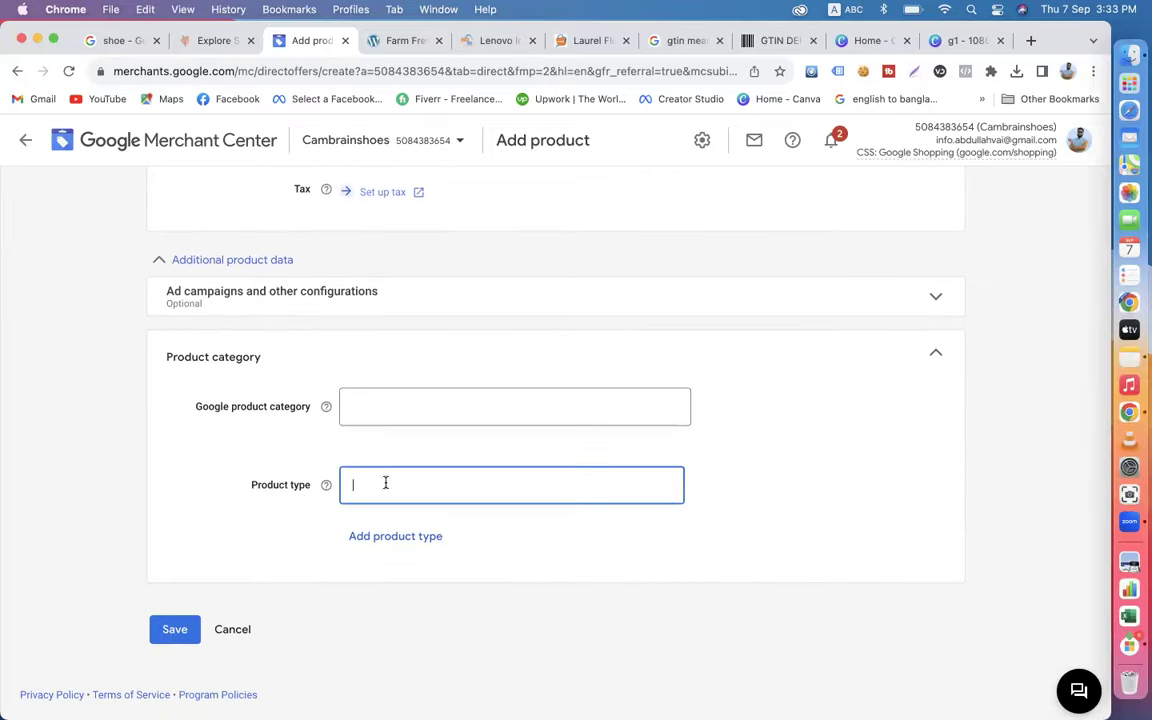
Browse the Google Shopping results for shoe and examine the brand, type, size and material filters.
click(90, 42)
scroll(120, 453, down, 5)
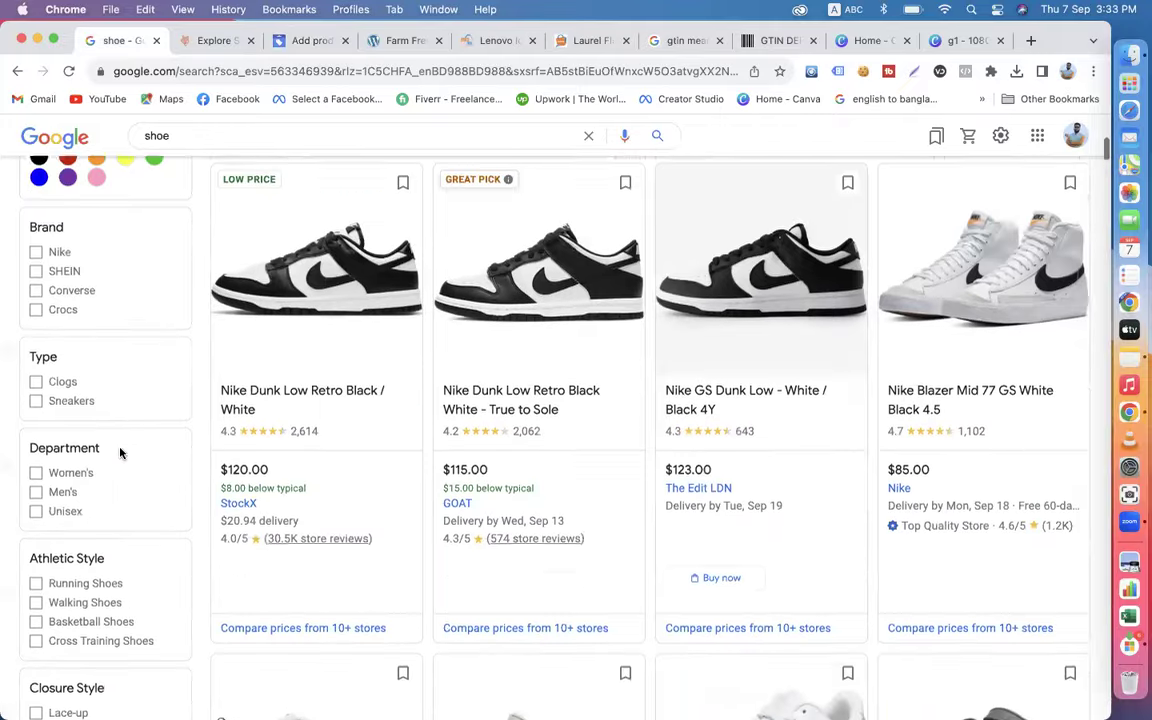
scroll(120, 452, down, 6)
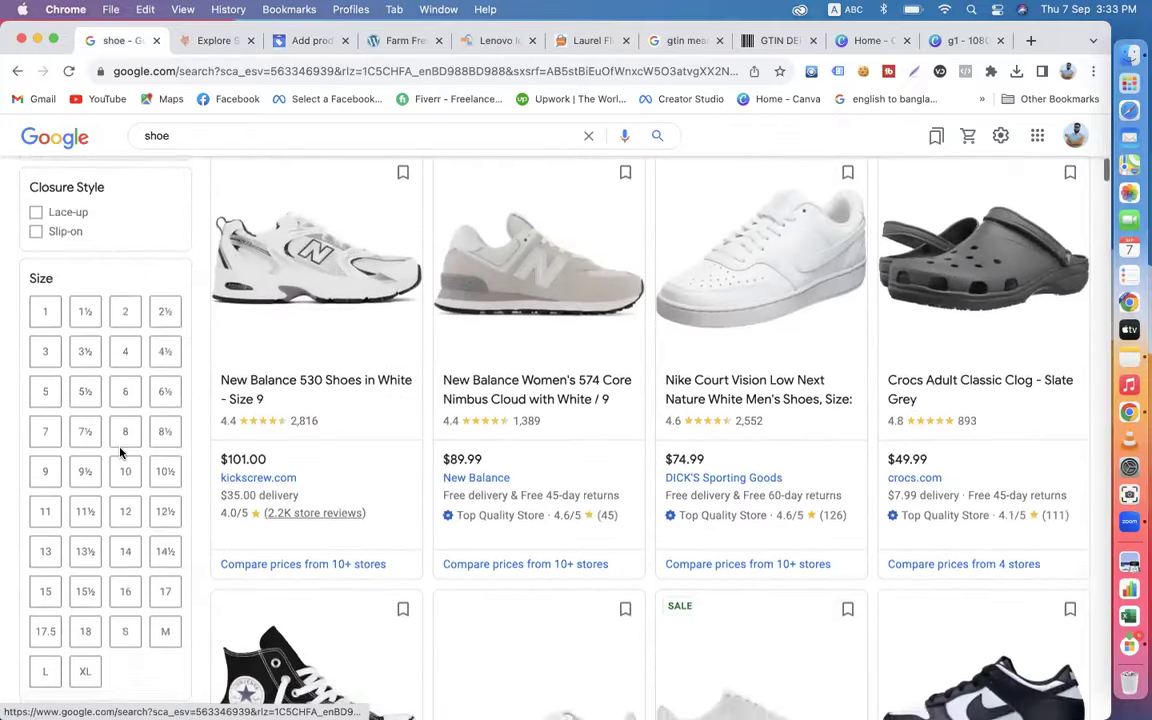
scroll(300, 410, up, 2)
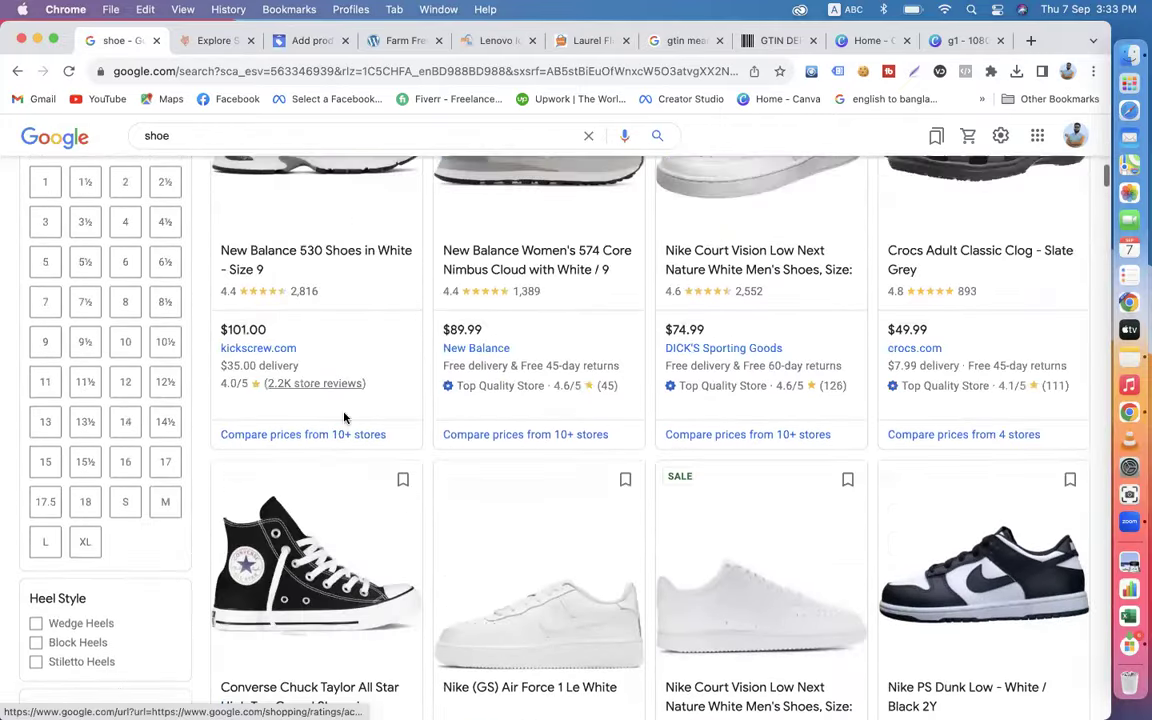
scroll(216, 531, down, 4)
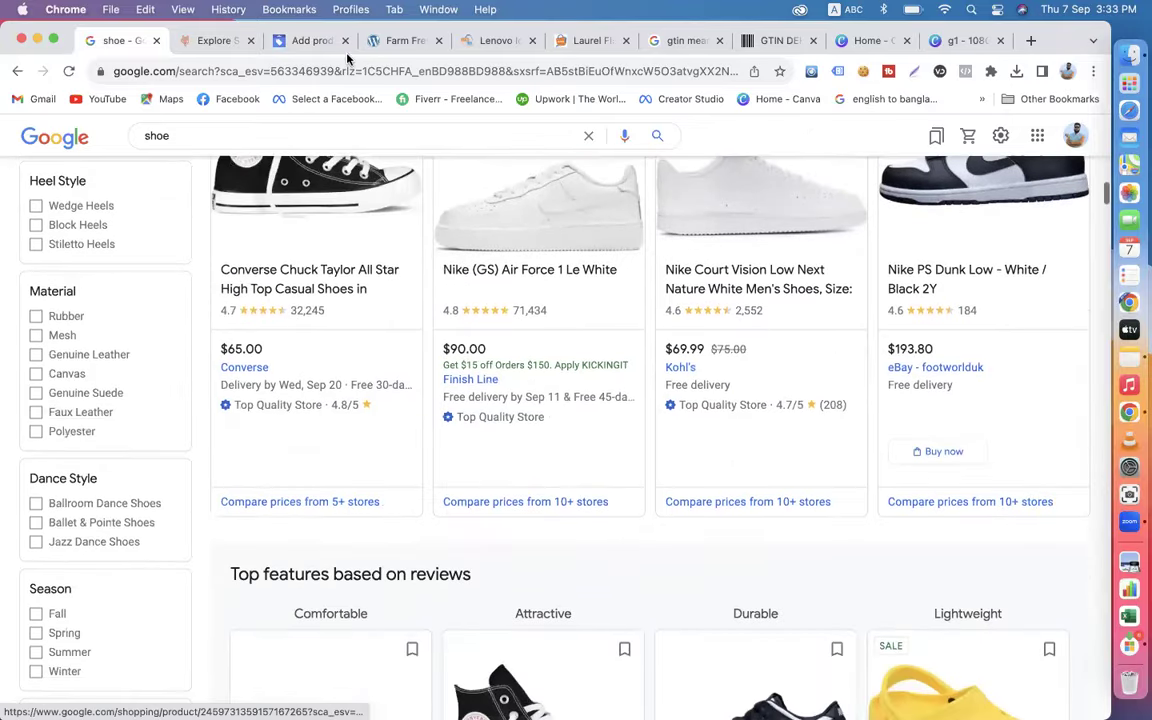
Return to the product form, collapse the optional product data, and save the Farm Fresh Eggs product.
click(305, 40)
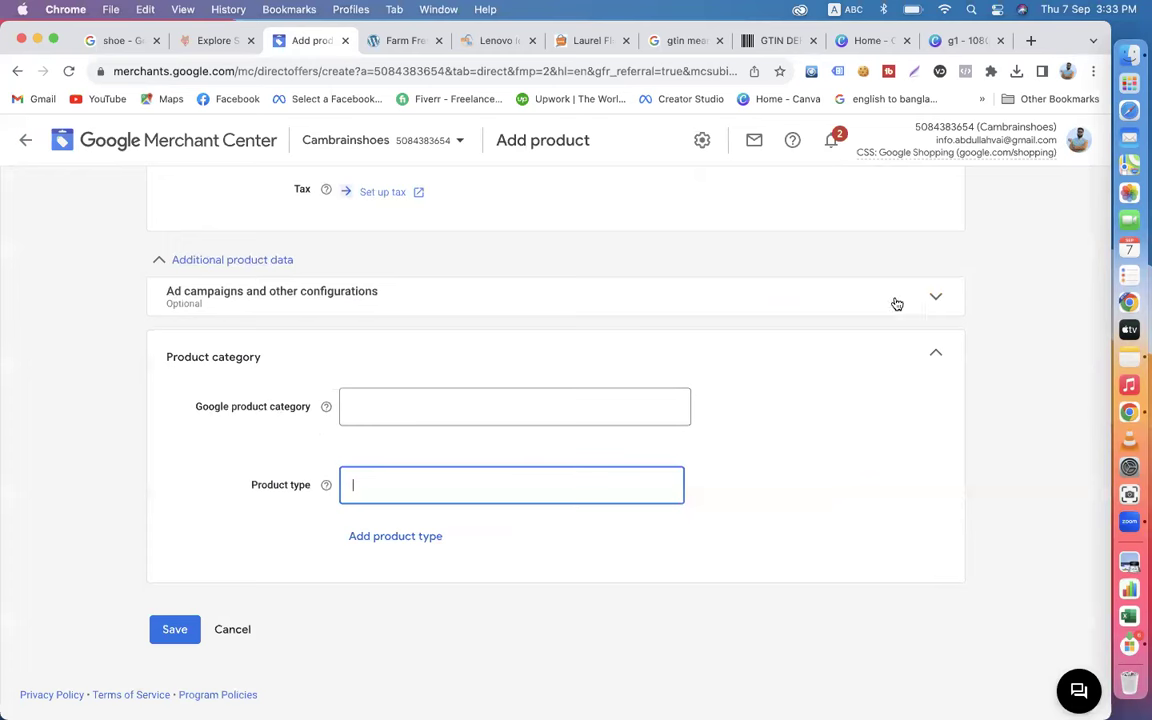
click(936, 357)
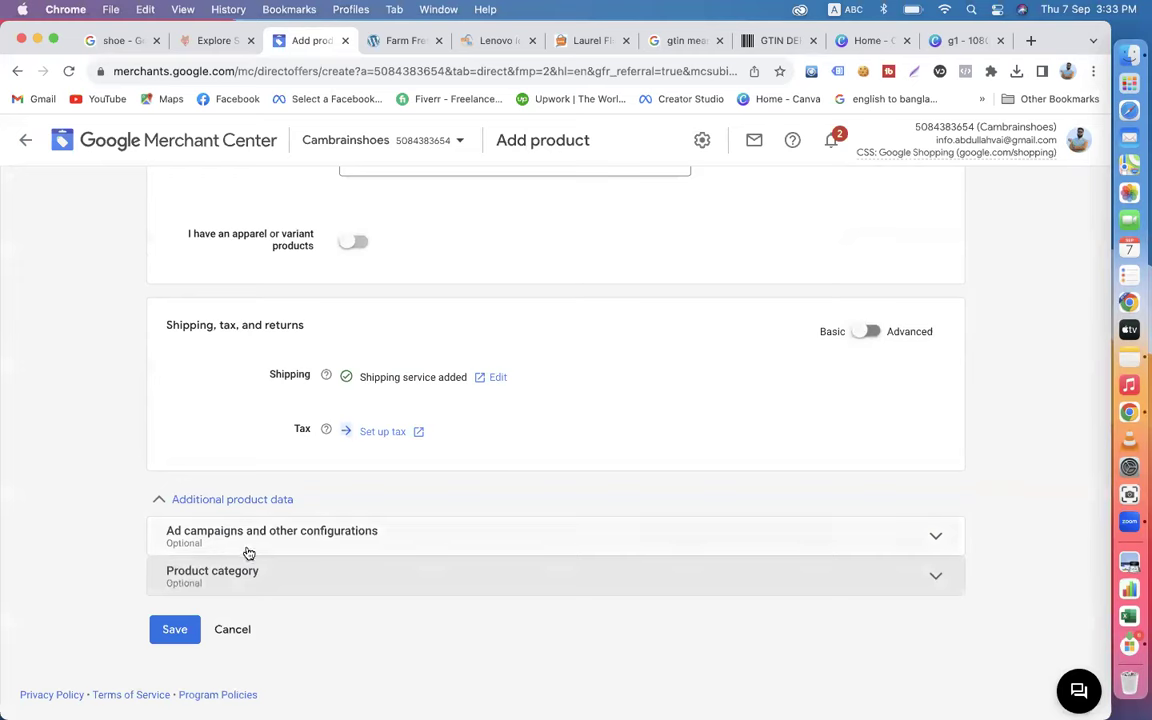
click(161, 505)
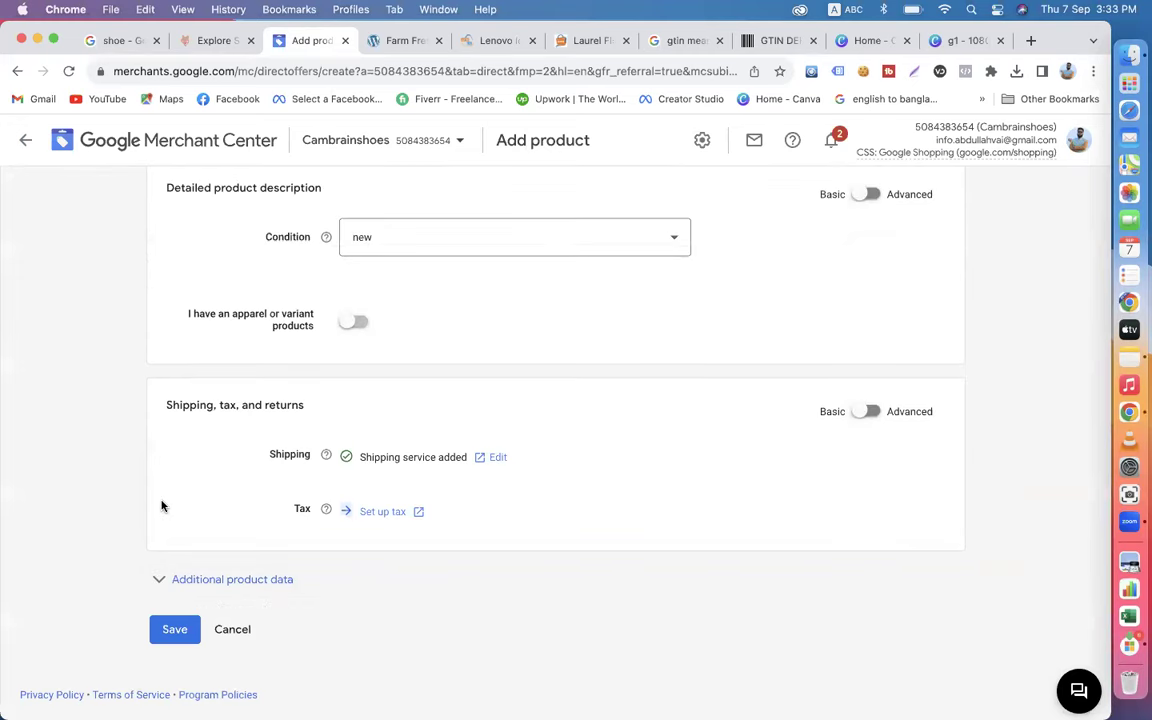
scroll(447, 330, up, 10)
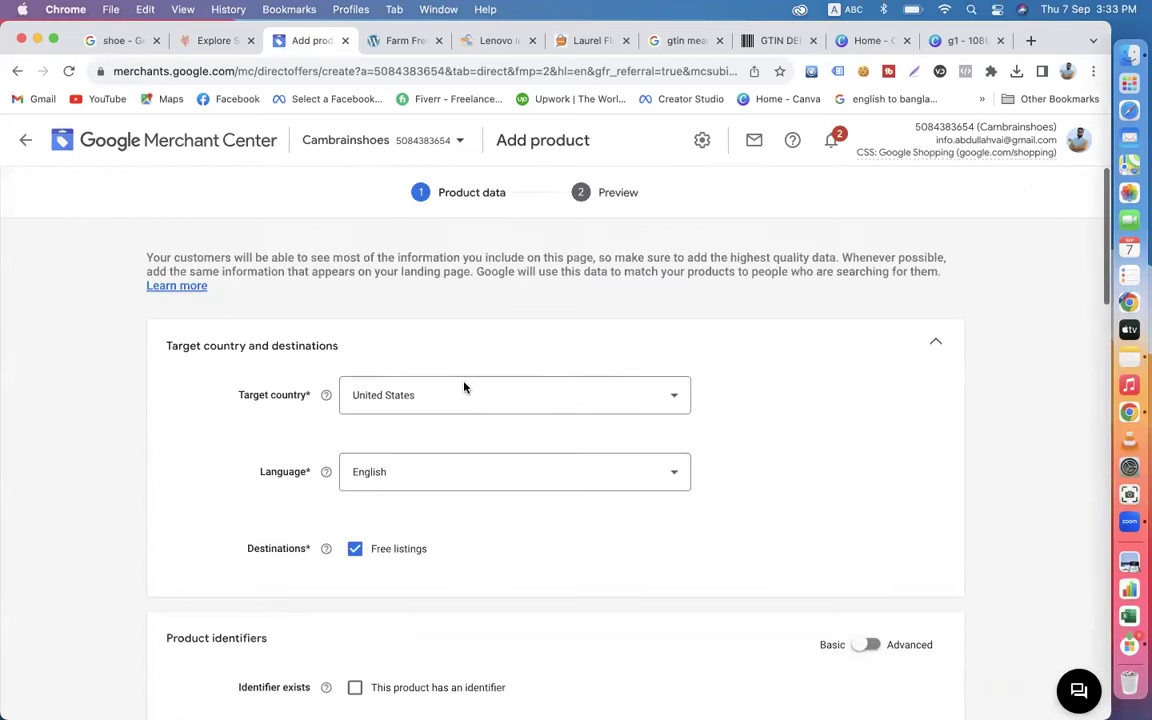
scroll(836, 421, down, 1)
scroll(836, 421, down, 10)
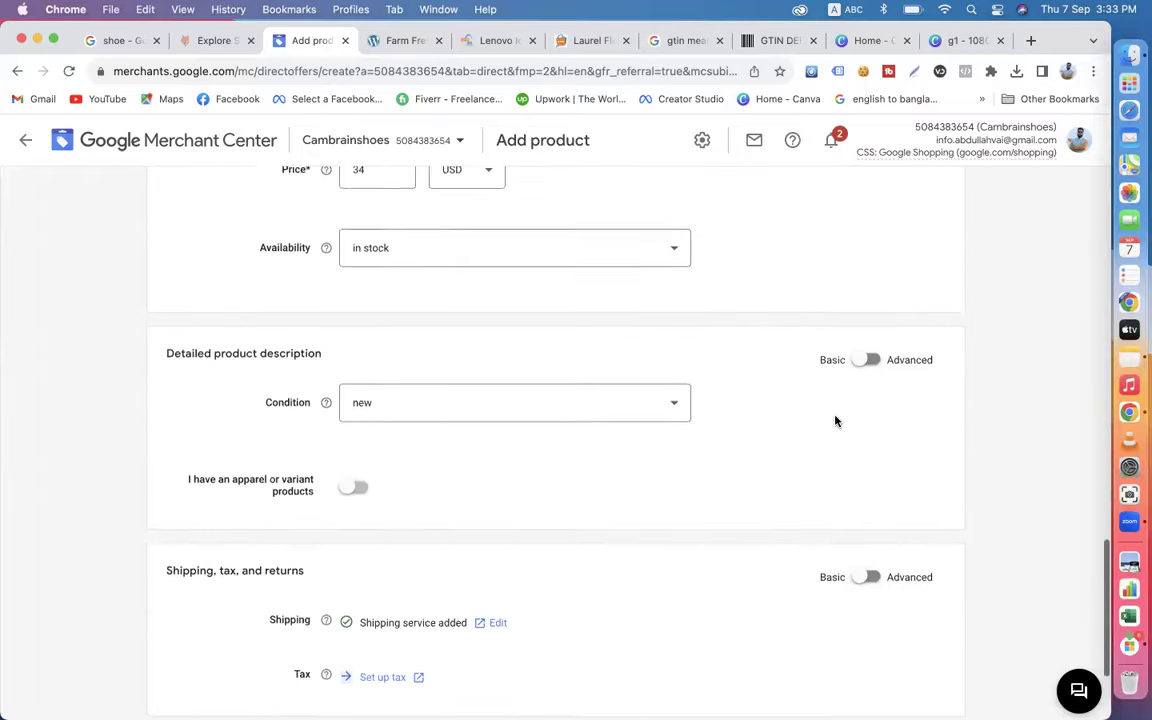
click(173, 628)
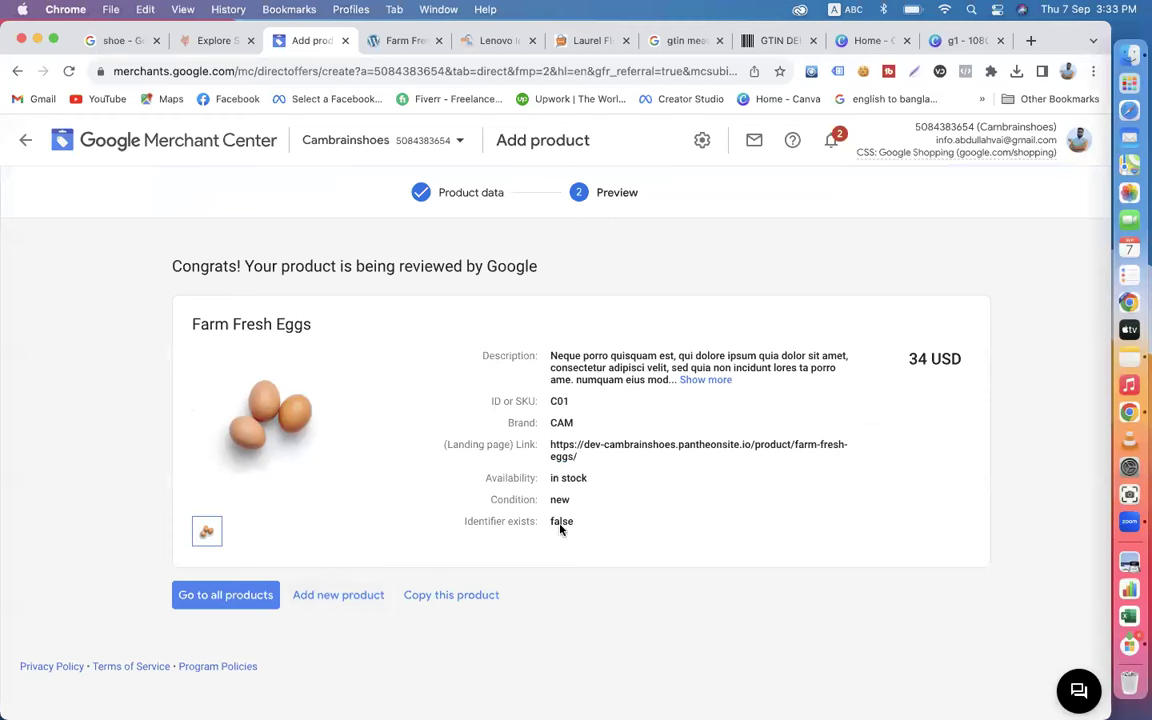
Open the full product list and check the Farm Fresh Eggs entry across to its review status.
click(223, 597)
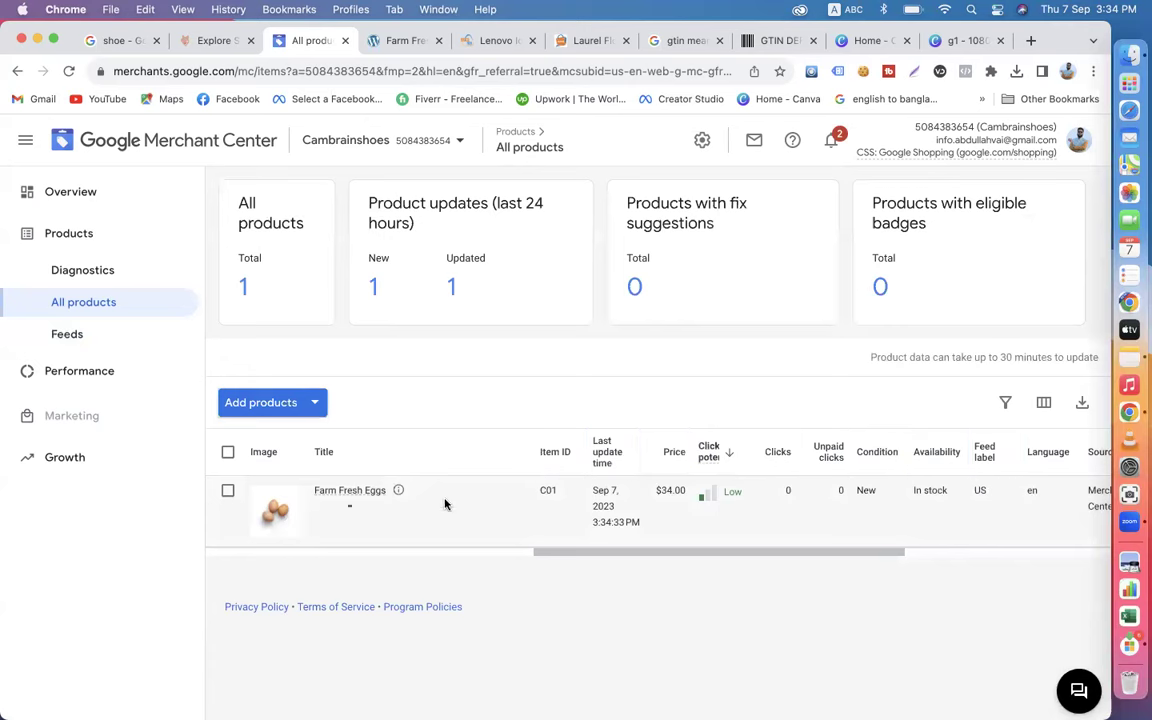
click(228, 493)
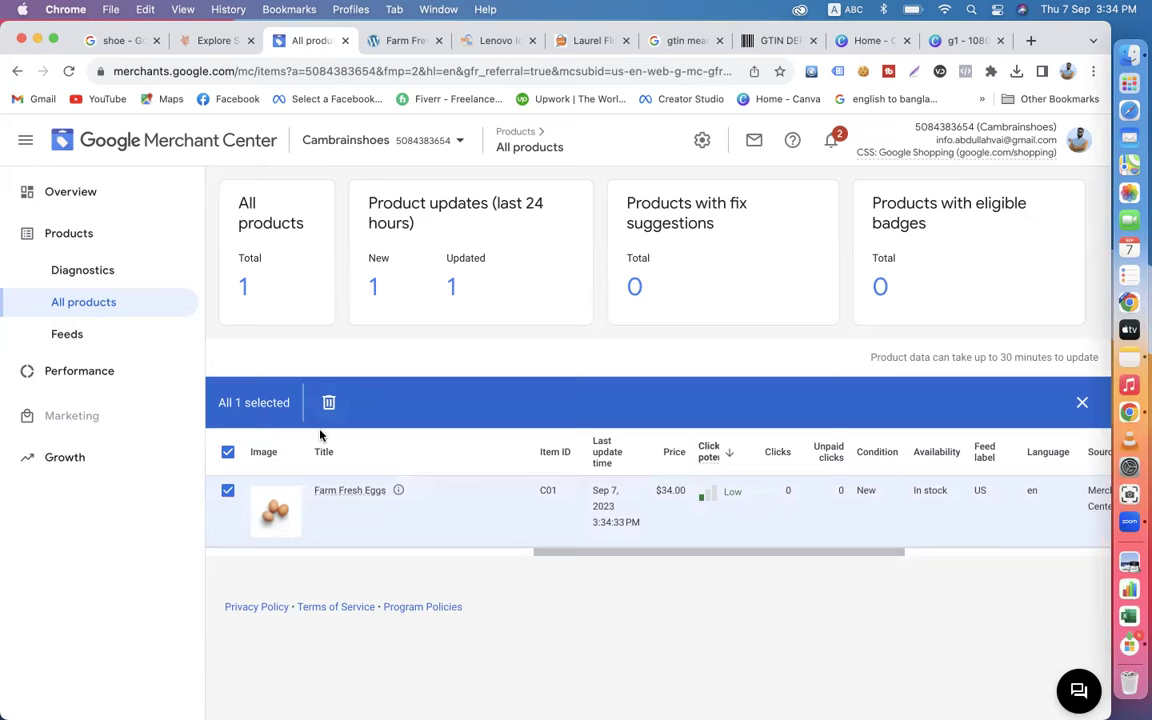
click(228, 492)
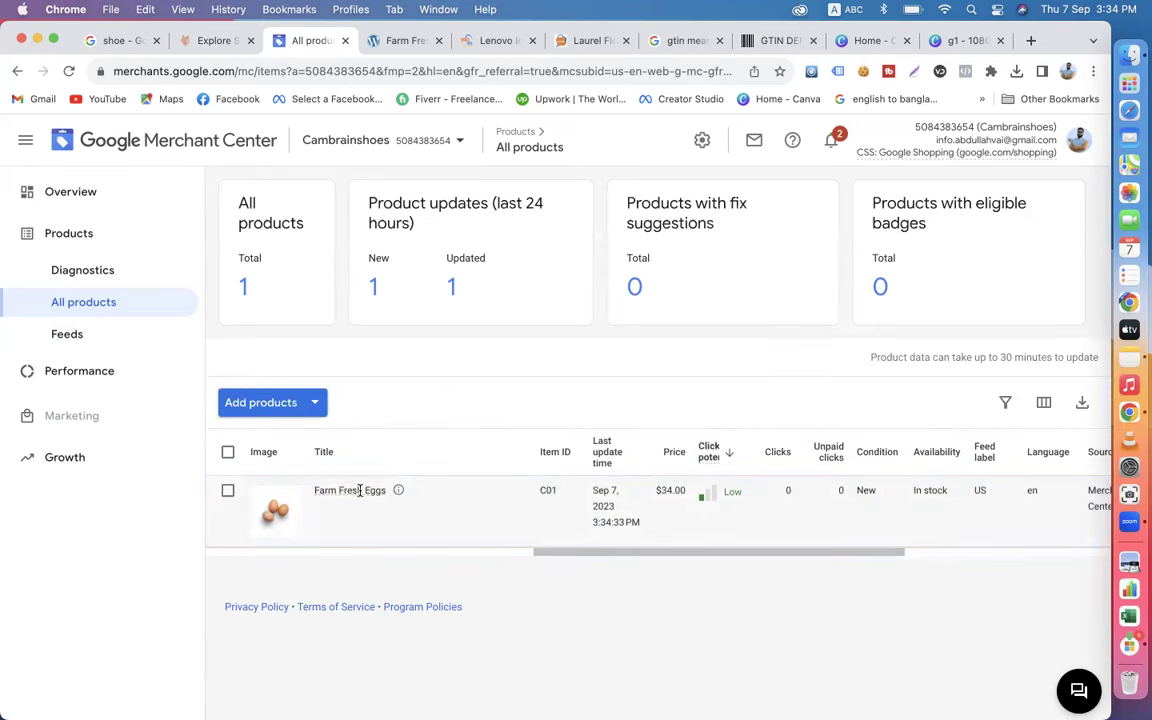
drag(466, 558, 692, 545)
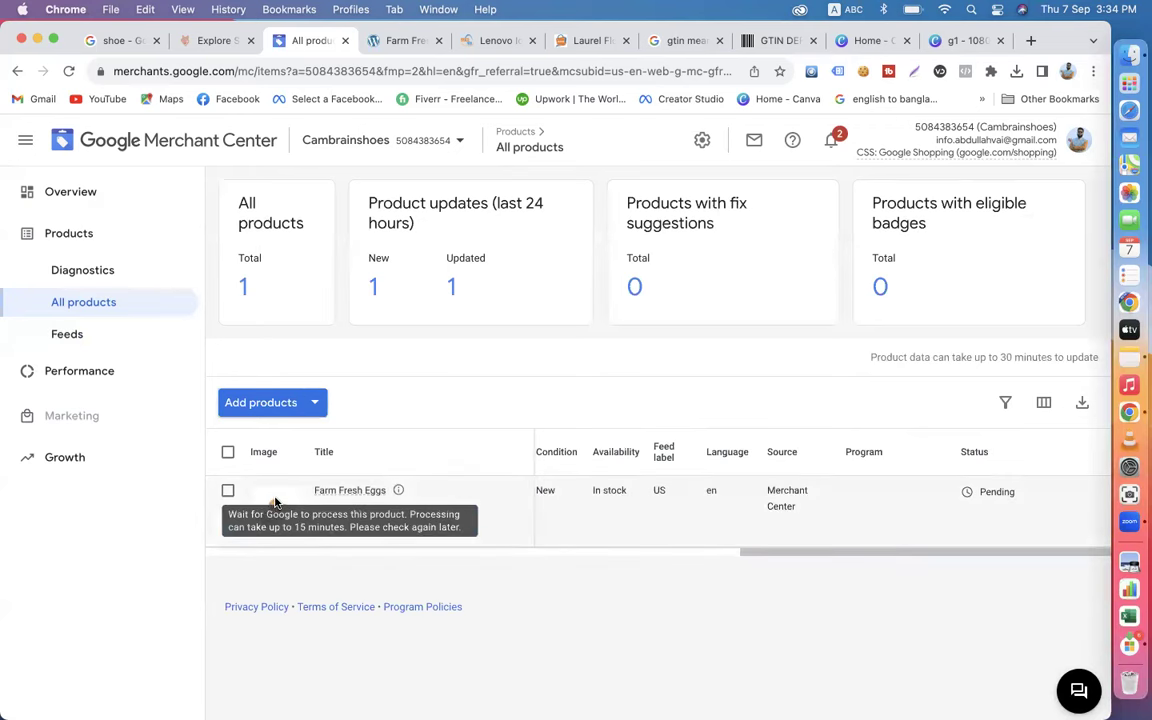
View the options for adding products and the feeds page, and return to the list of all products.
click(308, 412)
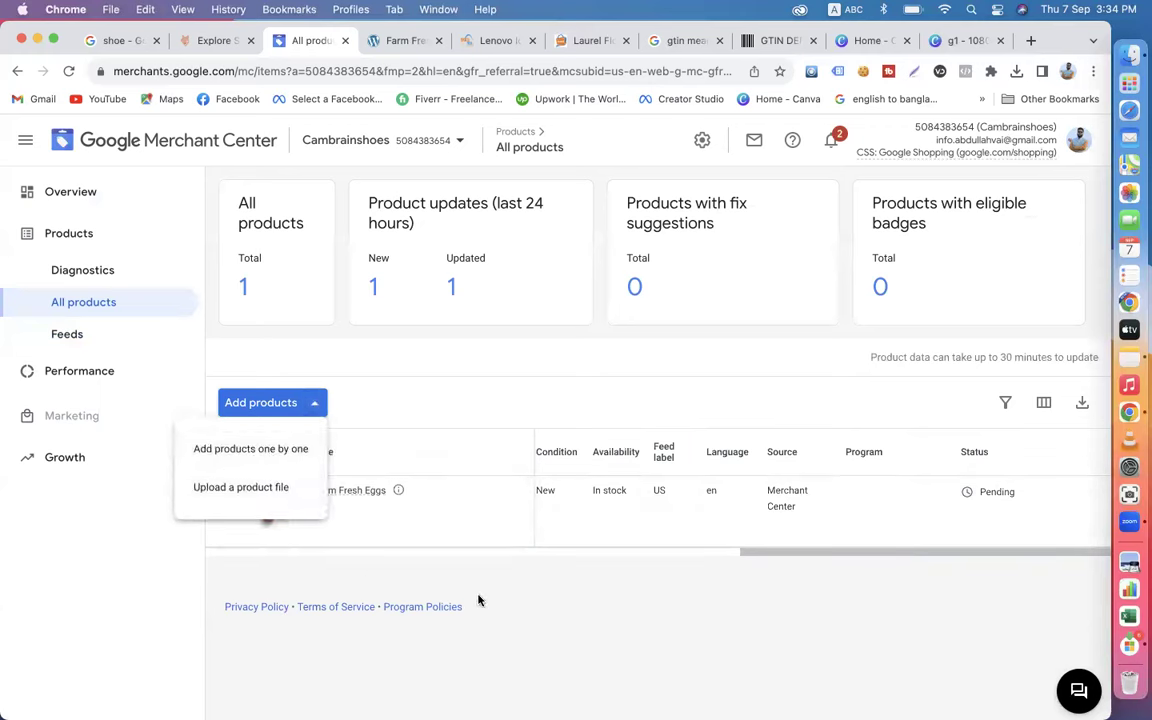
click(90, 336)
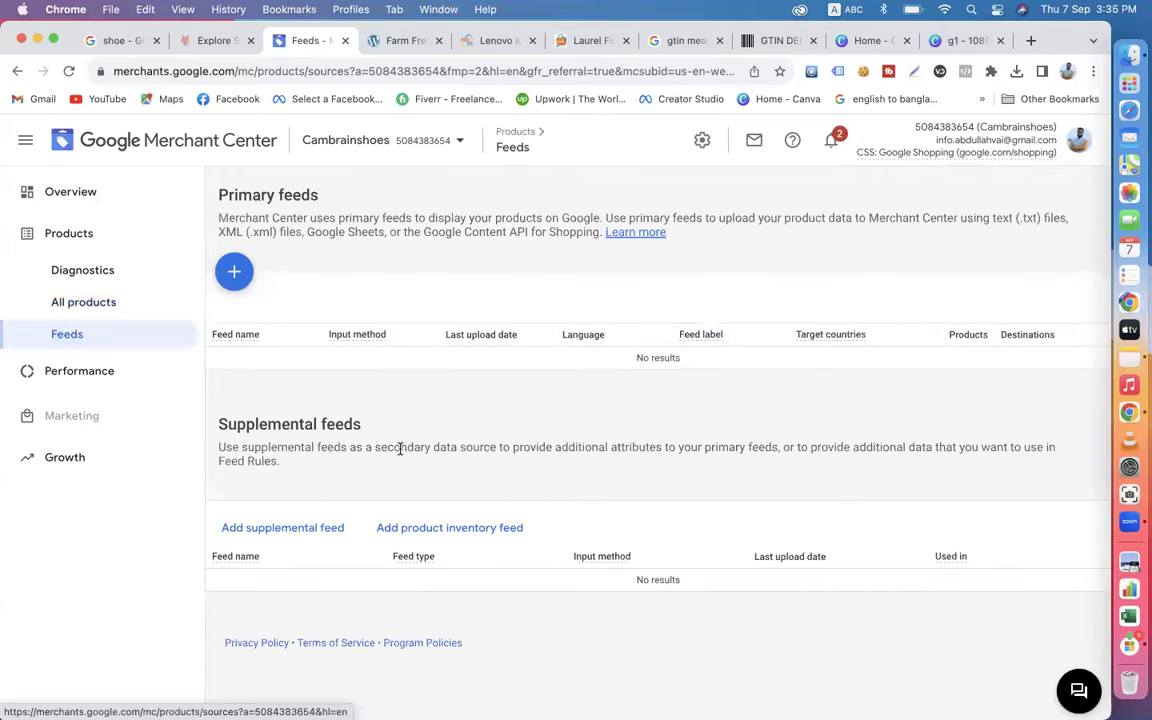
click(92, 302)
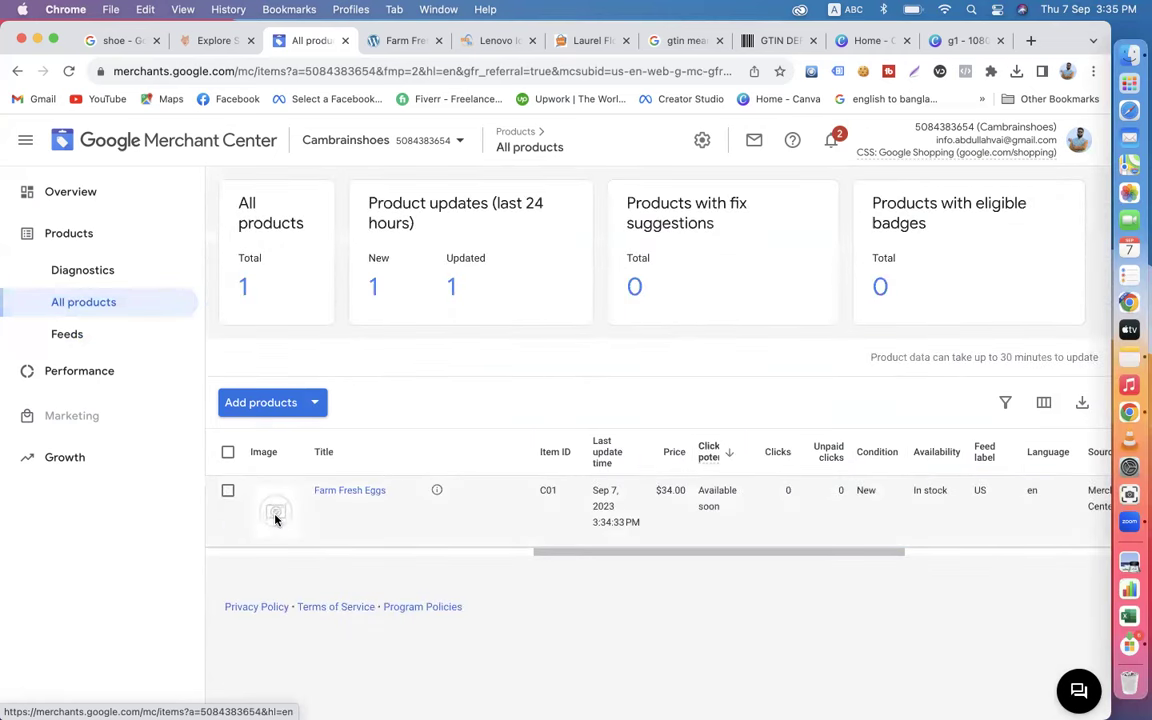
click(399, 492)
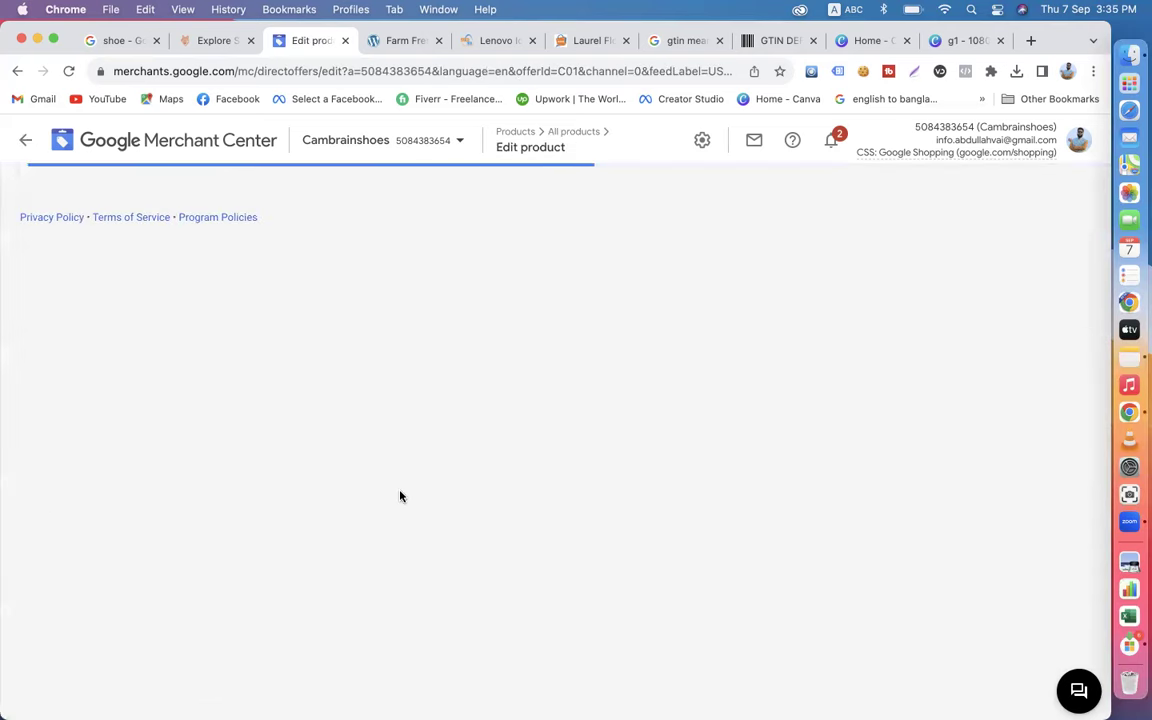
click(29, 141)
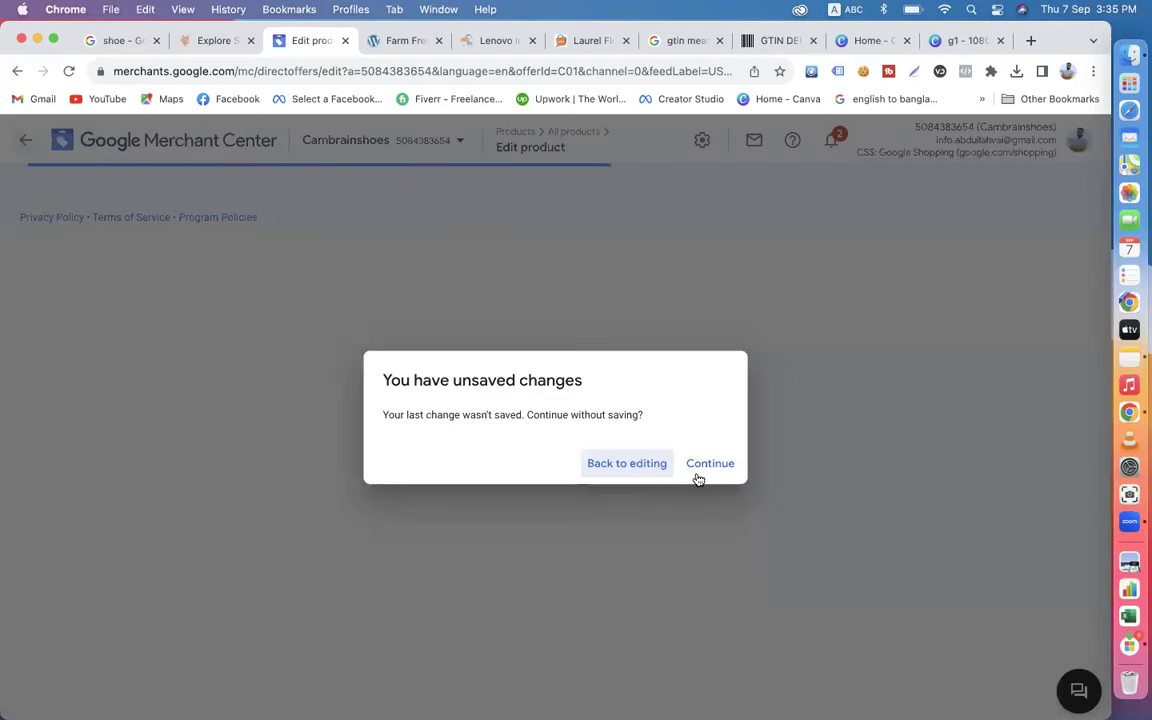
click(639, 471)
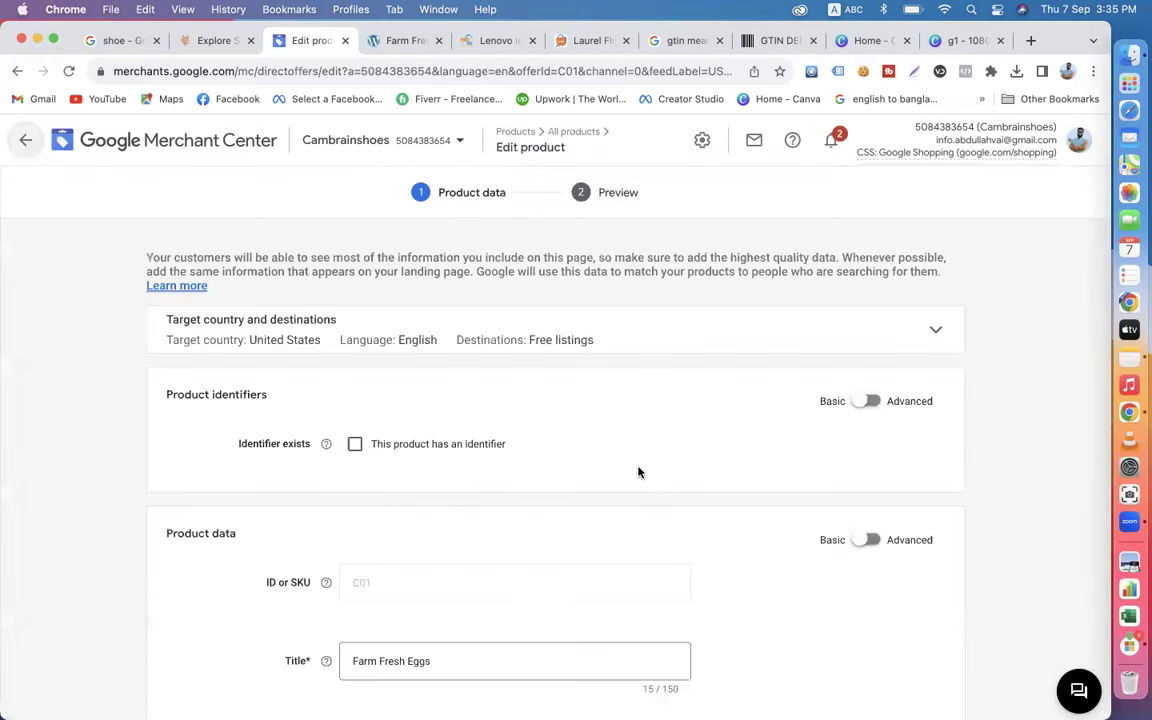
click(28, 138)
click(714, 464)
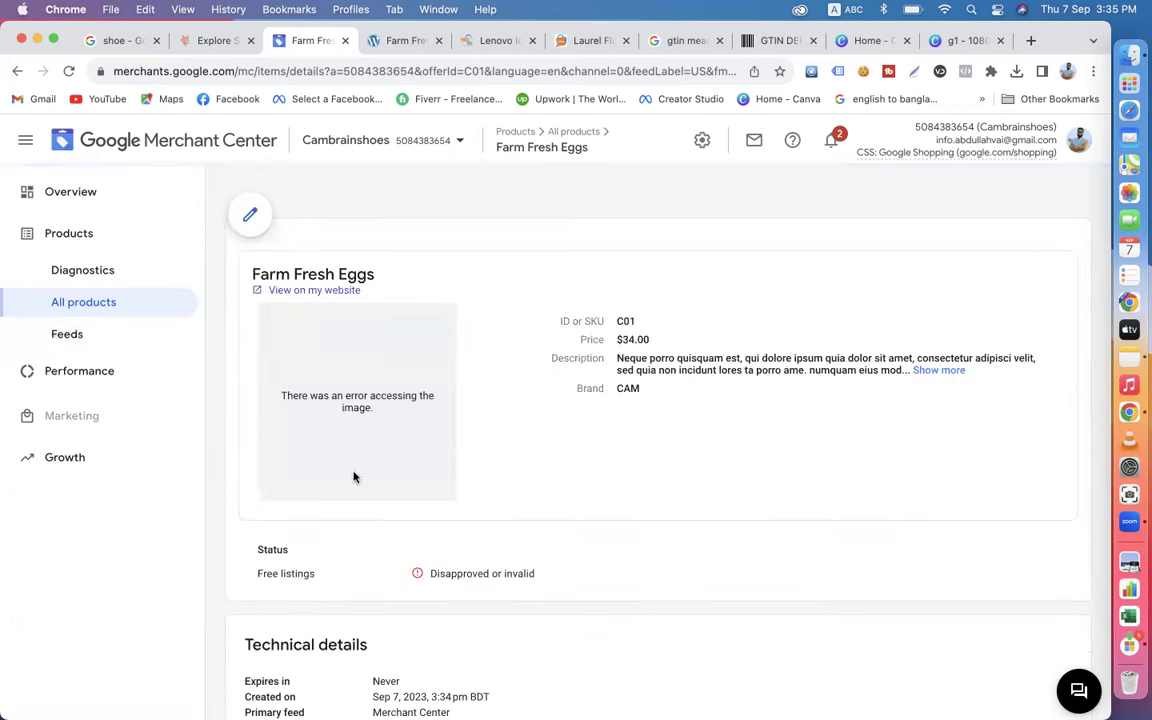
click(76, 245)
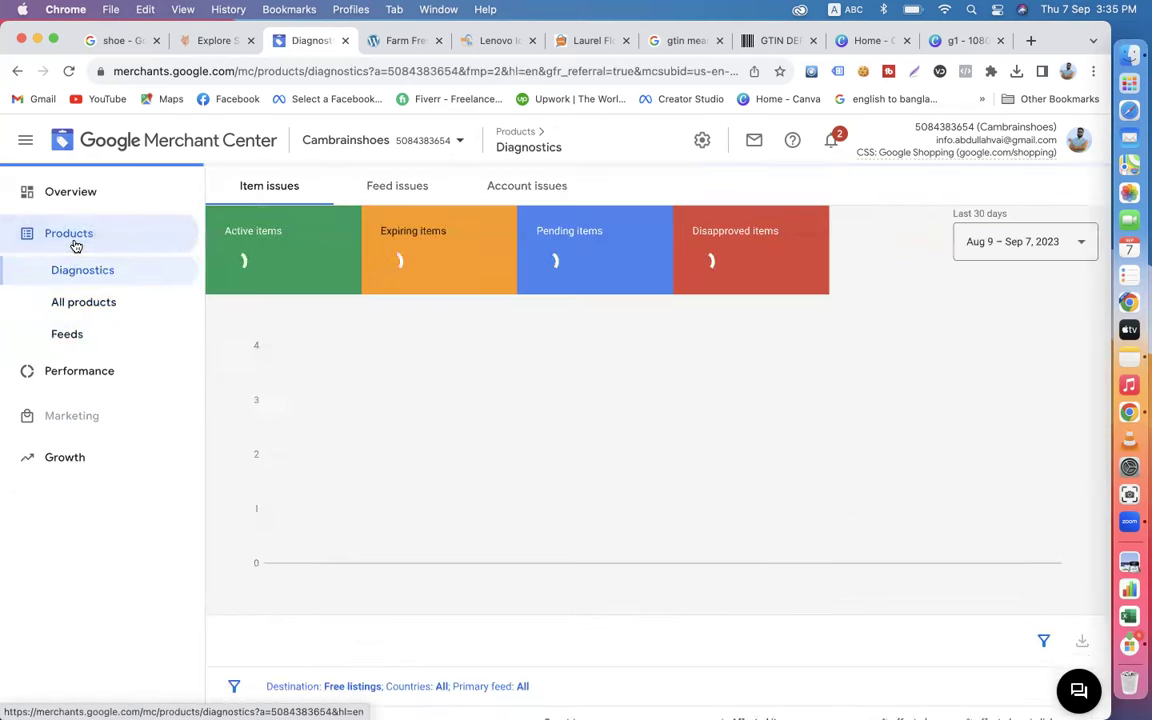
click(98, 308)
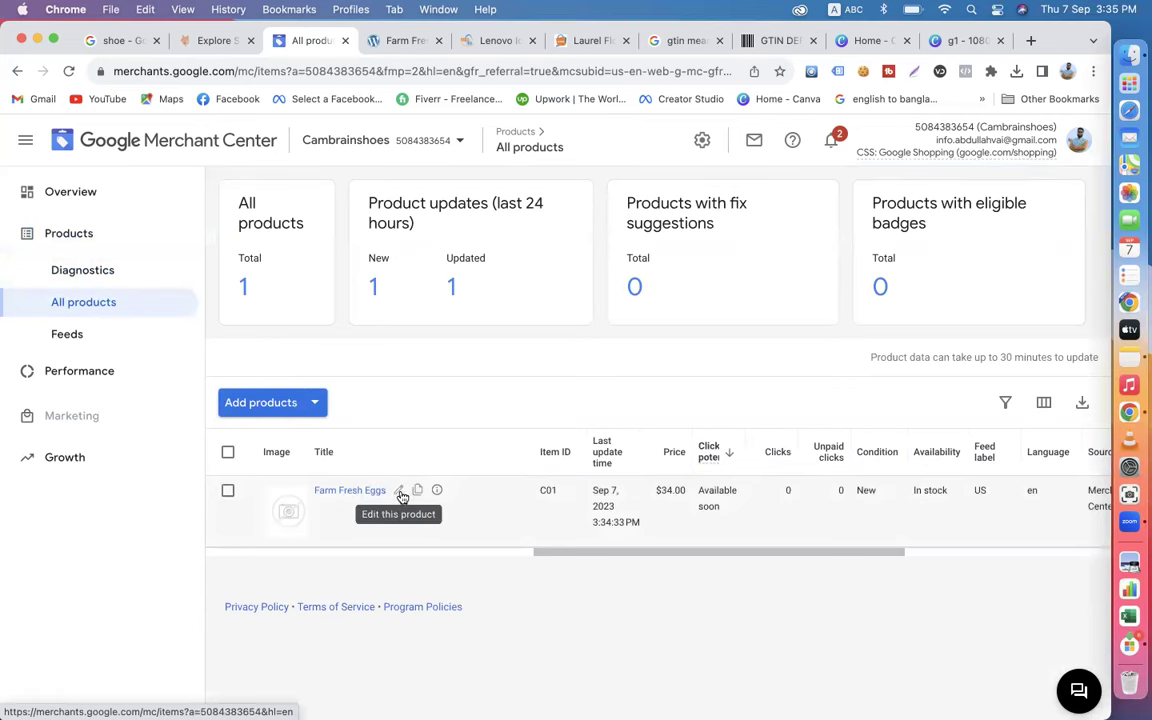
Open the Farm Fresh Eggs product for editing, review its form, and expand the target country and destinations section.
click(399, 494)
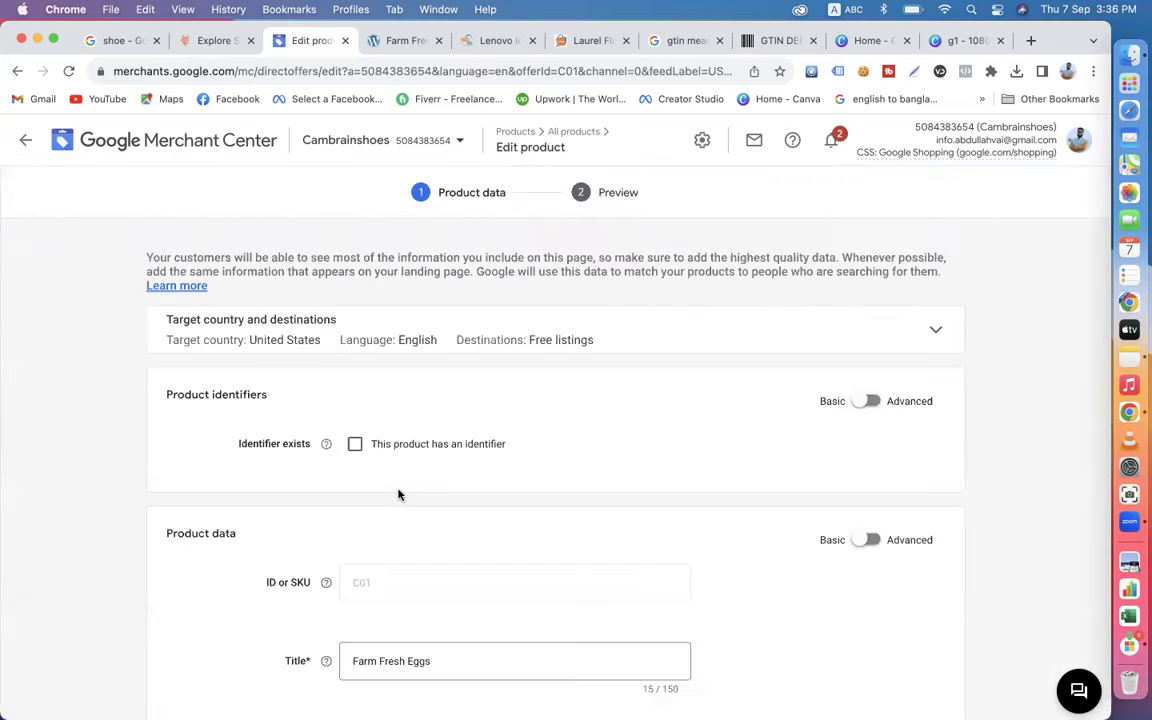
scroll(619, 490, down, 5)
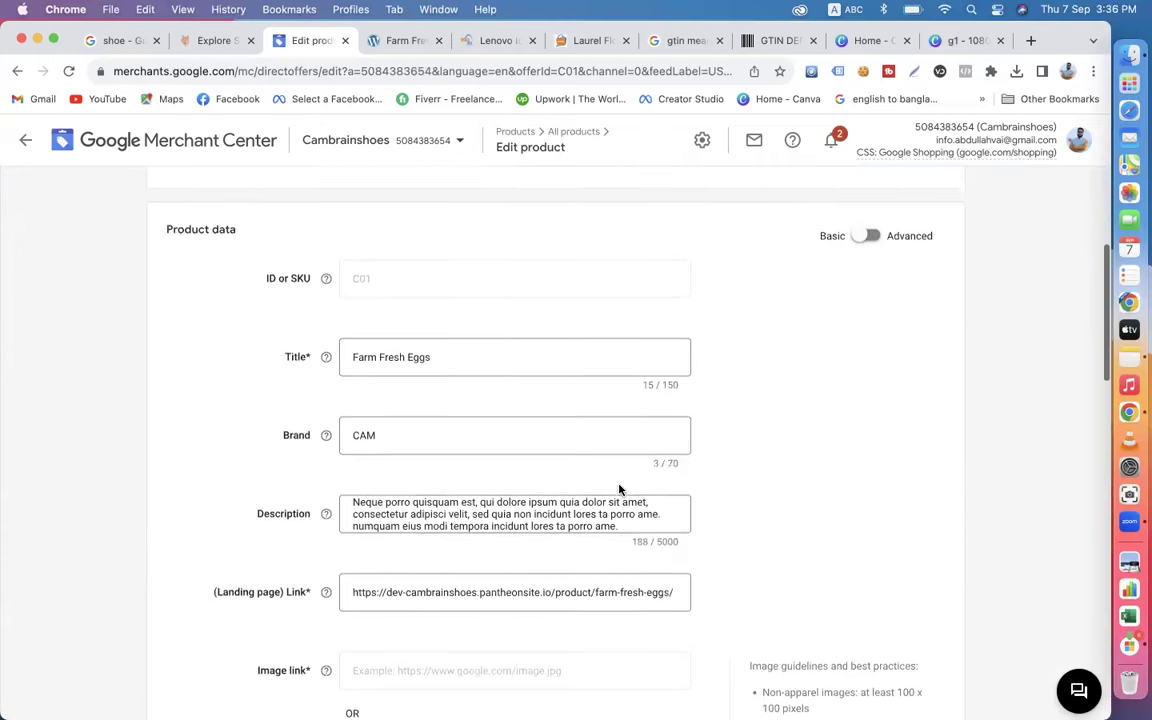
scroll(622, 462, up, 3)
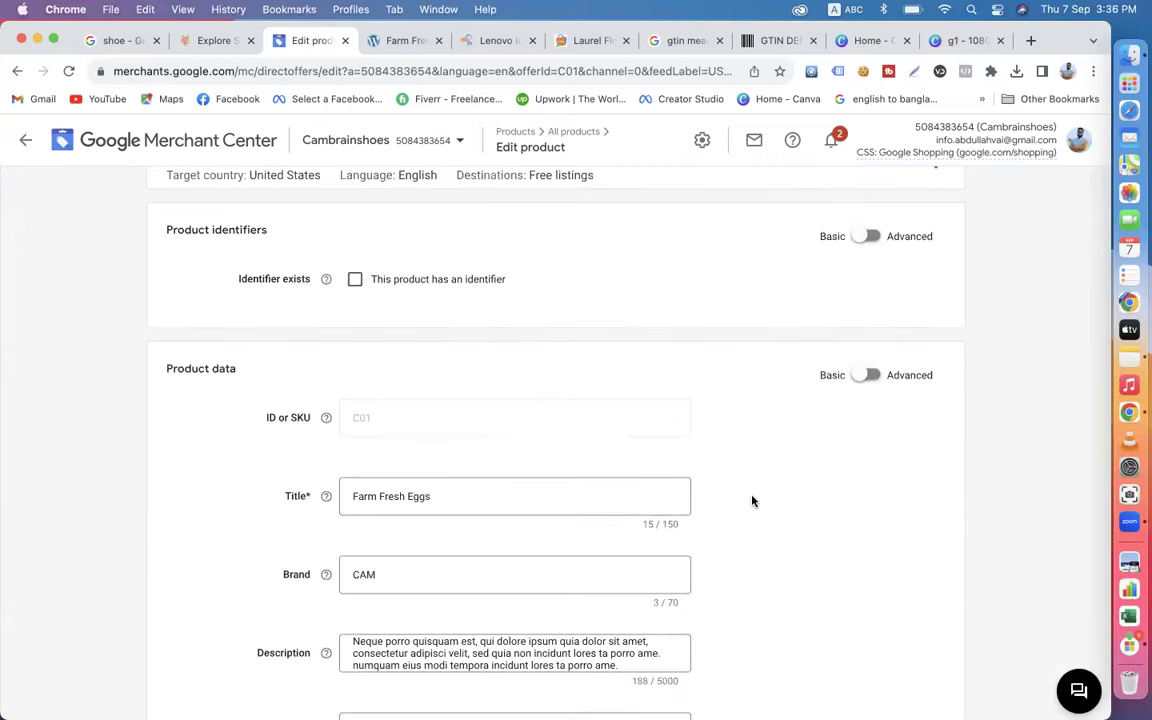
scroll(751, 501, down, 10)
scroll(753, 501, down, 2)
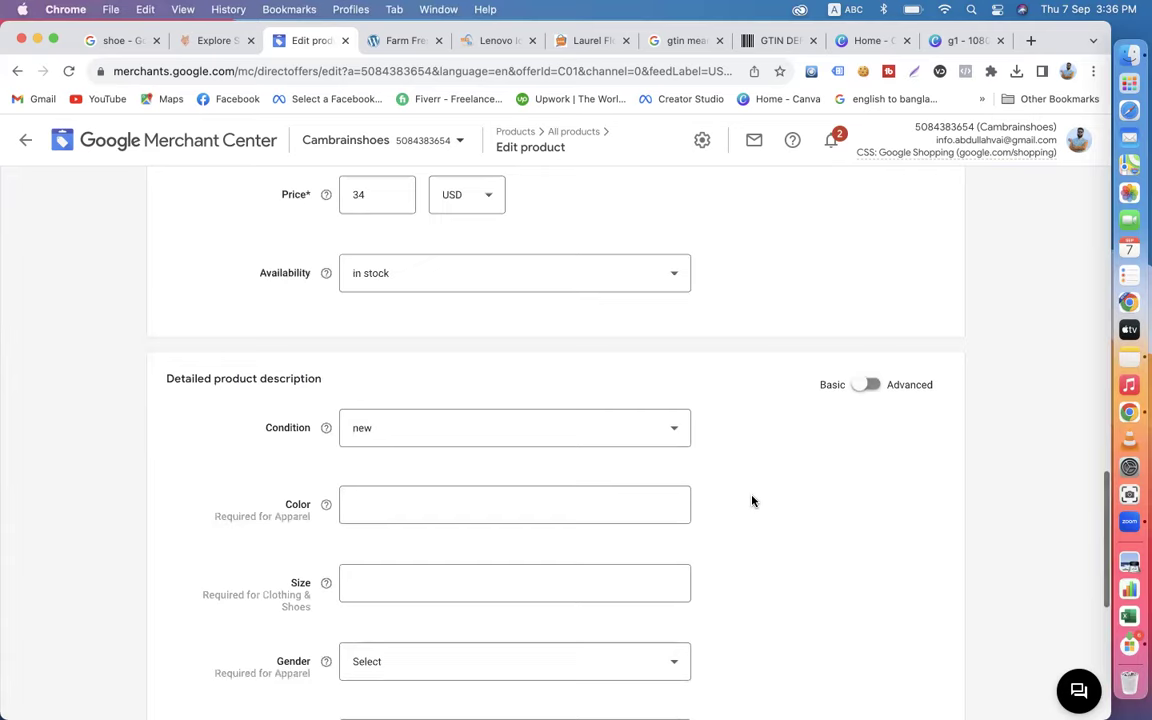
scroll(751, 500, up, 15)
scroll(751, 500, down, 2)
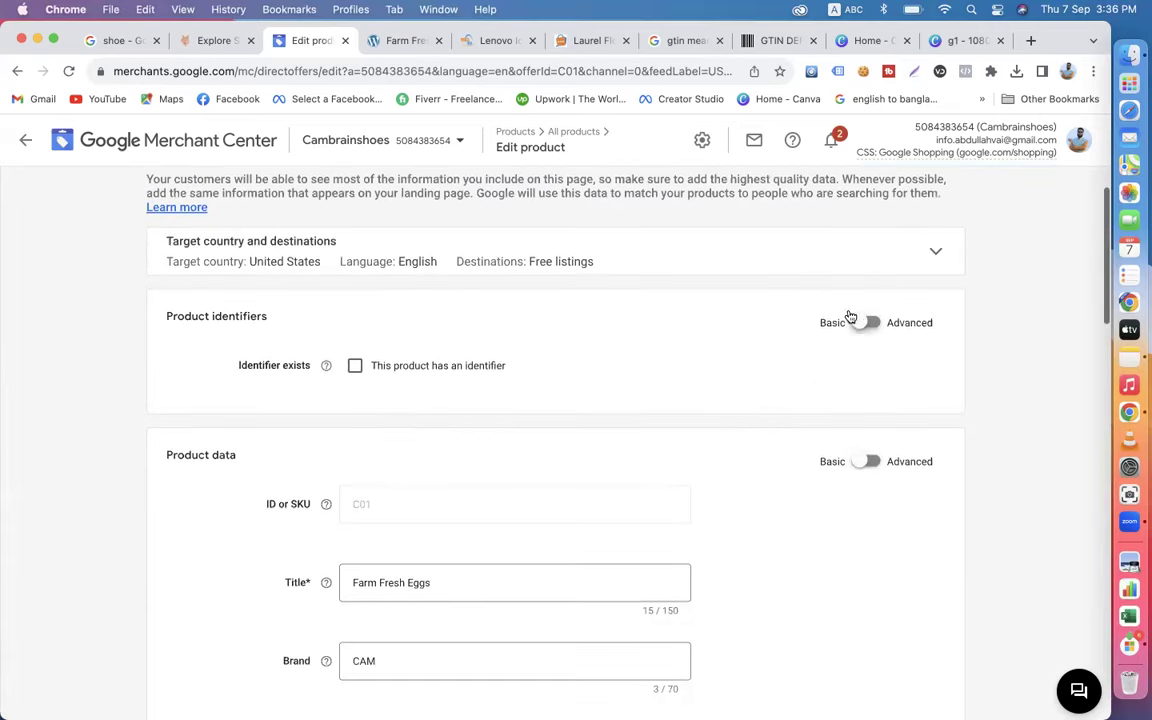
click(838, 265)
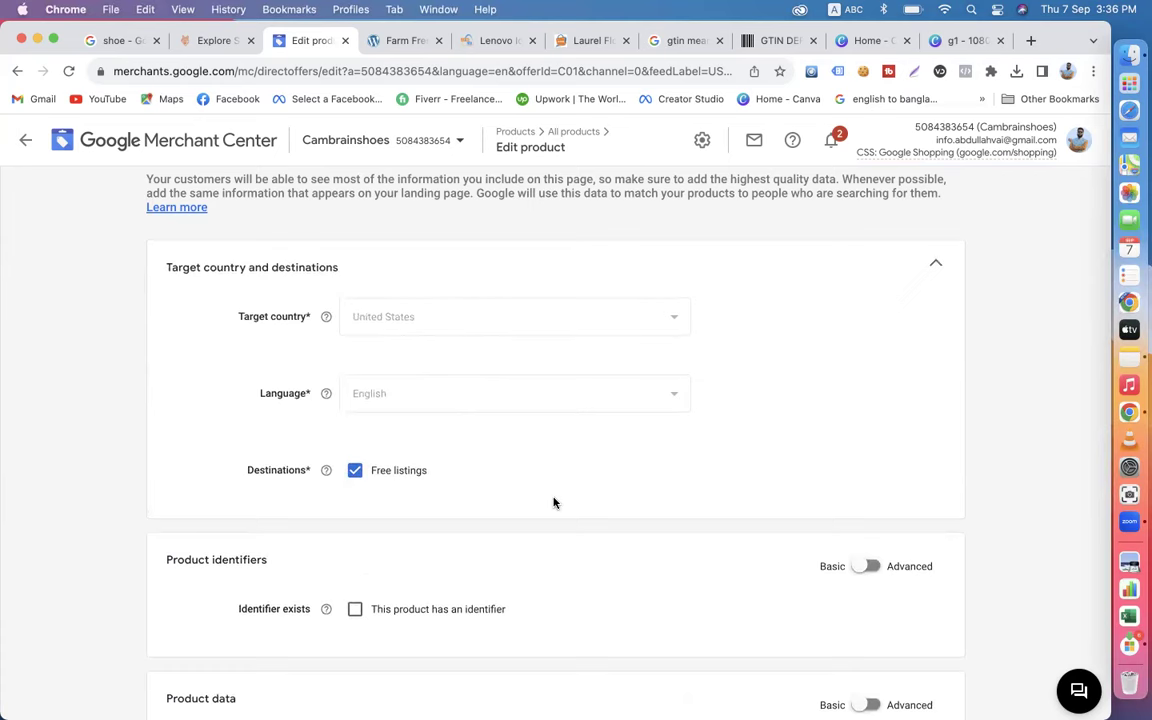
scroll(554, 503, down, 5)
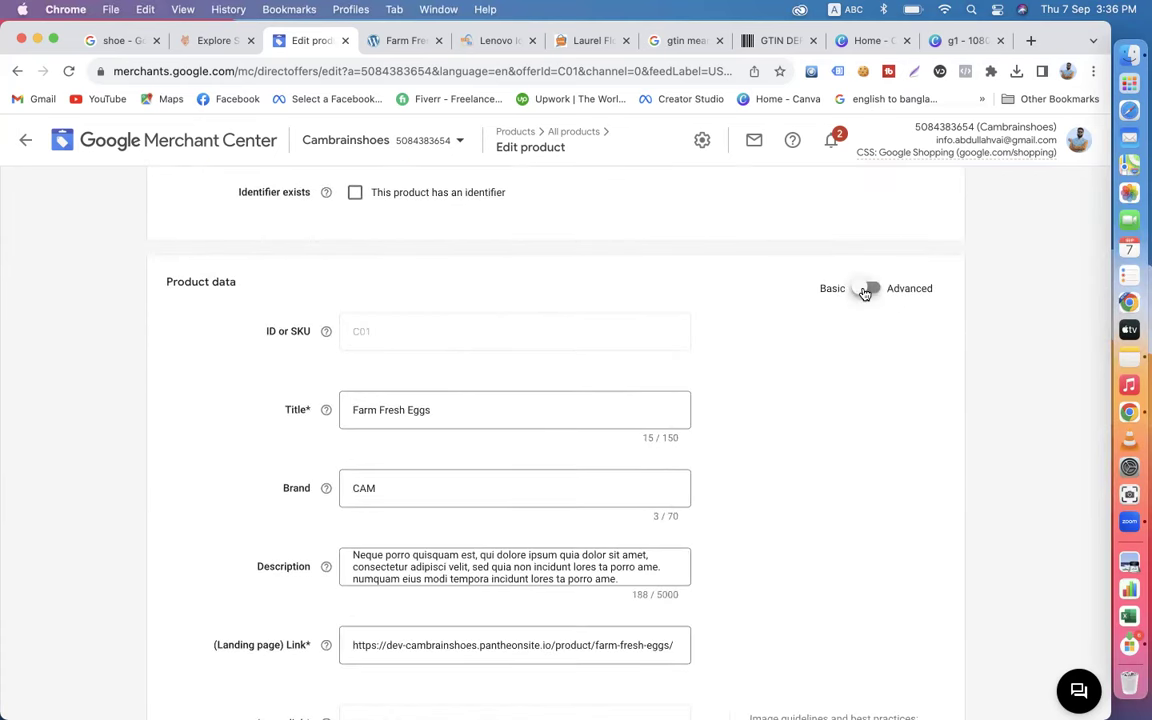
Switch the Product data section to Advanced and locate the additional image link option.
click(868, 289)
scroll(771, 405, down, 5)
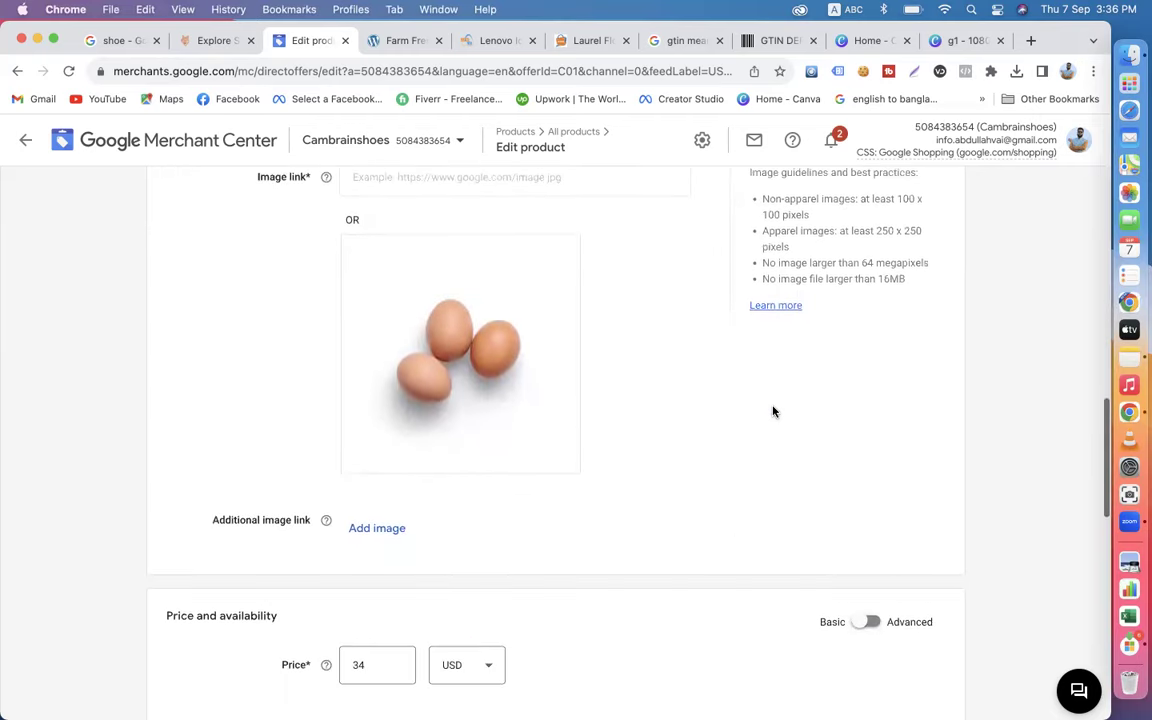
scroll(772, 410, up, 4)
scroll(772, 410, up, 3)
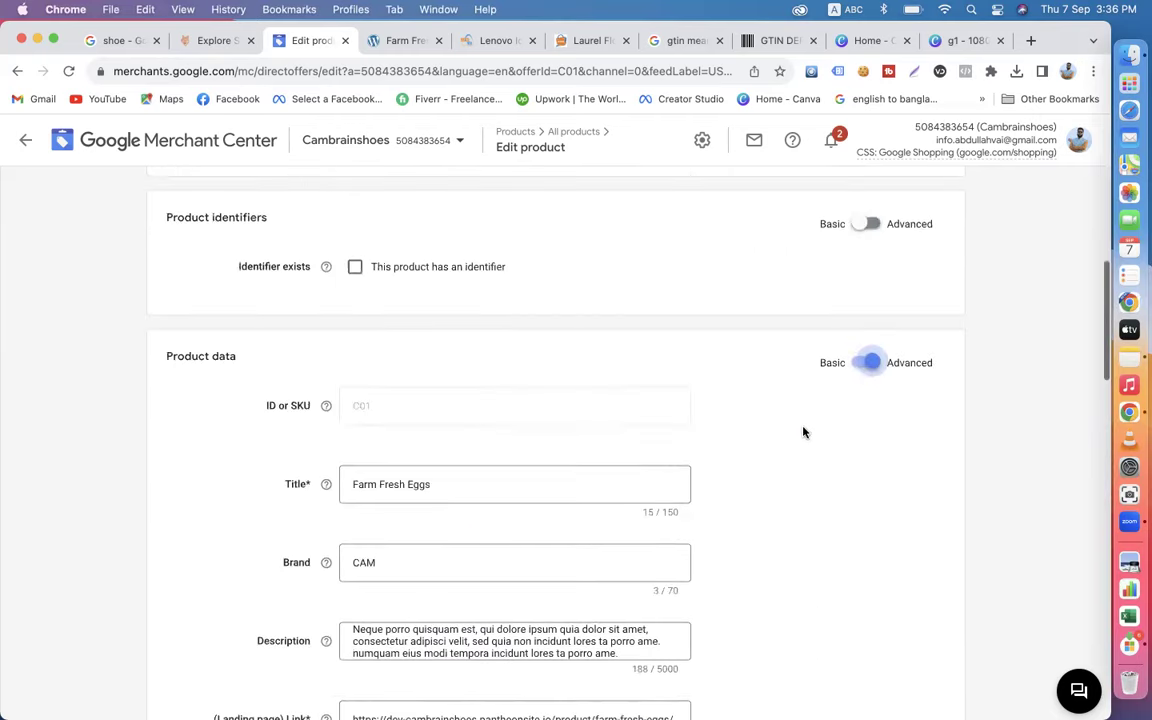
scroll(822, 410, down, 2)
scroll(815, 432, down, 8)
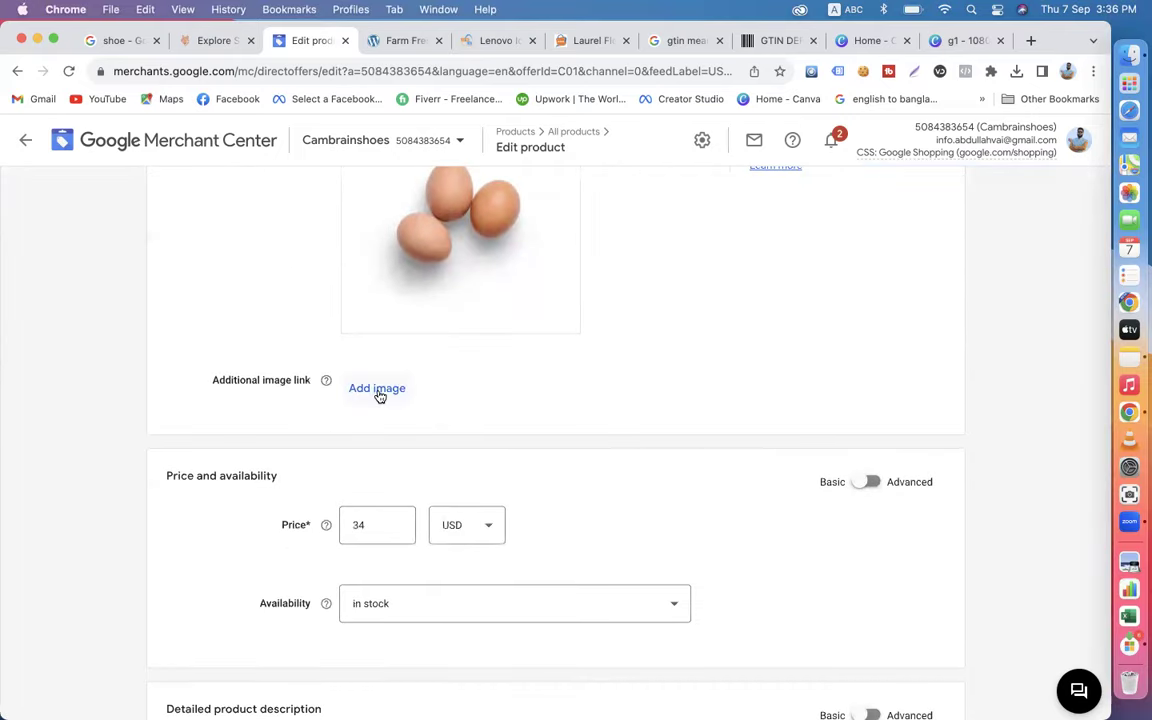
Switch to the Farm Fresh Eggs store page and examine its product image and description.
click(405, 40)
scroll(380, 455, down, 5)
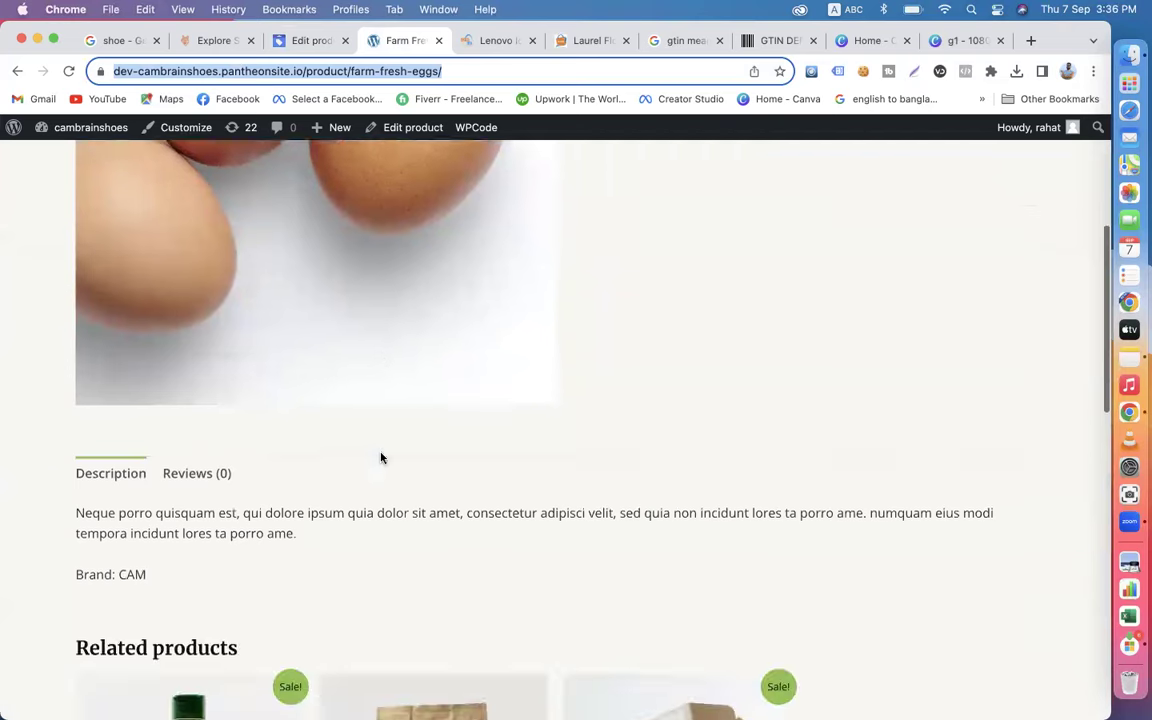
scroll(380, 455, down, 1)
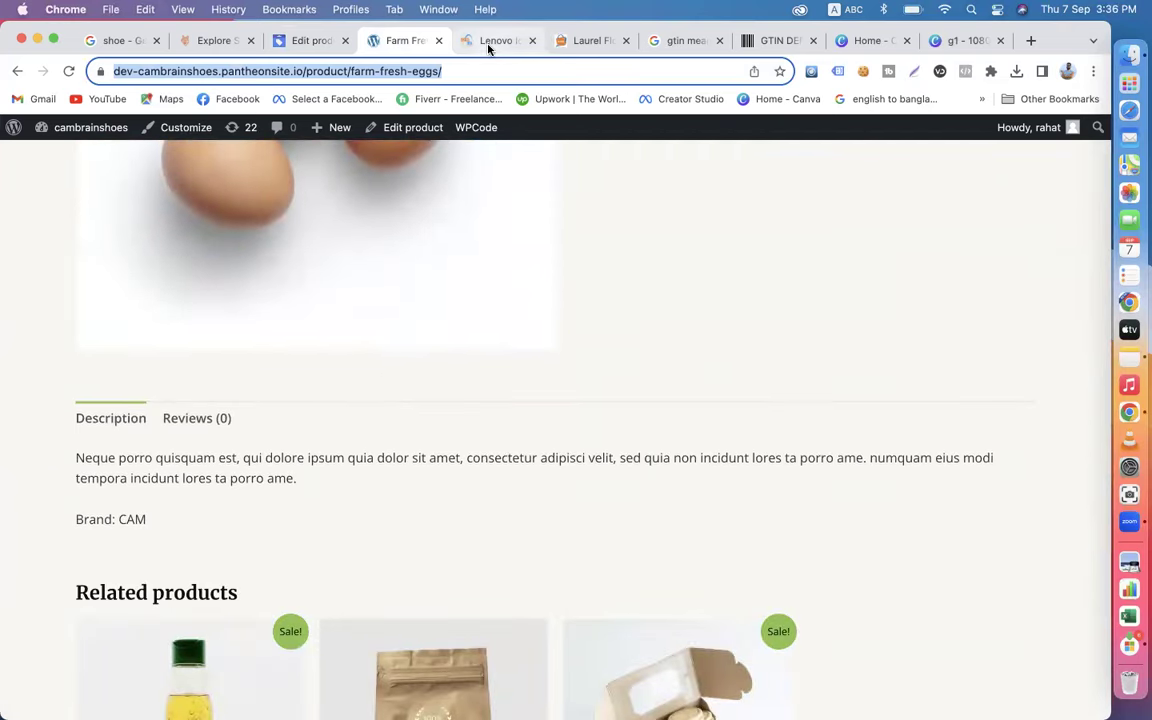
Switch to the Lenovo IdeaPad 1 product page and browse its enlarged additional images through to the last one.
click(489, 41)
scroll(352, 391, down, 3)
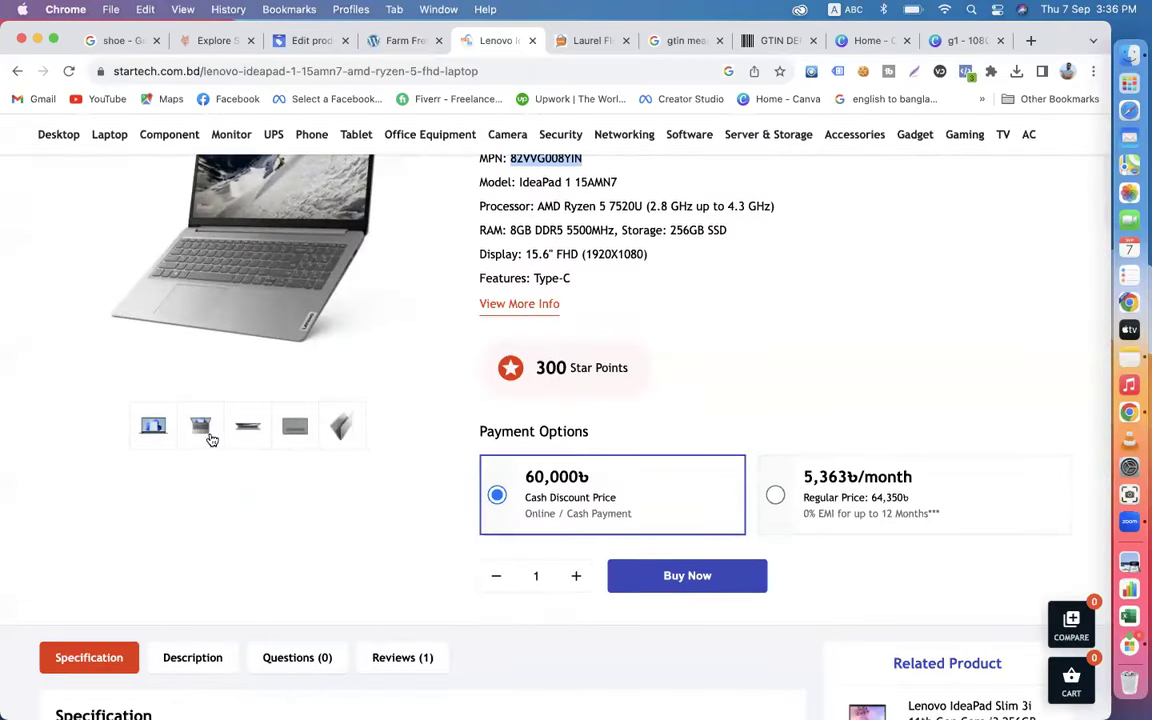
click(252, 429)
click(815, 410)
click(815, 410)
click(815, 410)
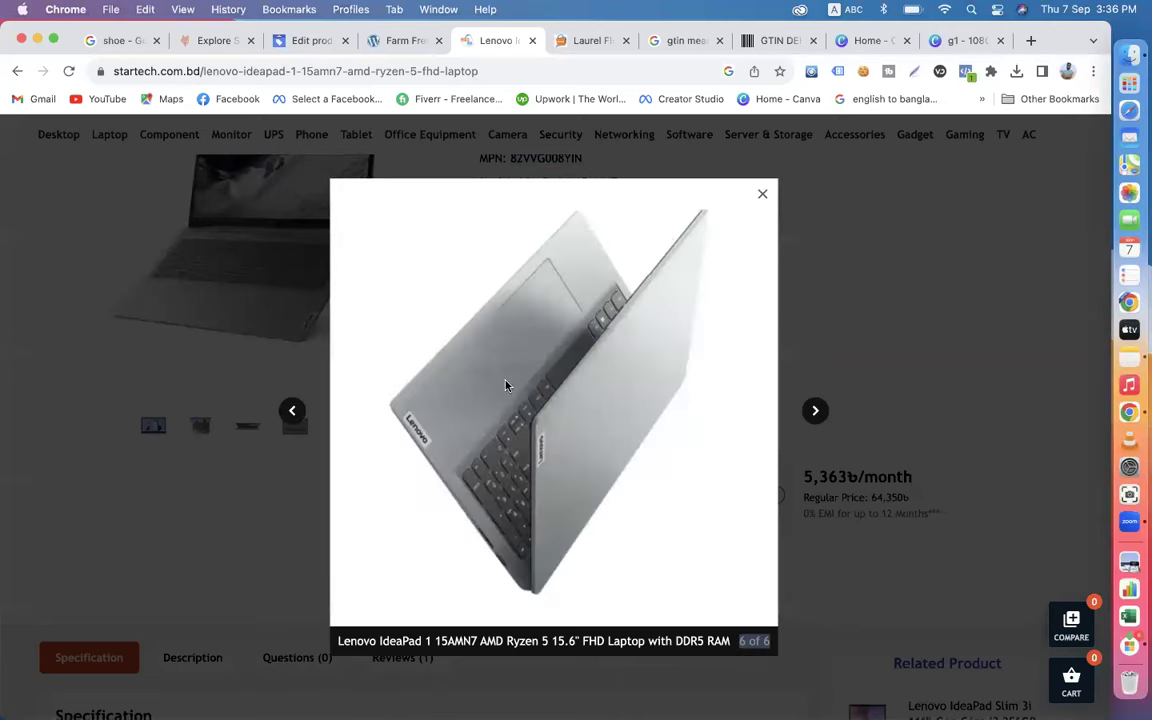
Show the photo of the Lenovo laptop's underside in the product gallery and copy its image address.
click(761, 196)
click(296, 432)
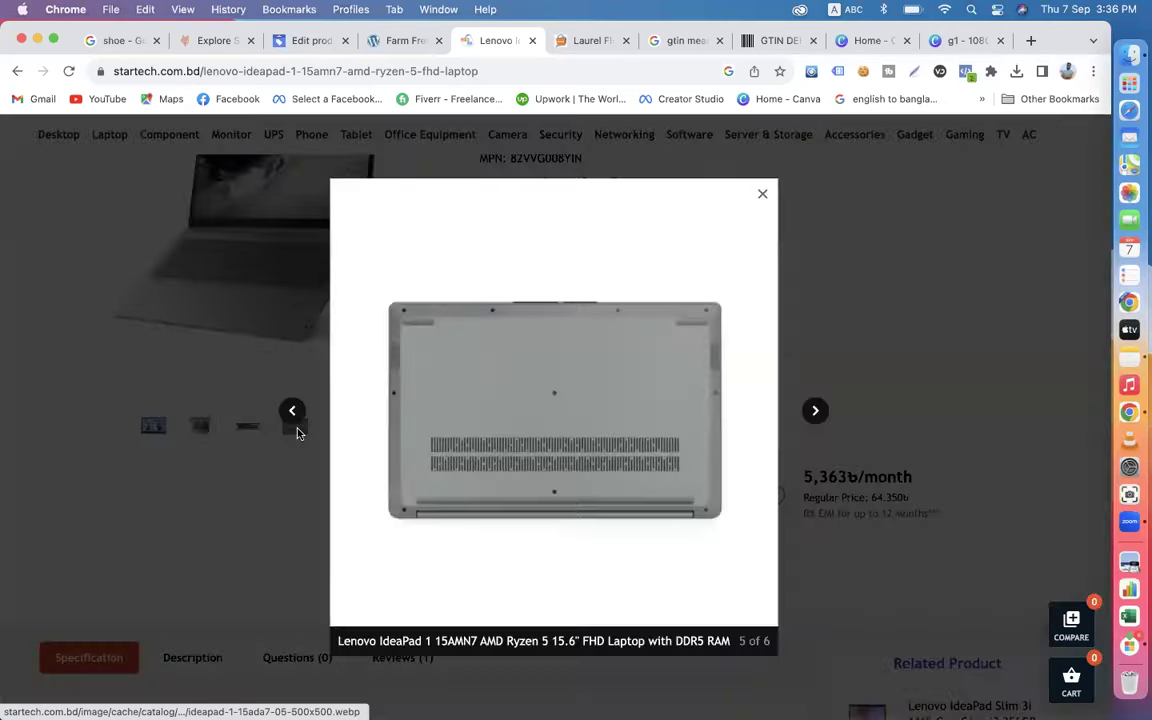
right_click(566, 368)
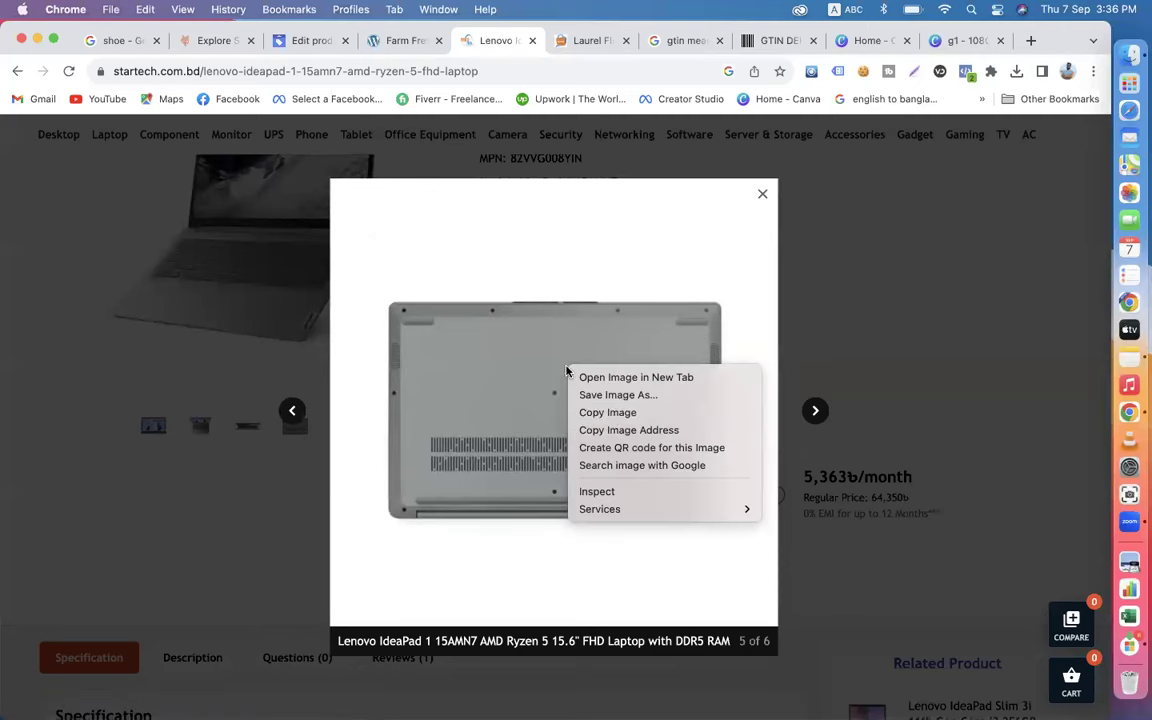
click(637, 430)
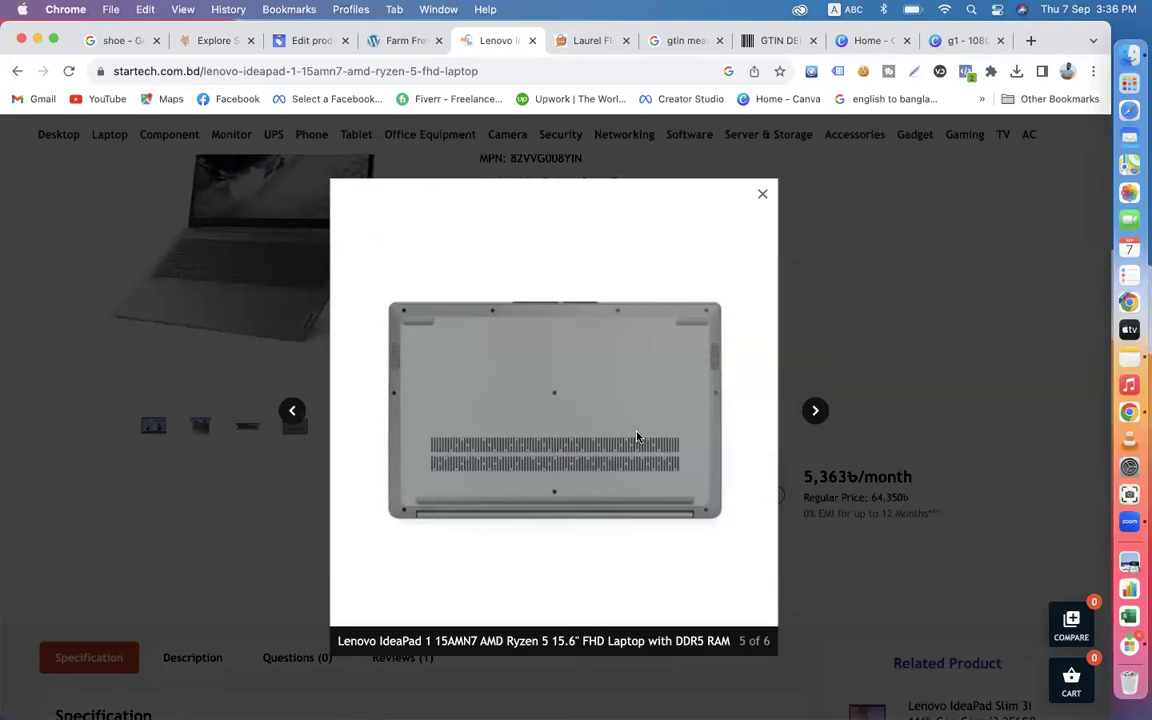
Return to the Farm Fresh Eggs listing in Google Merchant Center and switch its Product data section to the Basic view.
click(303, 40)
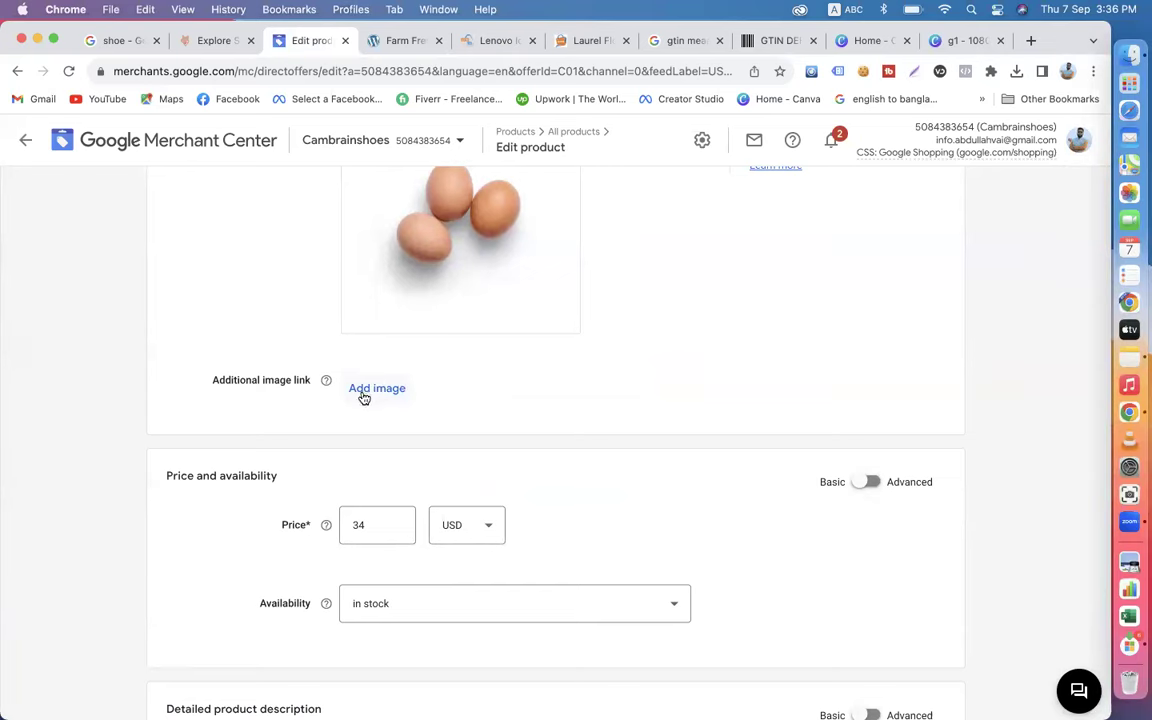
scroll(690, 378, up, 10)
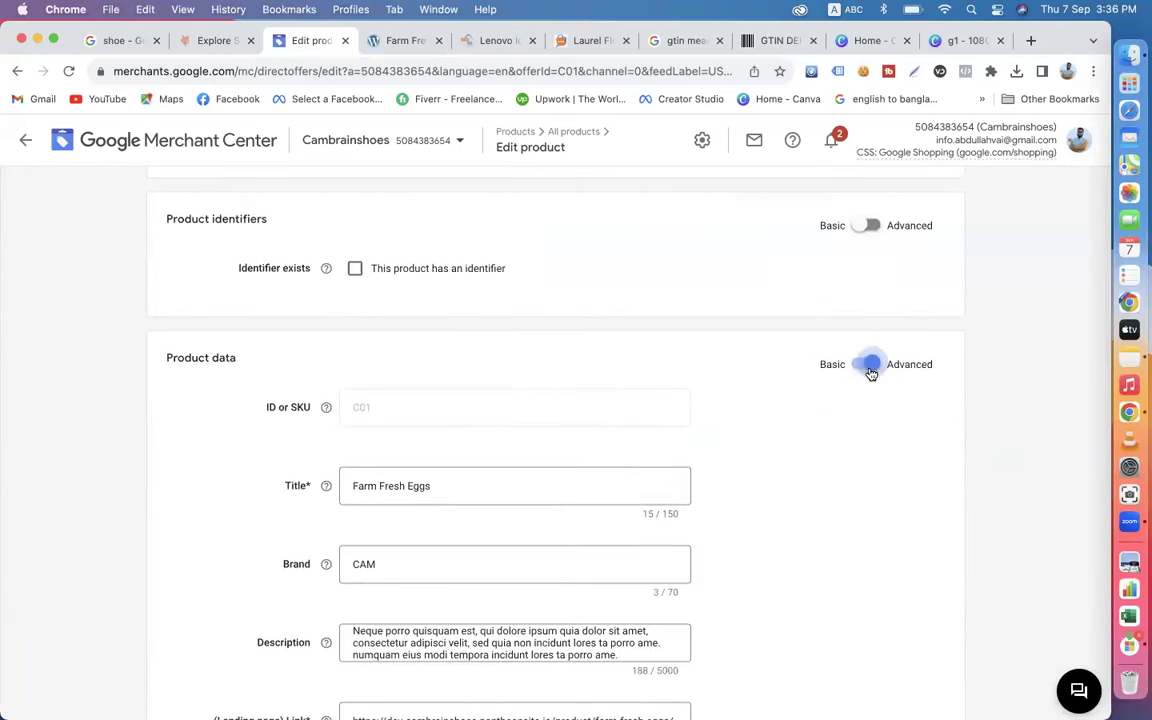
scroll(761, 458, down, 10)
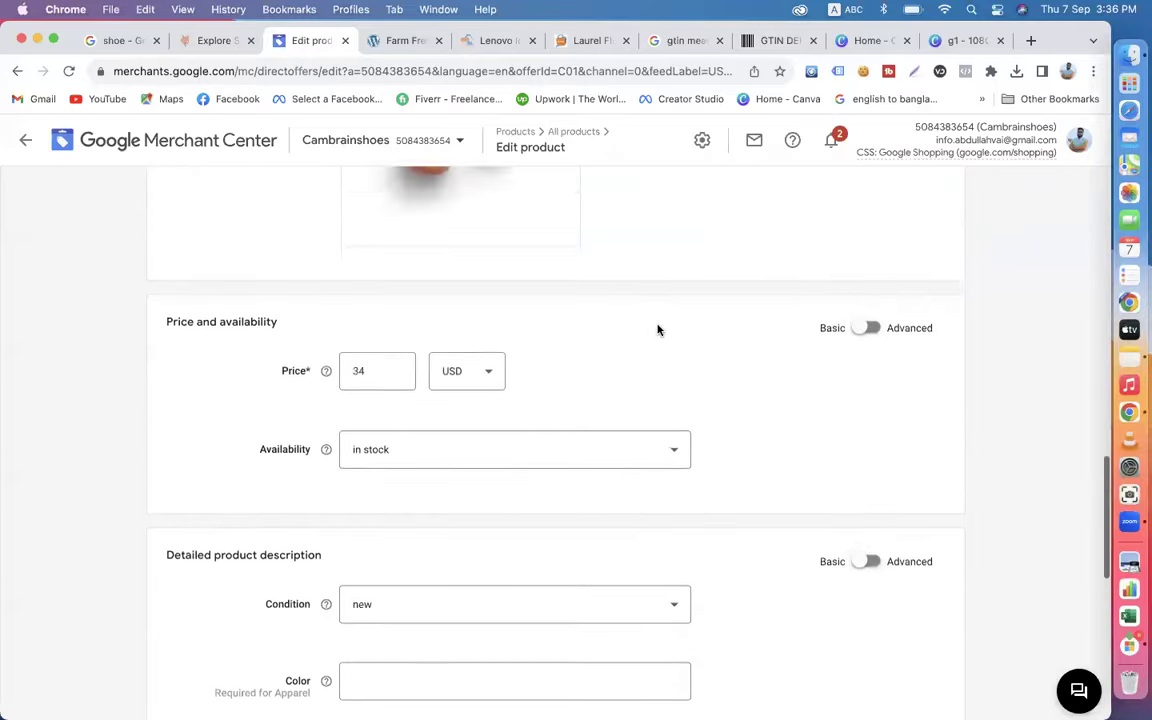
scroll(657, 330, up, 10)
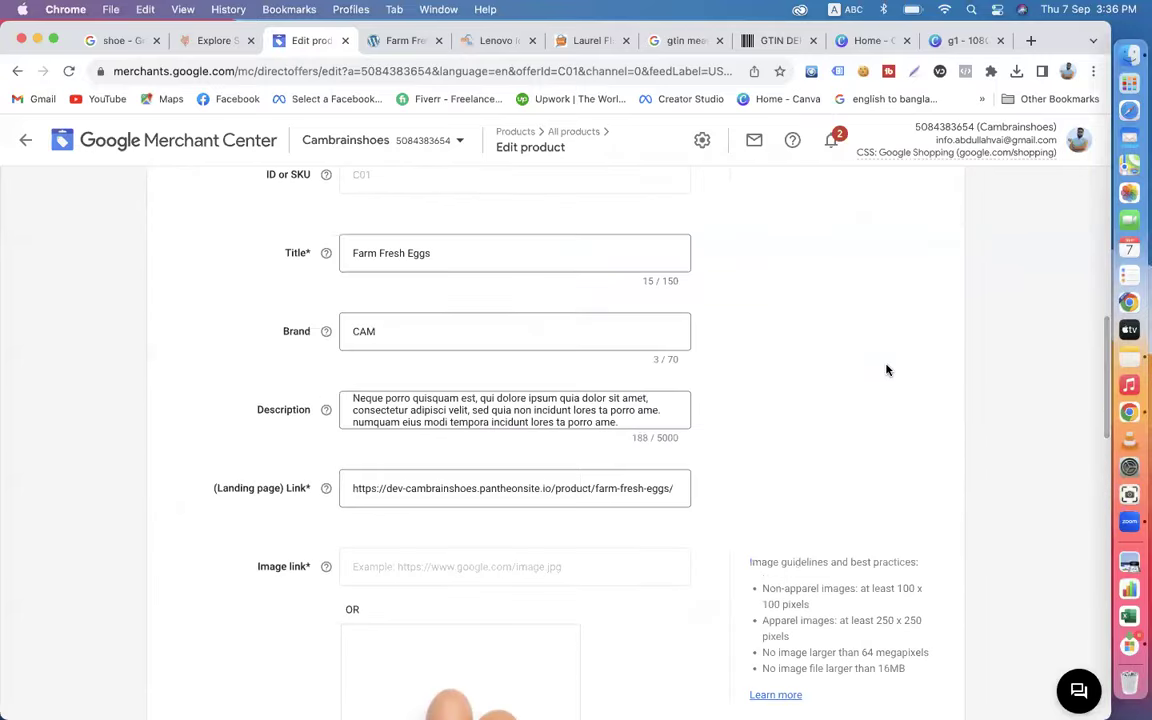
scroll(886, 370, up, 4)
scroll(872, 455, down, 7)
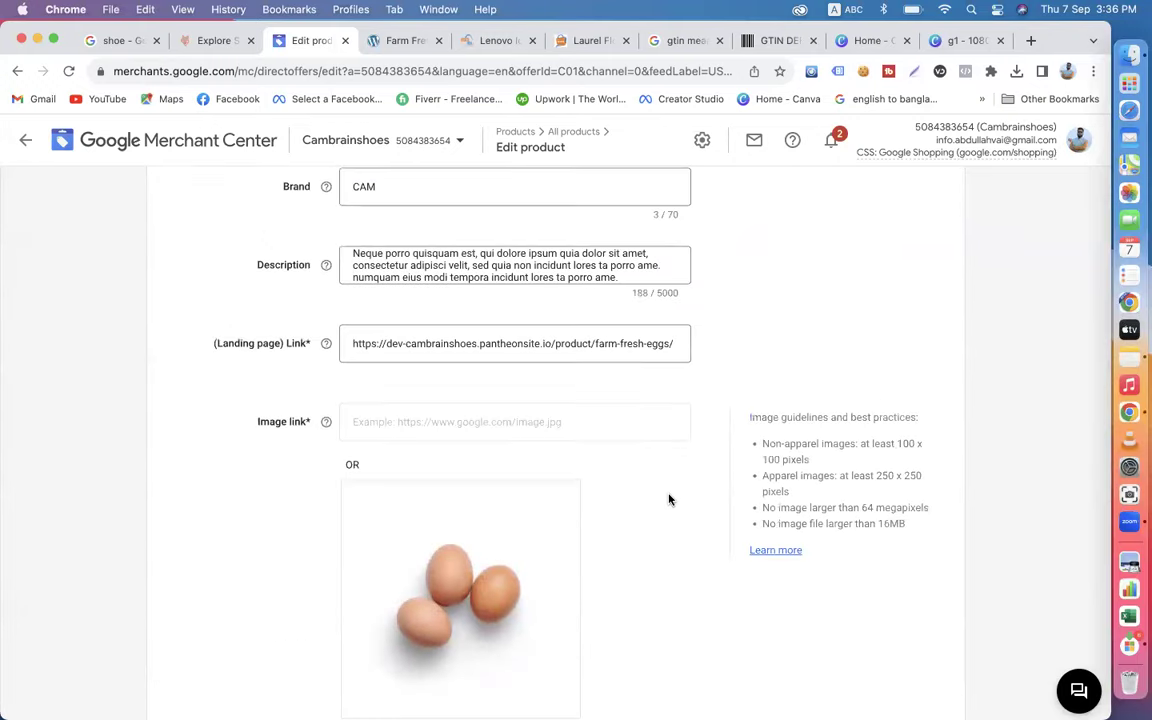
scroll(670, 499, down, 2)
scroll(668, 501, up, 9)
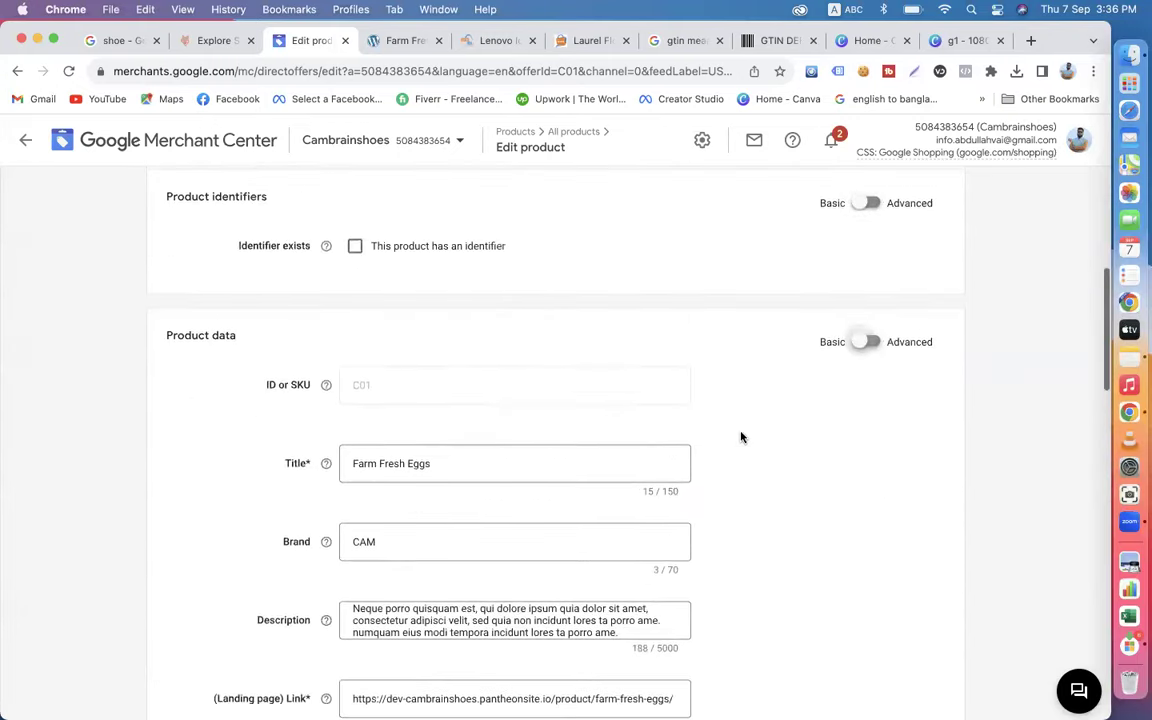
Switch the Price and availability section to the Advanced view and look at the availability date calendar.
scroll(820, 461, down, 15)
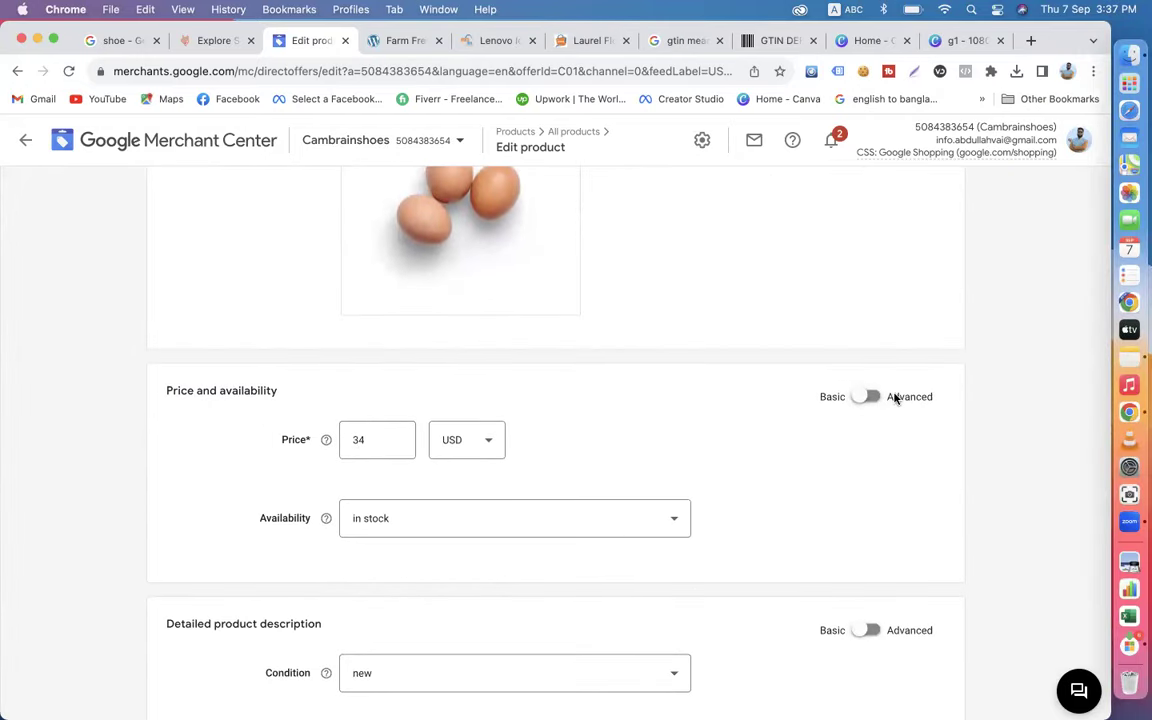
click(868, 397)
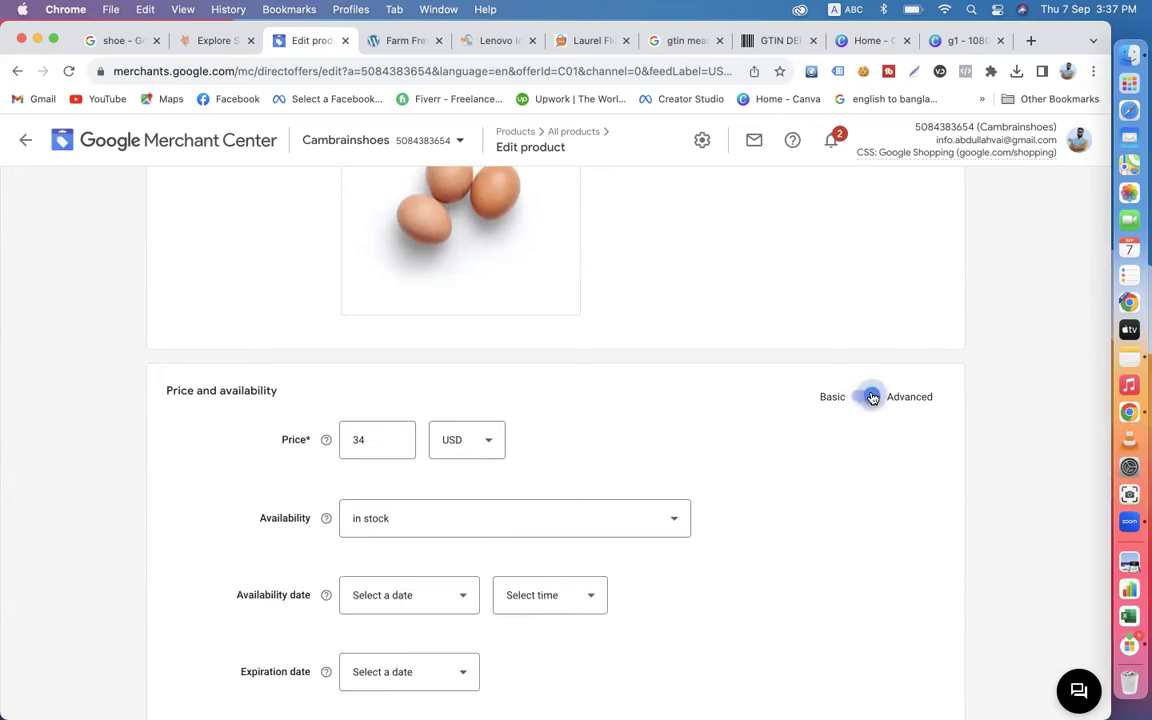
scroll(643, 413, down, 3)
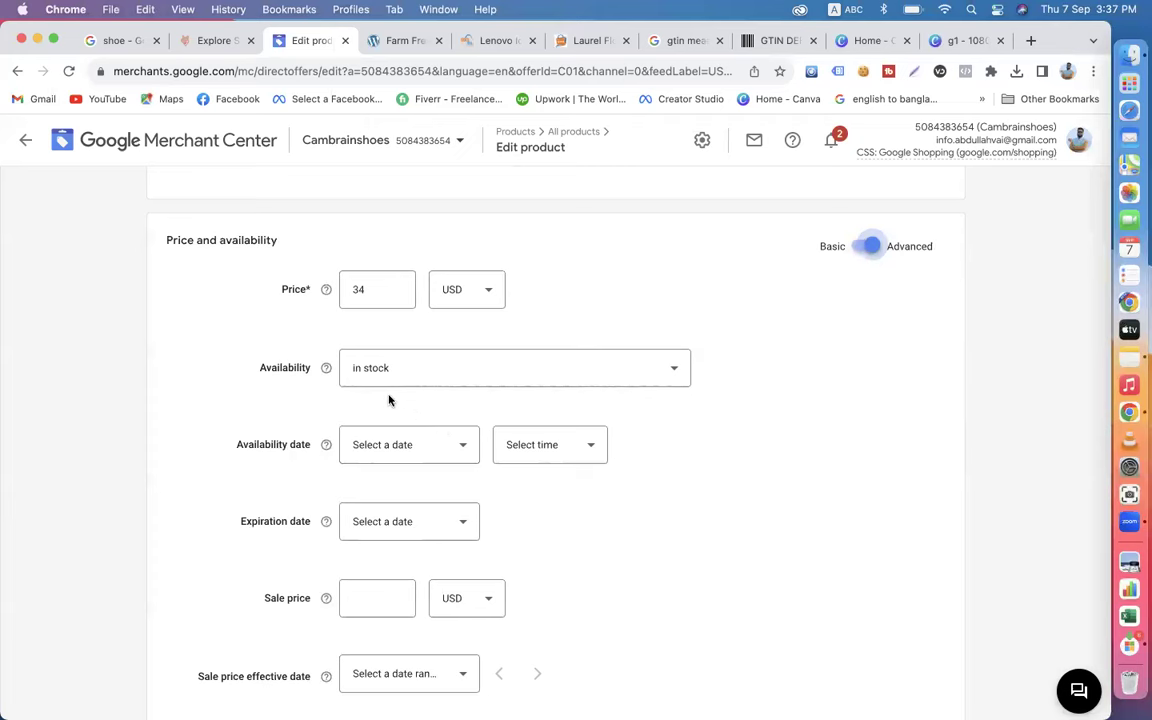
click(430, 447)
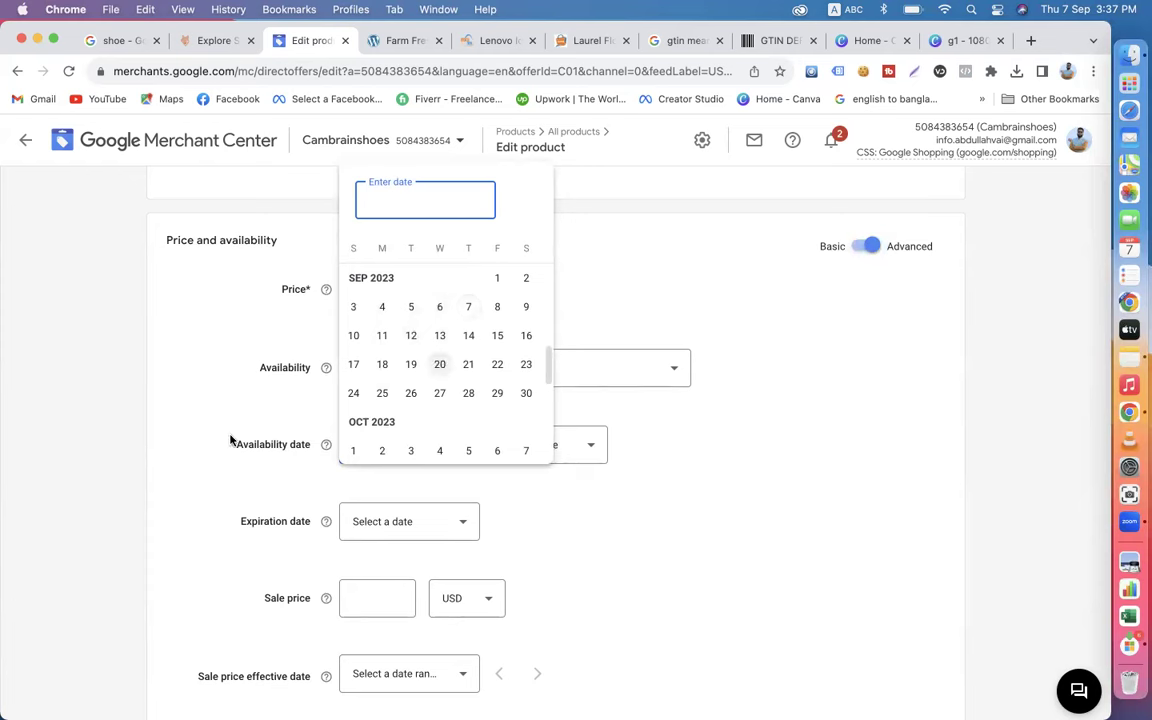
click(174, 447)
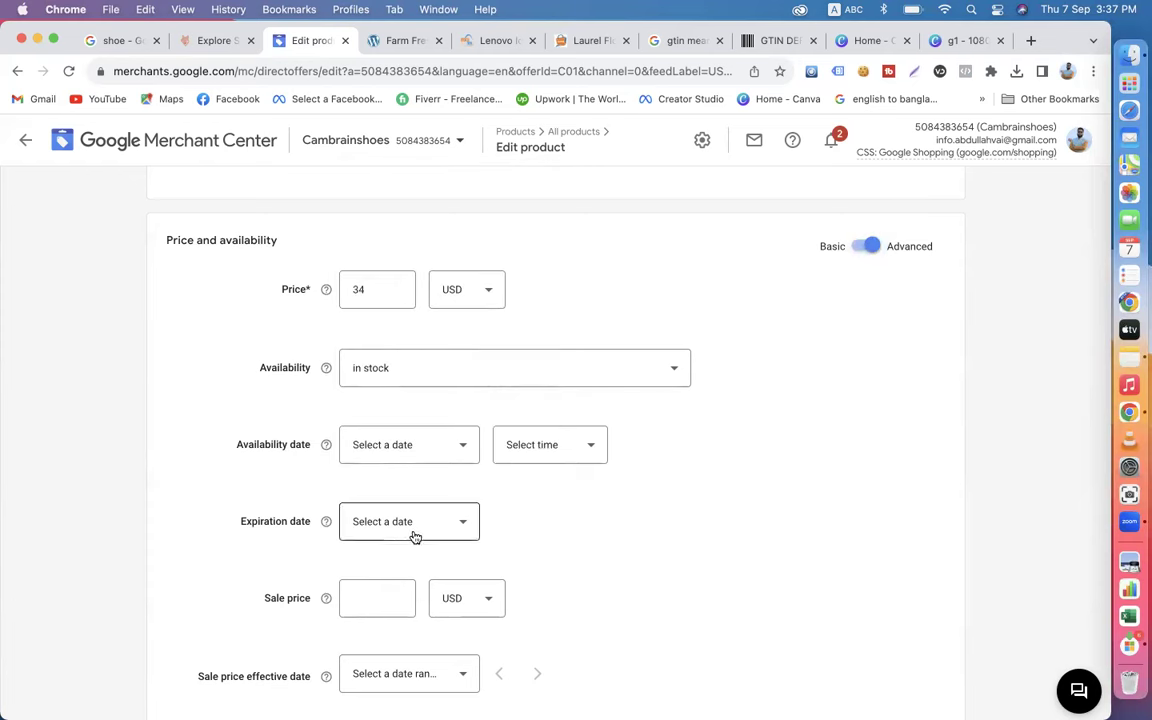
Check the regular and sale prices of Farm Fresh Eggs on the store's product page.
click(399, 40)
scroll(704, 352, up, 10)
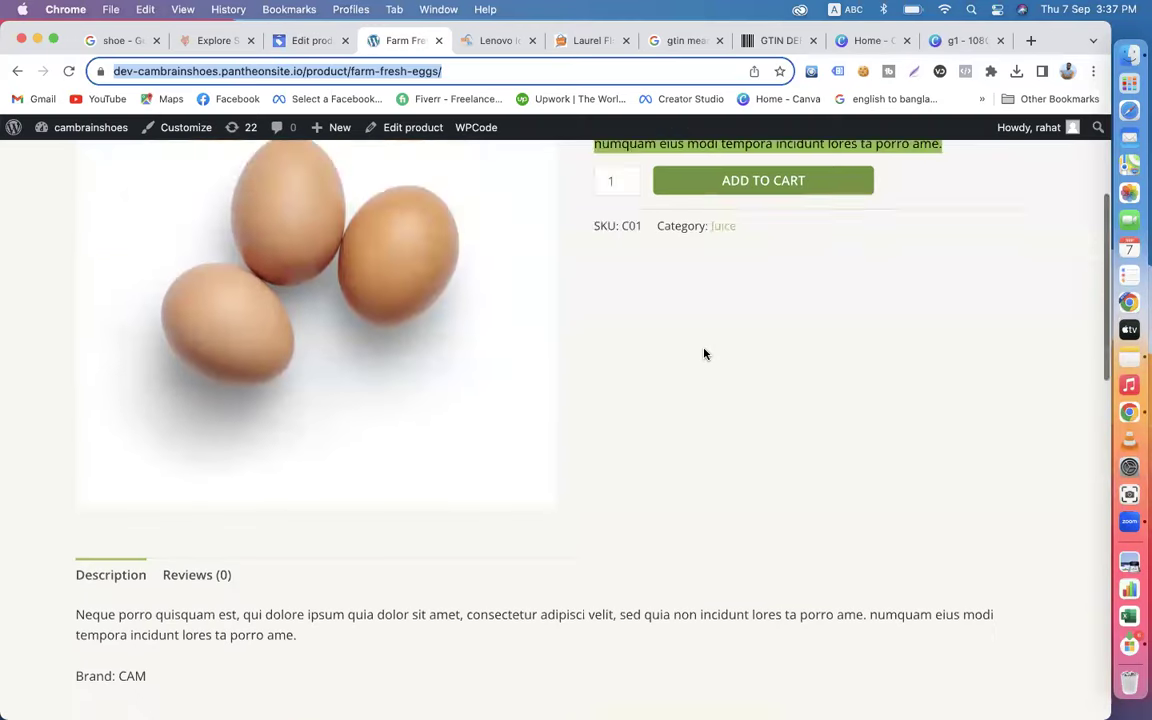
scroll(704, 350, down, 1)
click(598, 330)
drag(596, 326, 701, 327)
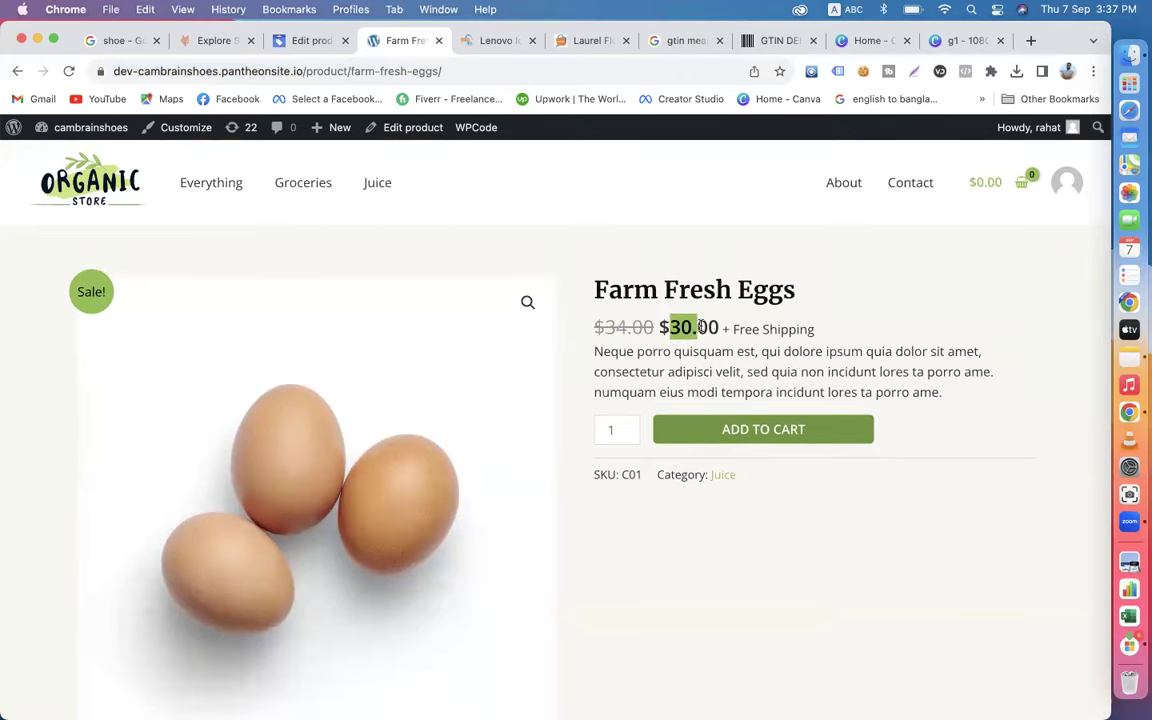
drag(596, 327, 713, 328)
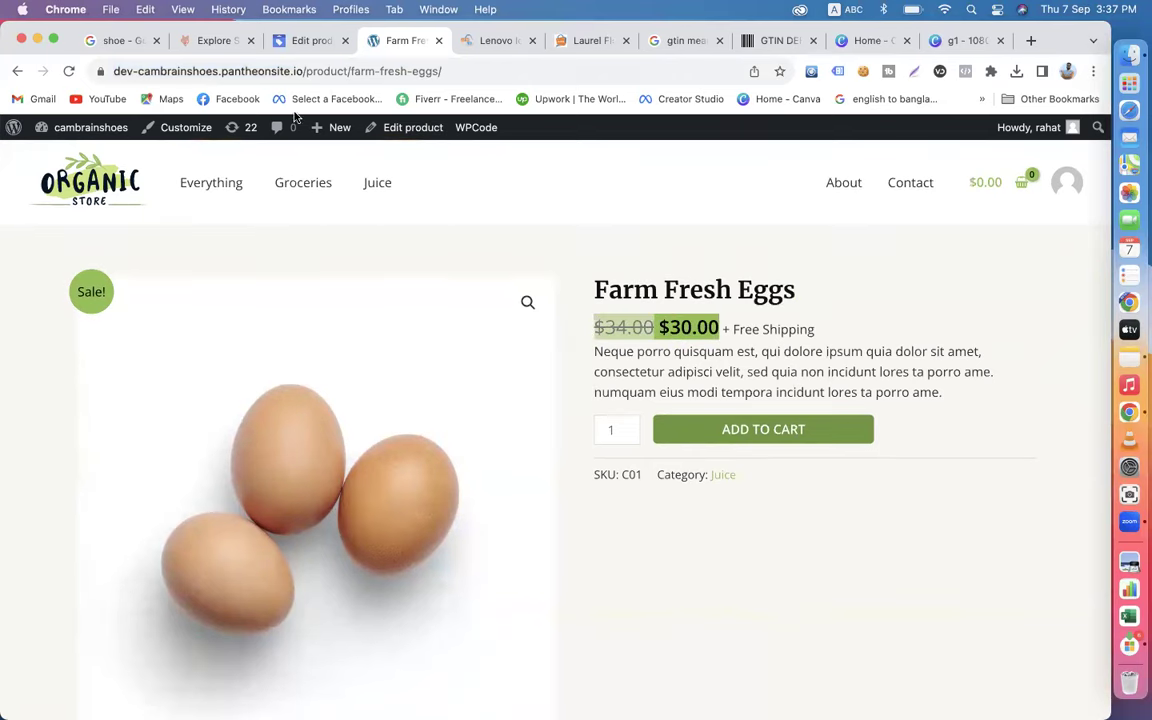
Set the sale price of Farm Fresh Eggs to 30 USD in the Merchant Center listing.
click(308, 43)
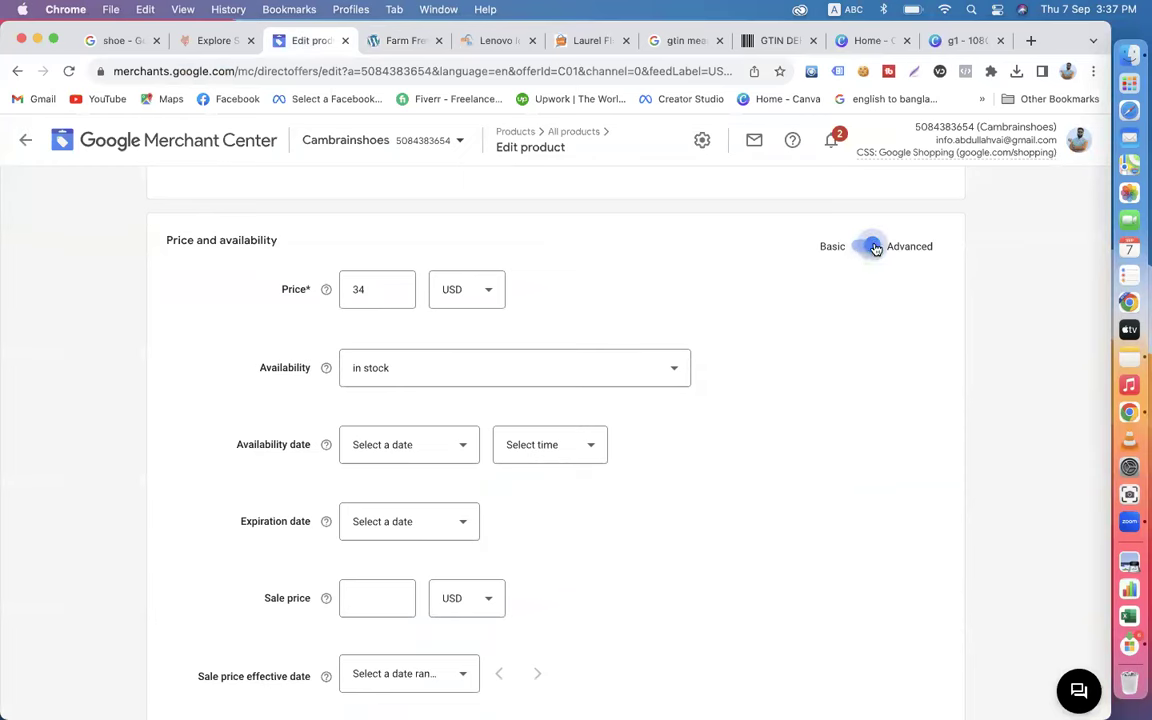
scroll(700, 410, down, 3)
click(377, 458)
scroll(375, 420, up, 4)
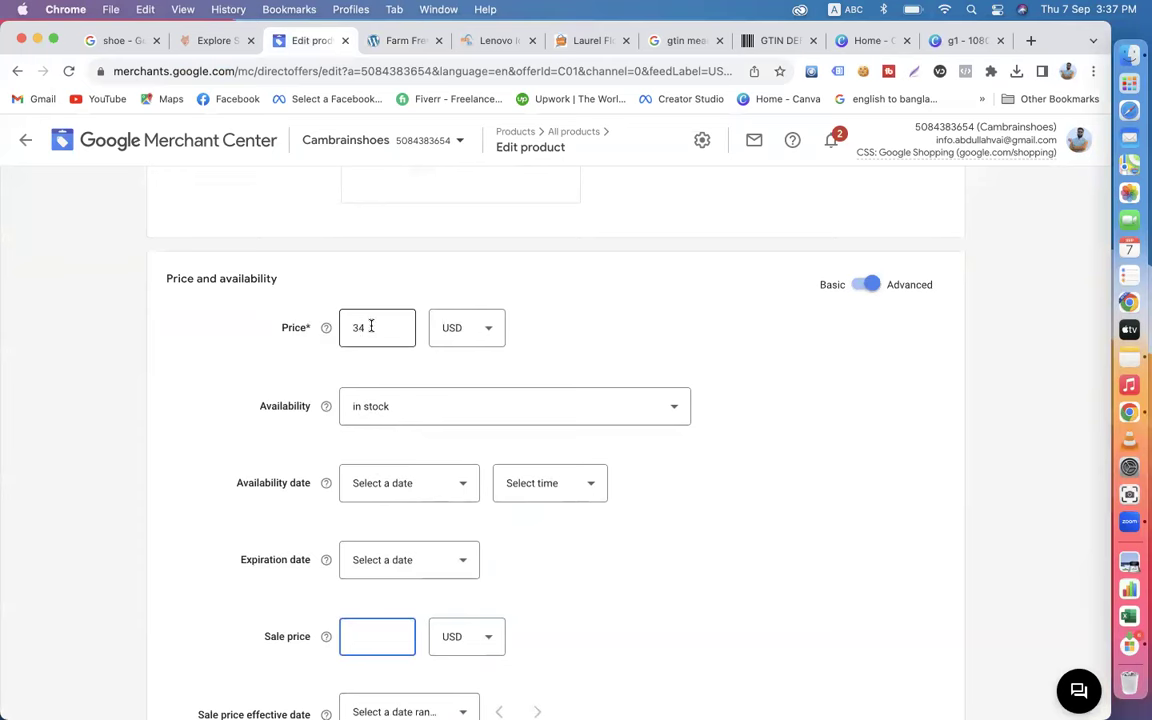
scroll(380, 385, down, 4)
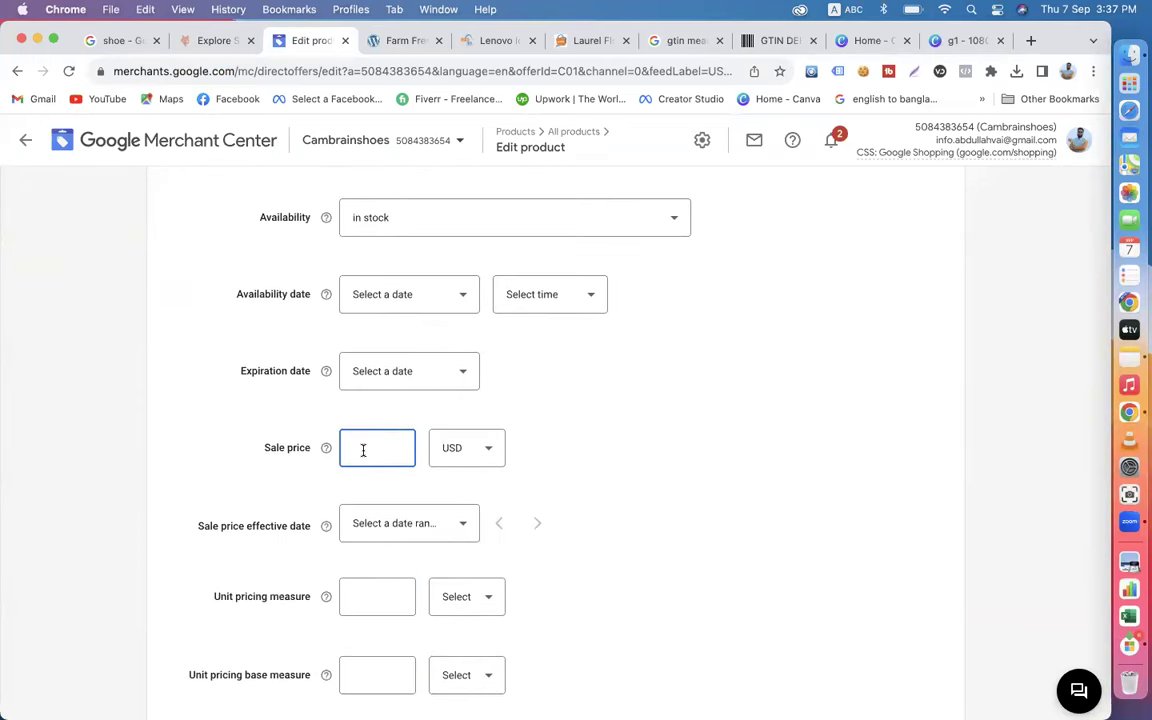
click(427, 406)
scroll(562, 381, down, 2)
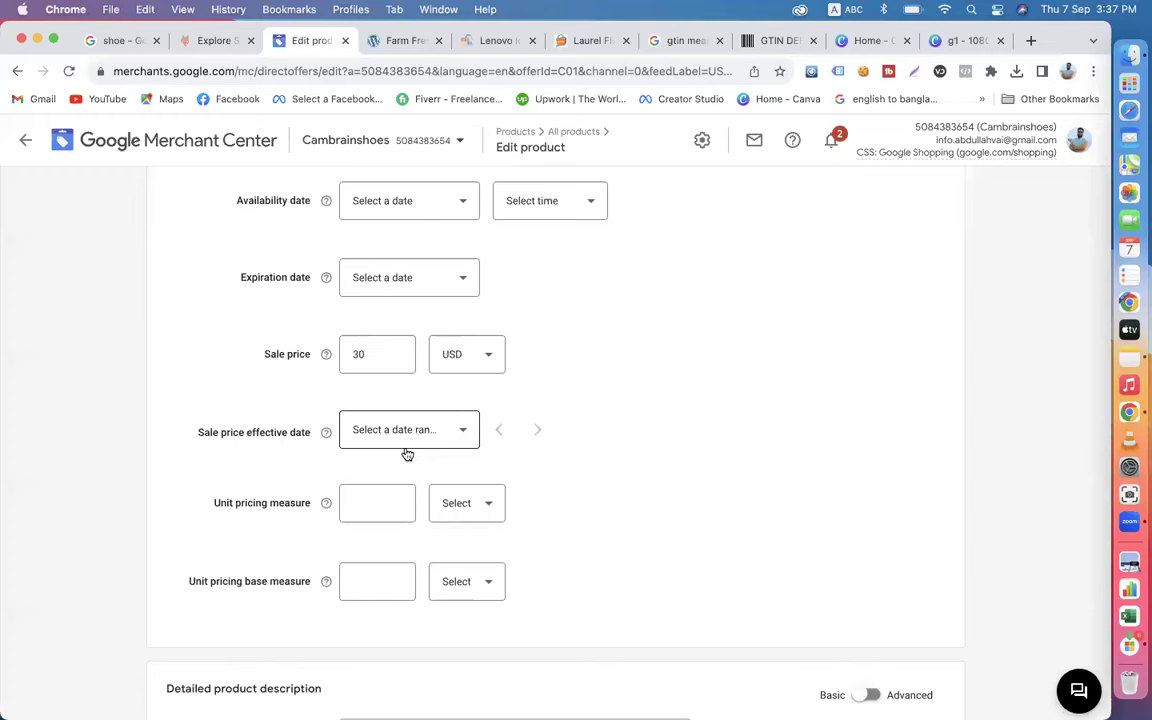
Recheck the eggs' store page and view the units offered for the listing's unit pricing measure and base measure.
click(400, 45)
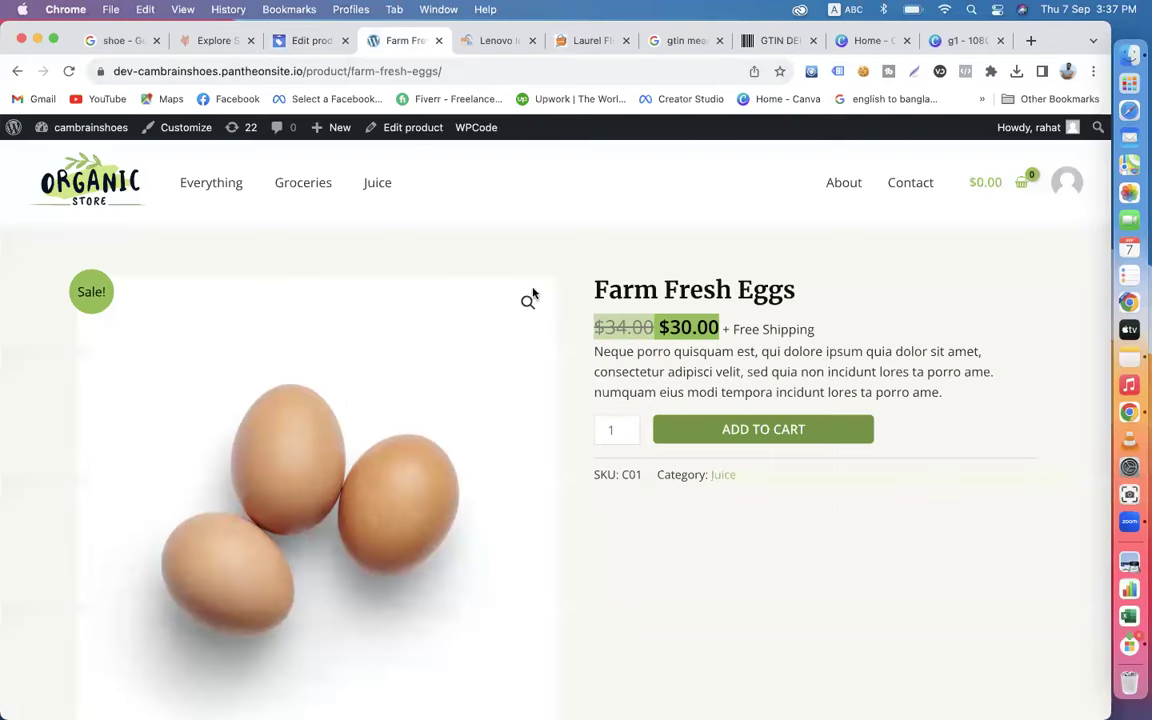
click(312, 41)
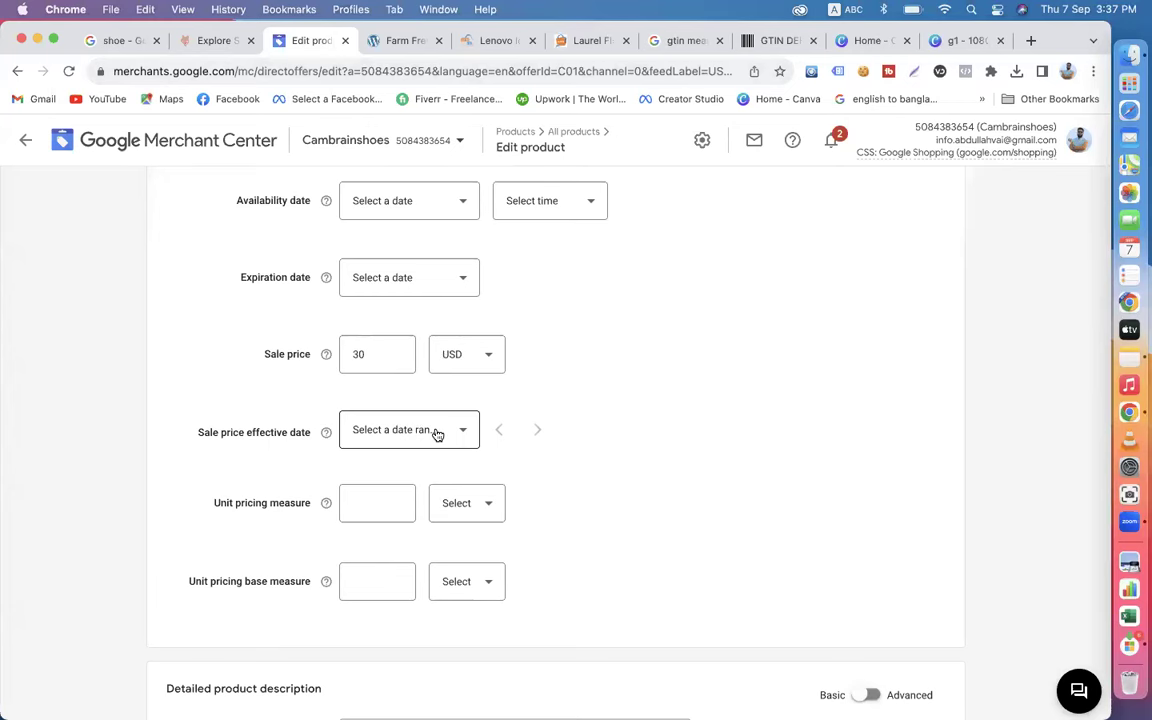
scroll(599, 411, down, 3)
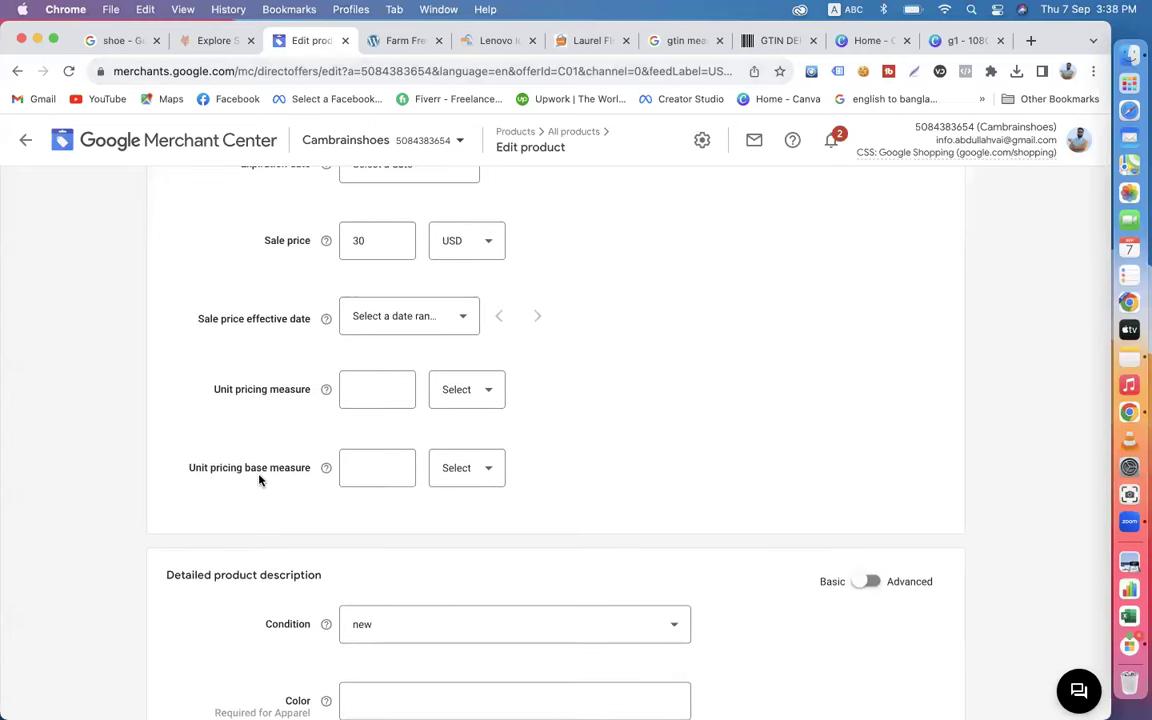
click(451, 467)
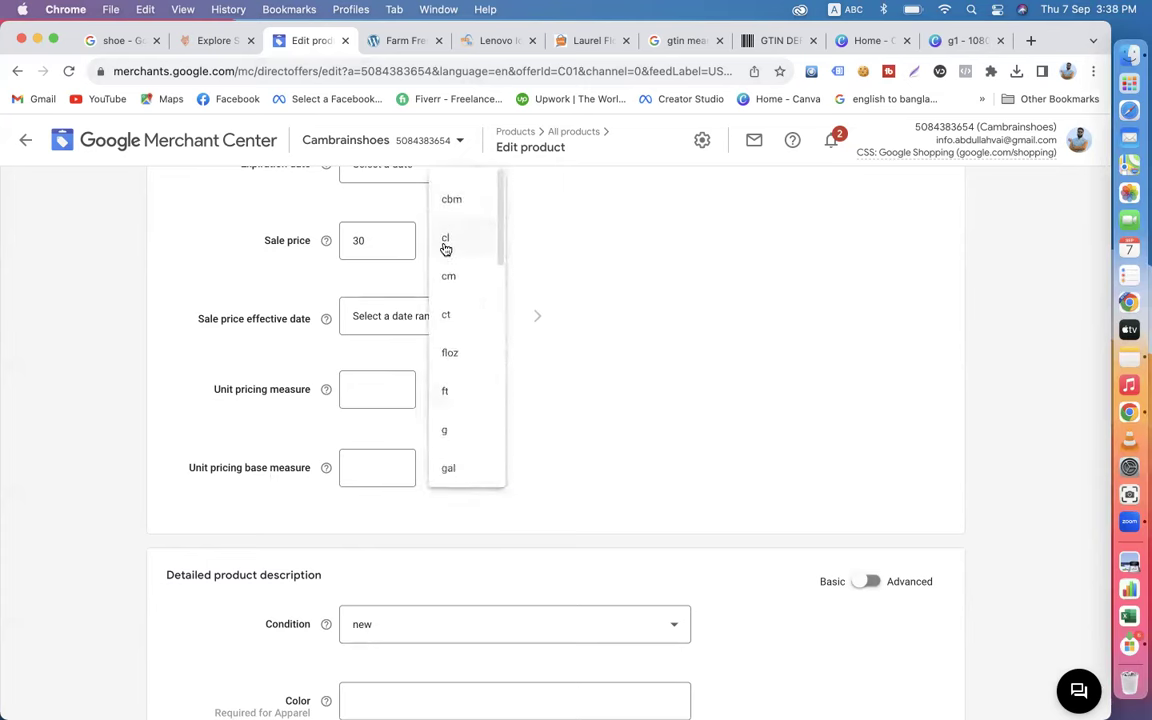
click(512, 393)
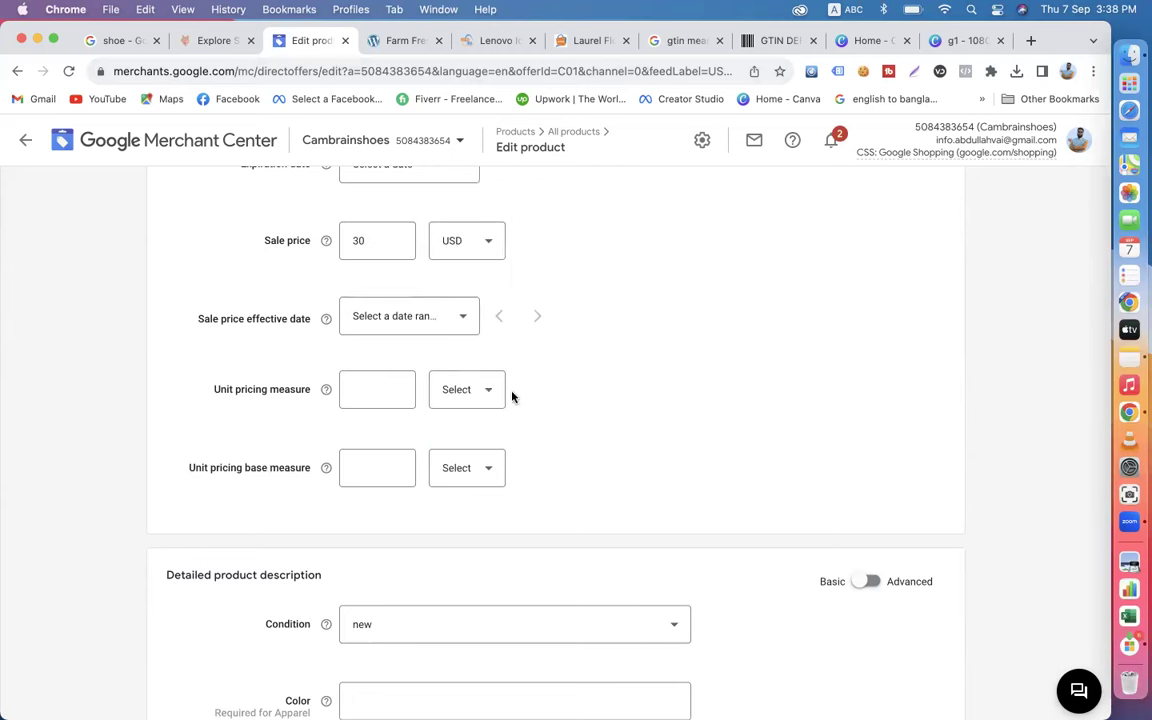
click(470, 389)
click(603, 418)
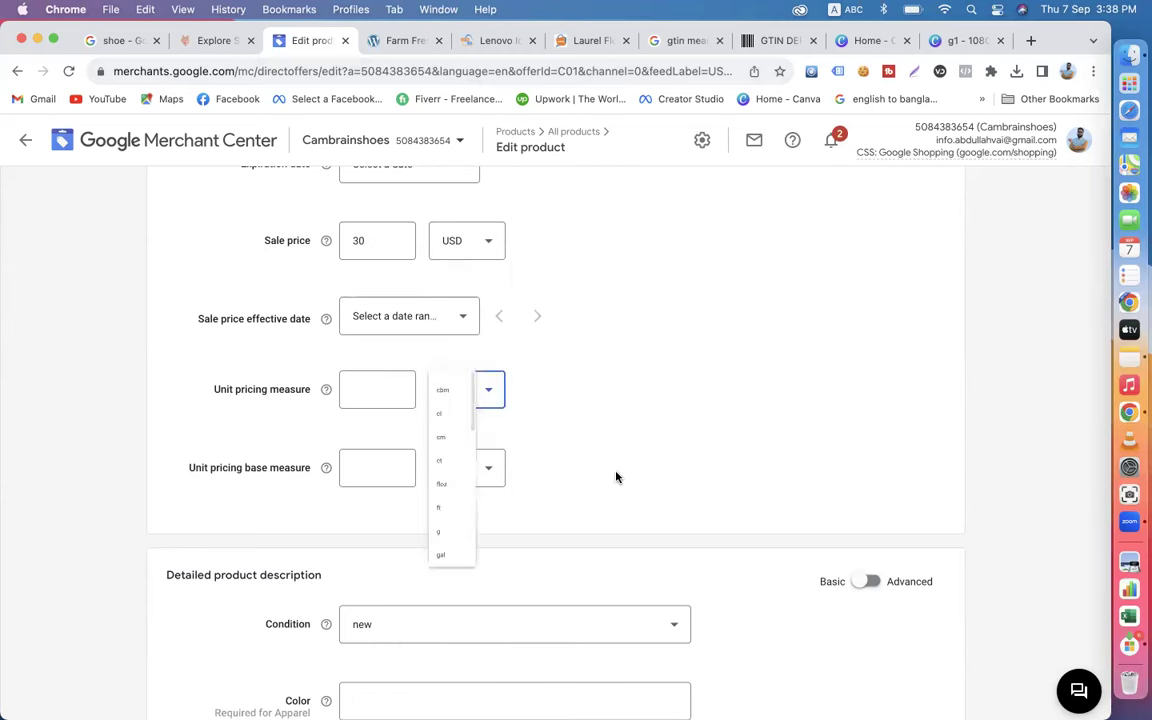
Examine the color, size, gender and age group fields under Detailed product description and which product types require them.
scroll(568, 491, down, 3)
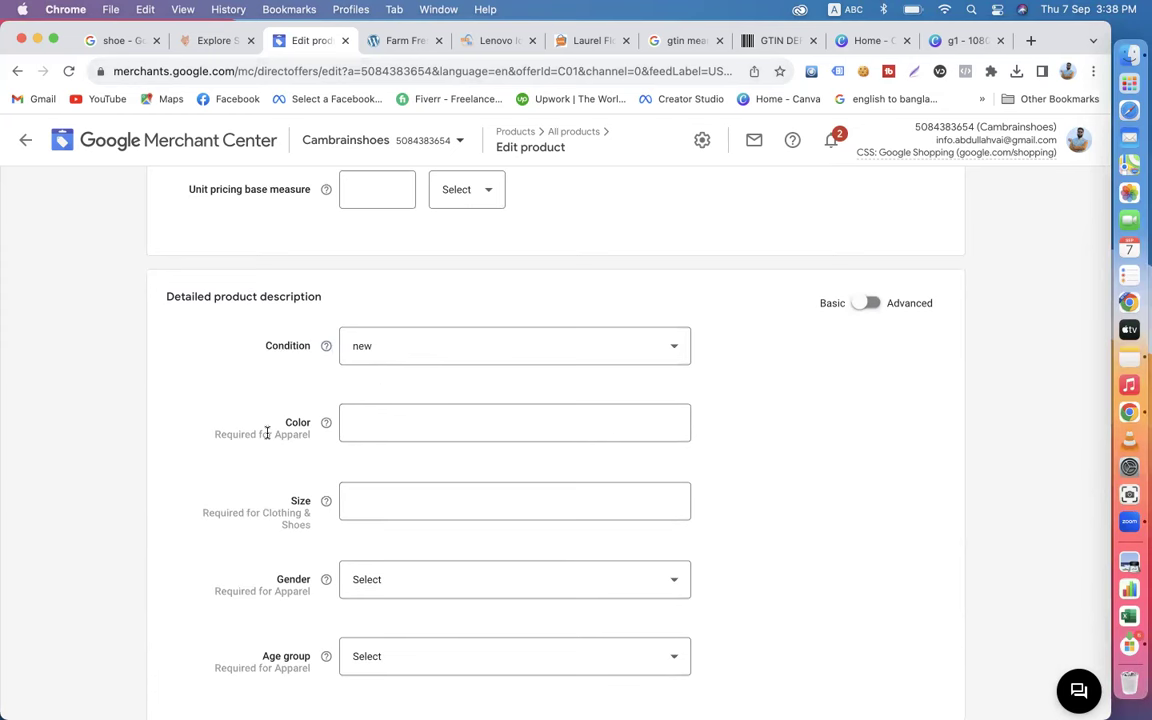
drag(284, 427, 306, 425)
drag(309, 436, 287, 448)
click(215, 436)
drag(213, 437, 305, 432)
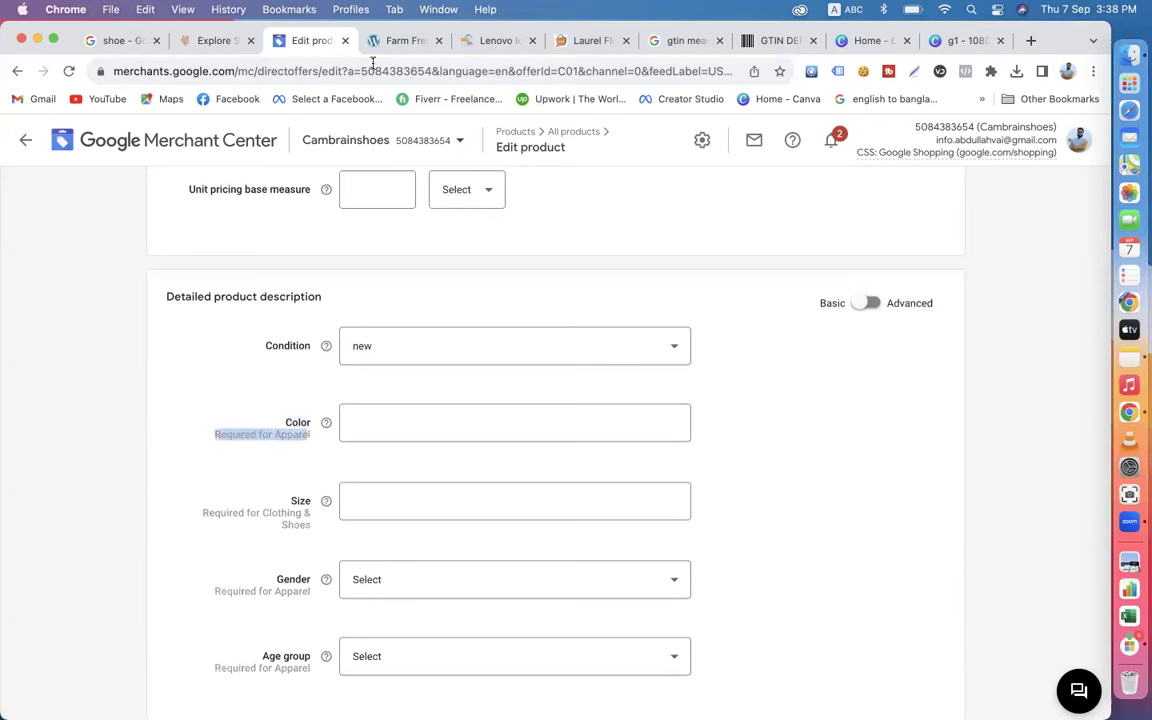
click(400, 41)
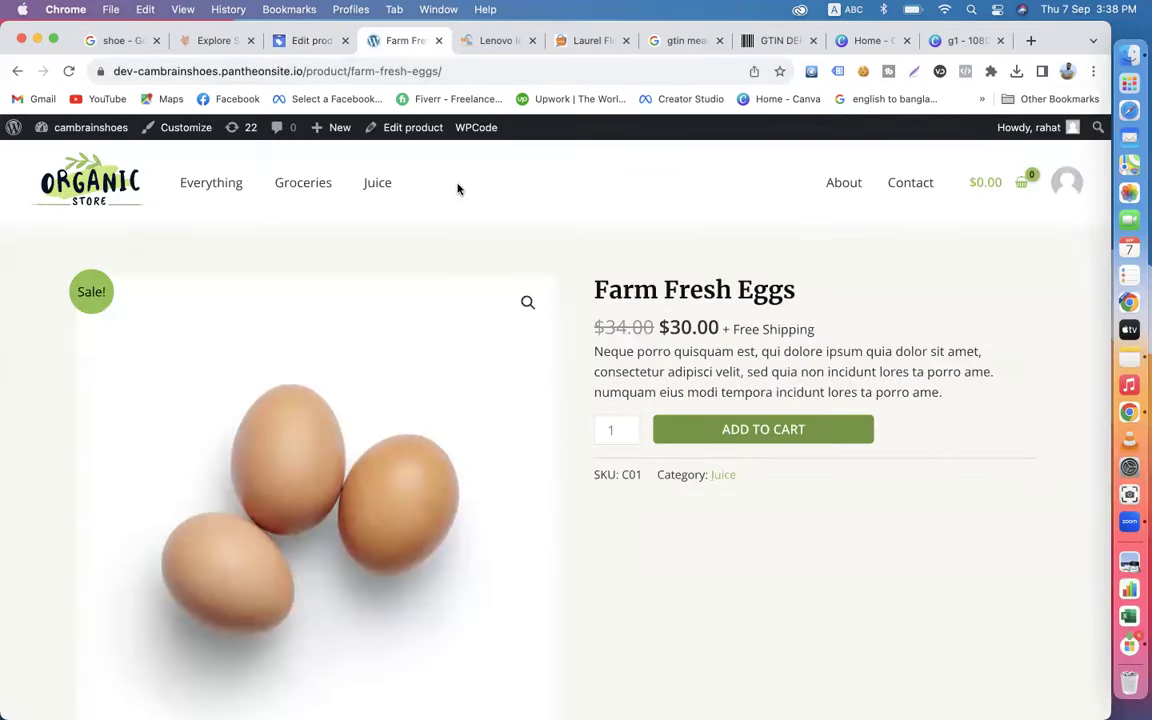
click(307, 46)
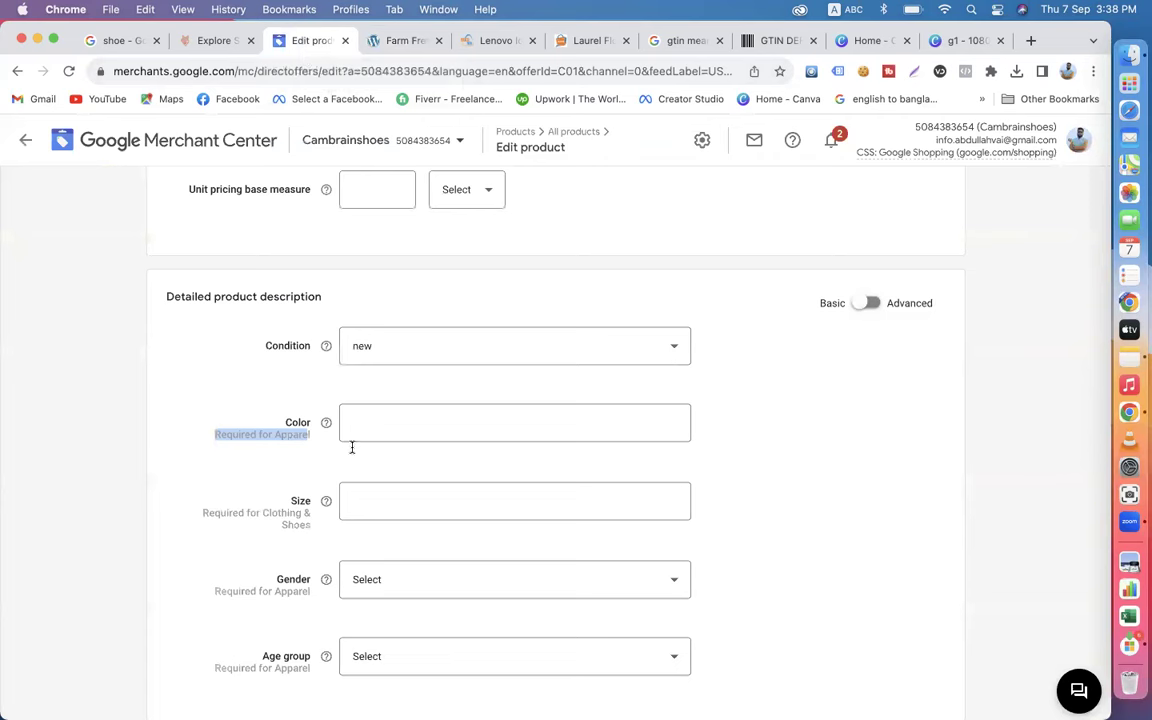
click(285, 426)
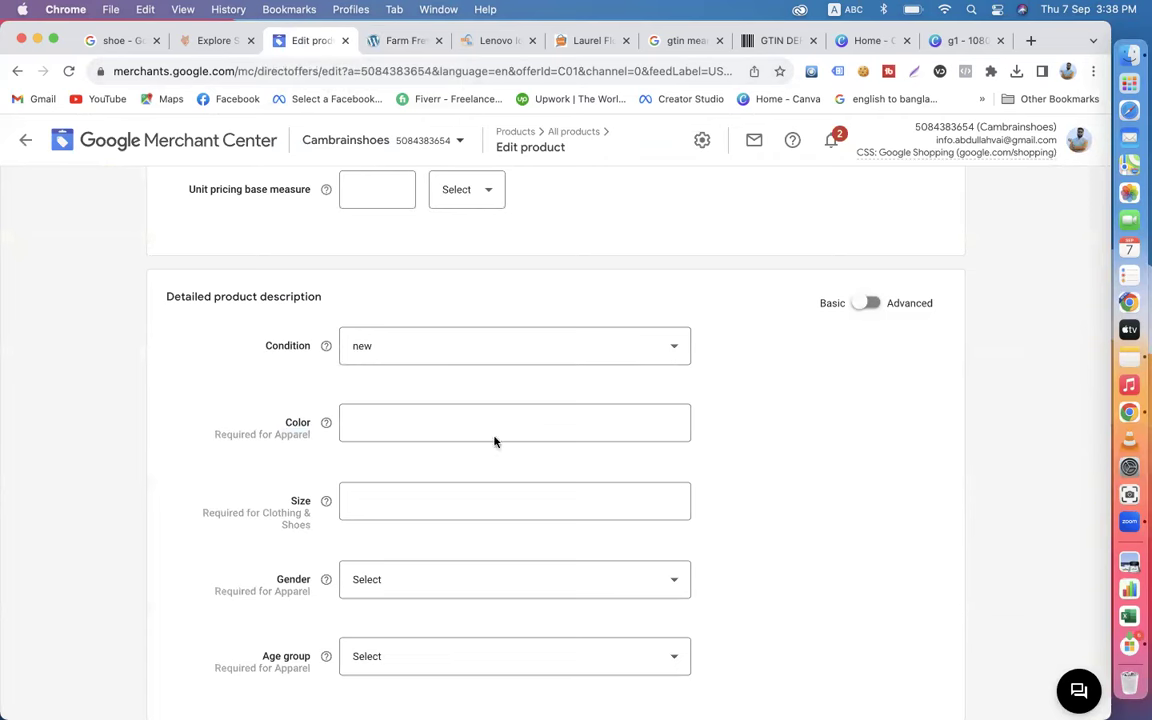
scroll(636, 394, up, 2)
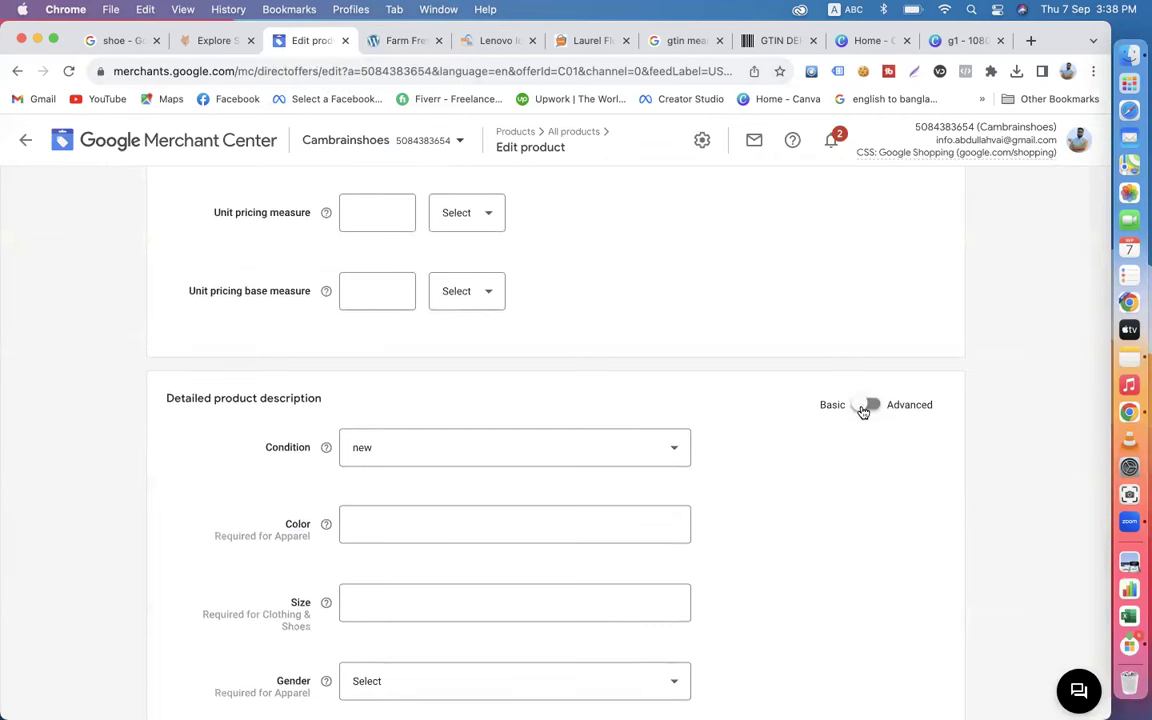
scroll(780, 481, down, 3)
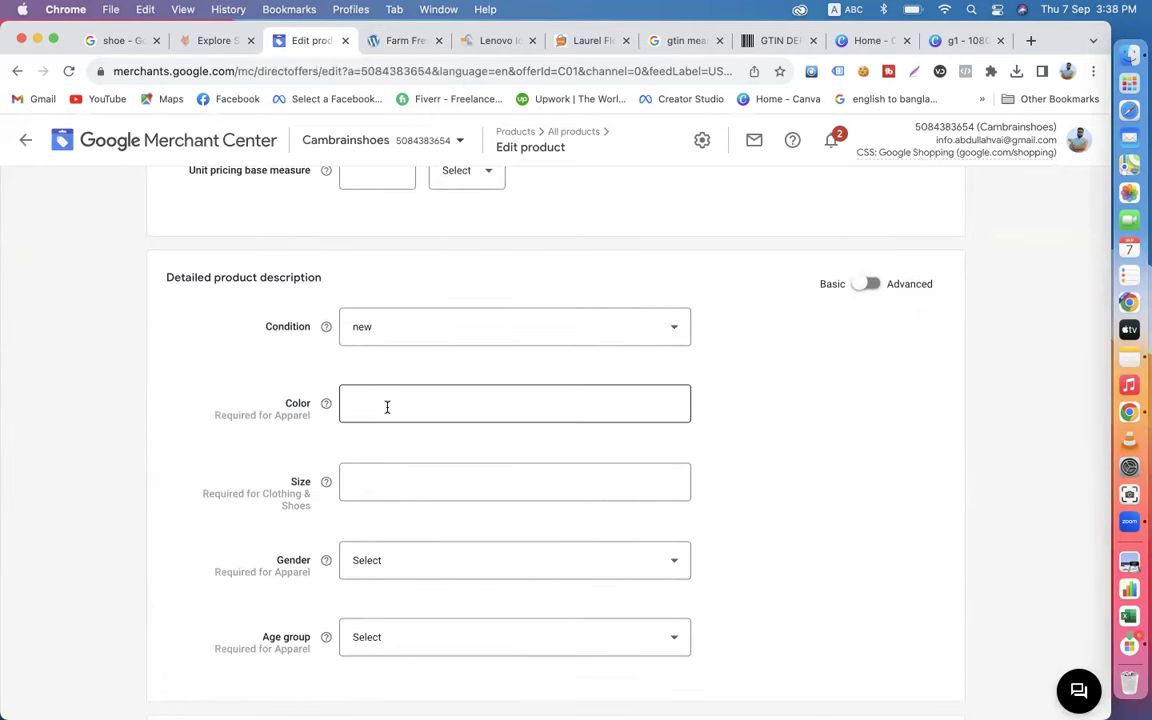
scroll(387, 407, down, 2)
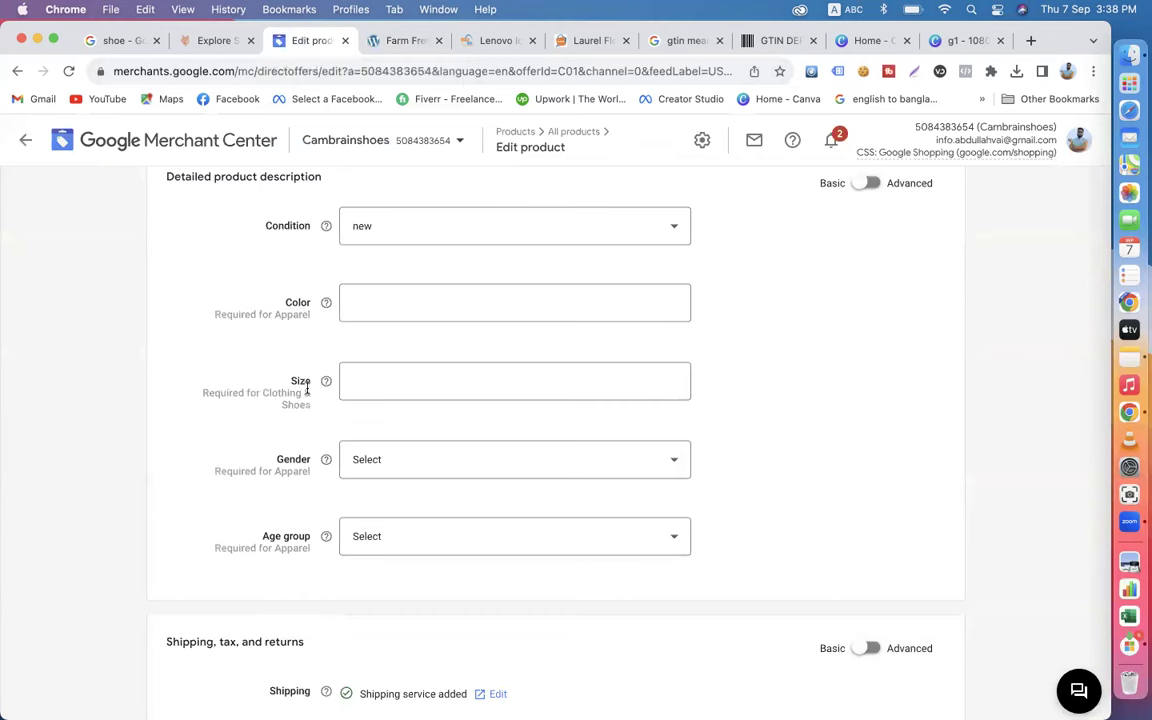
Review the requirement notes for size, gender and age group, and view the options offered for gender and age group.
drag(198, 393, 312, 406)
click(280, 459)
drag(205, 473, 423, 456)
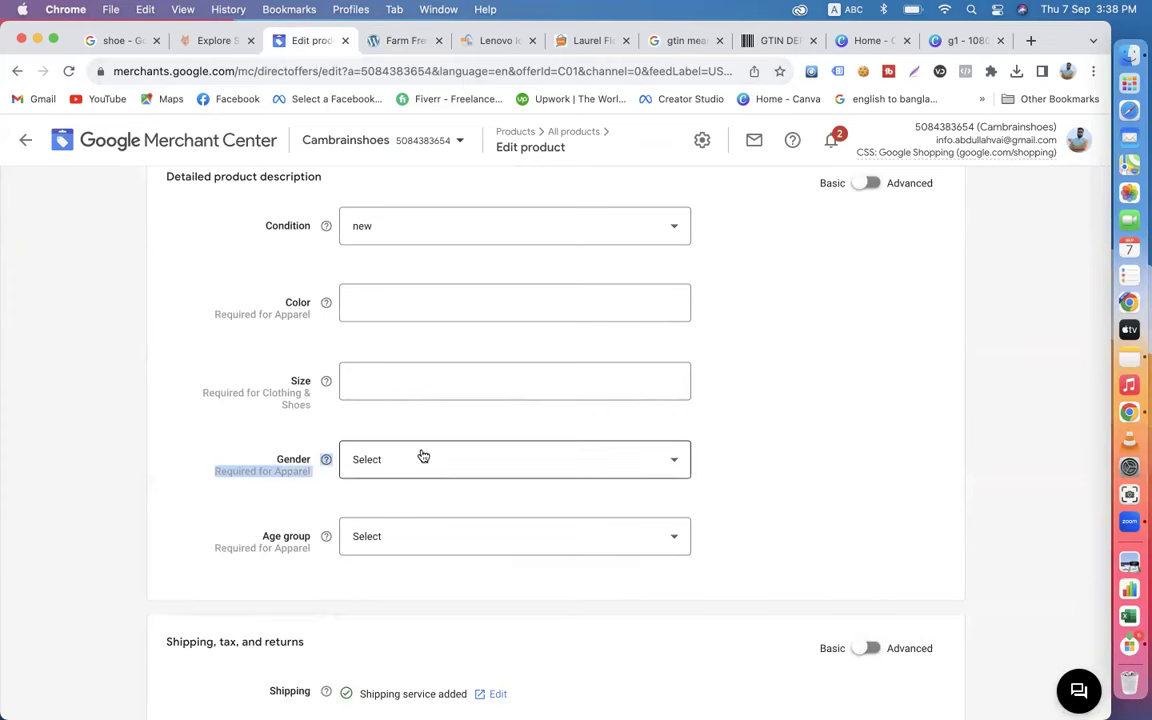
click(421, 457)
click(227, 504)
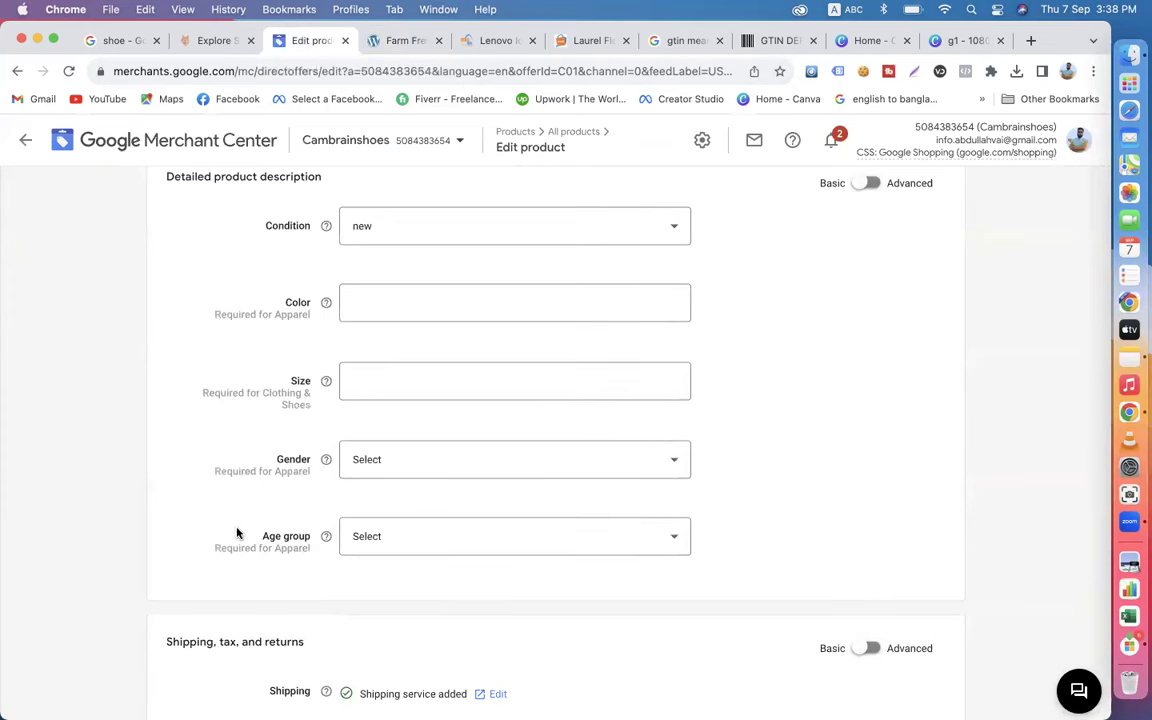
drag(216, 545, 287, 543)
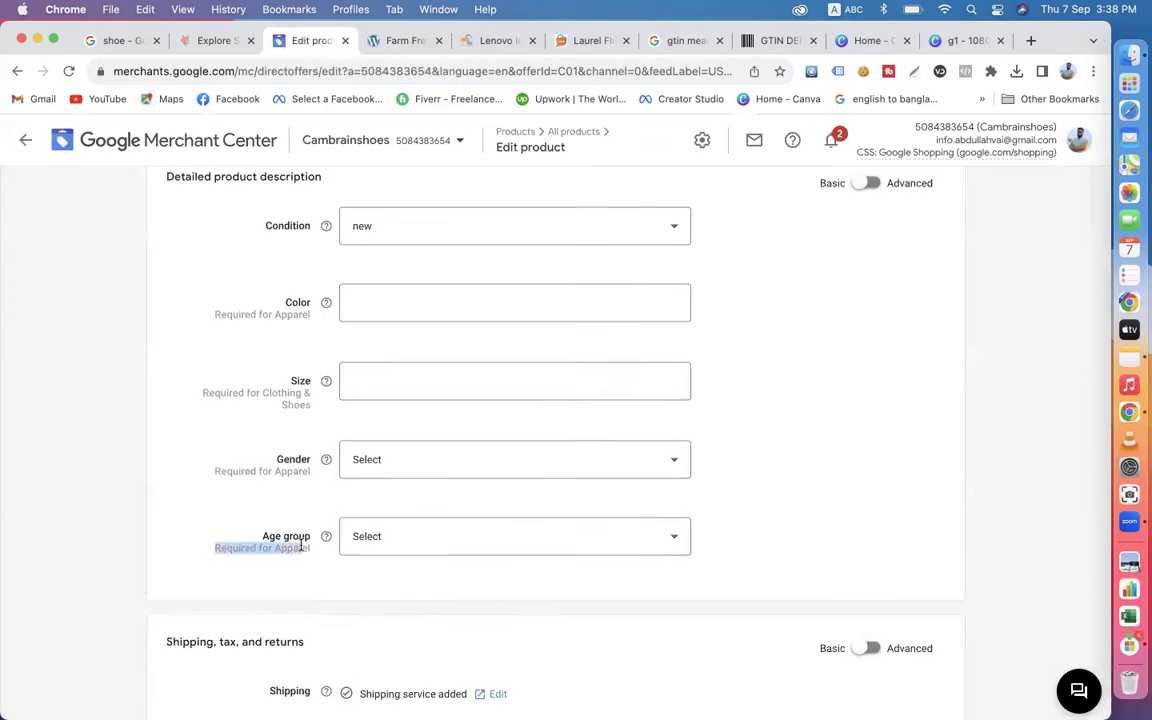
scroll(405, 501, down, 2)
click(419, 455)
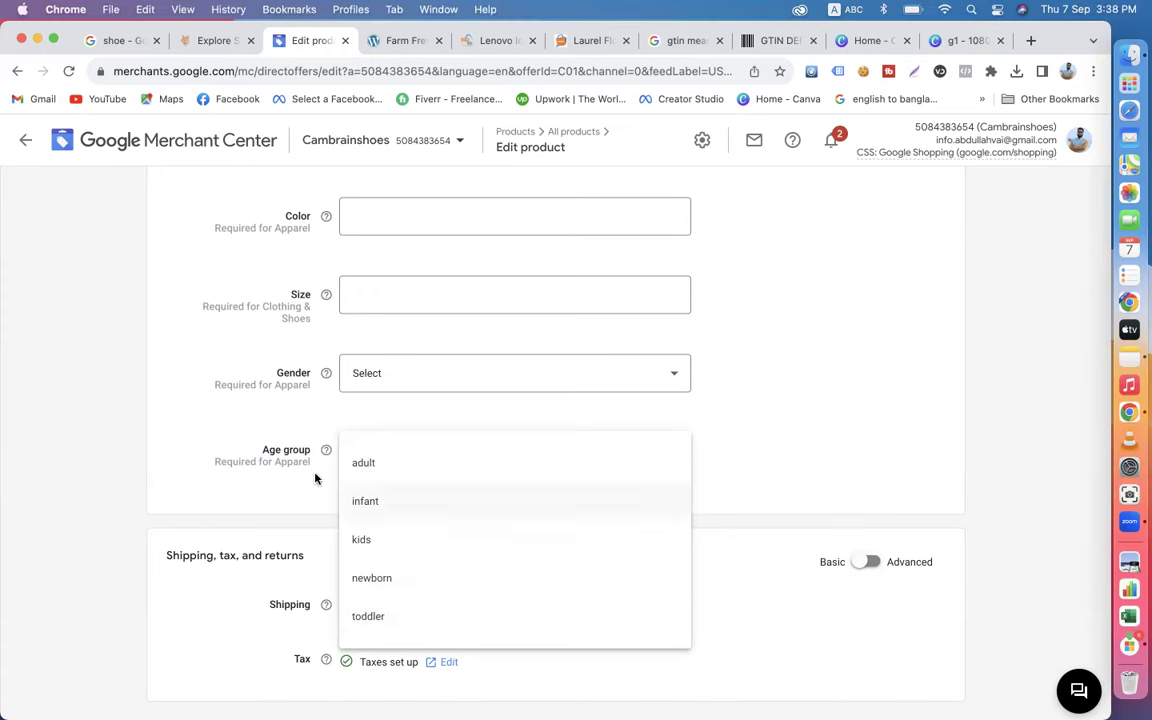
click(288, 501)
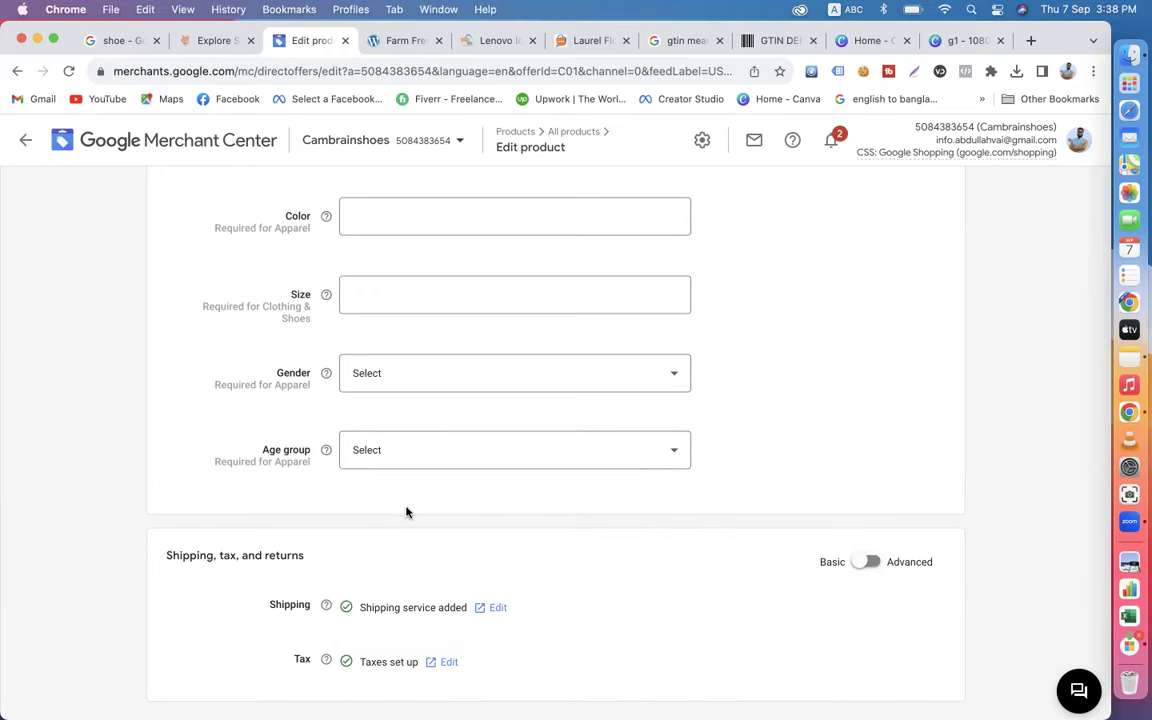
Compare the listing's price and availability fields with the prices on the Farm Fresh Eggs store page.
scroll(465, 316, down, 2)
scroll(506, 342, up, 4)
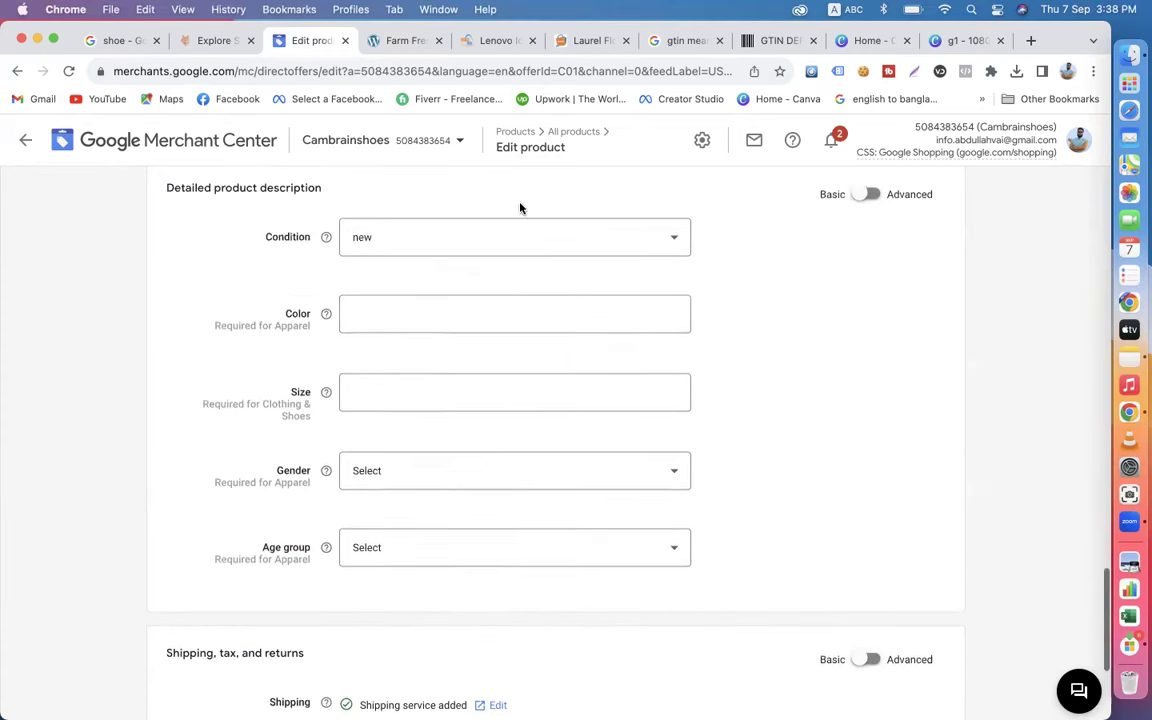
scroll(543, 360, up, 10)
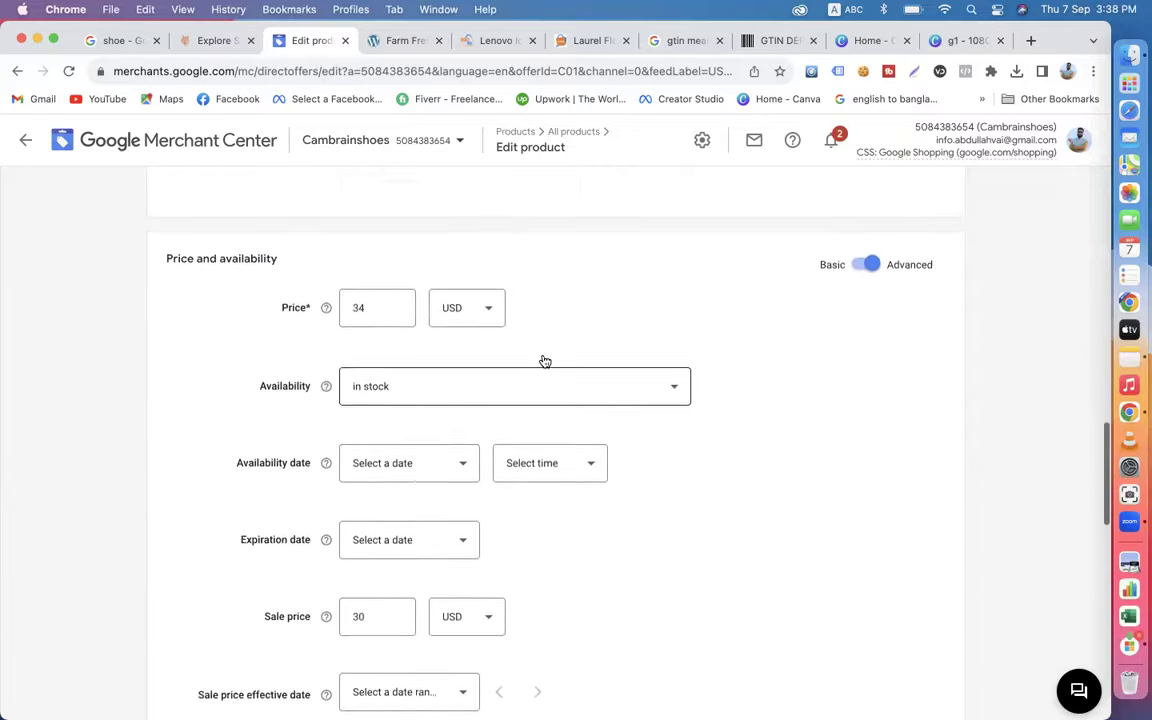
click(403, 40)
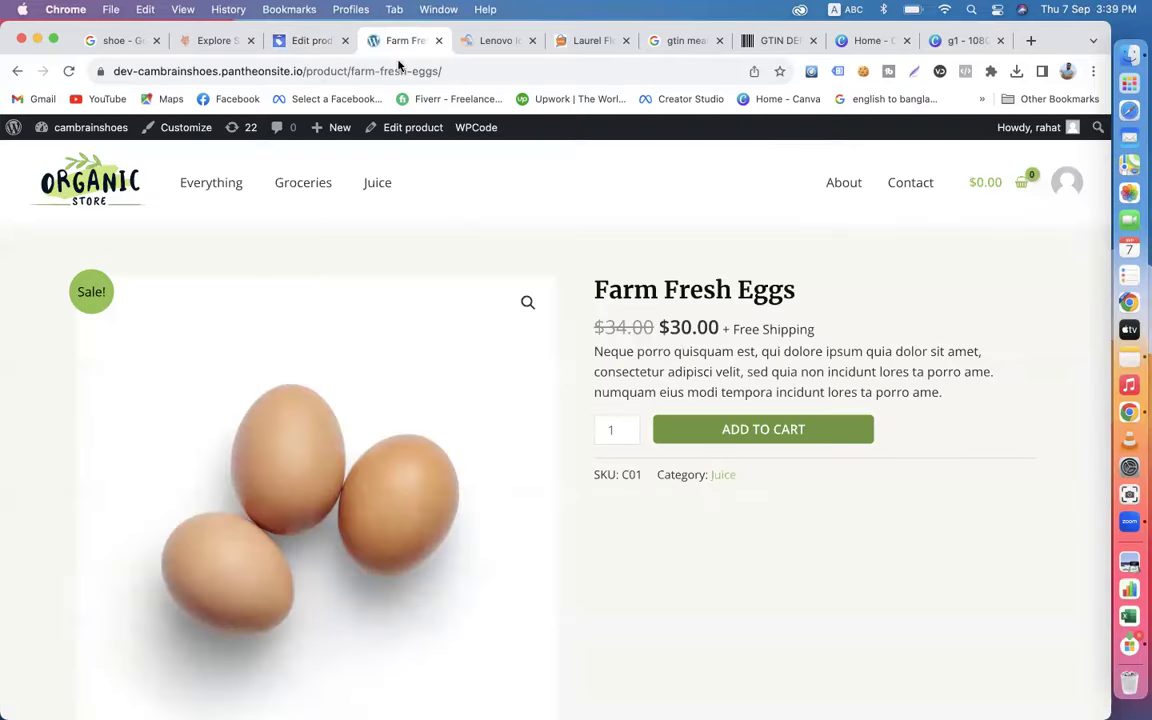
click(307, 41)
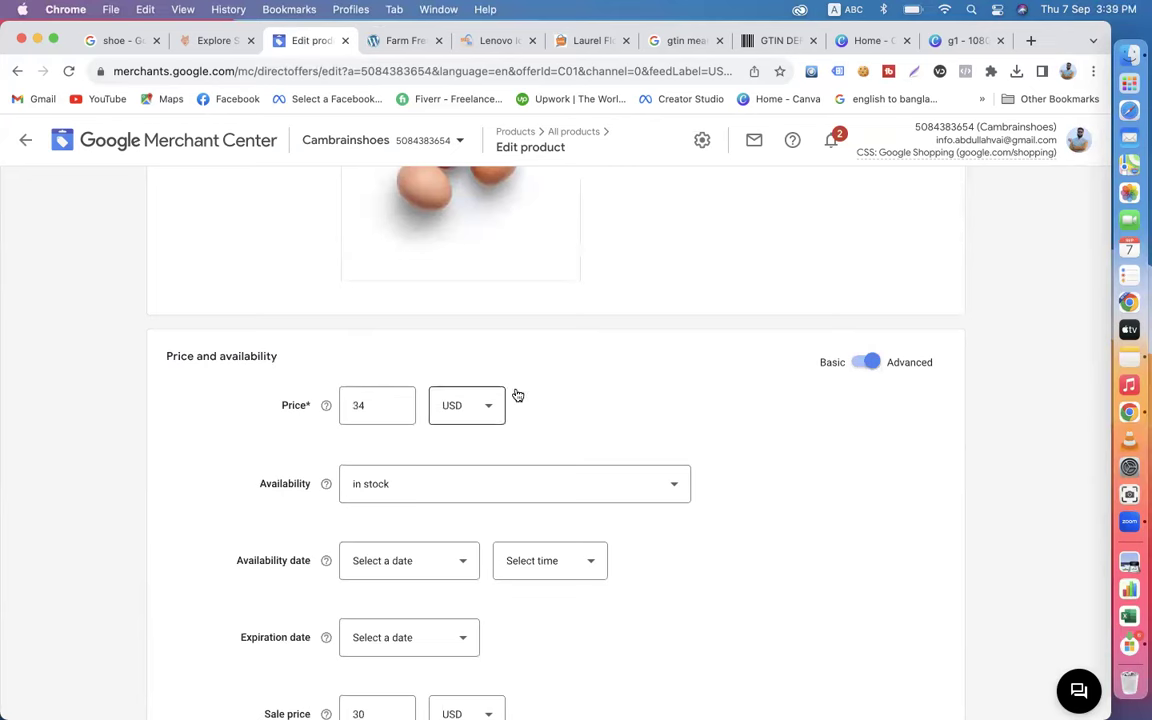
scroll(851, 419, down, 5)
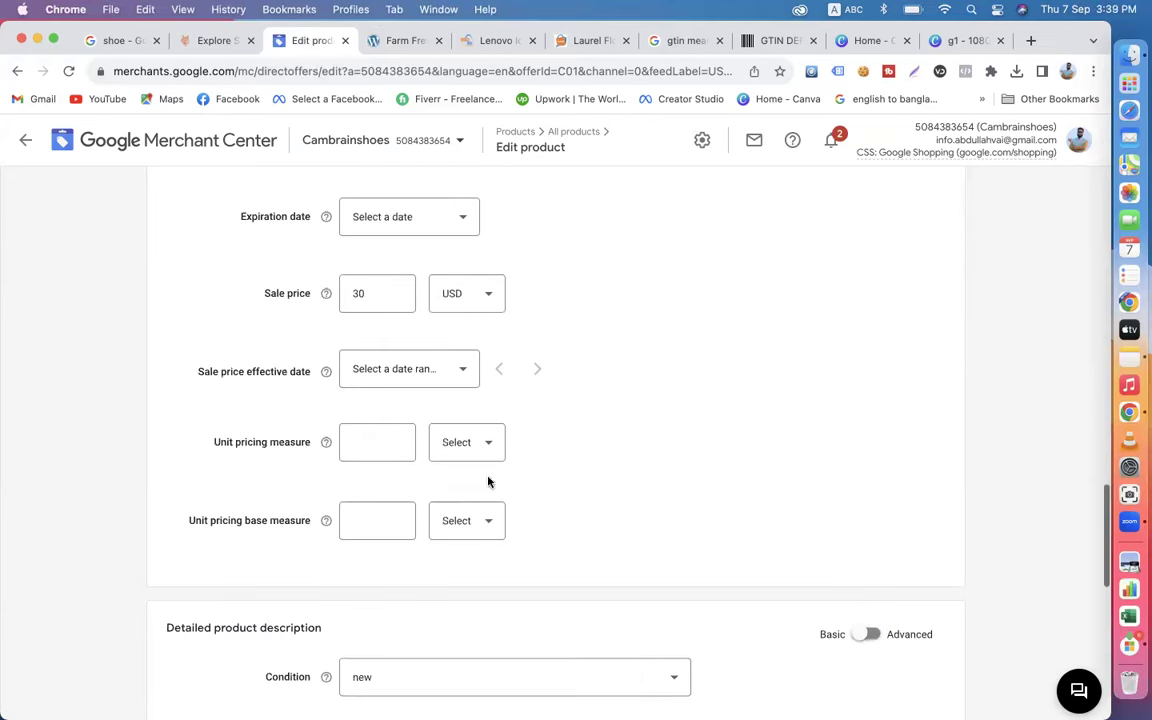
scroll(378, 331, up, 3)
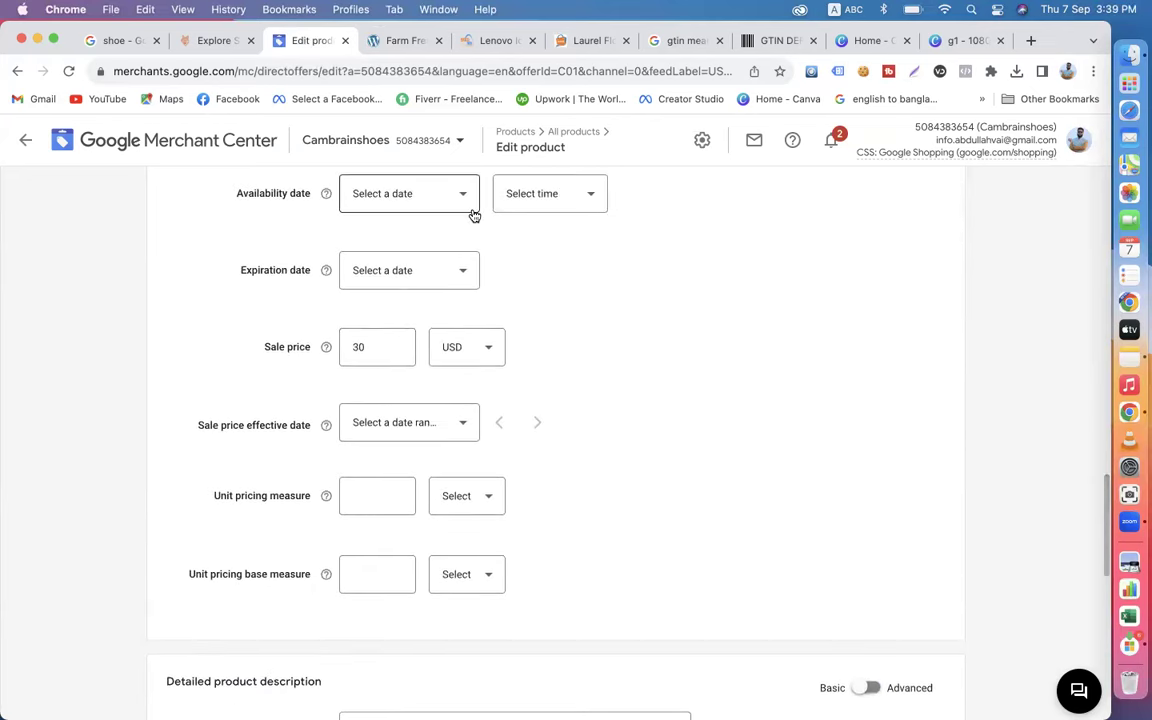
scroll(632, 424, down, 5)
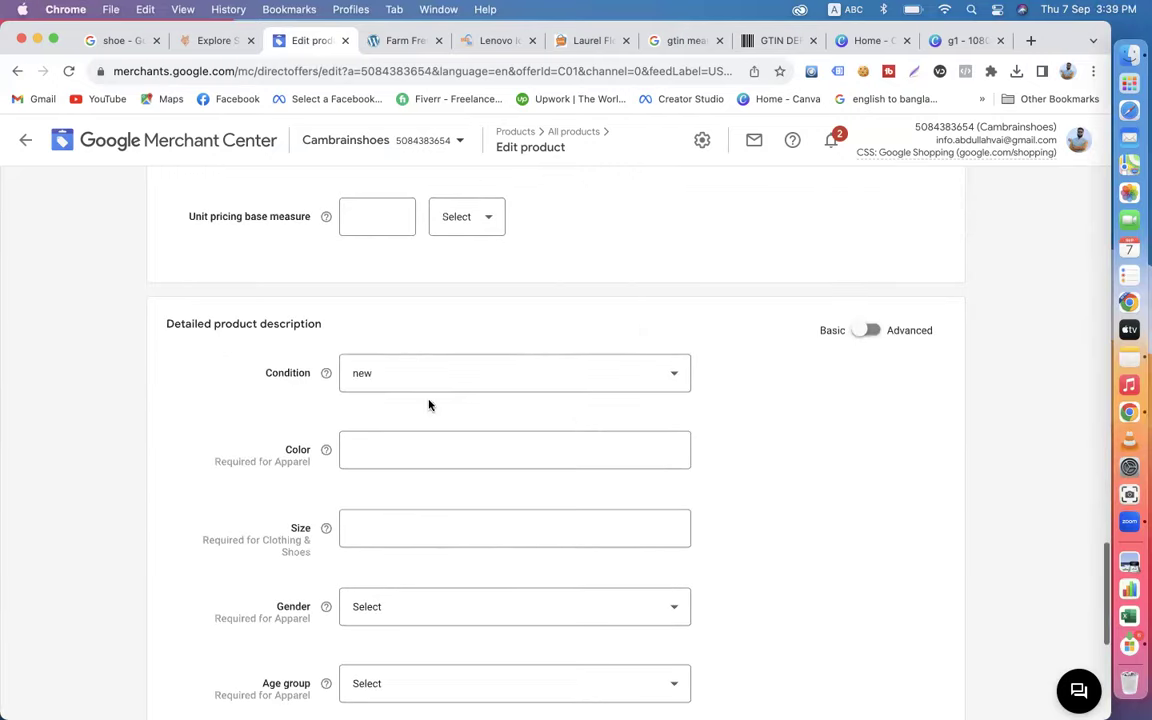
Switch Detailed product description to Advanced and review its extra fields from Material through Product detail.
click(868, 331)
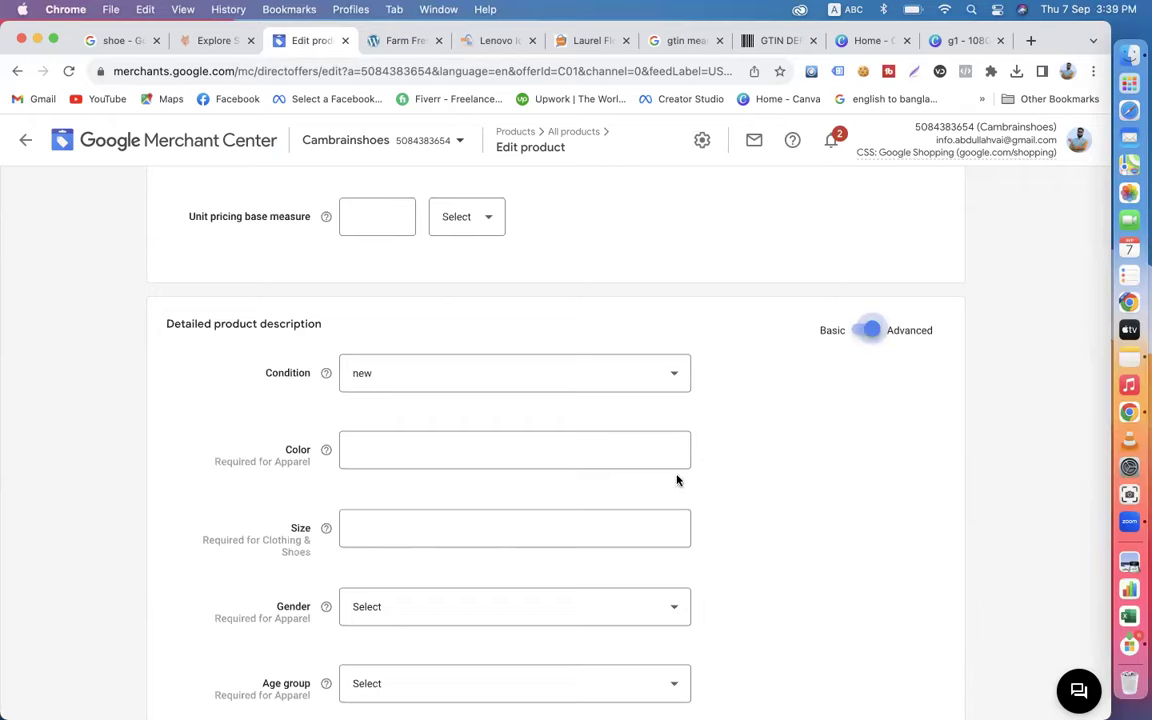
scroll(676, 481, down, 4)
scroll(494, 527, down, 3)
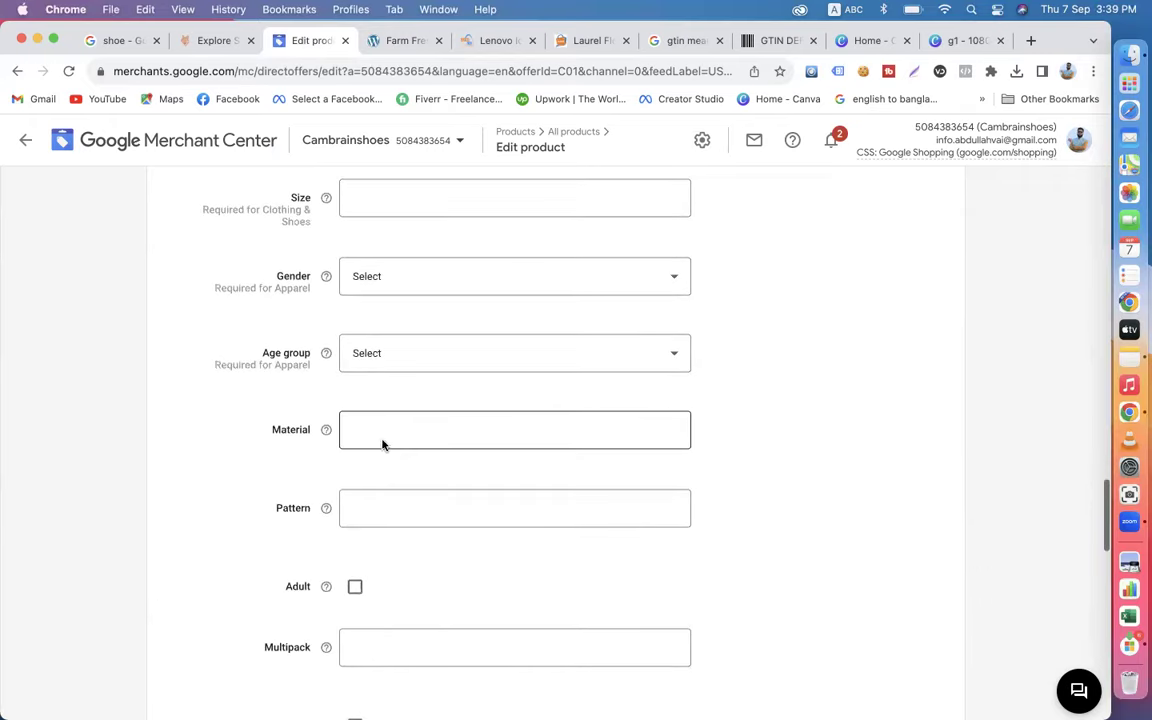
scroll(480, 528, down, 1)
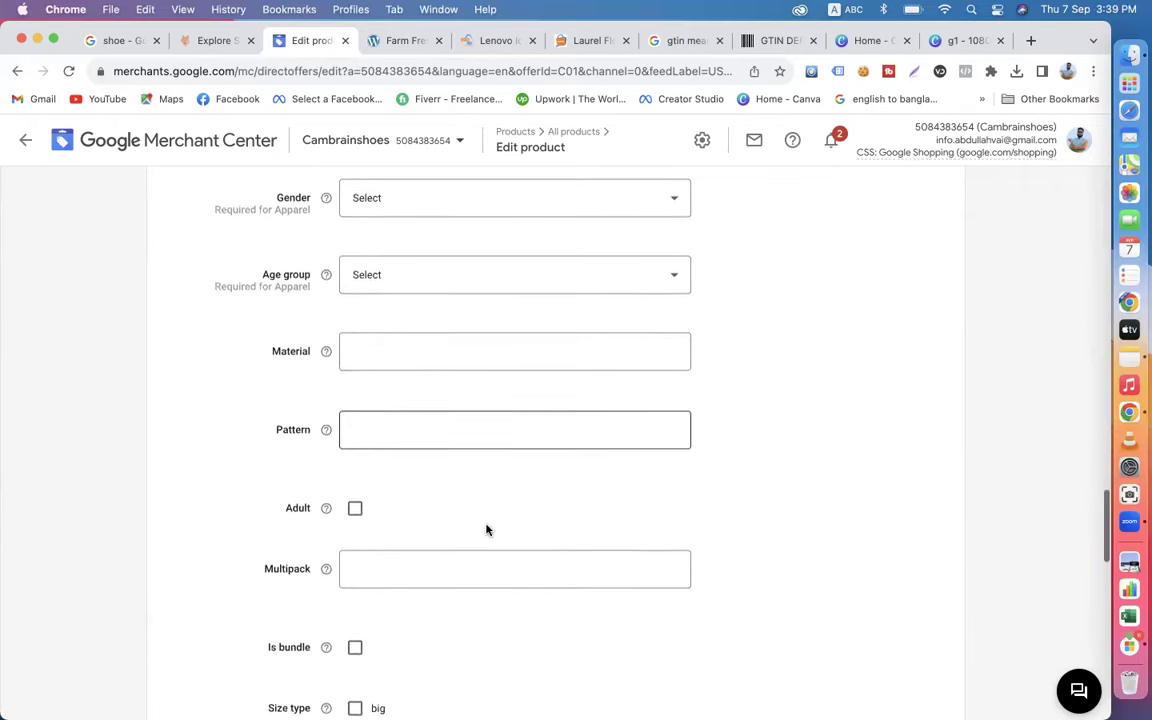
scroll(465, 548, down, 2)
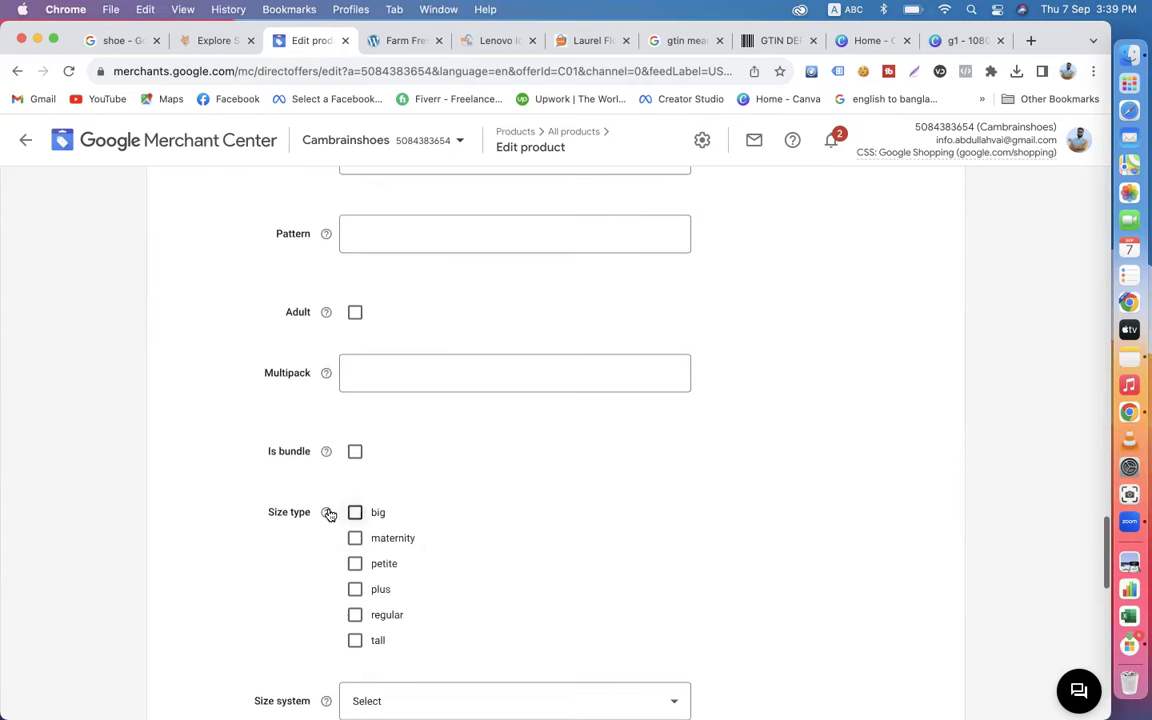
scroll(489, 478, down, 1)
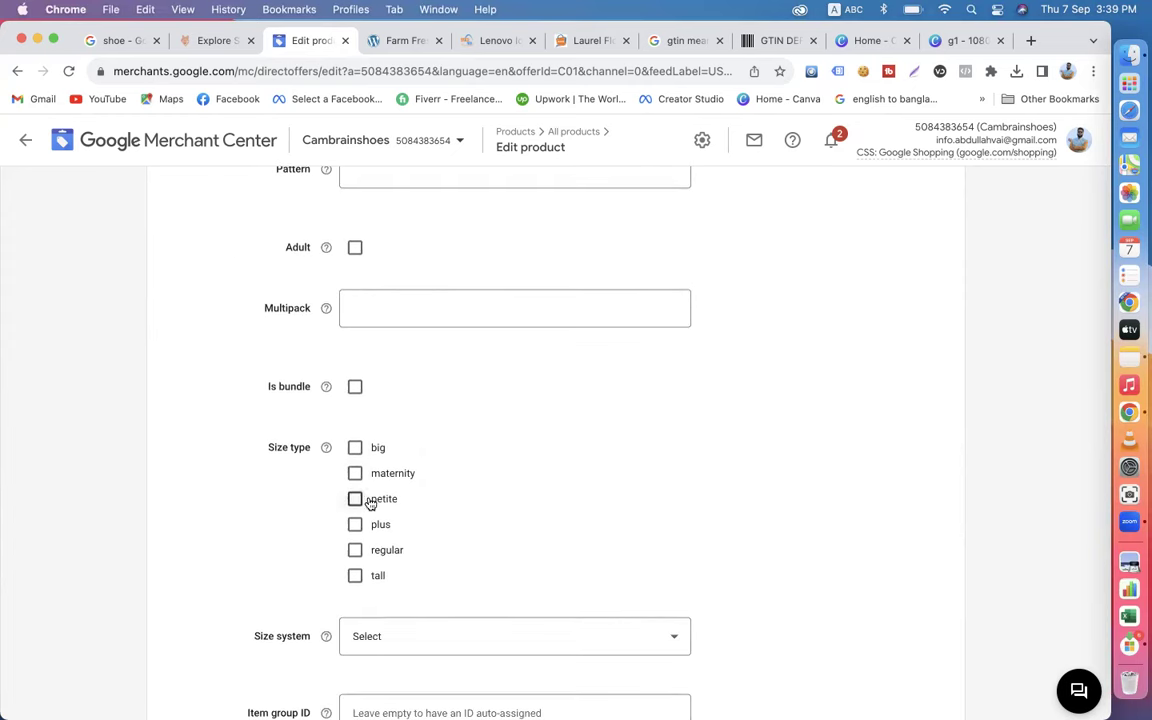
scroll(430, 545, down, 2)
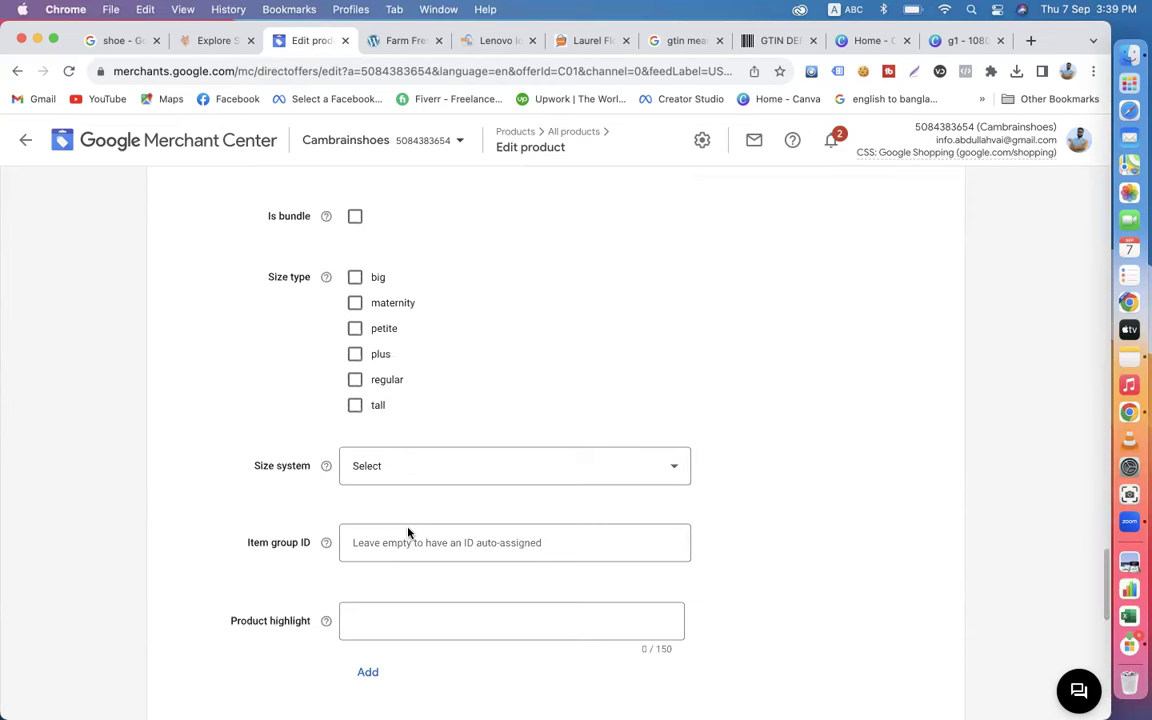
scroll(410, 560, down, 2)
scroll(447, 535, down, 2)
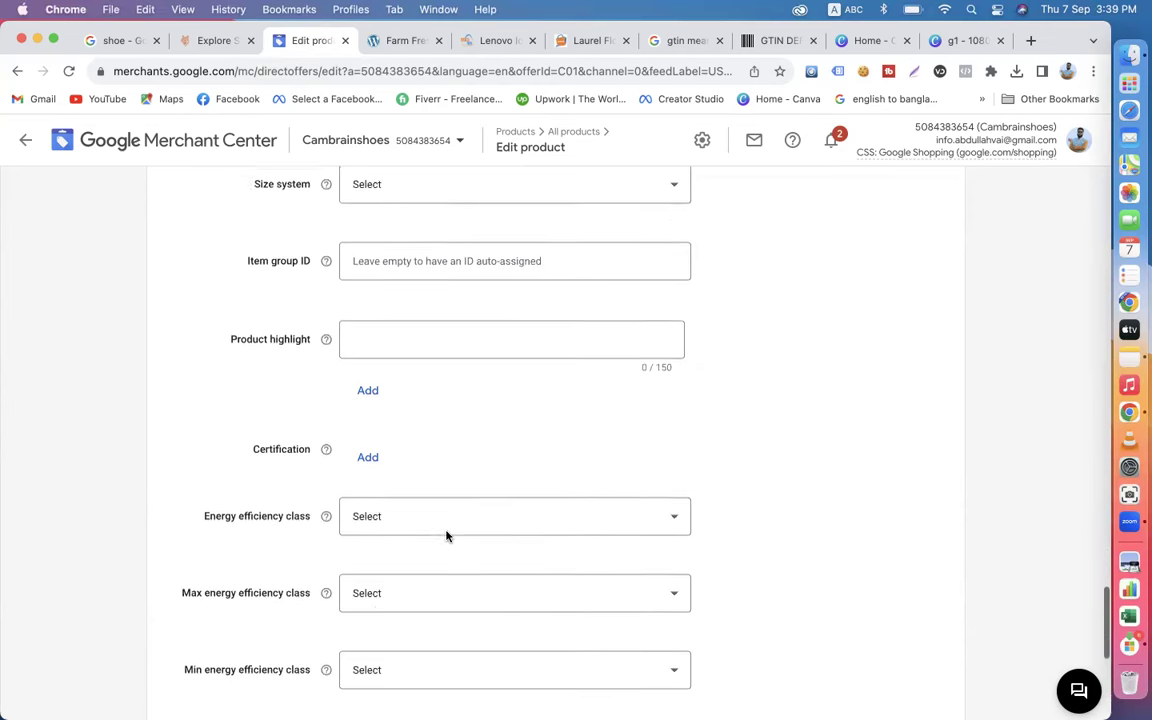
scroll(462, 446, down, 3)
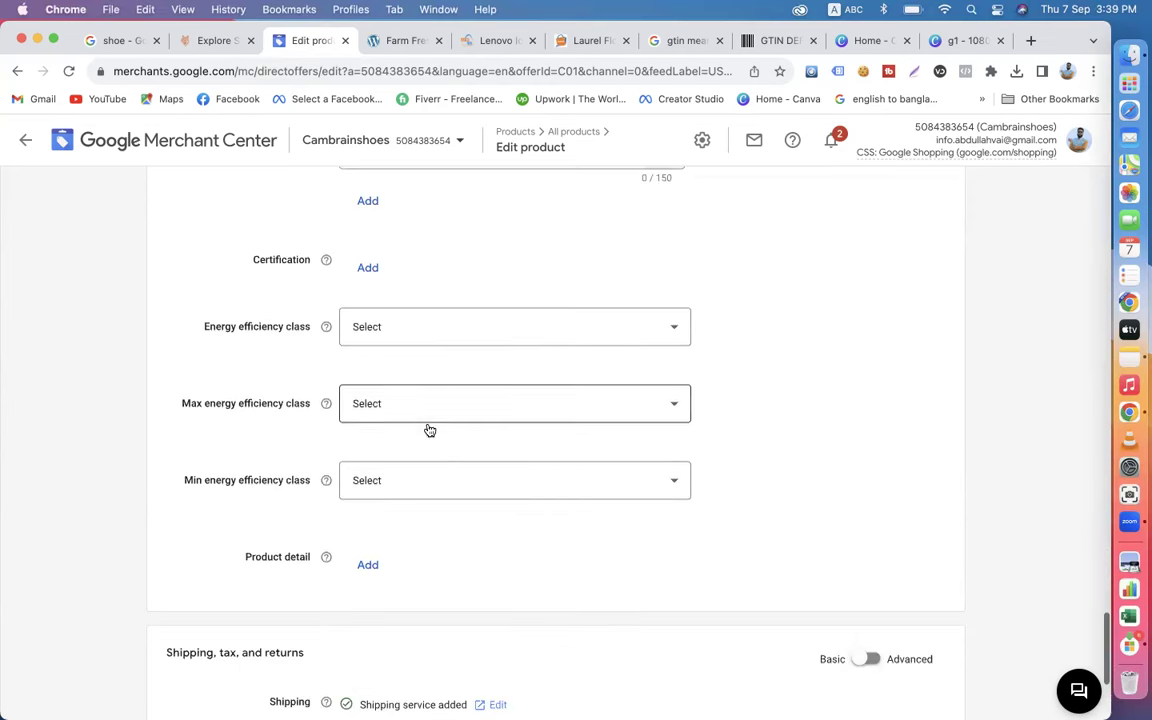
scroll(420, 495, down, 2)
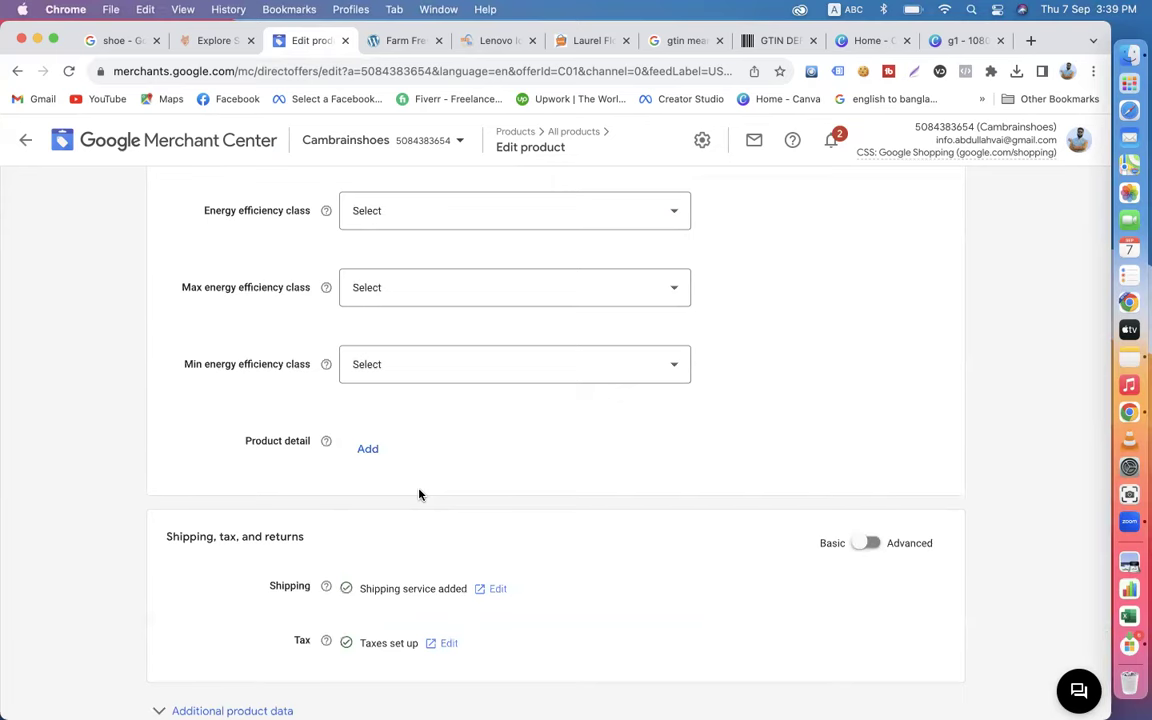
Recheck the size and gender requirement notes, and examine the listing's target country, destination and product identifier settings.
scroll(420, 495, up, 4)
scroll(419, 494, up, 8)
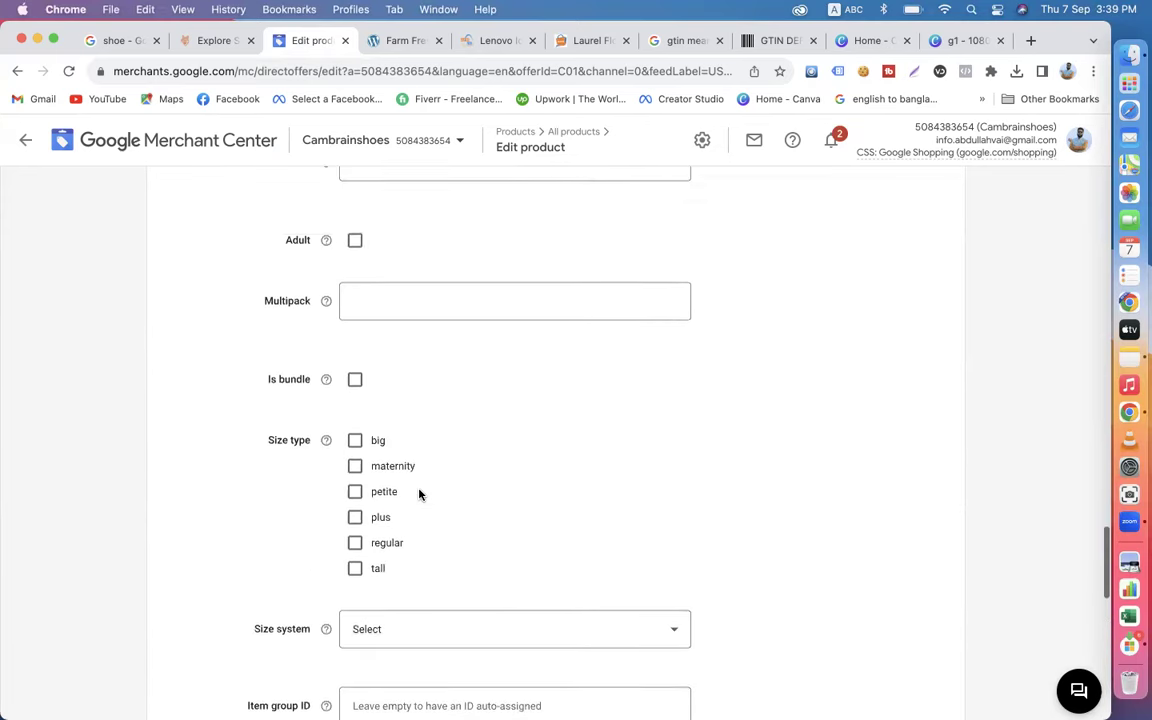
scroll(419, 494, up, 1)
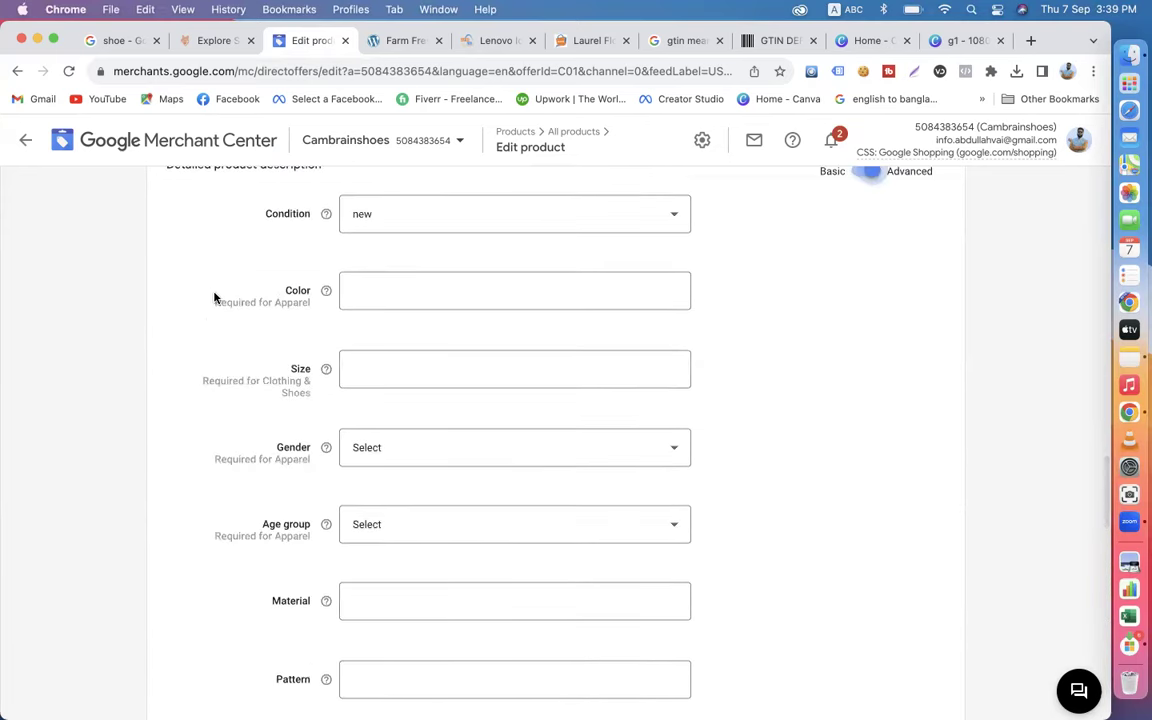
triple_click(248, 380)
click(226, 456)
scroll(273, 453, up, 15)
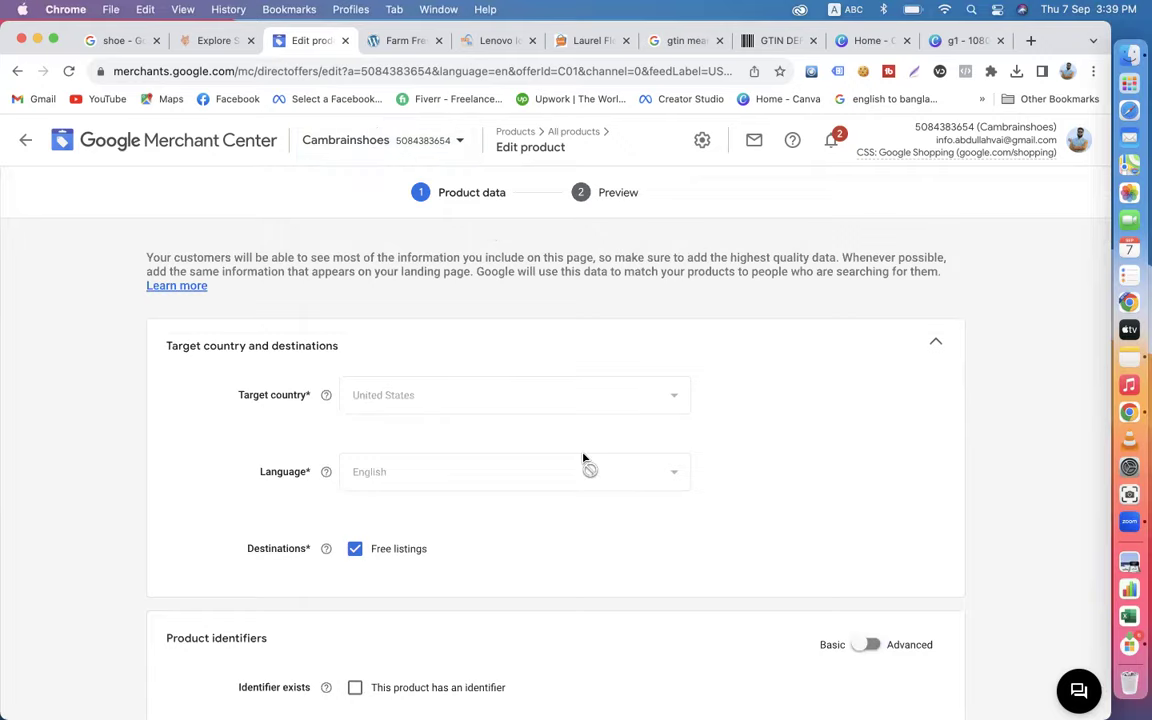
scroll(581, 463, down, 3)
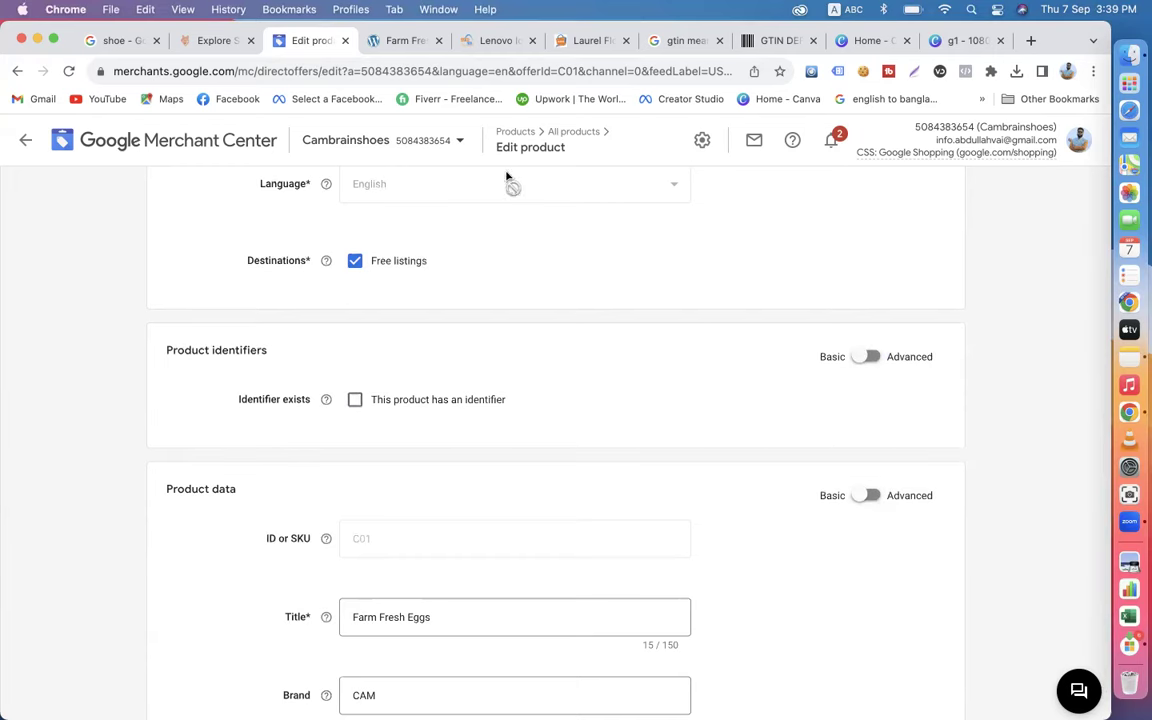
Check the price, description and brand details on the Farm Fresh Eggs store page.
click(393, 41)
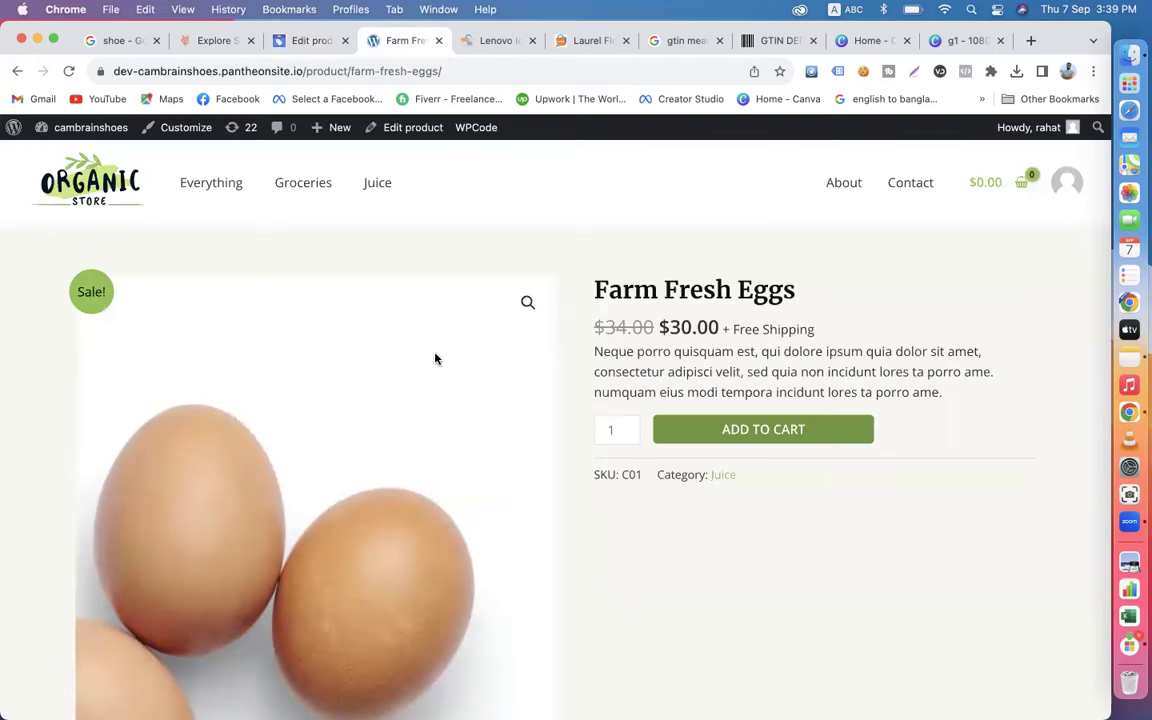
scroll(589, 254, down, 3)
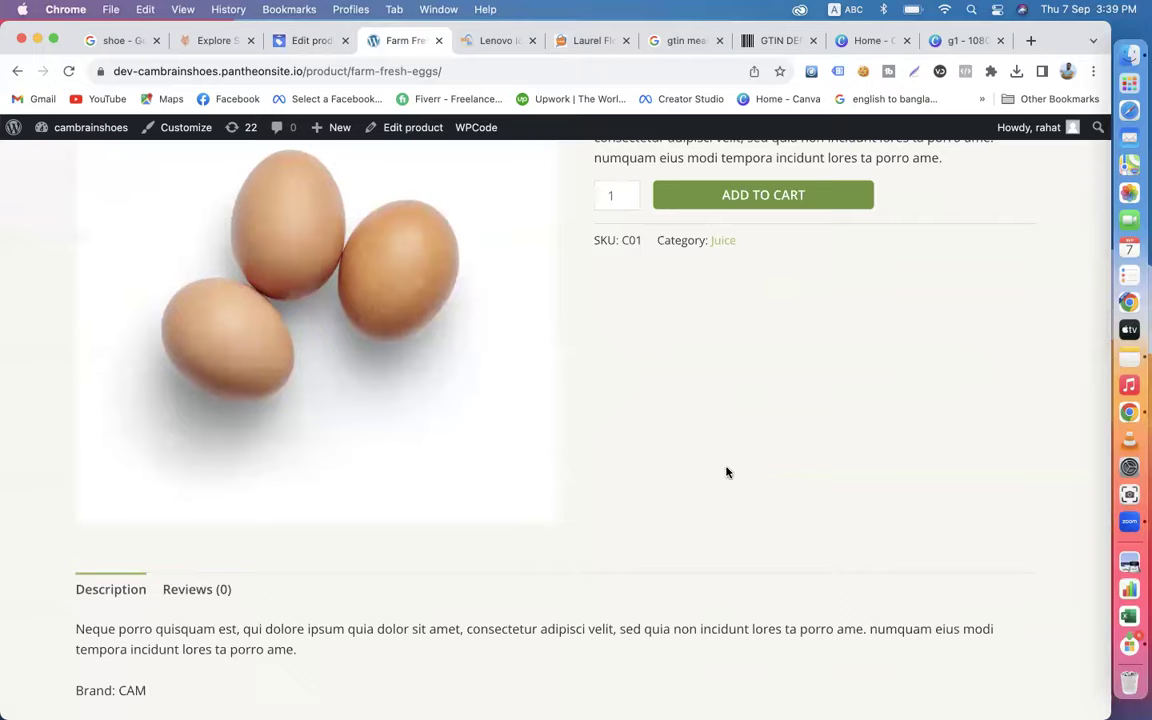
scroll(725, 473, up, 3)
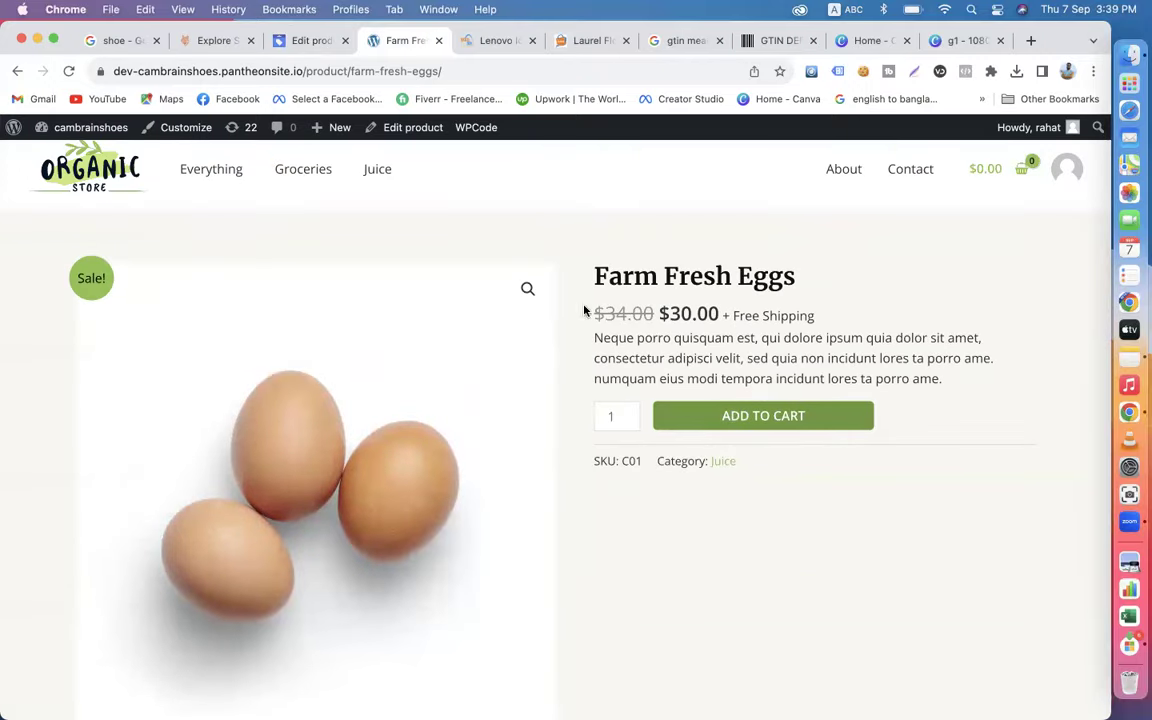
click(310, 42)
Review the listing's entries from product identifiers through pricing to the advanced description fields, including size type, item group ID and product highlight.
scroll(314, 370, down, 2)
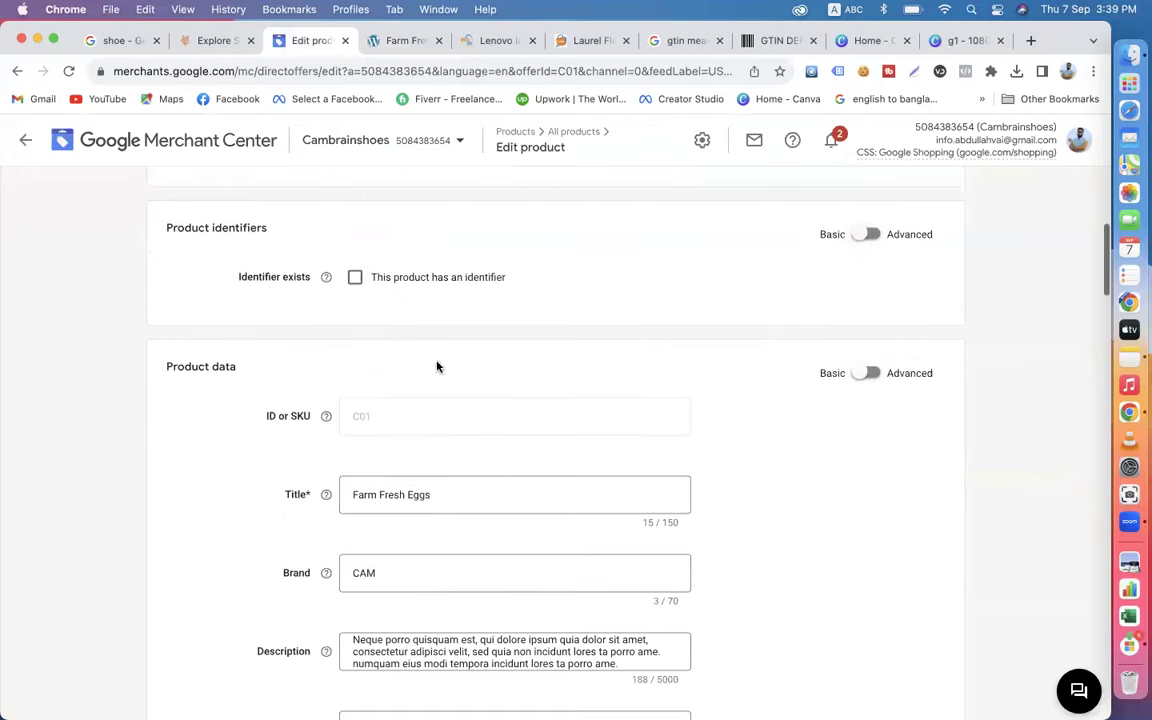
scroll(465, 460, down, 3)
scroll(480, 484, down, 10)
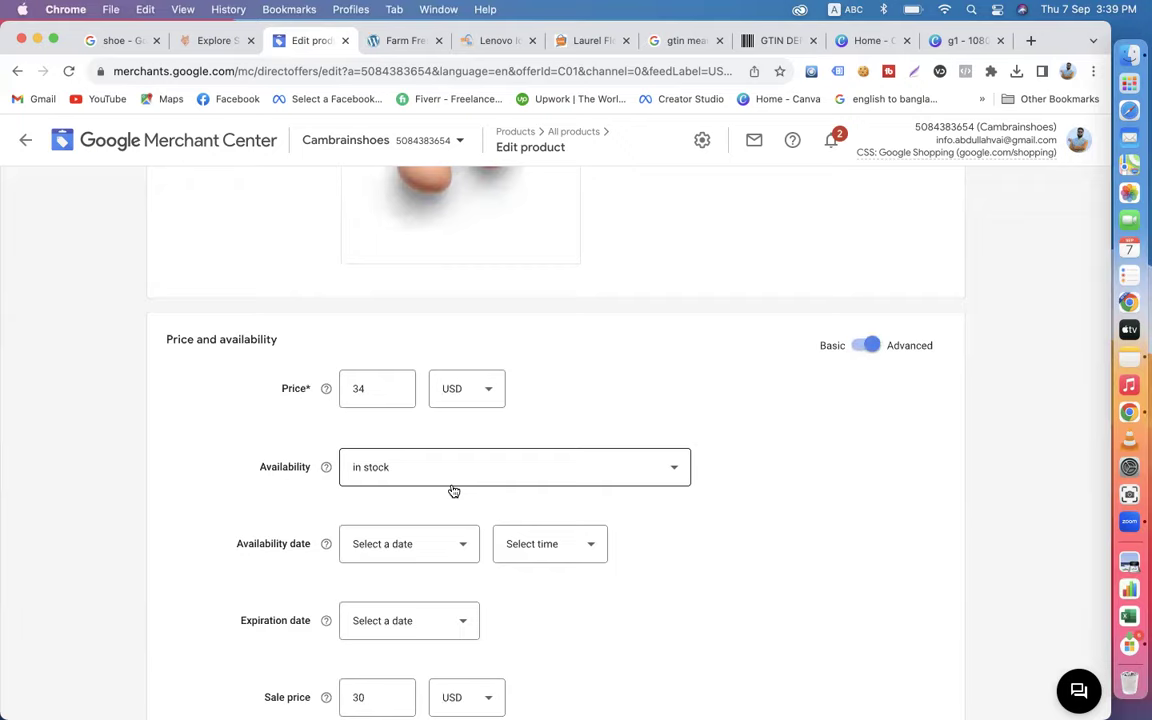
scroll(525, 470, down, 7)
scroll(527, 471, down, 5)
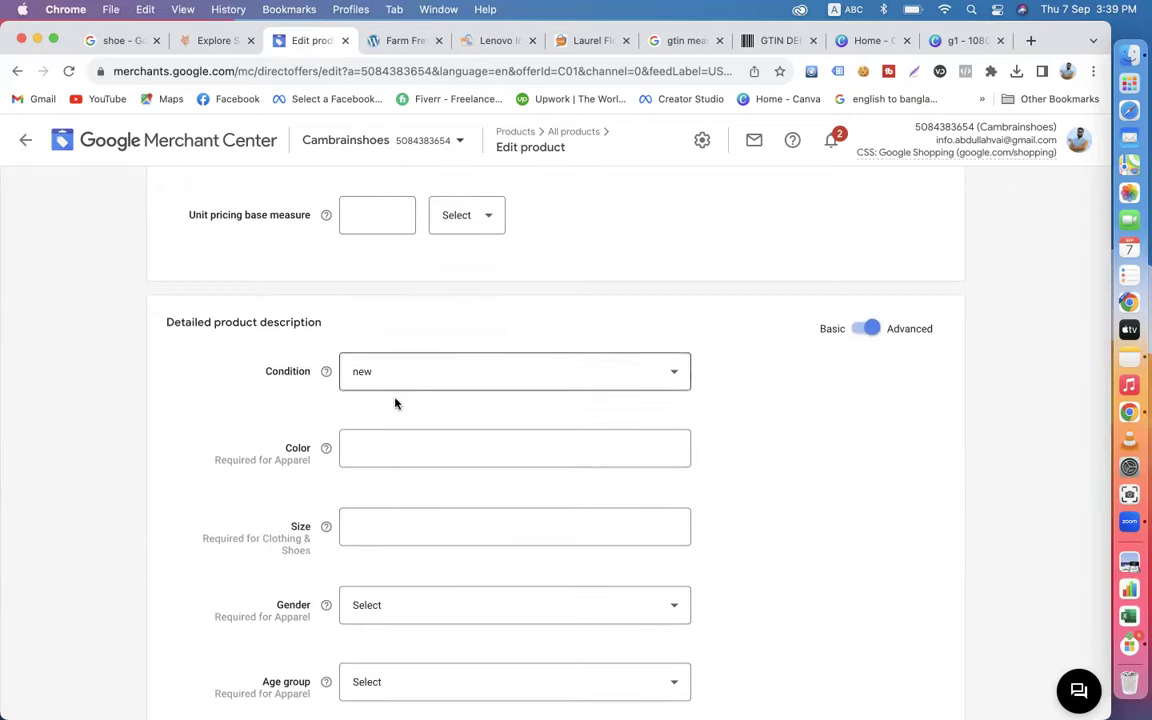
scroll(509, 397, down, 4)
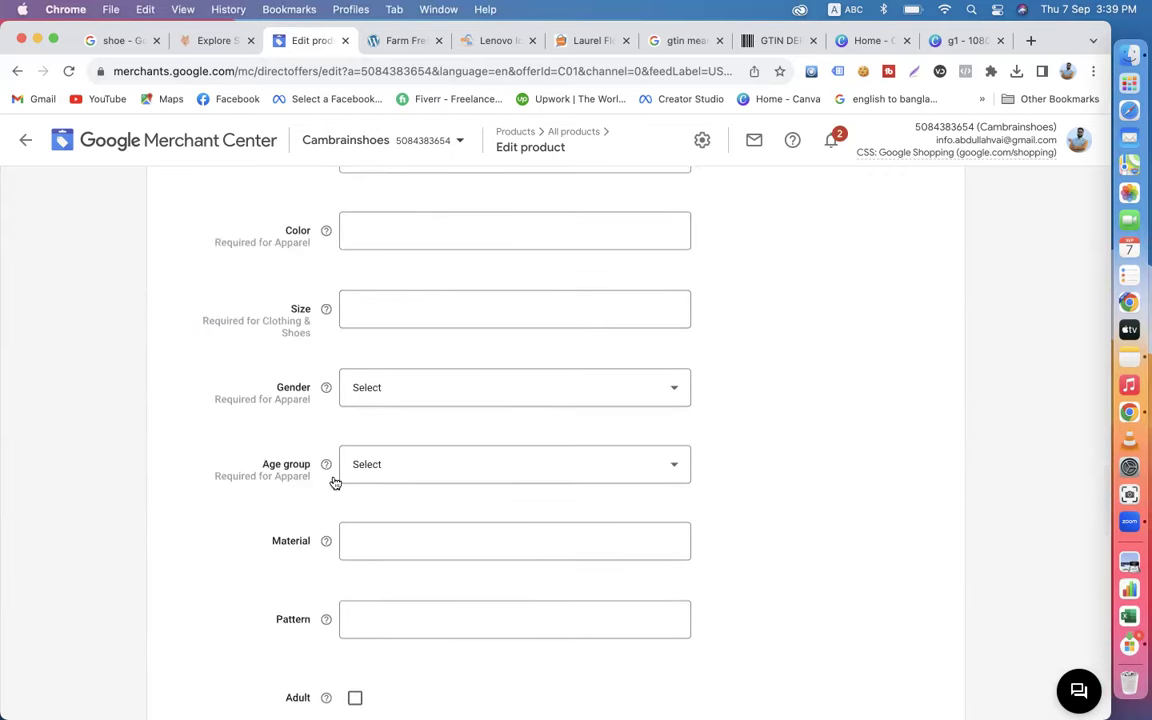
scroll(327, 540, down, 5)
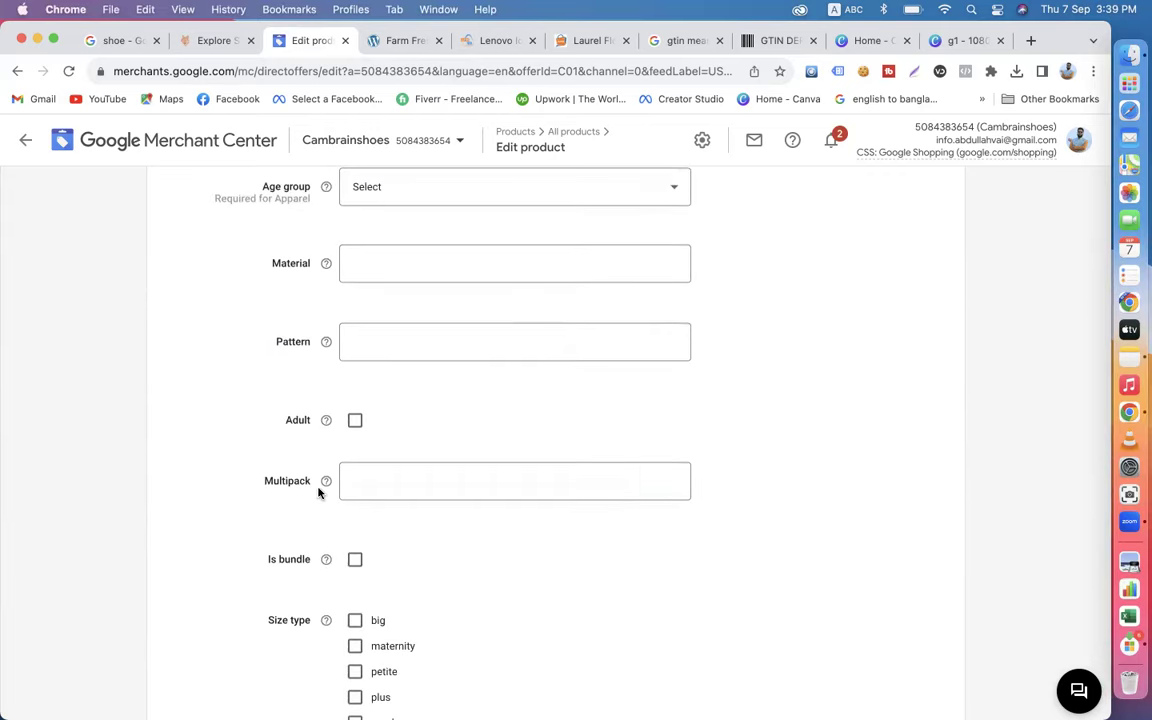
scroll(290, 460, down, 4)
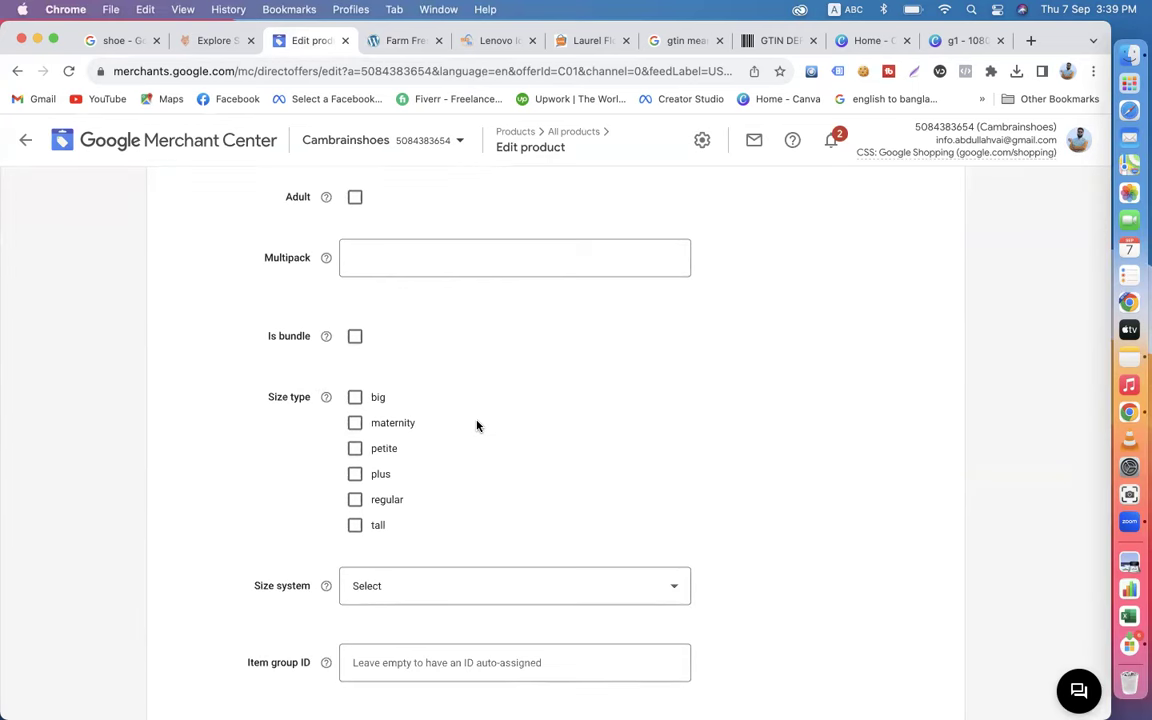
scroll(477, 425, down, 3)
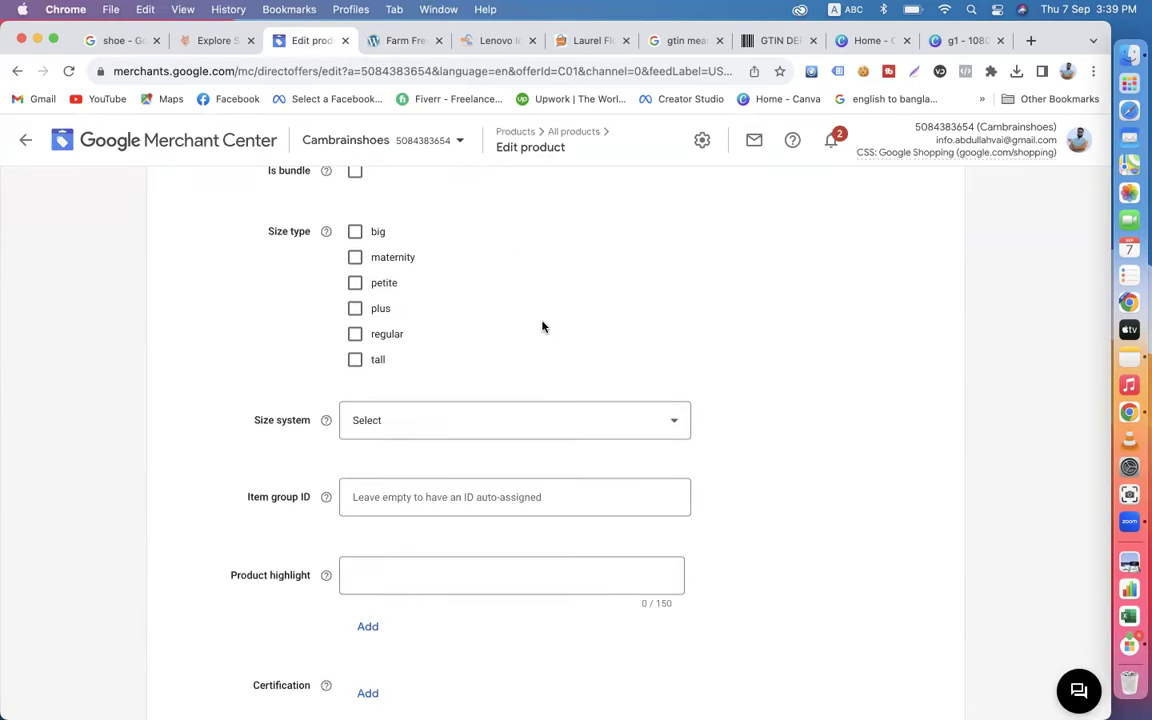
Finish reviewing the advanced description fields and switch Detailed product description back to Basic.
scroll(543, 326, down, 3)
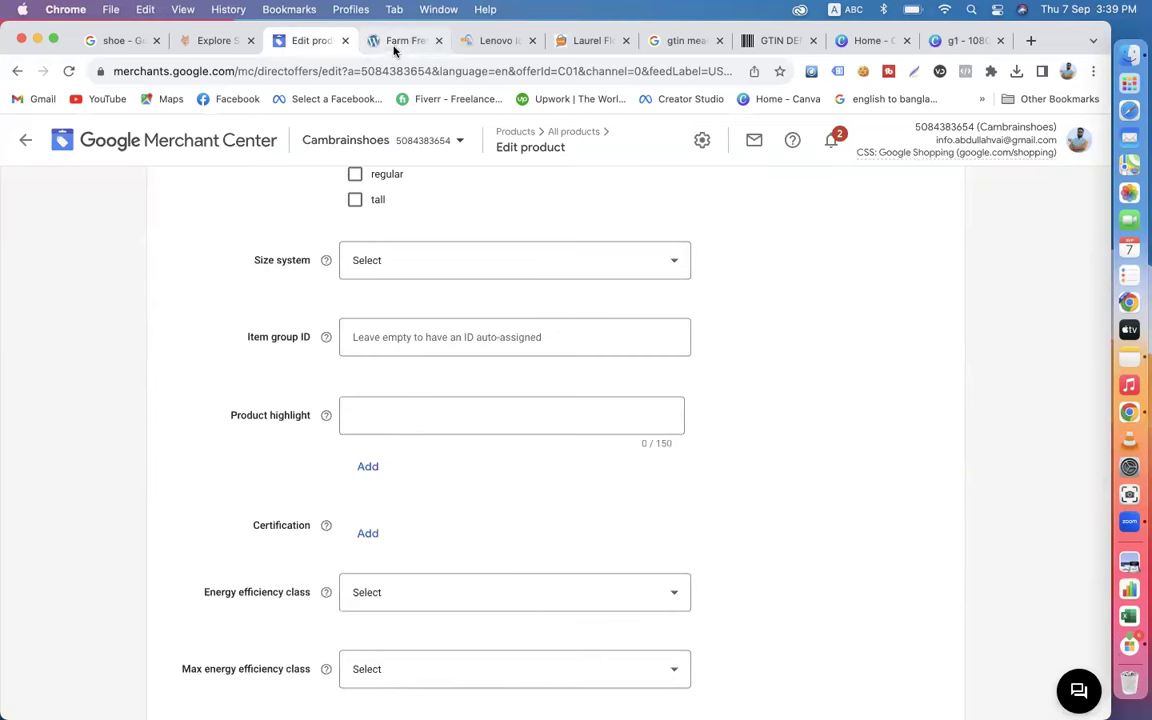
scroll(619, 253, up, 10)
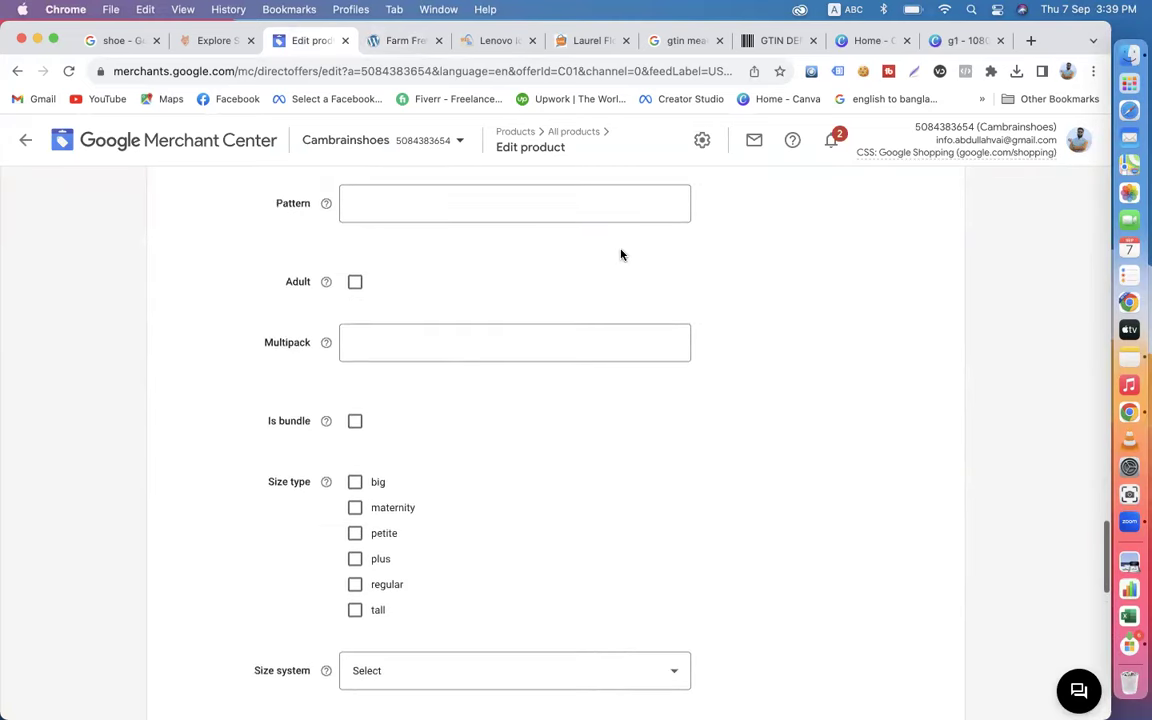
scroll(620, 252, up, 3)
scroll(600, 275, down, 2)
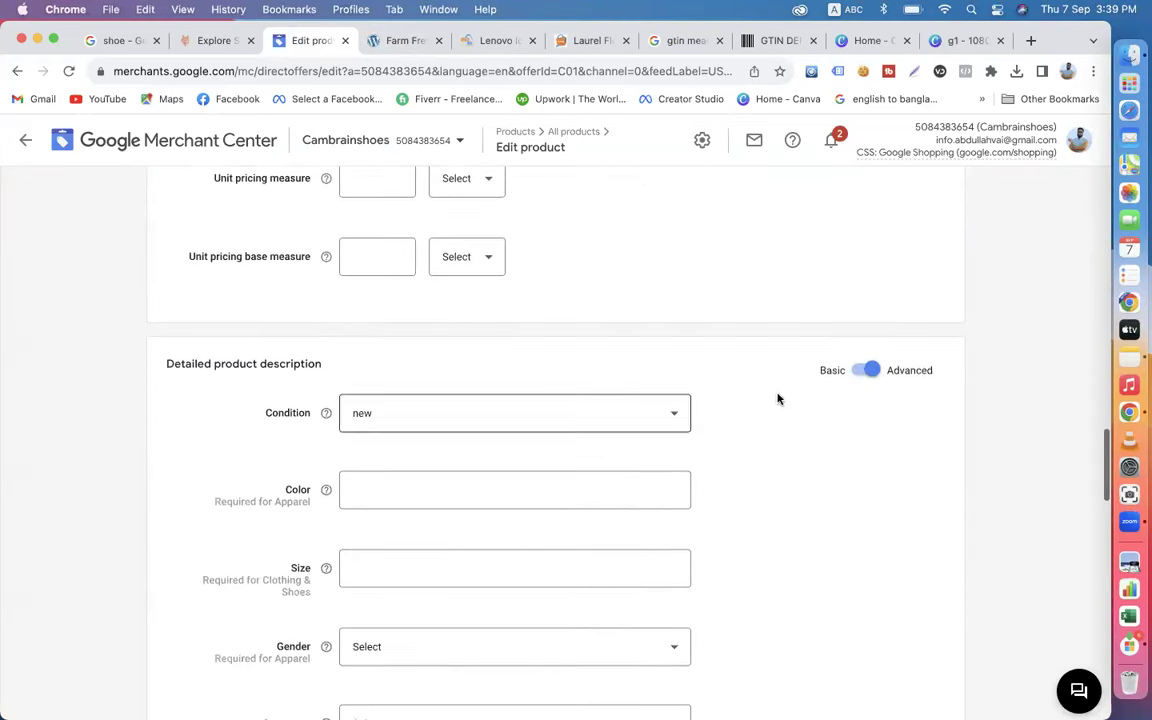
click(869, 370)
scroll(784, 353, up, 7)
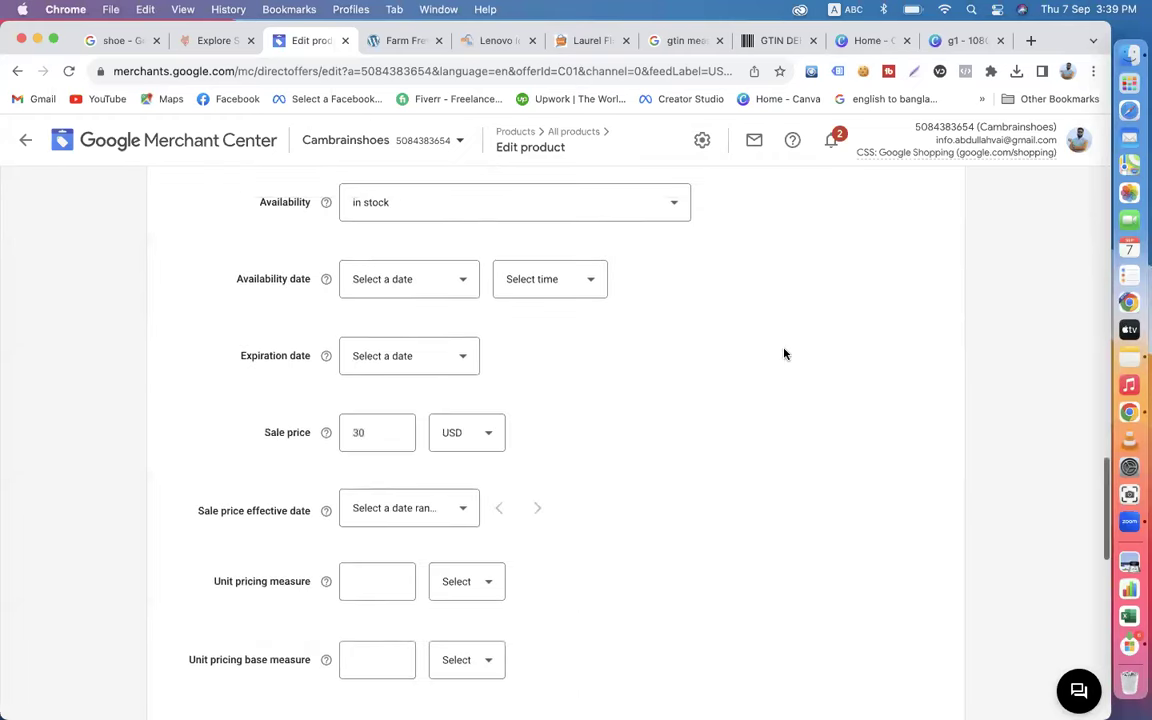
Switch Shipping, tax, and returns to Advanced and review its fields from Shipping label through Tax category.
scroll(854, 432, down, 2)
scroll(716, 482, down, 10)
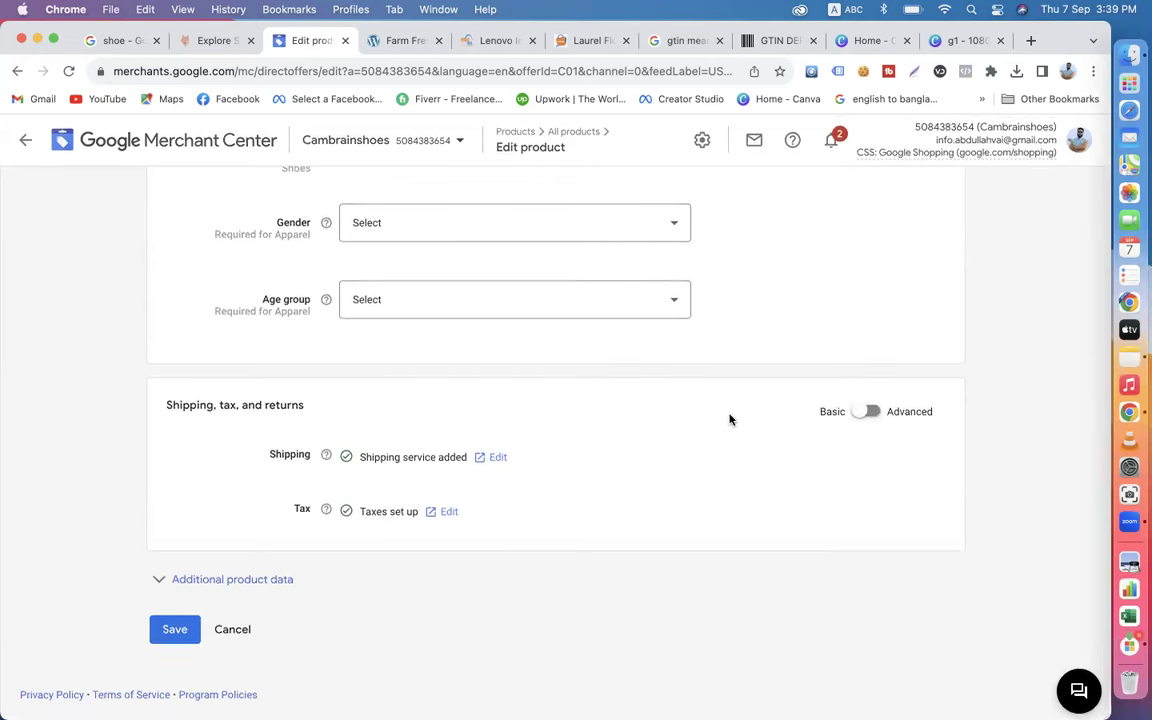
scroll(707, 404, up, 1)
scroll(640, 512, down, 1)
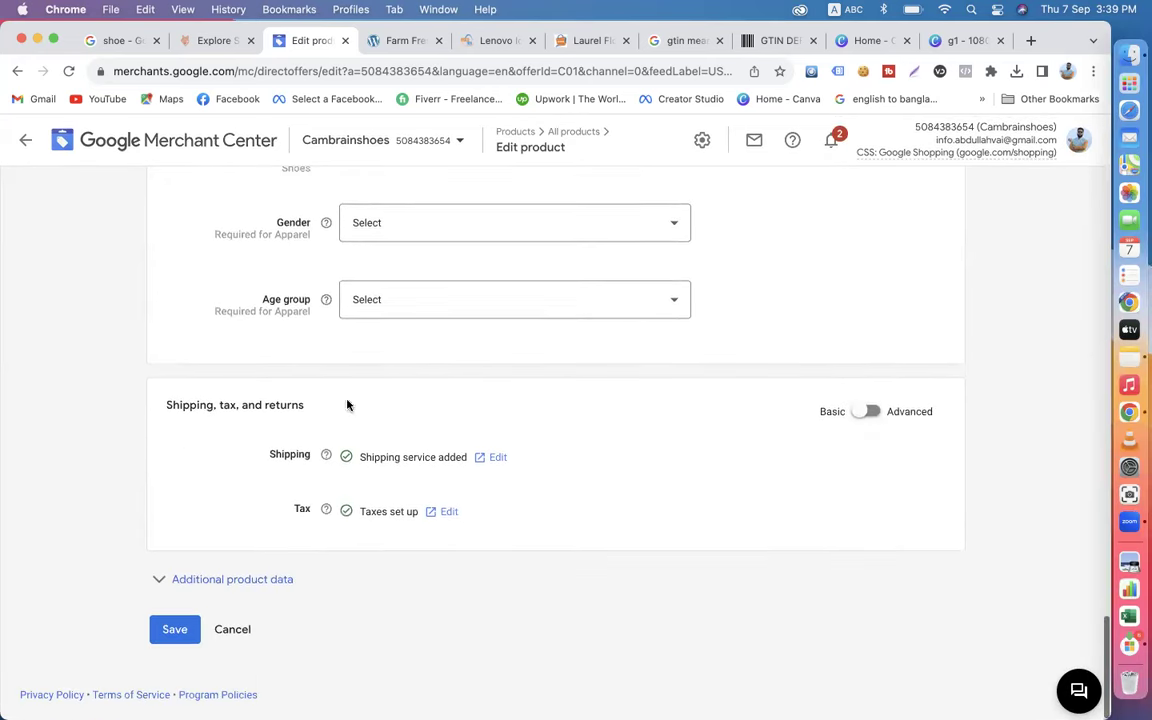
click(871, 418)
scroll(700, 420, down, 2)
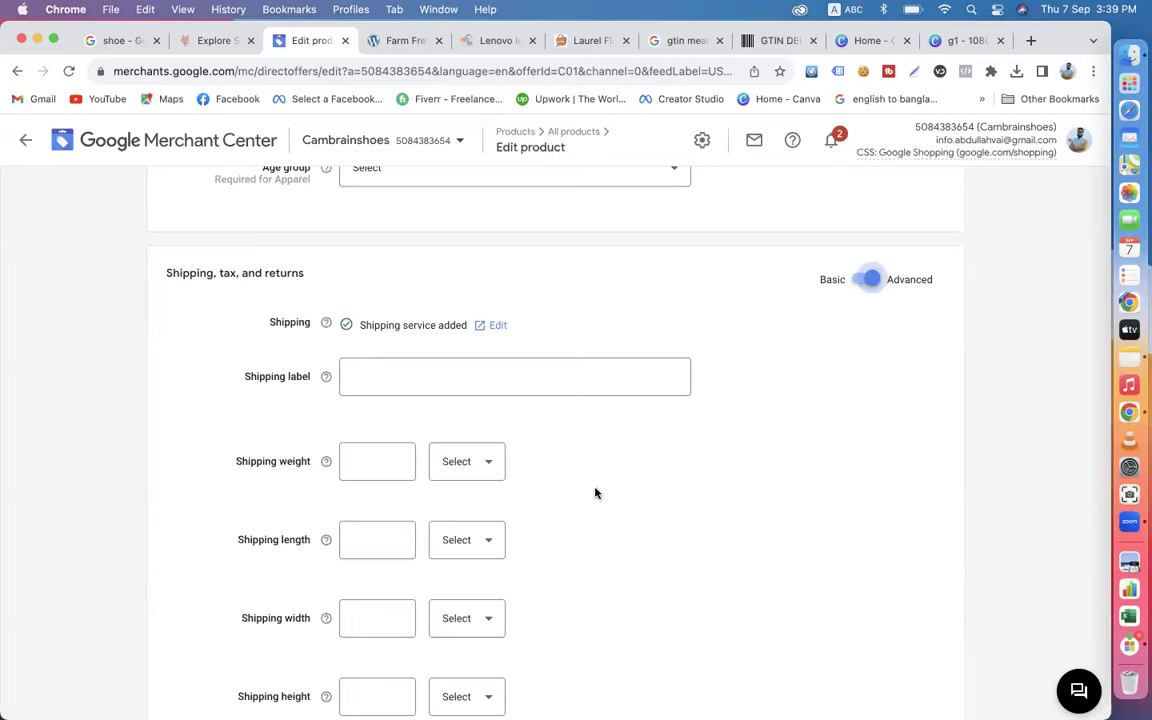
scroll(594, 491, down, 3)
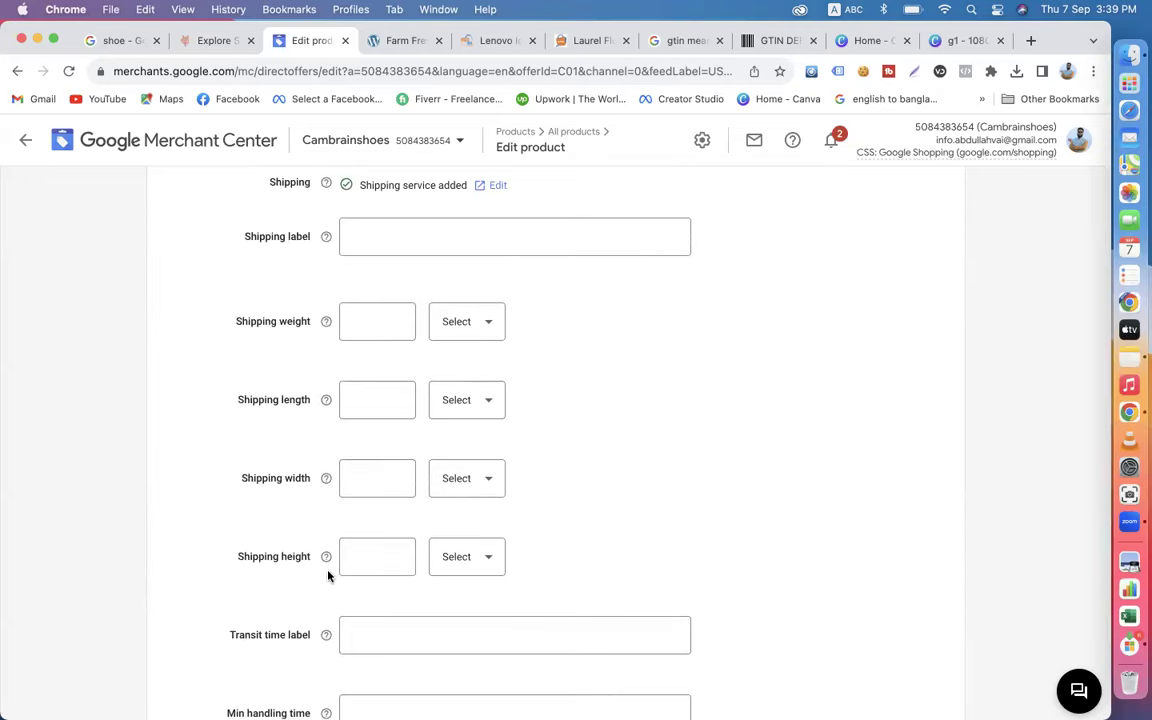
scroll(626, 537, down, 3)
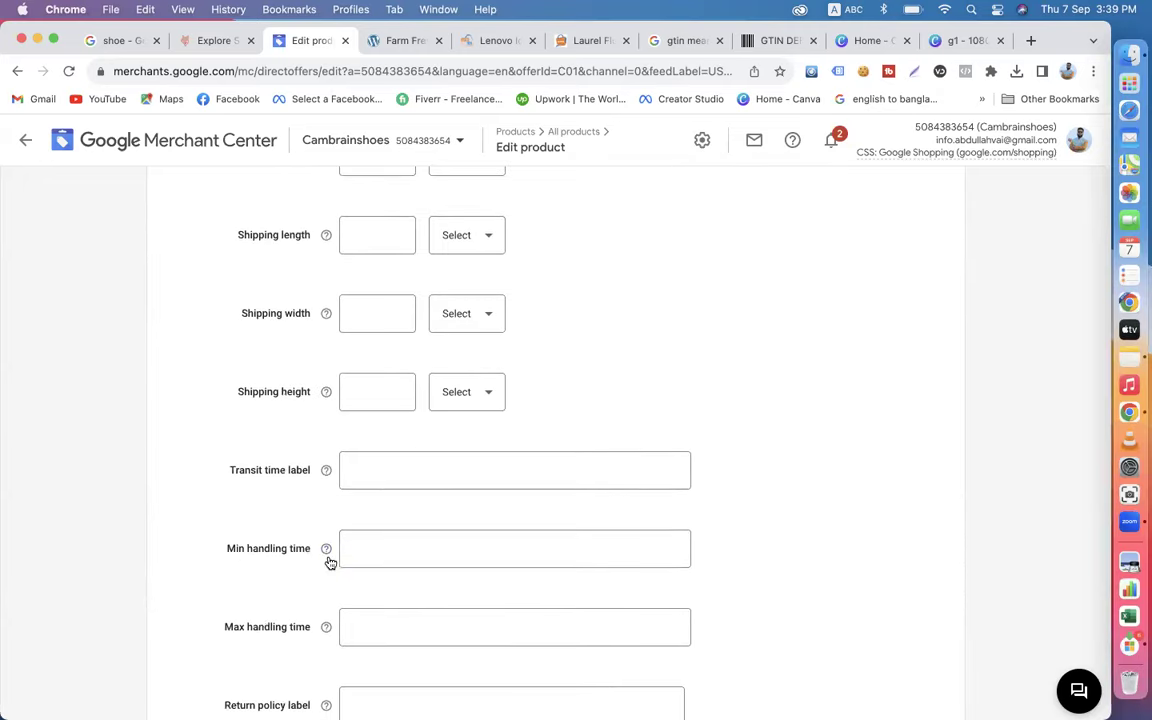
scroll(443, 553, down, 2)
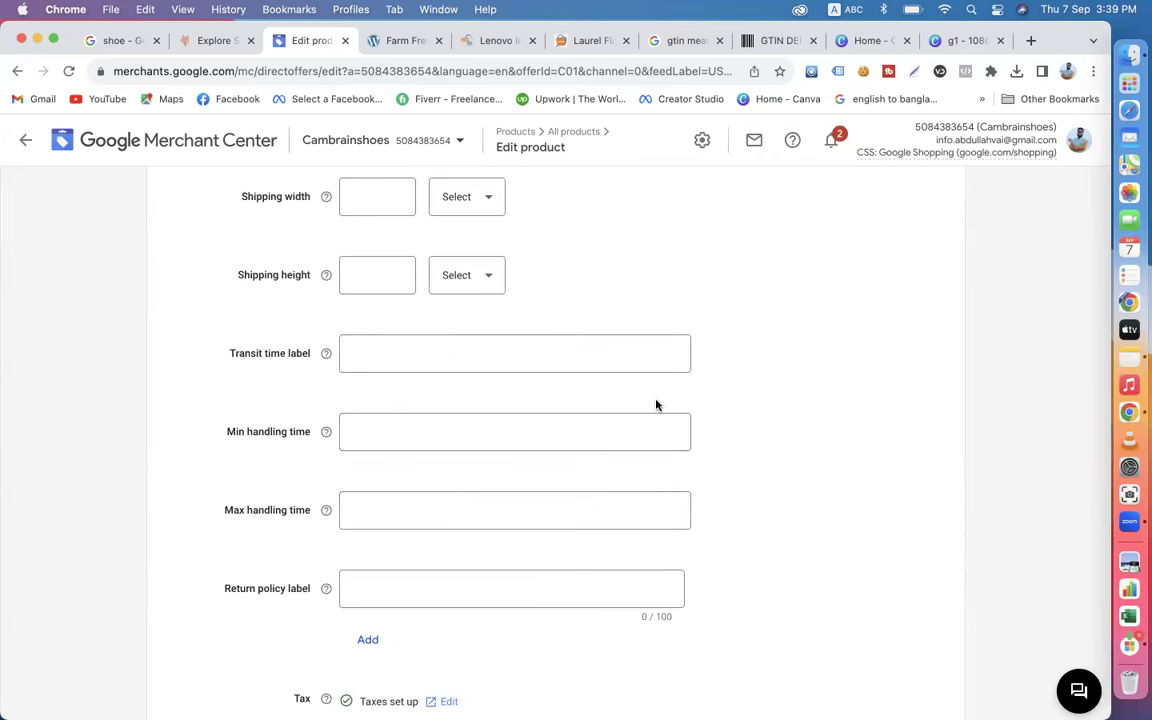
scroll(600, 450, down, 2)
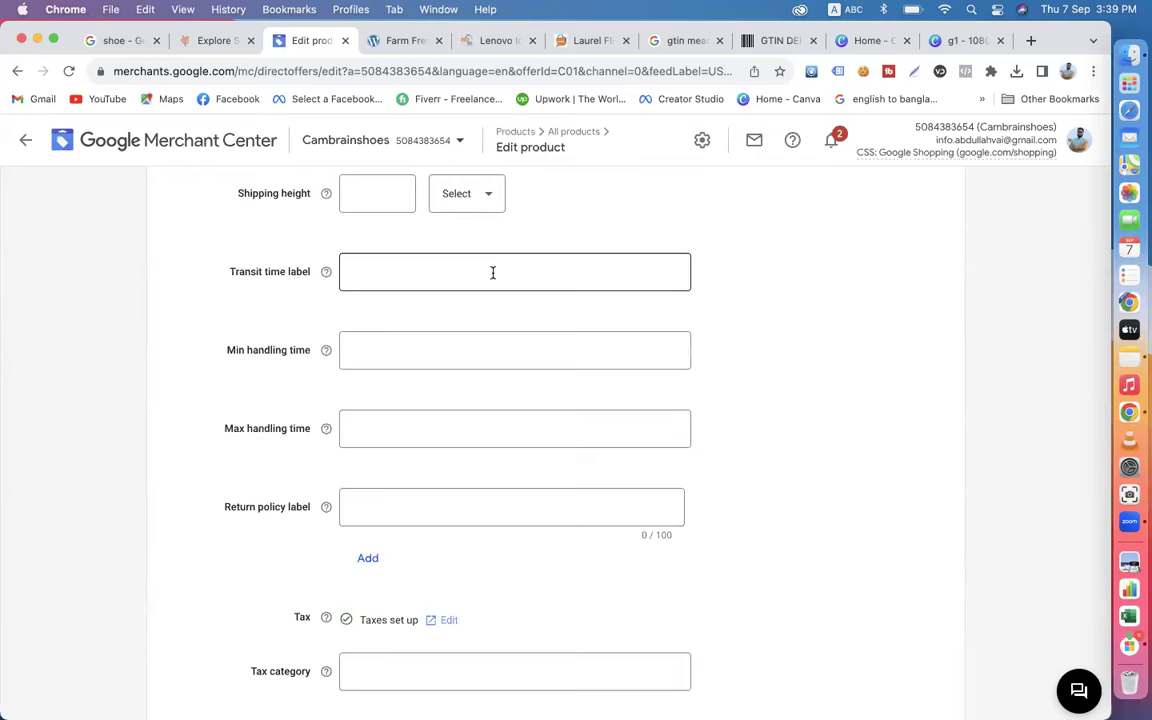
Recheck the shipping dimension and handling time fields, and return Shipping, tax, and returns to Basic.
scroll(563, 352, up, 3)
scroll(458, 420, down, 2)
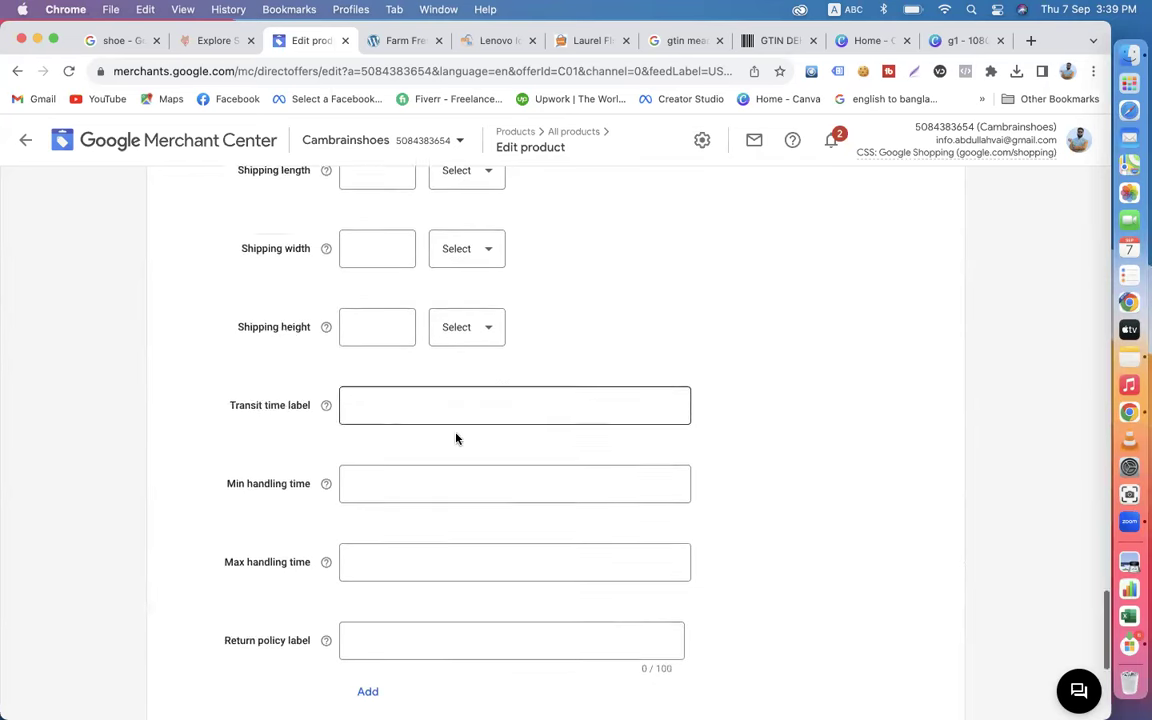
scroll(510, 385, up, 4)
scroll(520, 387, up, 4)
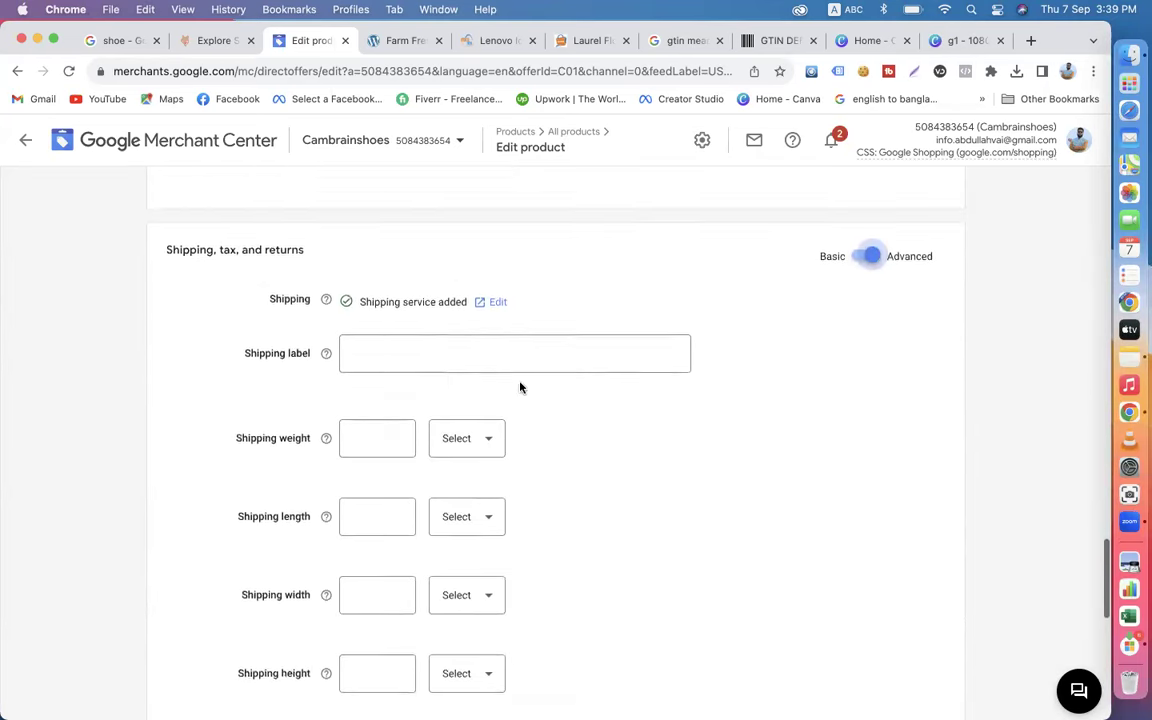
click(869, 266)
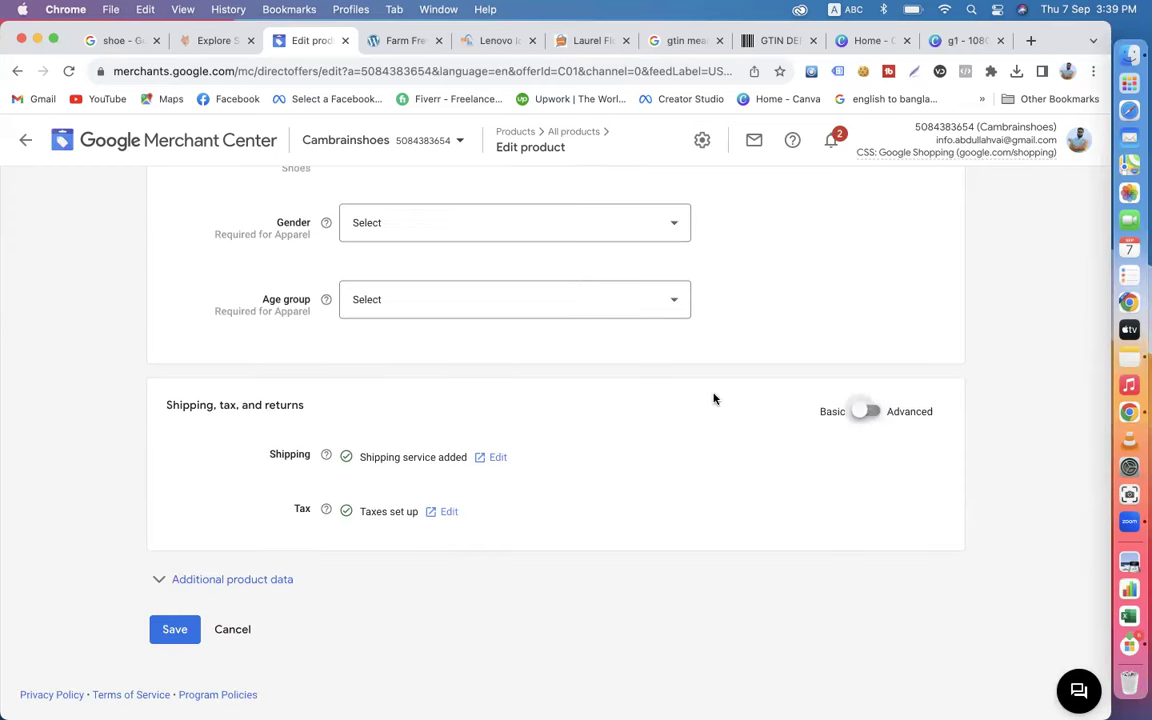
Recheck the unit pricing and description sections, and view the advanced shipping, tax and return fields once more before restoring Basic.
scroll(714, 399, up, 1)
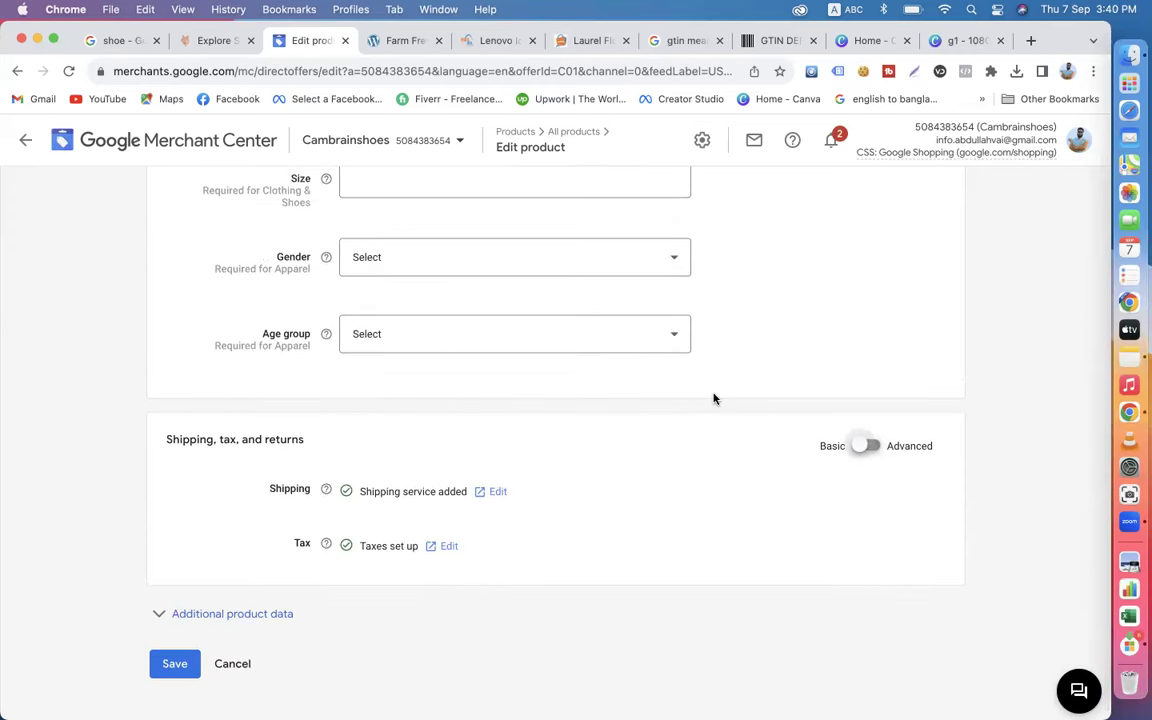
scroll(714, 399, up, 2)
scroll(530, 465, down, 3)
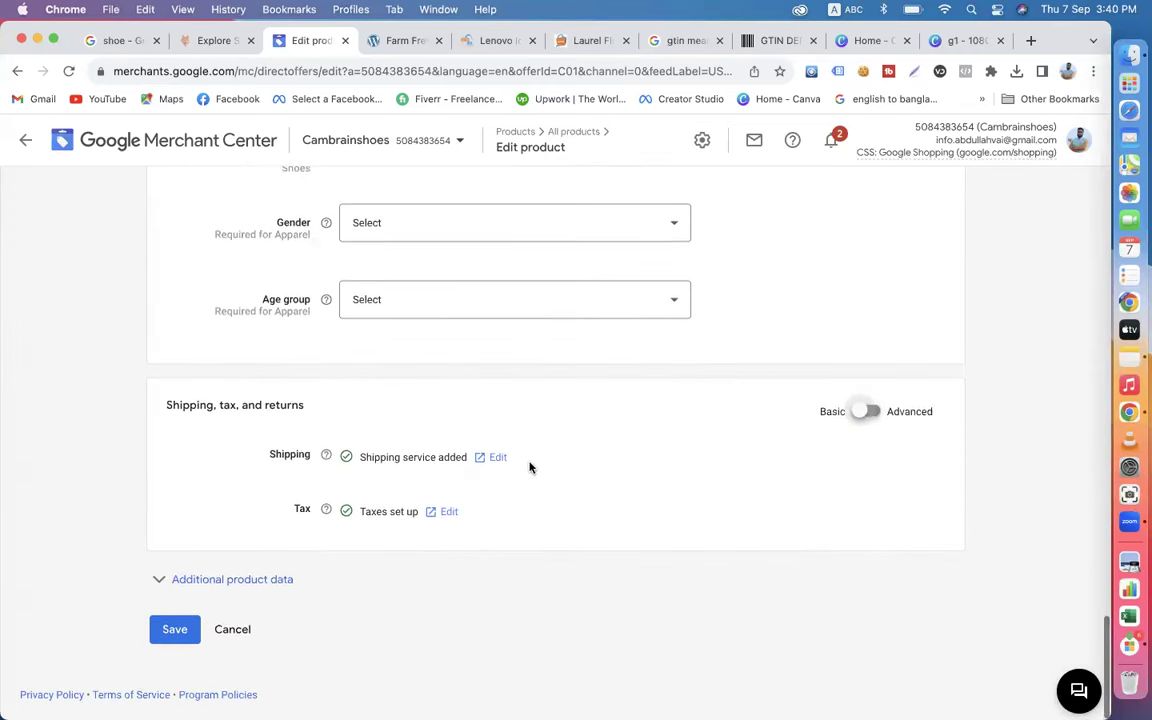
scroll(574, 509, up, 3)
scroll(574, 509, up, 5)
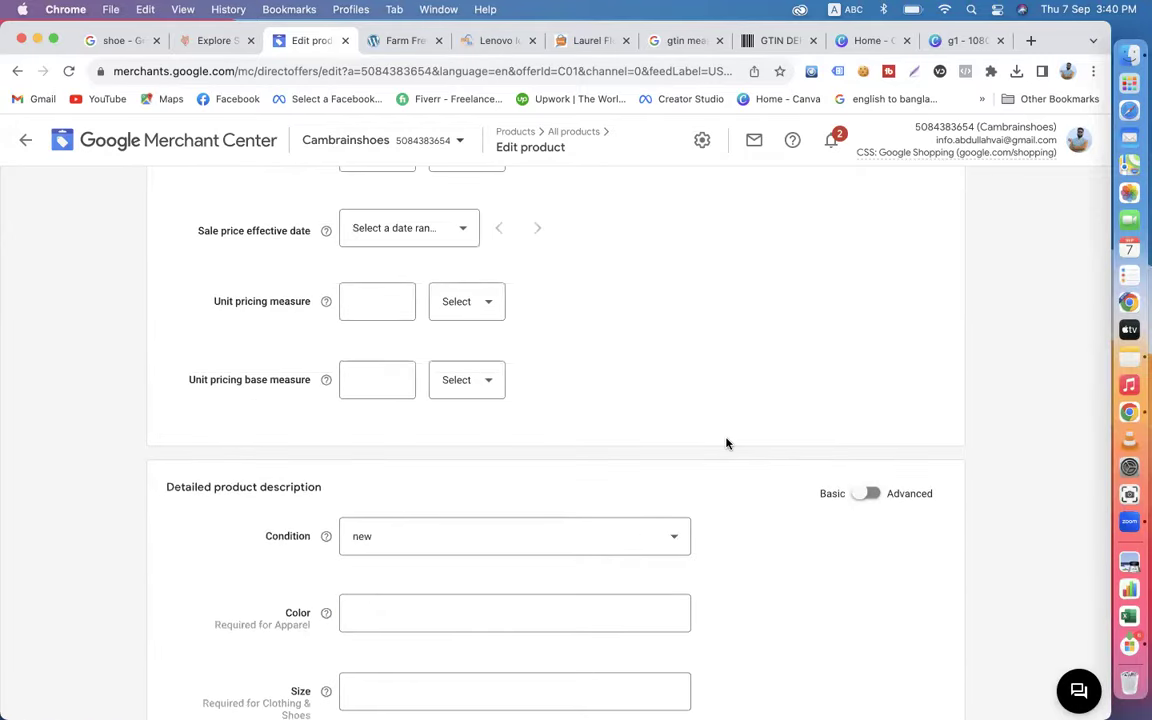
scroll(728, 442, down, 6)
click(876, 413)
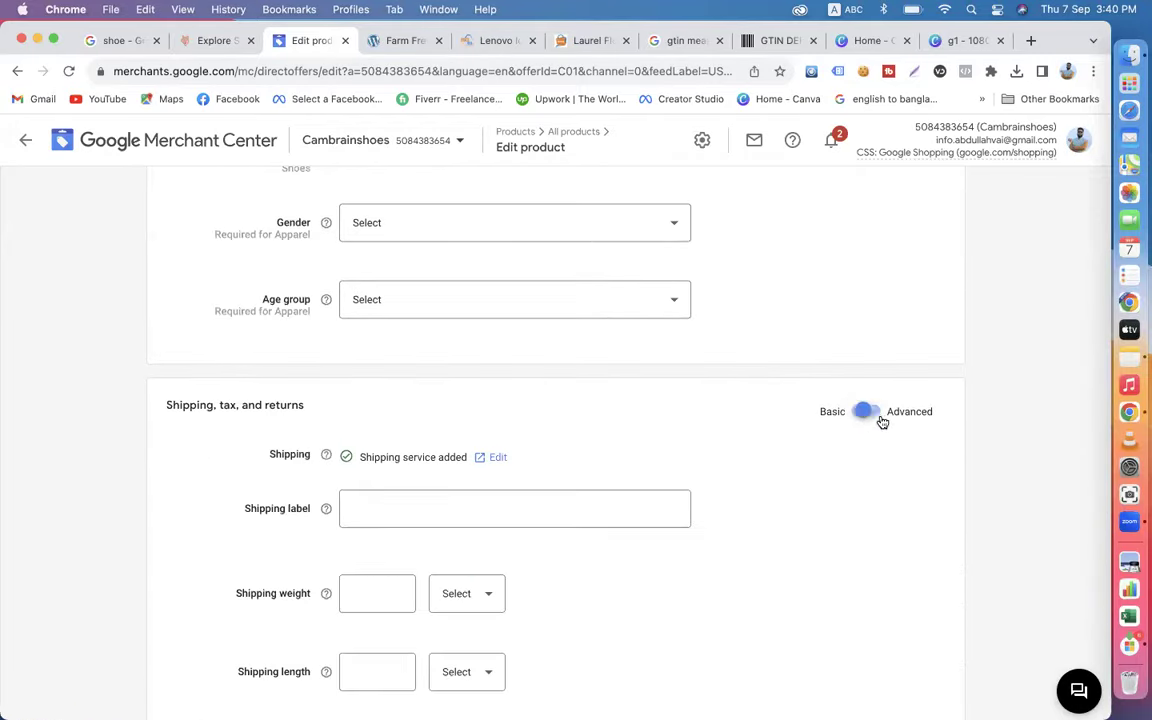
scroll(638, 489, down, 5)
scroll(638, 489, down, 3)
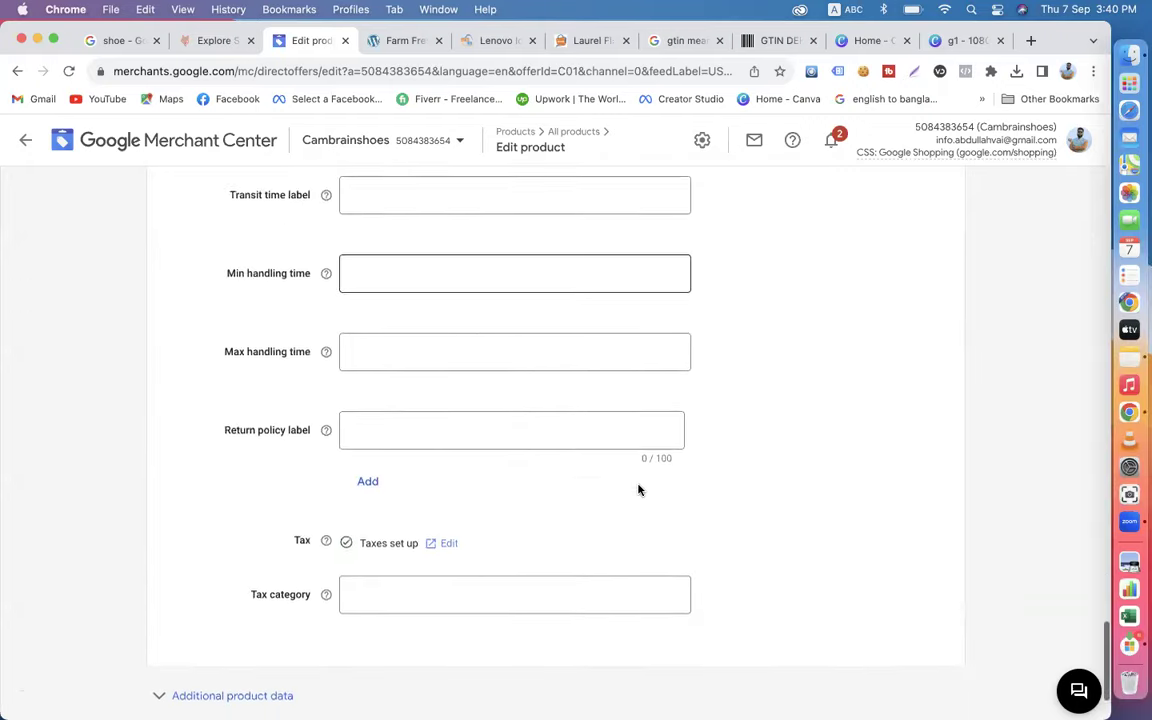
scroll(638, 489, up, 4)
scroll(638, 489, up, 3)
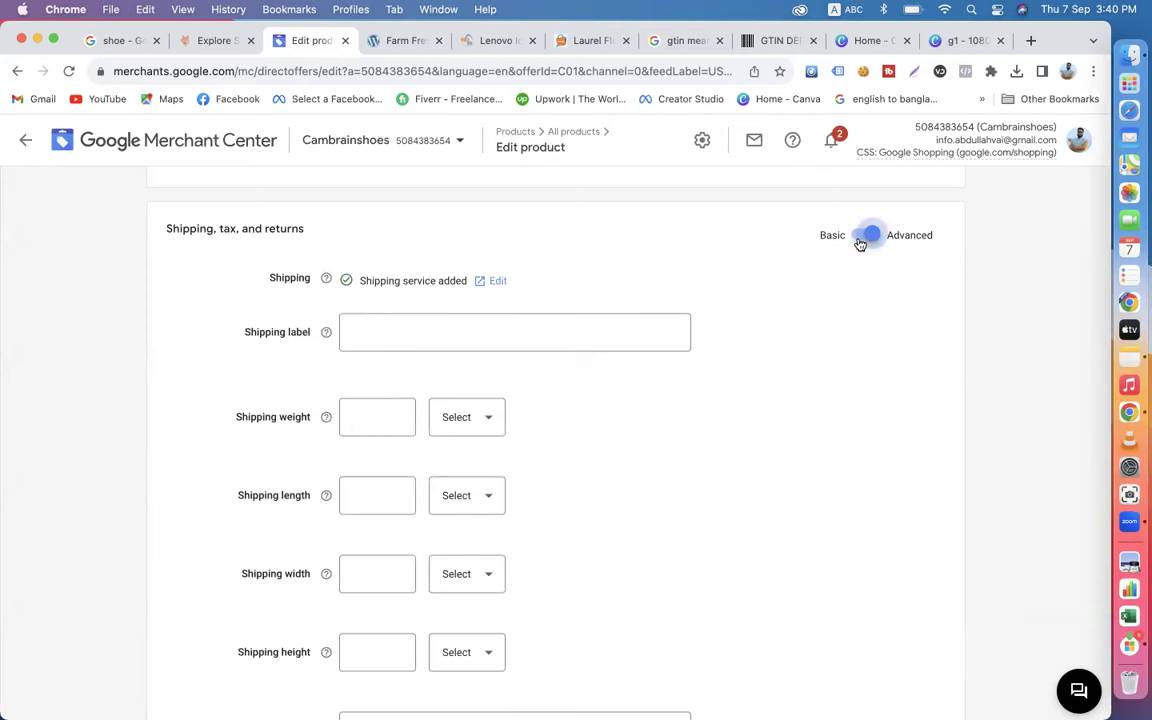
click(862, 240)
Look over the Farm Fresh Eggs listing from brand and image to shipping and tax, and save the edited product.
scroll(788, 381, up, 10)
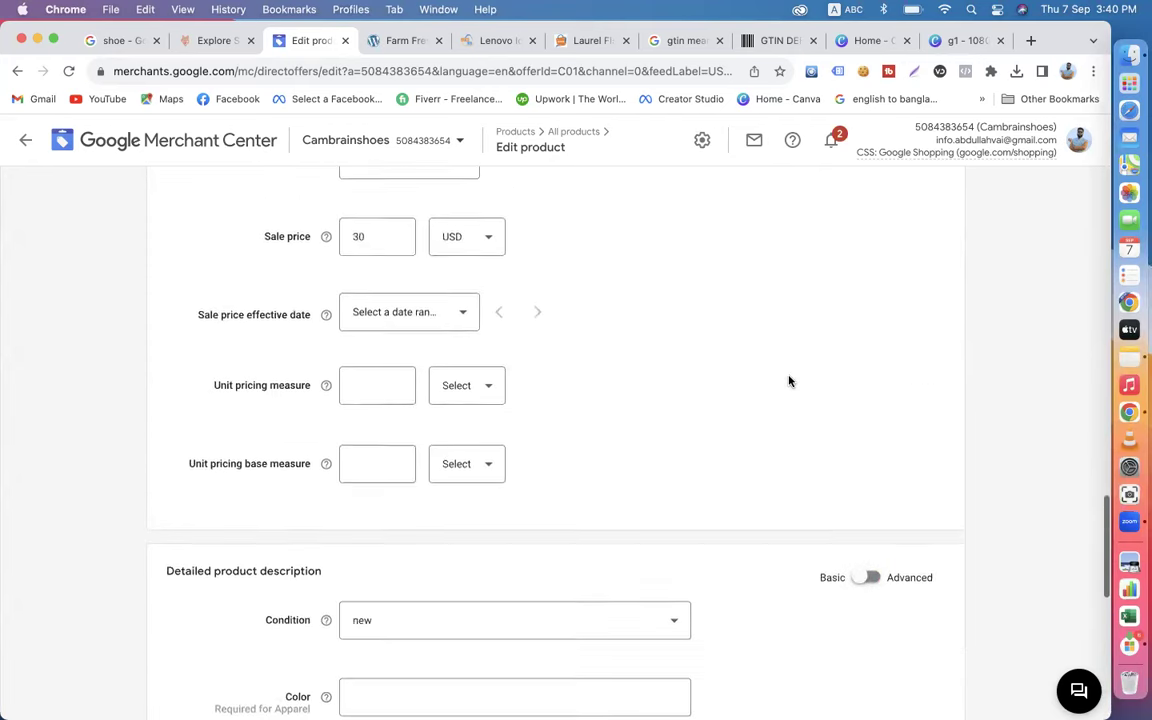
scroll(788, 381, up, 15)
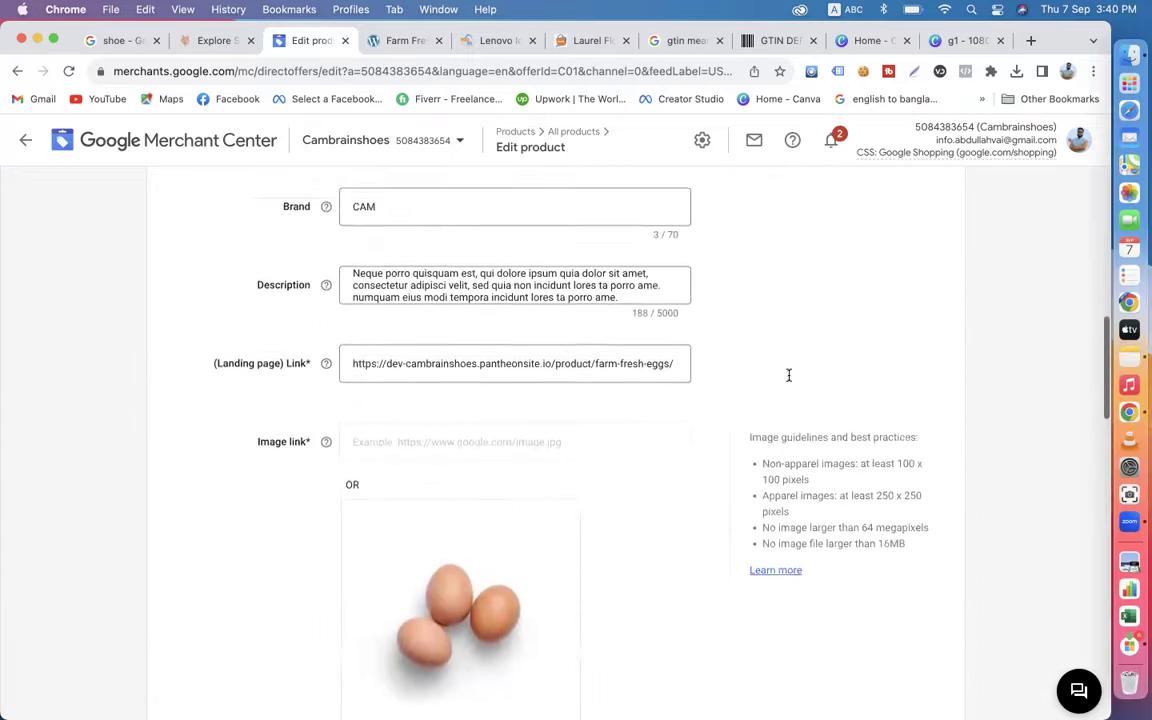
scroll(788, 381, down, 20)
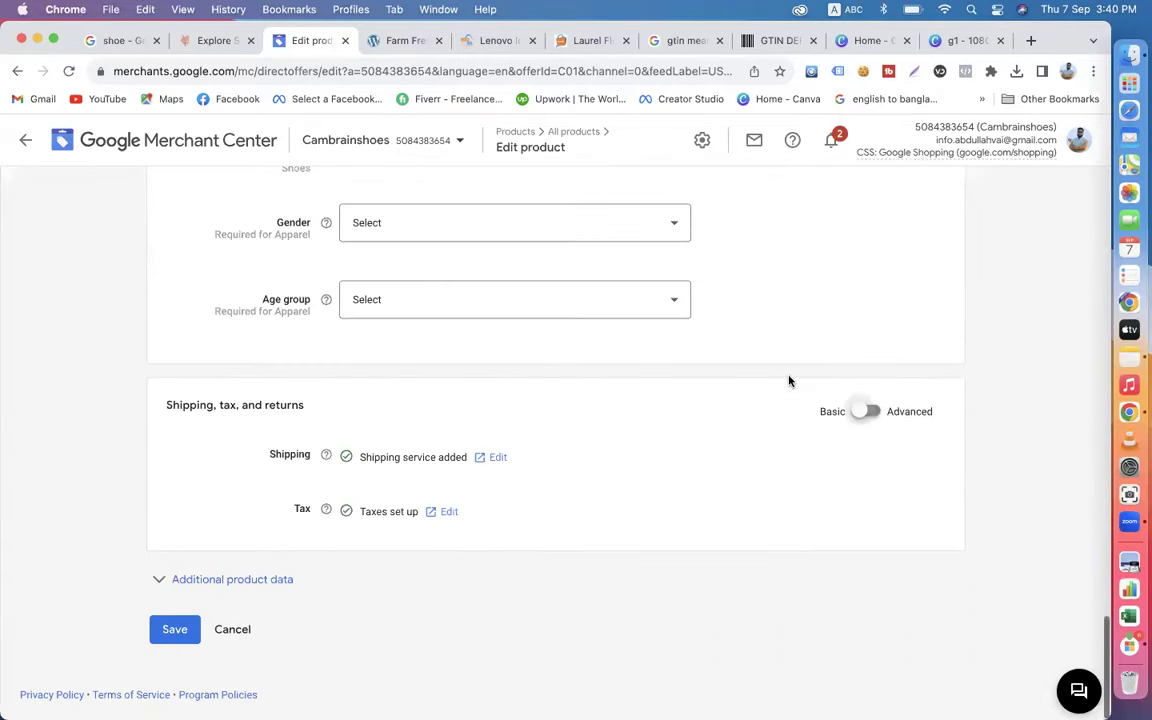
click(170, 636)
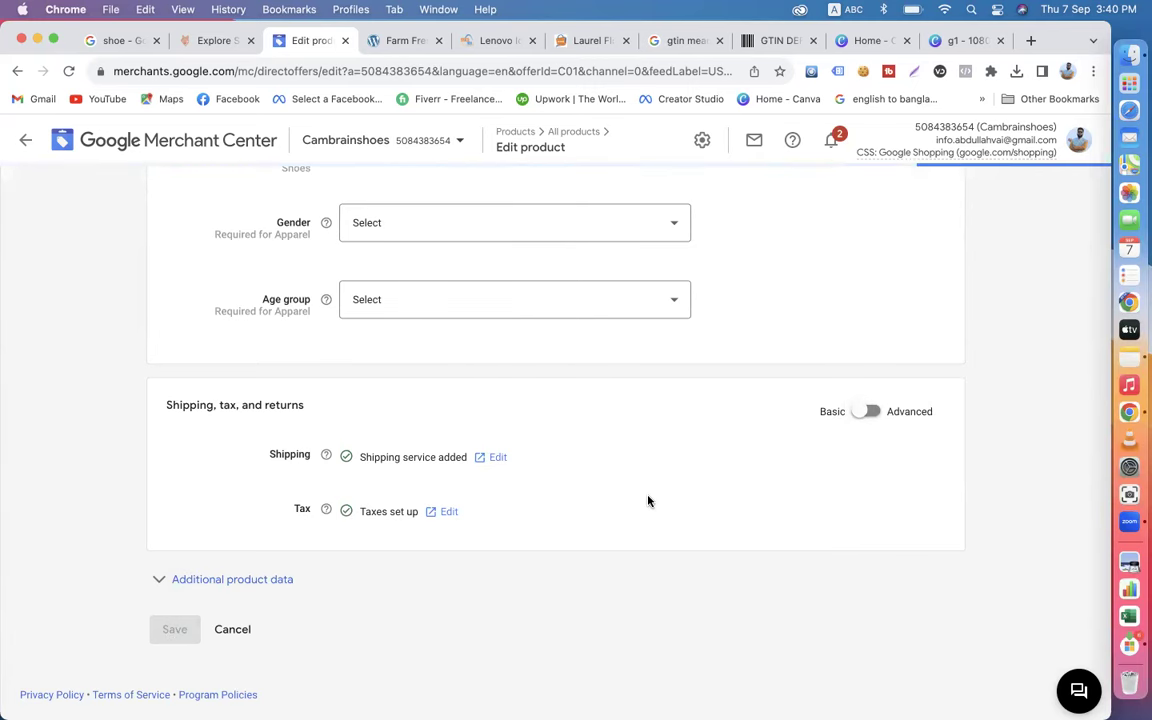
click(213, 607)
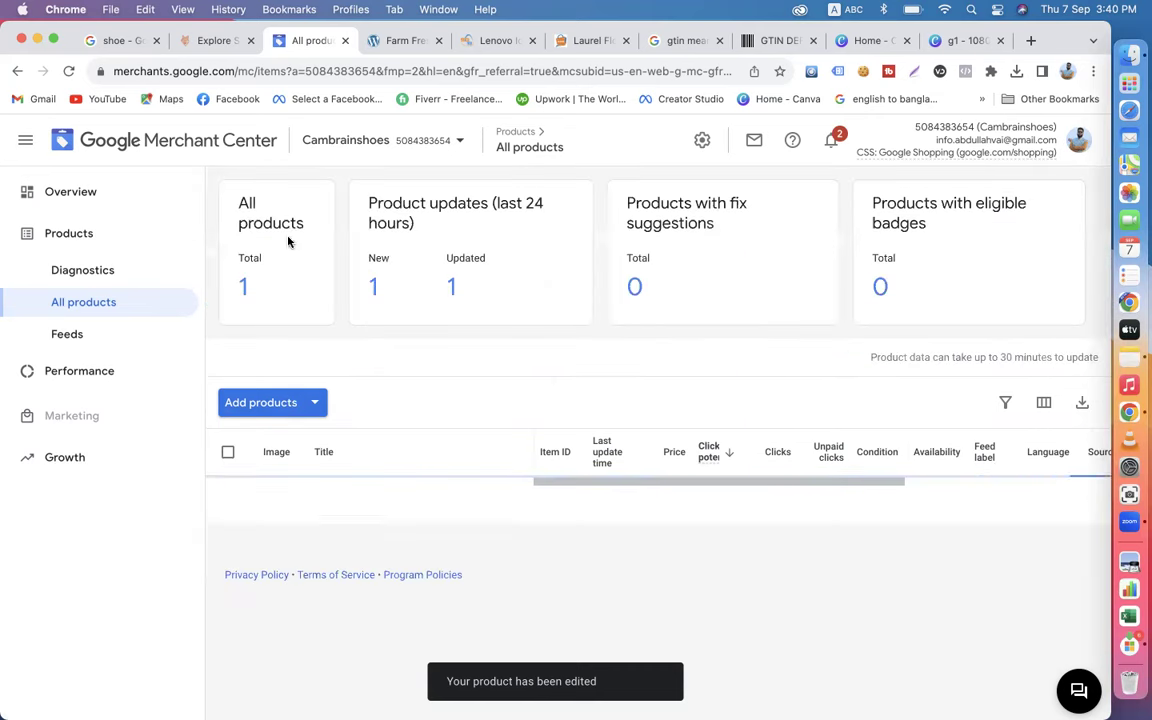
Open the form for adding products one by one, and leave it without saving.
click(315, 404)
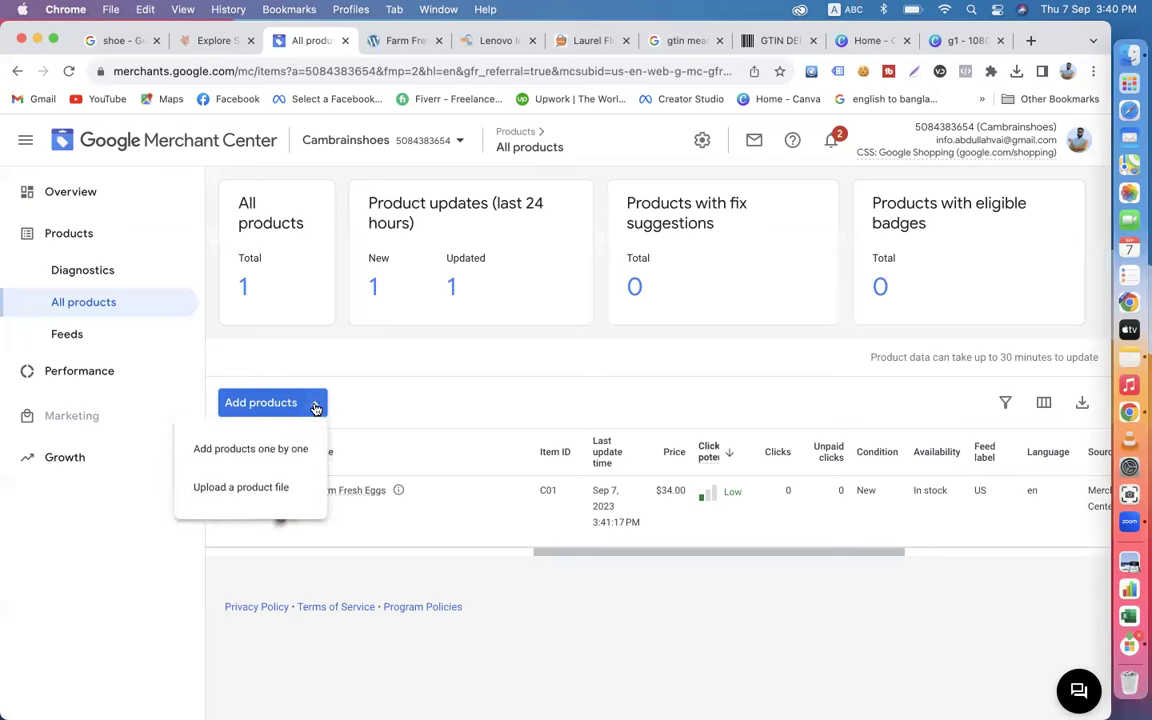
click(282, 457)
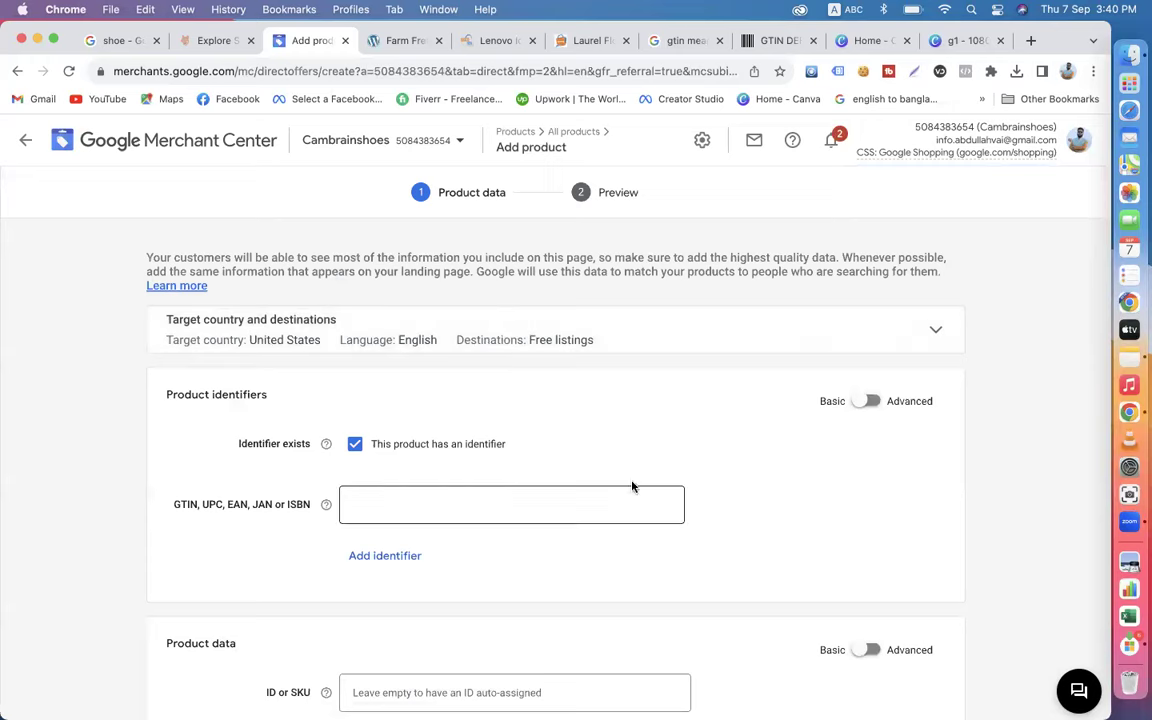
click(28, 142)
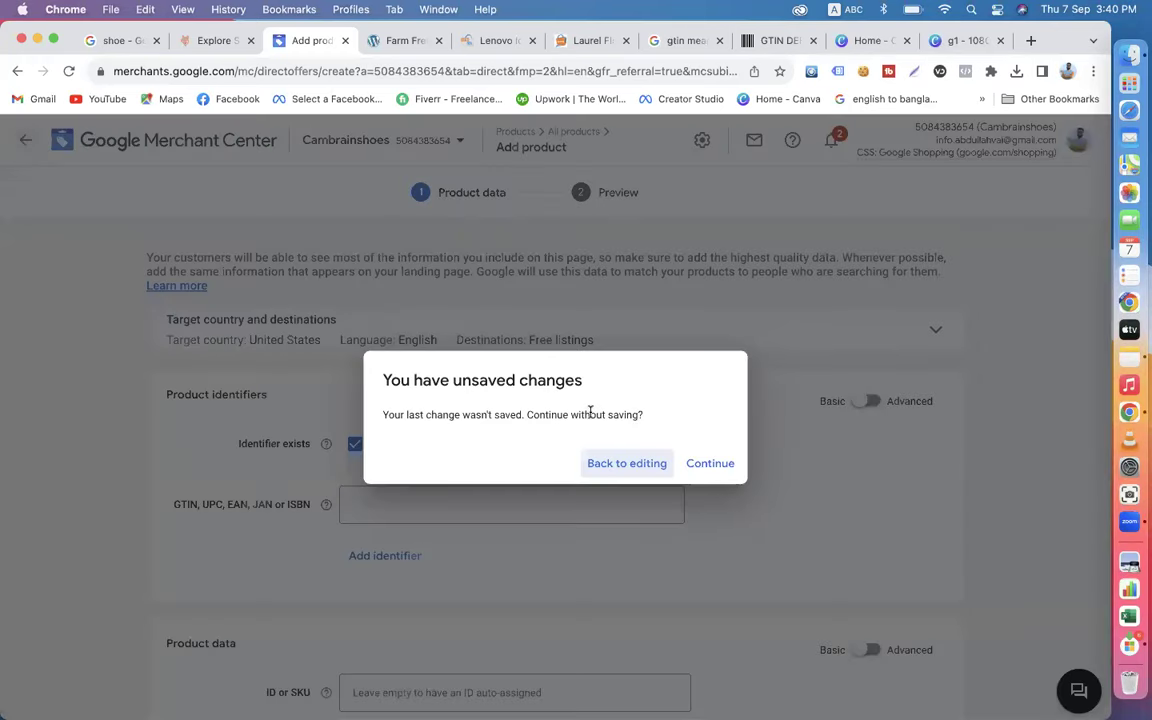
click(709, 465)
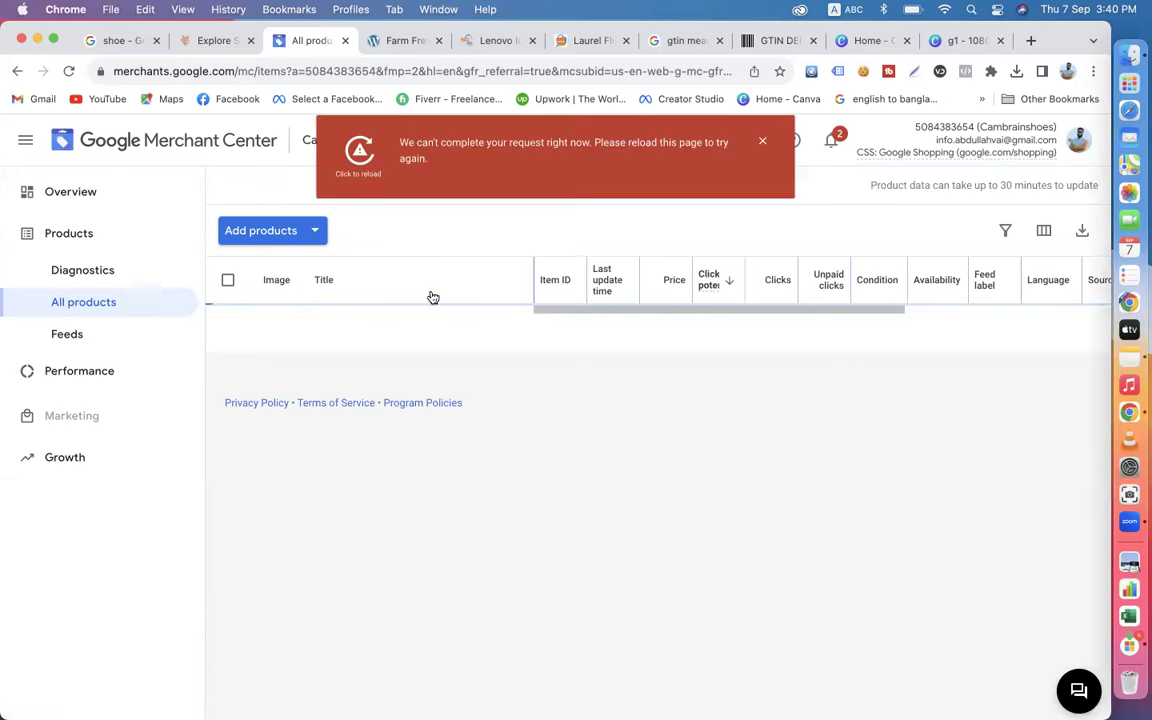
Reload the All products page and check the Farm Fresh Eggs row through its program and status columns.
click(68, 71)
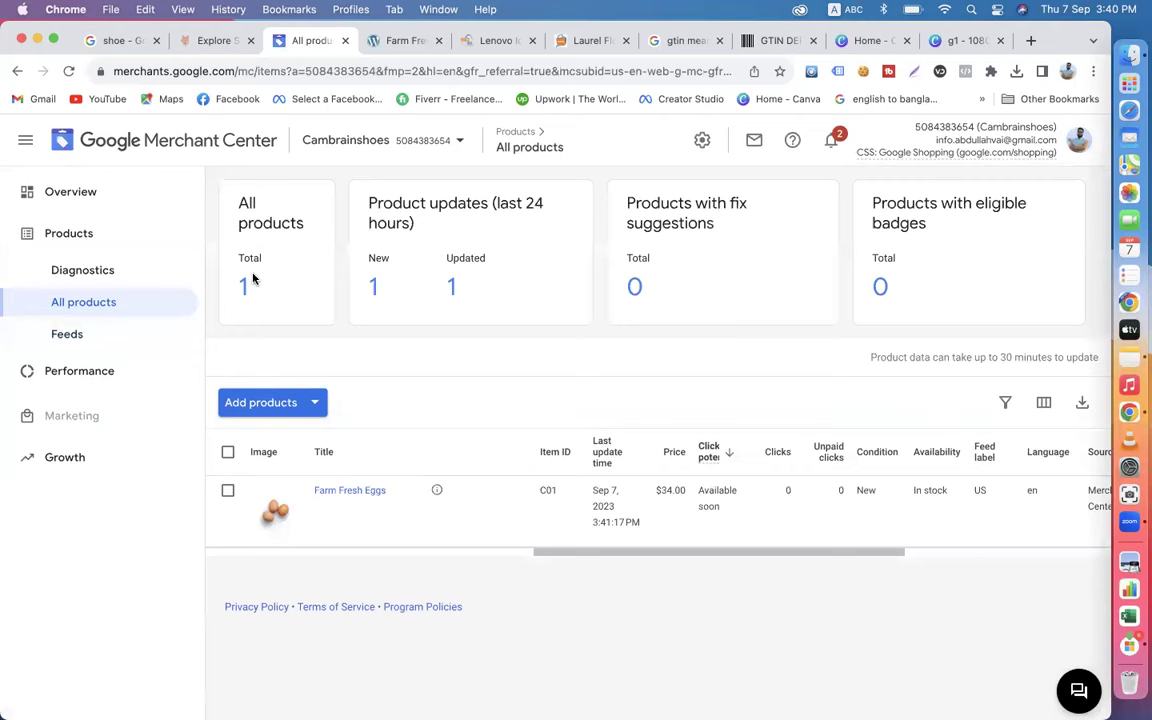
drag(830, 553, 1007, 556)
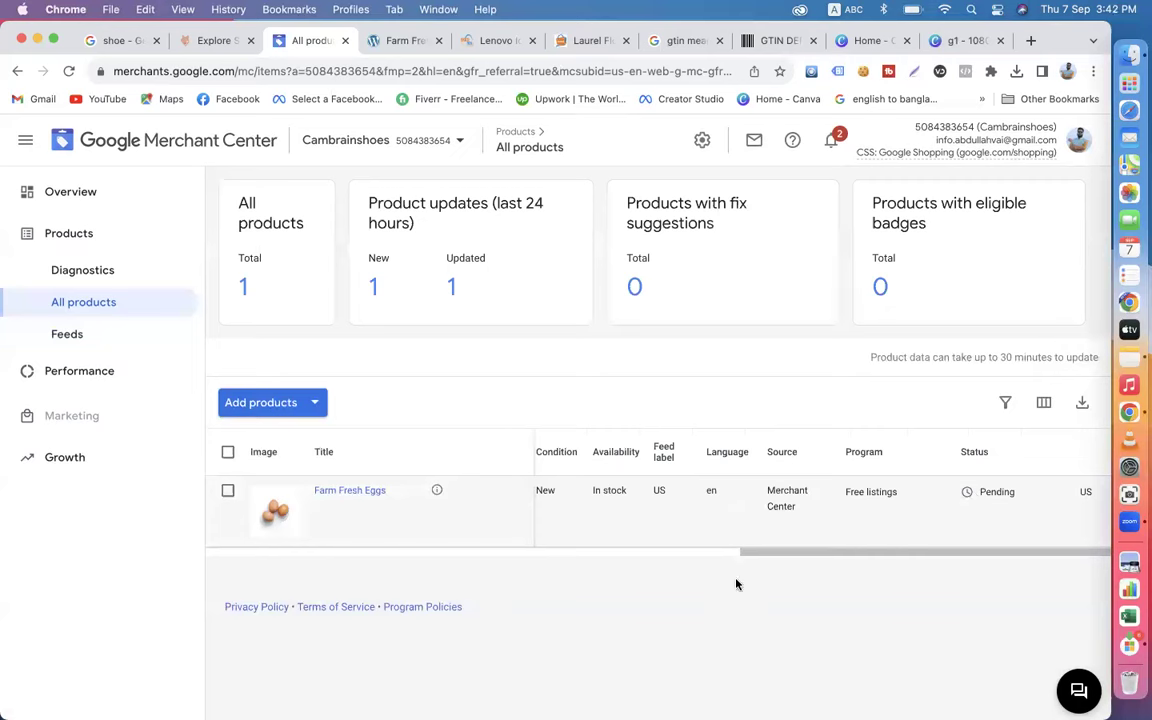
drag(771, 558, 471, 578)
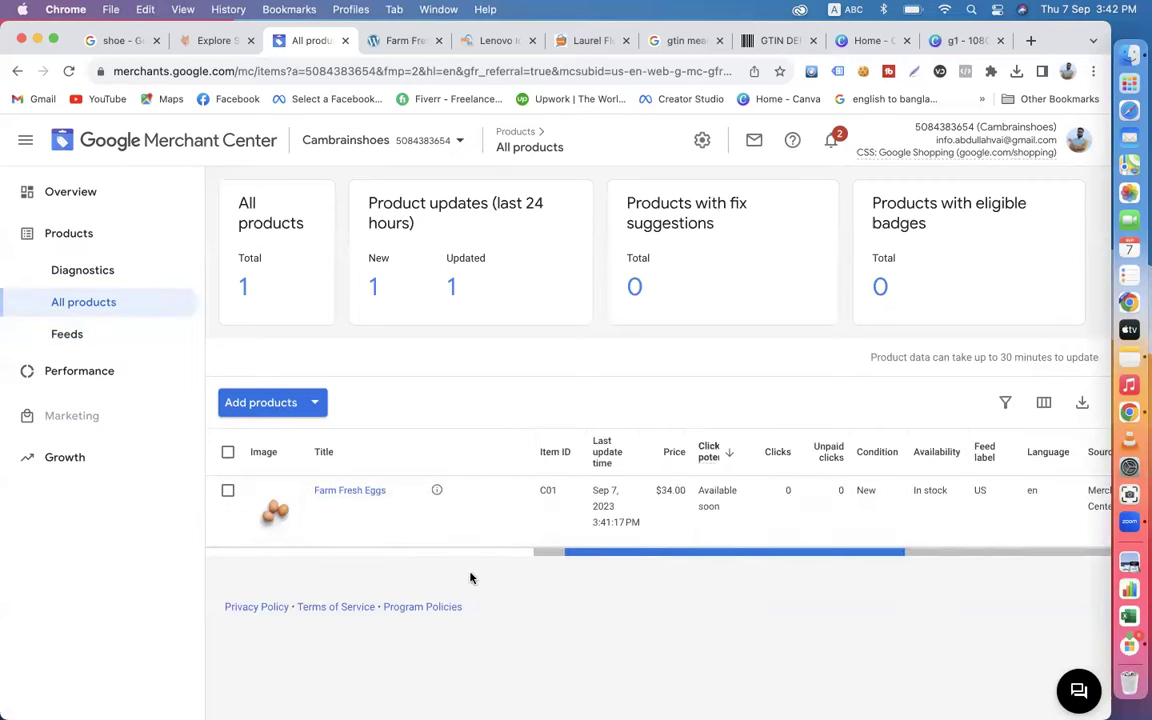
Open the product Diagnostics and read the explanations of active and disapproved items under Item issues.
click(97, 270)
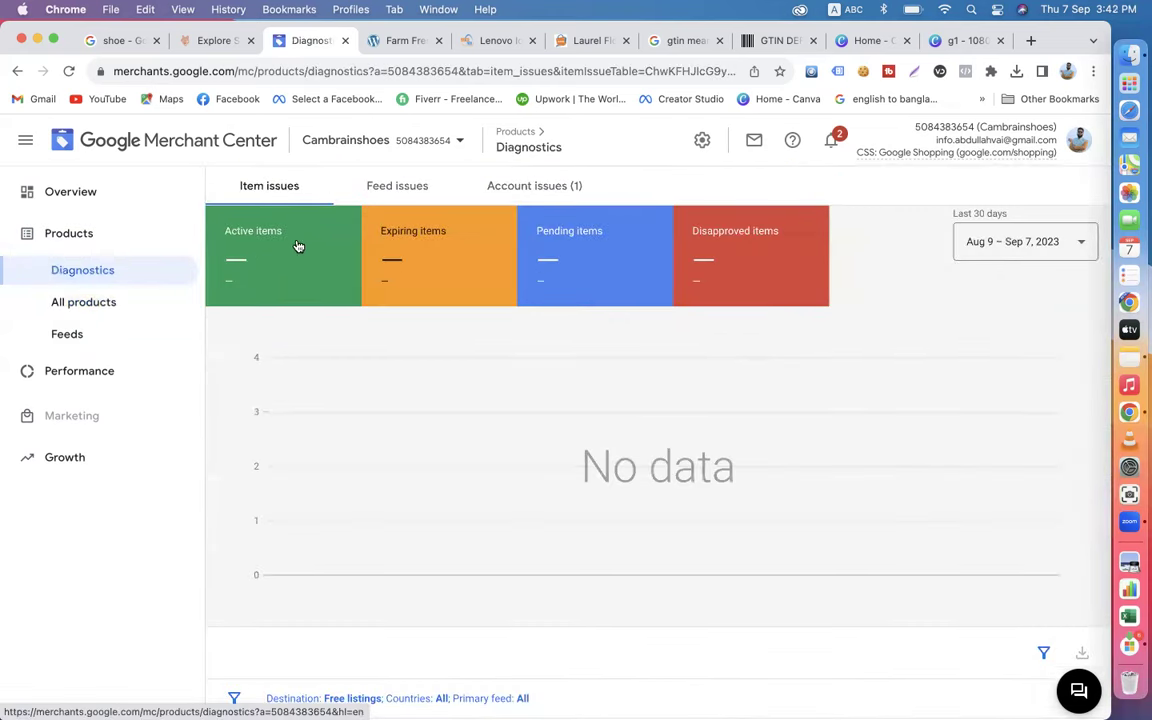
mouse_move(258, 226)
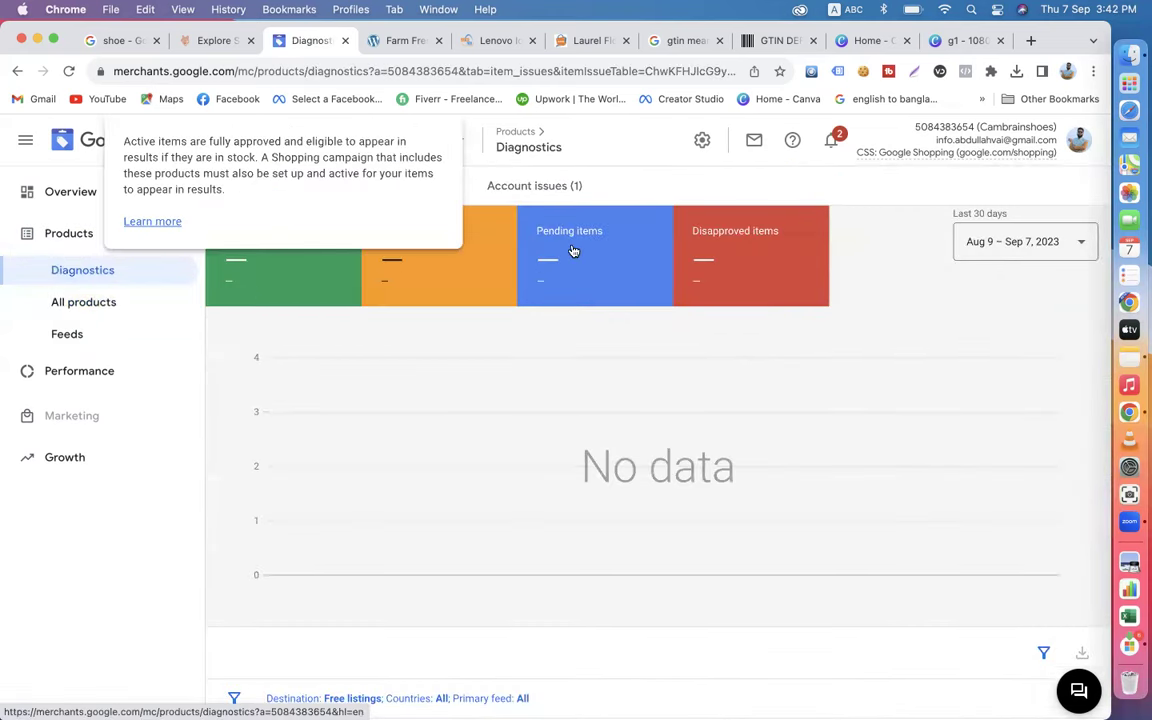
mouse_move(700, 272)
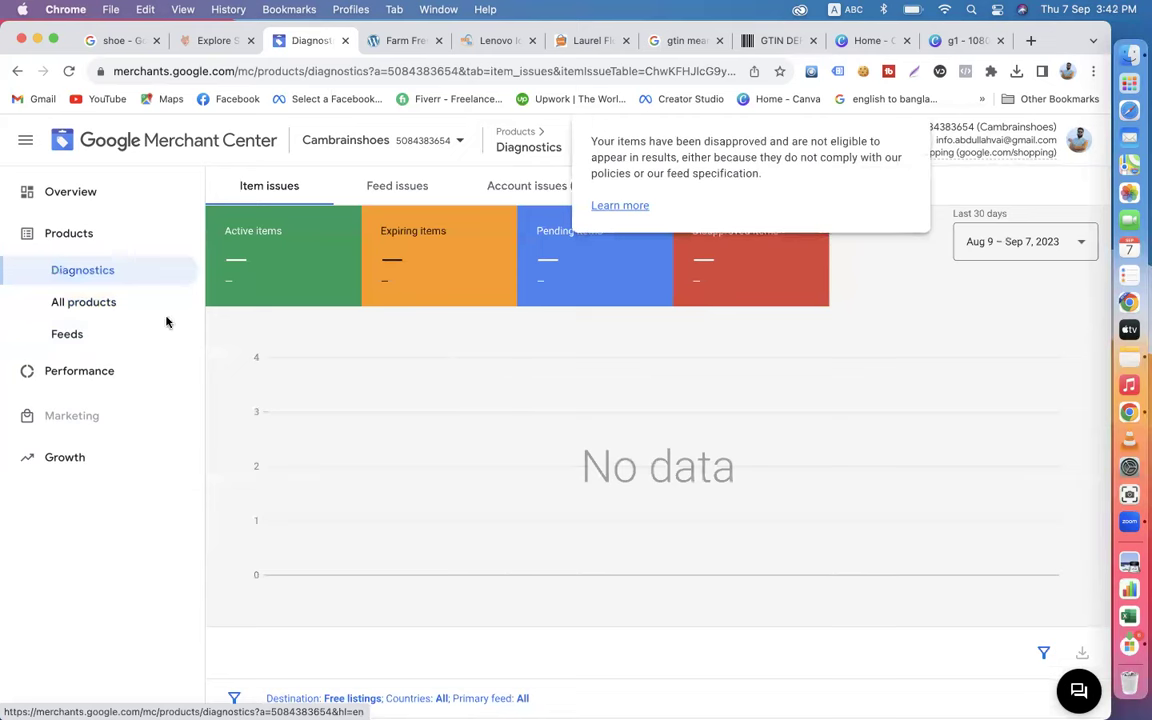
Return to the All products list and look across the columns of the Farm Fresh Eggs row.
click(93, 302)
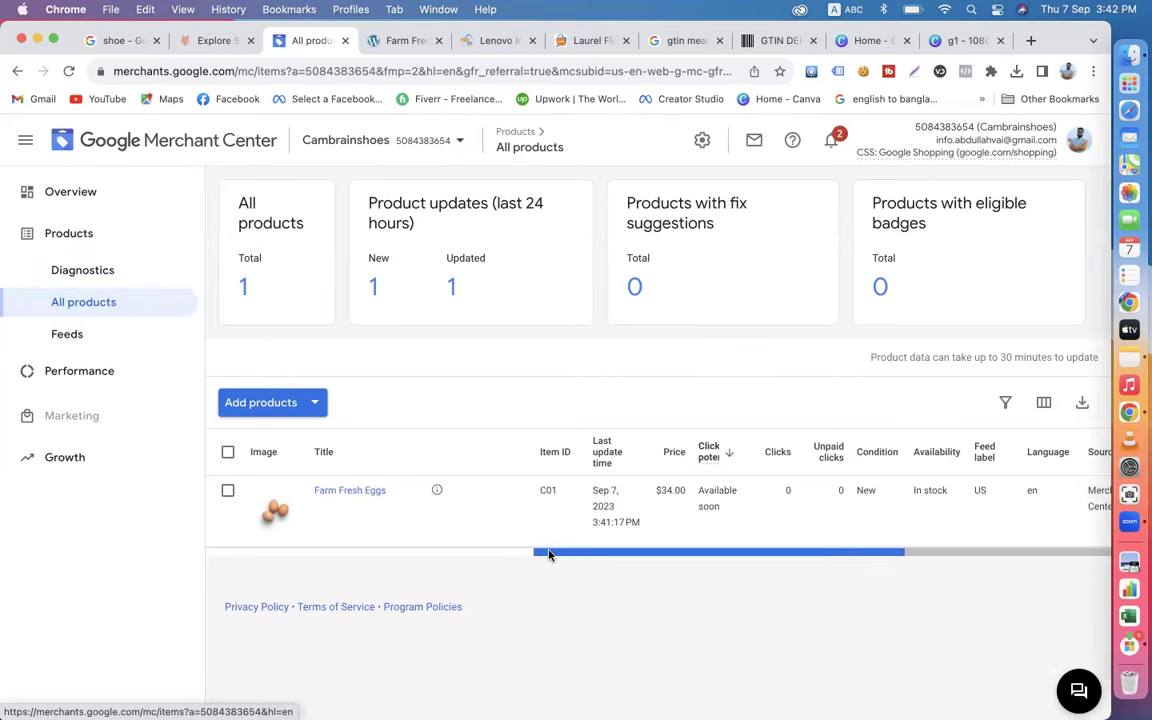
scroll(338, 555, right, 3)
scroll(632, 540, left, 3)
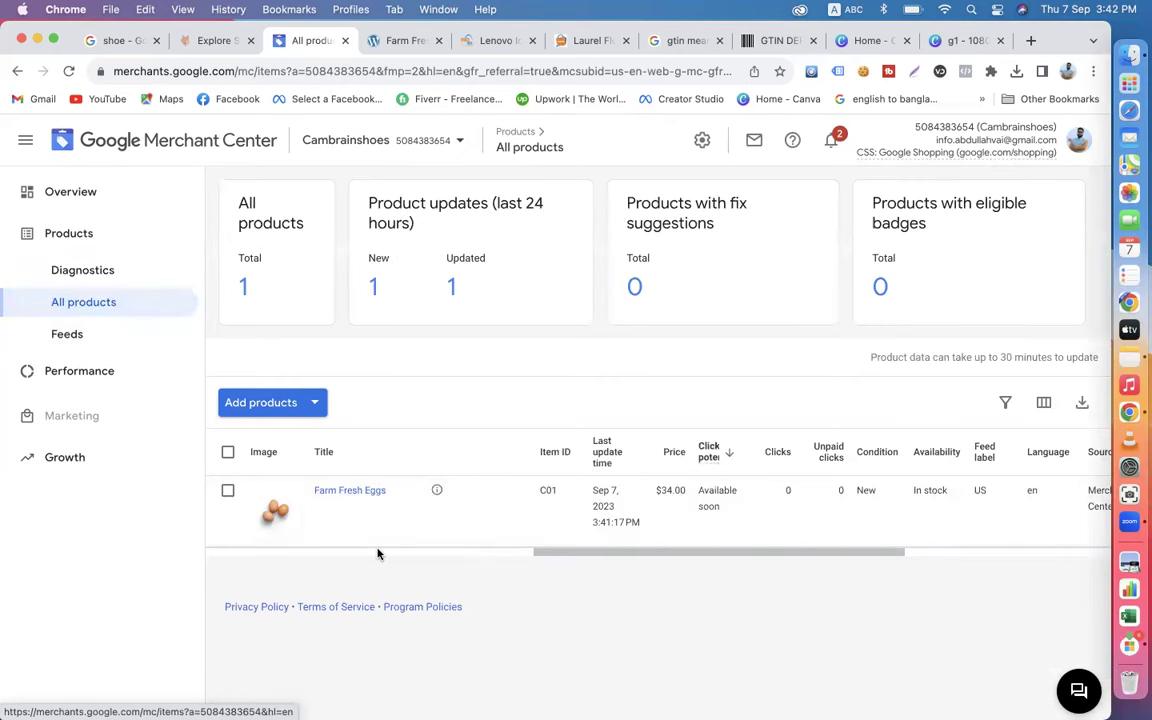
Look over the Google Shopping results for "shoe", from the sponsored products to the listings with price comparisons.
click(110, 42)
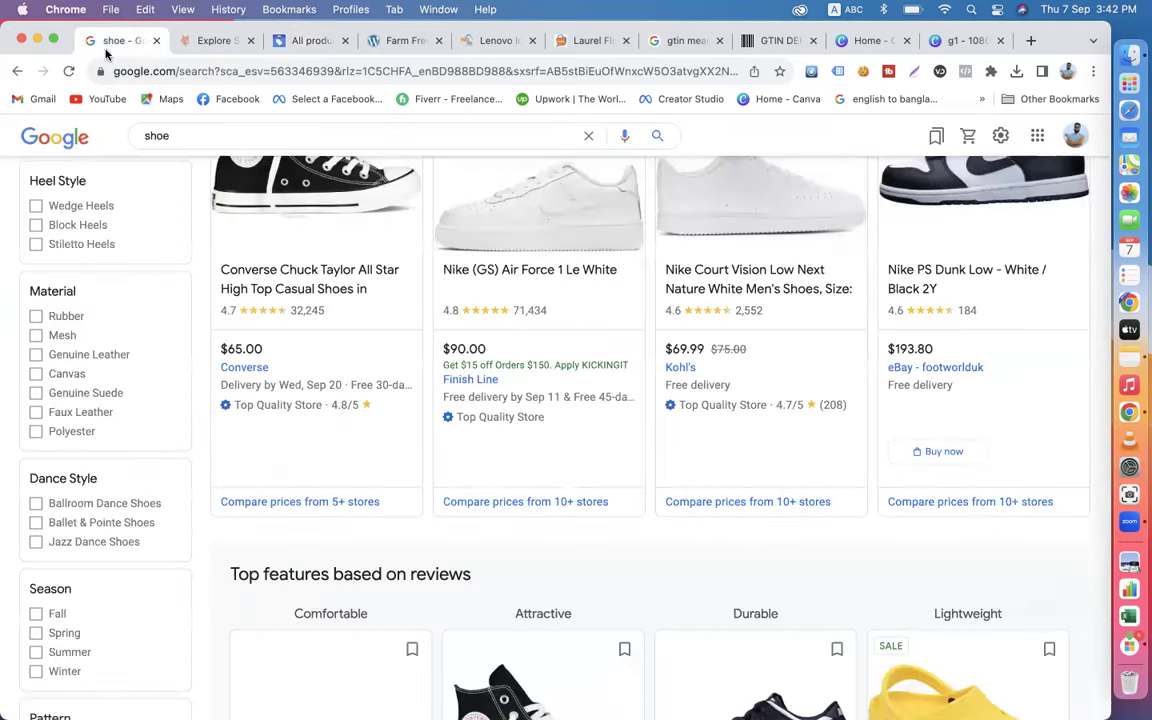
scroll(317, 388, up, 15)
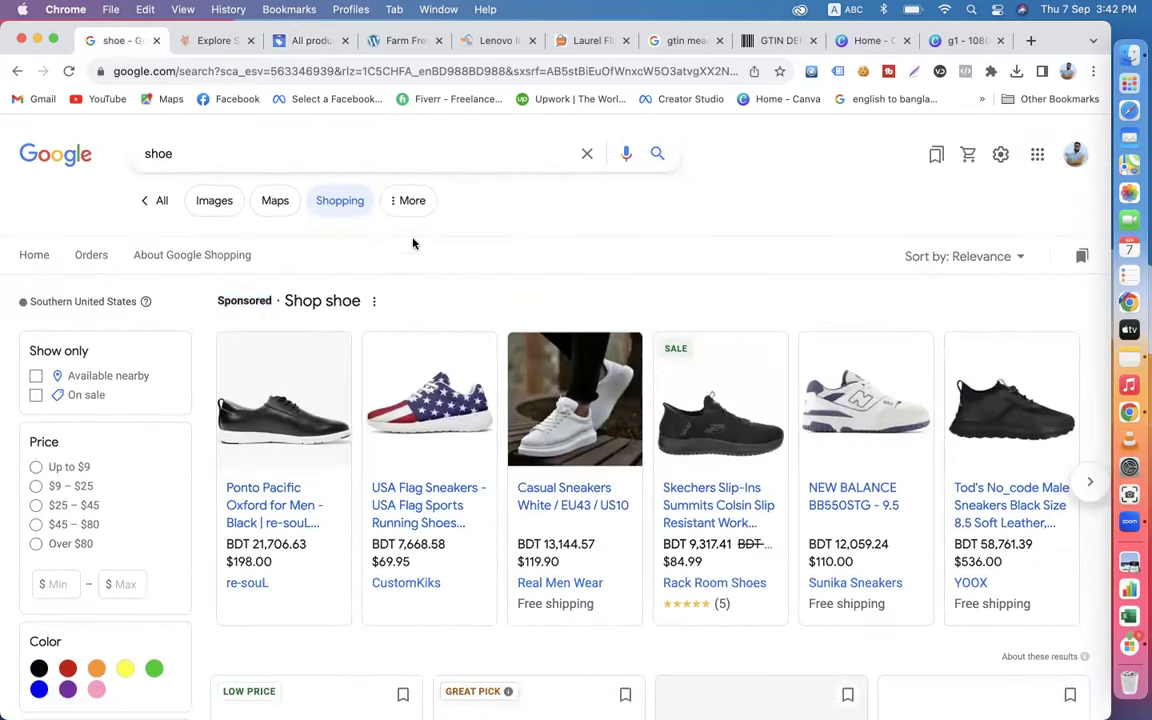
scroll(474, 316, down, 15)
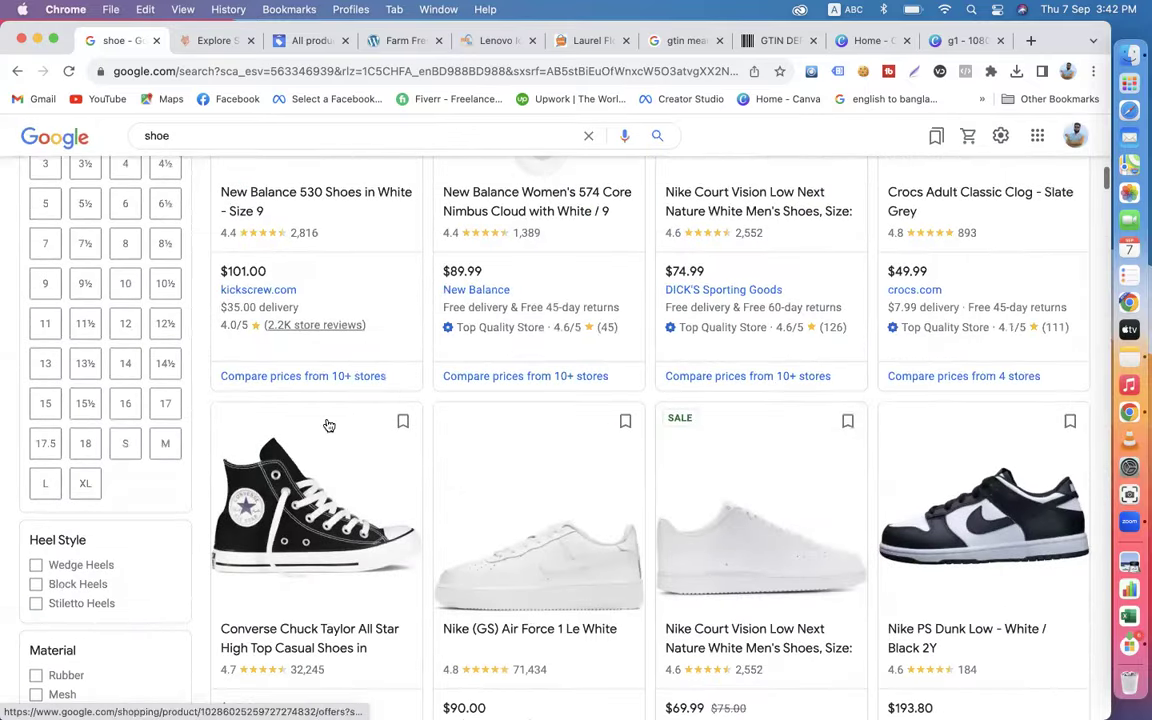
scroll(424, 553, up, 5)
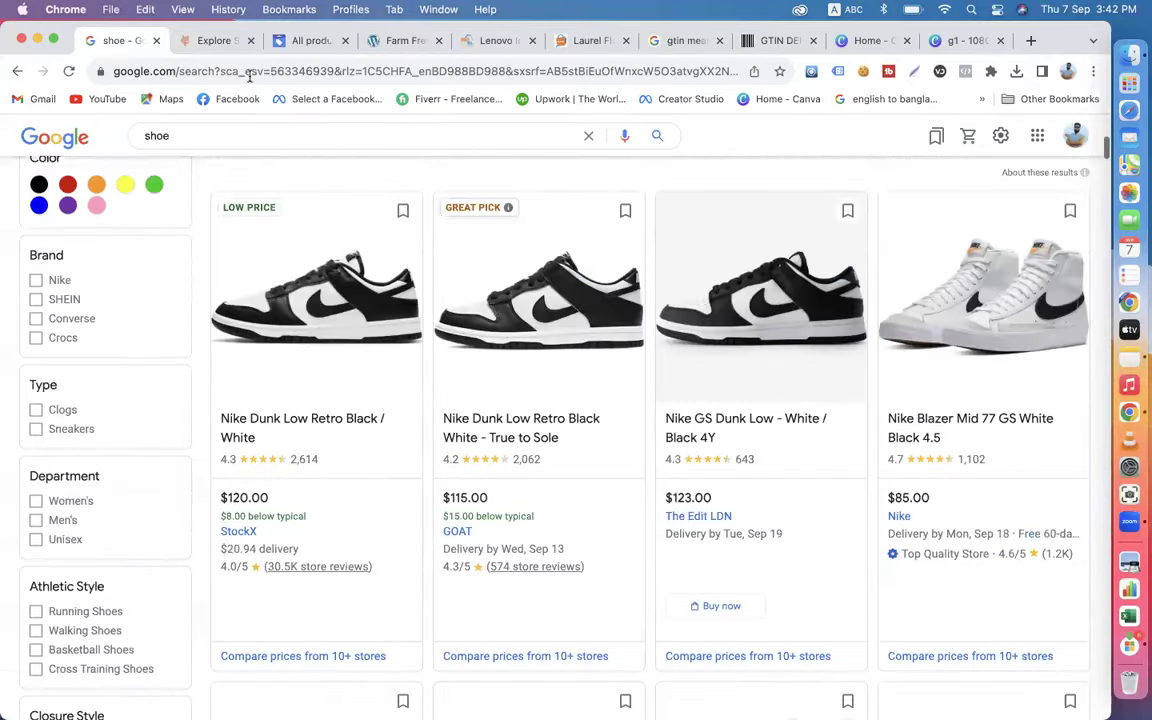
Go back to Merchant Center and check the program and status of the Farm Fresh Eggs listing.
click(303, 41)
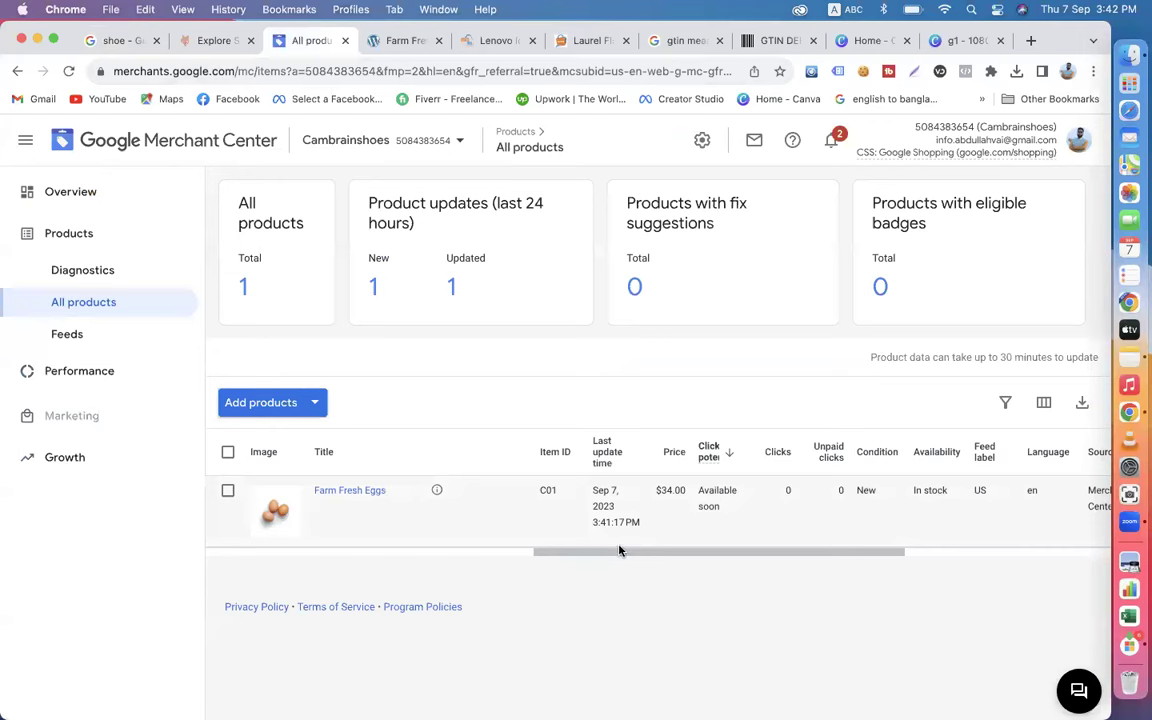
scroll(476, 553, right, 10)
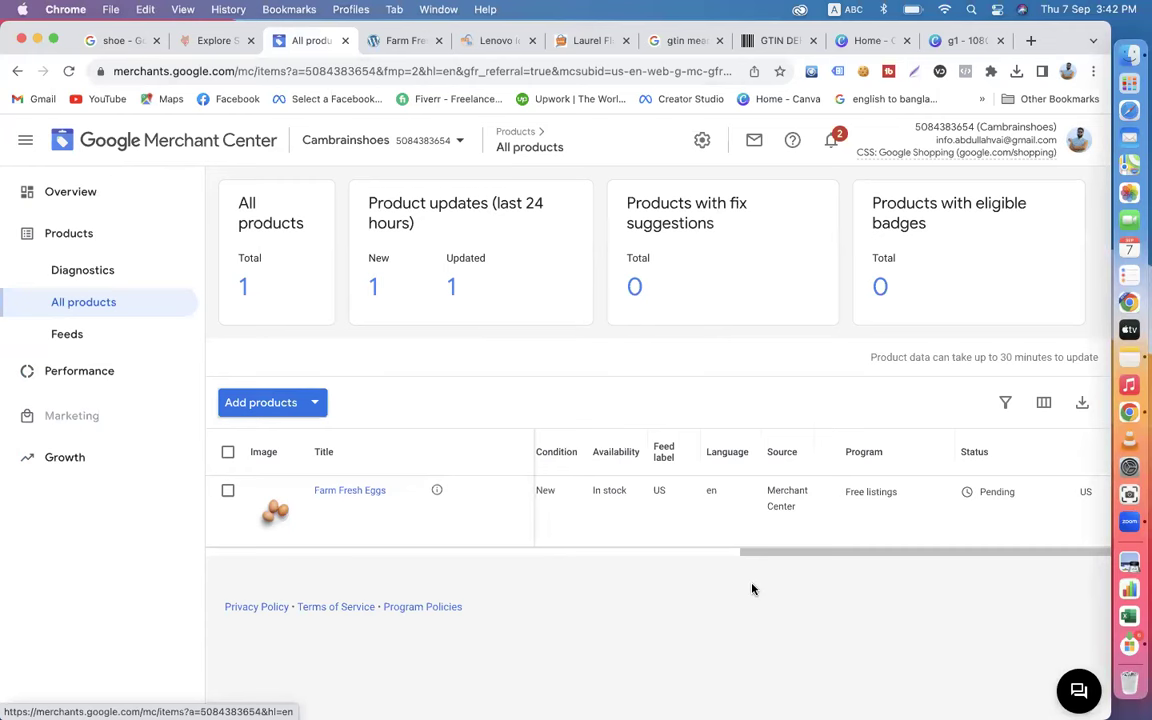
drag(762, 558, 342, 571)
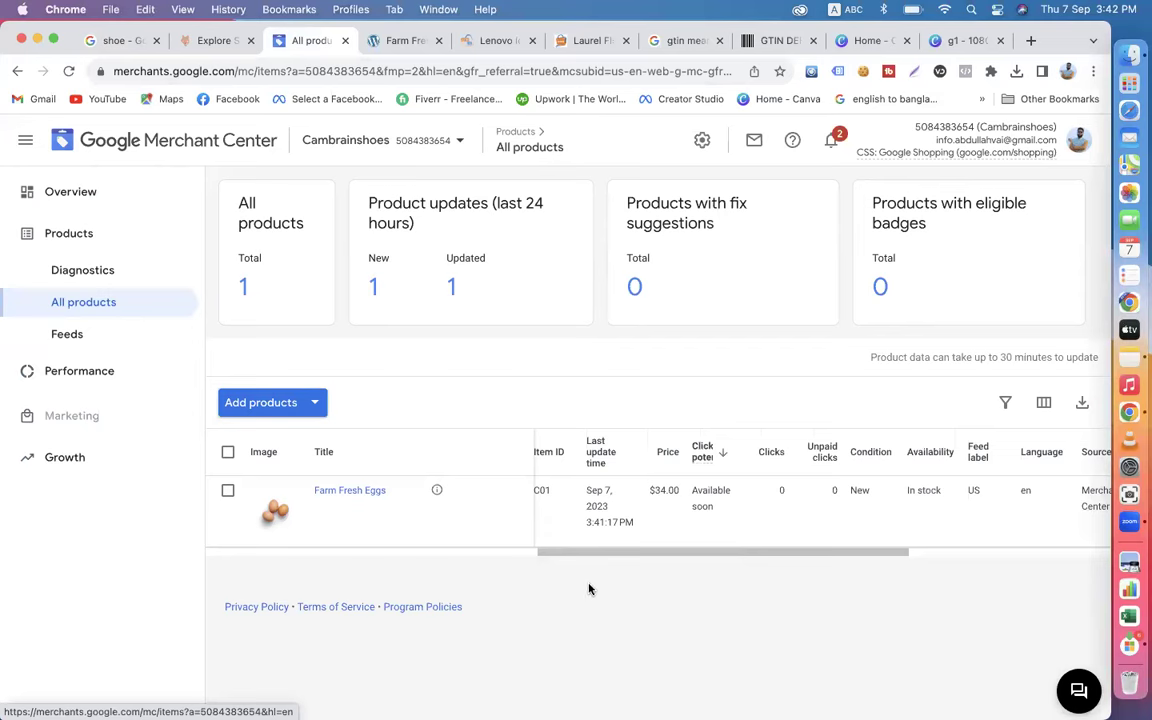
drag(545, 553, 648, 629)
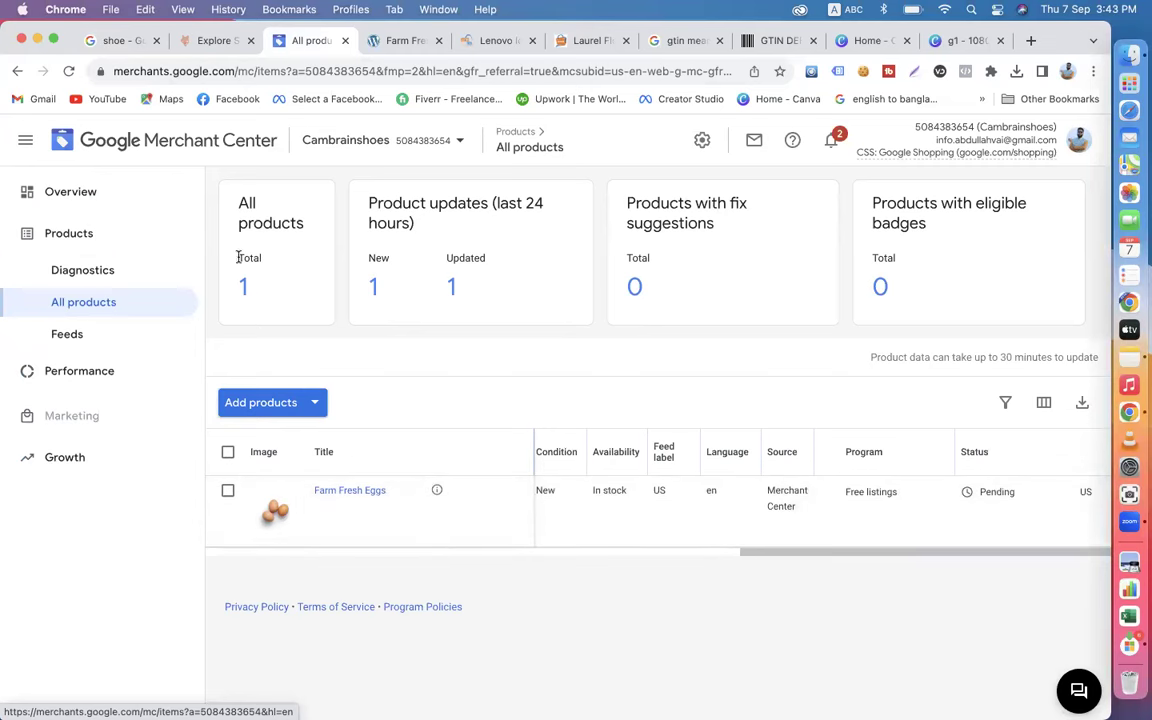
Open the Merchant Center Feeds page, and open the Google Sheets home in a separate page through a search for "goog sheet".
click(66, 345)
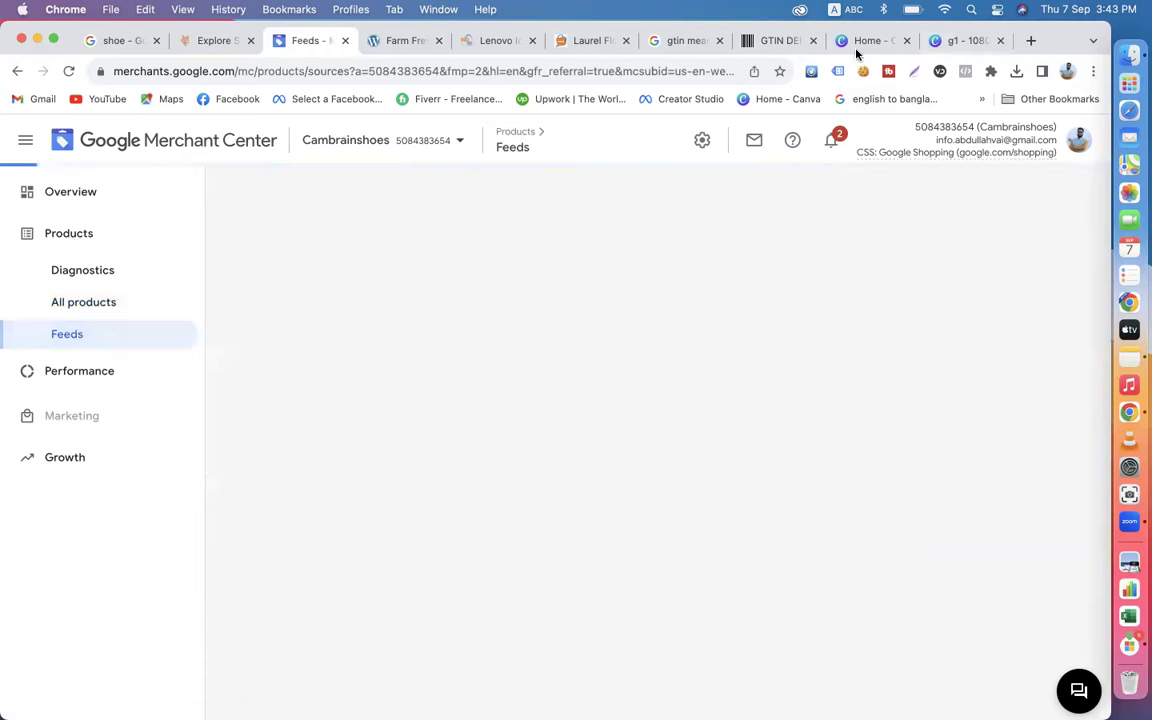
click(1030, 41)
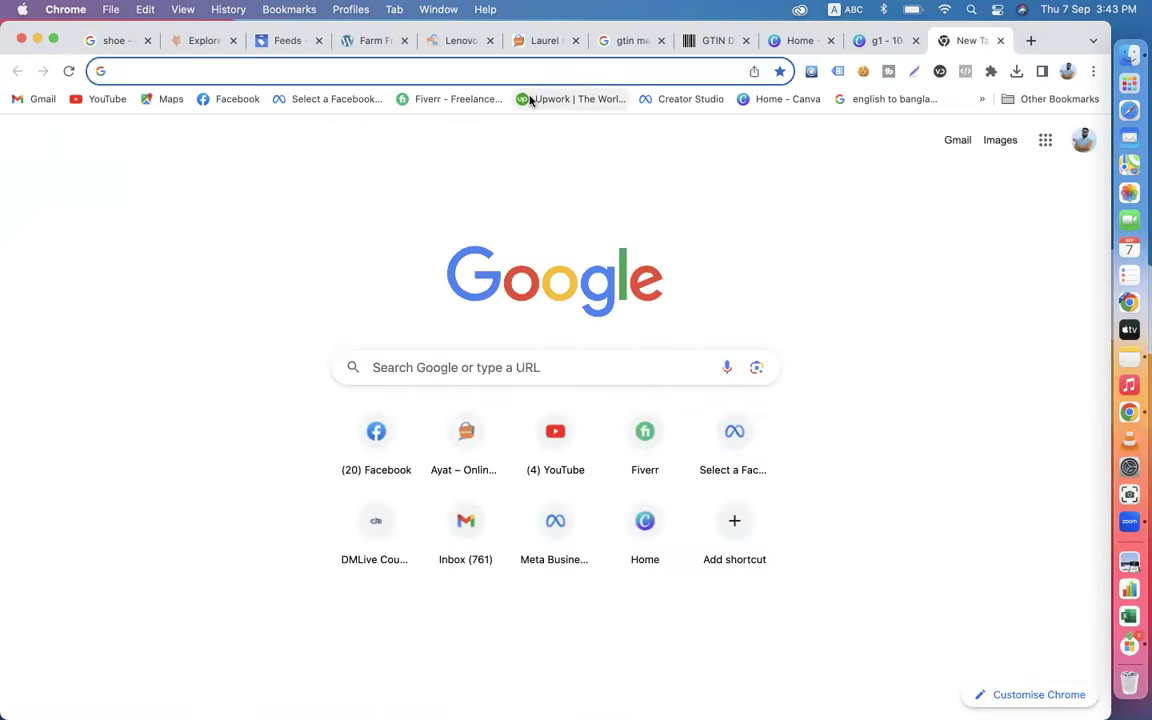
text(goog)
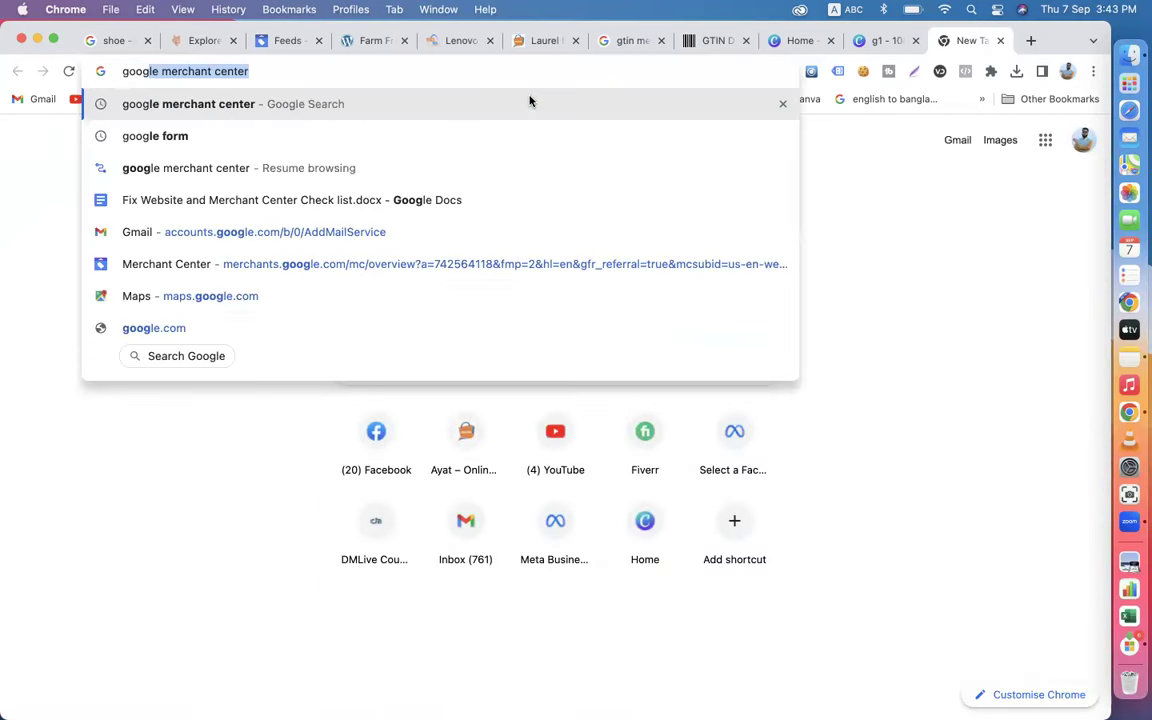
text( sheet&rlz=1C5CHFA_enBD988BD988&oq=goog+sheet&gs_lcrp=EgZjaHJvbWUyBggA)
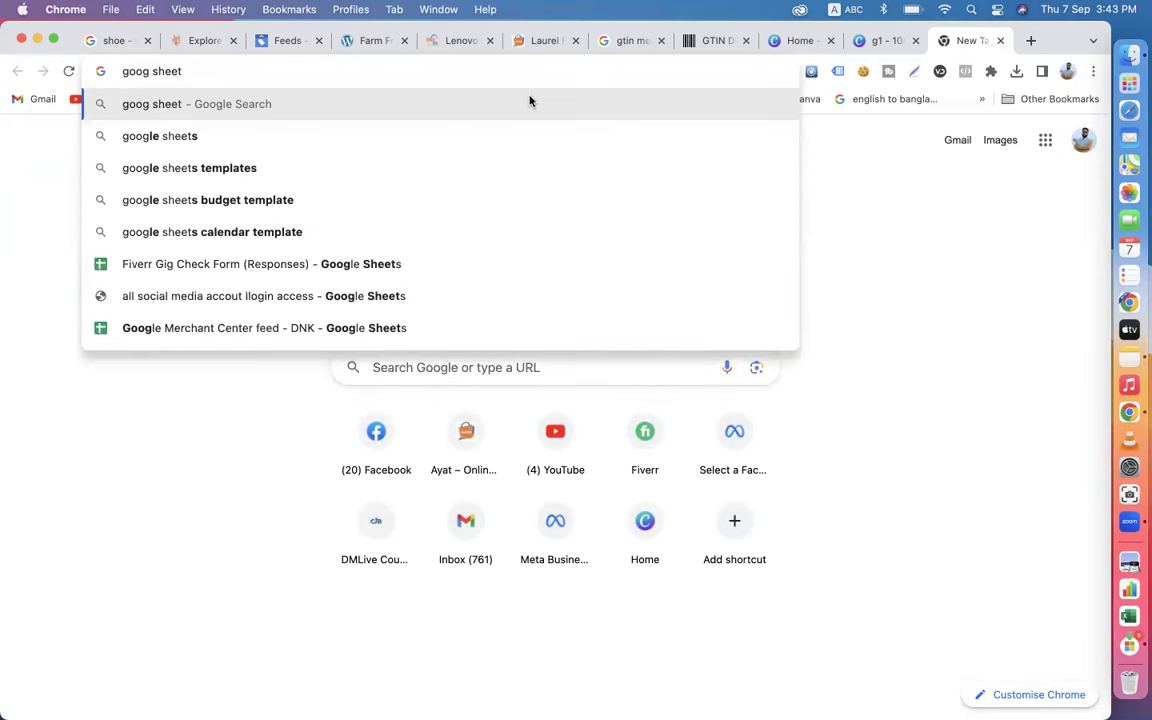
click(213, 93)
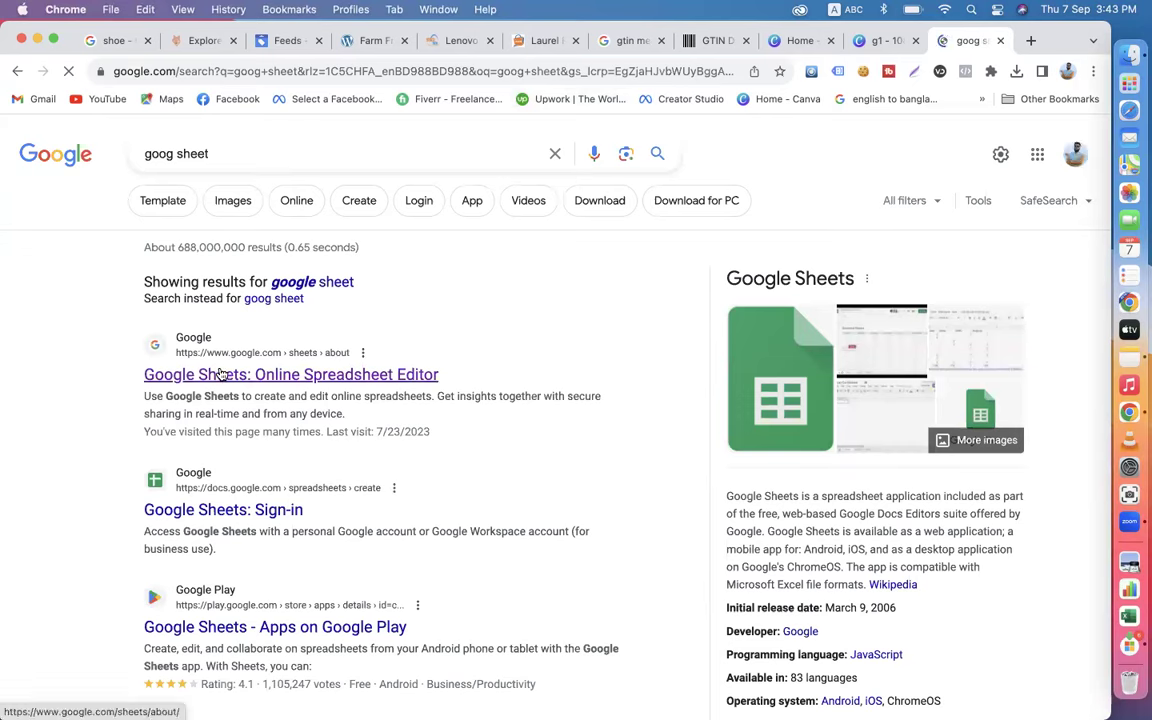
click(220, 374)
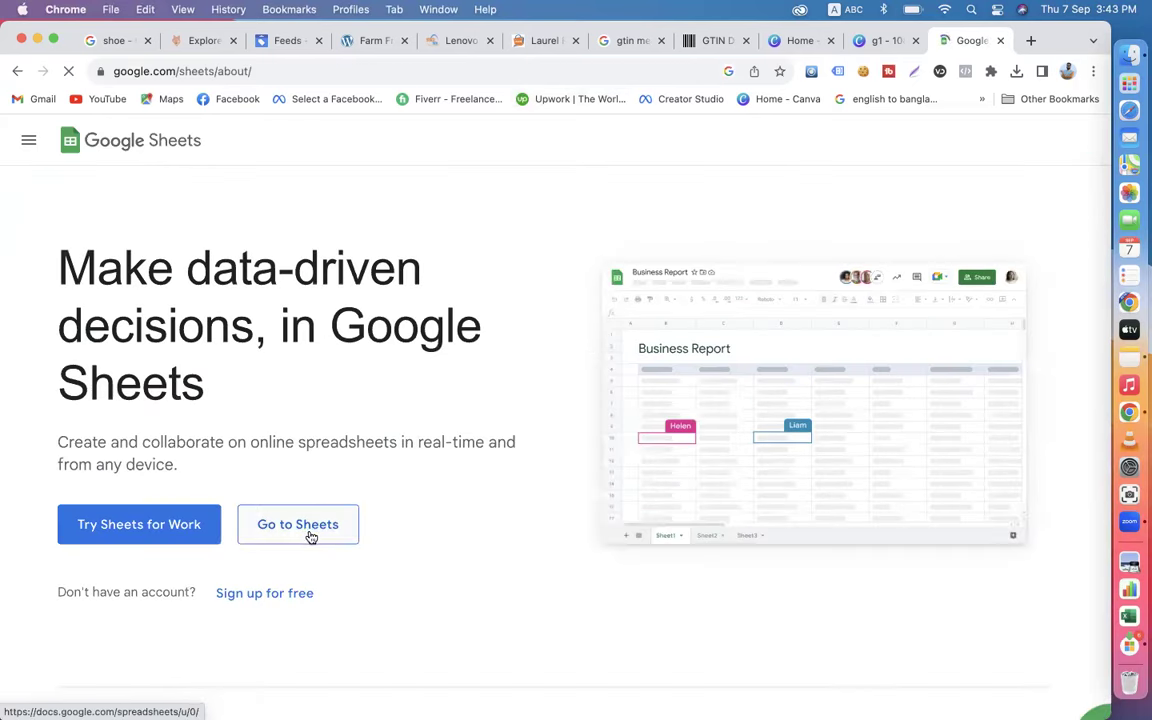
click(311, 537)
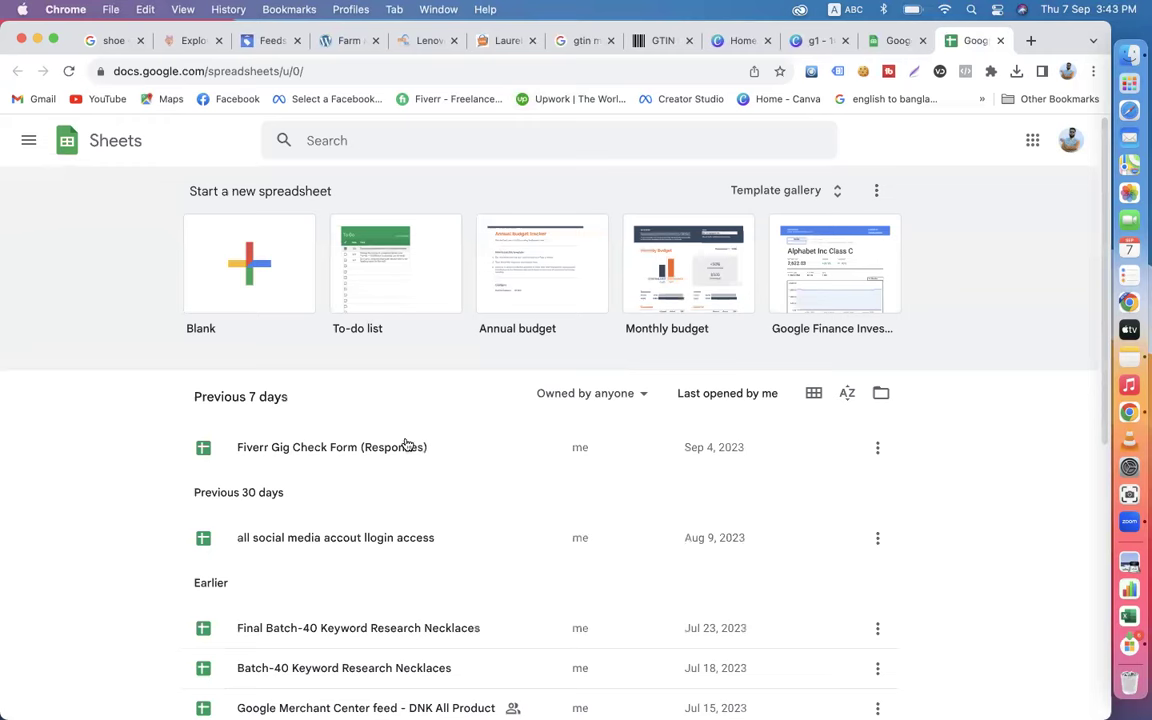
Close the two Canva pages and open the Fresh Organic Honey product from the store's Juice category.
click(766, 41)
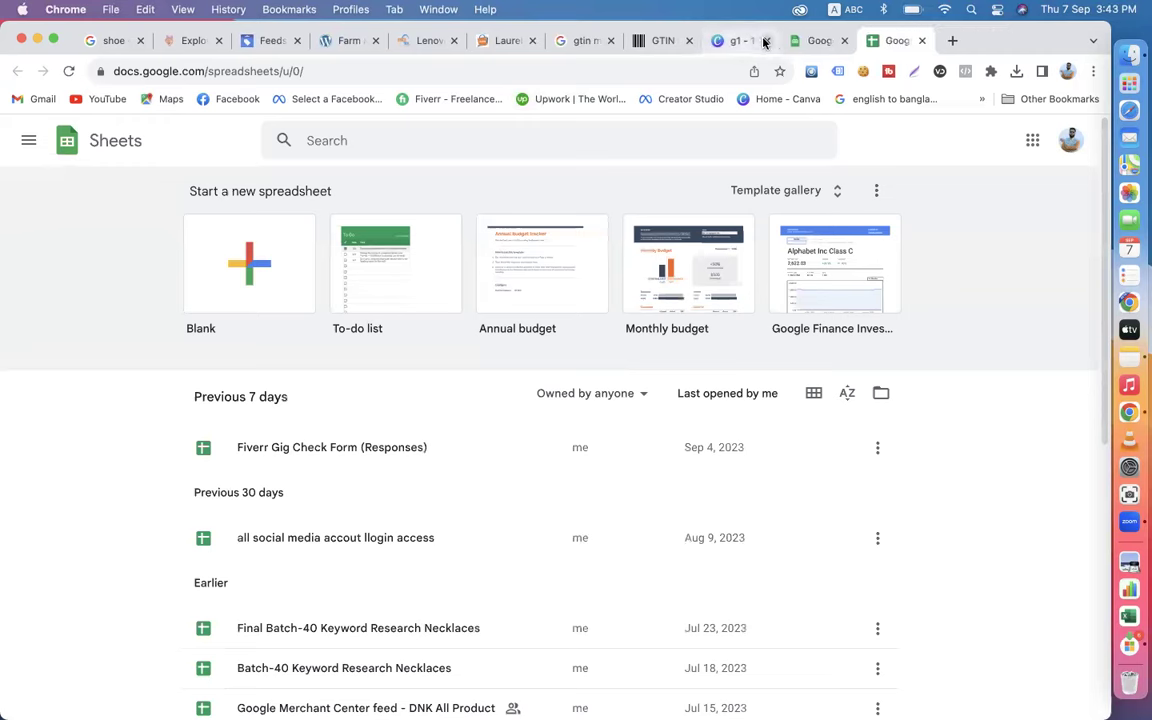
click(766, 41)
click(340, 41)
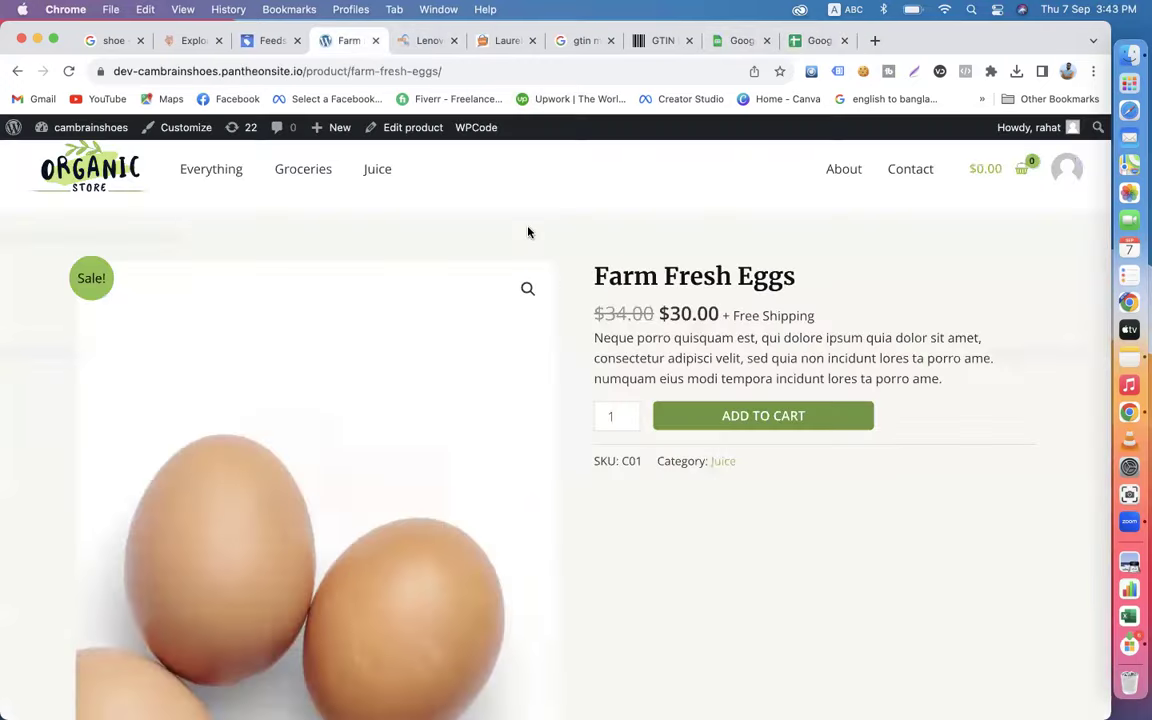
click(380, 176)
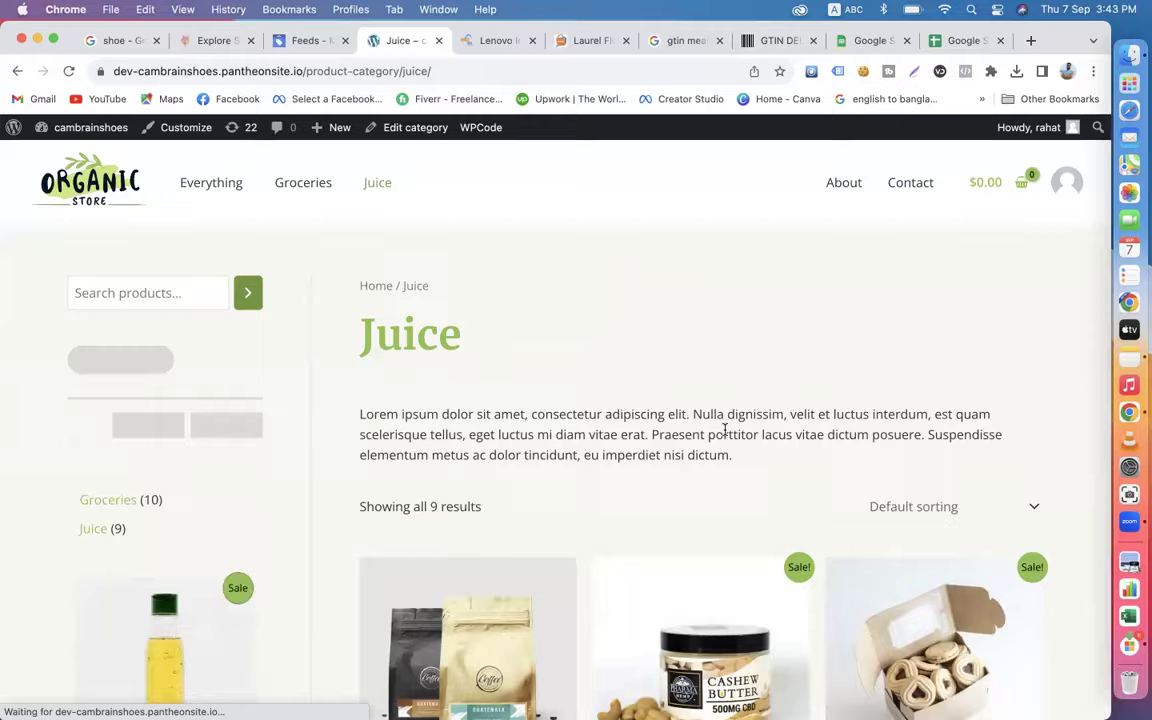
scroll(727, 437, down, 5)
scroll(727, 437, down, 5)
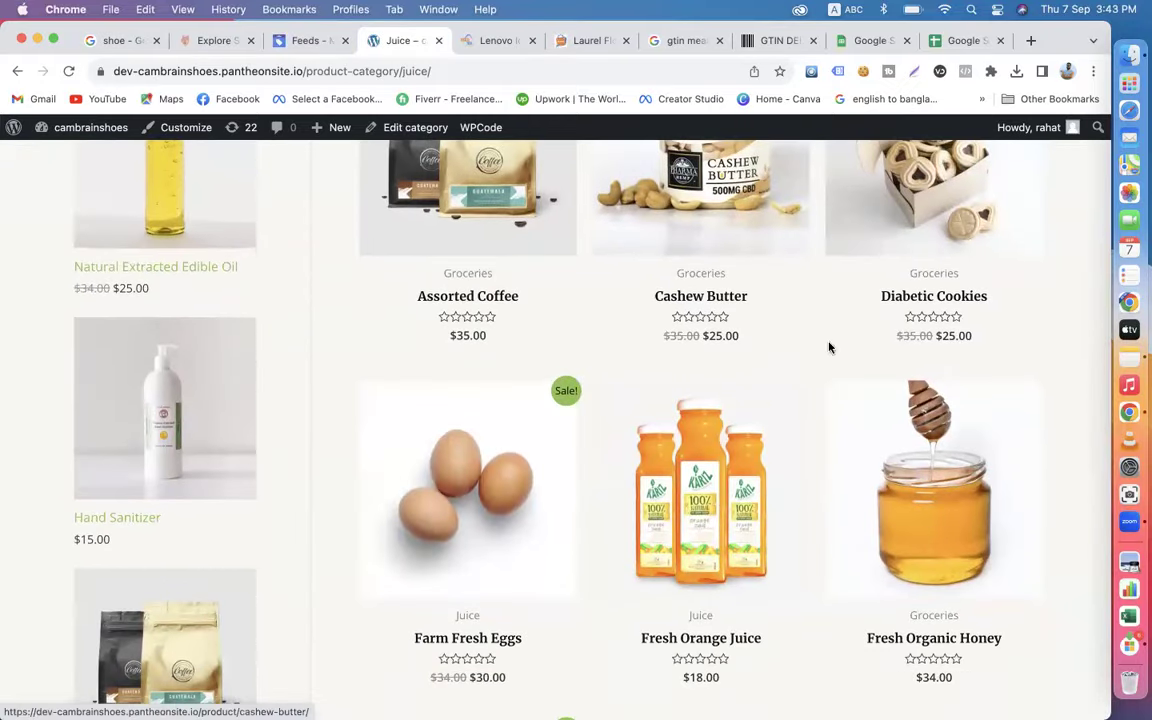
scroll(829, 350, down, 3)
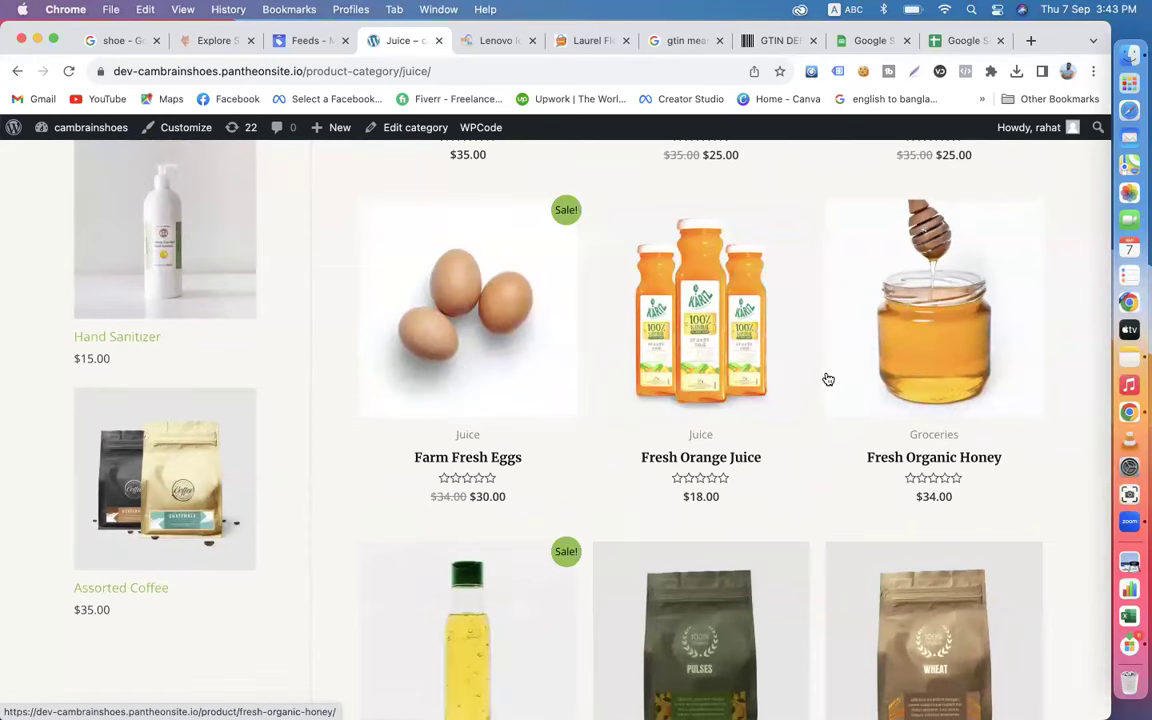
click(928, 462)
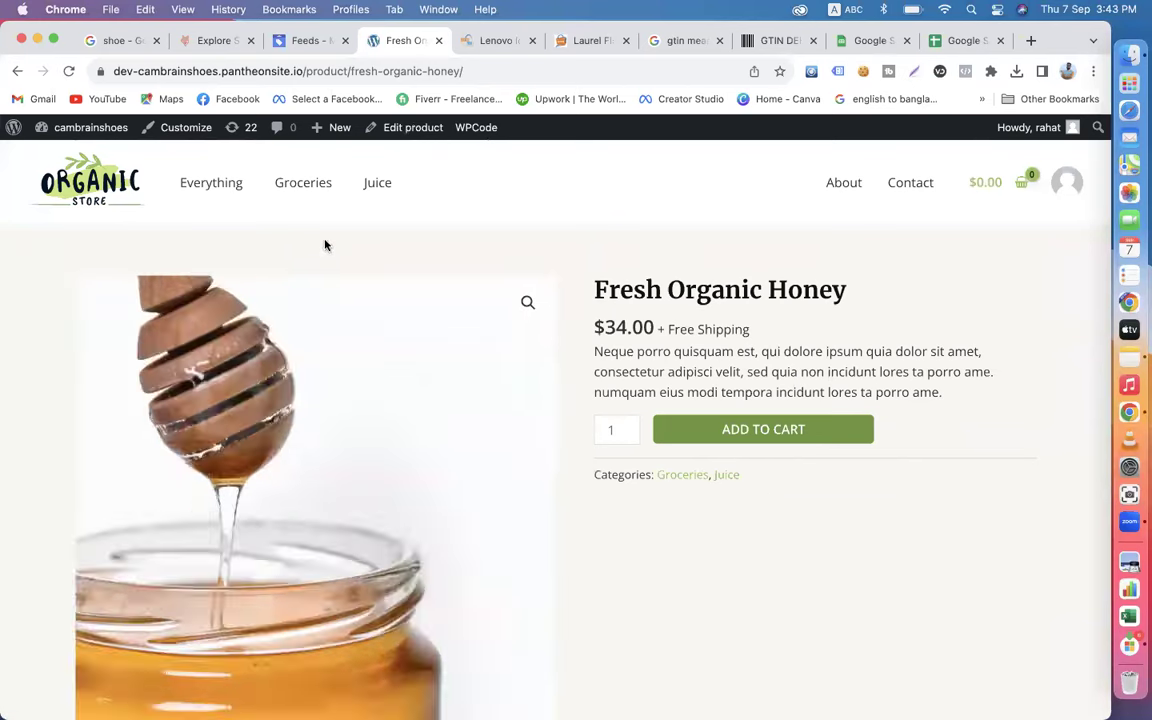
Go to the store's WordPress dashboard and open the list of all products.
mouse_move(76, 128)
click(76, 156)
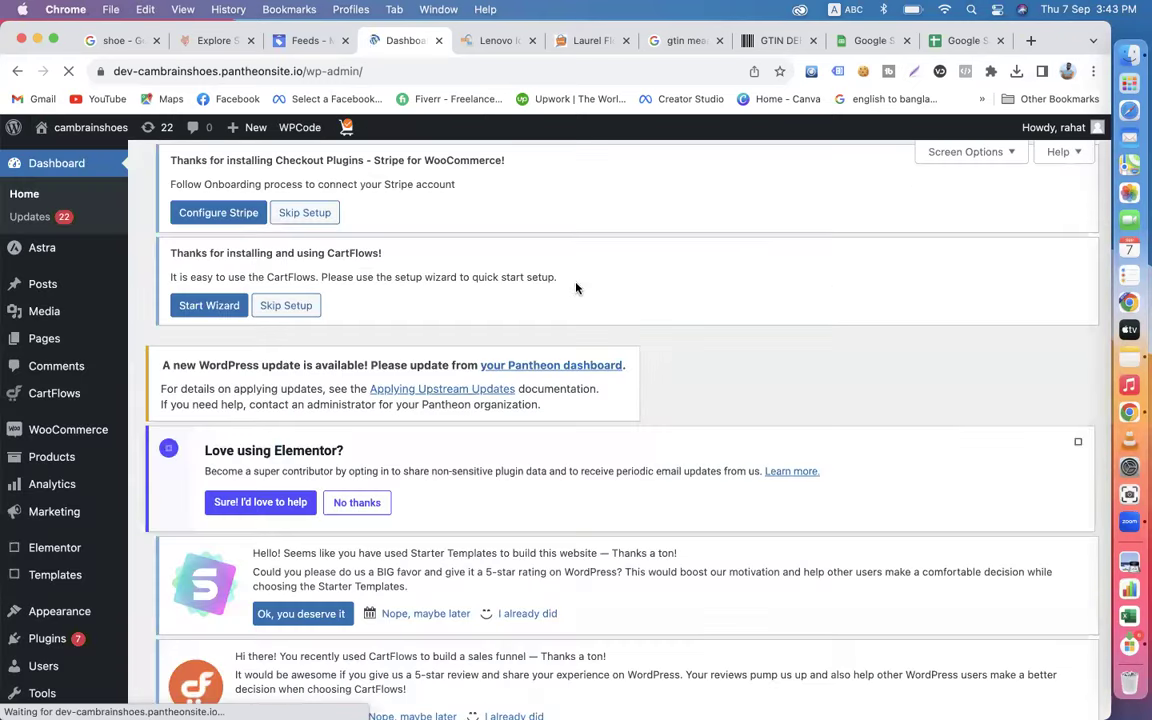
scroll(673, 437, down, 10)
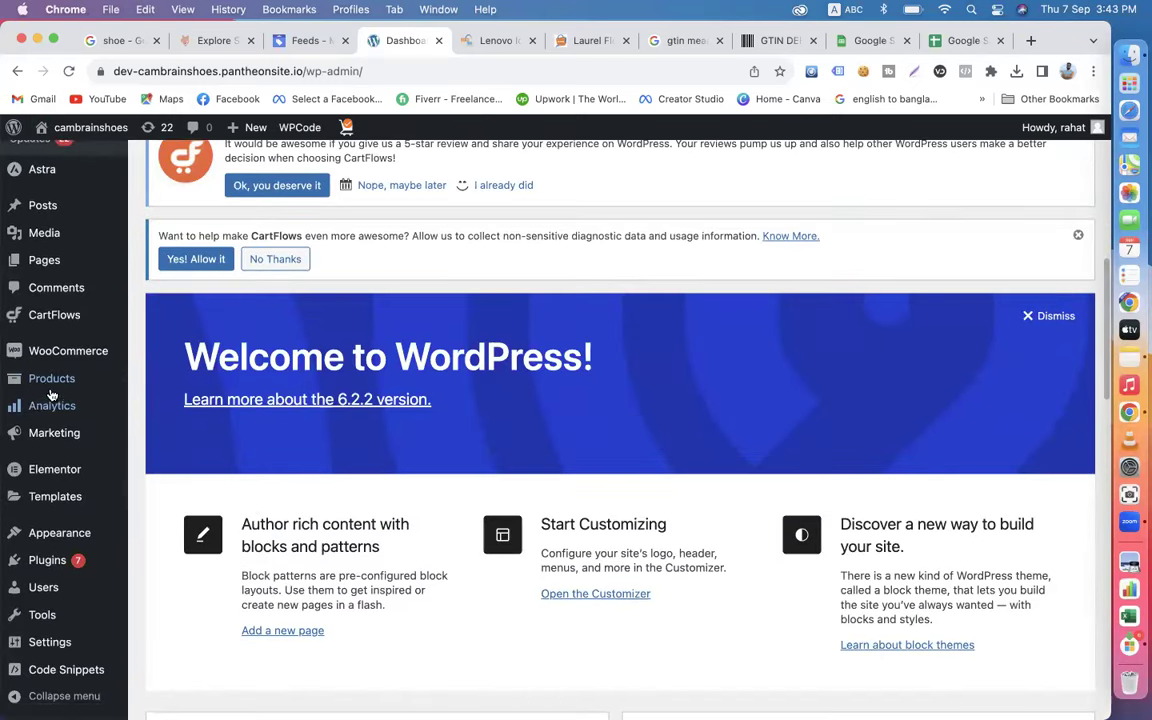
mouse_move(50, 381)
click(160, 382)
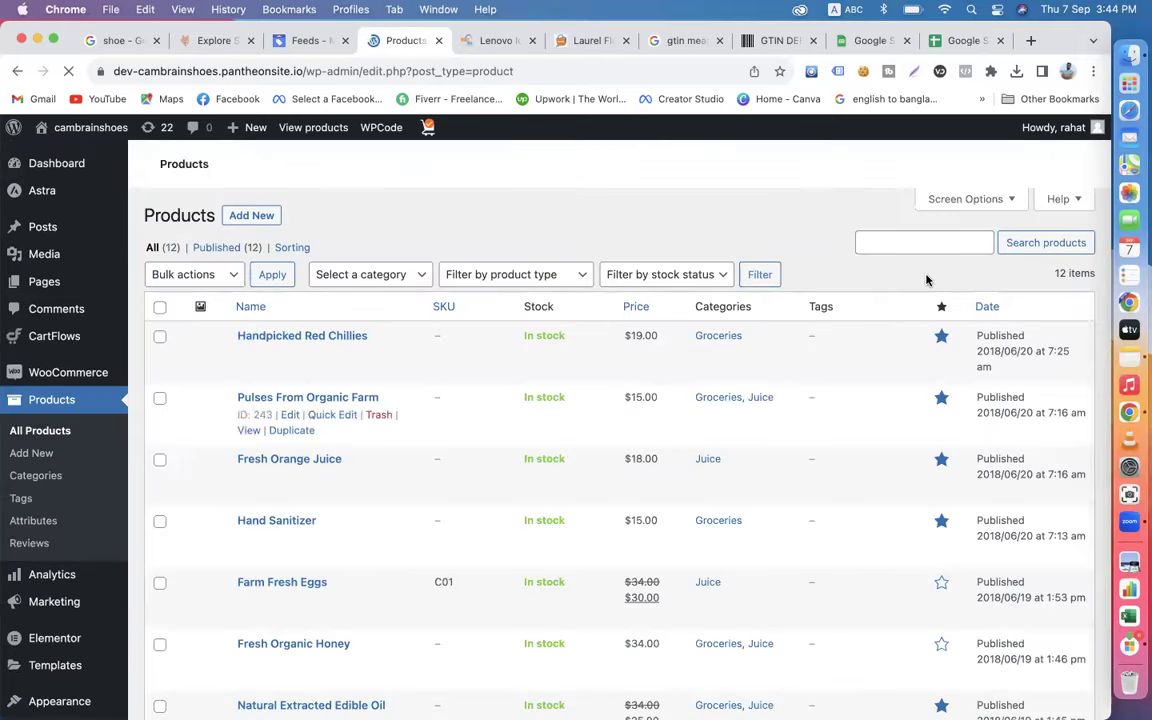
Search the products for "fresh organic" and open Fresh Organic Honey for editing.
scroll(885, 390, down, 5)
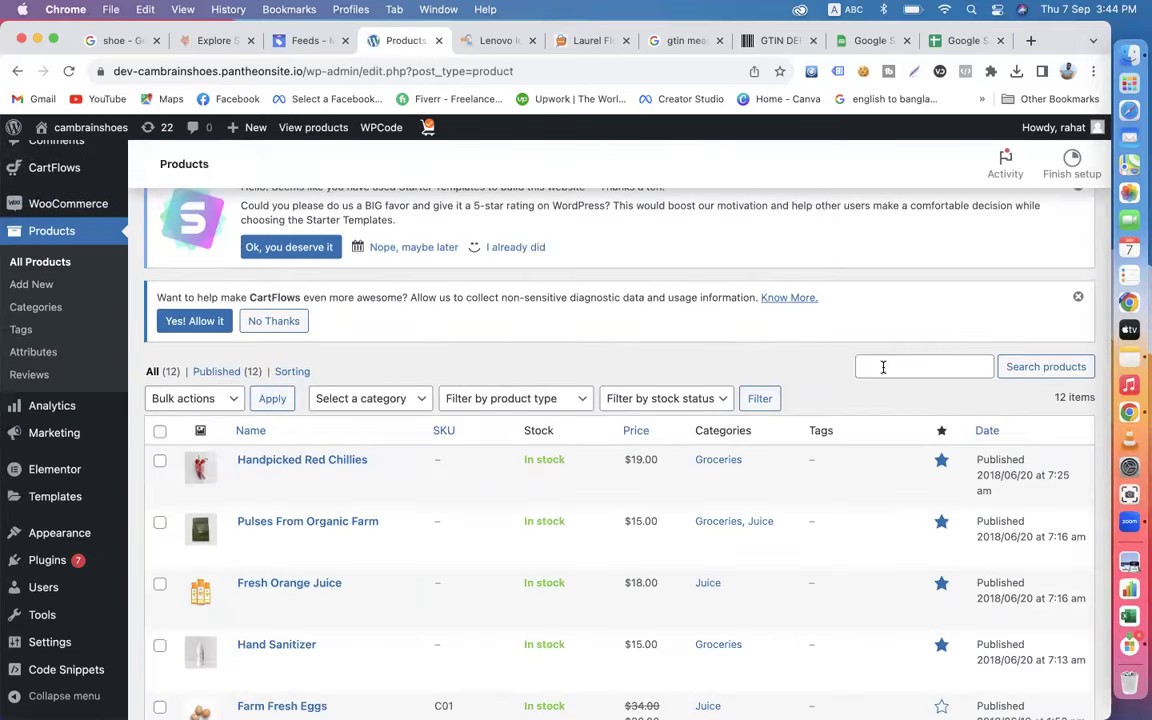
click(882, 366)
text(fresh organic)
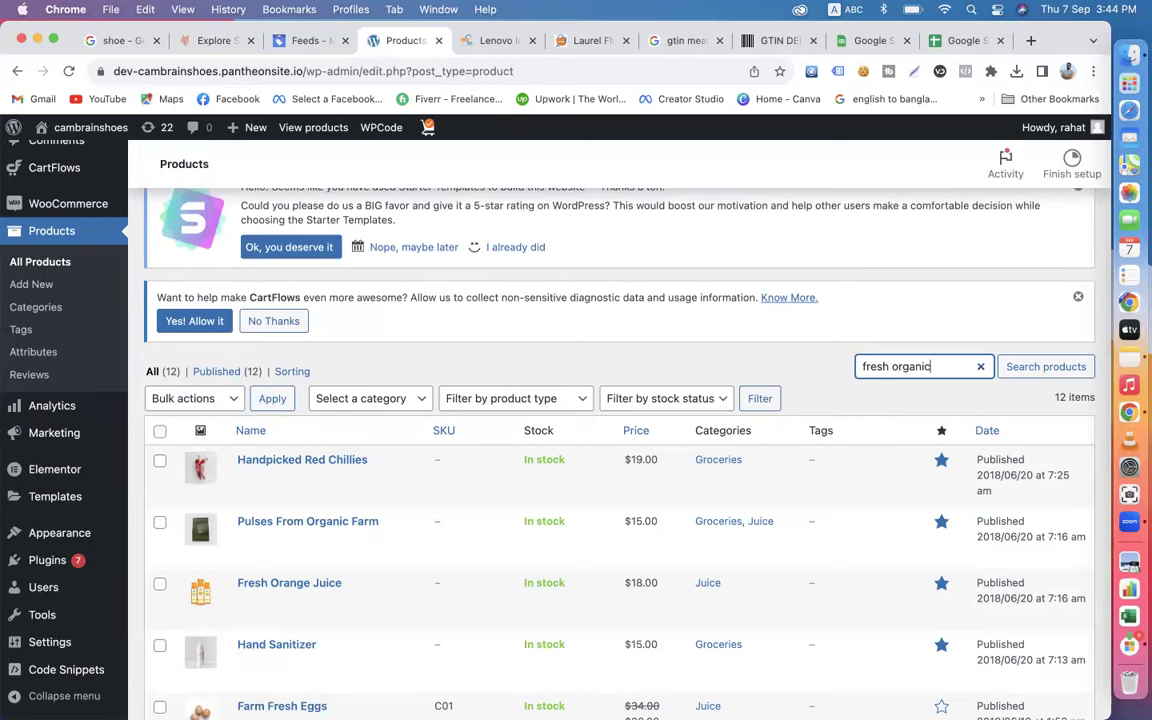
click(1020, 371)
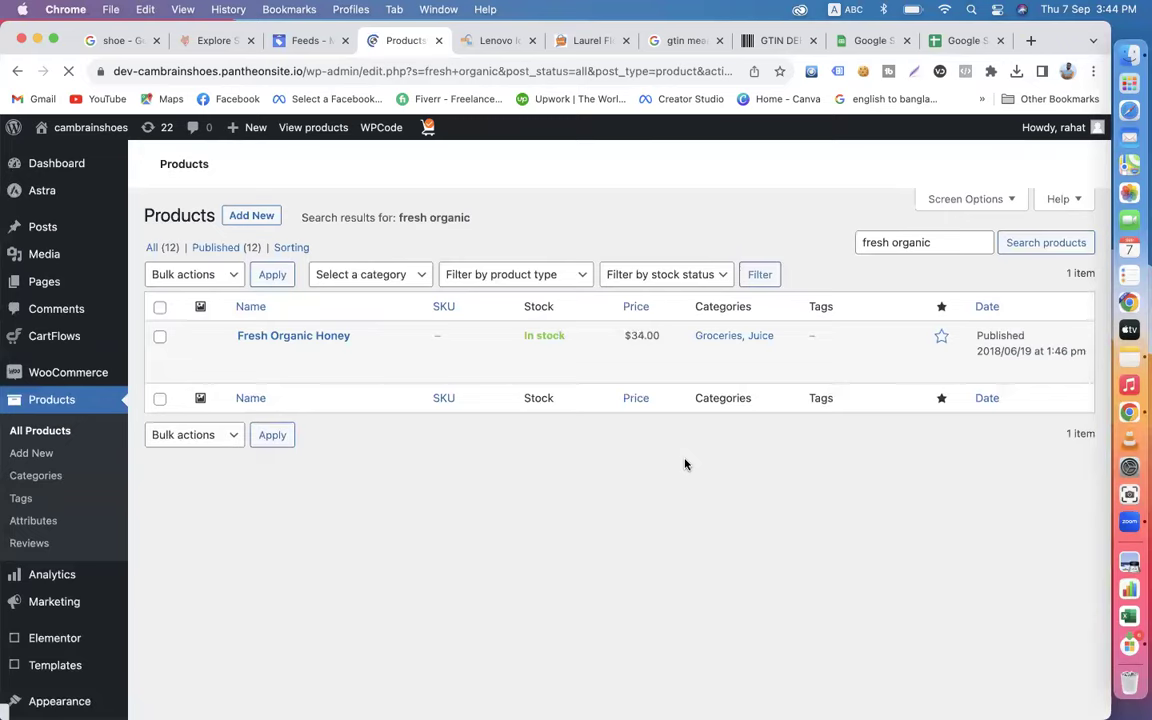
scroll(685, 463, down, 1)
scroll(257, 530, down, 2)
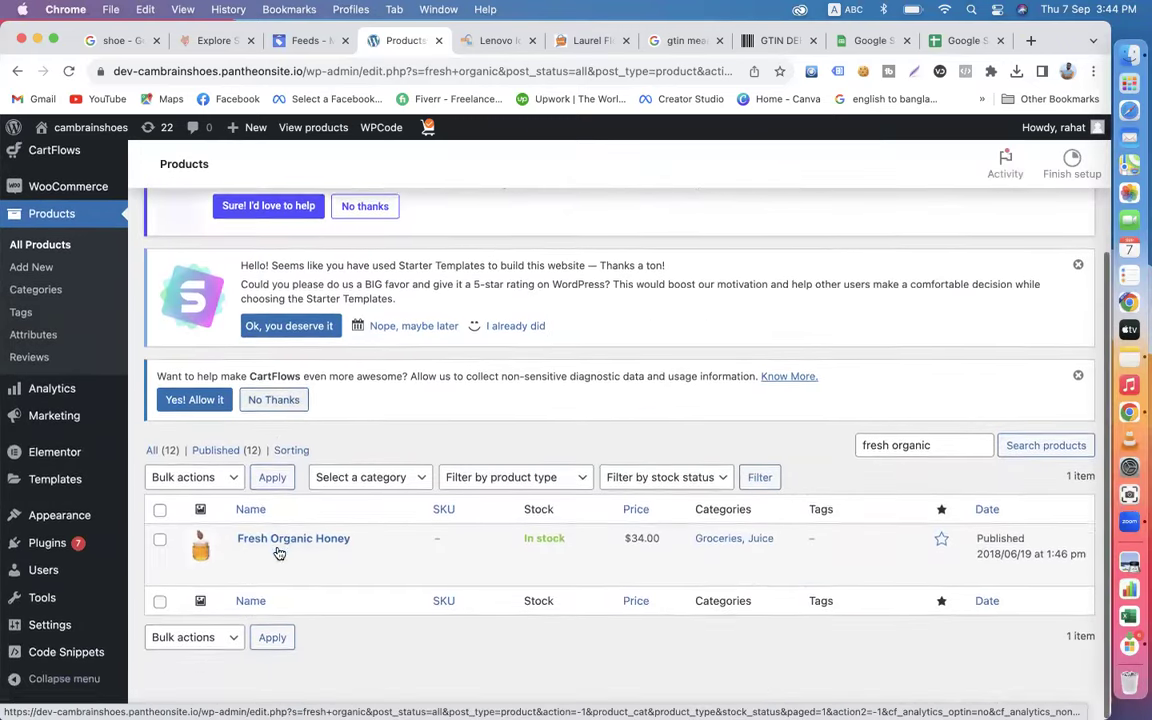
click(285, 567)
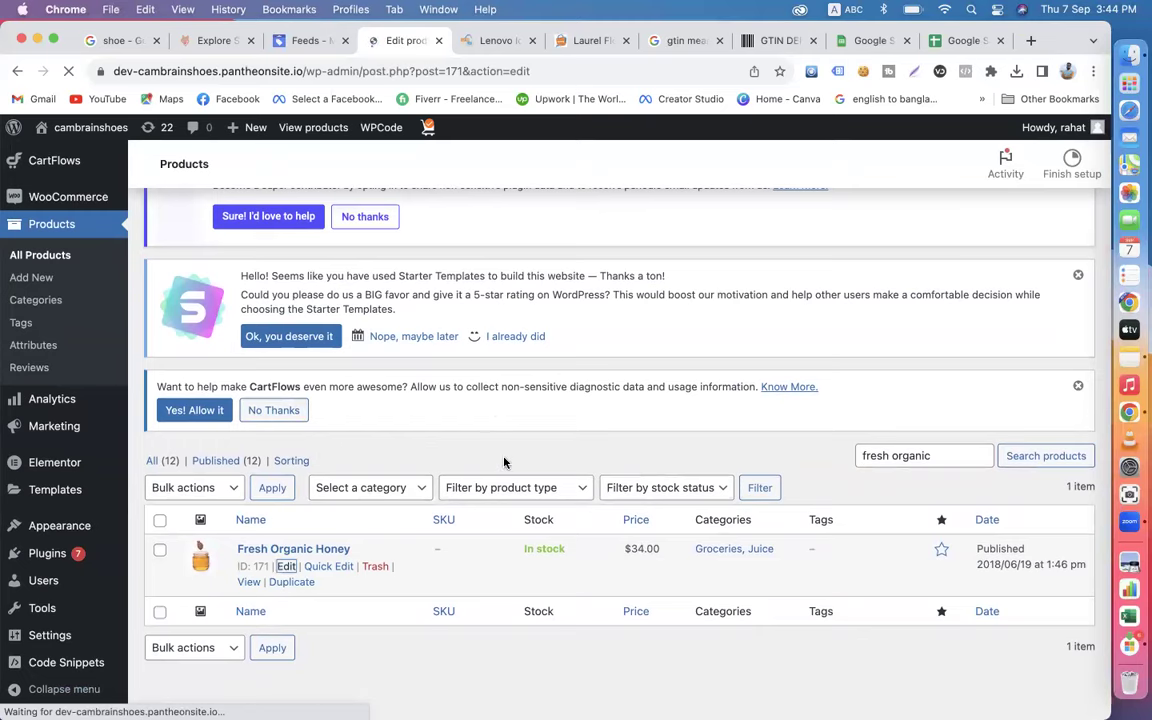
Set the SKU of Fresh Organic Honey to C02 in its inventory data.
scroll(504, 458, down, 5)
scroll(344, 507, up, 5)
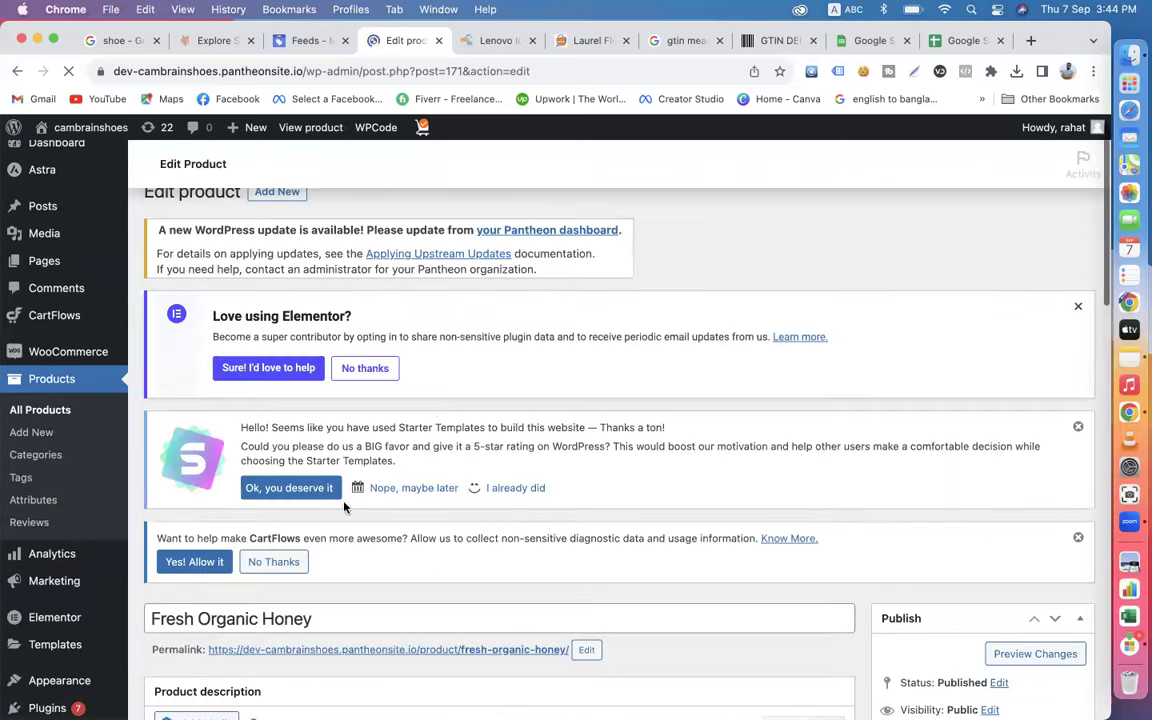
scroll(344, 507, down, 6)
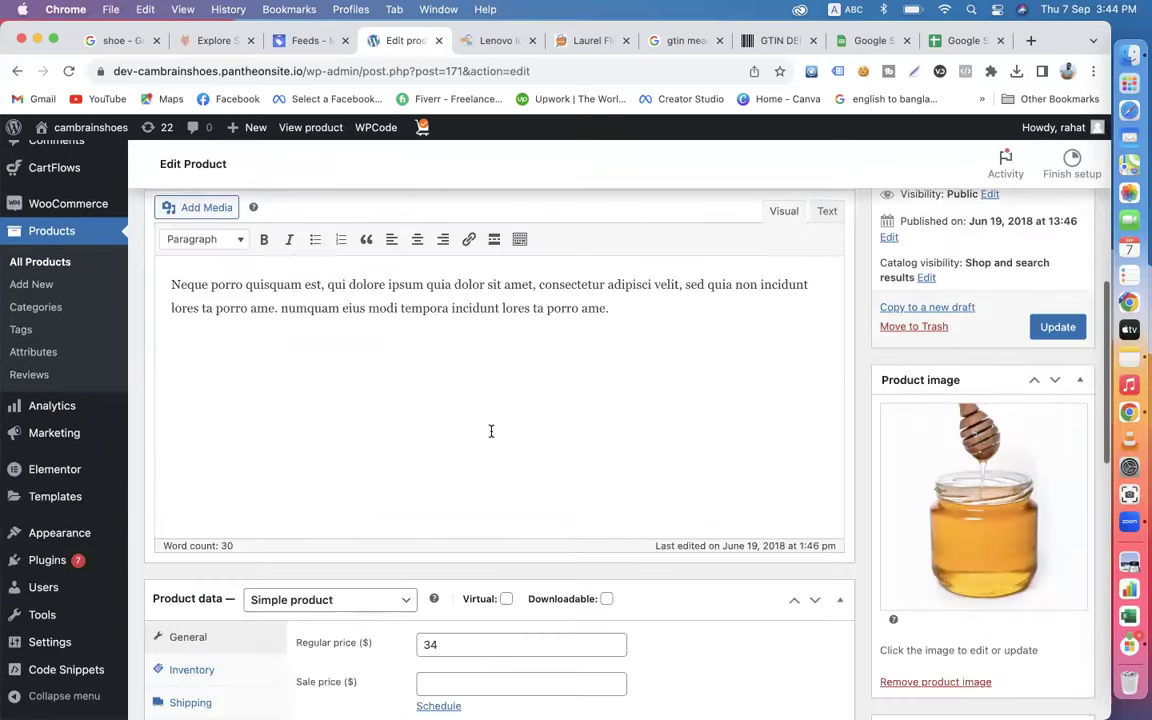
scroll(491, 431, down, 3)
click(216, 456)
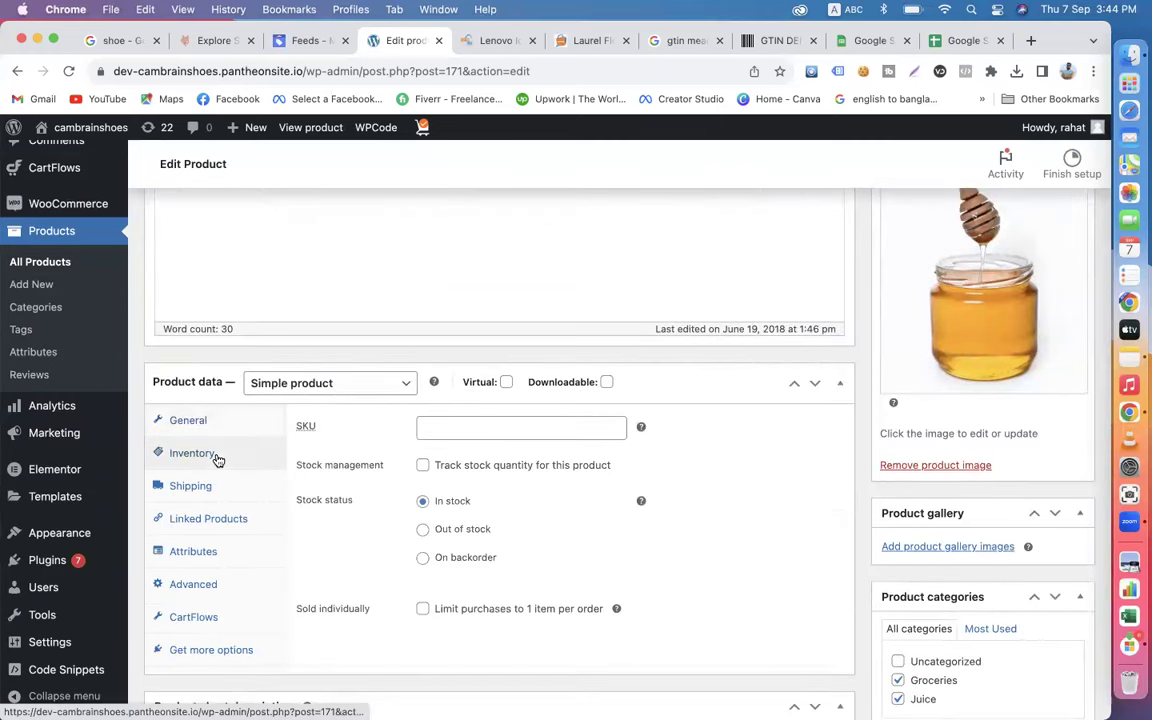
click(454, 427)
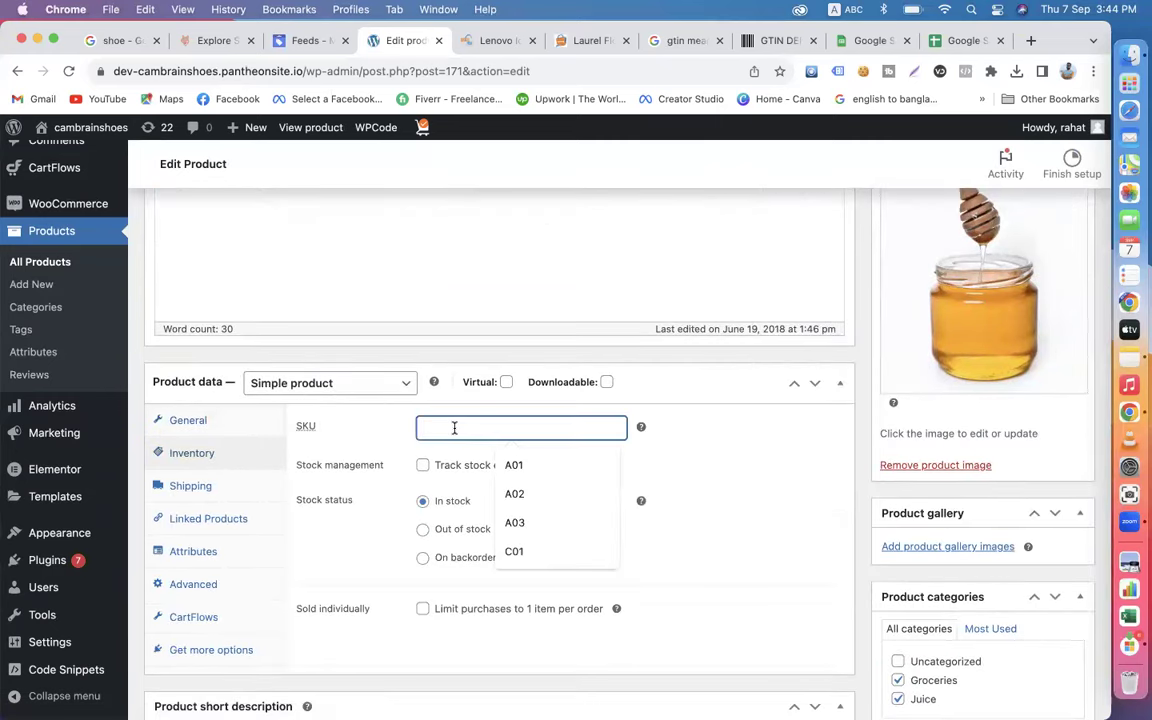
text(C02)
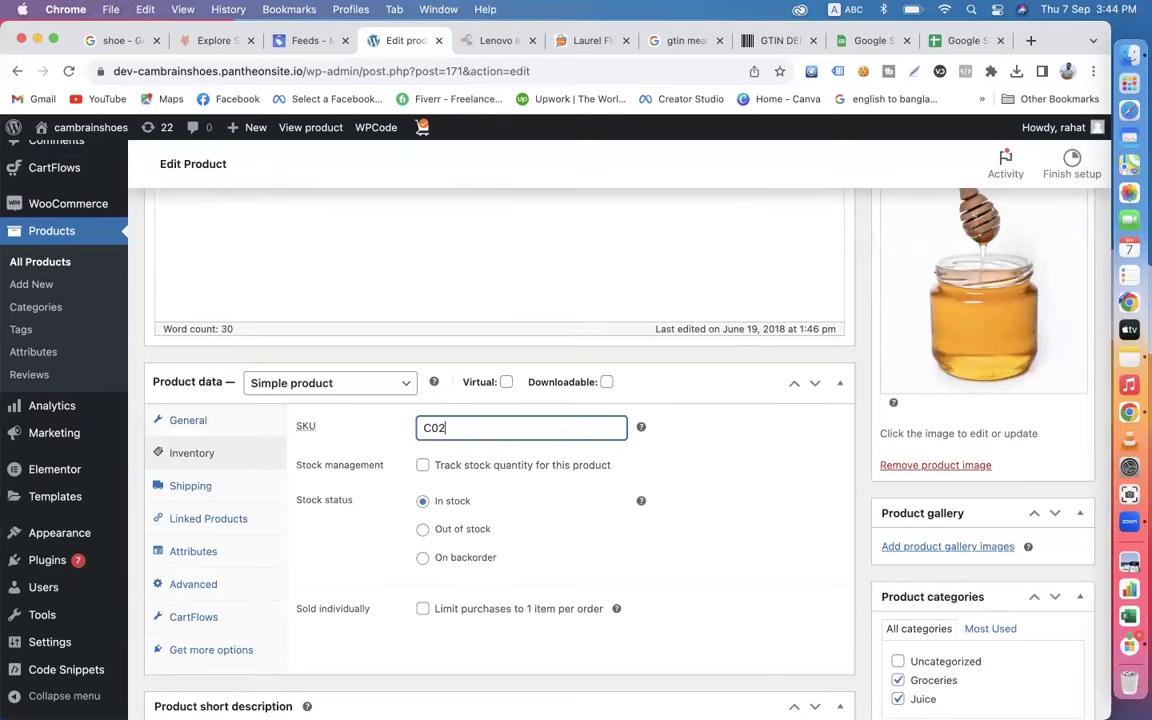
Review the product's settings and description, and update the published product with its new SKU.
scroll(711, 474, down, 5)
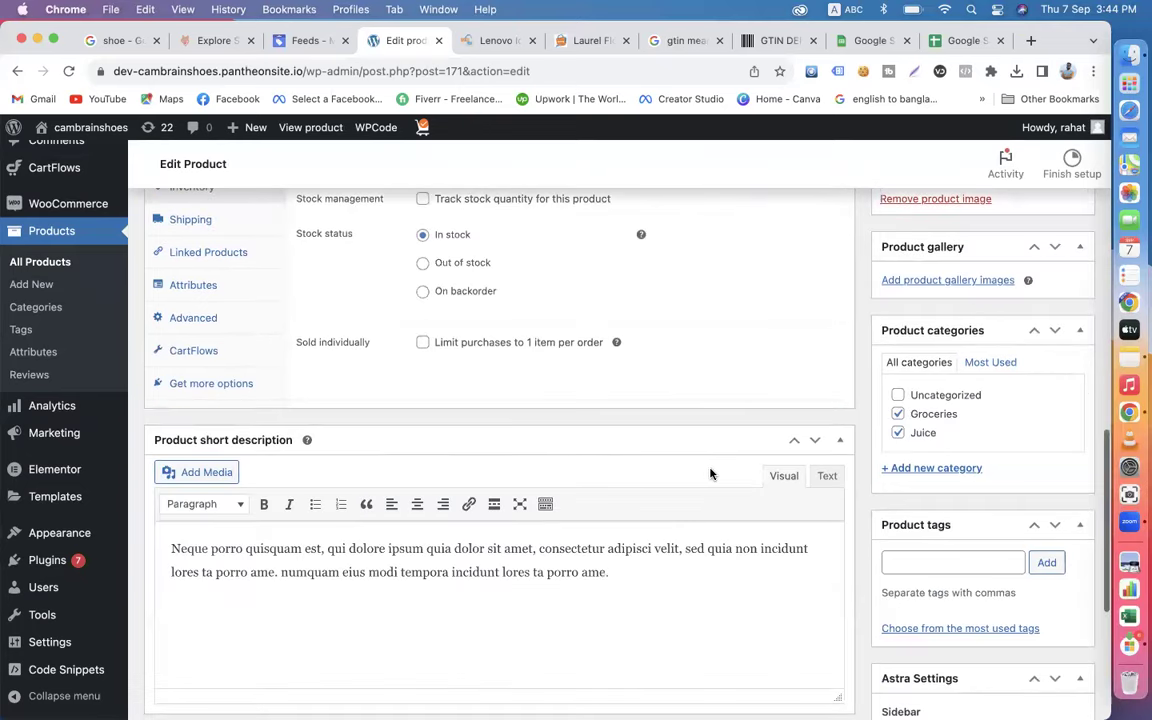
scroll(711, 474, up, 3)
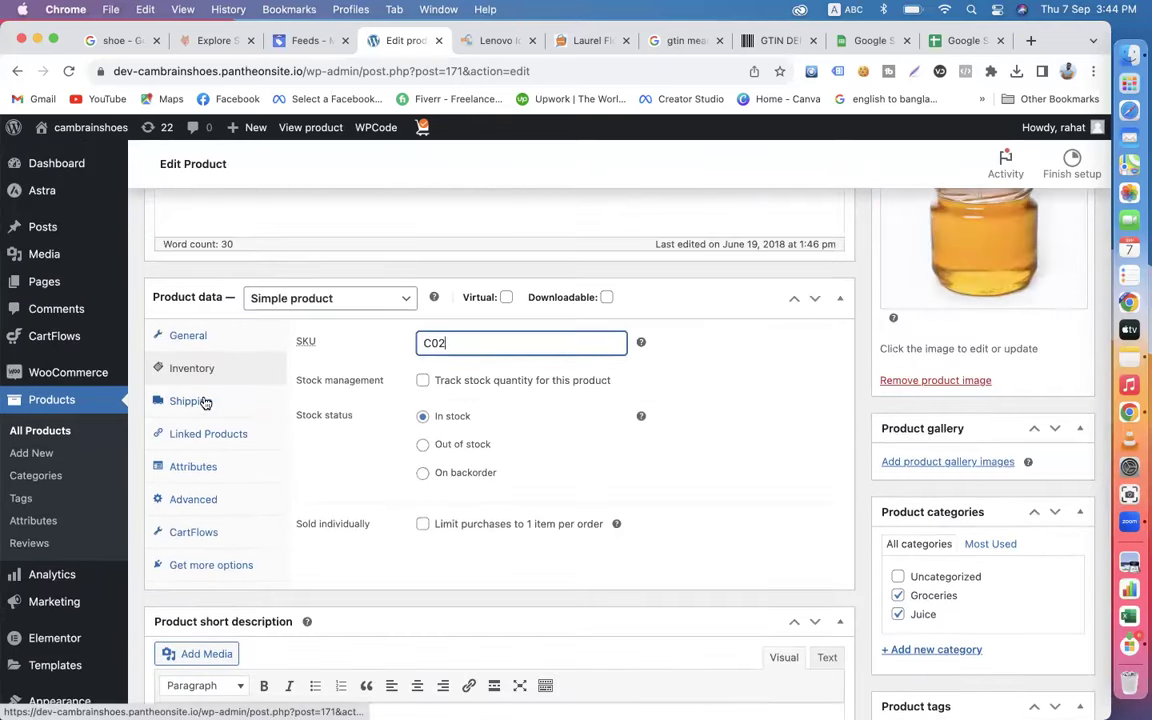
scroll(251, 457, up, 3)
scroll(306, 373, up, 8)
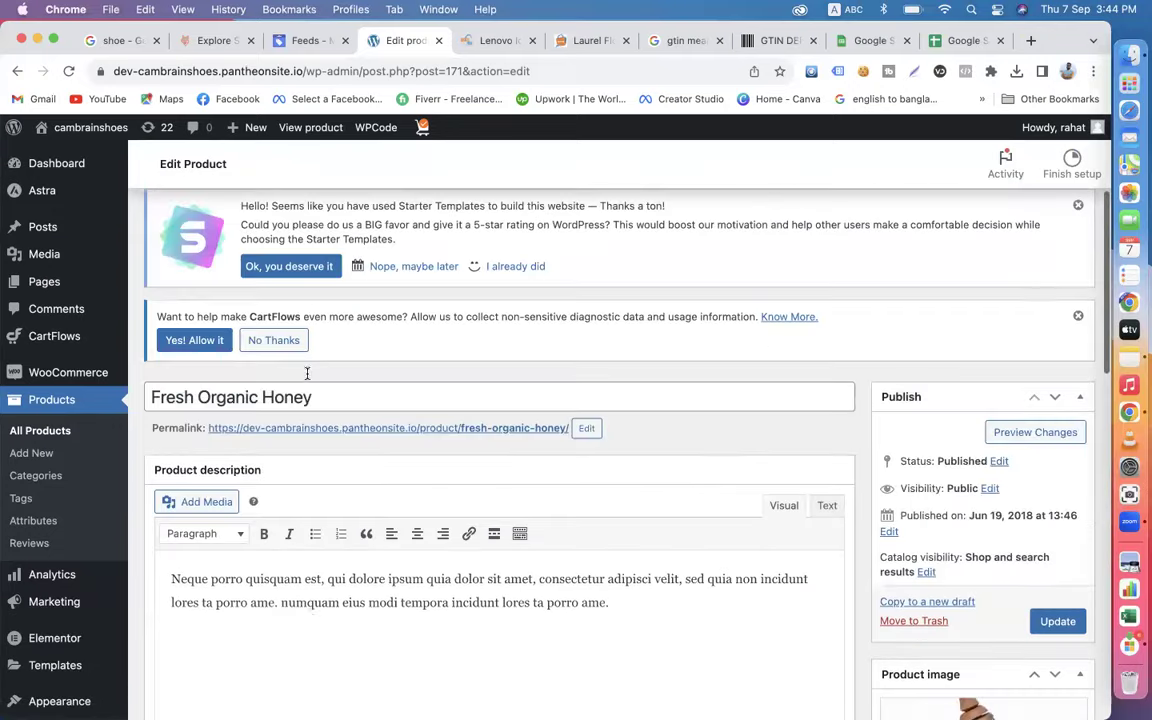
scroll(817, 391, down, 8)
scroll(1036, 319, up, 2)
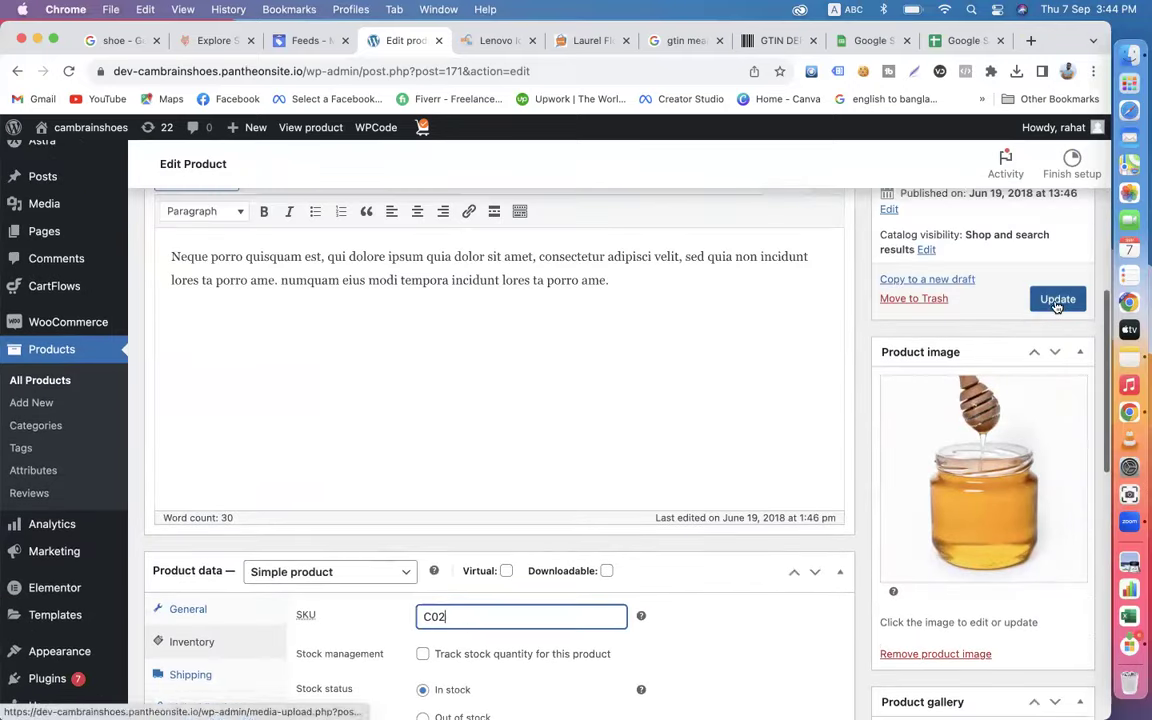
click(1052, 298)
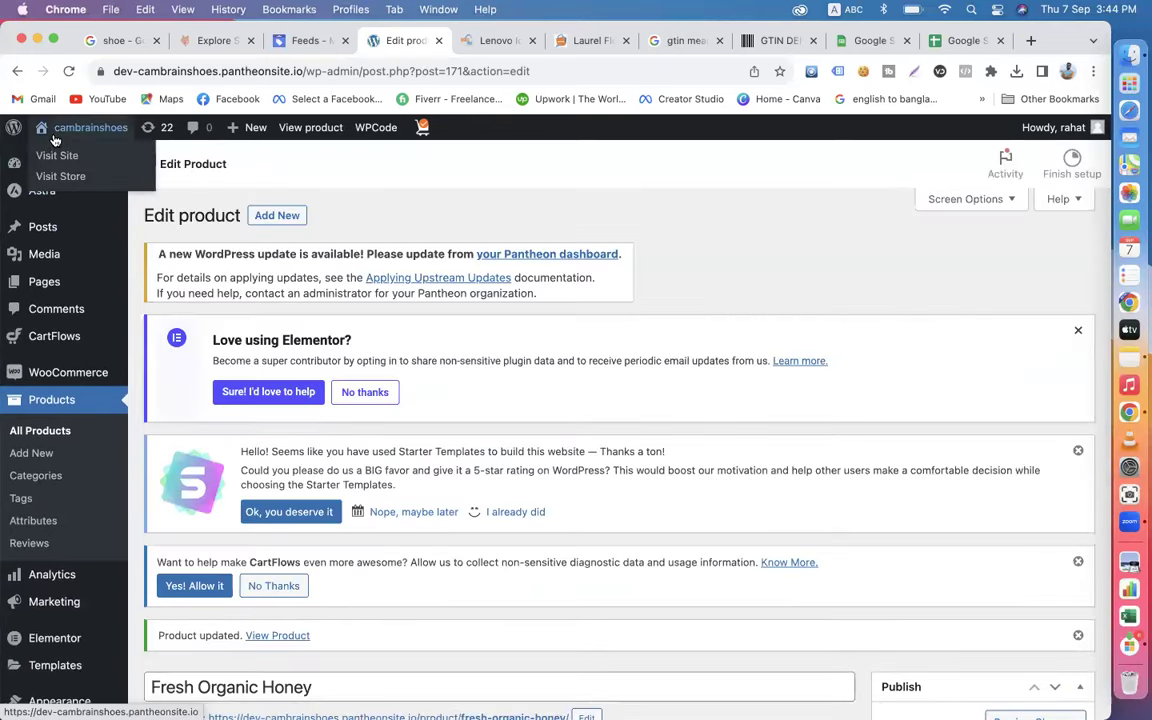
Add the line "Brand: CAM" below the existing product description and update the product.
right_click(63, 156)
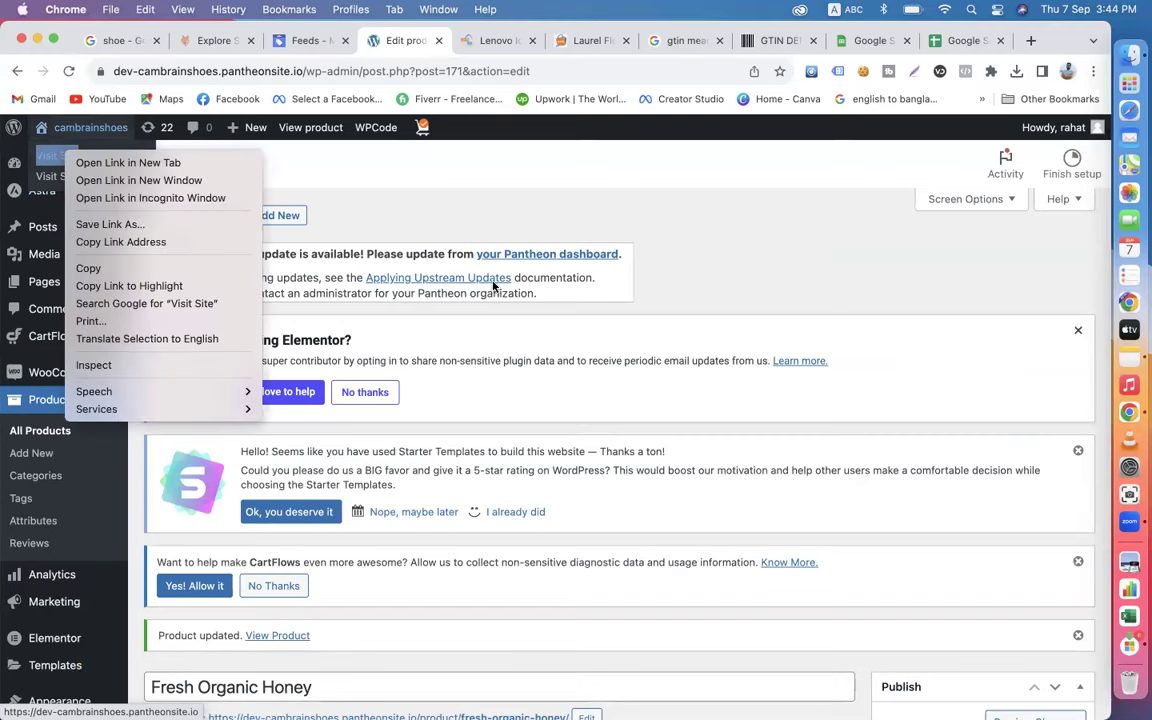
click(491, 408)
scroll(496, 434, down, 6)
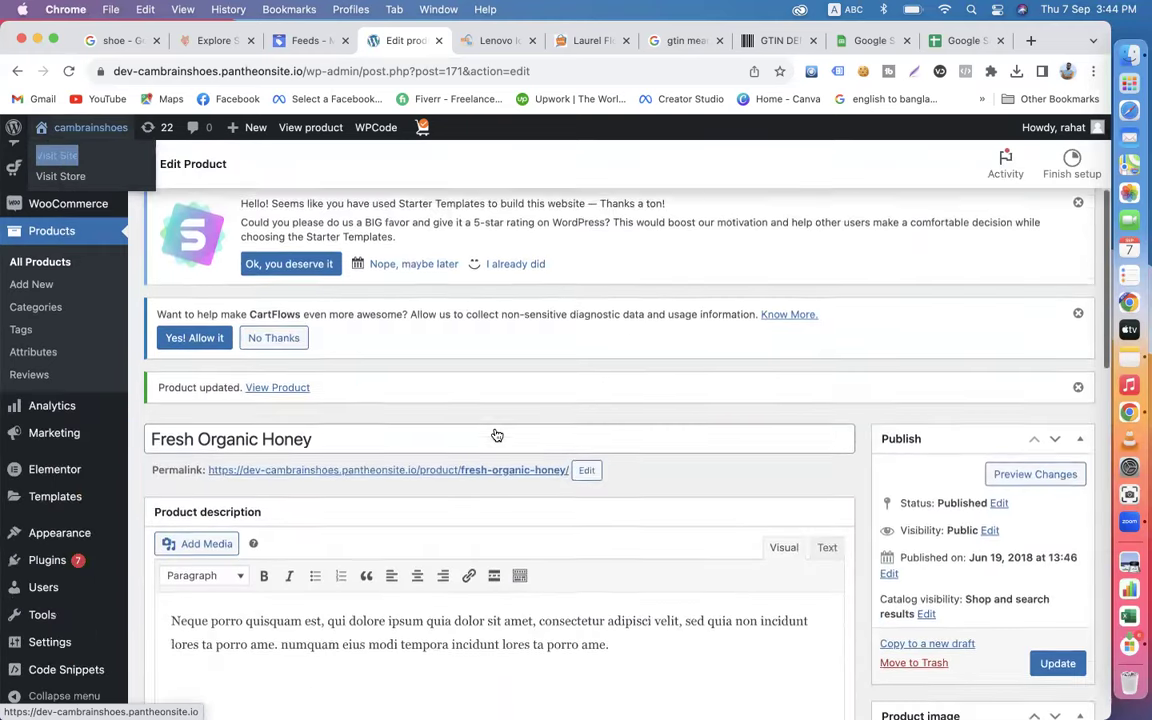
click(617, 326)
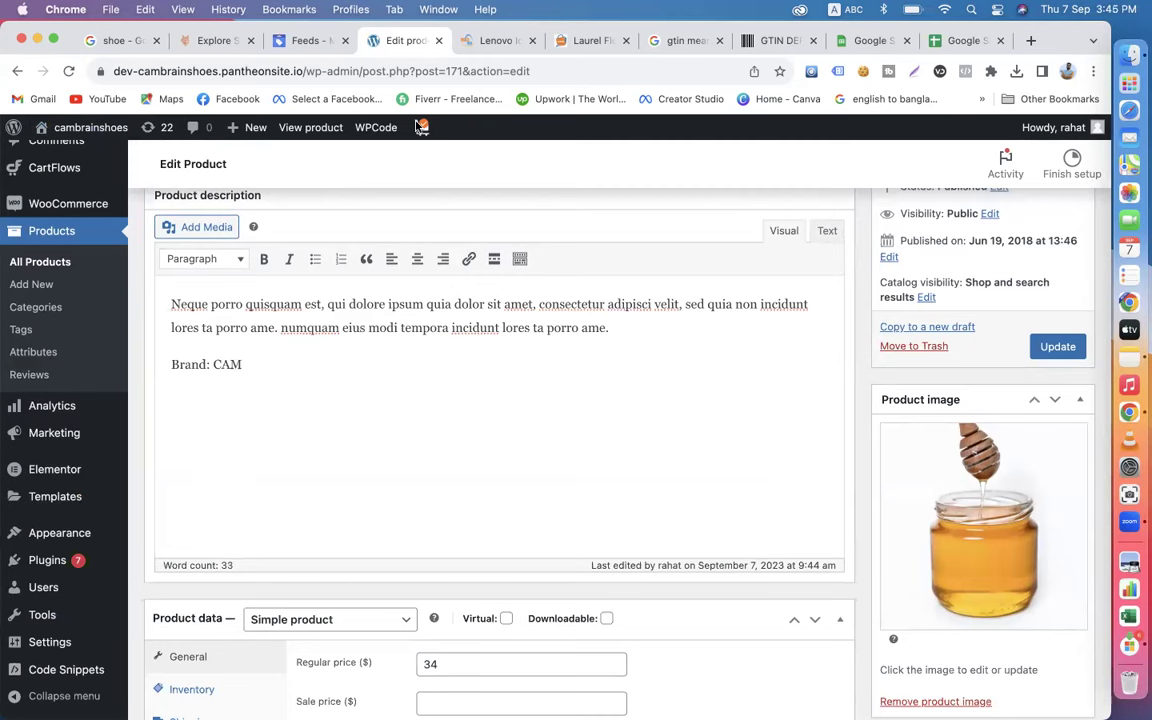
click(1046, 350)
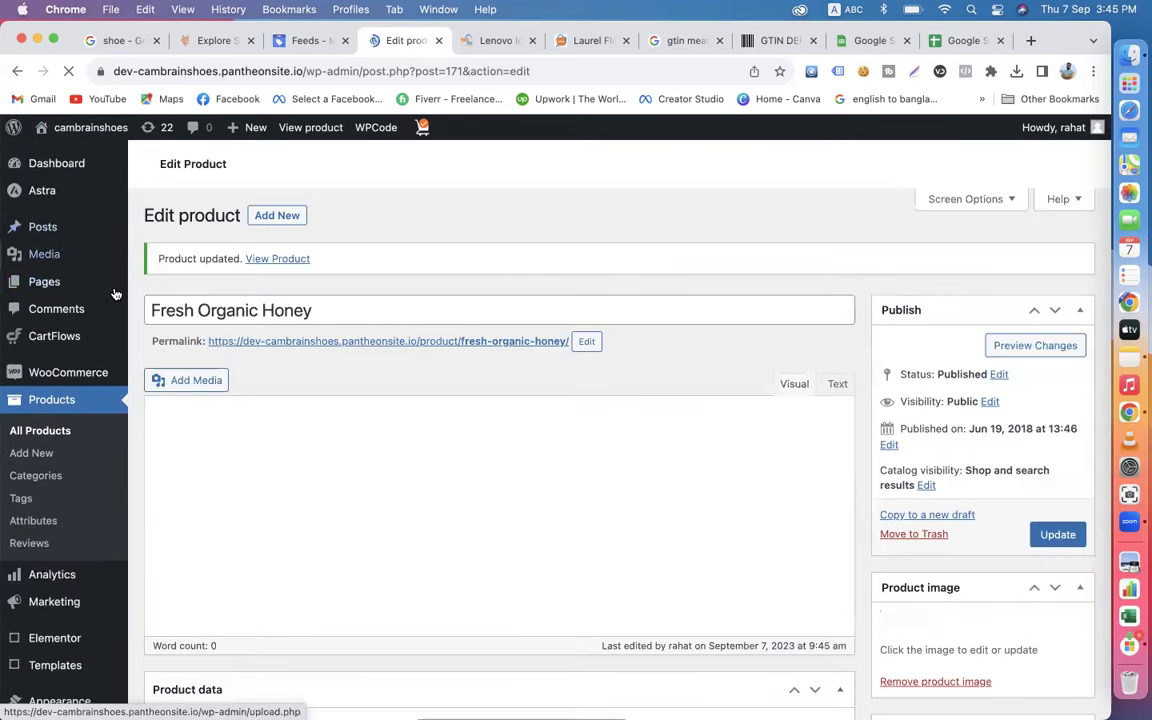
Open the store site in a separate page and open Fresh Organic Honey from the Juice category.
mouse_move(50, 133)
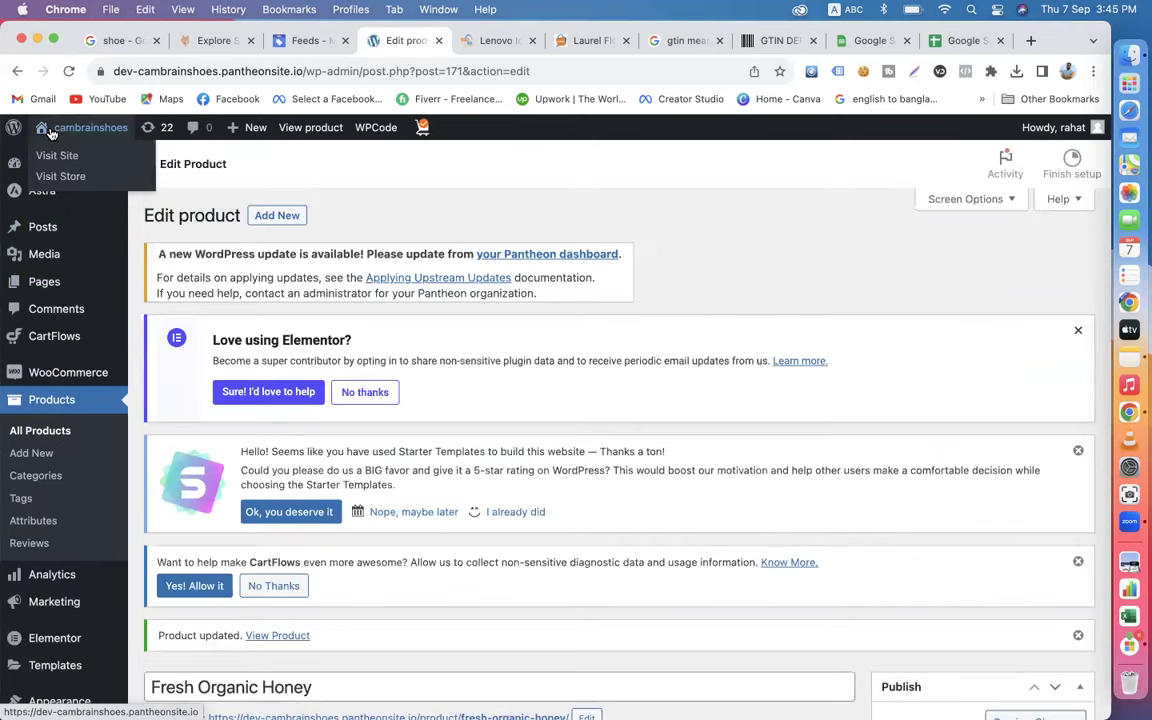
right_click(56, 157)
click(75, 158)
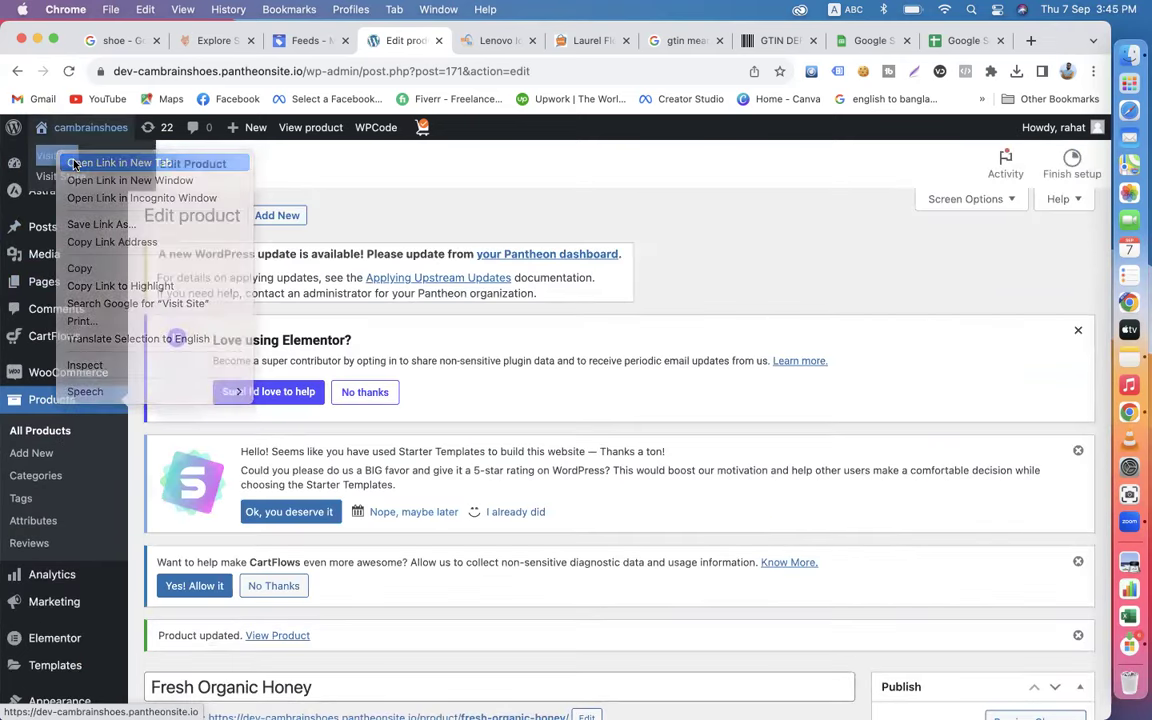
click(441, 38)
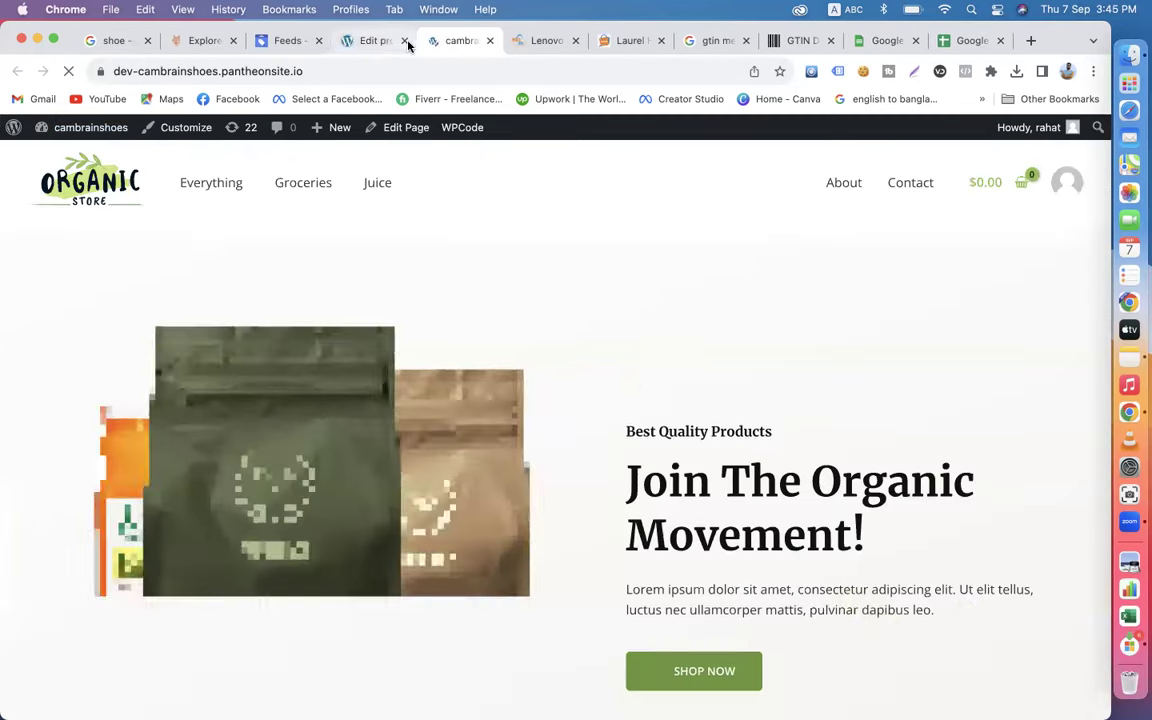
click(379, 186)
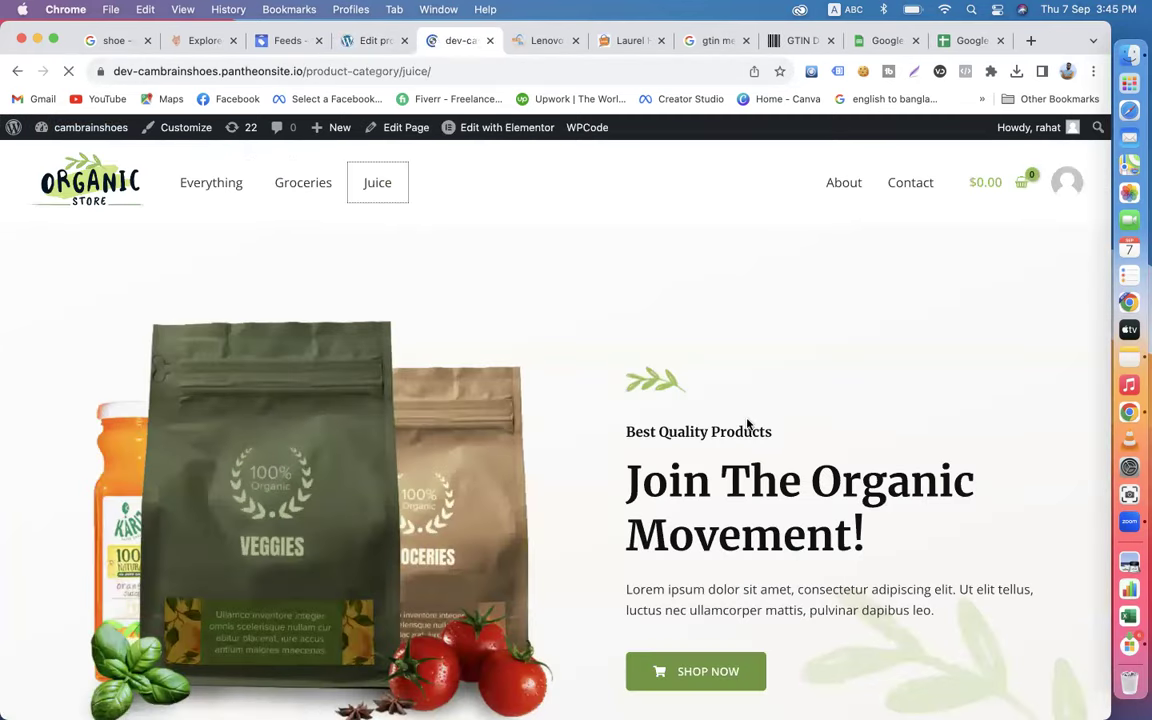
scroll(745, 485, down, 3)
scroll(745, 485, down, 5)
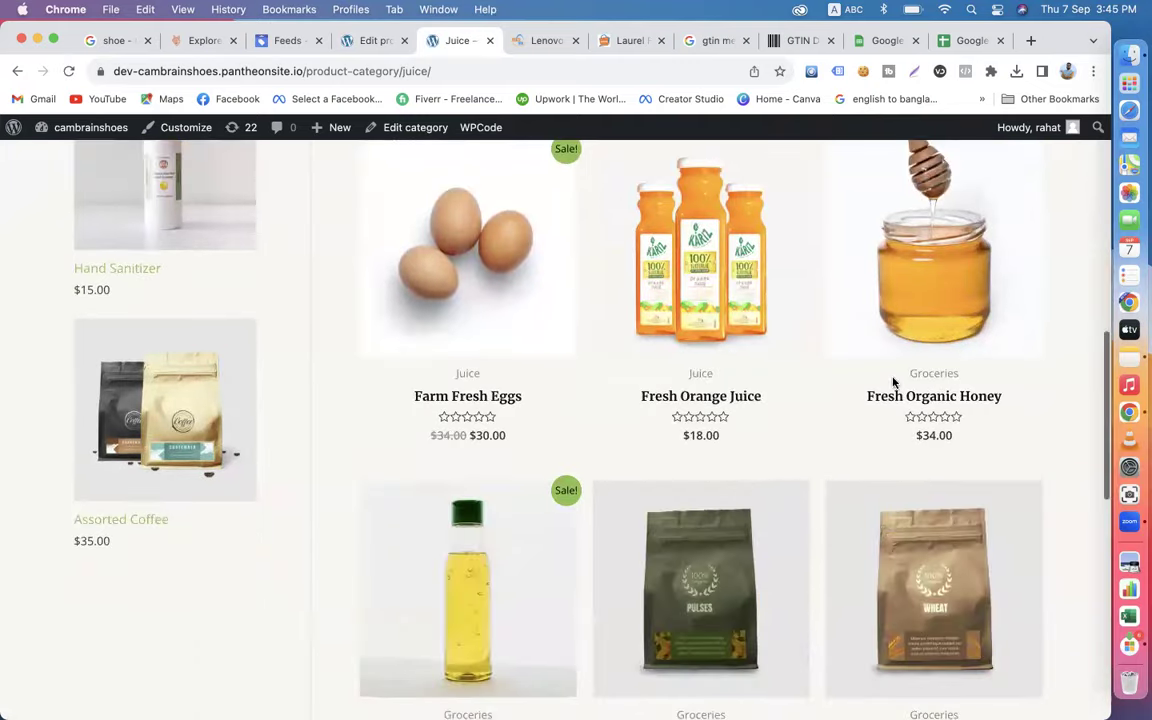
click(892, 388)
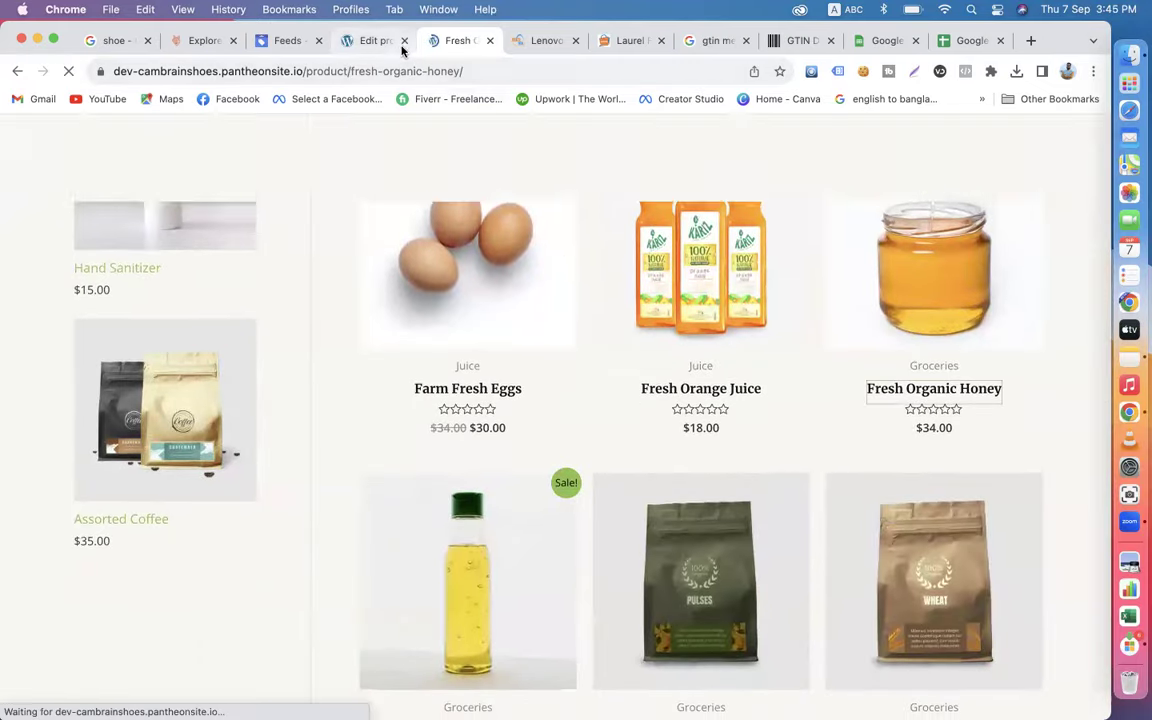
Close the product editing page and check the description and SKU on the Fresh Organic Honey store page.
click(404, 40)
scroll(726, 350, down, 5)
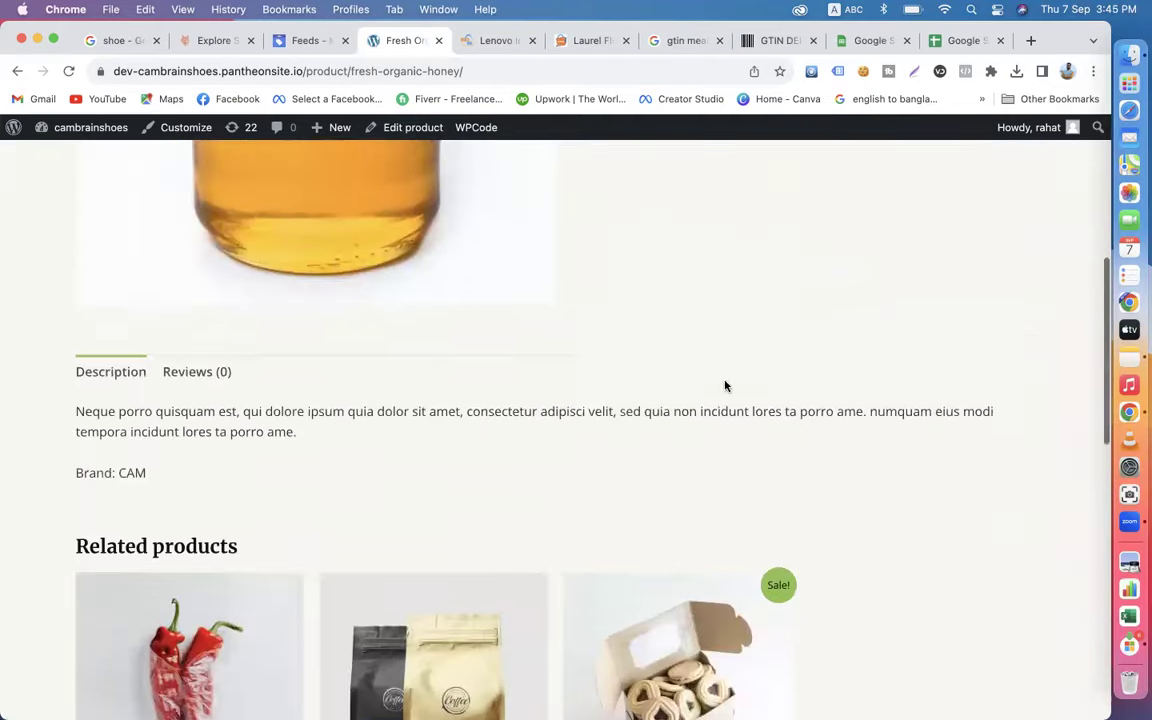
scroll(326, 382, up, 6)
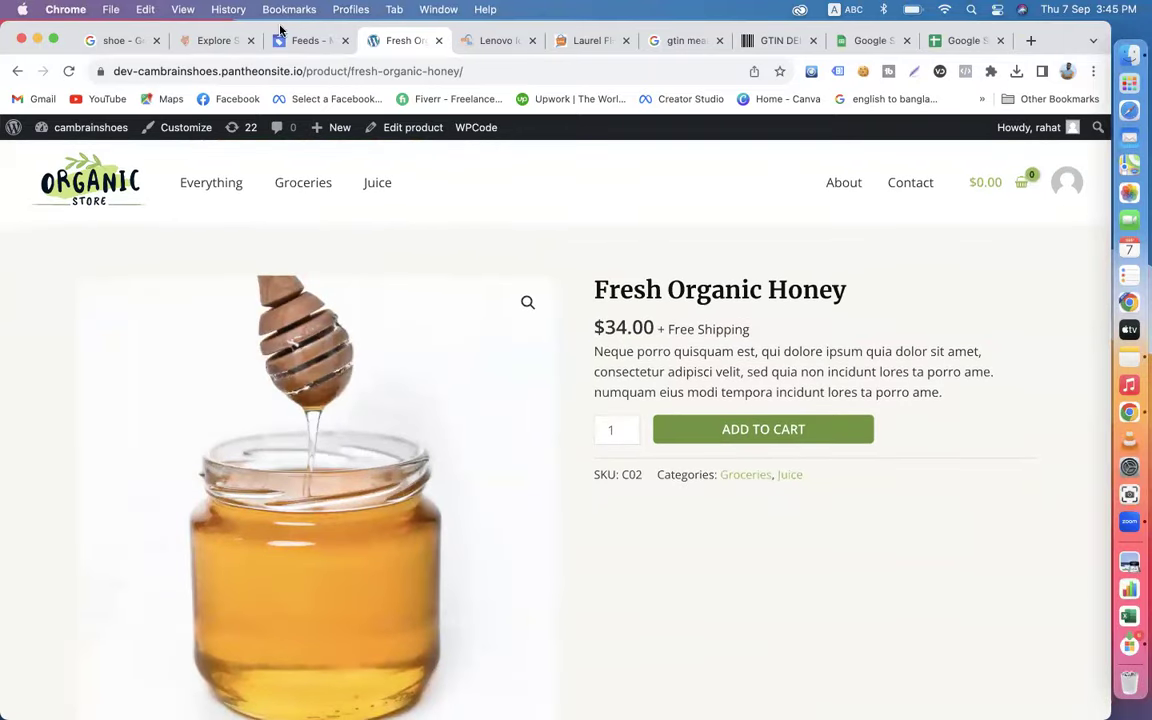
Switch to Google Merchant Center, view the product diagnostics and return to the Feeds page.
click(283, 42)
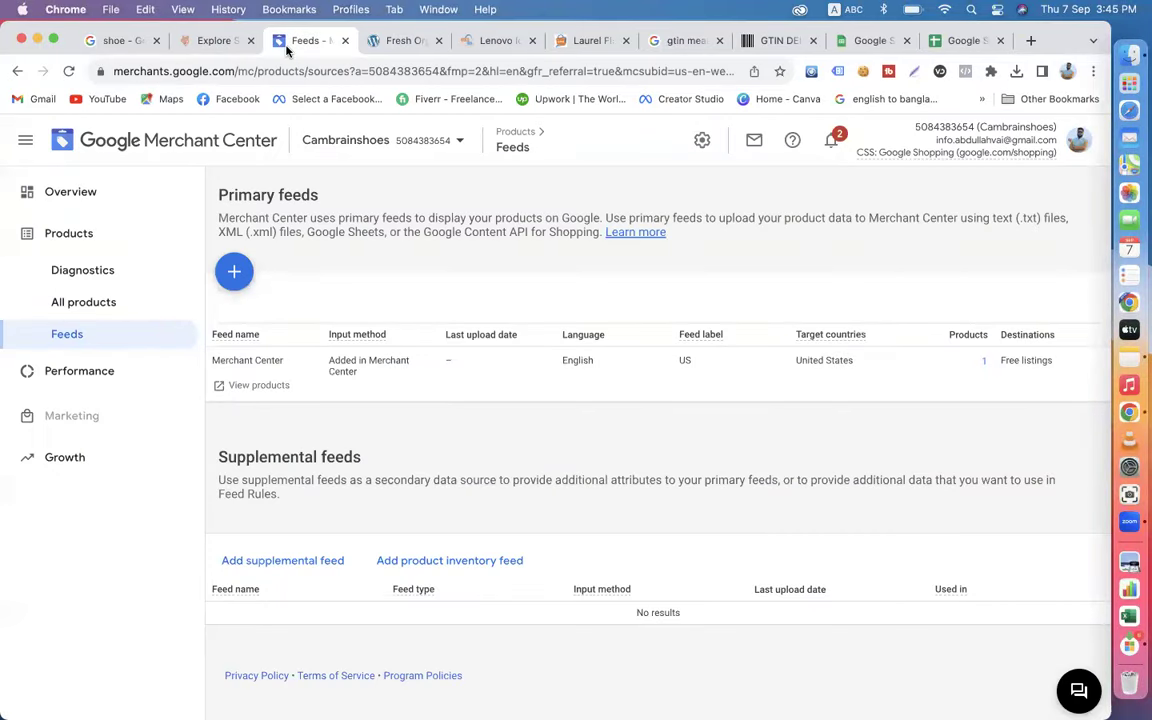
click(86, 235)
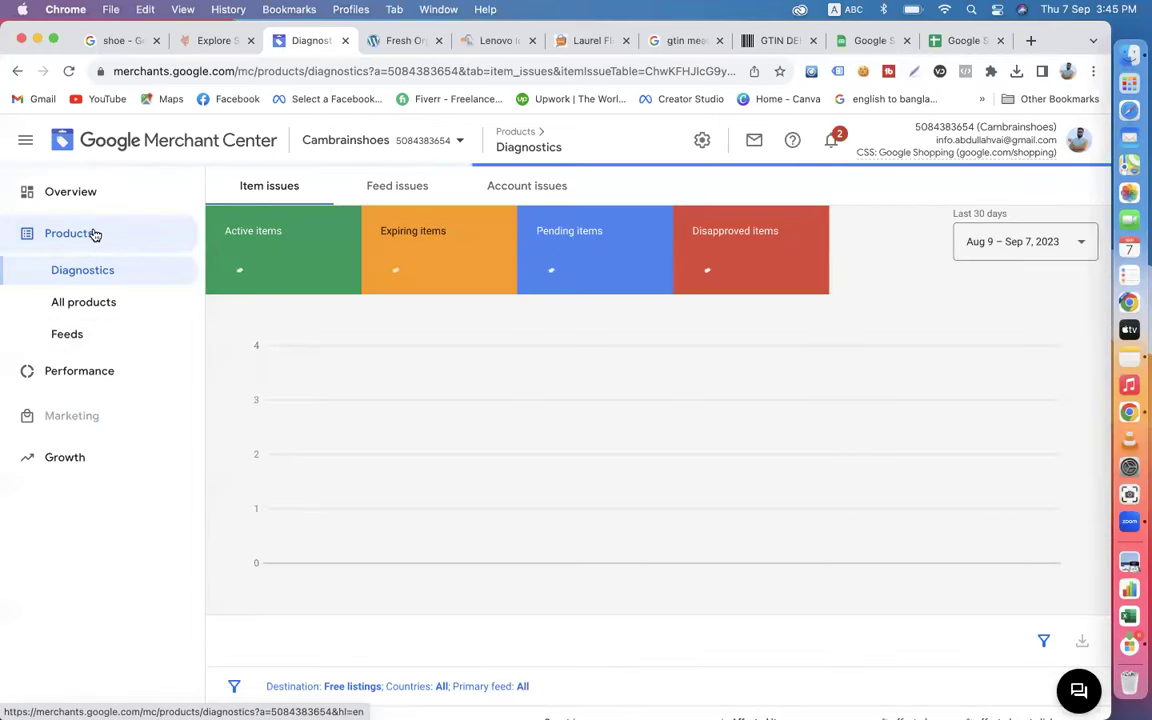
click(78, 334)
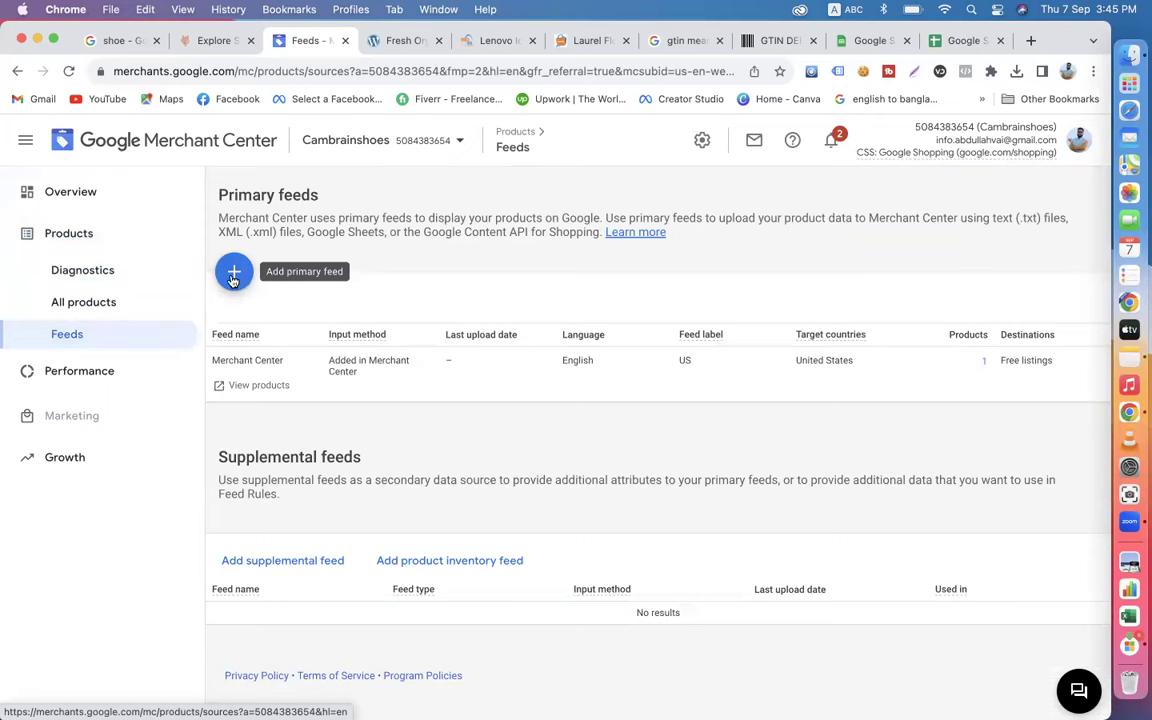
click(100, 314)
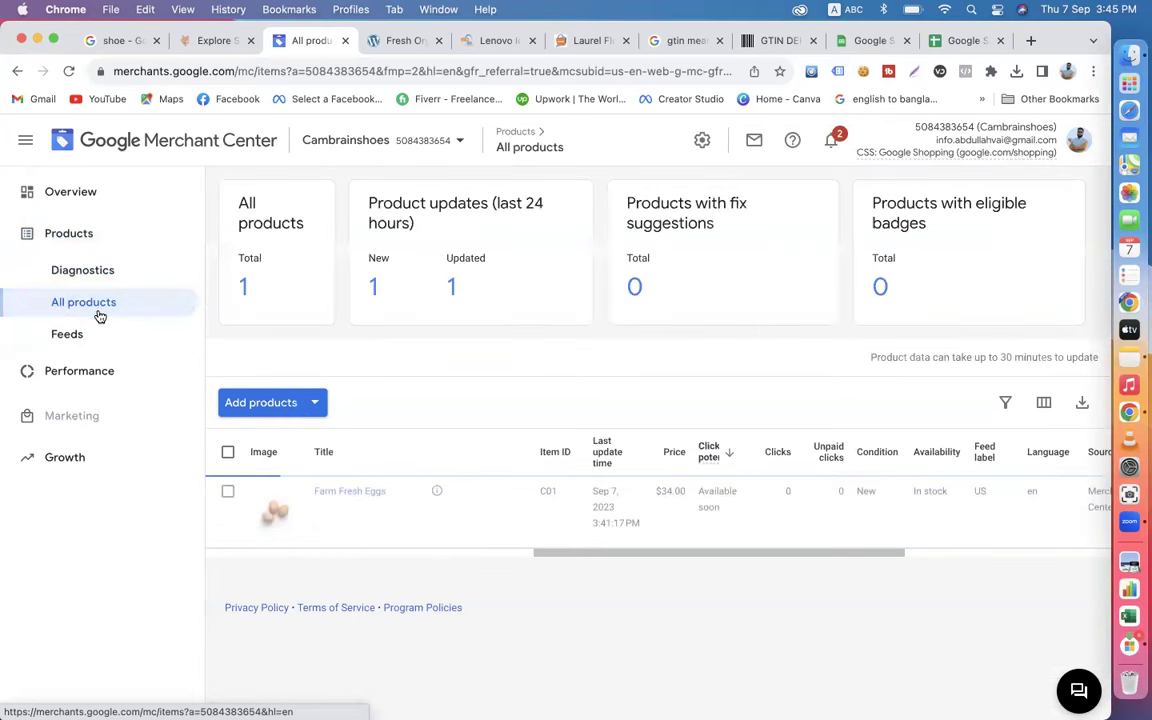
click(276, 403)
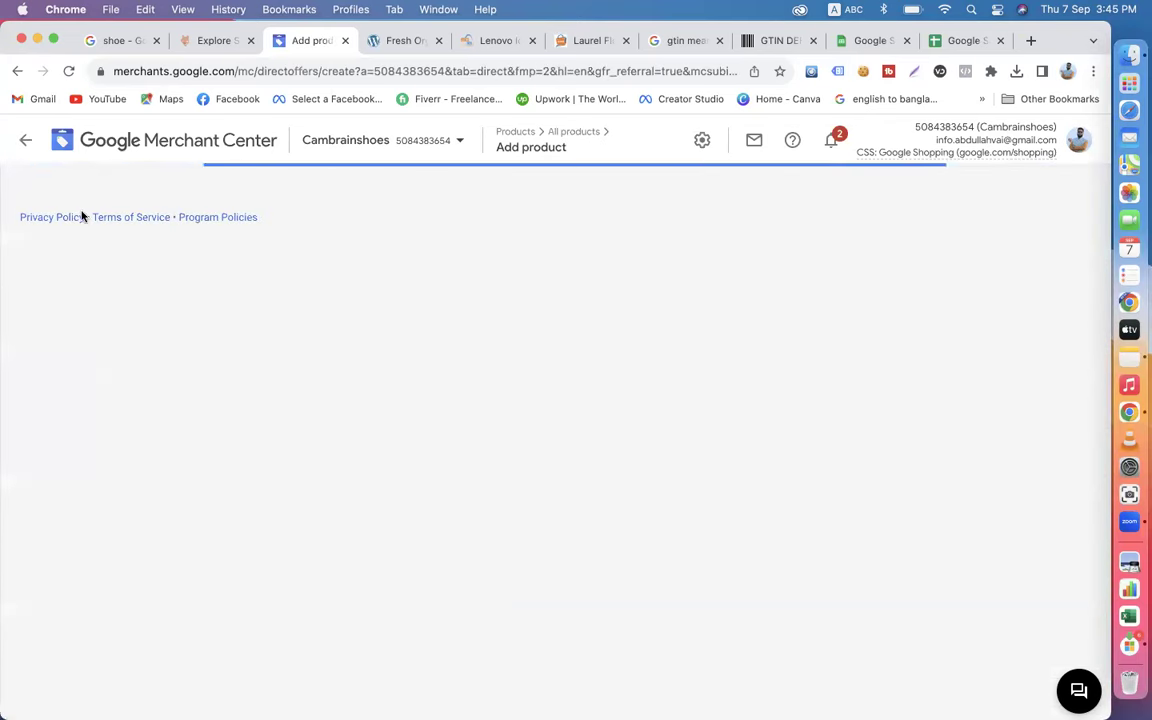
click(26, 140)
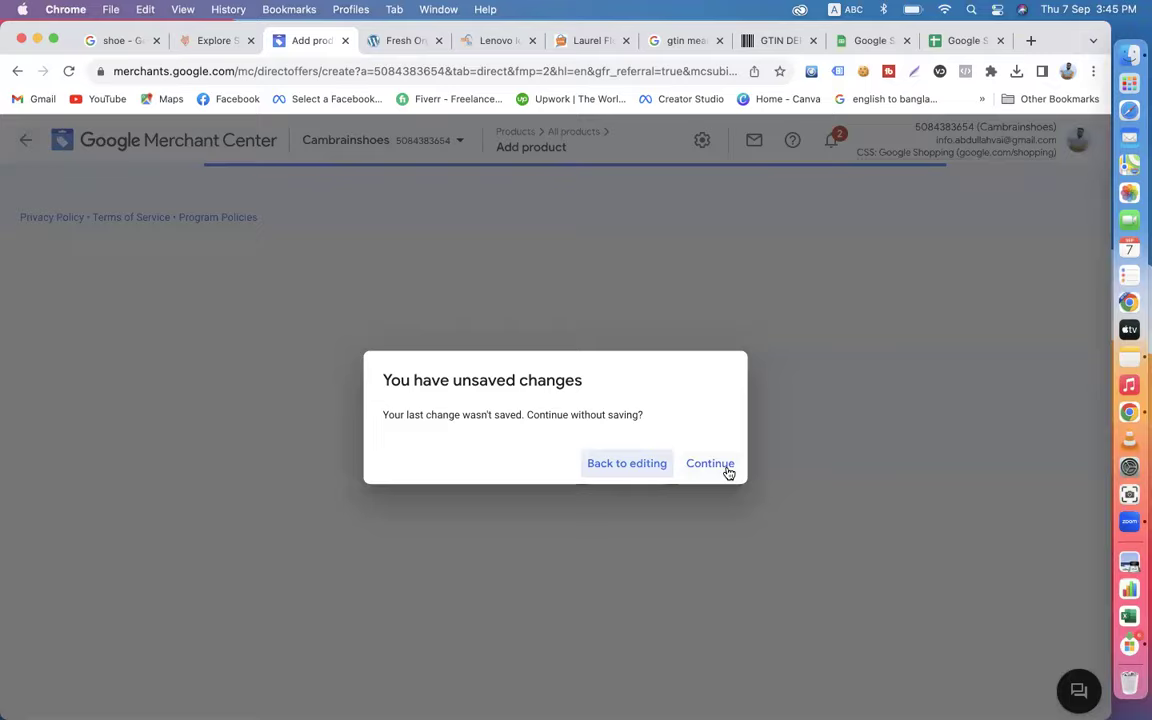
click(728, 470)
click(92, 337)
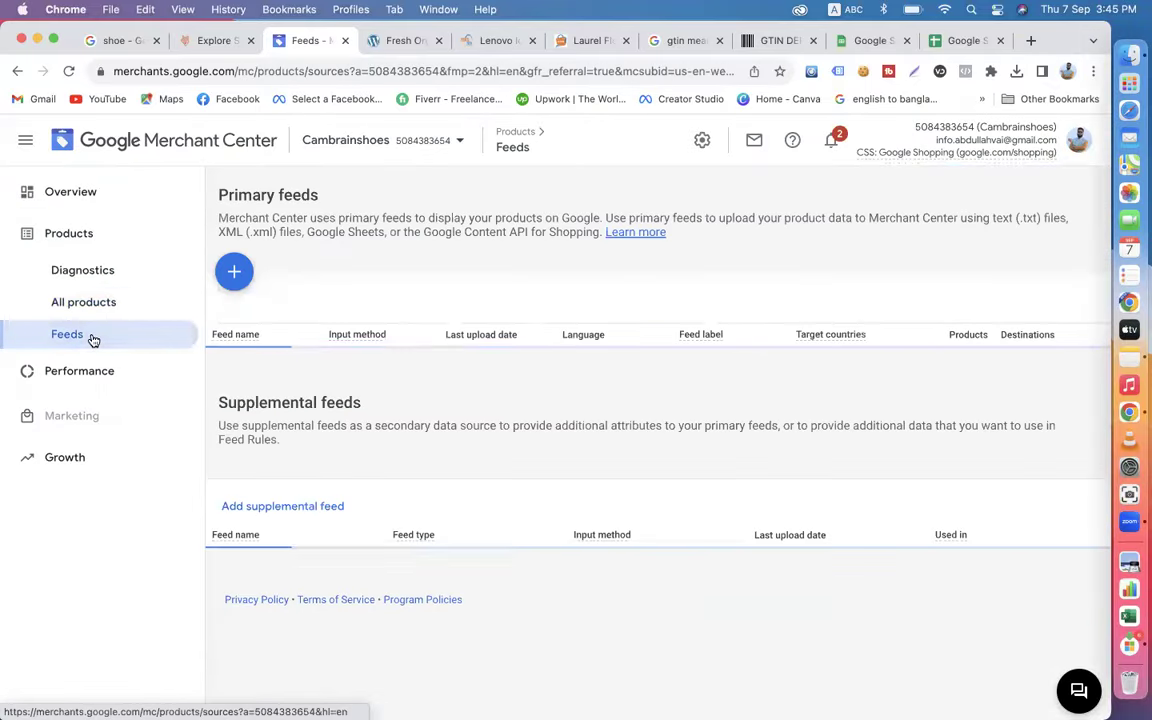
Close the two Google Sheets pages and return to the Merchant Center Feeds page.
click(955, 40)
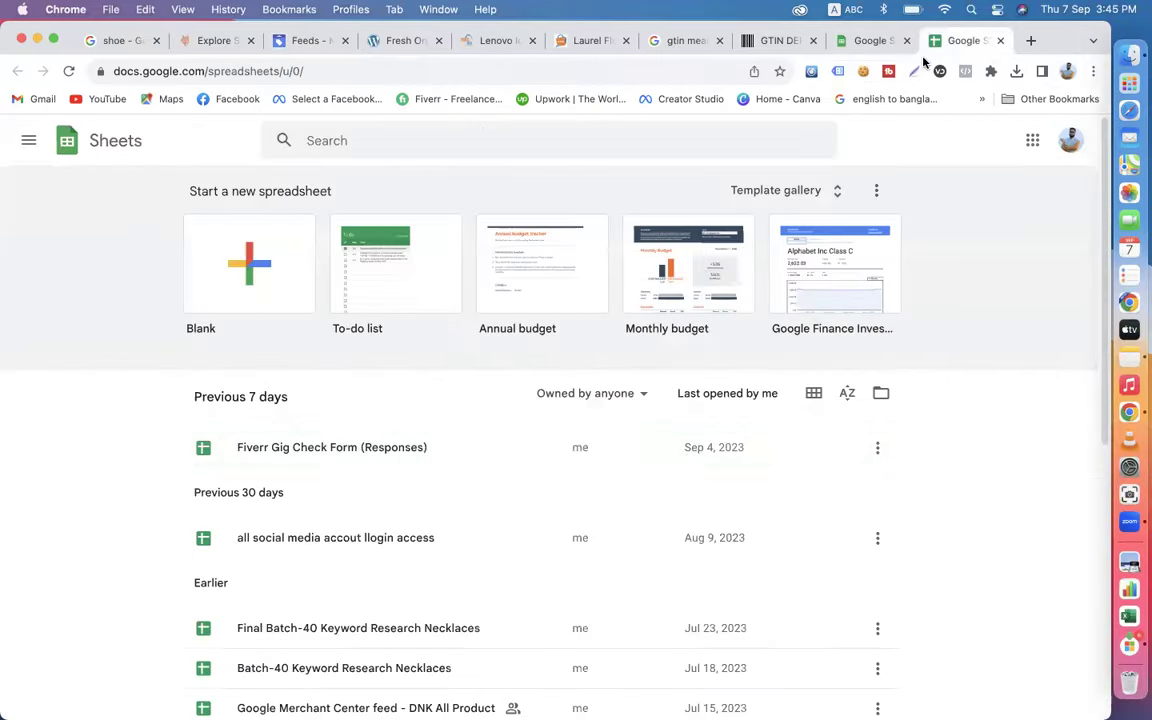
click(906, 40)
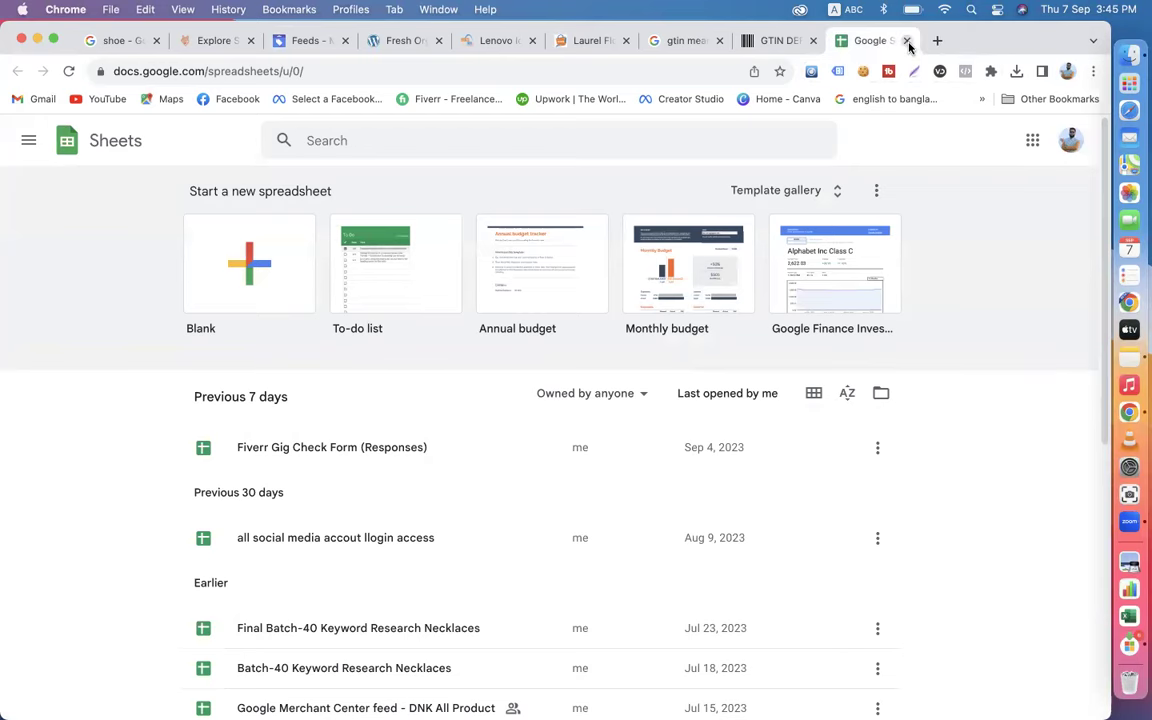
click(906, 40)
click(360, 40)
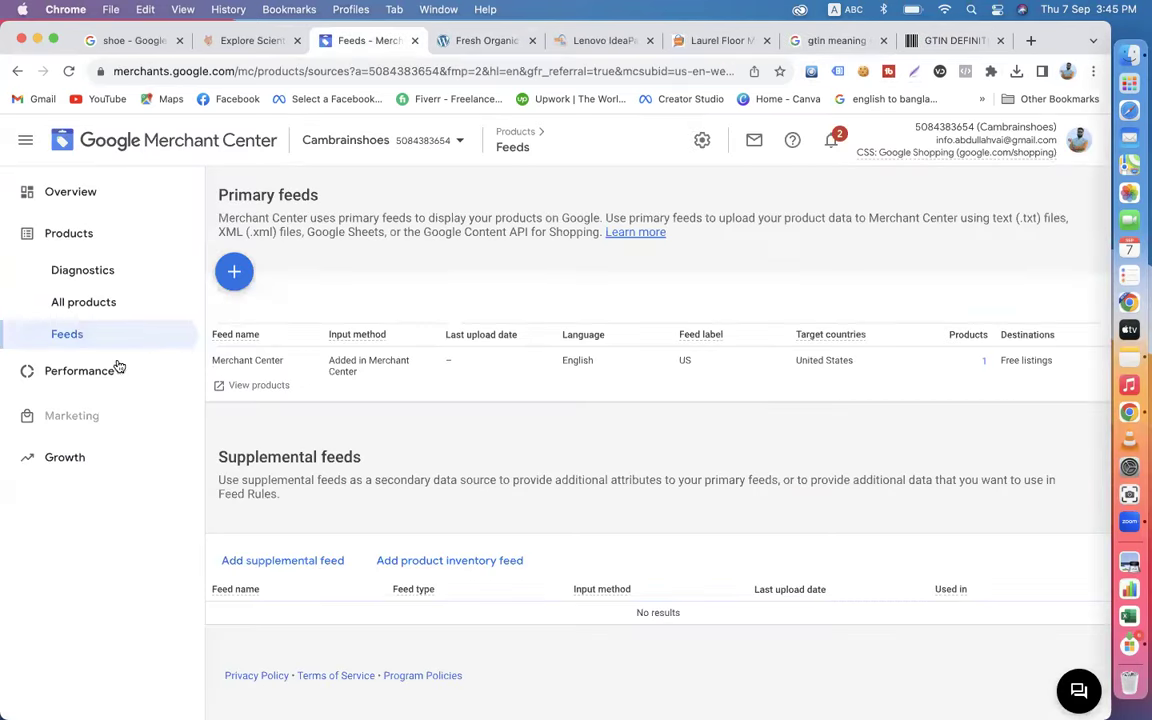
Start a new primary feed with United States as the target country and English as the language, keeping the free listings destination.
click(242, 272)
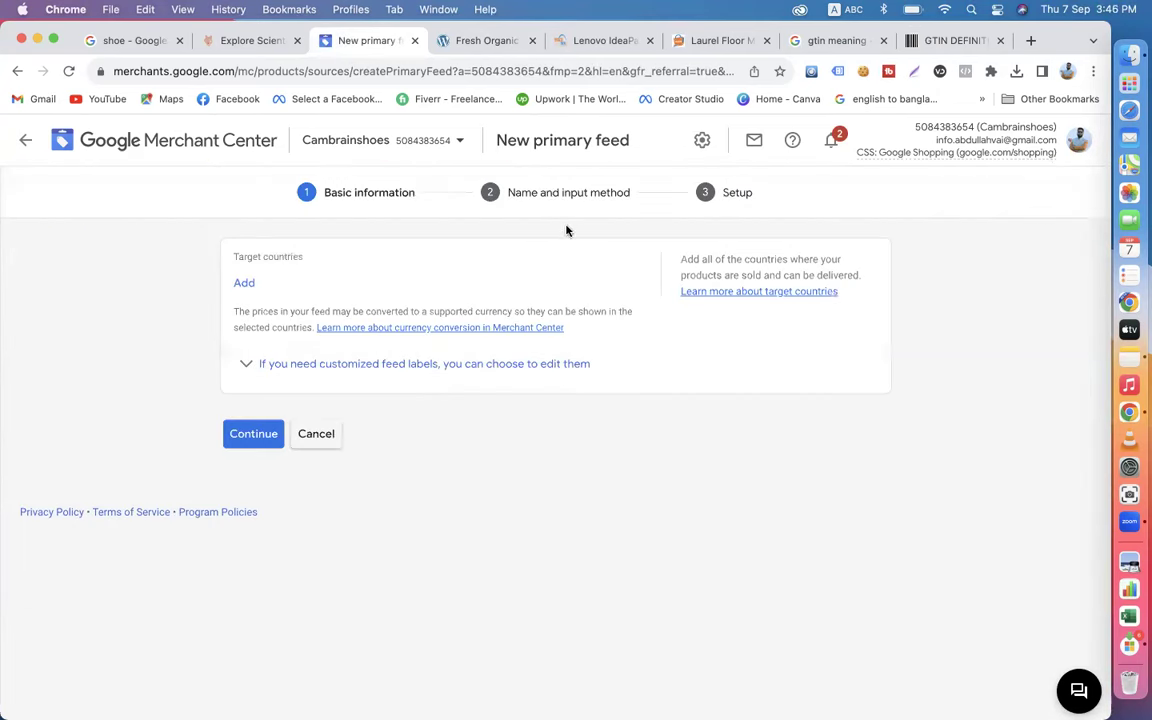
click(245, 284)
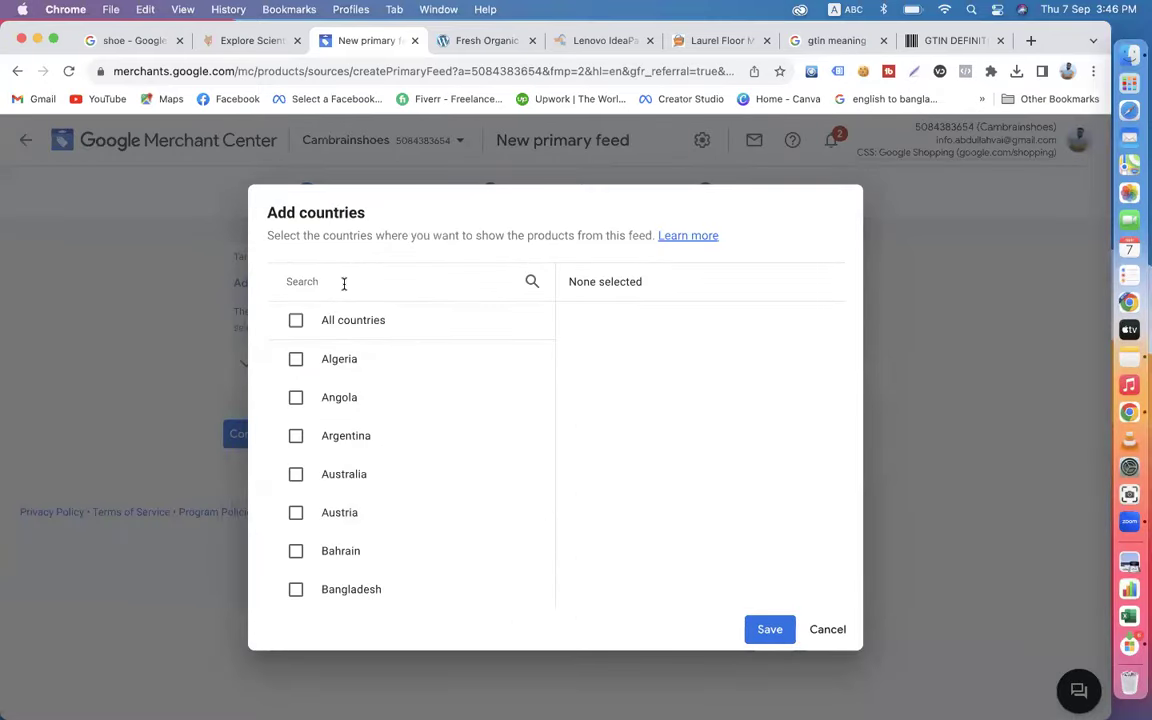
text(uni)
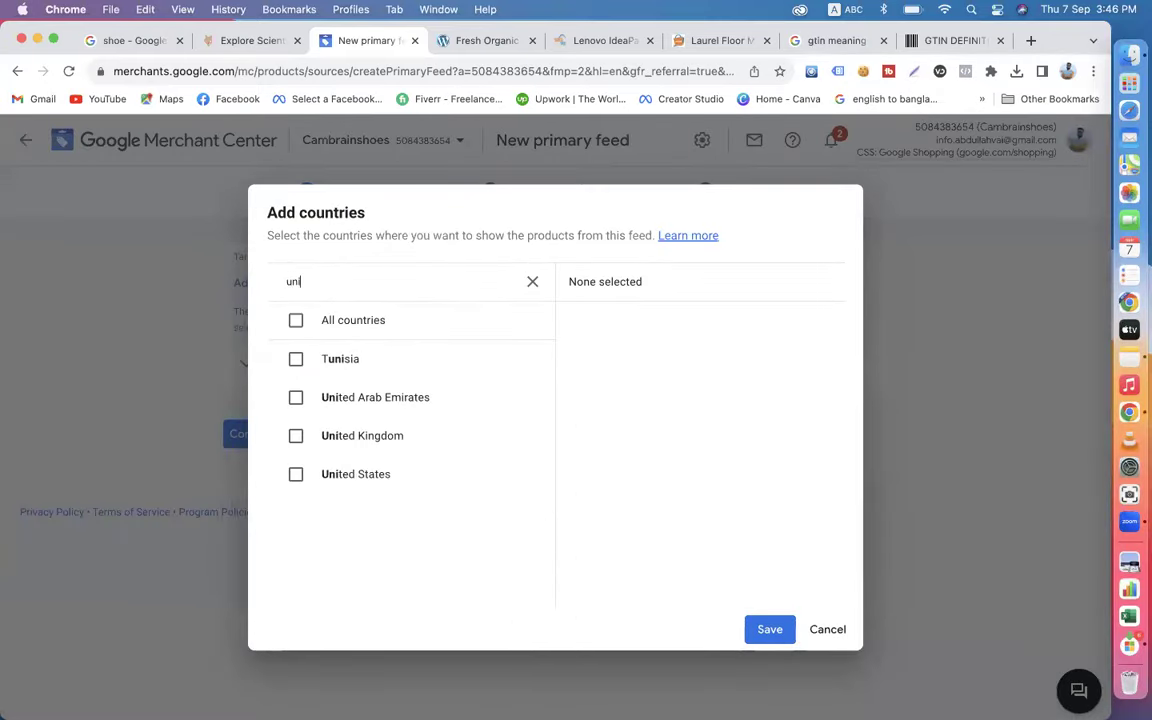
click(297, 475)
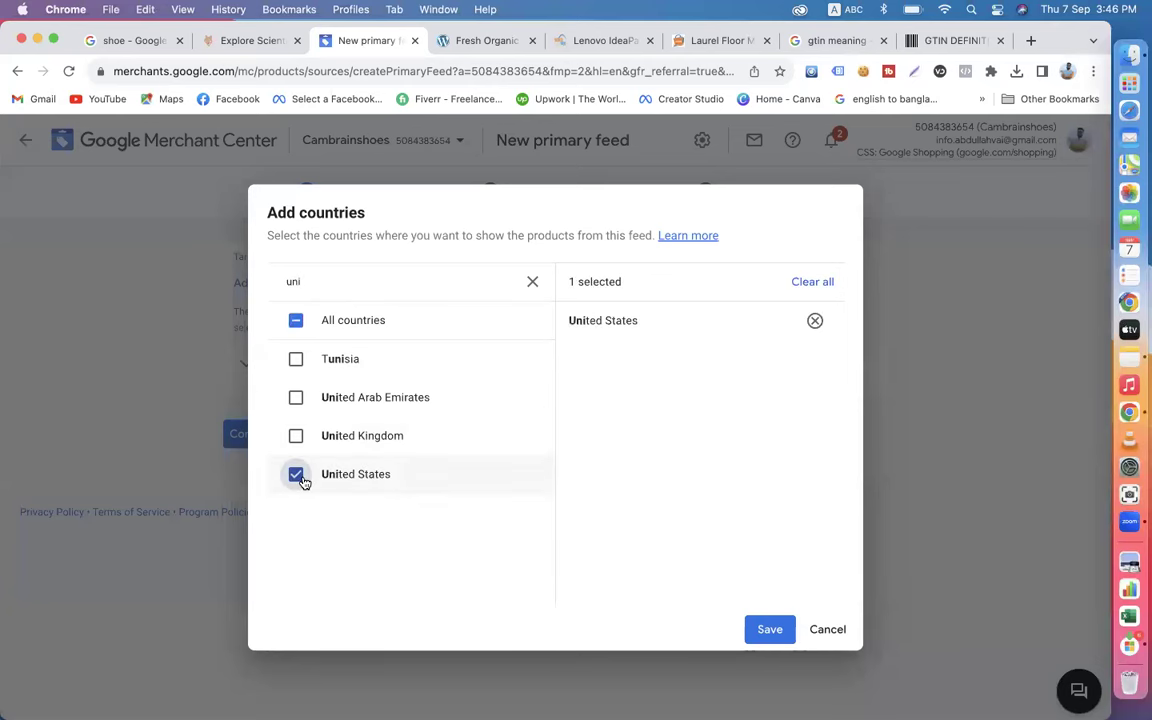
click(769, 631)
click(310, 372)
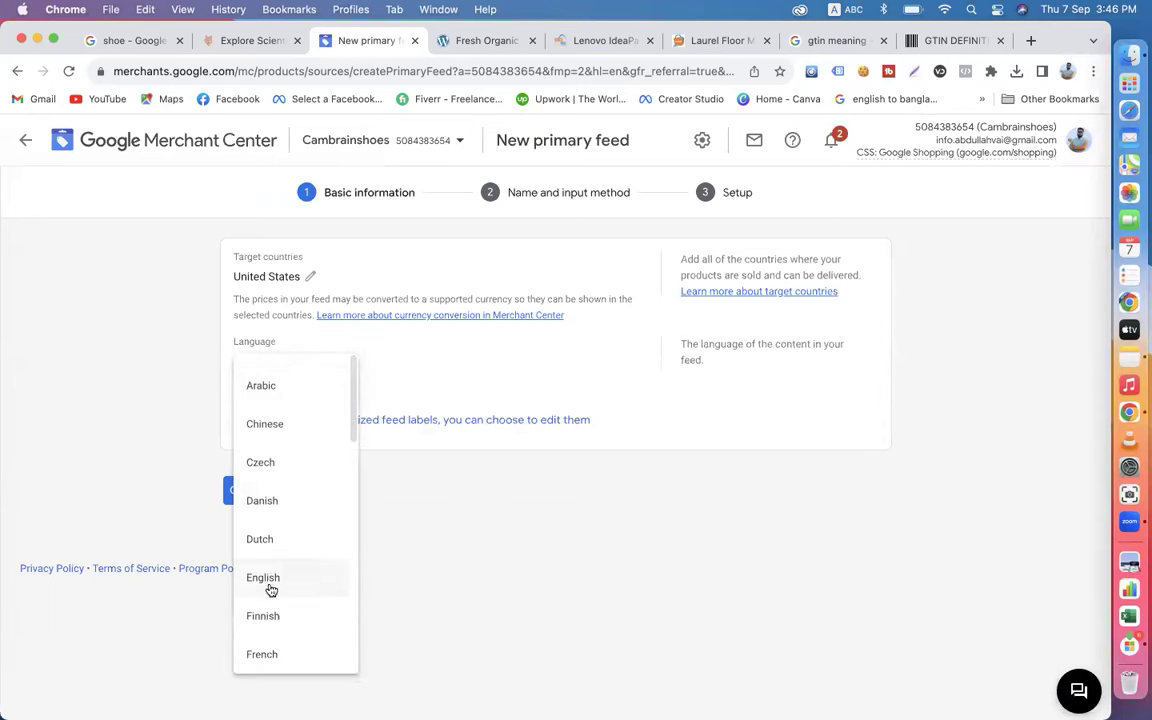
click(302, 582)
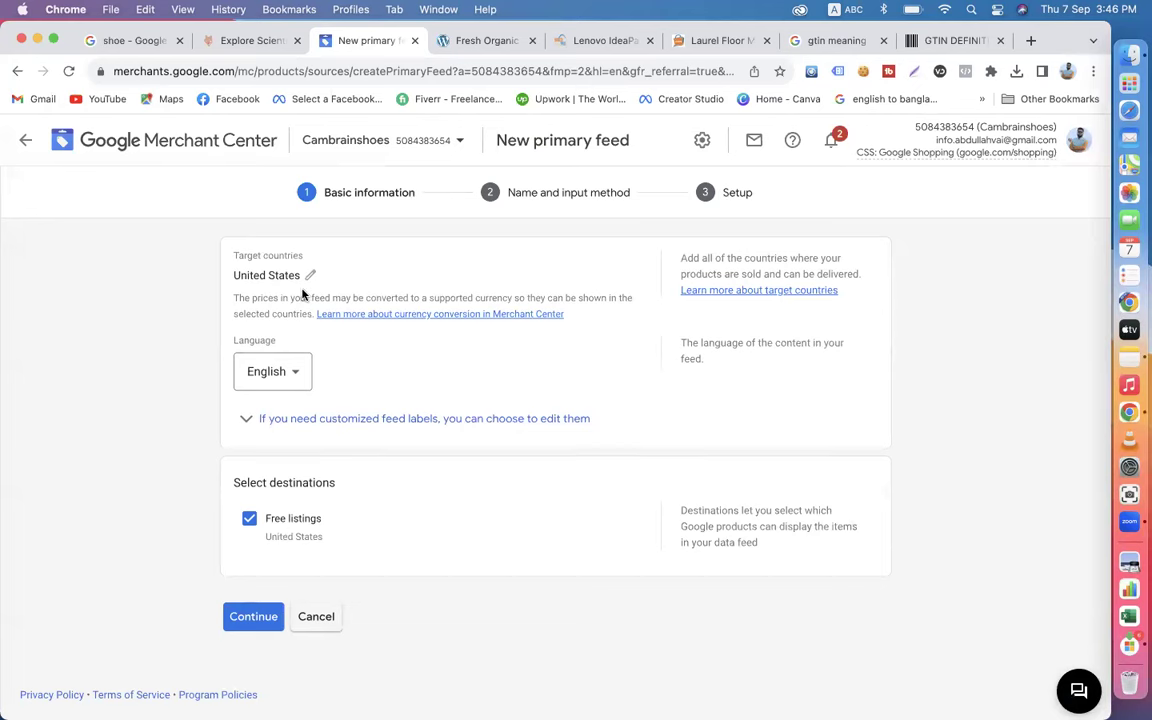
click(253, 616)
Name the feed CAM All Product and create it with a new template Google spreadsheet, authorizing access with the store owner's Google account.
scroll(362, 432, down, 2)
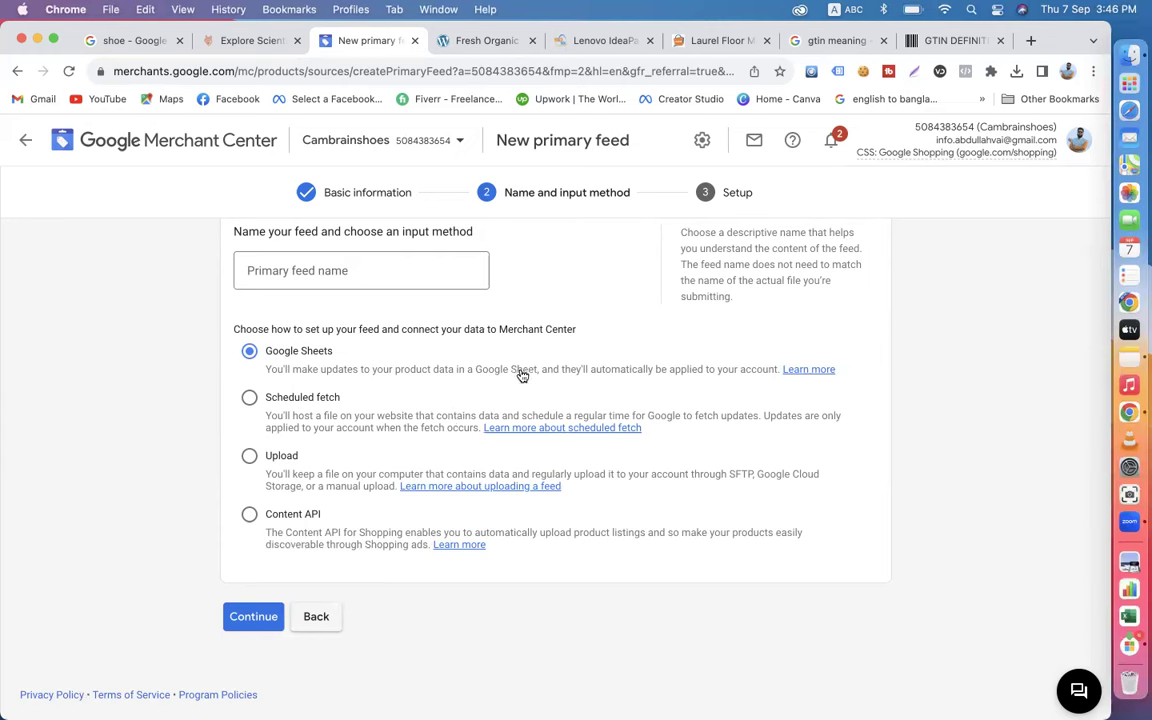
click(289, 274)
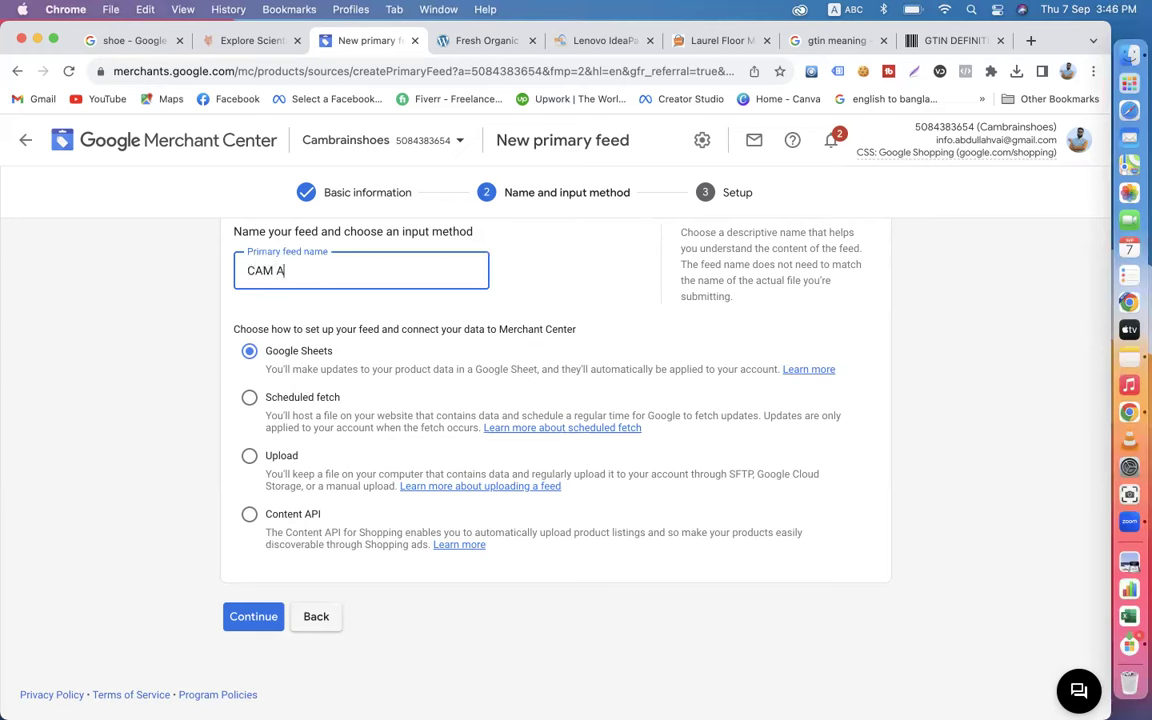
text(CAM All Product)
click(253, 616)
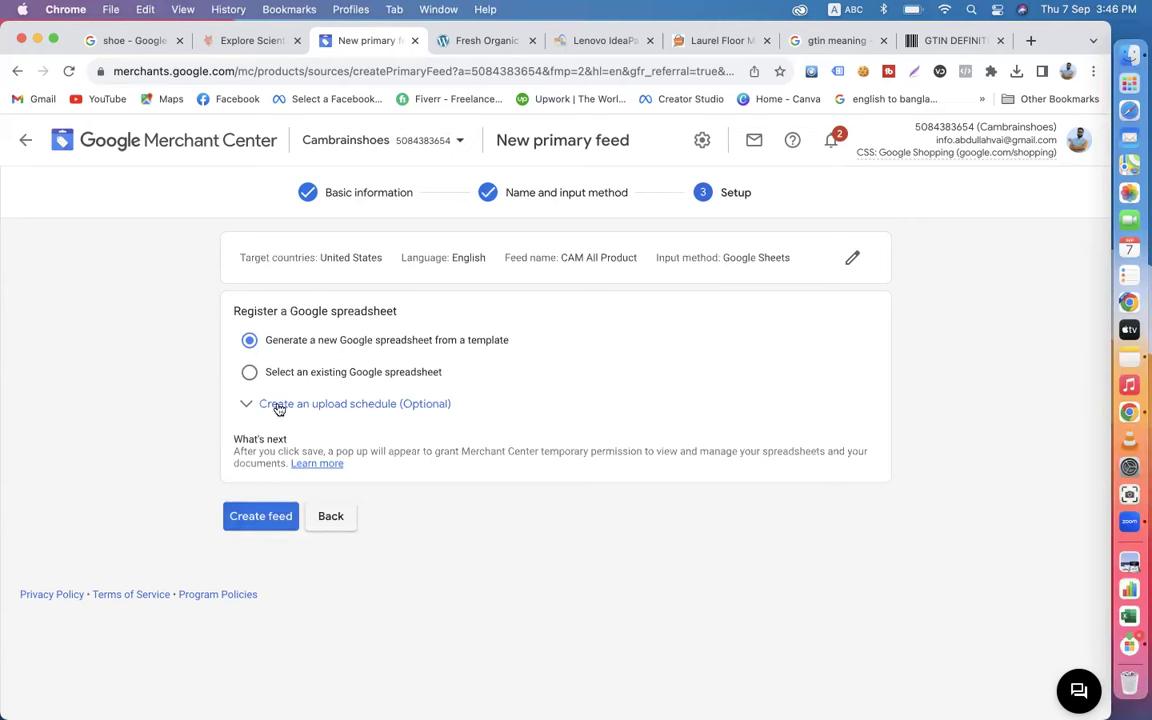
click(255, 520)
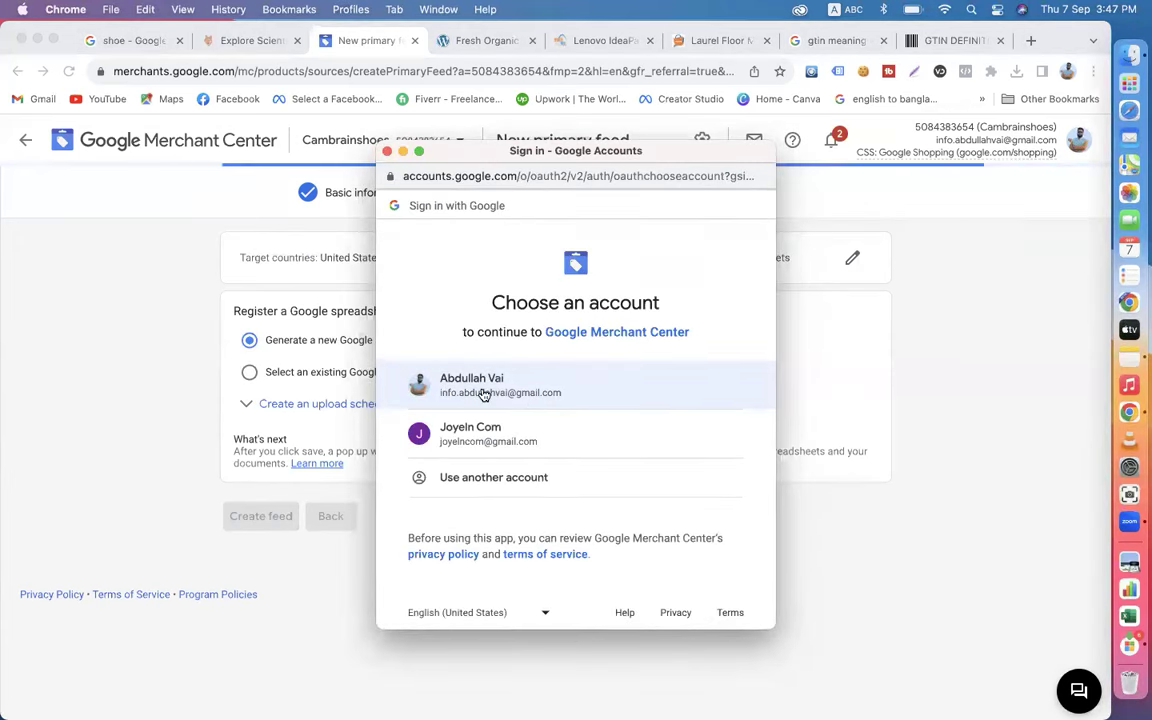
click(483, 393)
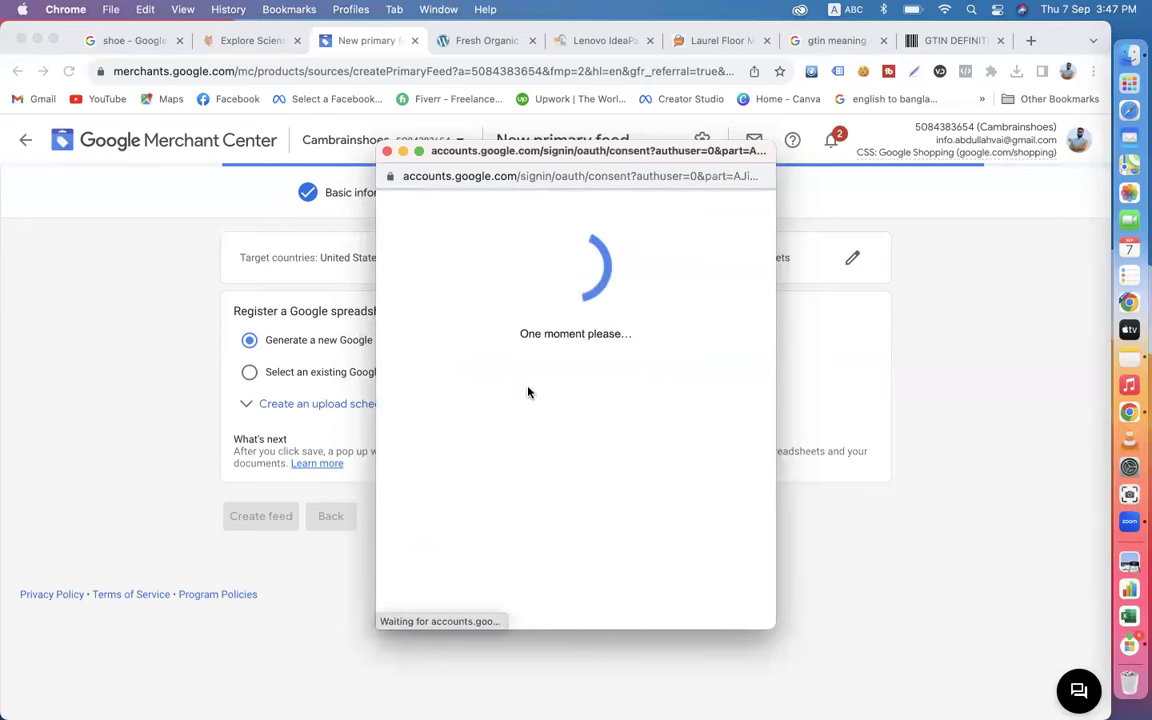
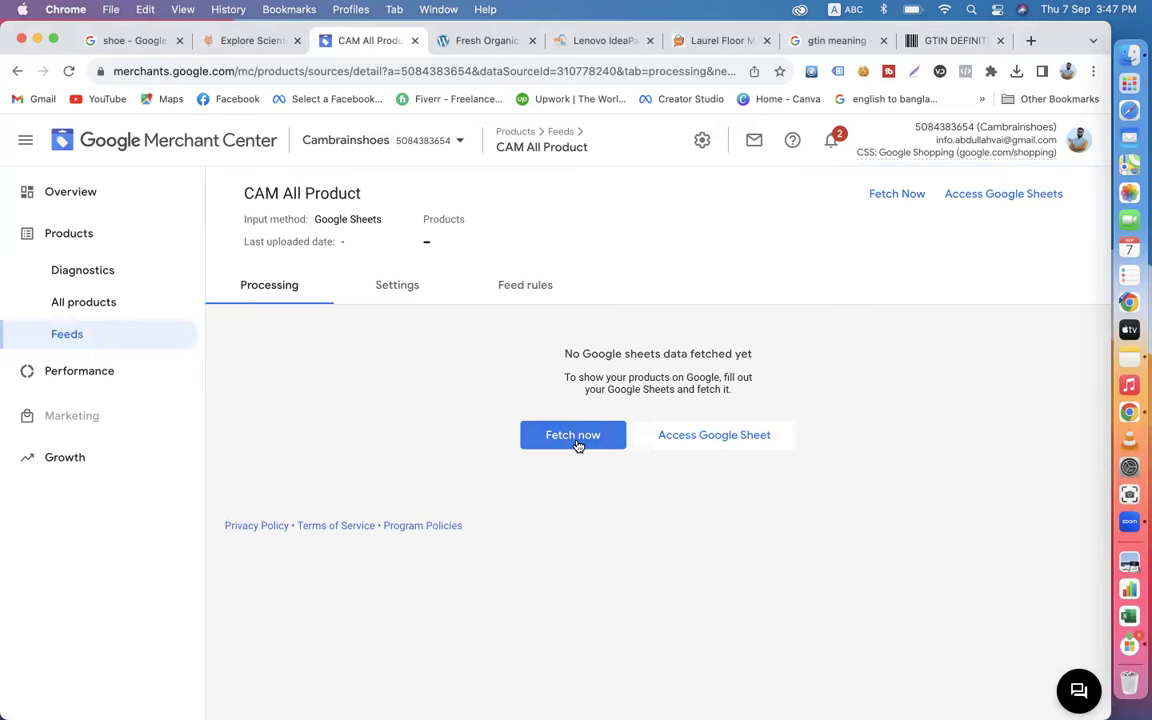
Fetch the CAM All Product feed data and open the feed's Google Sheet.
click(578, 445)
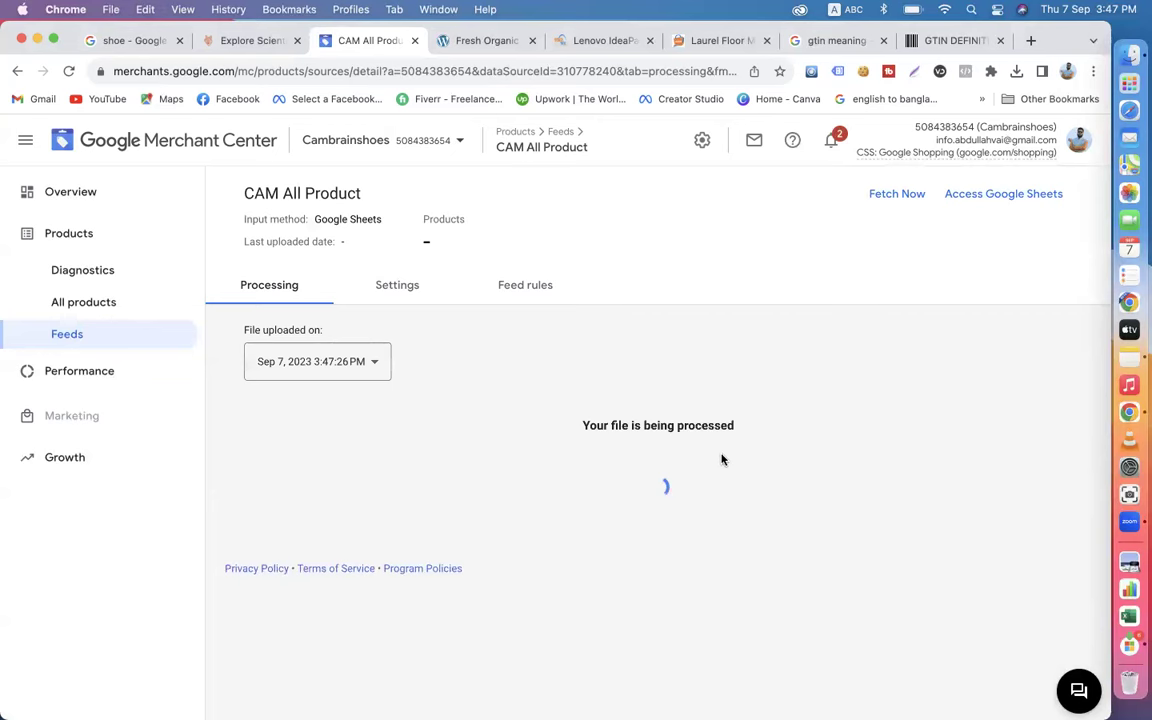
scroll(731, 506, down, 1)
click(976, 198)
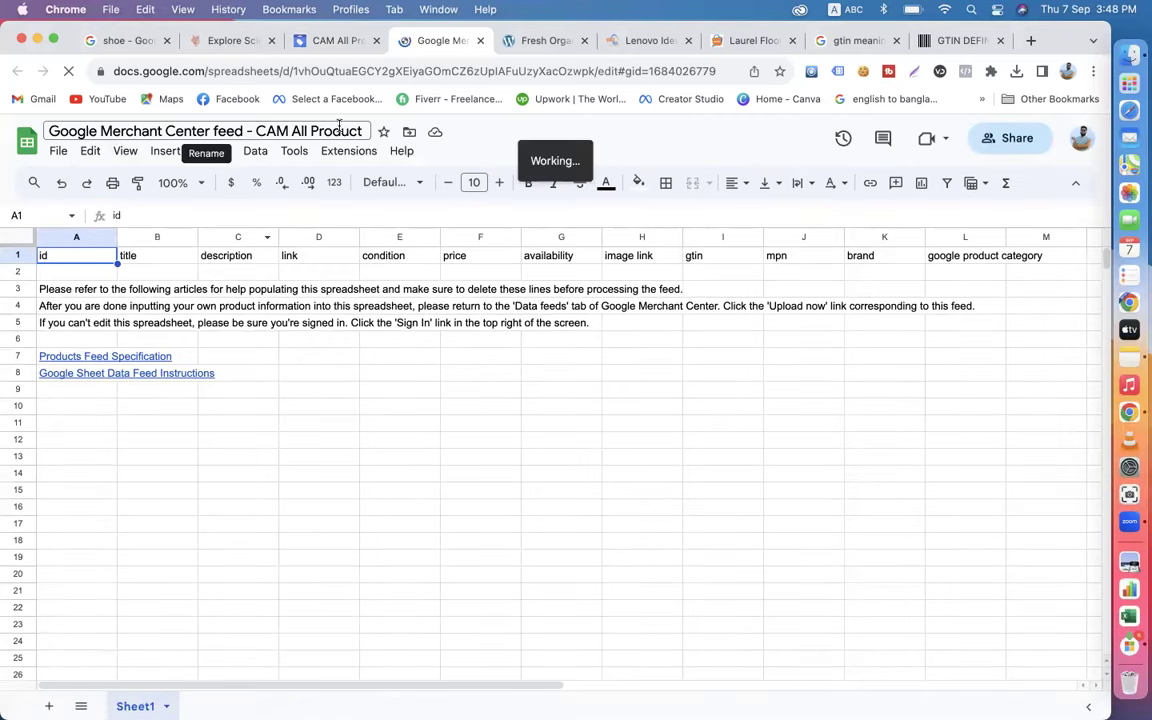
Check the feed's rules, settings and processing status in Merchant Center, and return to its Google Sheet.
click(330, 40)
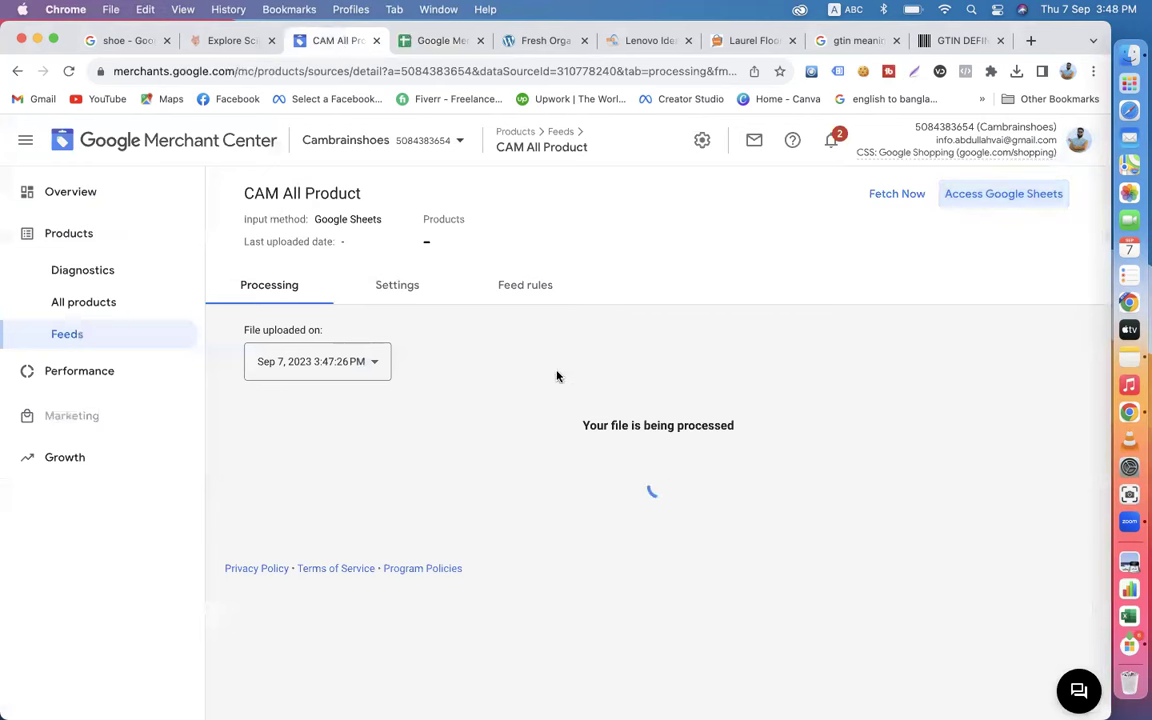
click(524, 293)
click(404, 284)
click(268, 285)
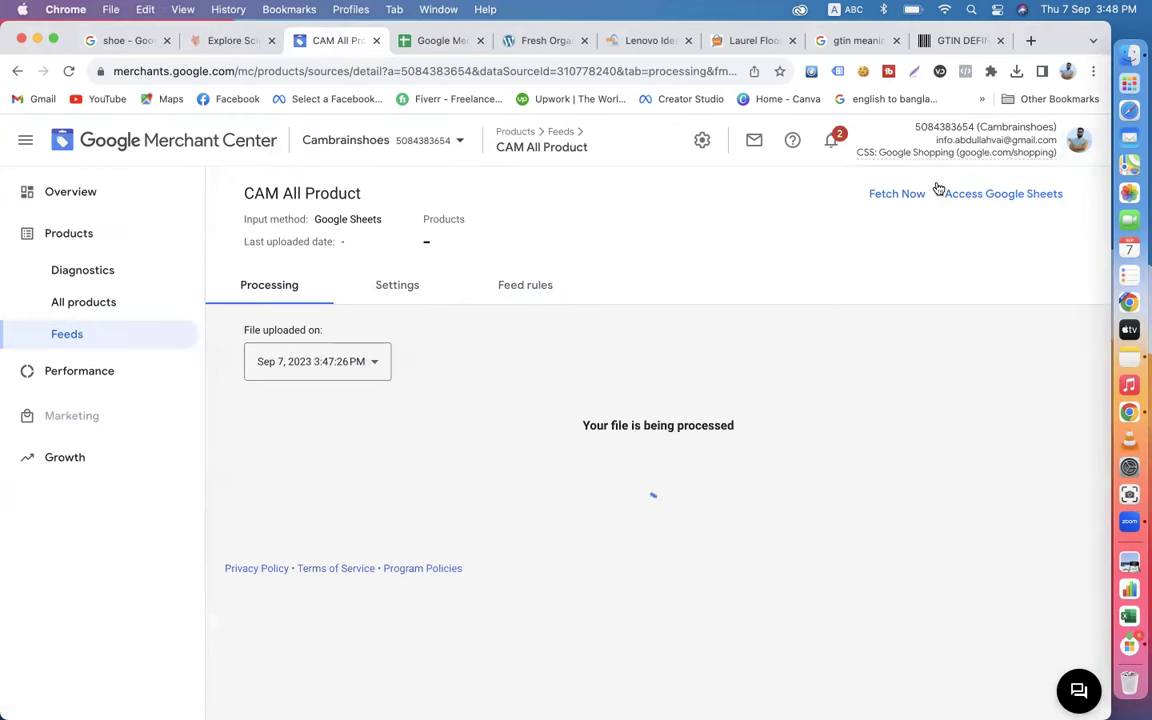
click(442, 40)
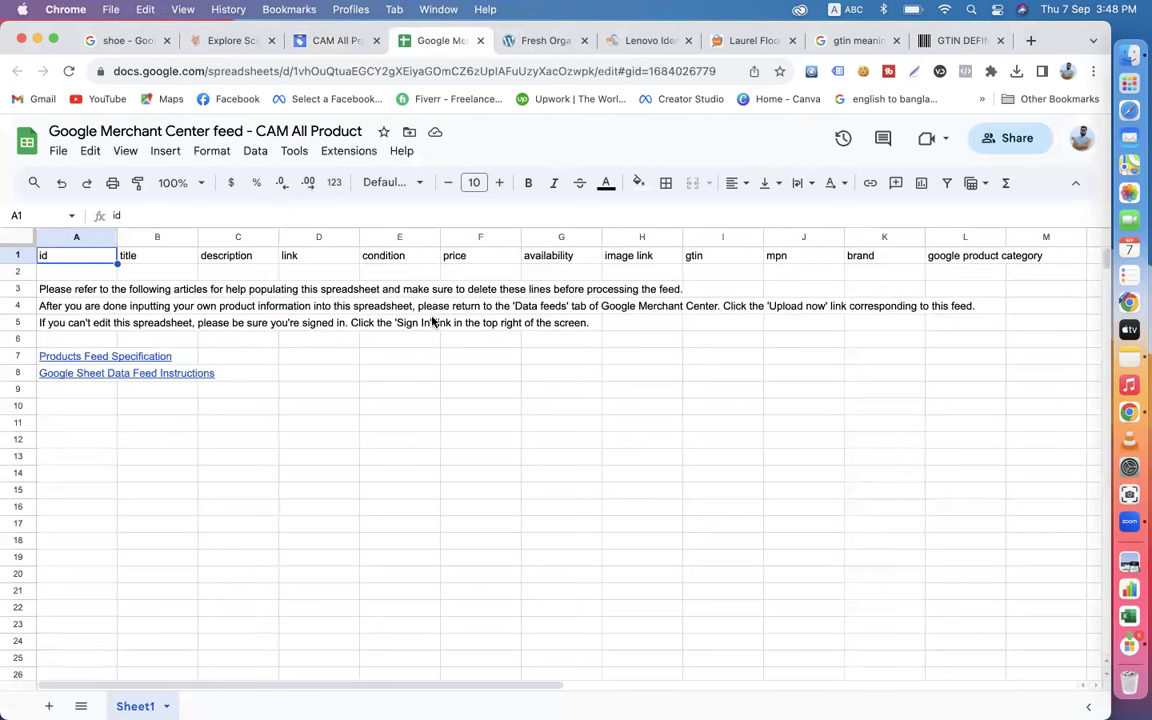
click(330, 40)
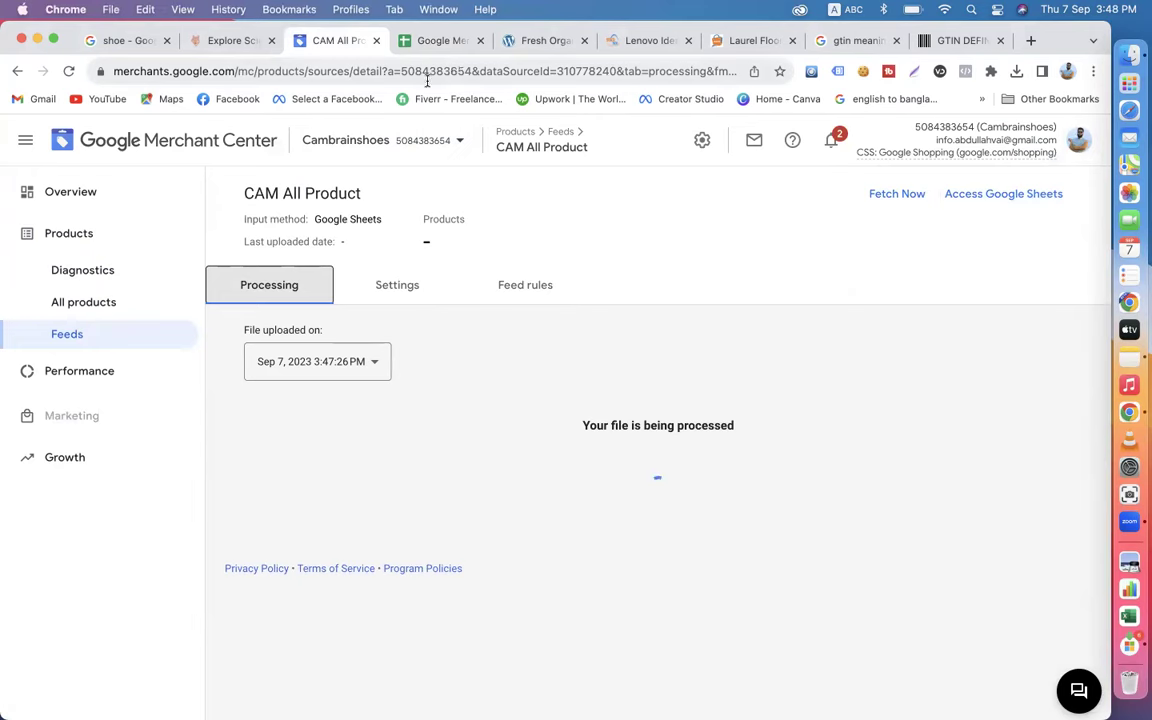
click(420, 42)
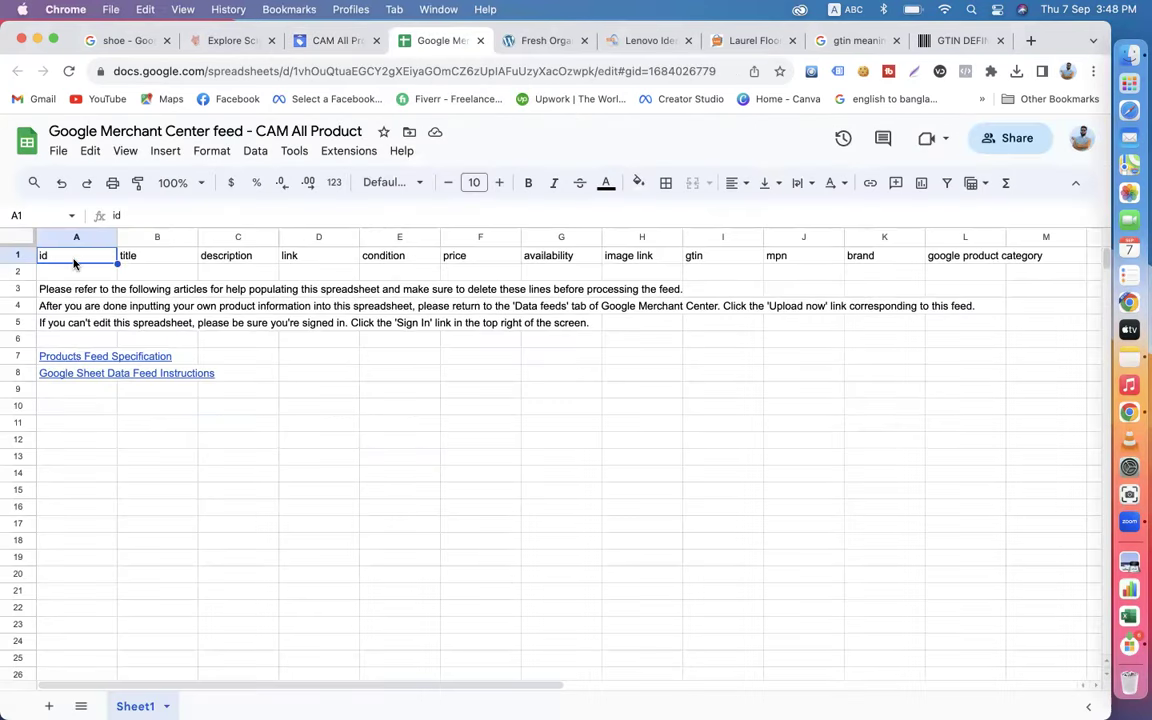
Examine the feed sheet's column headings in row 1, from title through google product category.
click(157, 258)
click(235, 258)
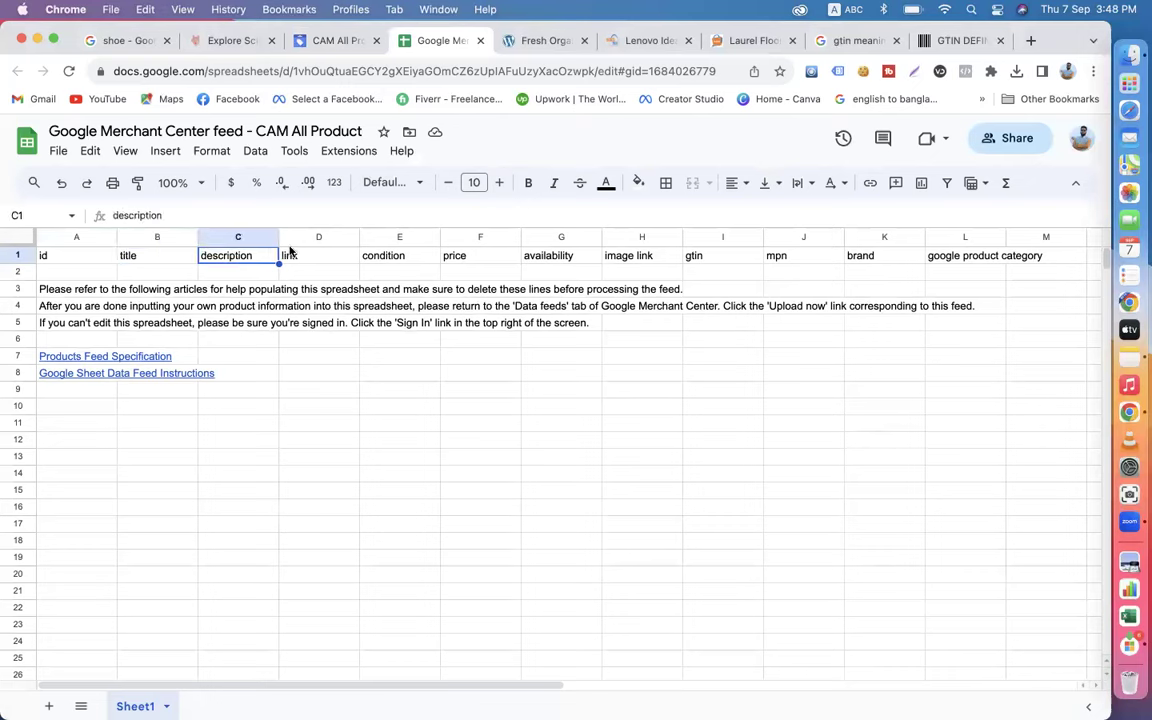
click(306, 256)
click(403, 256)
click(473, 257)
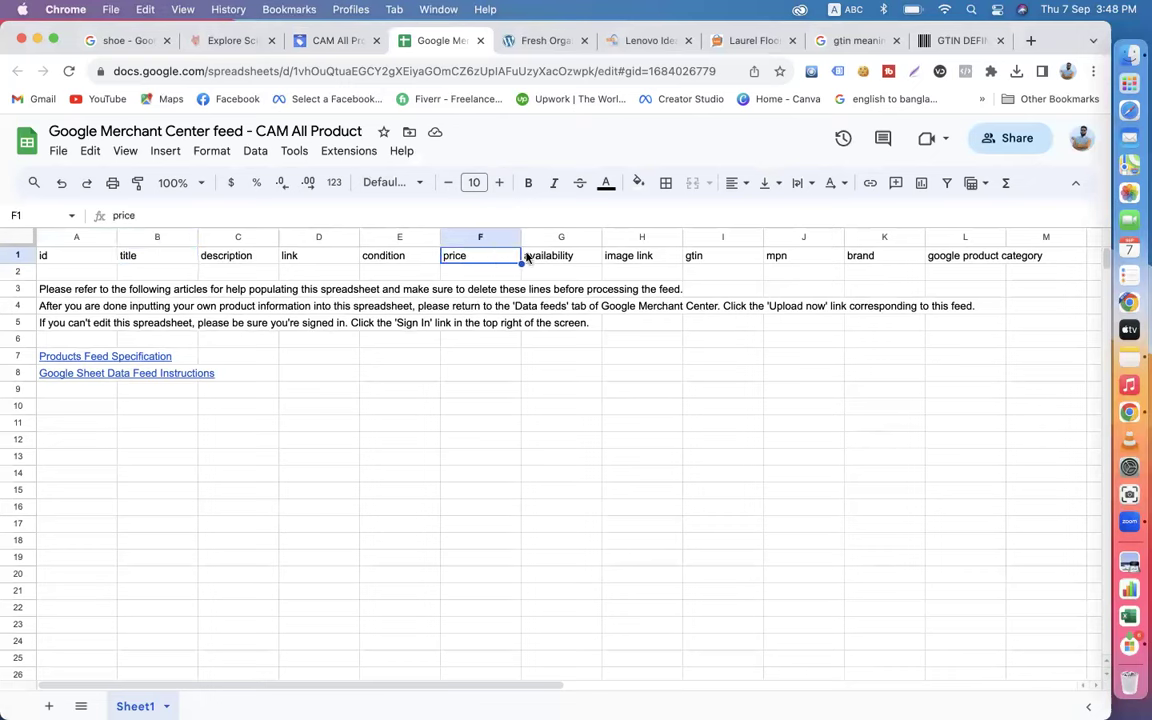
click(653, 256)
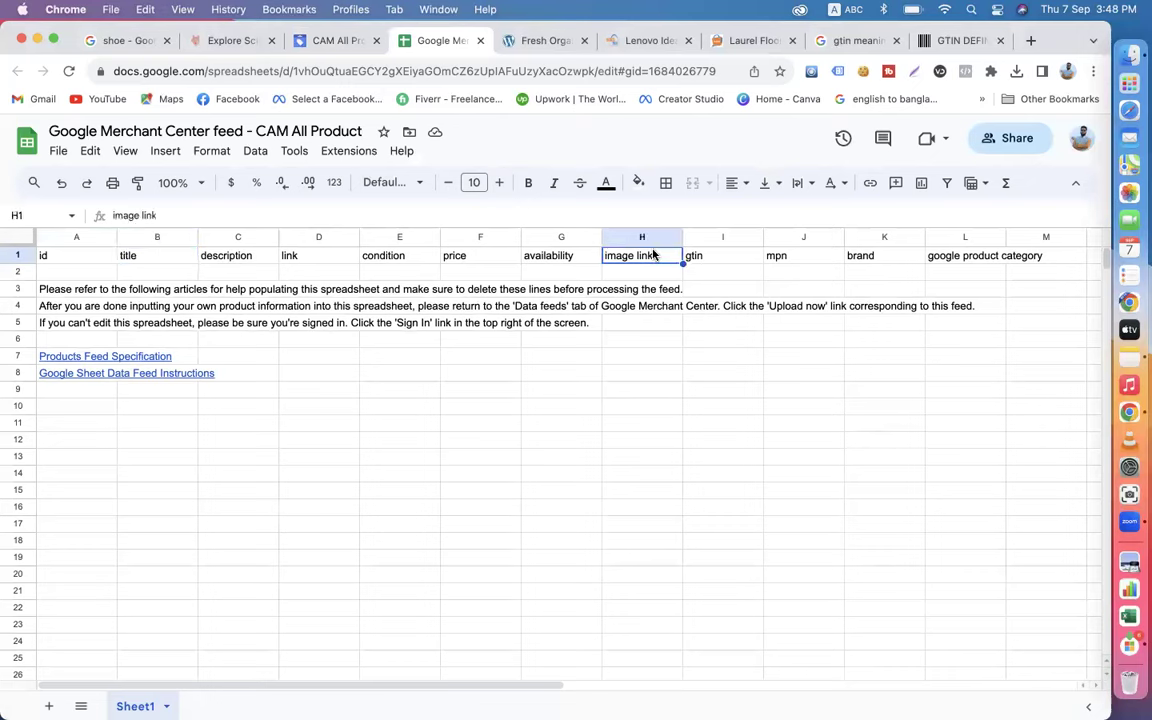
click(720, 256)
click(777, 256)
click(895, 259)
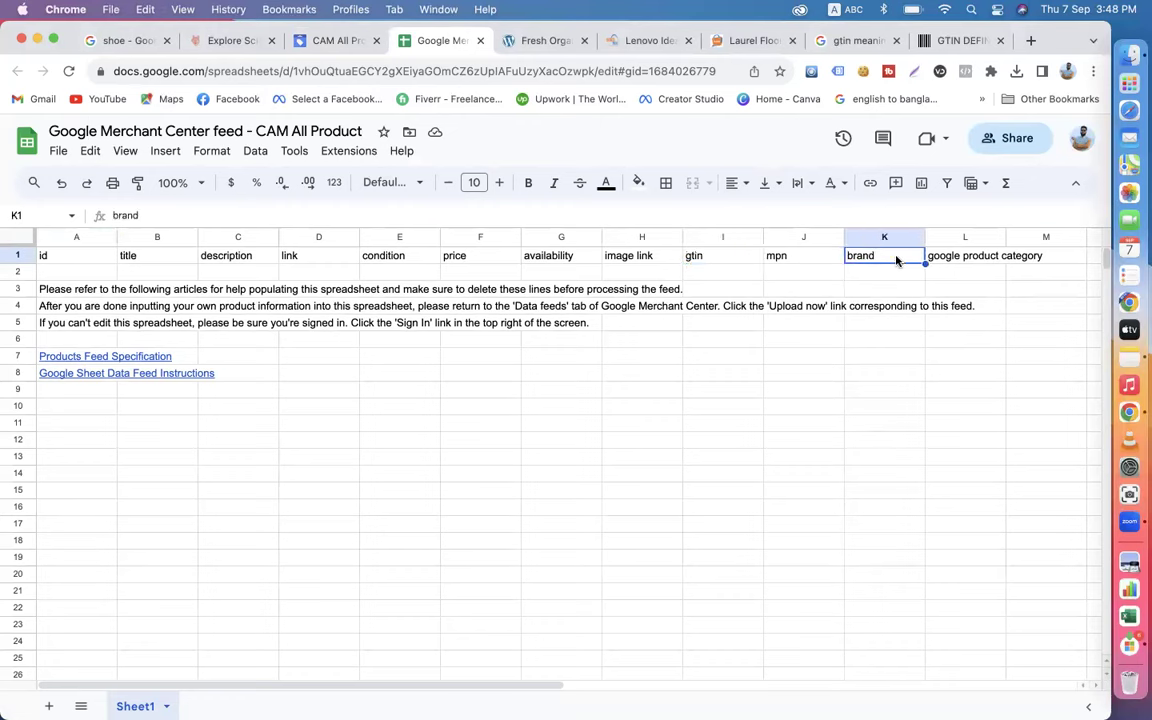
click(978, 258)
click(1047, 259)
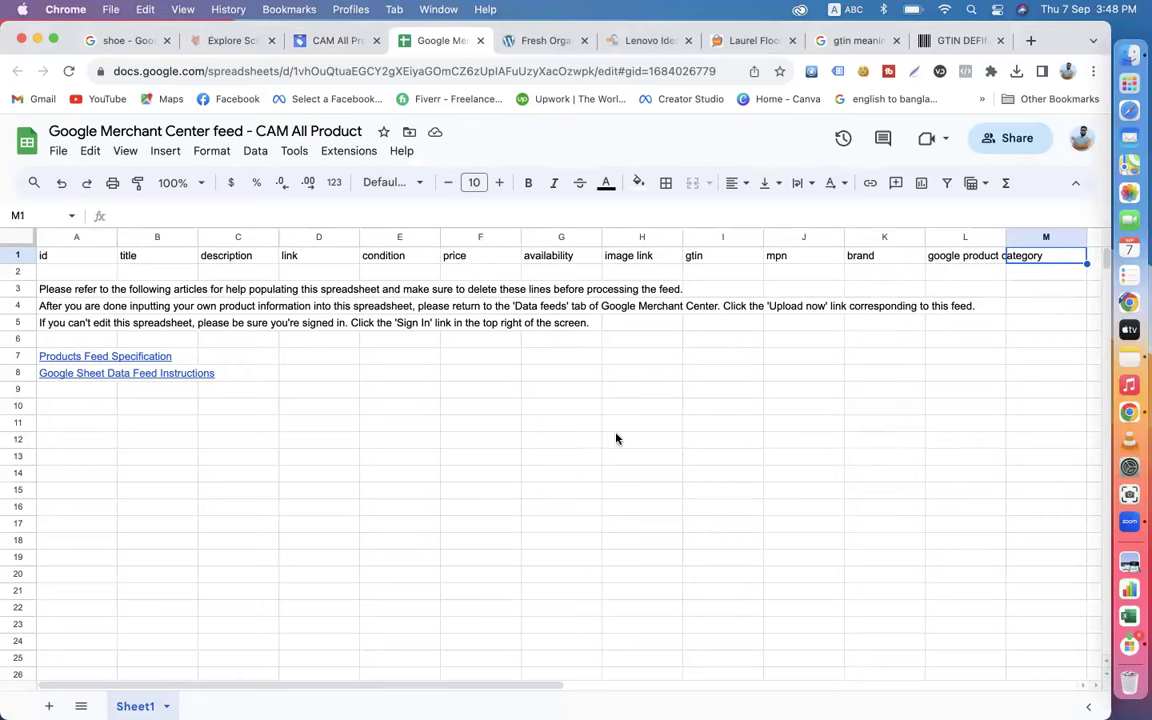
Review the gtin, mpn, brand and google product category headings once more in the feed sheet.
click(717, 257)
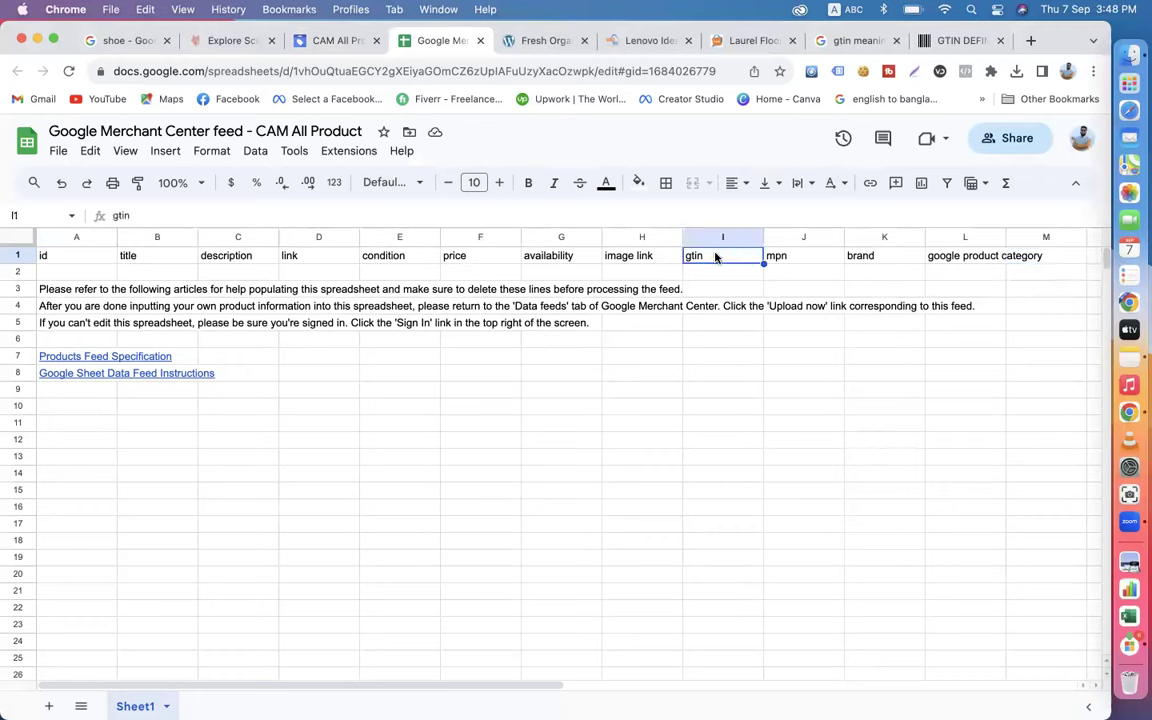
click(818, 261)
click(890, 265)
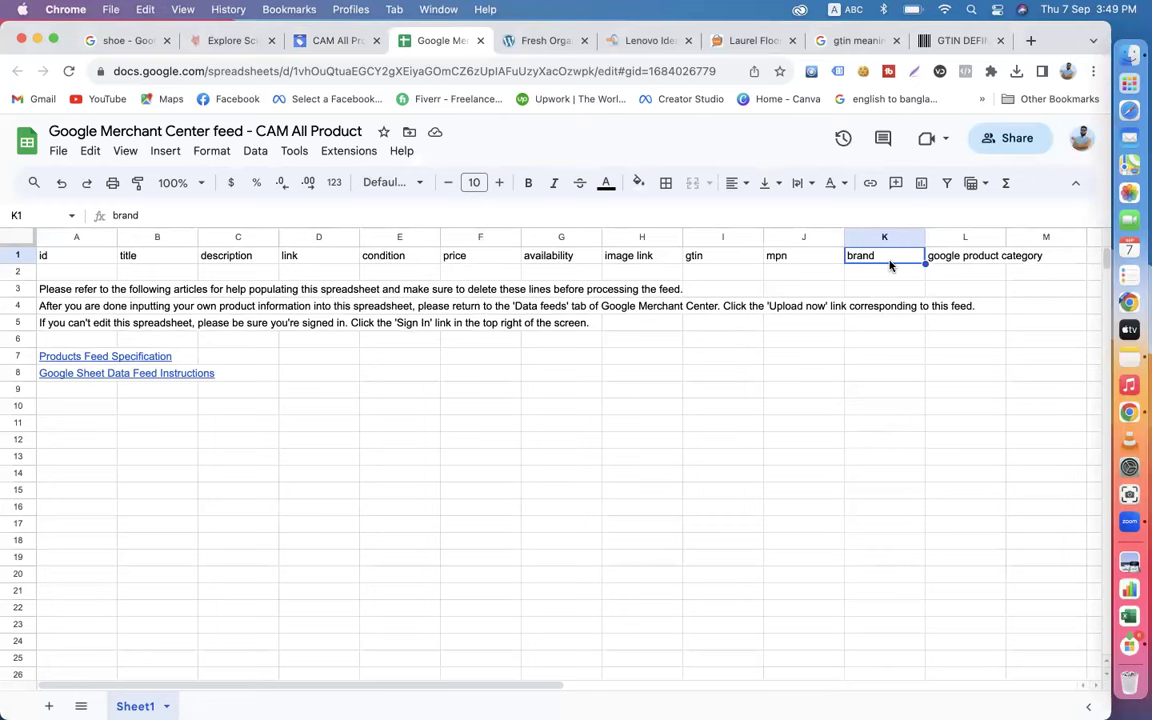
click(966, 265)
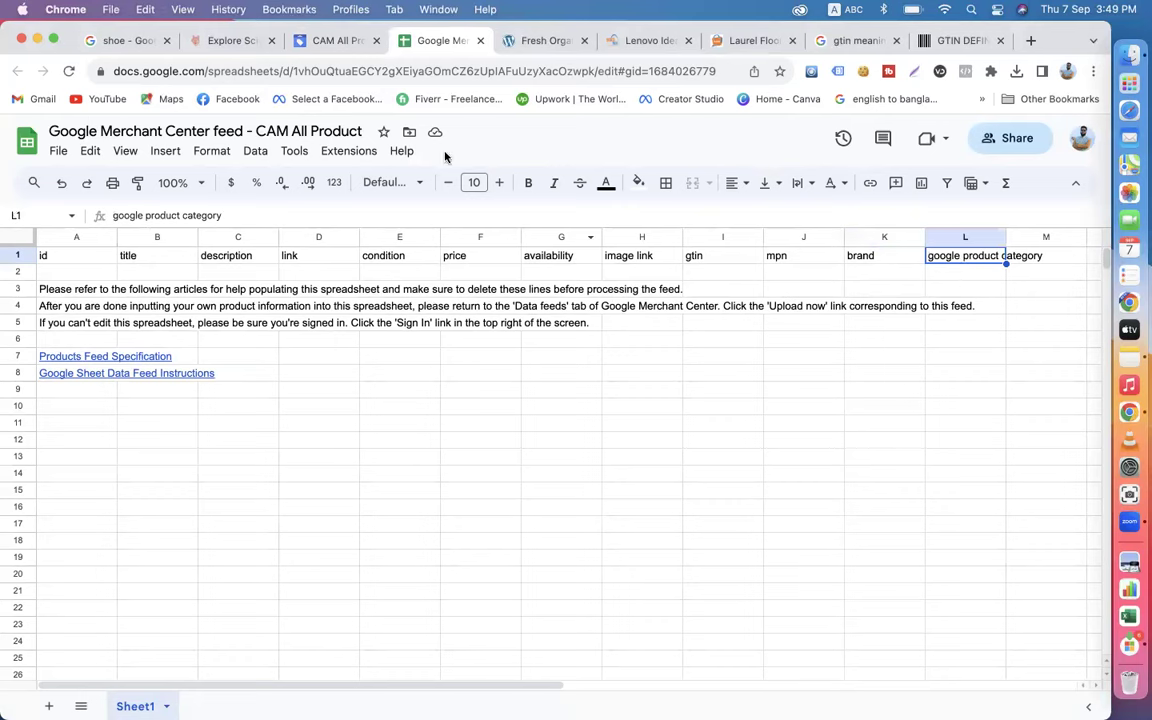
click(322, 41)
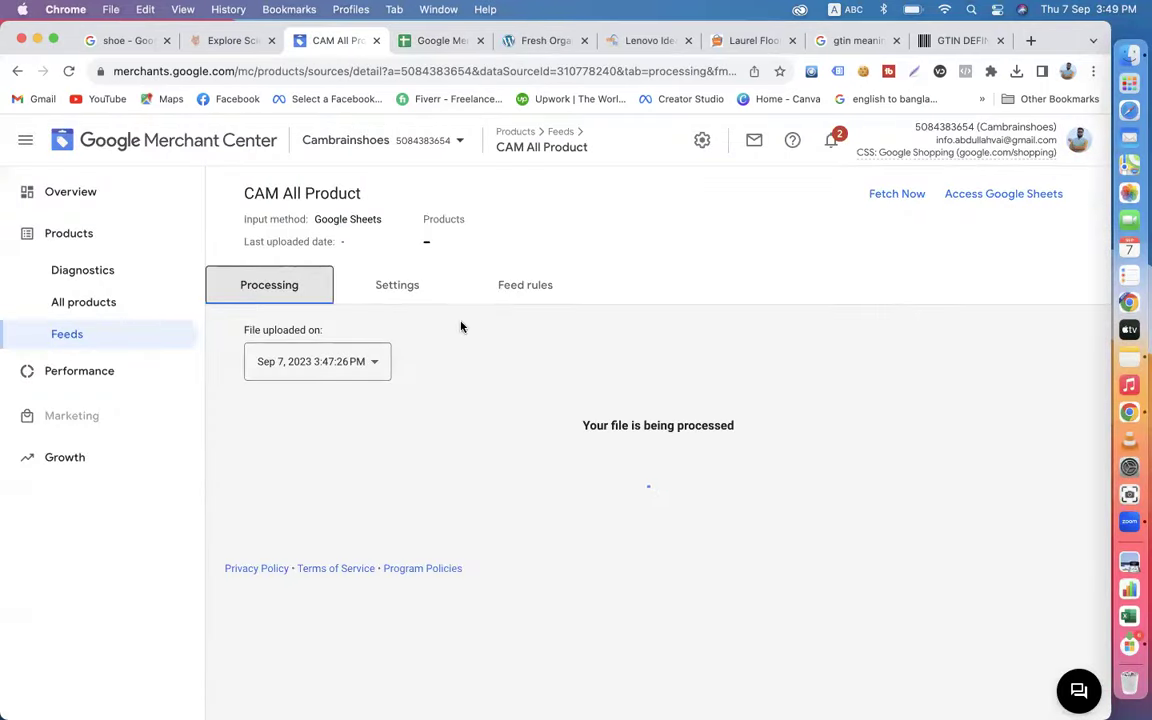
click(418, 42)
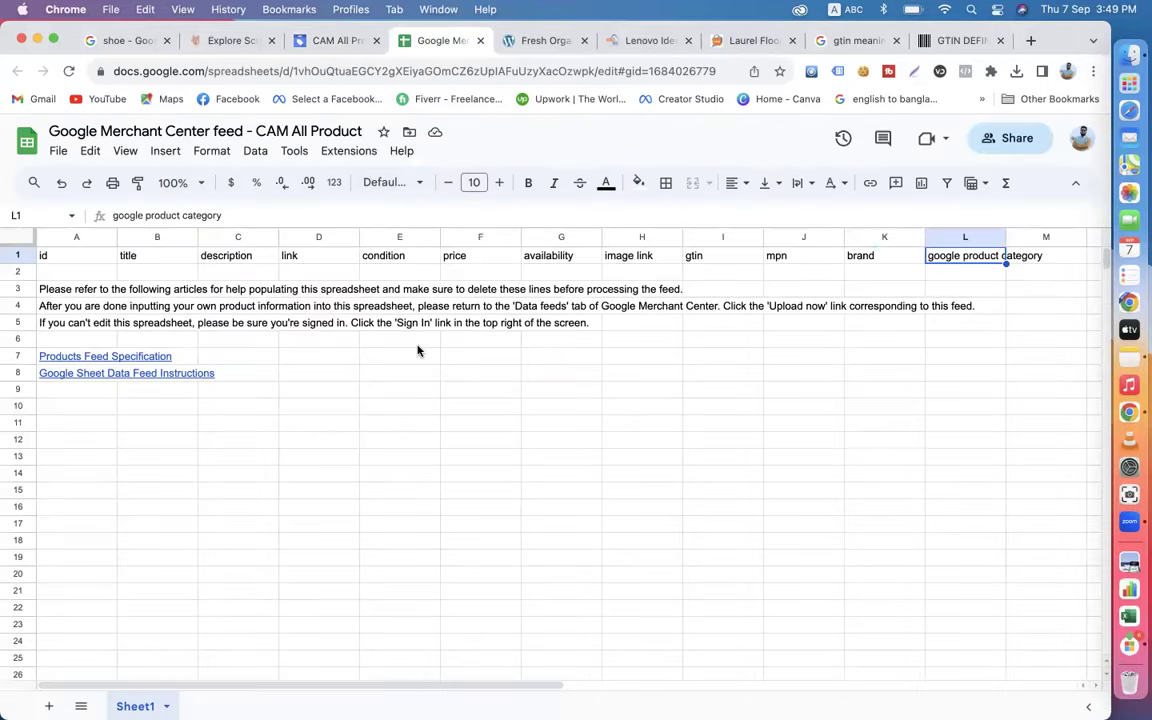
click(325, 40)
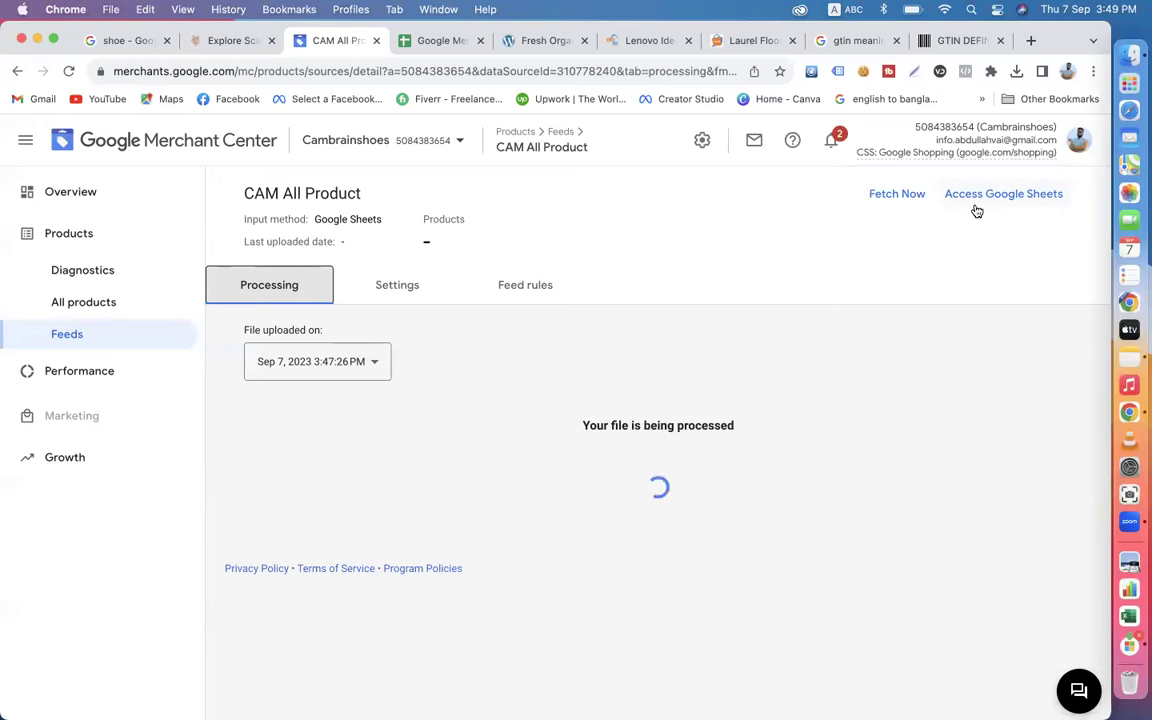
click(440, 42)
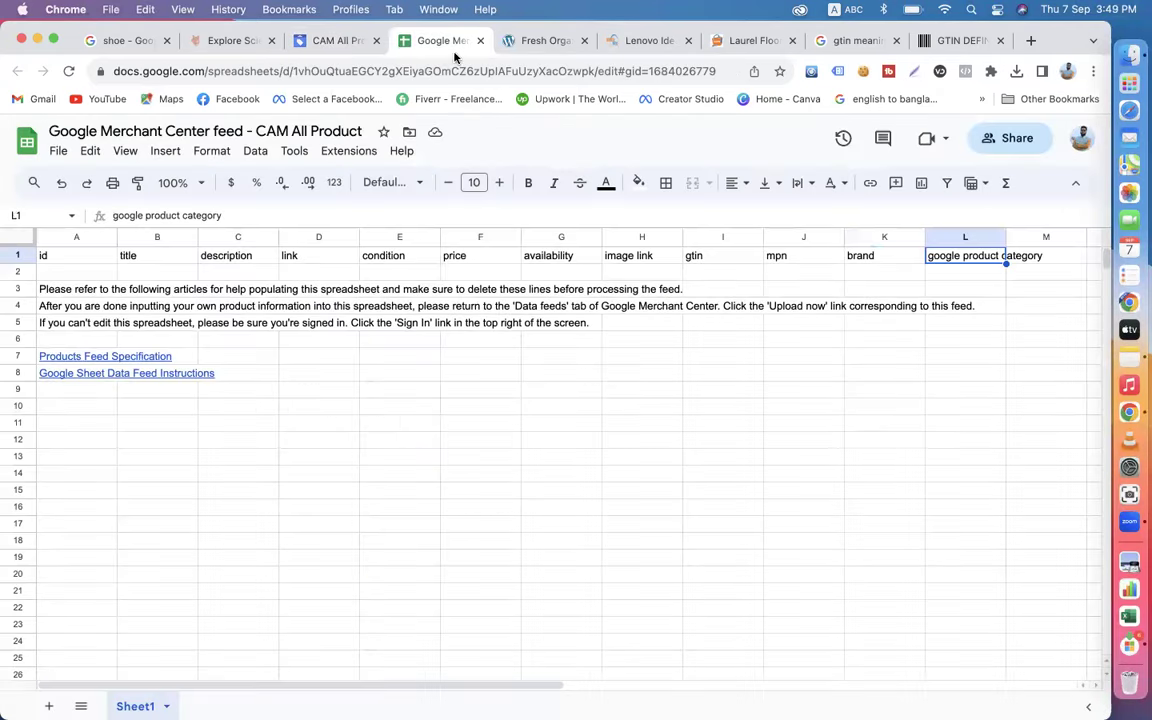
click(530, 42)
click(347, 41)
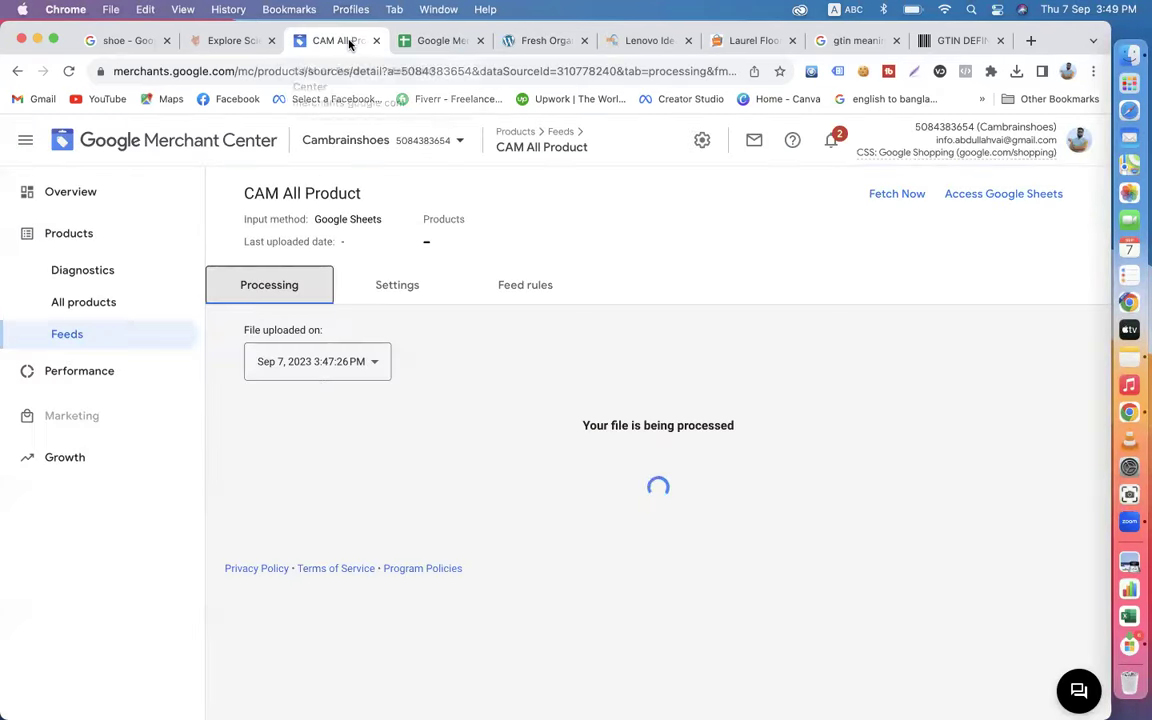
Return to the feed's Google Sheet and copy the address of the Products Feed Specification link in row 7.
click(428, 42)
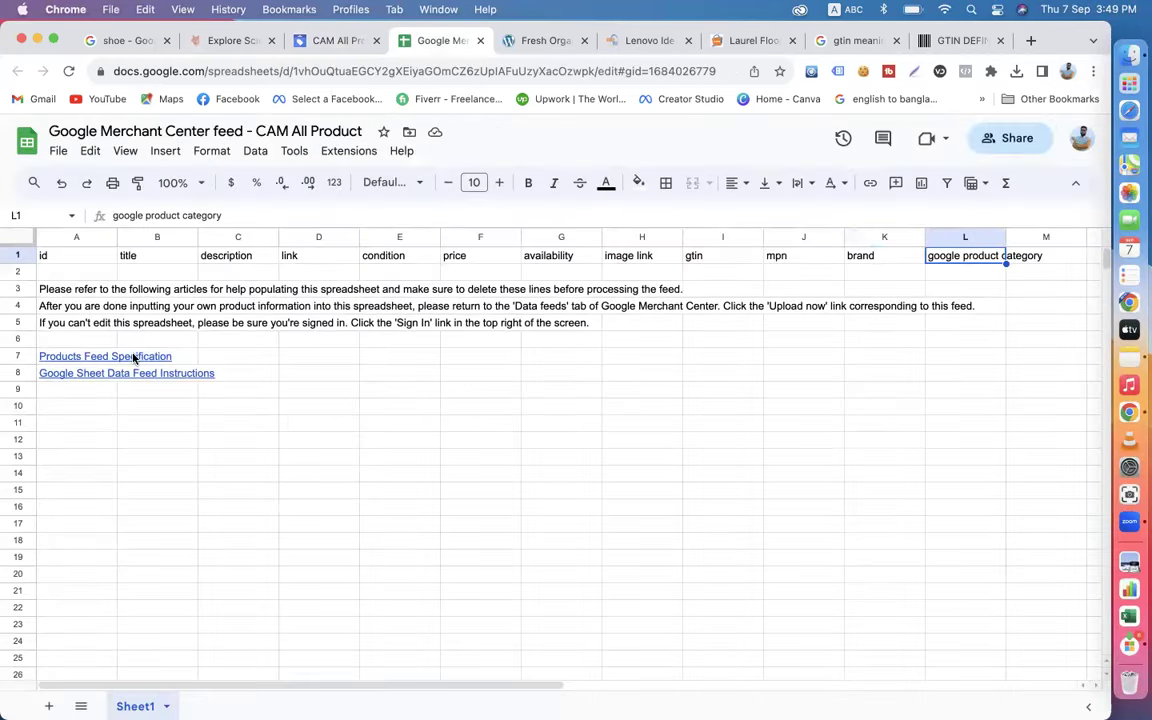
mouse_move(110, 363)
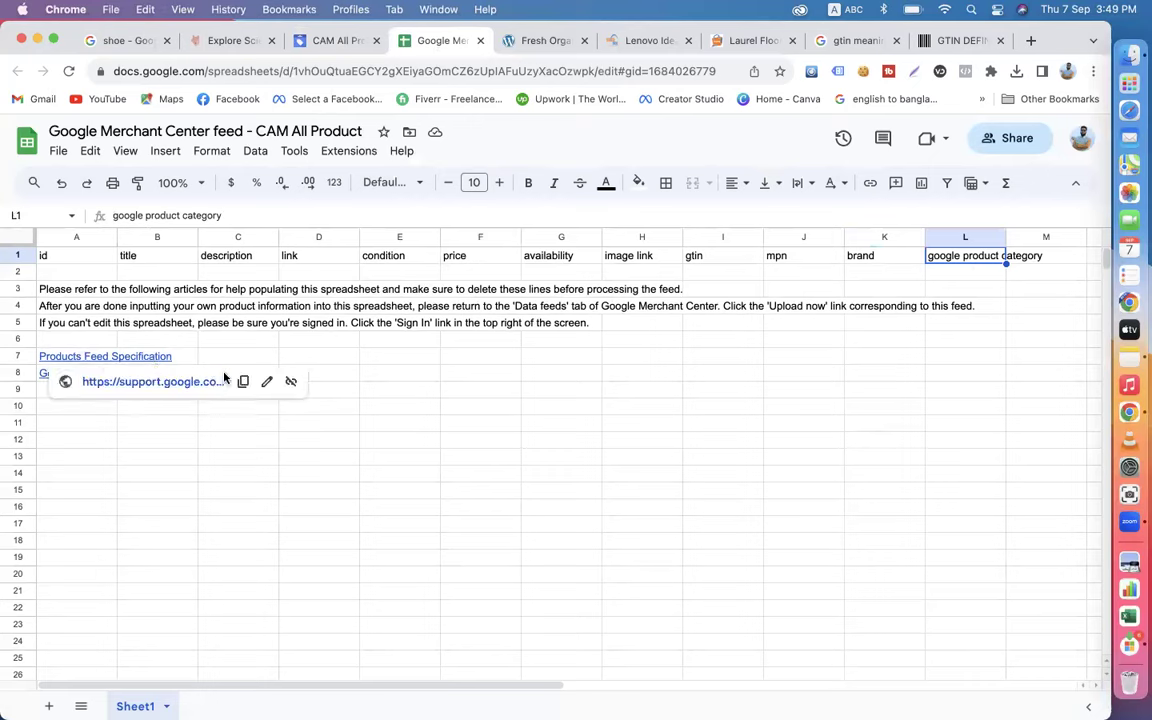
click(241, 382)
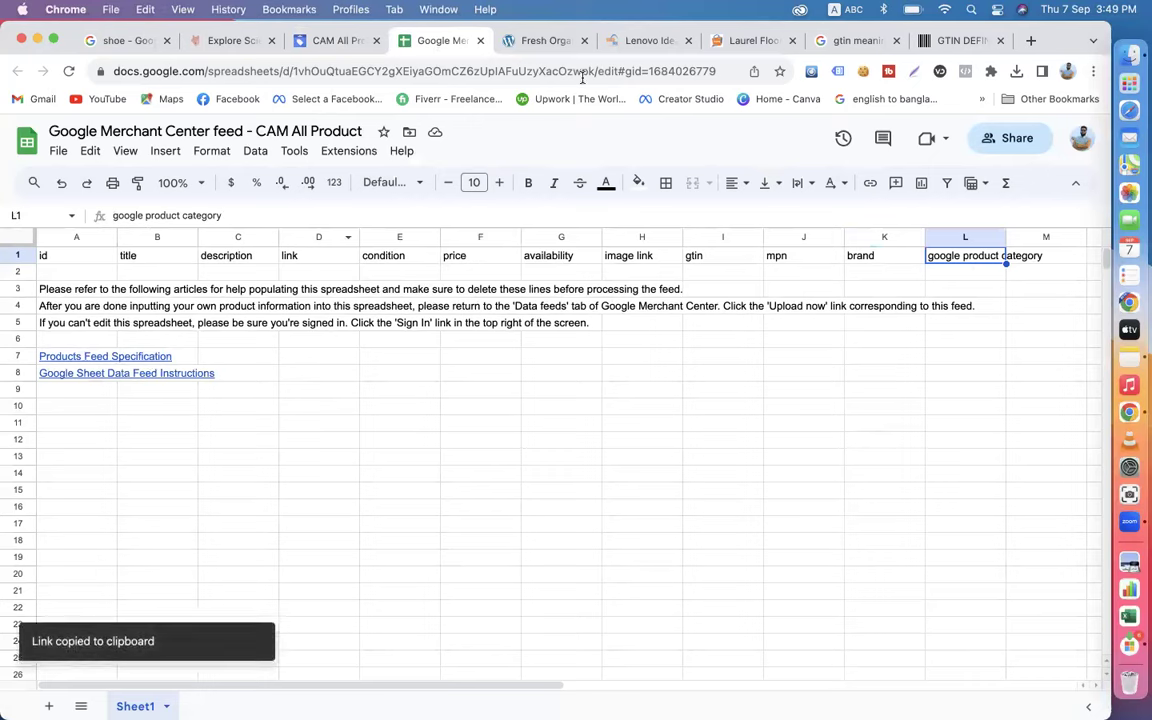
Search Google for "product feed specification" and skim the attribute tables in the Merchant Center Help article Product data specification.
click(1036, 40)
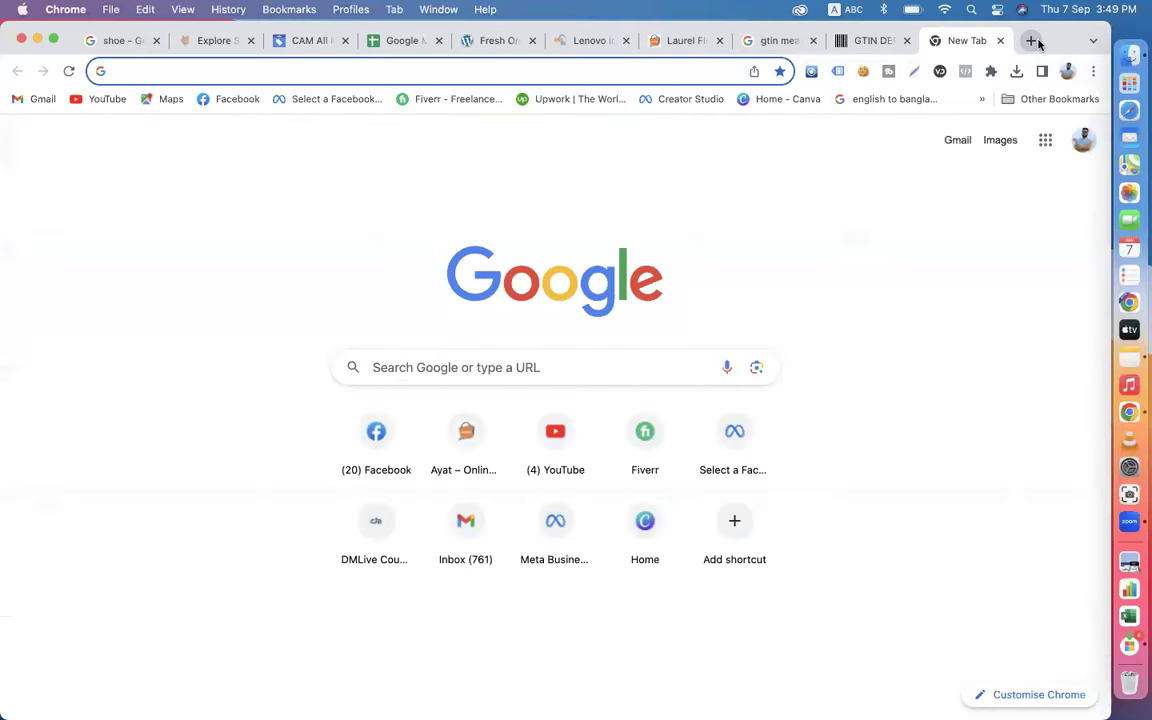
text(product)
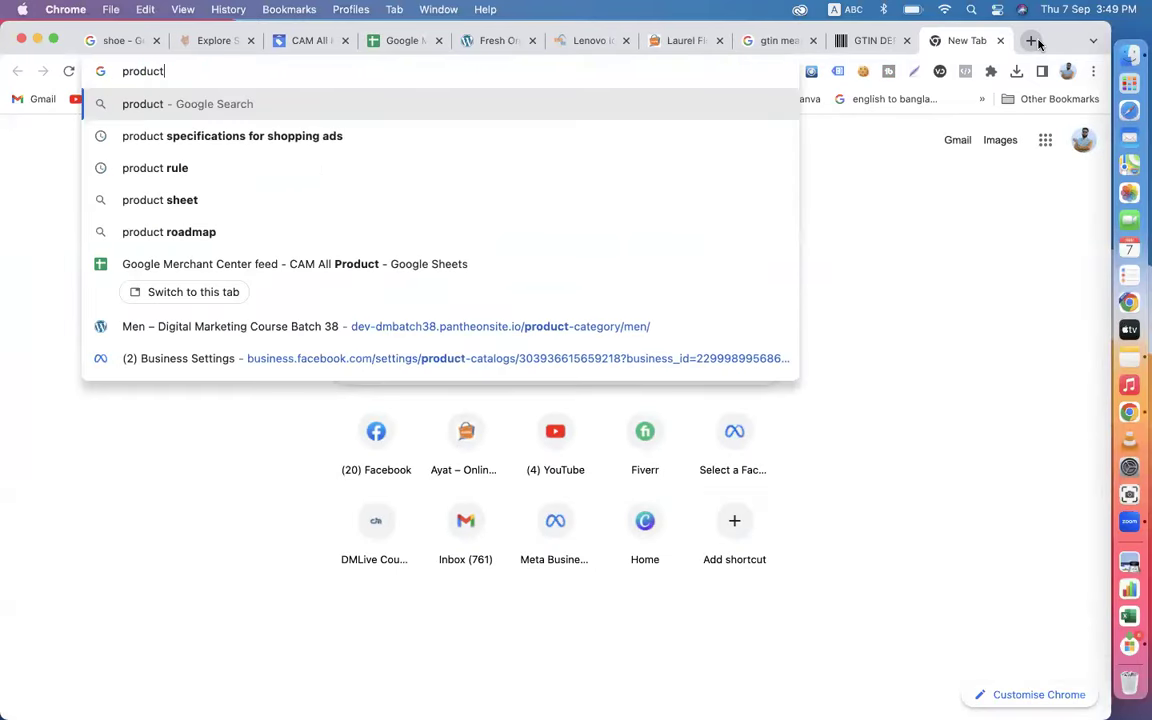
text( feed)
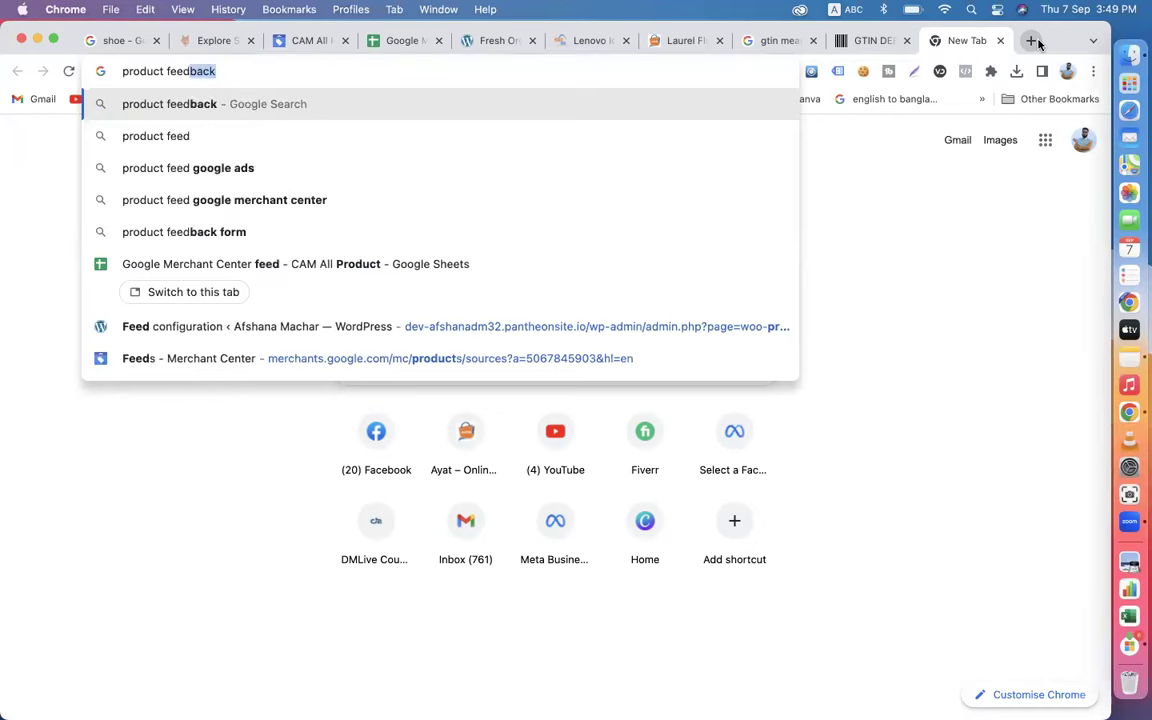
text( sp)
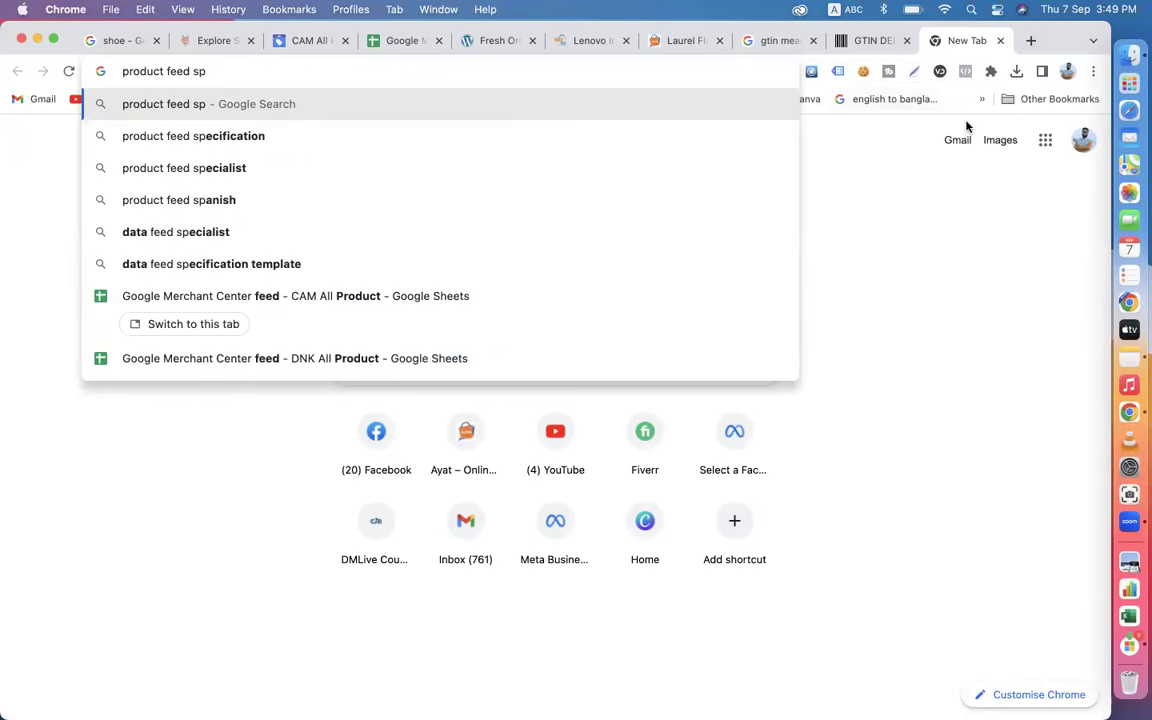
click(297, 137)
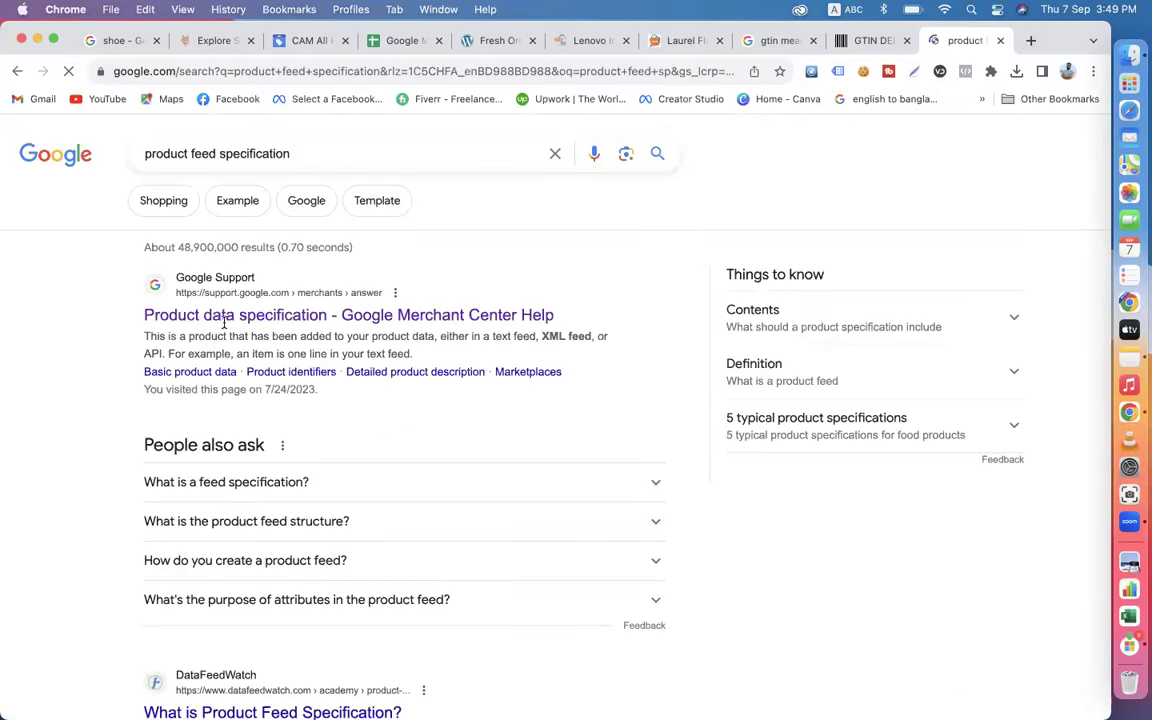
click(277, 320)
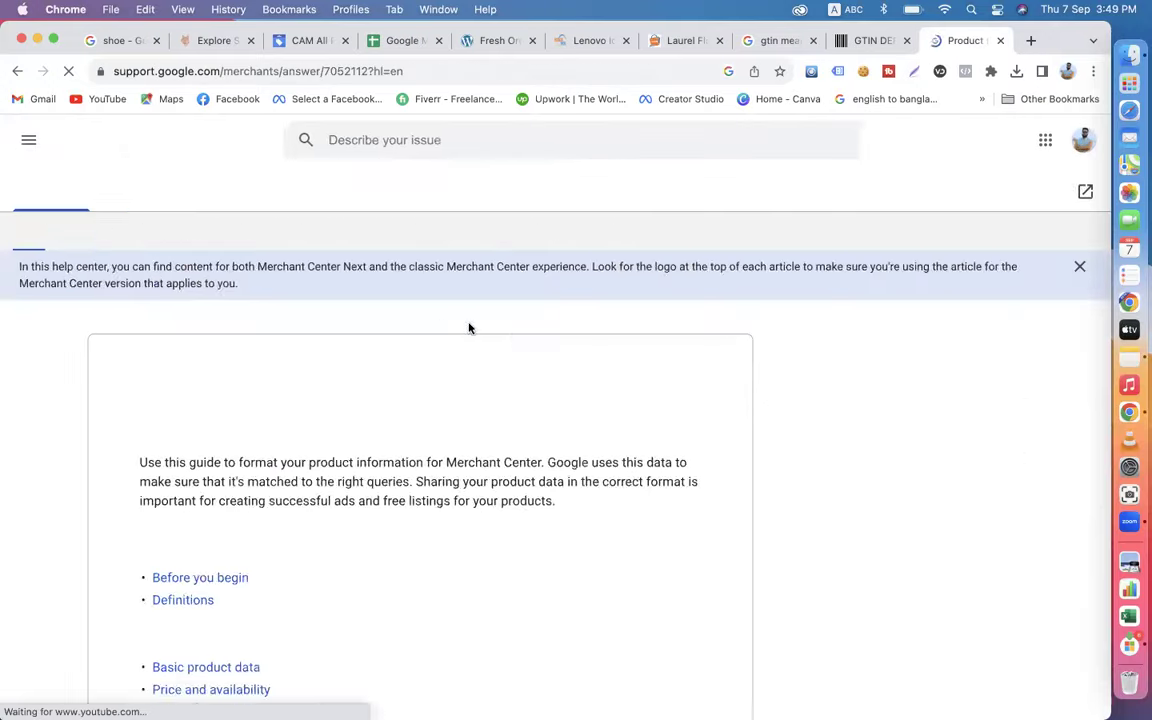
scroll(472, 511, down, 5)
scroll(472, 511, down, 15)
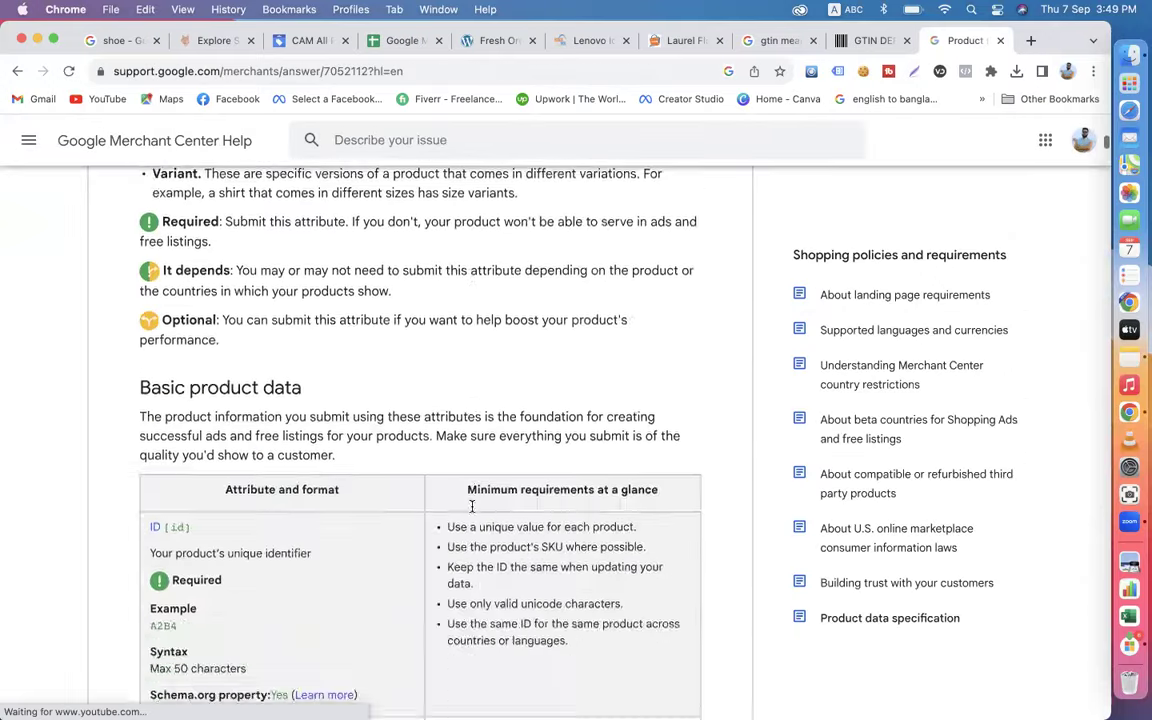
scroll(472, 511, down, 5)
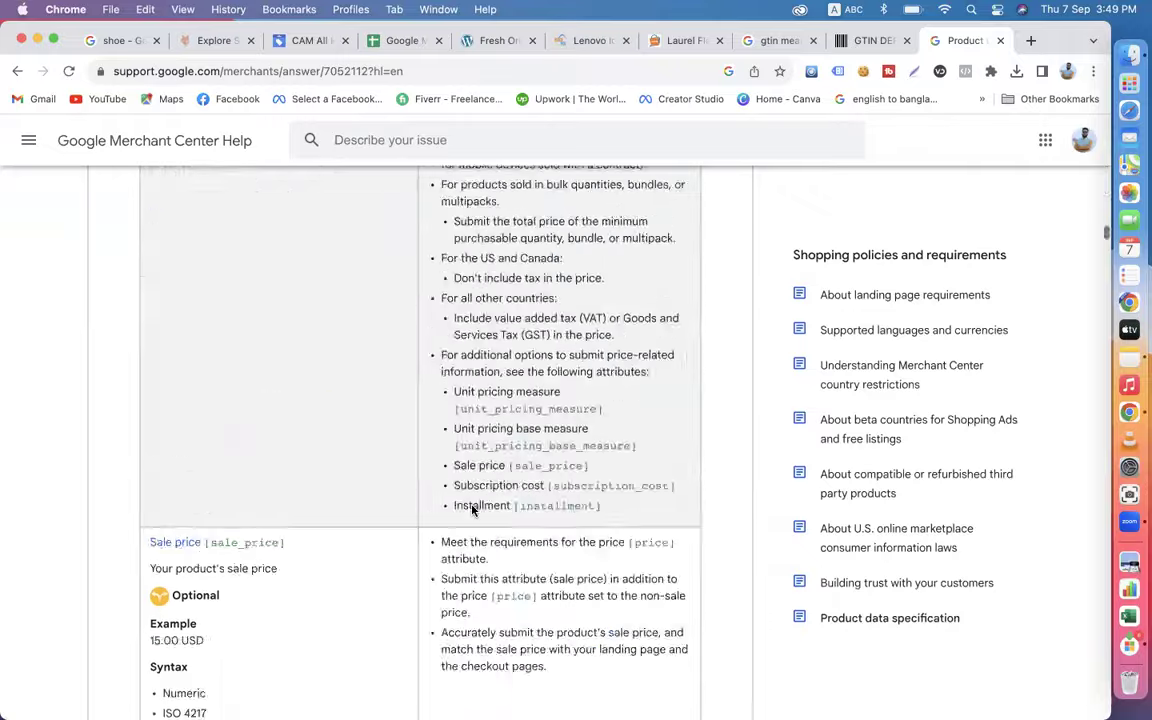
scroll(472, 511, up, 20)
Copy the Products Feed Specification link address from cell A7 of the feed sheet and load it in the Lenovo laptop page's tab.
click(397, 42)
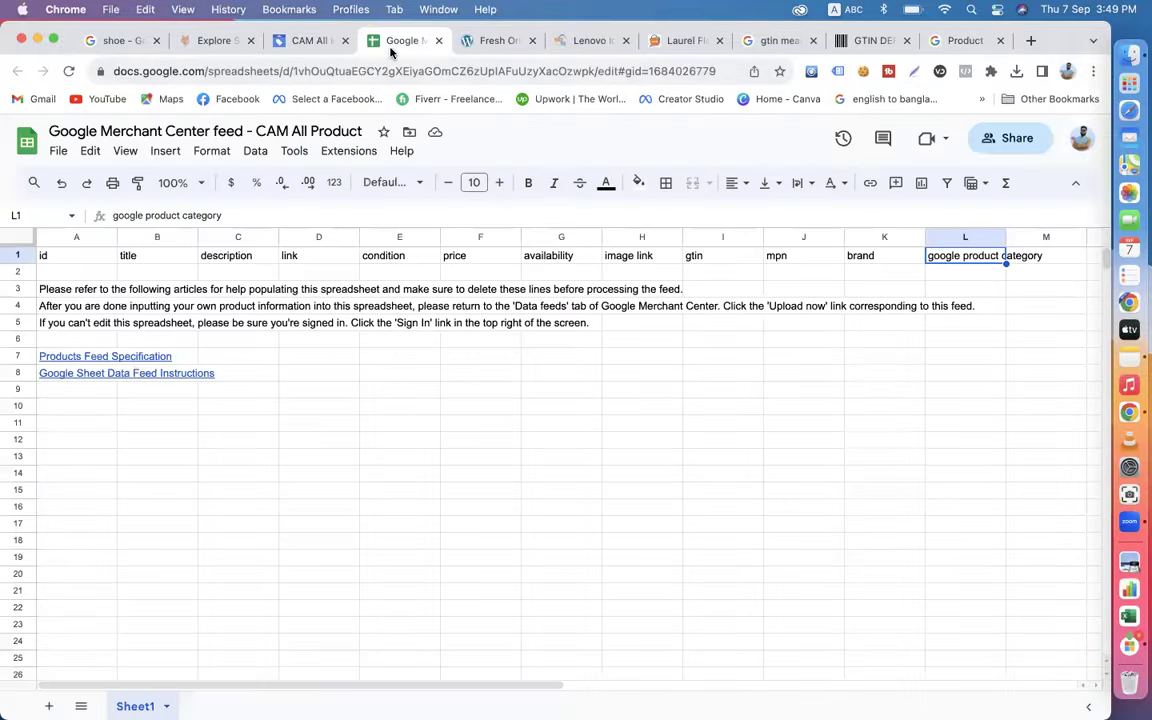
click(151, 358)
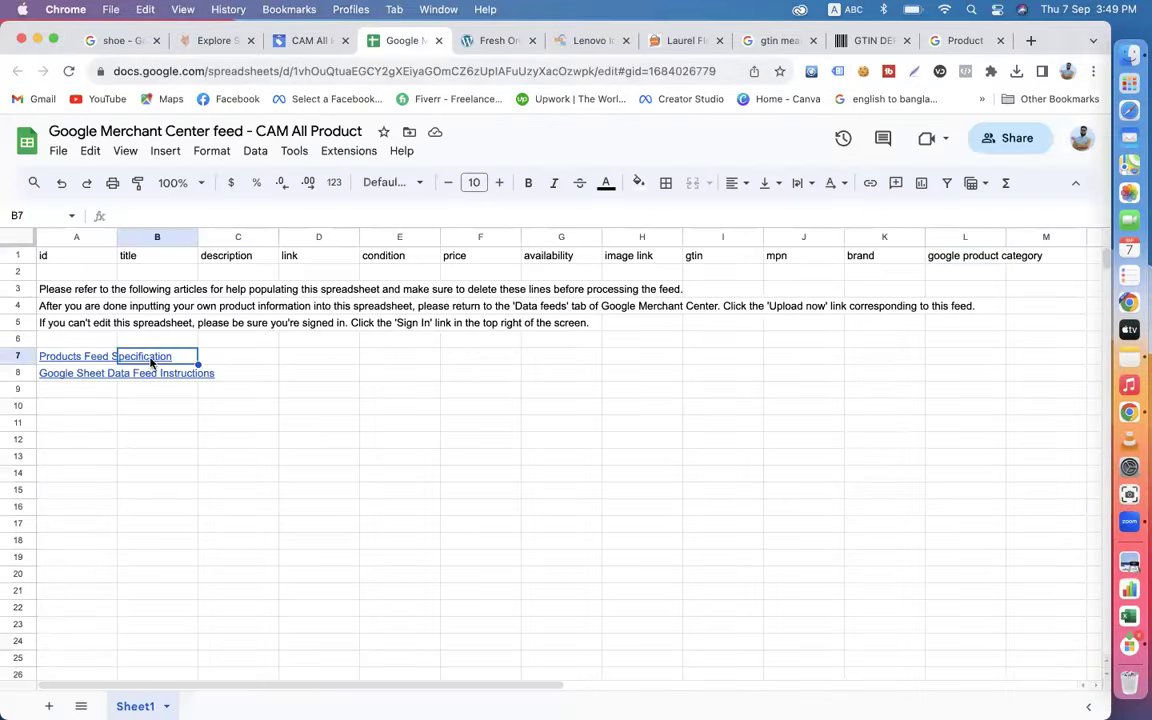
click(84, 360)
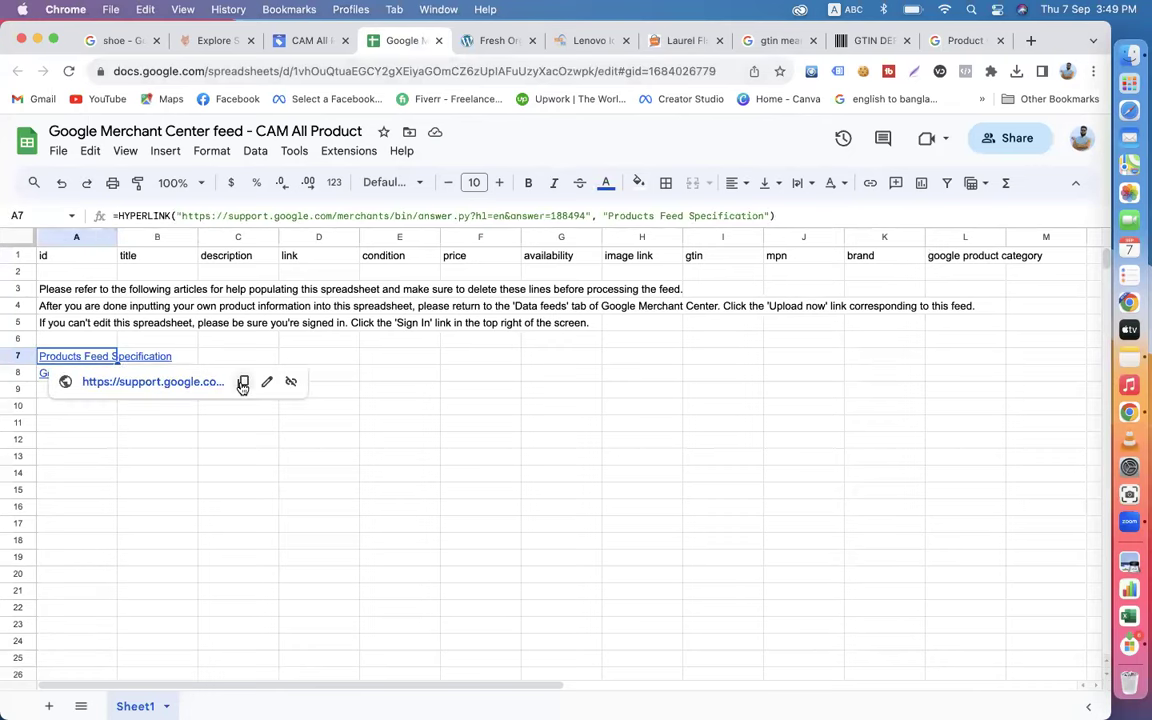
click(239, 381)
click(590, 41)
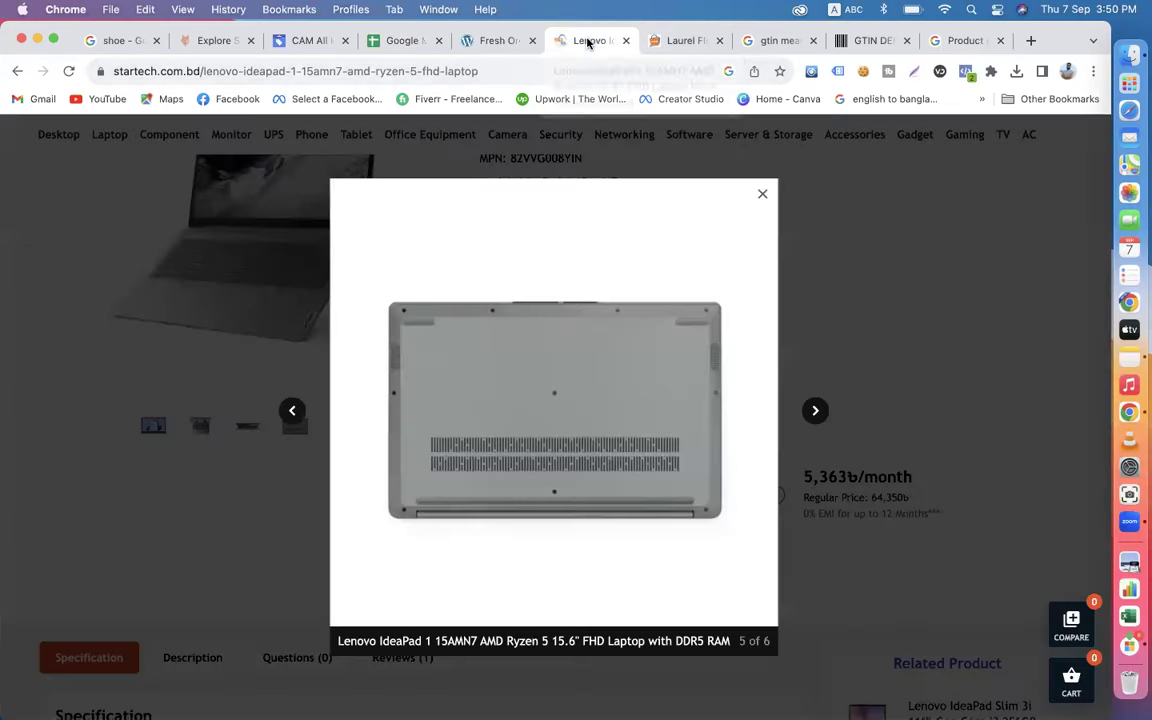
click(491, 72)
key(super+v)
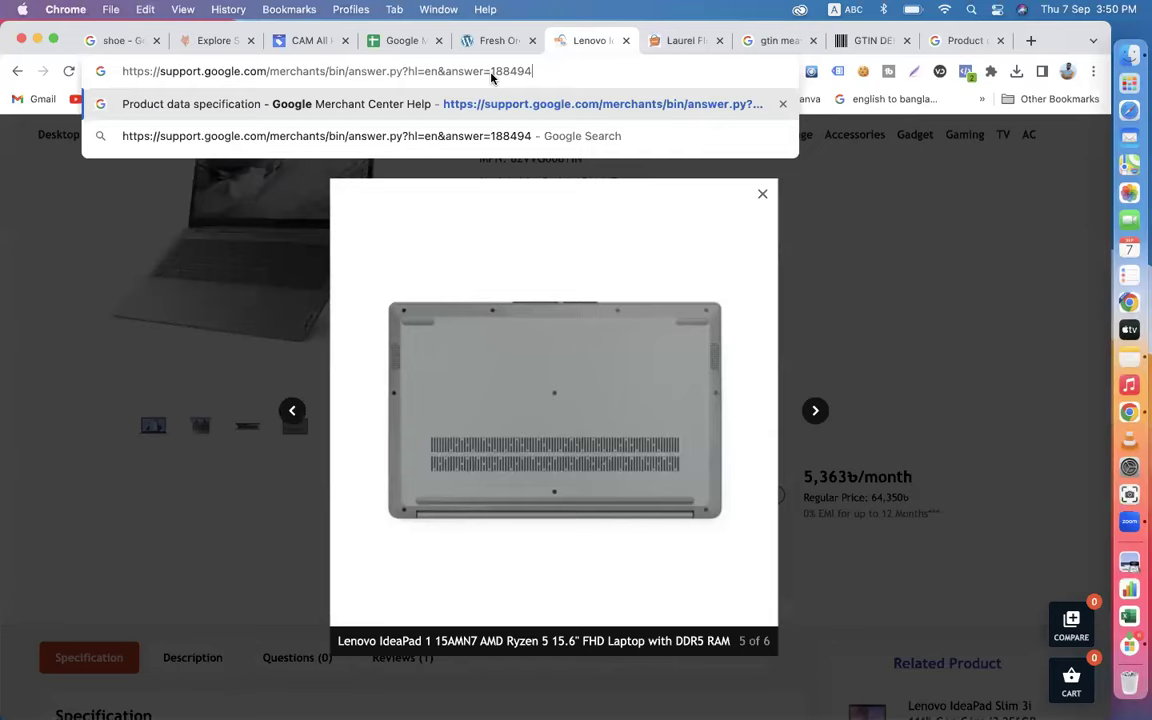
key(Return)
Close the leftover Laurel product, gtin search, GTIN definition and duplicate Product data specification tabs.
click(719, 42)
click(719, 42)
click(719, 42)
click(719, 42)
Return to the feed's Google Sheet and clear row 7, which holds the Products Feed Specification link.
click(560, 42)
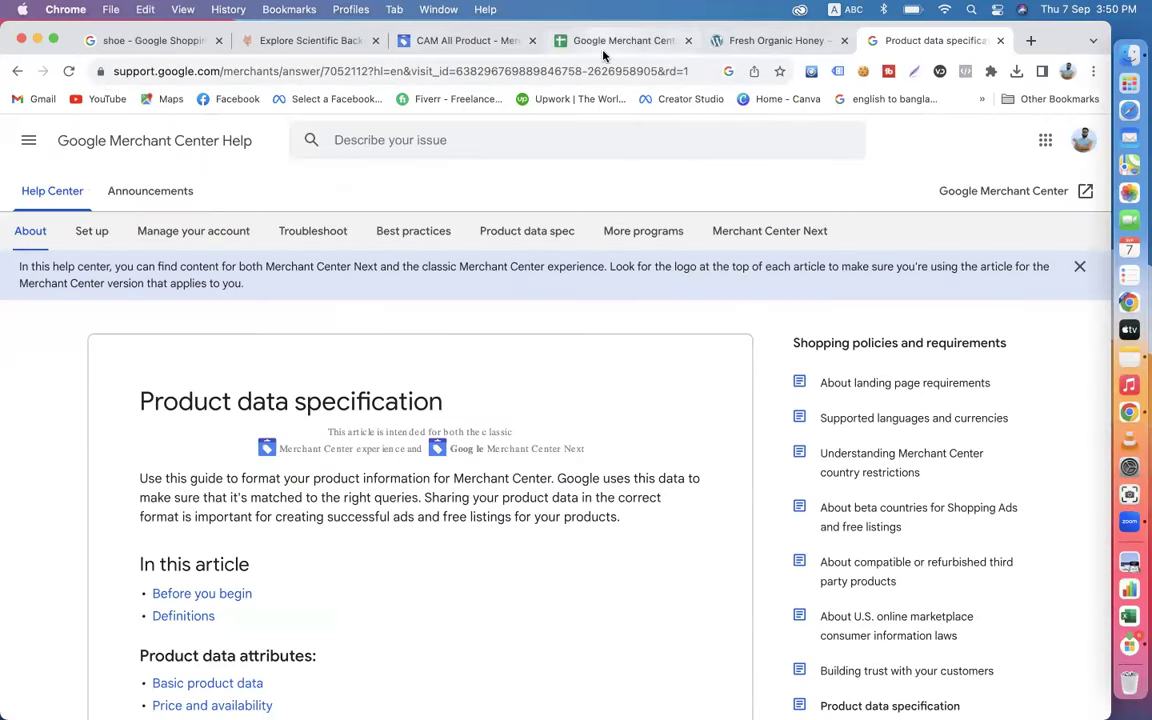
click(18, 356)
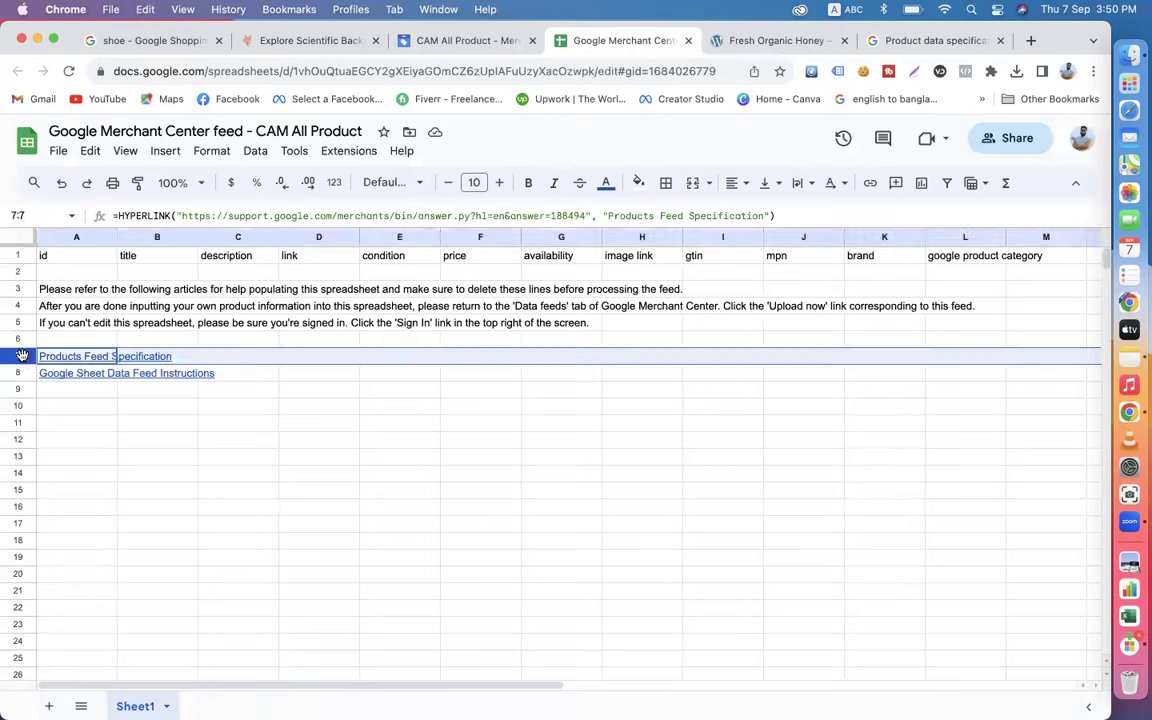
right_click(18, 356)
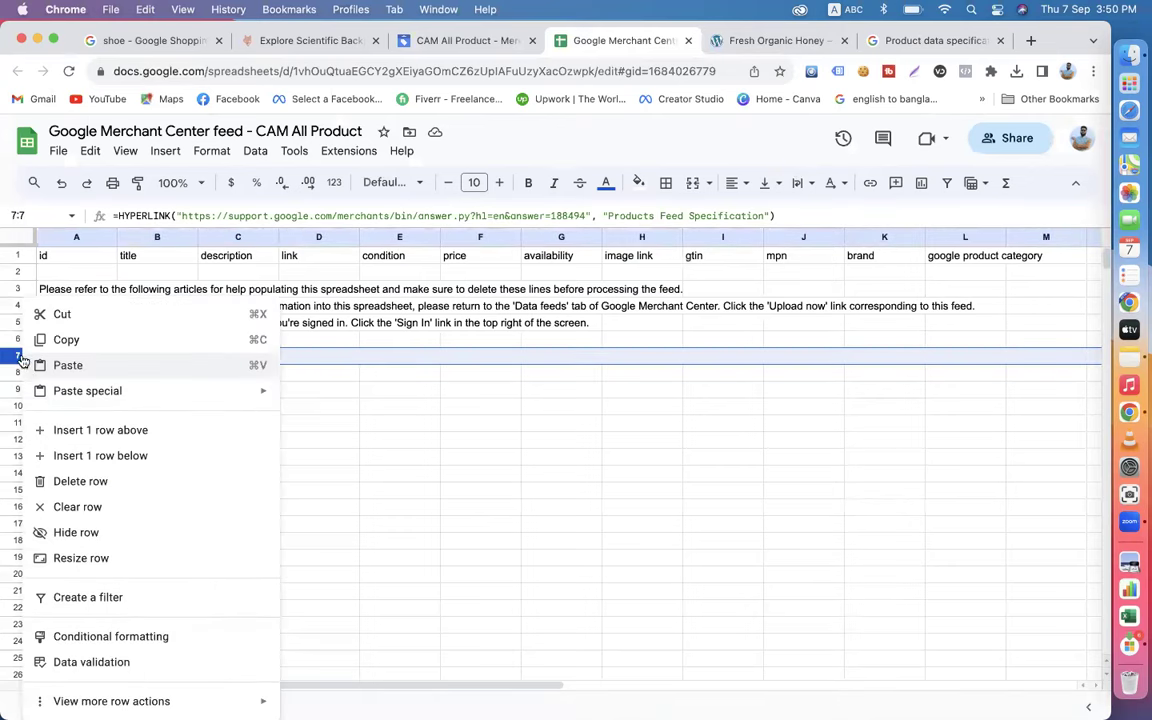
click(92, 506)
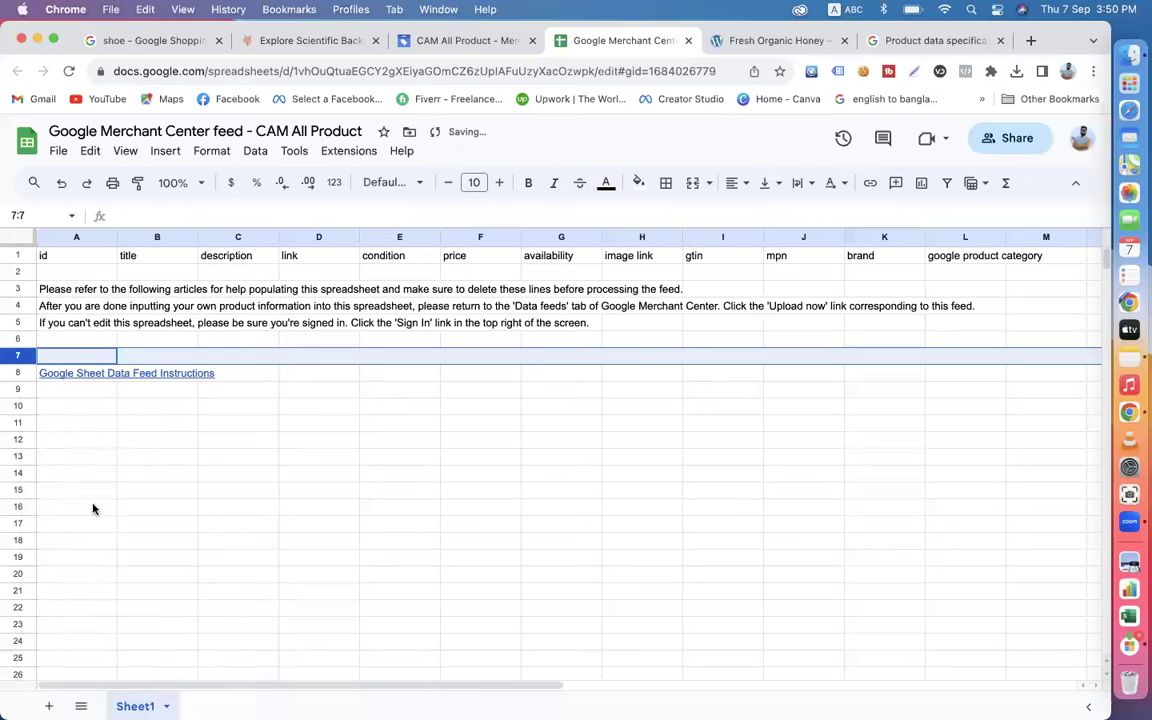
Copy the Google Sheet Data Feed Instructions link address from cell A8 and open it in a new tab.
click(18, 374)
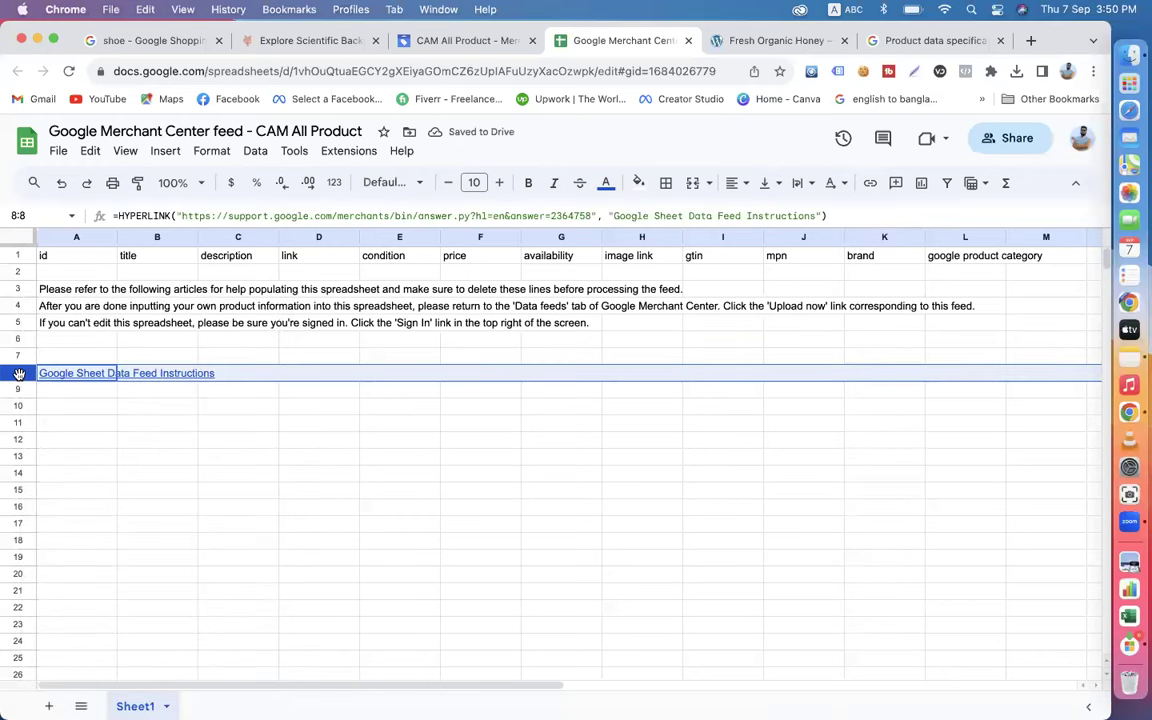
click(193, 374)
click(79, 378)
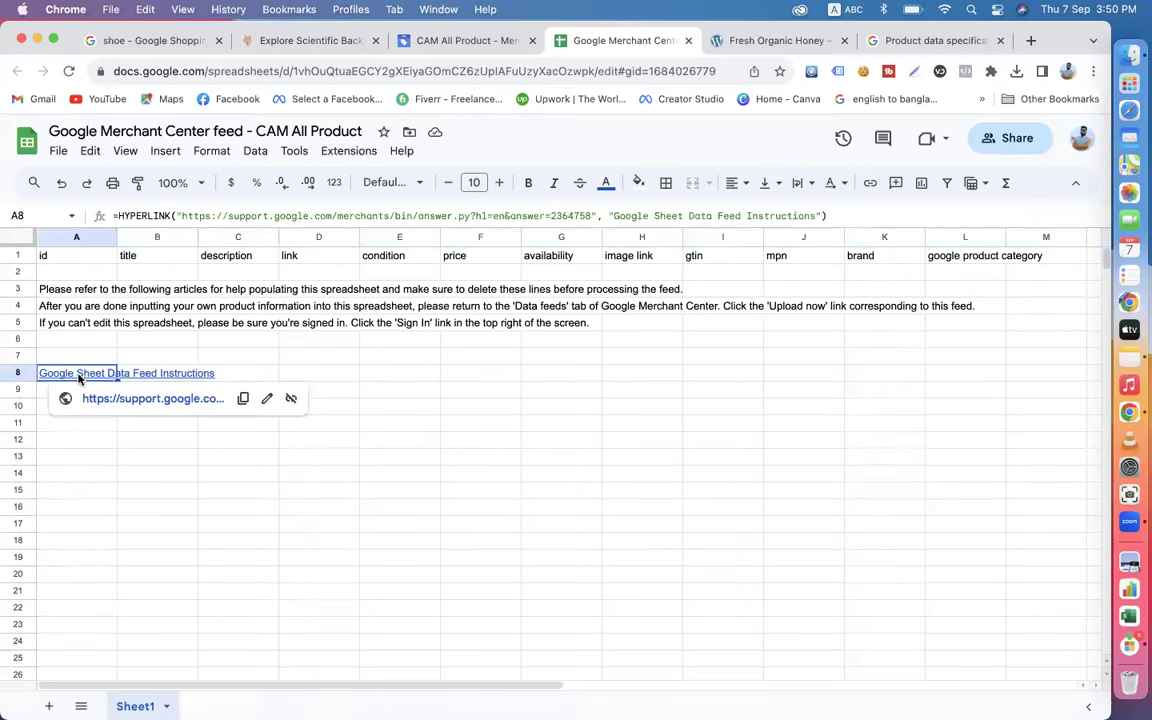
click(239, 398)
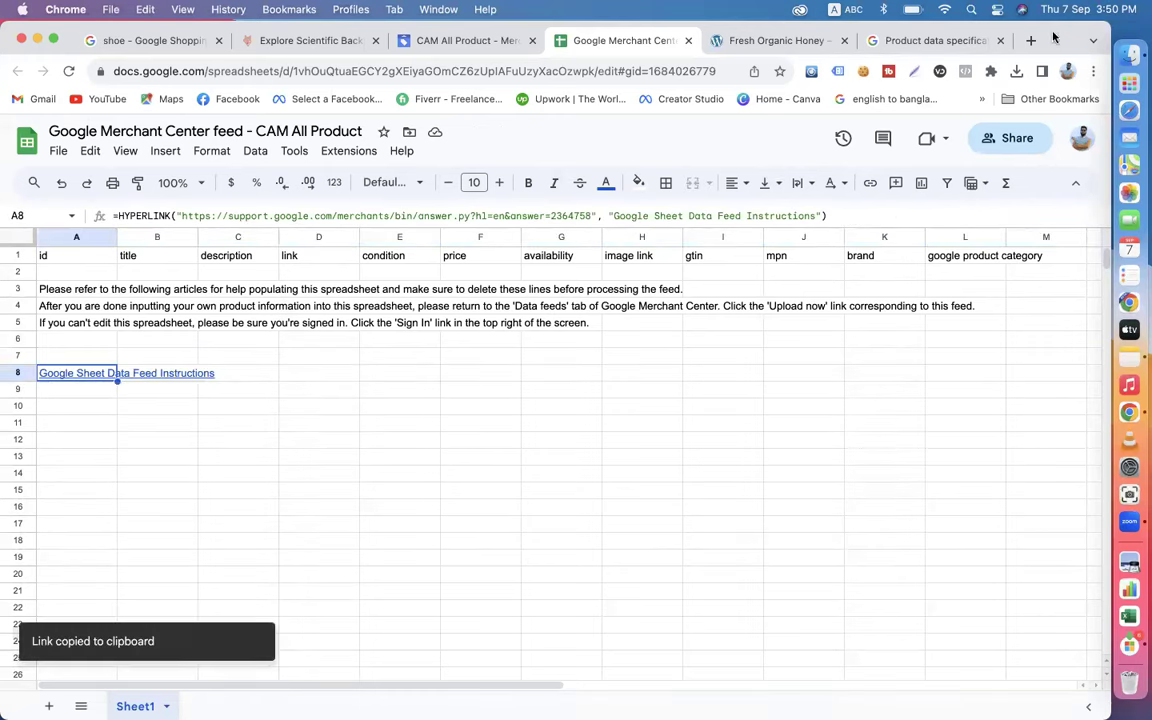
click(1030, 40)
key(super+v)
key(Return)
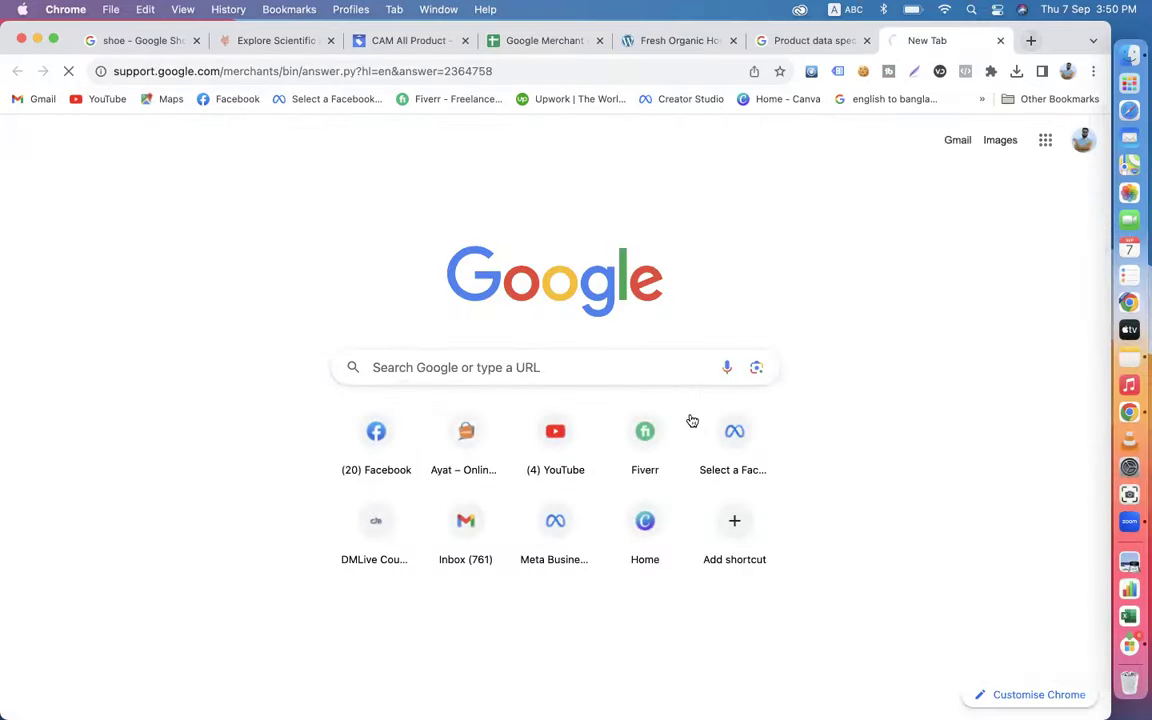
Skim the help article on setting up product data in Google Sheets through its format requirements, and close its tab.
scroll(501, 451, down, 10)
scroll(501, 451, up, 6)
scroll(445, 372, down, 3)
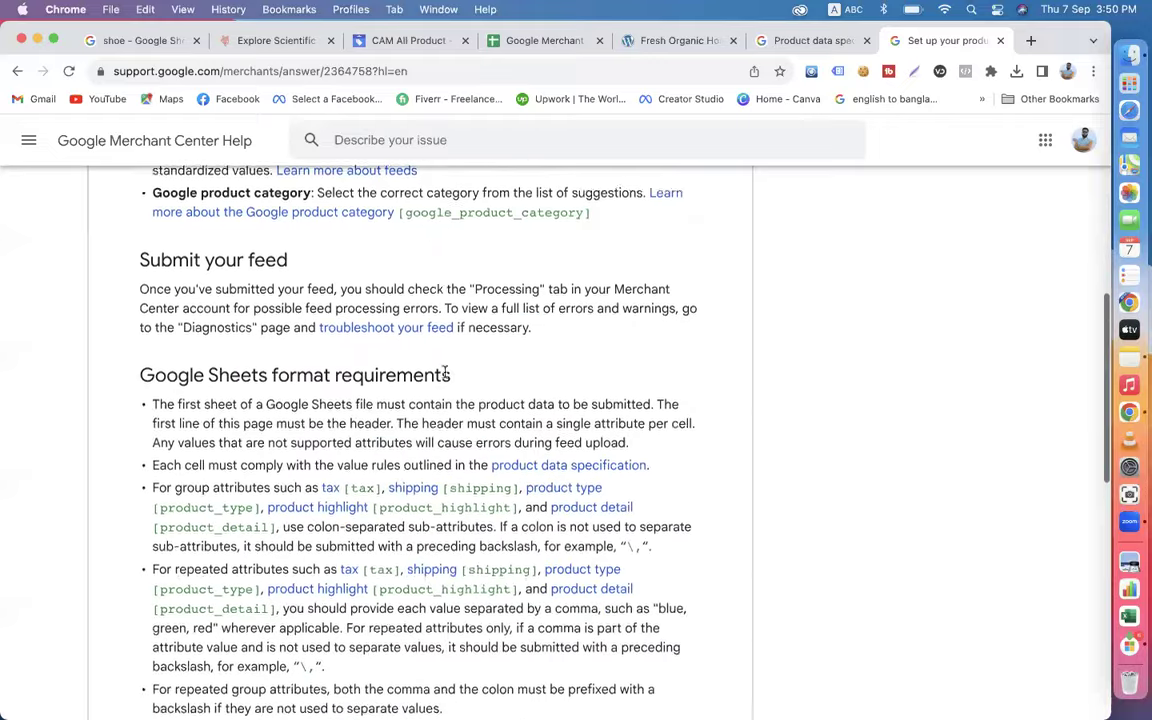
scroll(445, 372, down, 10)
scroll(480, 398, up, 1)
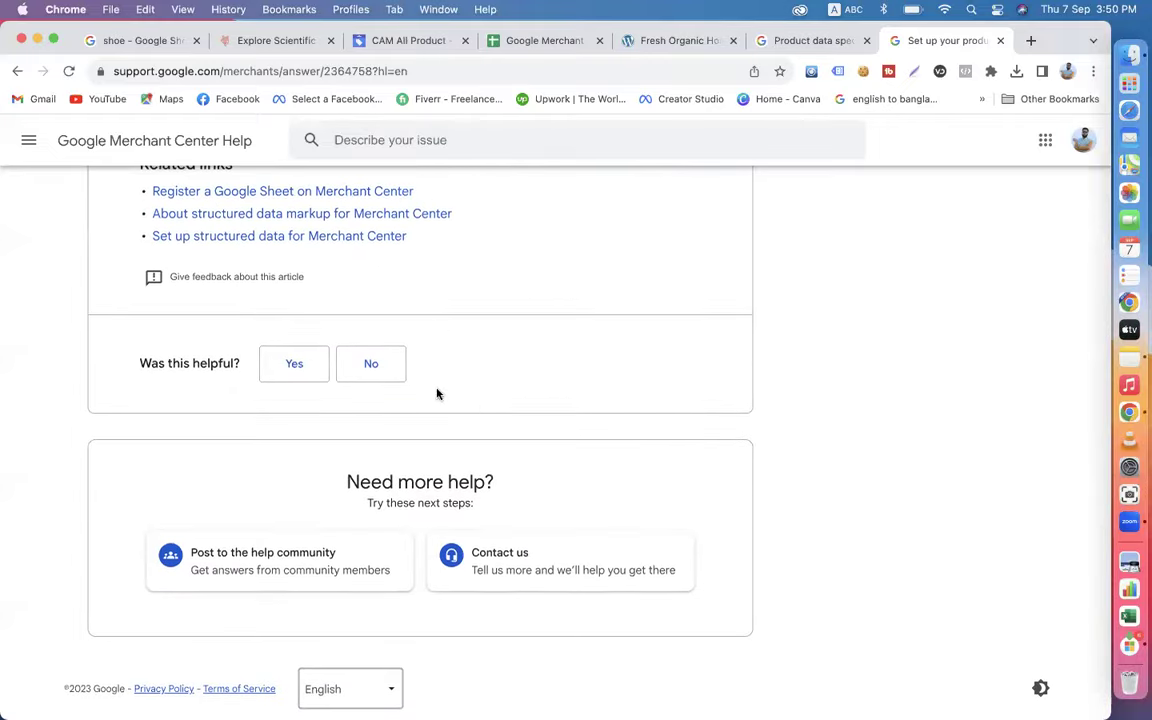
click(1000, 40)
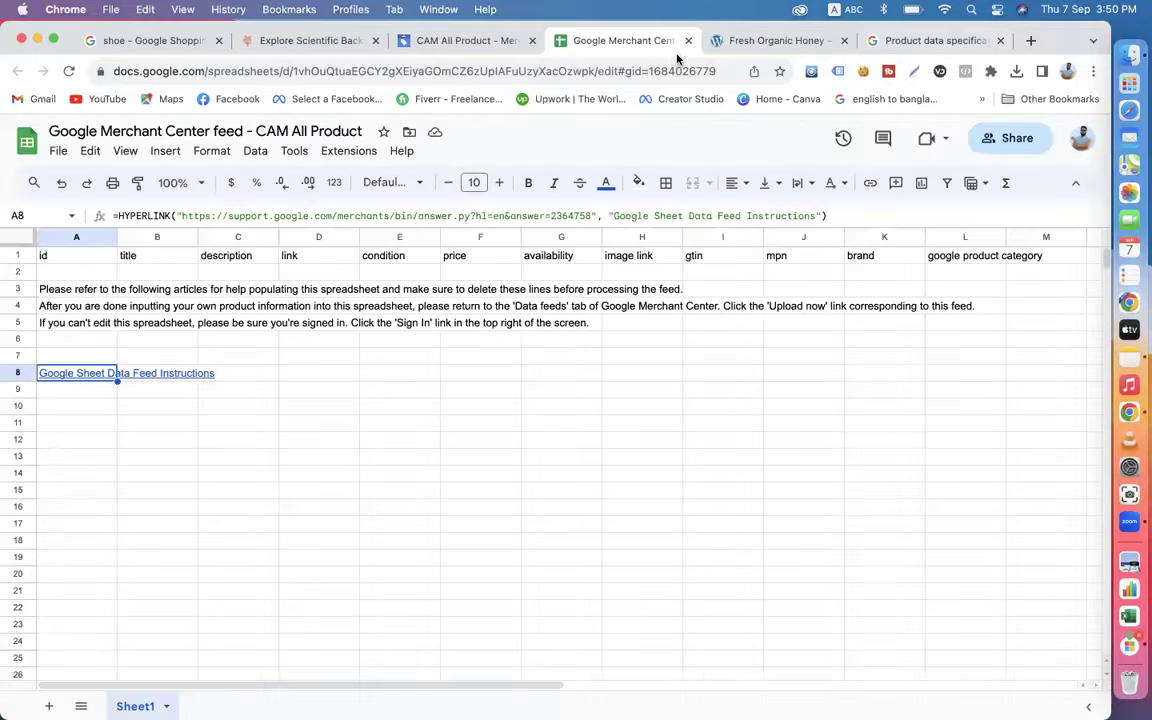
Clear row 8 of the feed sheet, which holds the Google Sheet Data Feed Instructions link.
click(19, 373)
right_click(19, 373)
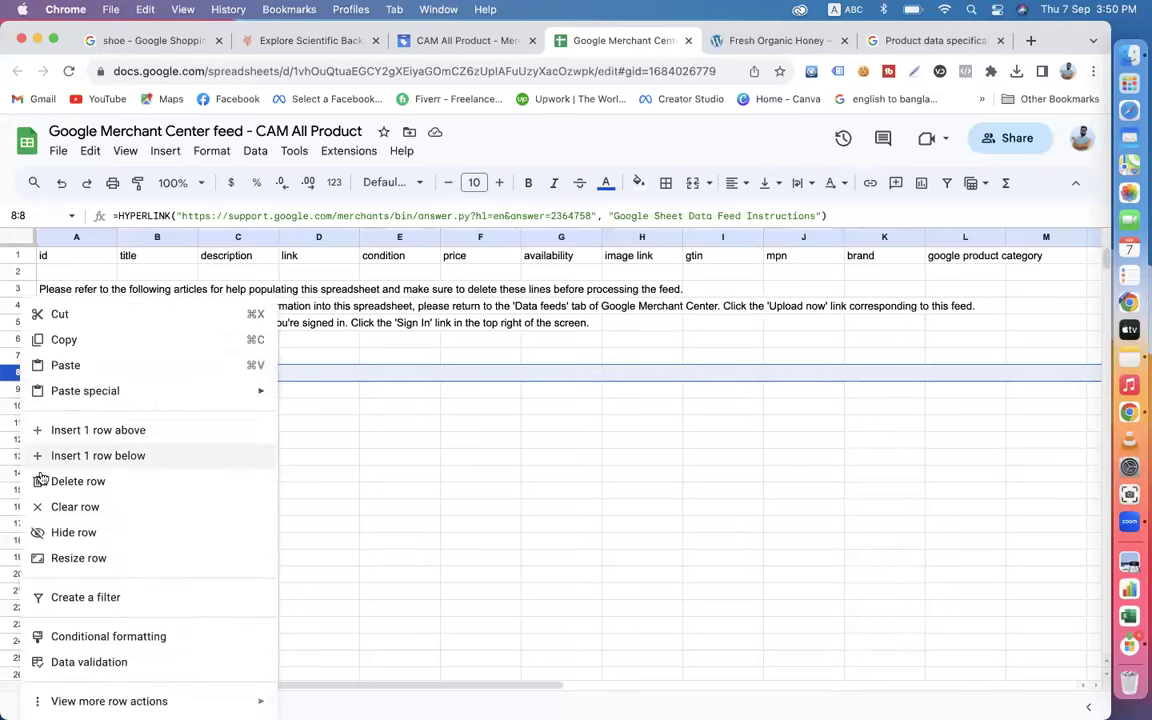
click(68, 505)
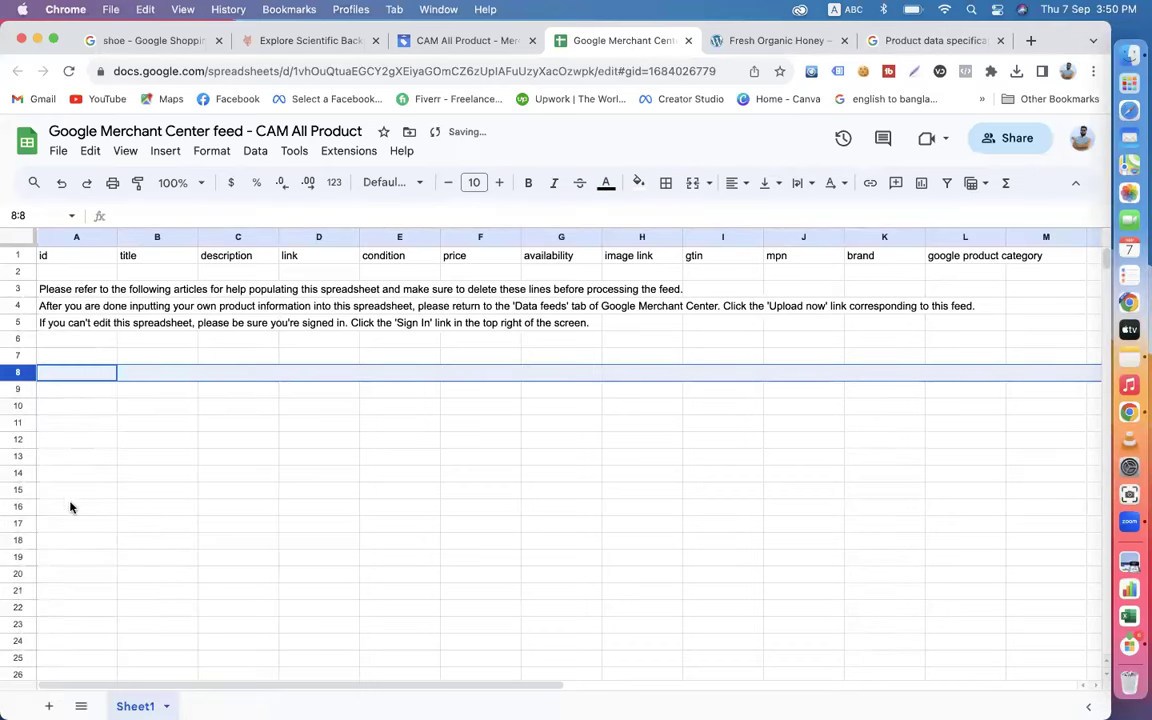
Clear the instruction text in rows 3, 4 and 5 of the feed sheet.
click(19, 290)
right_click(19, 290)
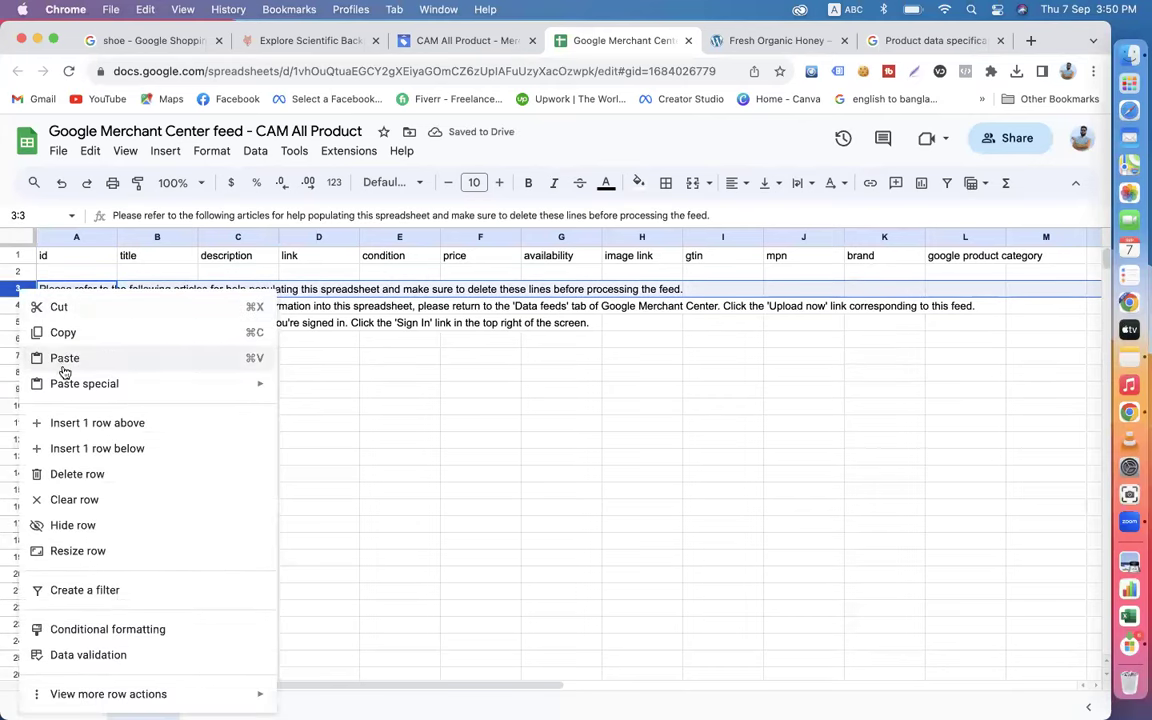
click(86, 500)
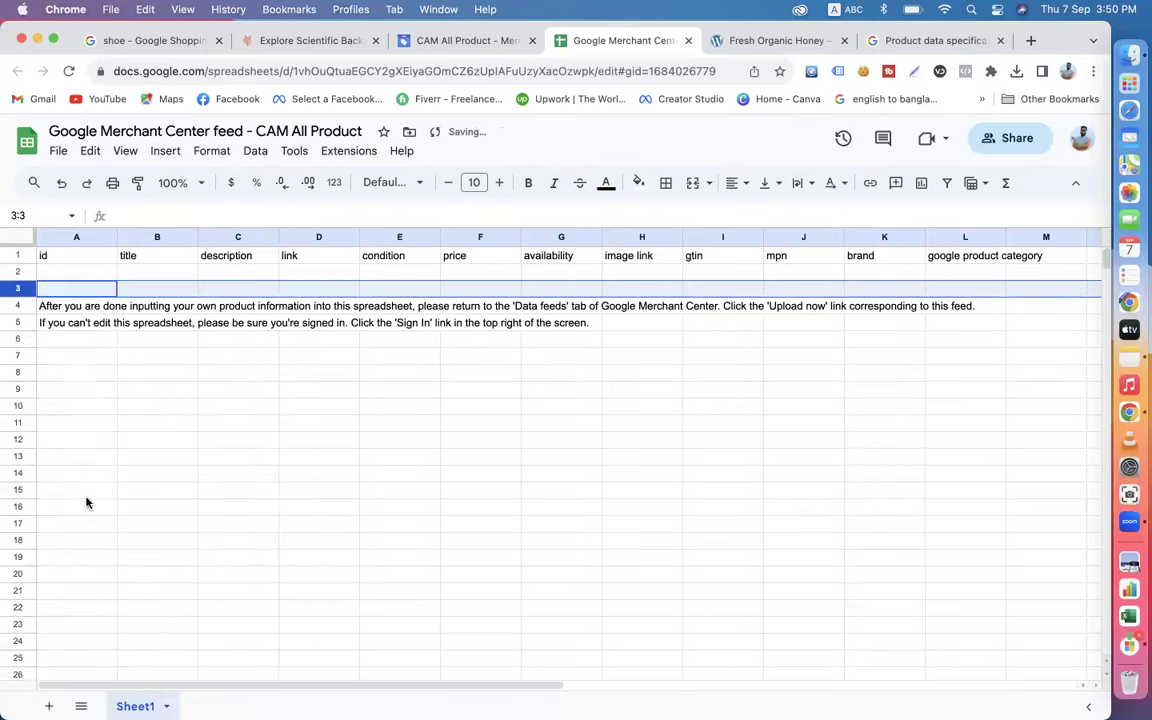
click(18, 308)
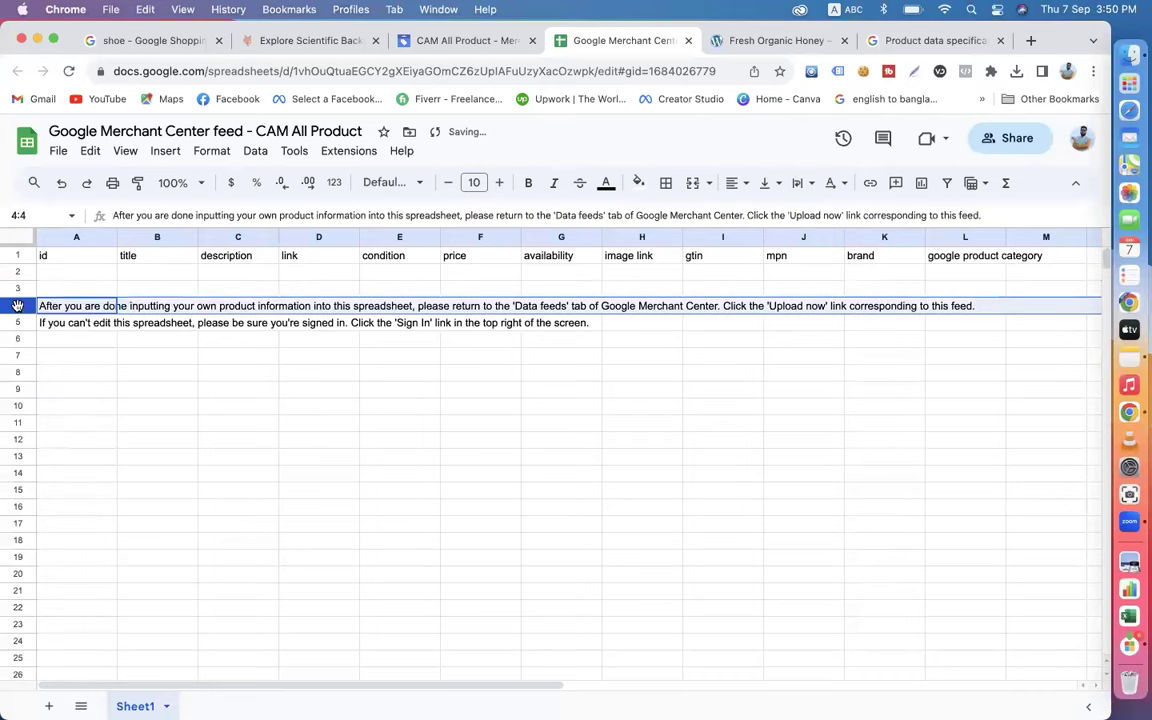
right_click(18, 308)
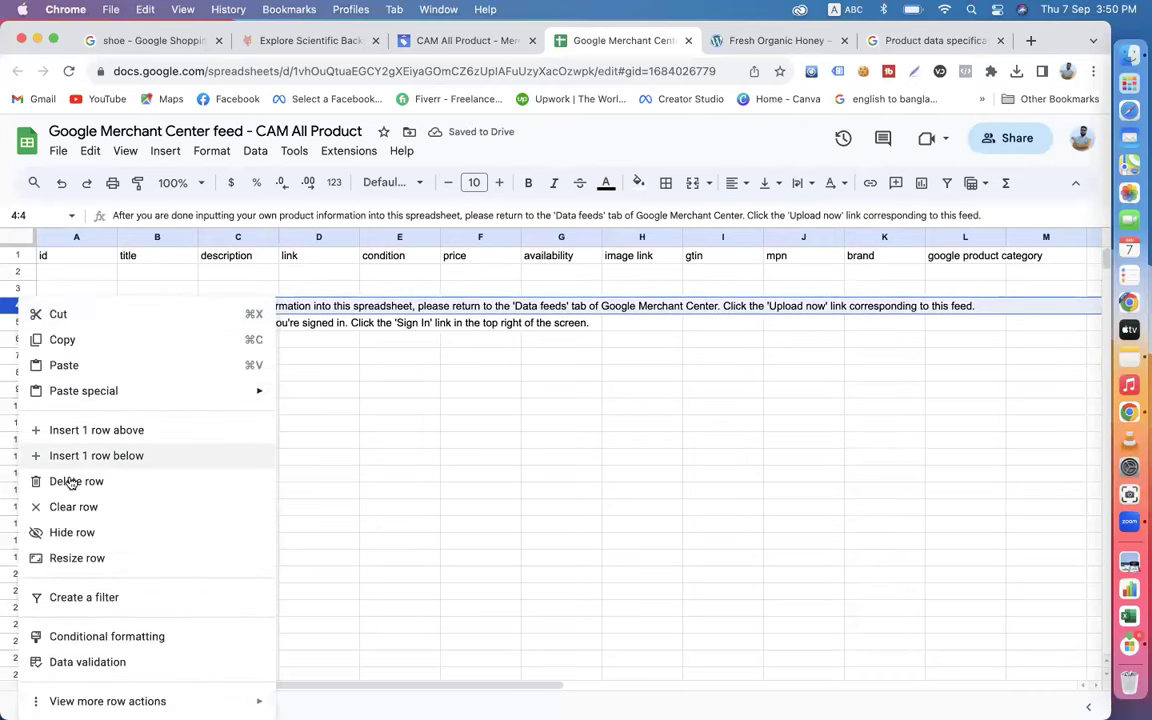
click(78, 507)
click(17, 325)
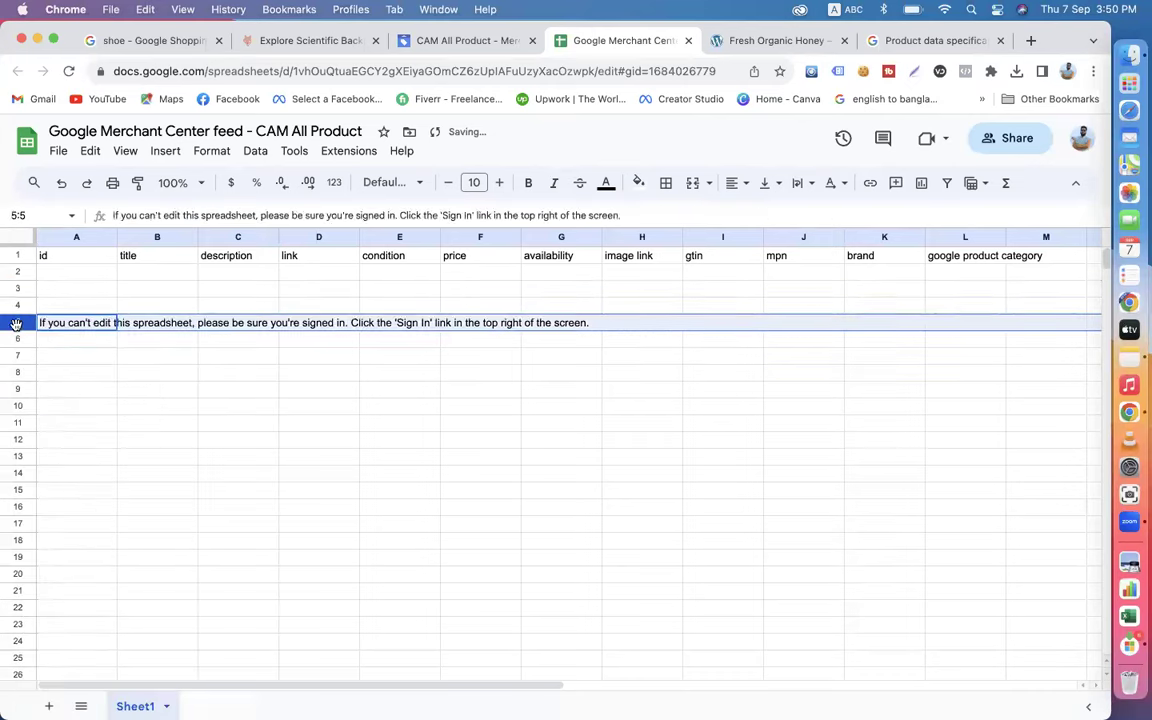
right_click(17, 325)
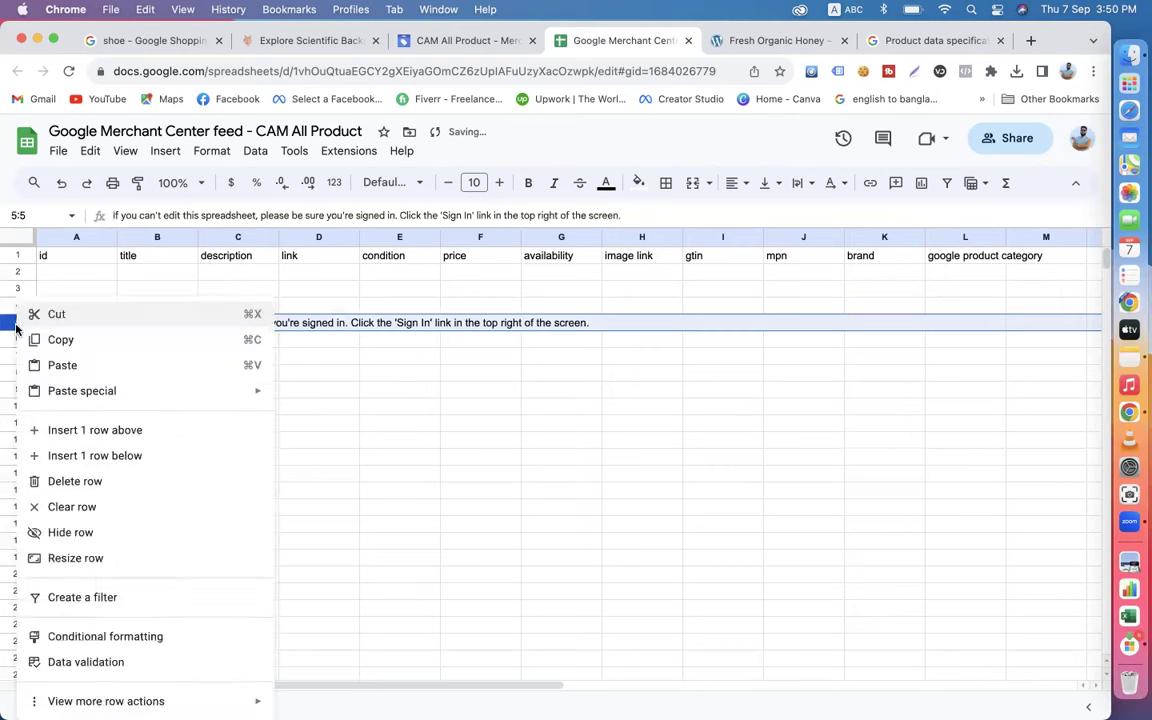
click(100, 507)
Check the id and title headings in row 1 and examine the Definitions section of the Product data specification article.
click(62, 260)
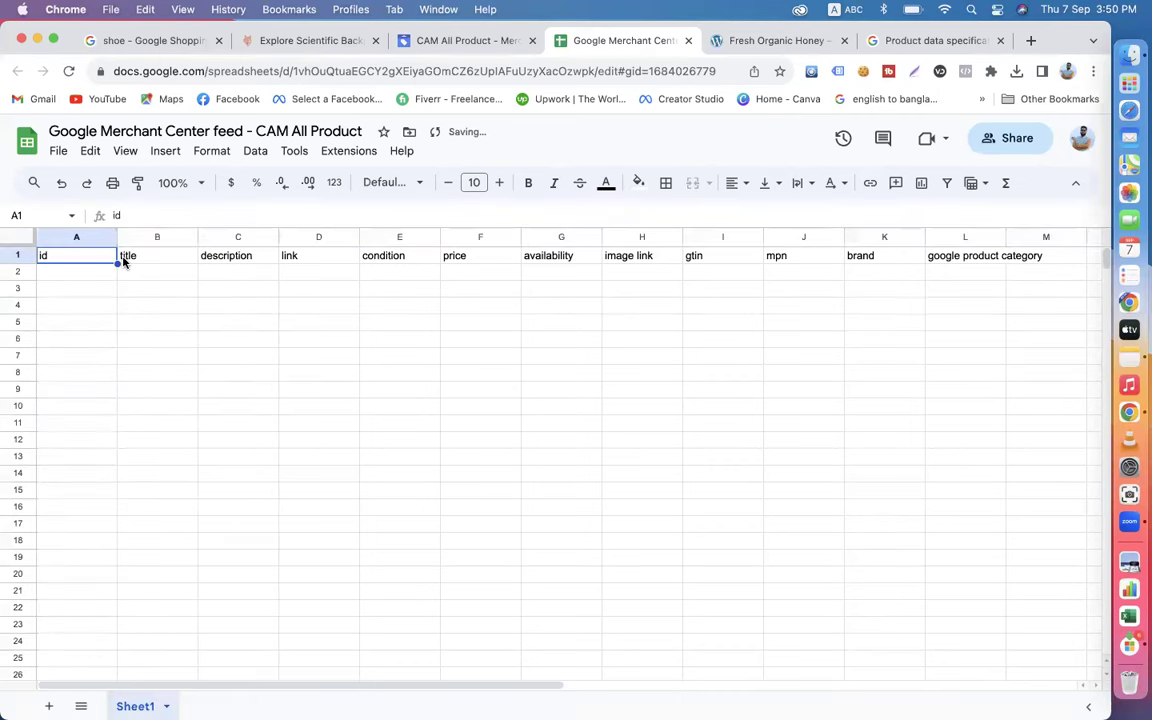
click(127, 256)
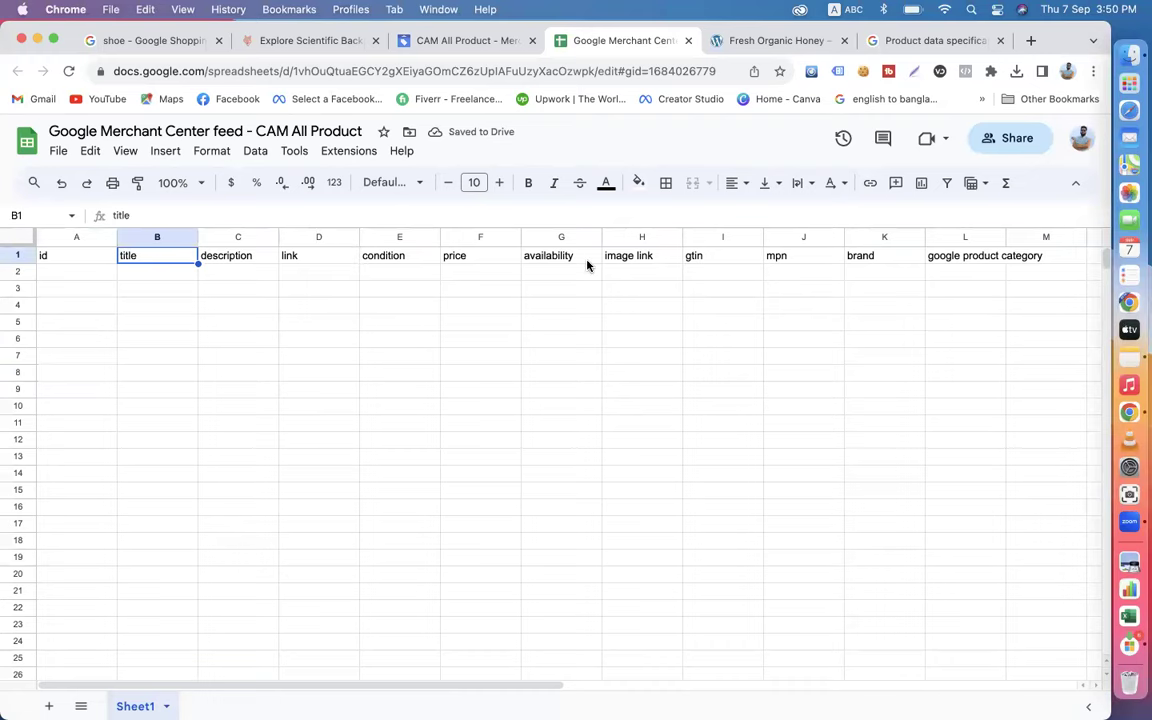
click(905, 40)
scroll(429, 460, down, 10)
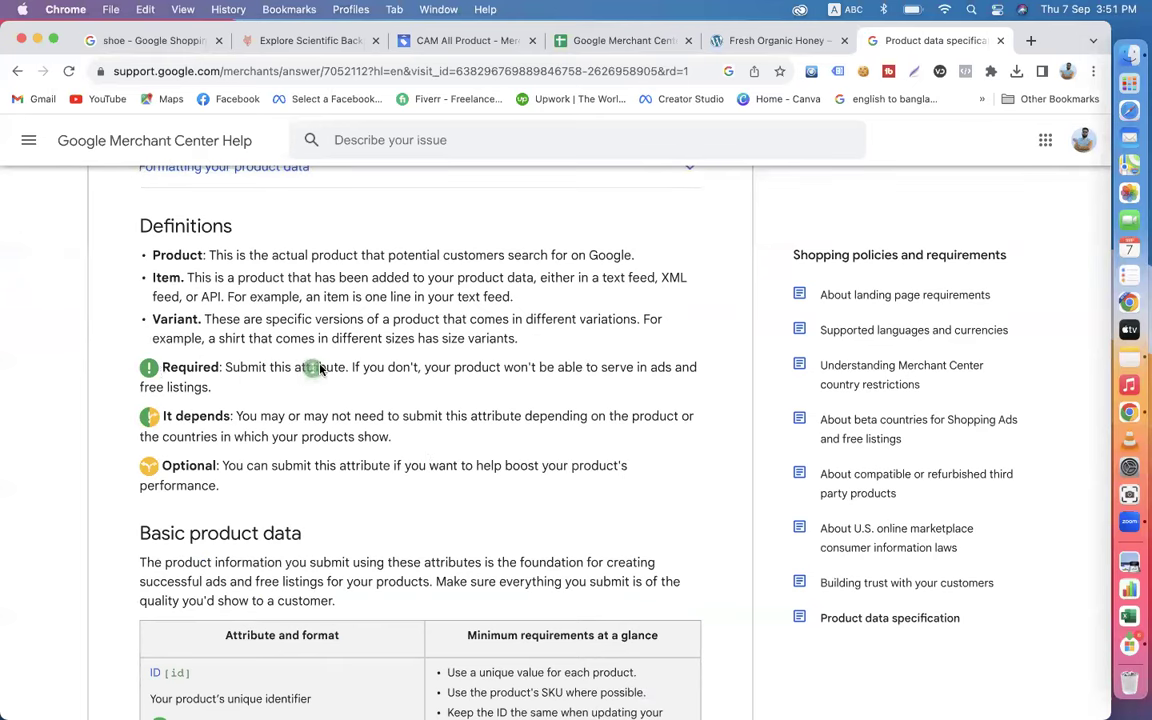
Review the Basic product data attributes in the specification, from ID through Mobile link, noting which are required or optional.
scroll(208, 474, down, 5)
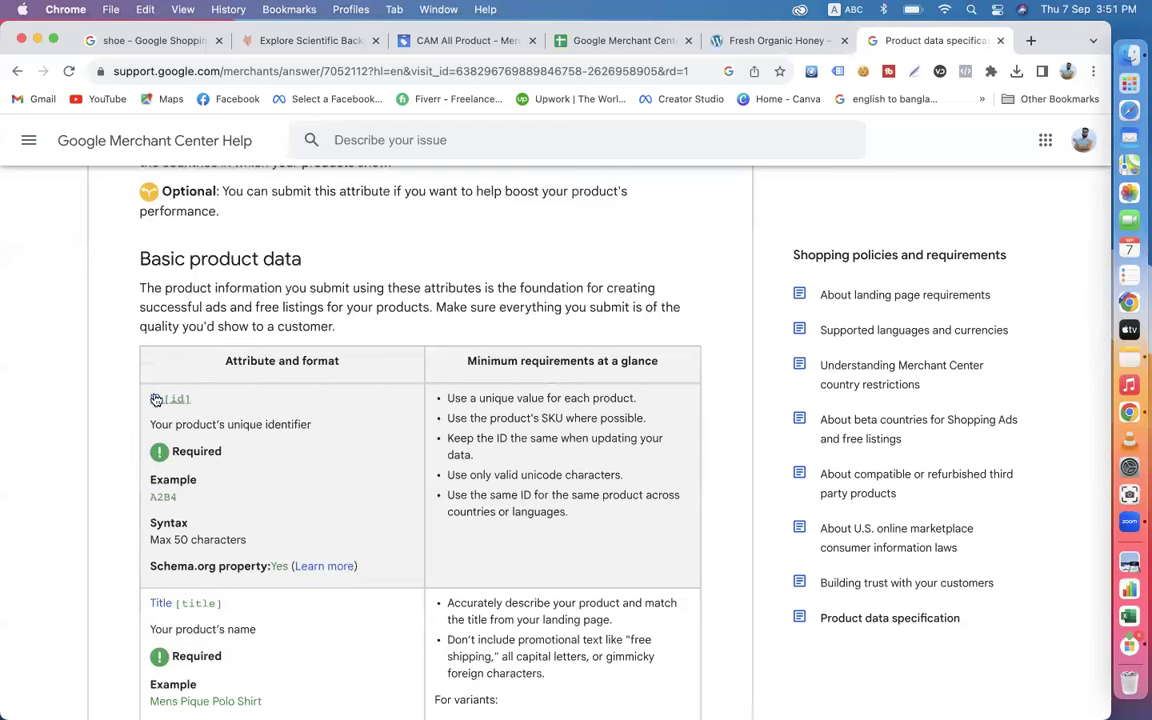
scroll(186, 448, down, 6)
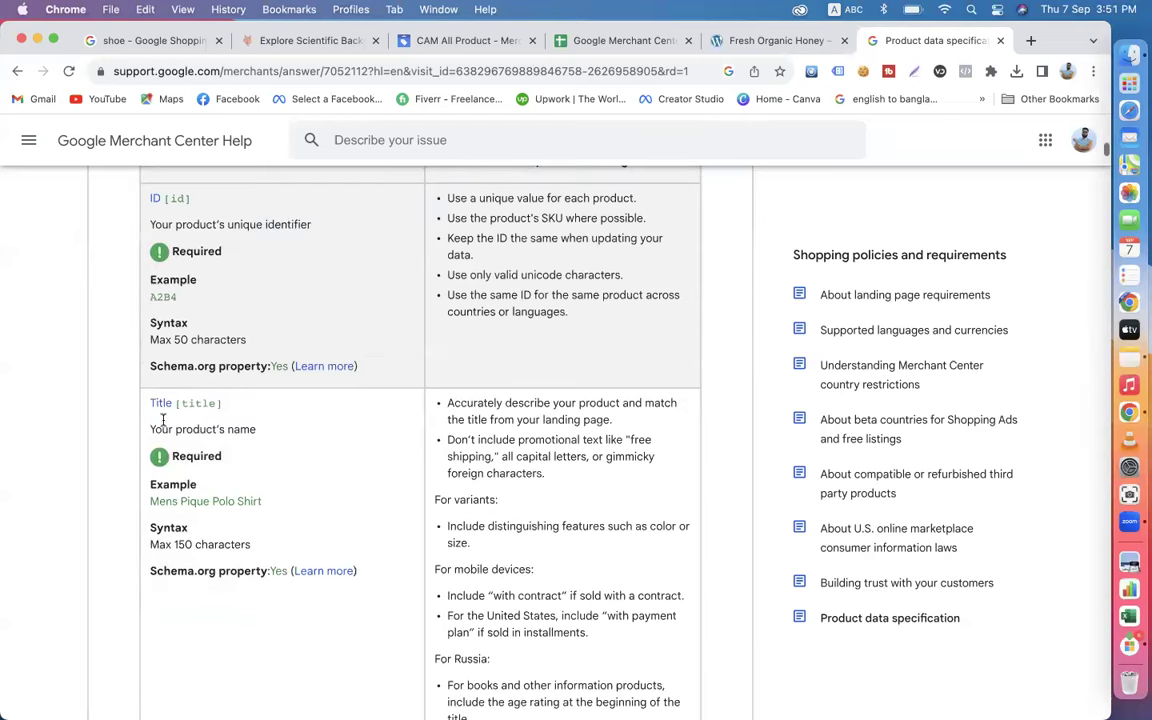
scroll(185, 458, down, 5)
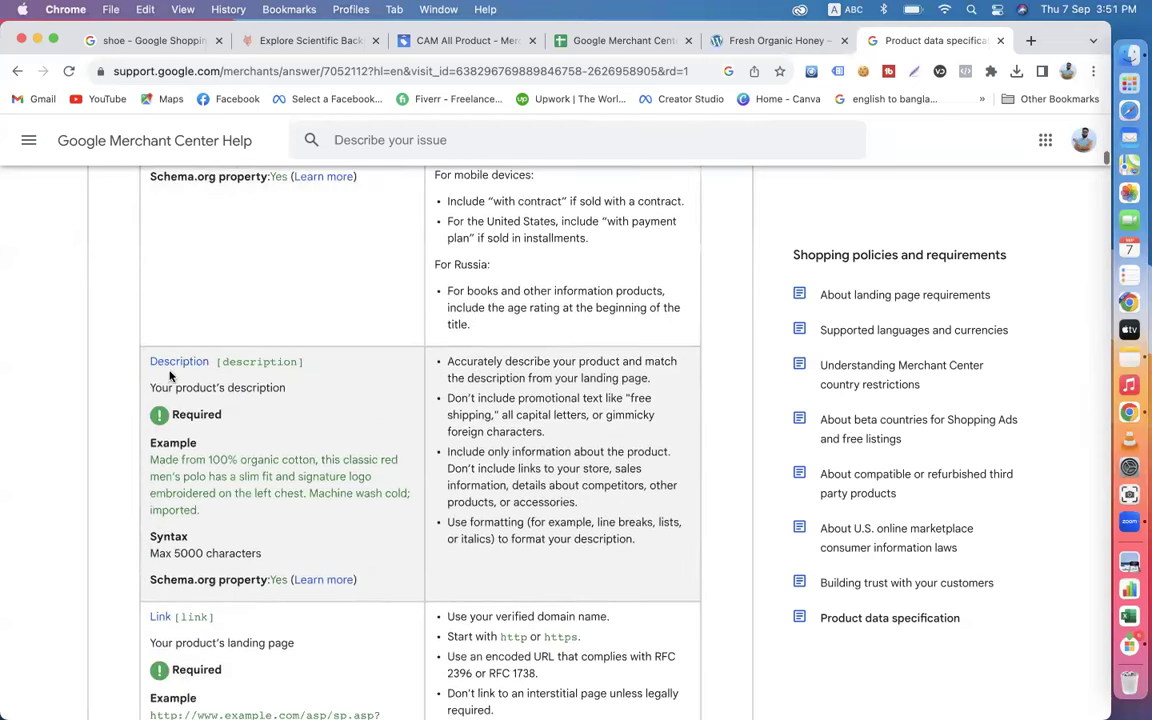
scroll(201, 382, down, 6)
scroll(249, 397, down, 4)
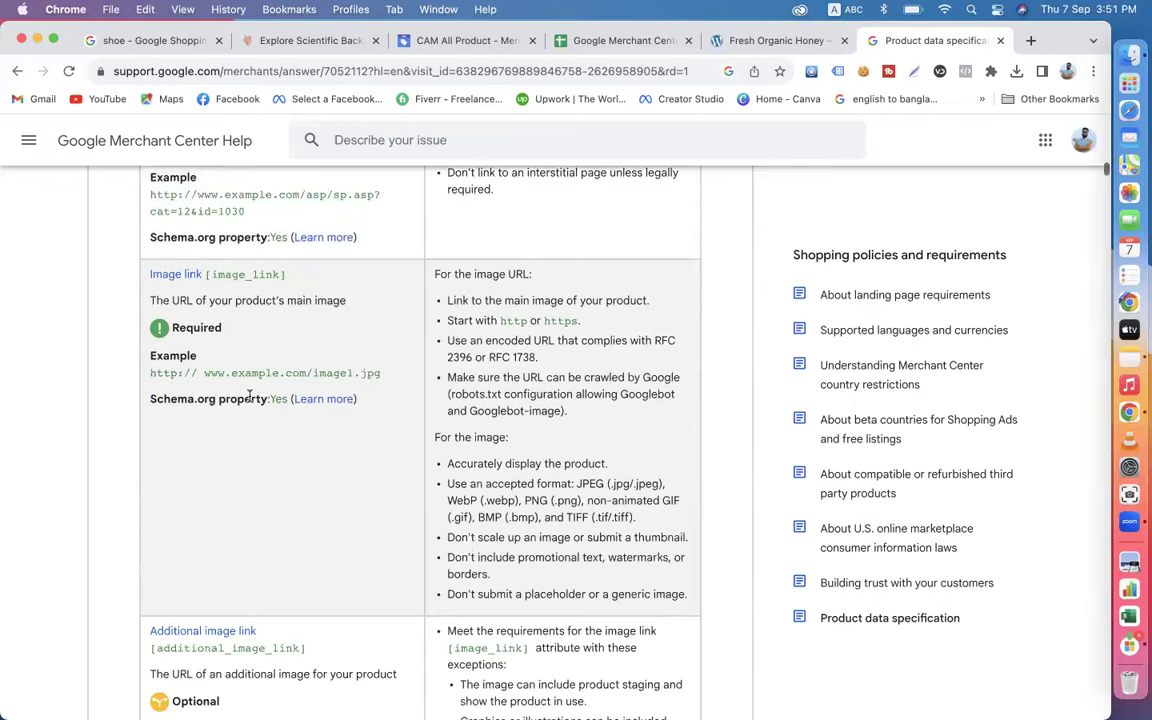
scroll(229, 352, down, 5)
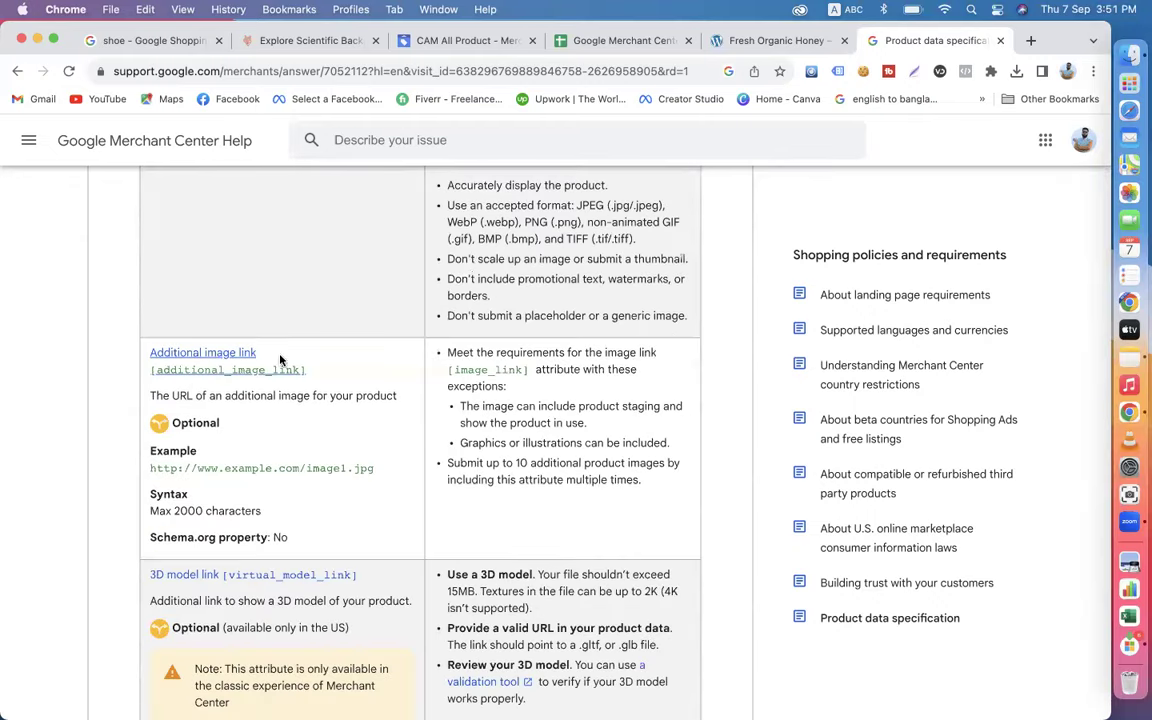
double_click(205, 424)
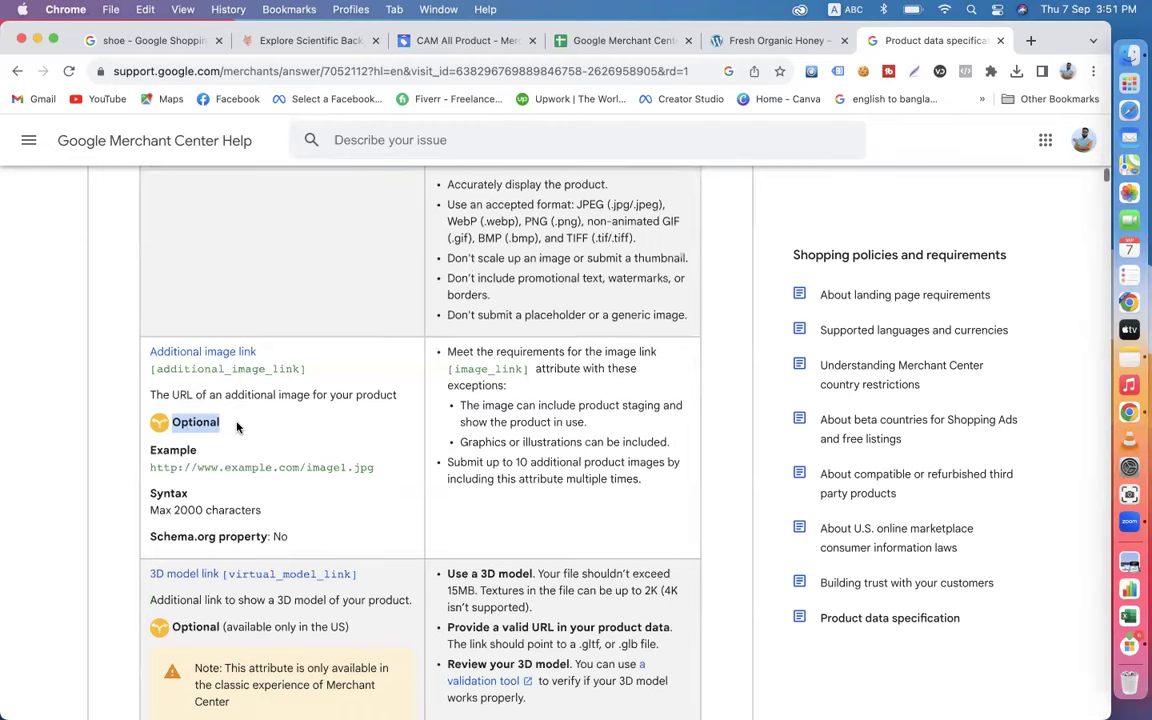
scroll(180, 437, down, 4)
scroll(190, 450, down, 5)
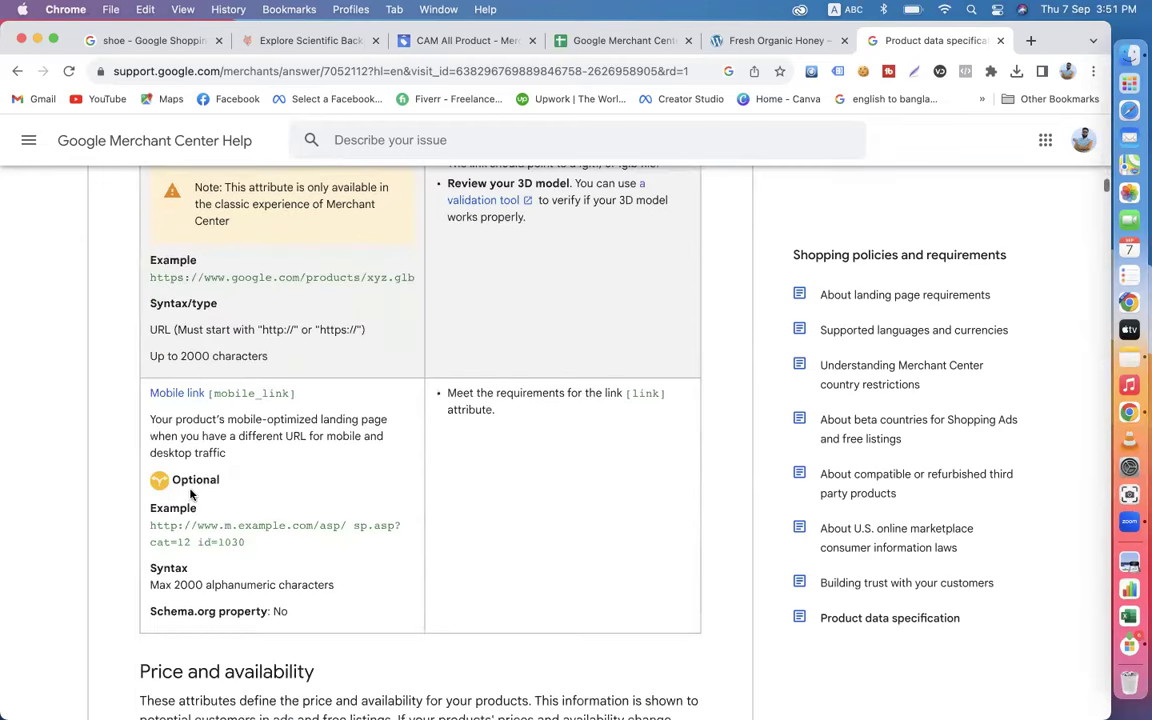
Skim the Price and availability and Product category attributes in the specification, checking which ones are required or optional.
scroll(190, 494, down, 6)
scroll(205, 500, down, 7)
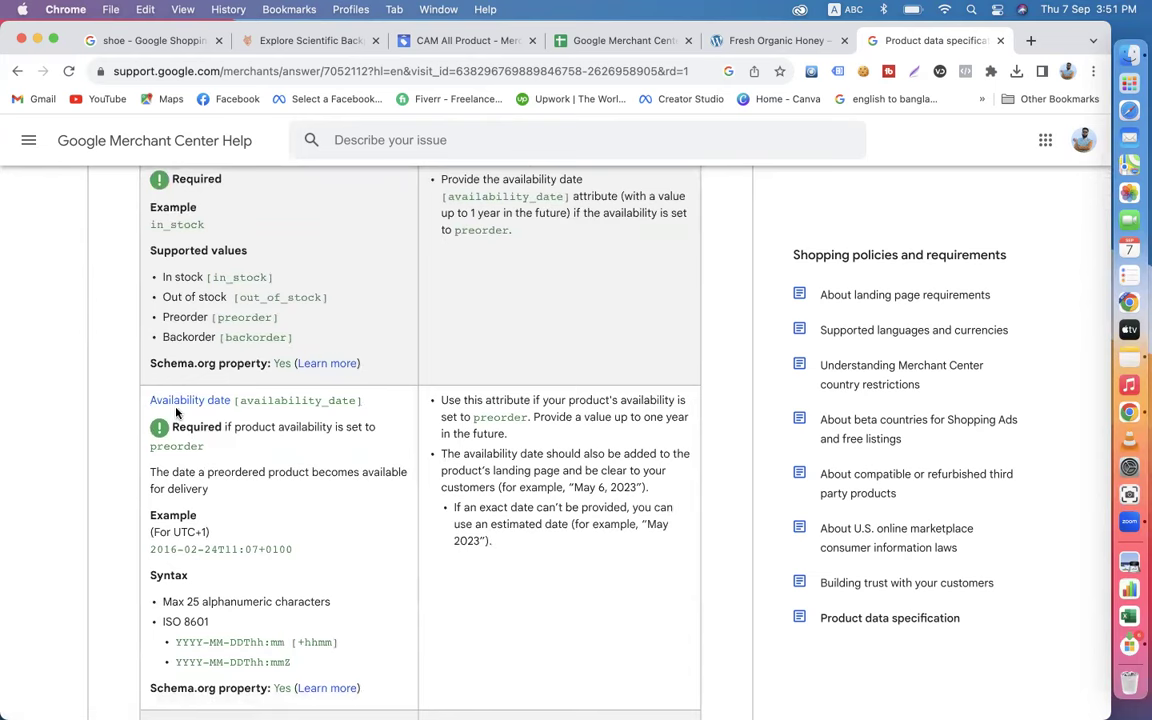
scroll(245, 470, down, 5)
scroll(250, 474, down, 3)
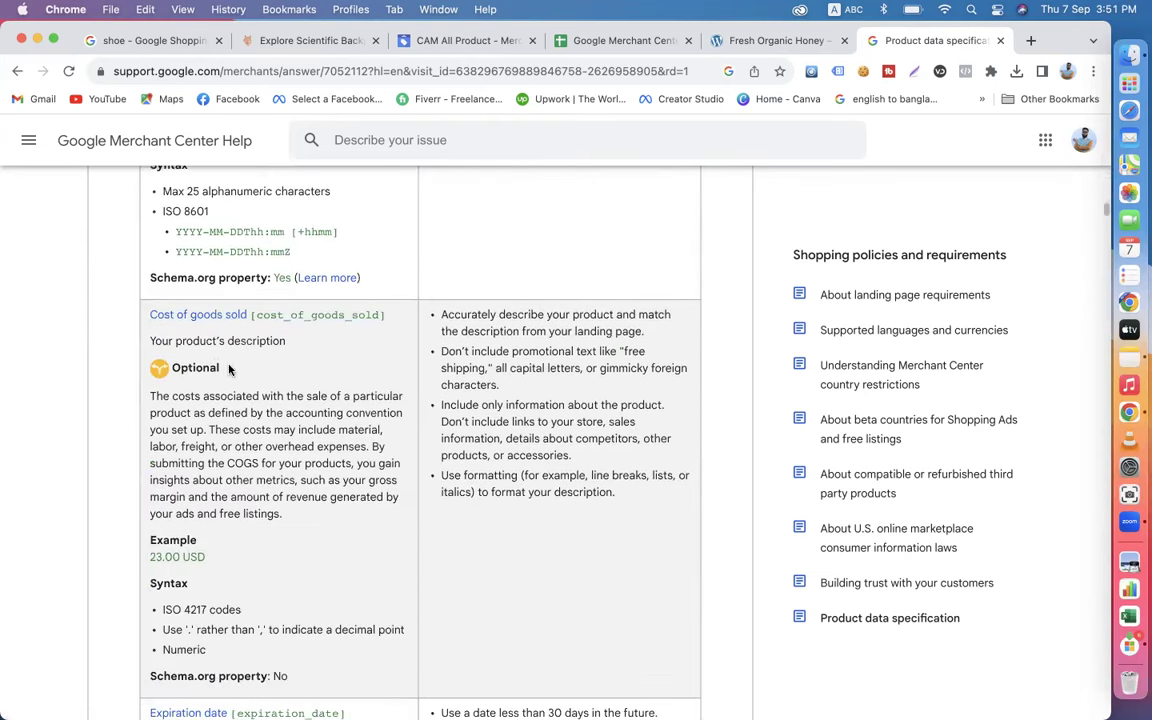
scroll(205, 327, down, 7)
scroll(257, 442, down, 5)
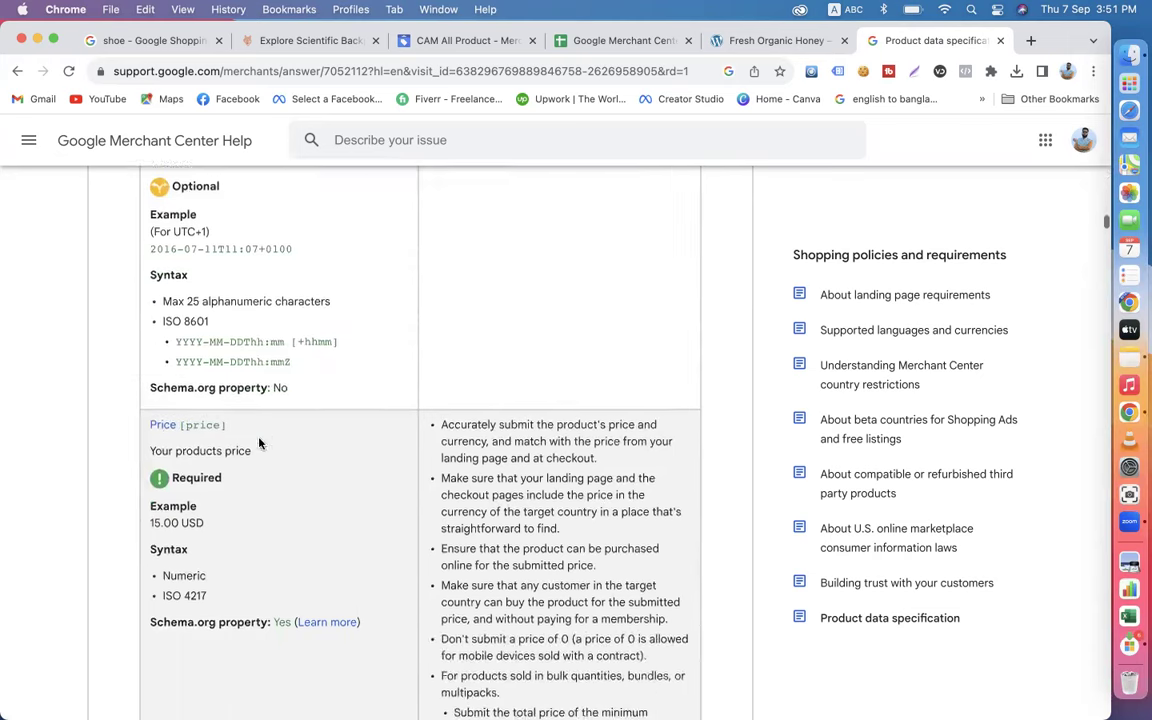
scroll(162, 489, down, 10)
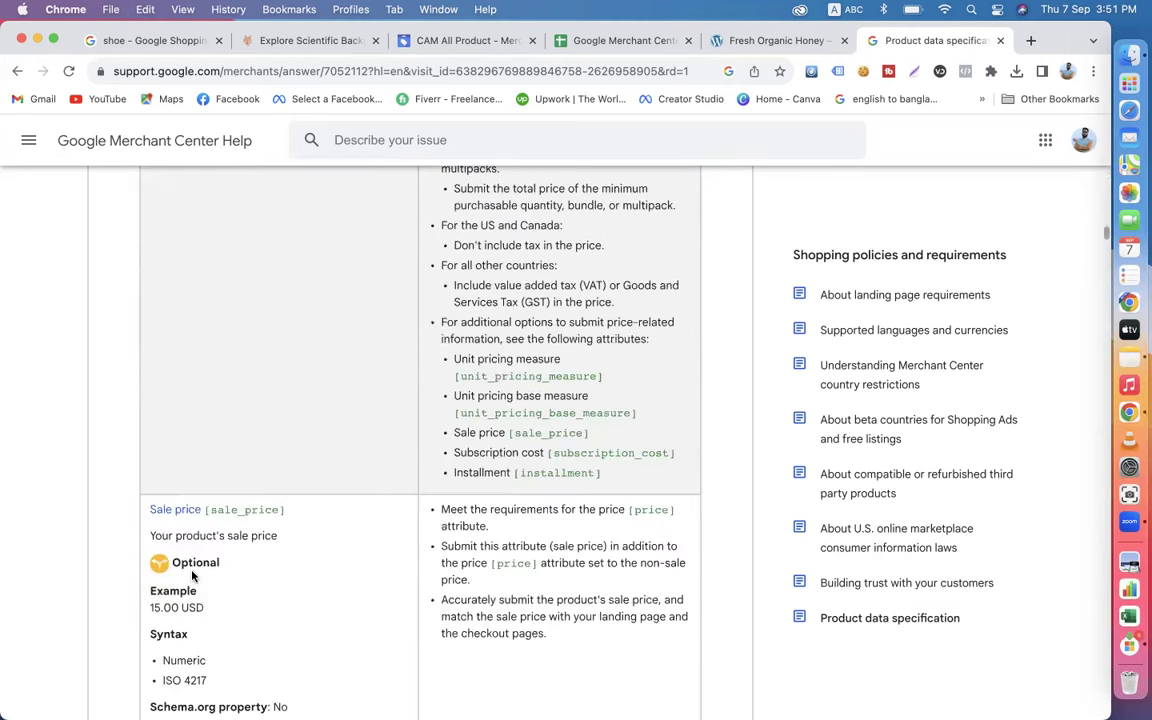
scroll(162, 501, down, 14)
scroll(160, 352, down, 20)
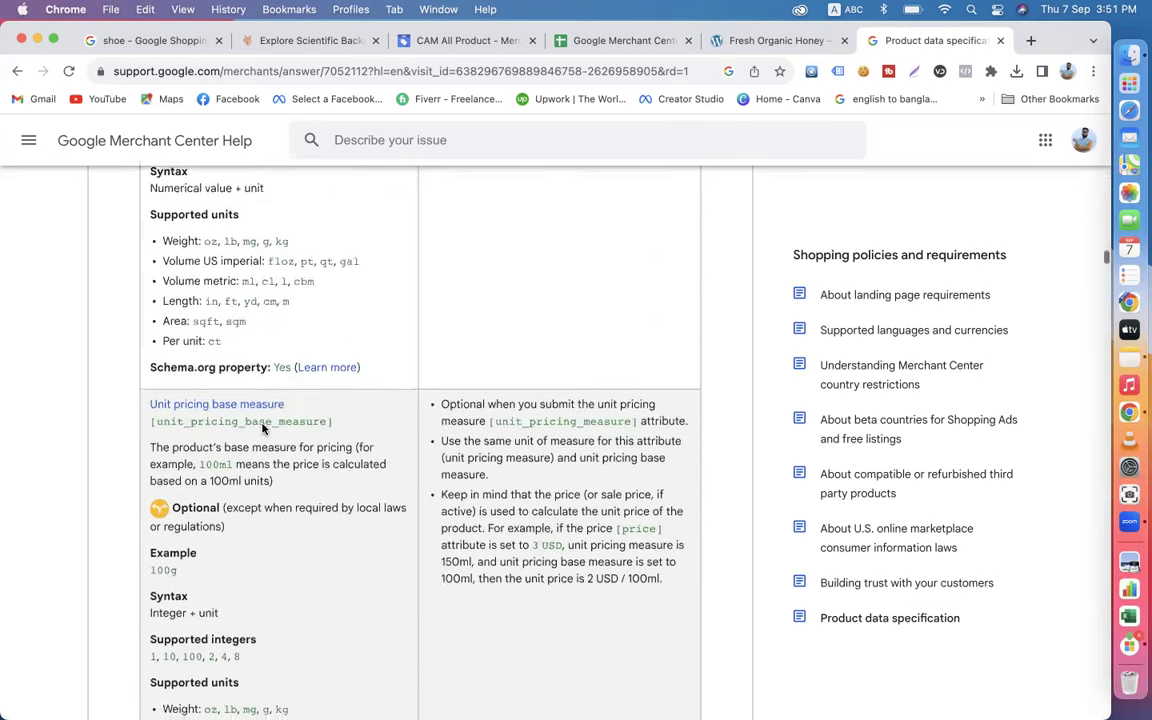
scroll(262, 428, down, 10)
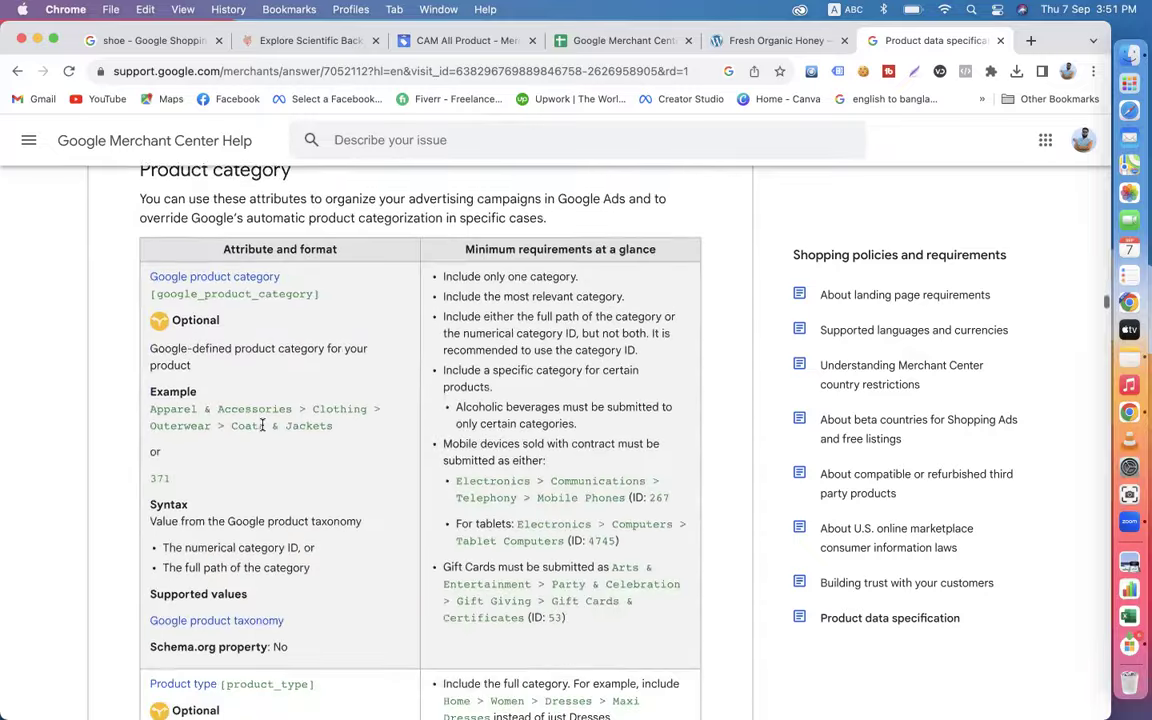
scroll(262, 428, up, 20)
scroll(262, 428, up, 15)
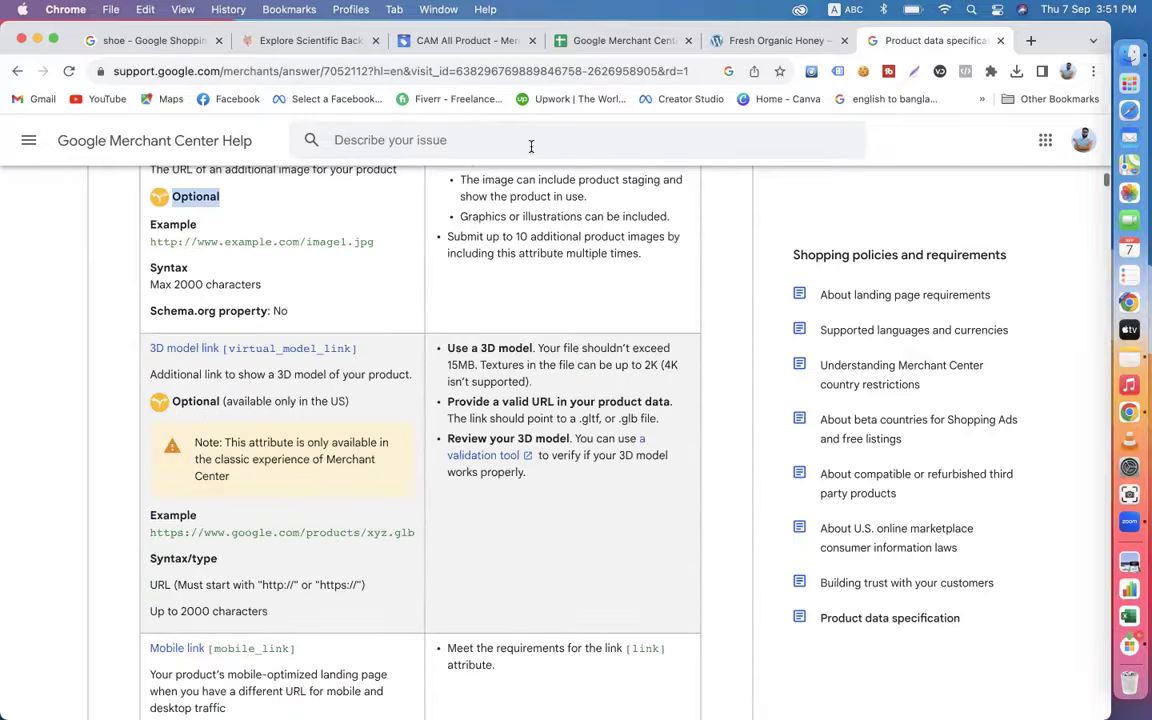
Delete the gtin, mpn and google product category columns from the feed sheet.
click(600, 41)
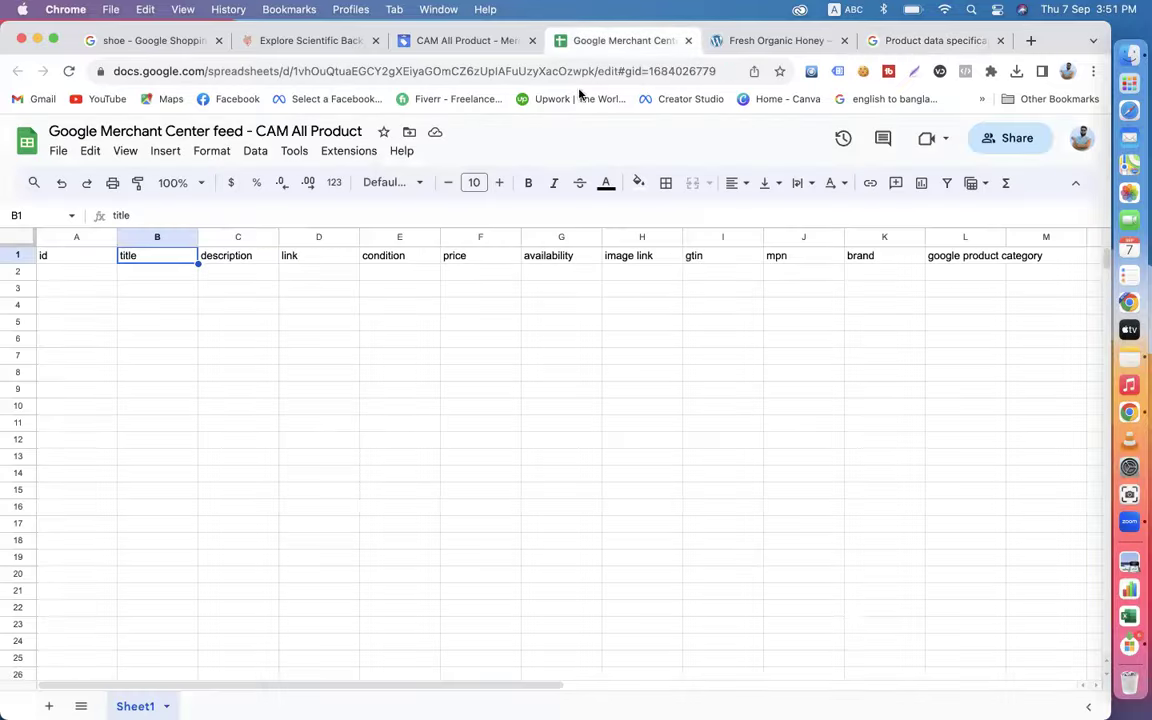
click(719, 258)
right_click(725, 240)
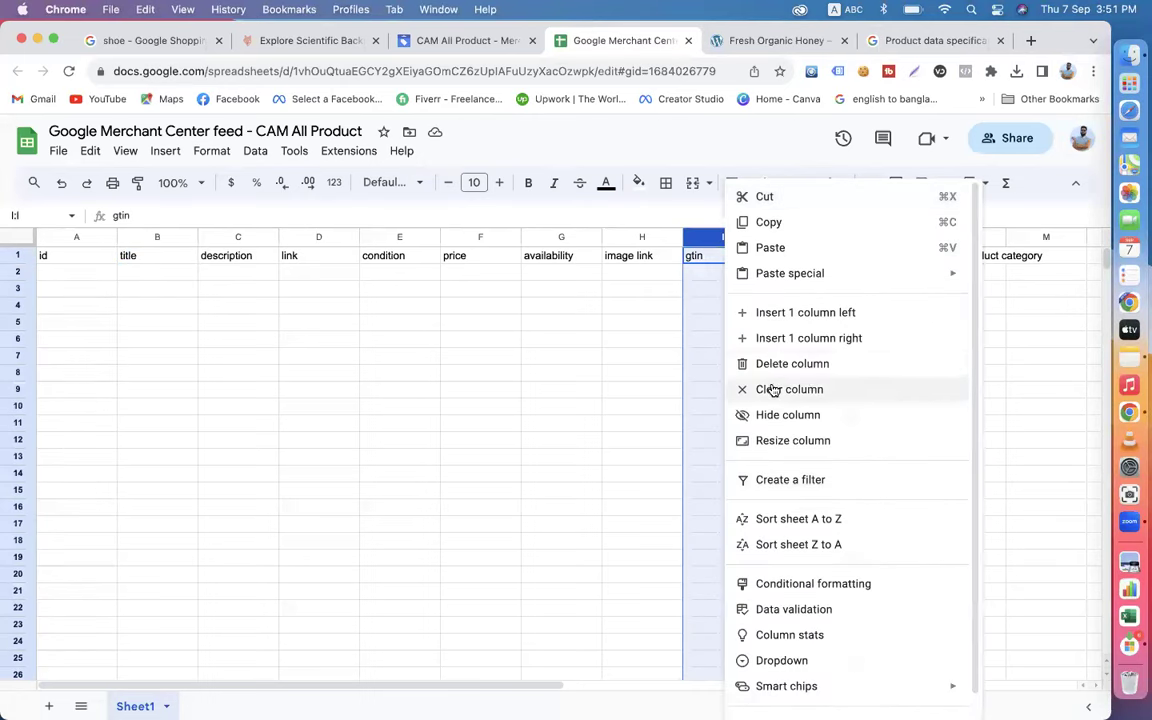
click(797, 365)
right_click(721, 238)
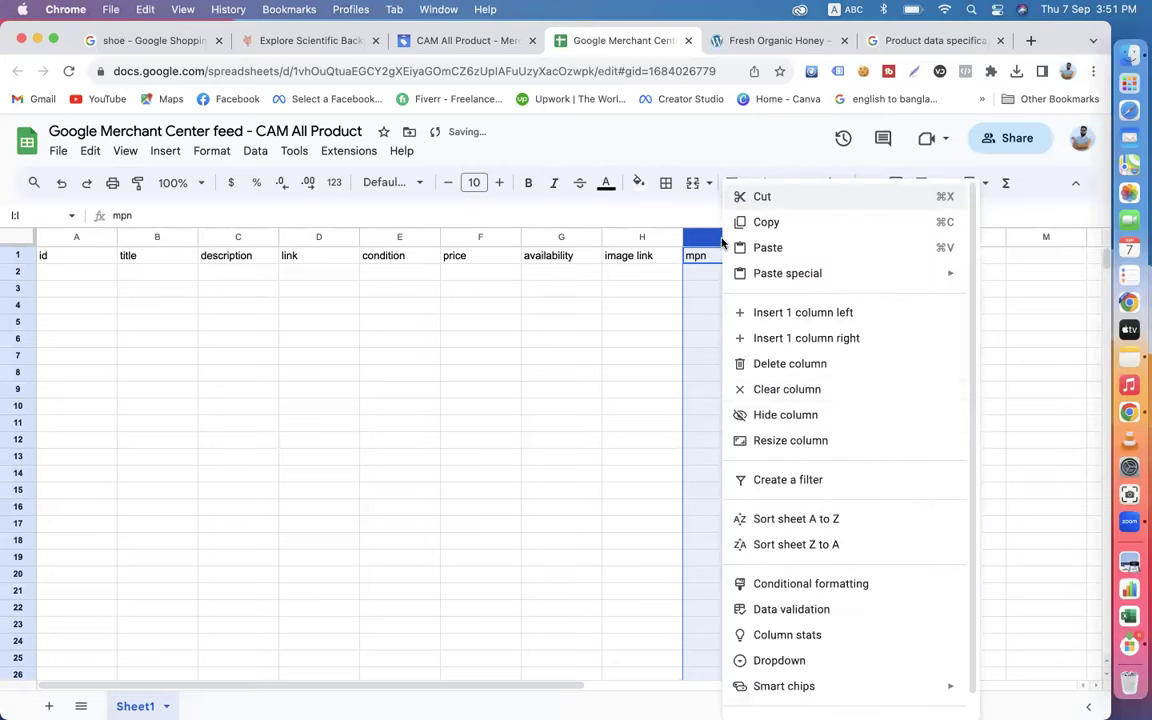
click(780, 364)
click(806, 238)
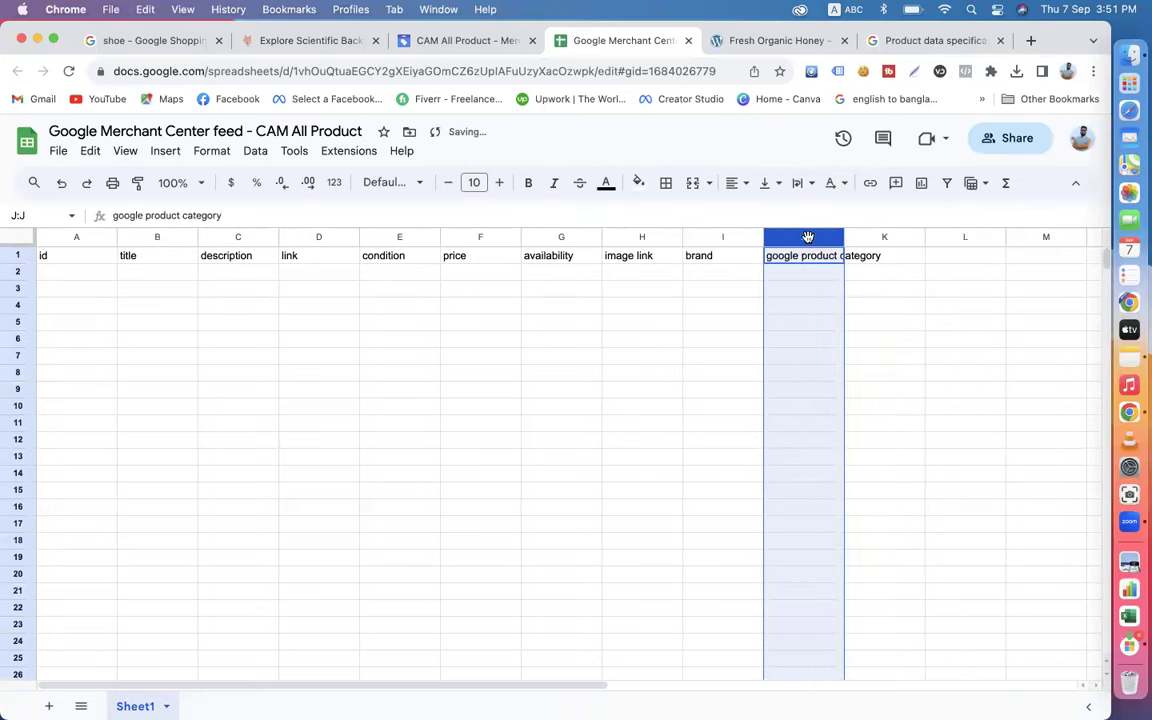
right_click(806, 238)
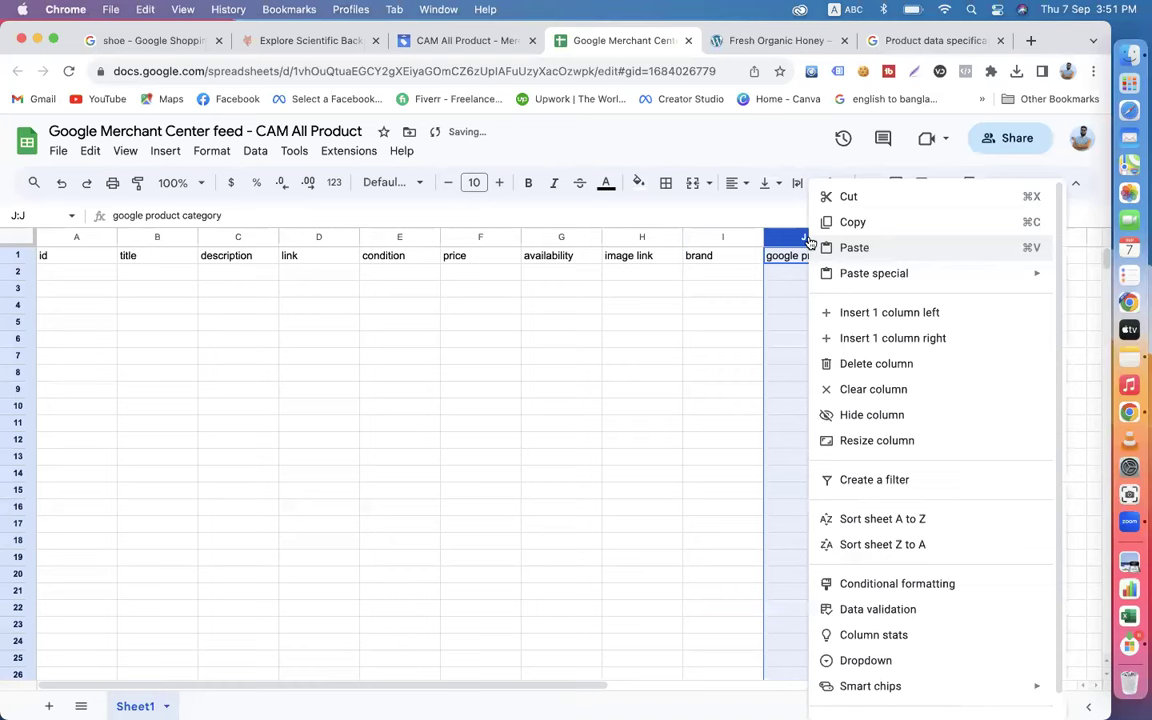
click(862, 366)
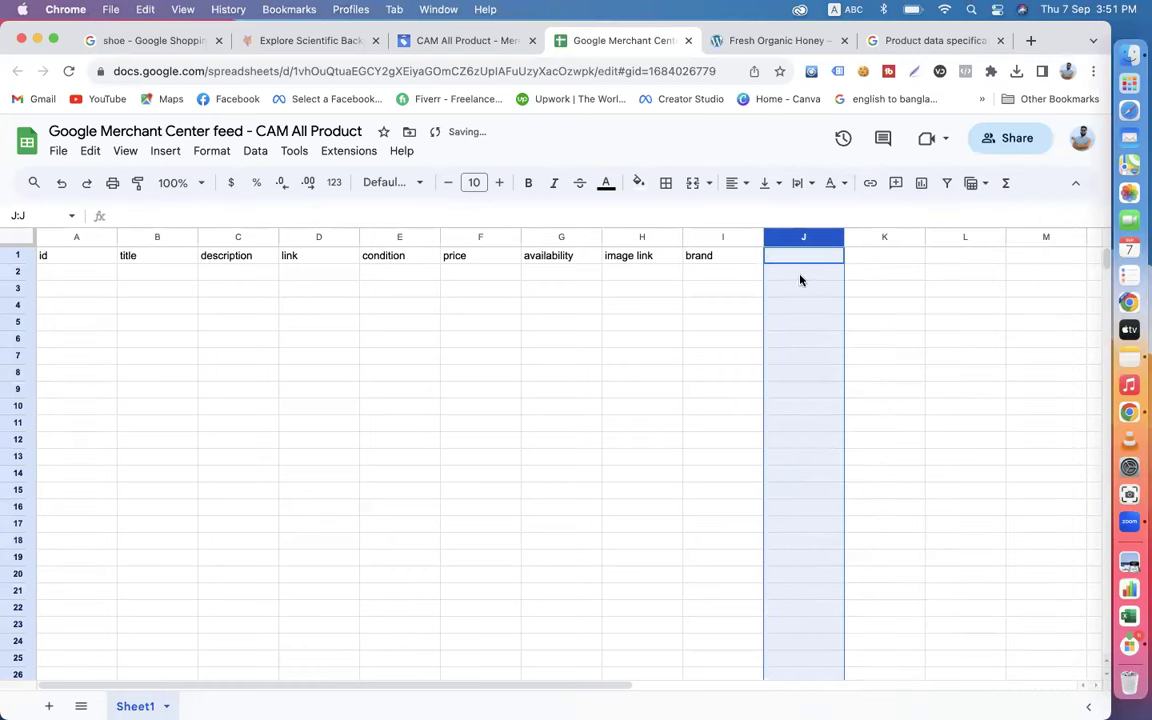
Copy the SKU C02 from the Fresh Organic Honey store page into the id column at A2 of the feed sheet.
click(72, 256)
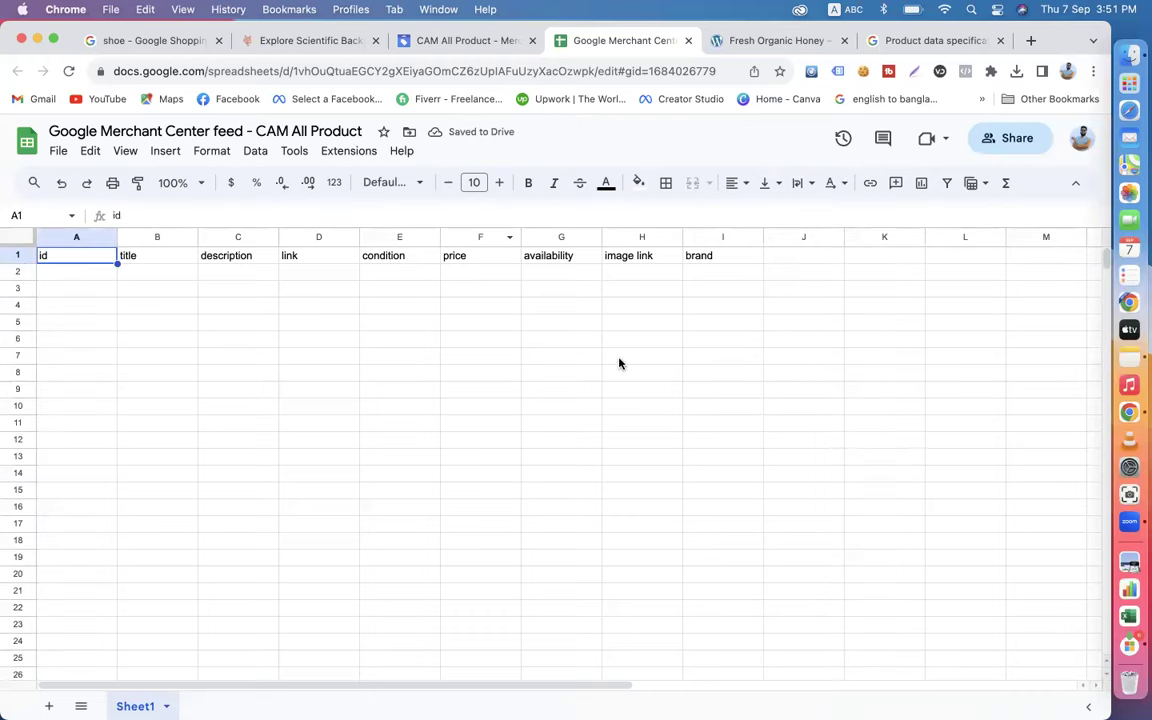
click(904, 47)
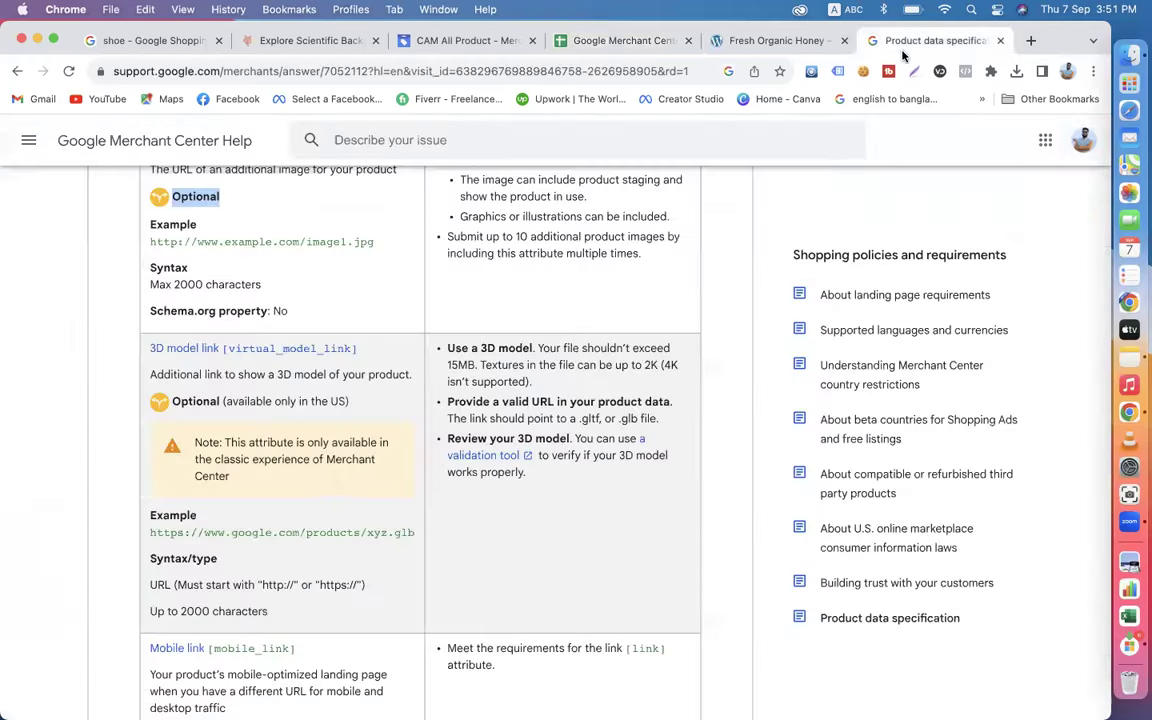
scroll(329, 470, down, 4)
scroll(329, 470, up, 15)
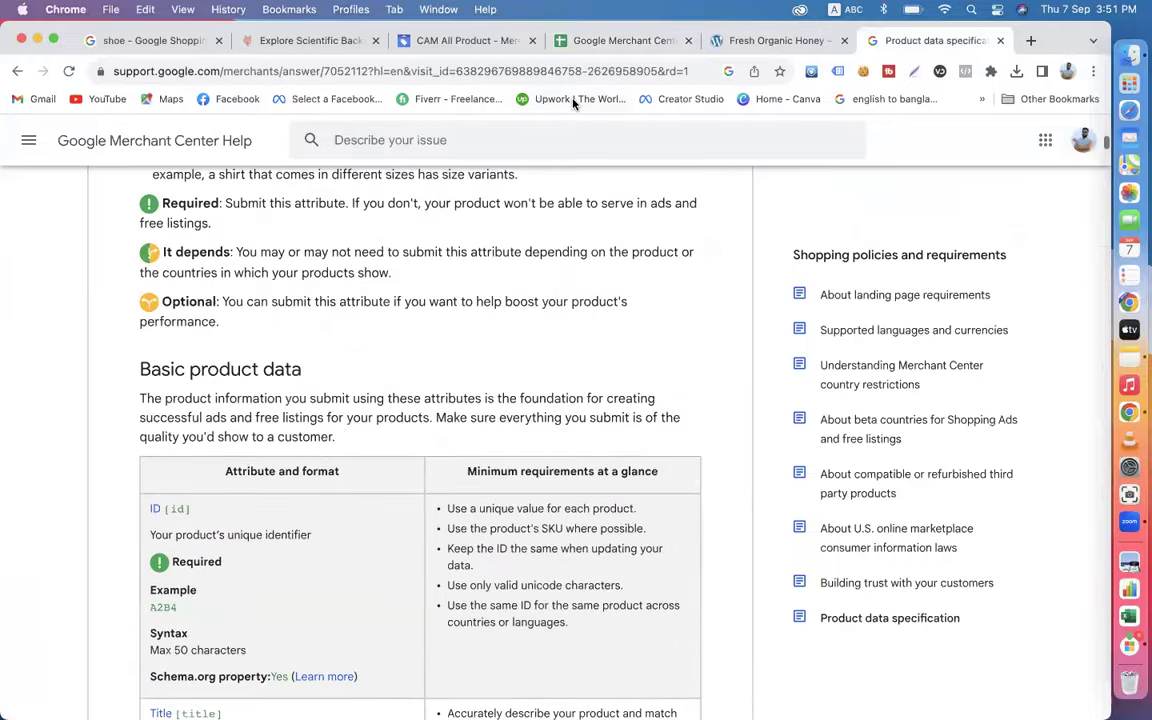
click(768, 41)
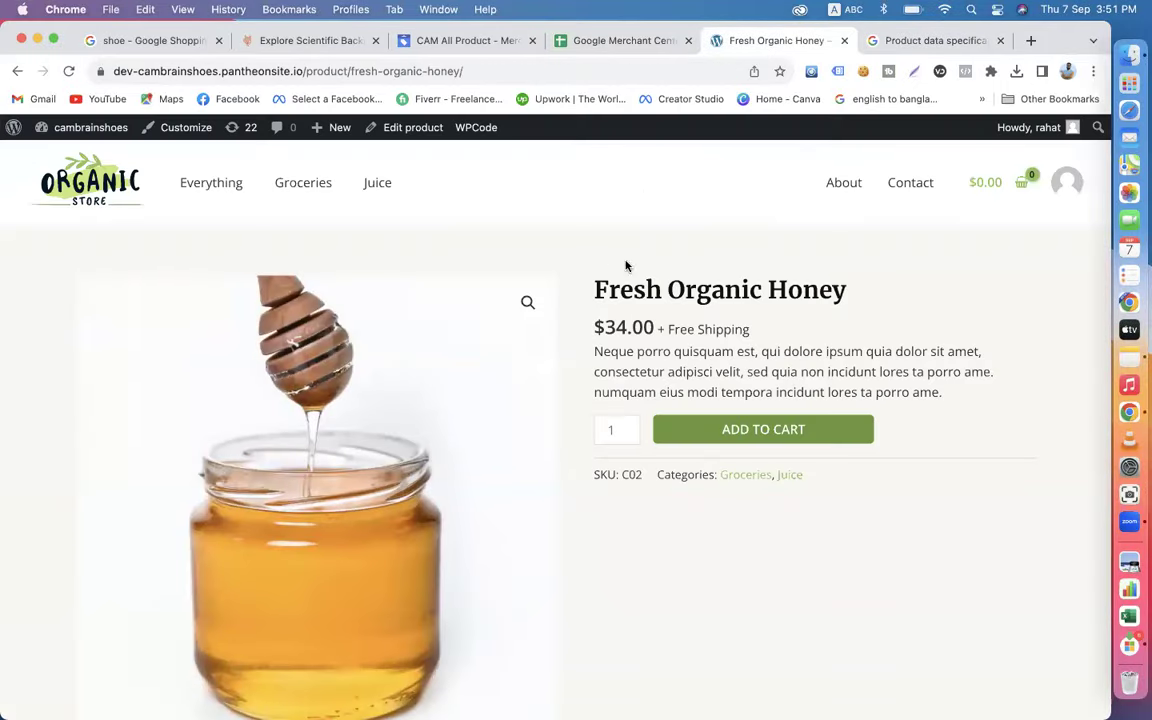
drag(622, 476, 643, 477)
key(super+c)
click(597, 41)
click(67, 278)
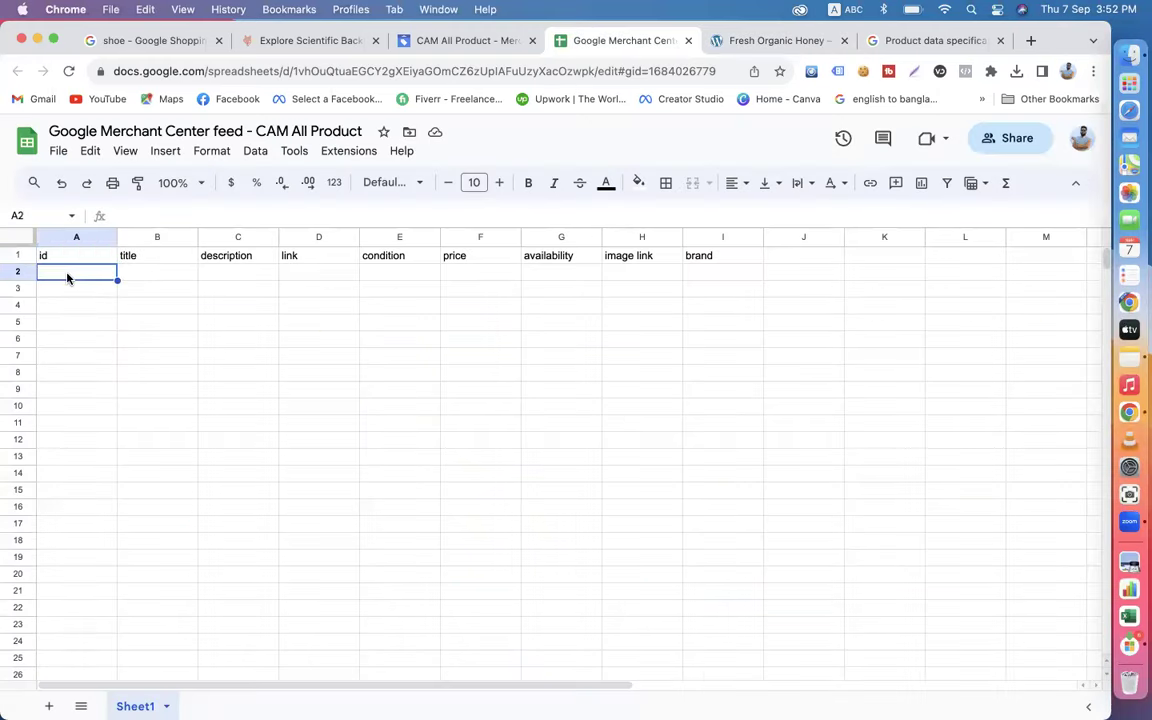
key(super+v)
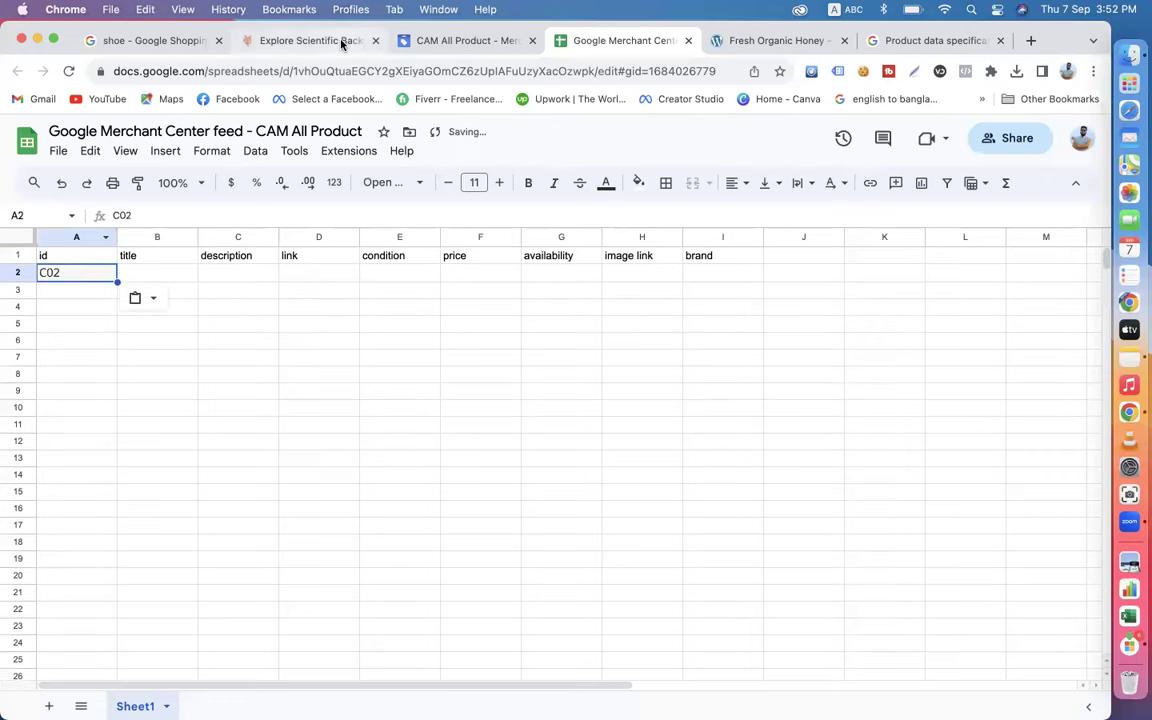
Copy the product name Fresh Organic Honey from its store page into the title column at B2 of the feed sheet.
click(463, 41)
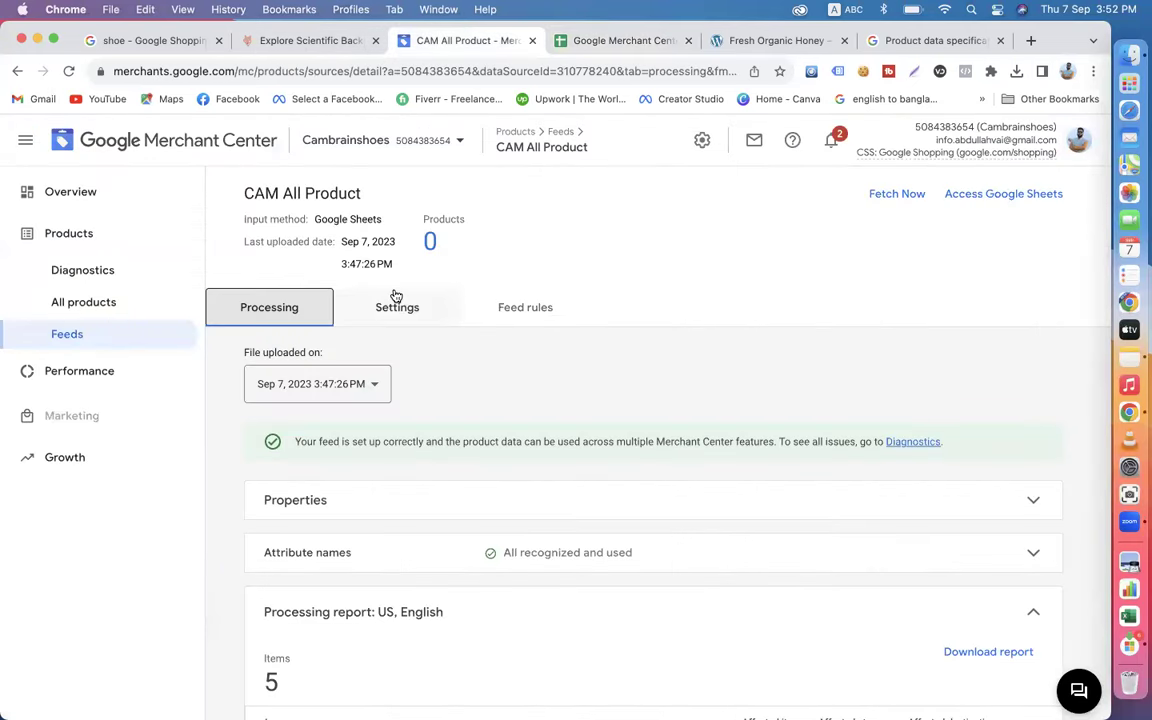
click(740, 41)
click(615, 41)
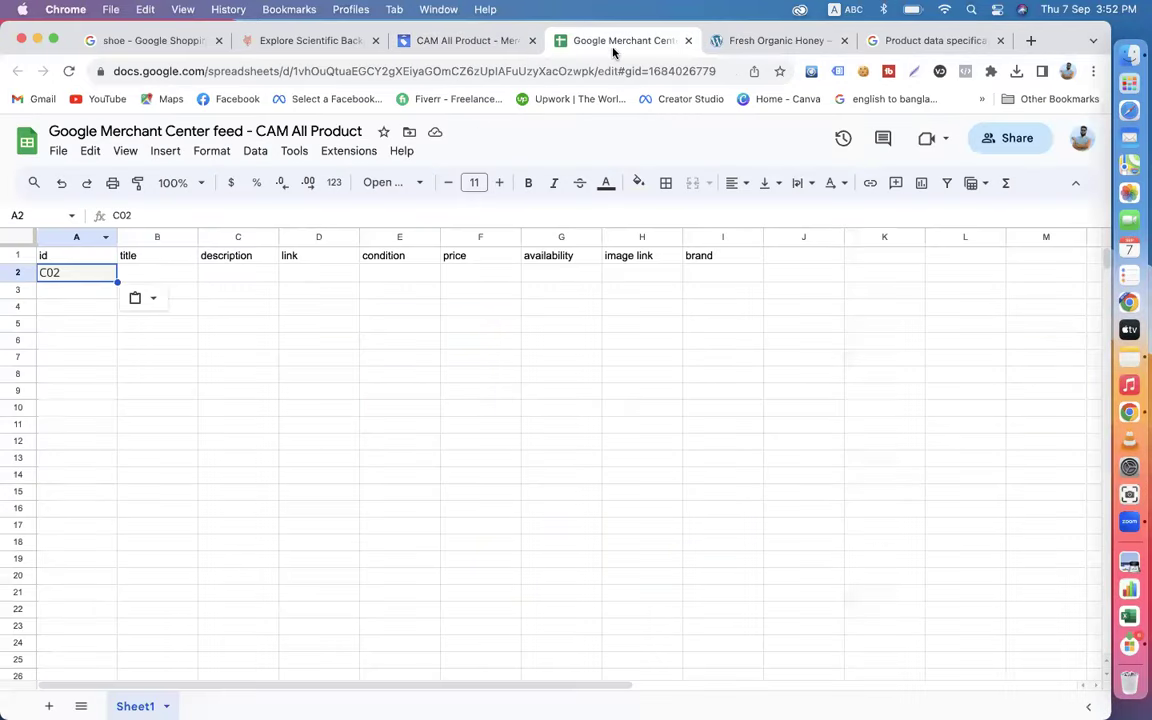
click(158, 263)
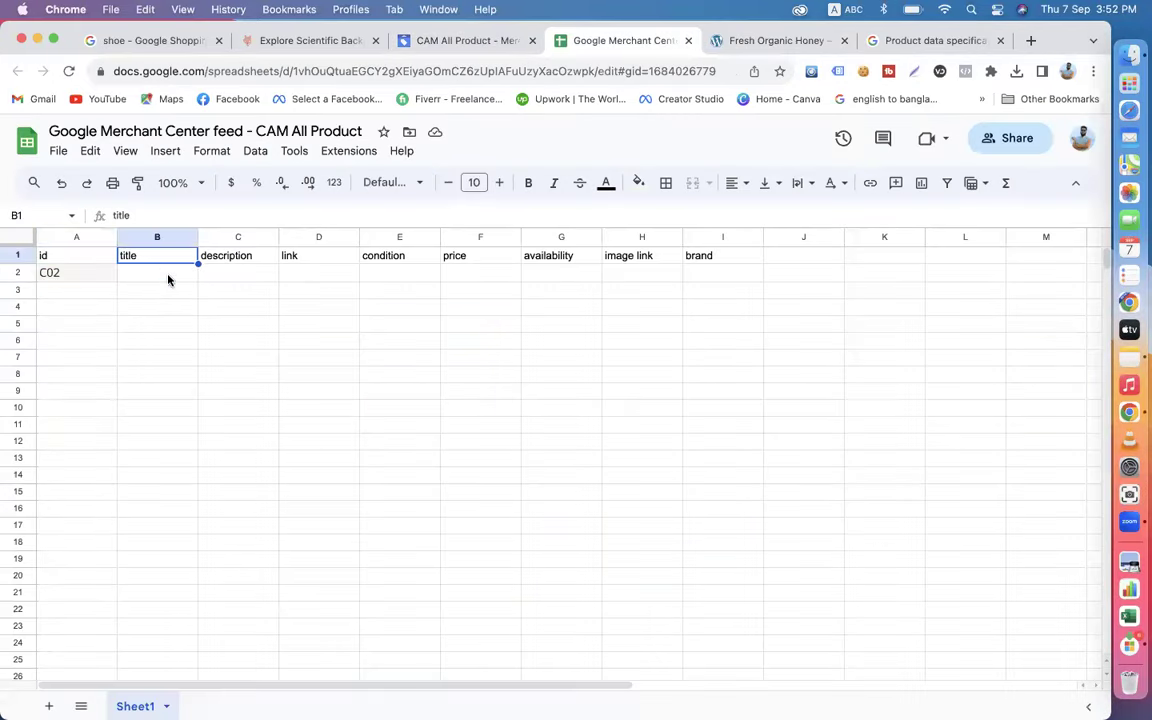
click(167, 278)
click(760, 41)
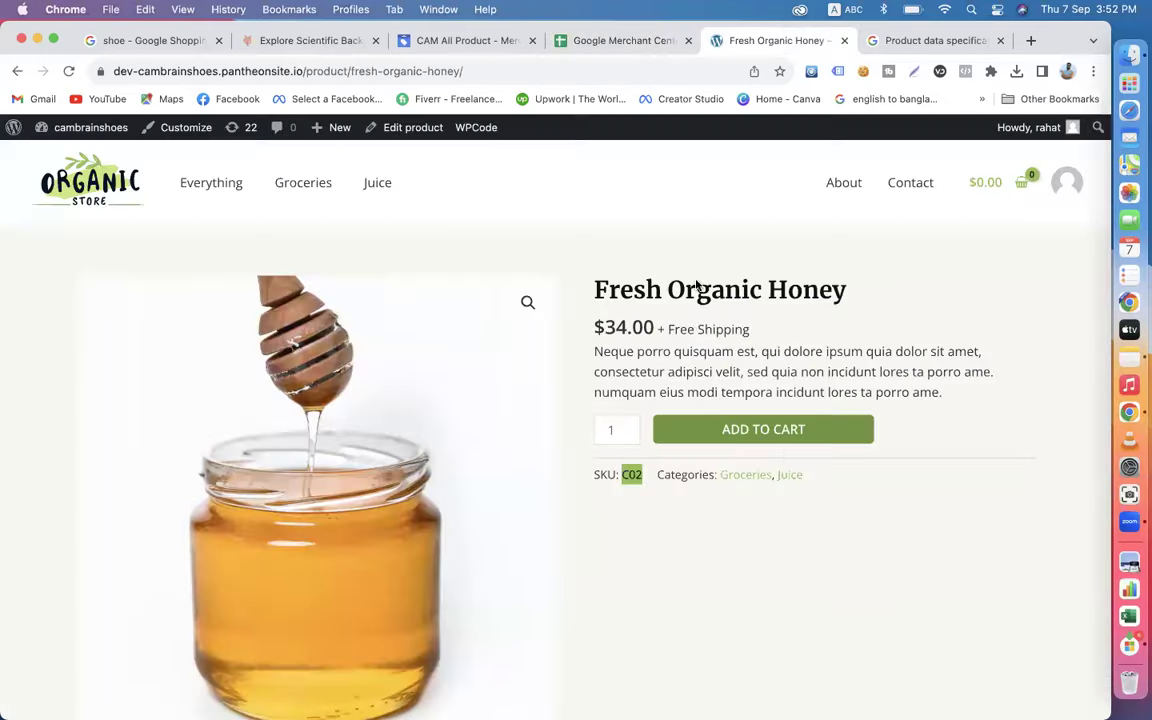
triple_click(598, 288)
click(850, 287)
drag(850, 289, 598, 283)
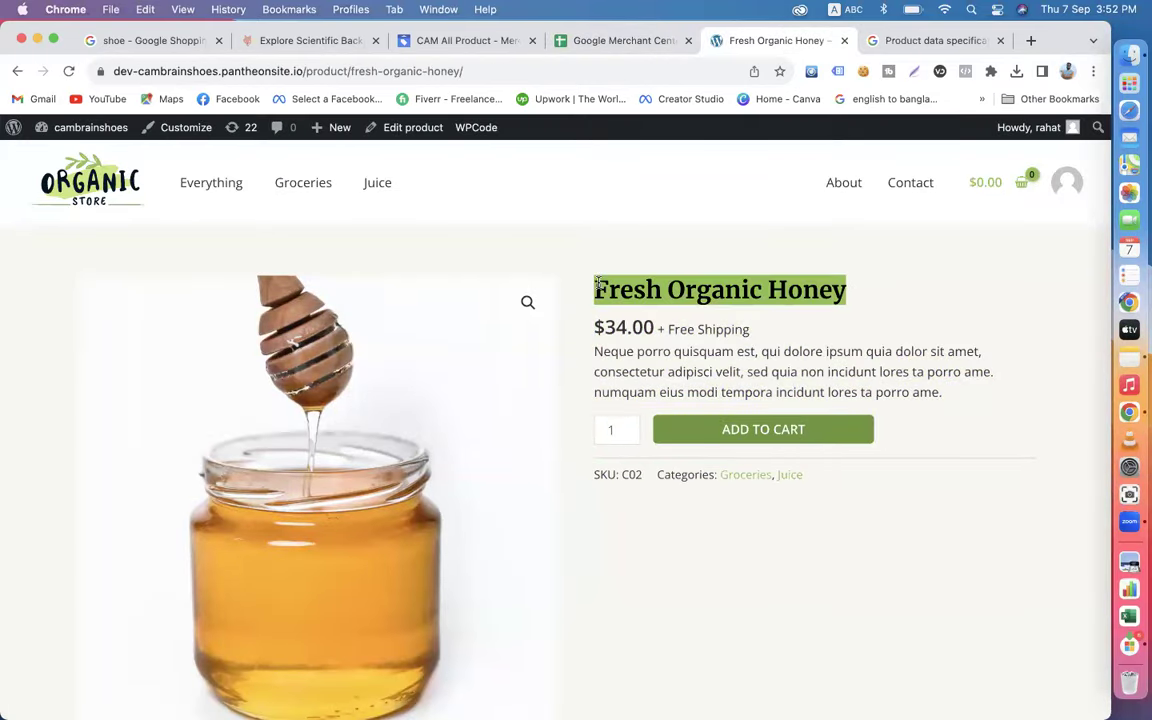
click(608, 41)
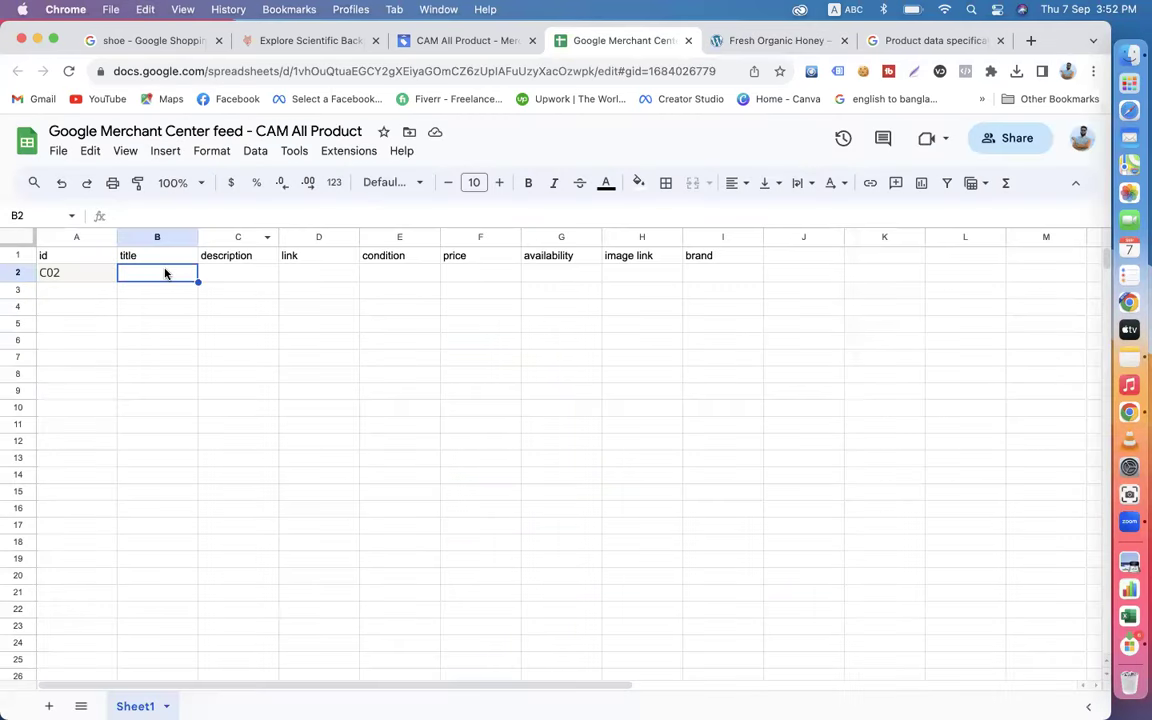
key(super+v)
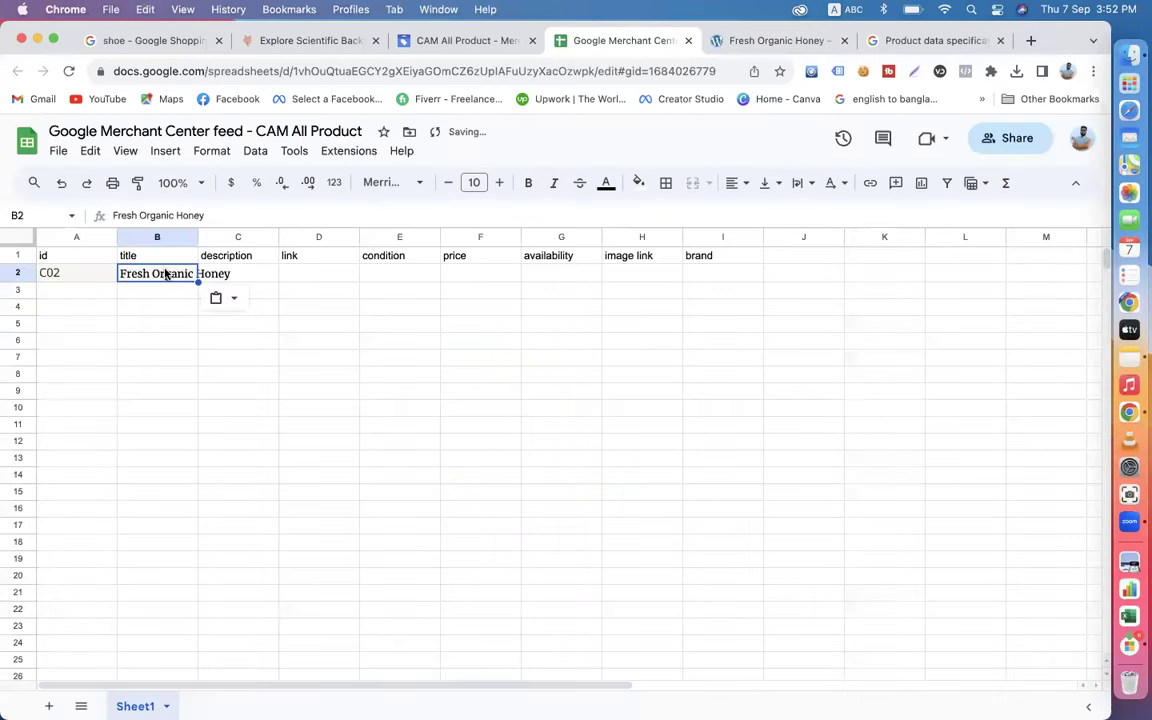
Copy the short product description from the Fresh Organic Honey store page into the description column at C2 of the feed sheet.
double_click(246, 272)
click(743, 42)
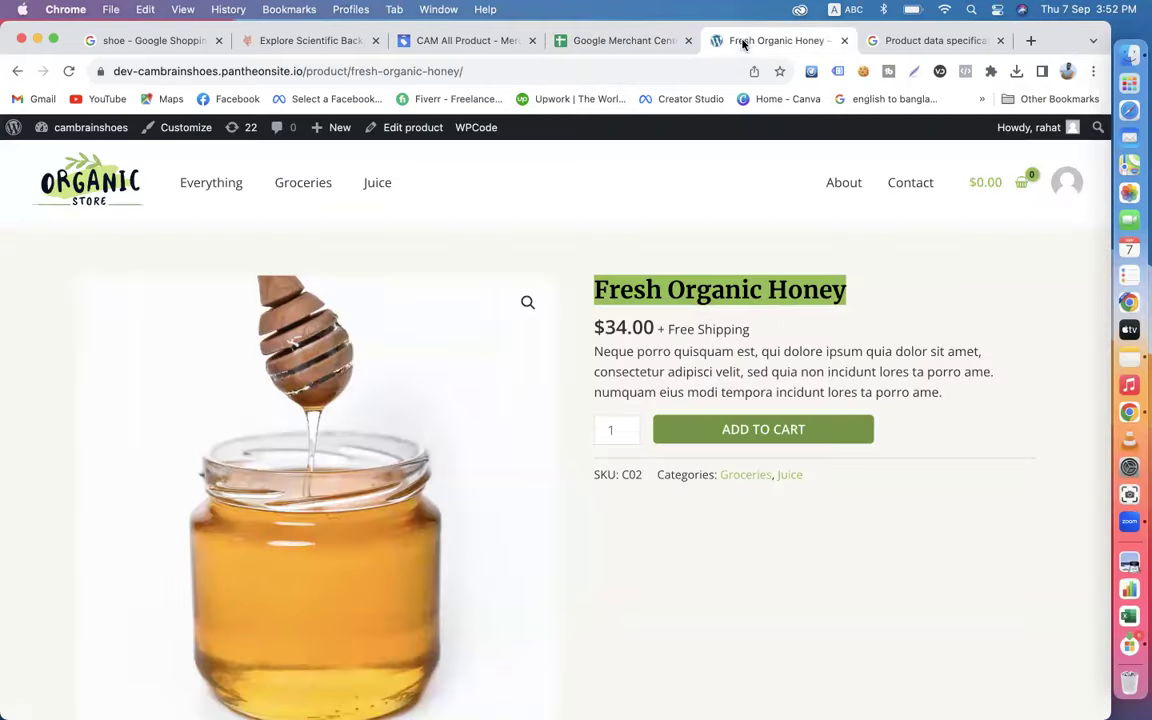
drag(942, 396, 597, 351)
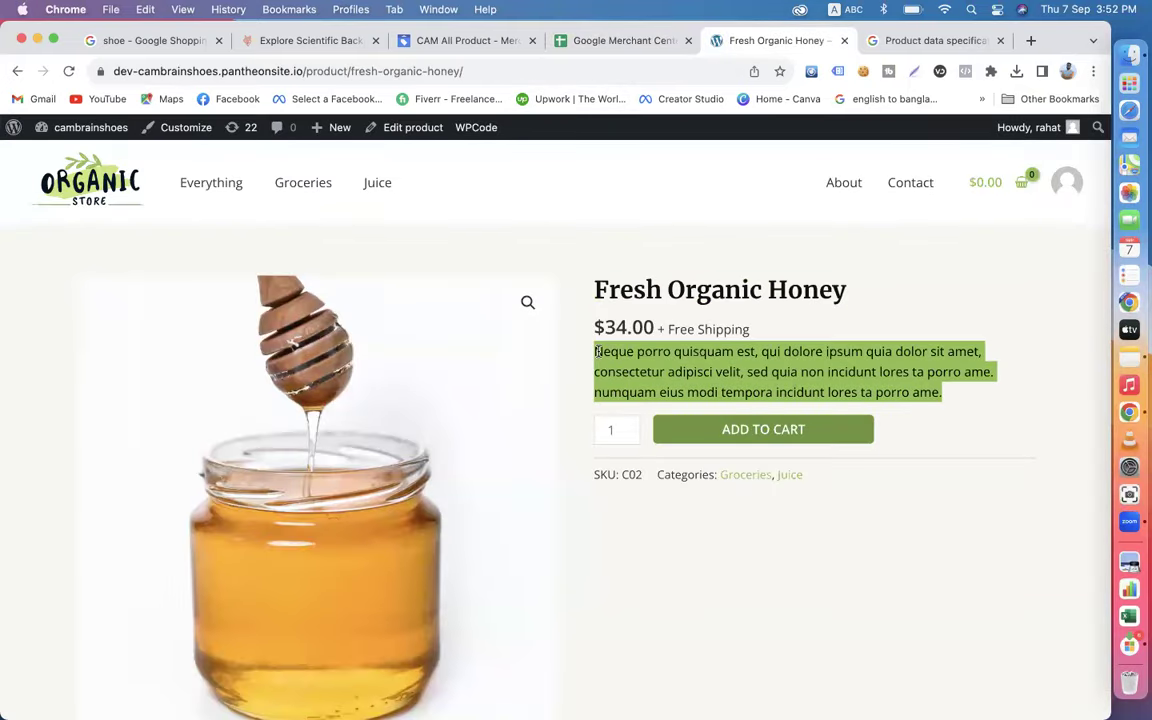
click(625, 42)
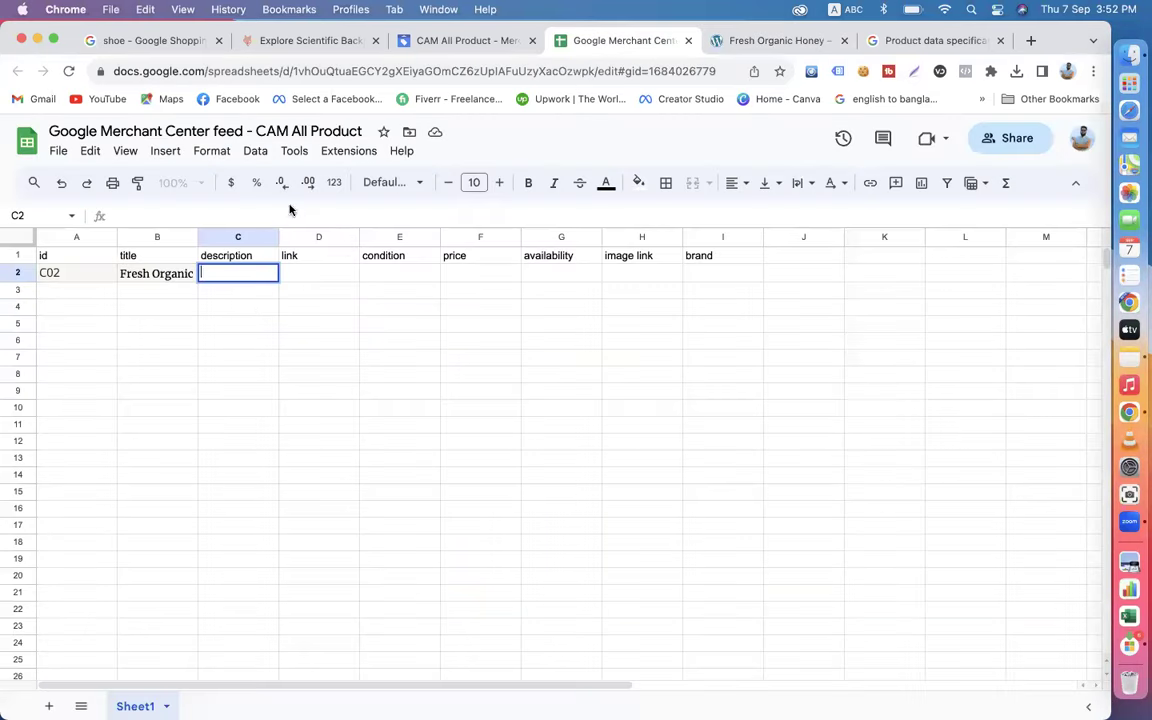
key(super+v)
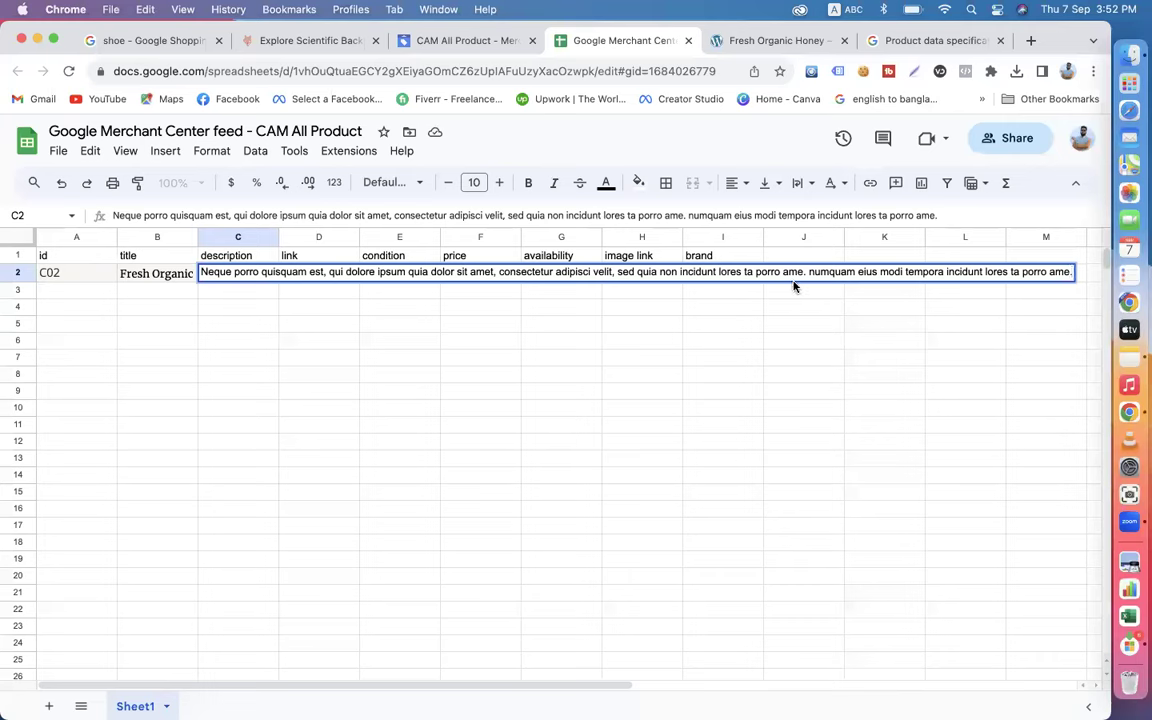
click(242, 294)
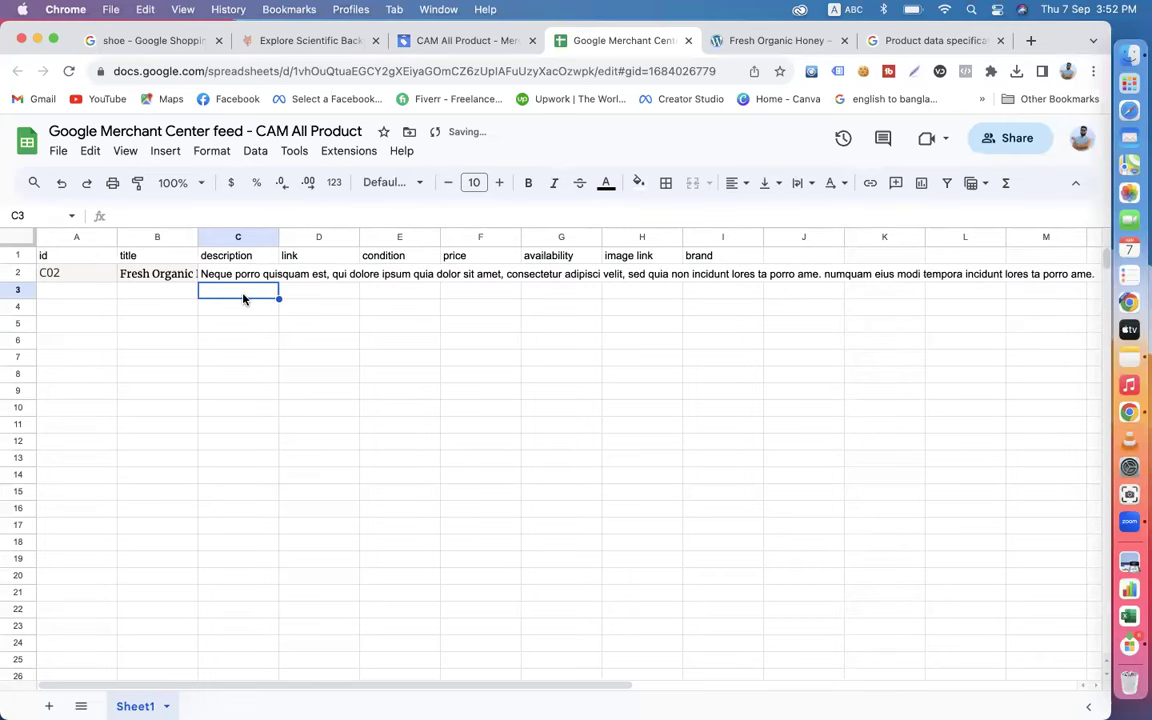
Copy the Fresh Organic Honey product page's URL into the link column at D2 of the feed sheet.
double_click(317, 272)
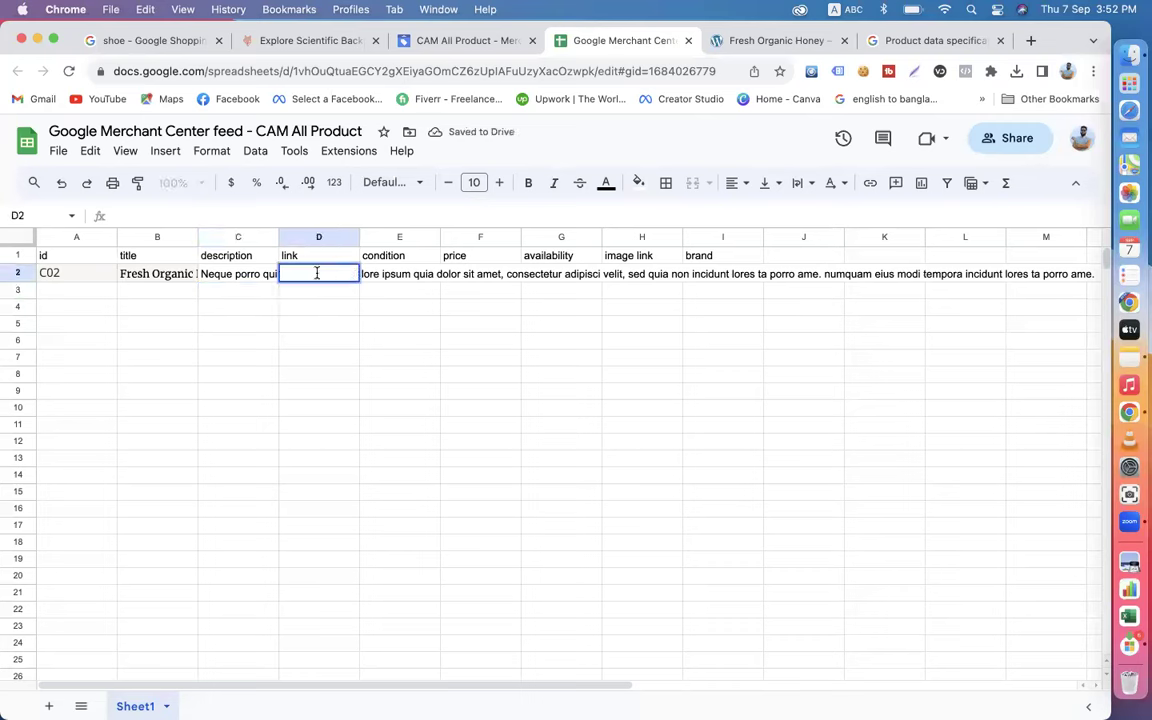
click(232, 274)
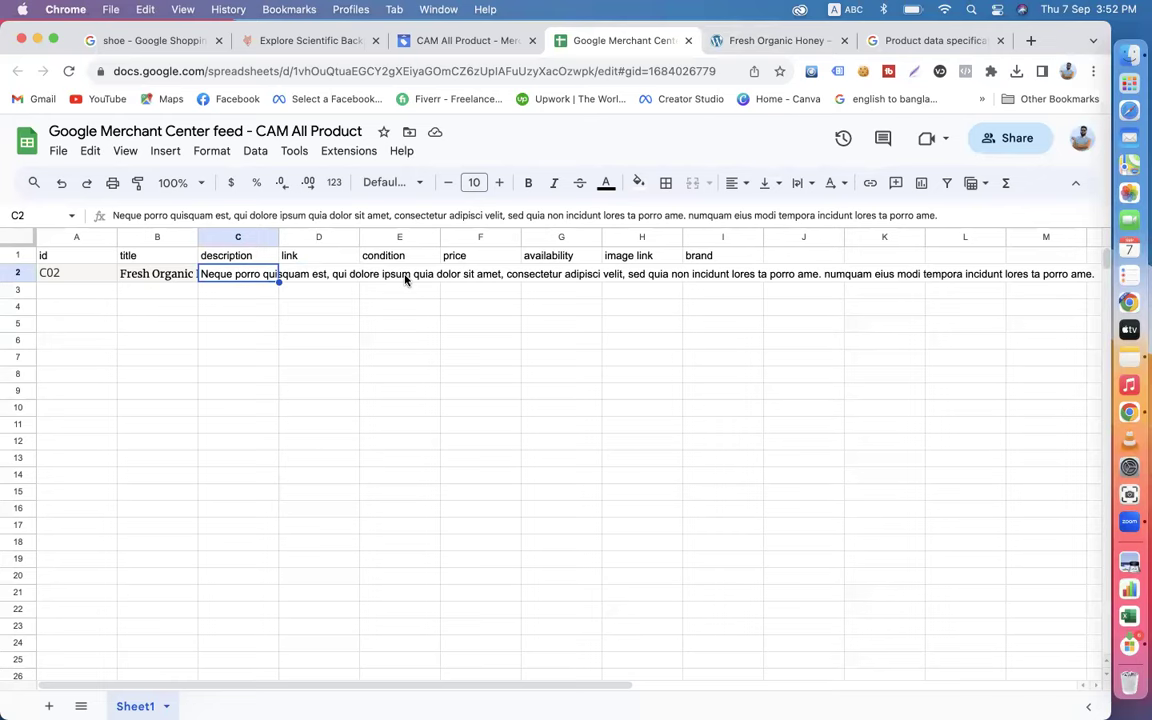
double_click(313, 276)
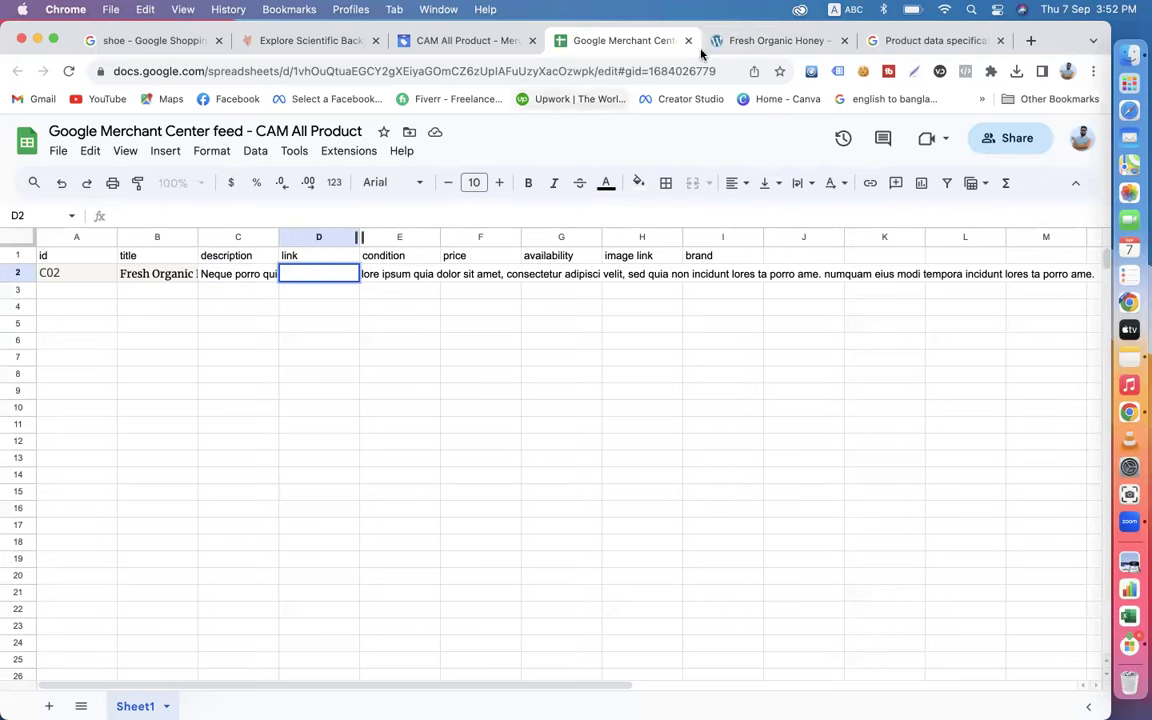
click(740, 42)
click(491, 72)
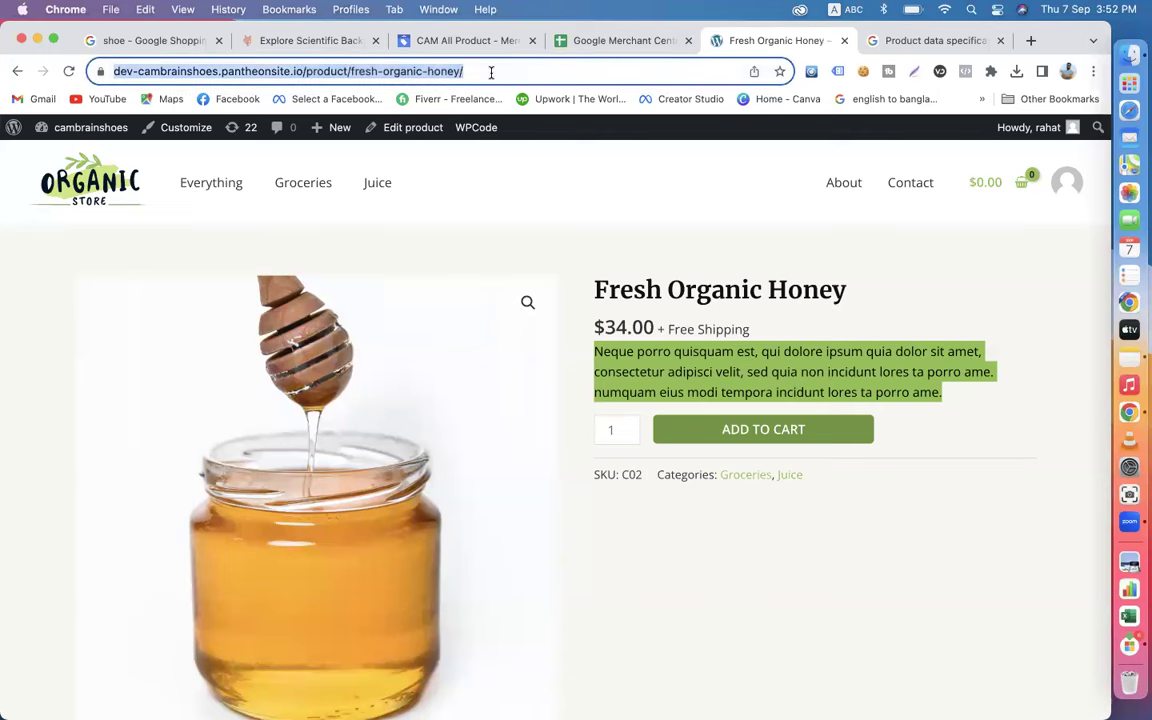
click(445, 40)
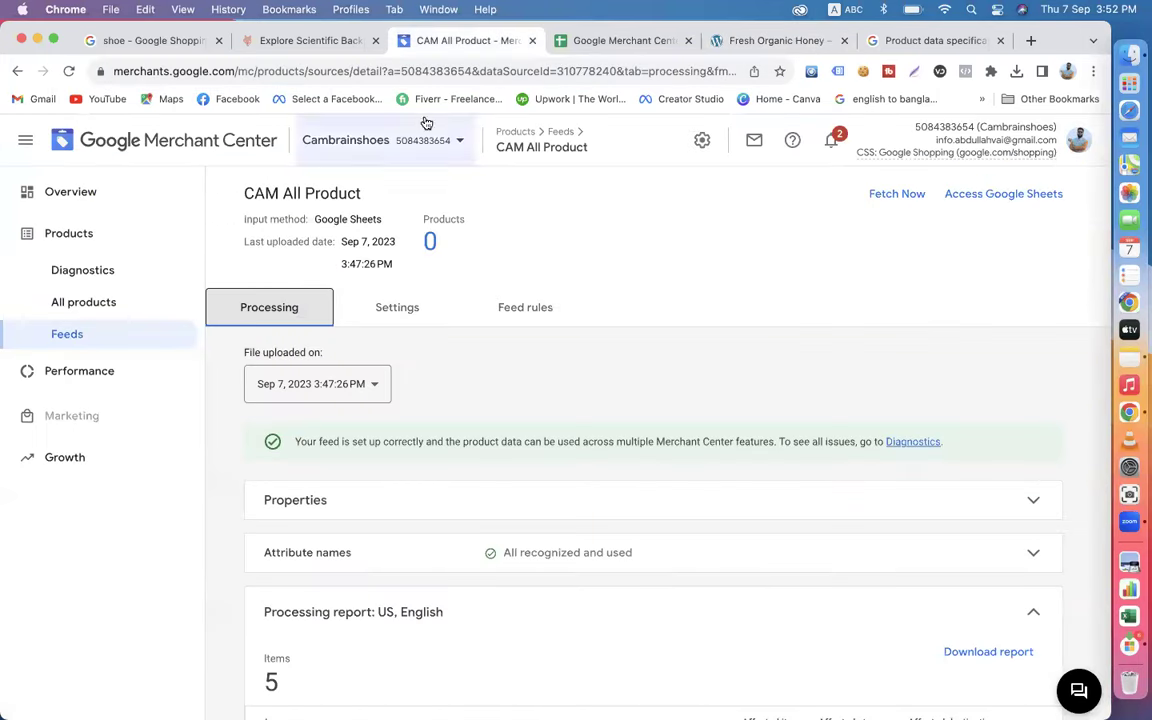
click(595, 40)
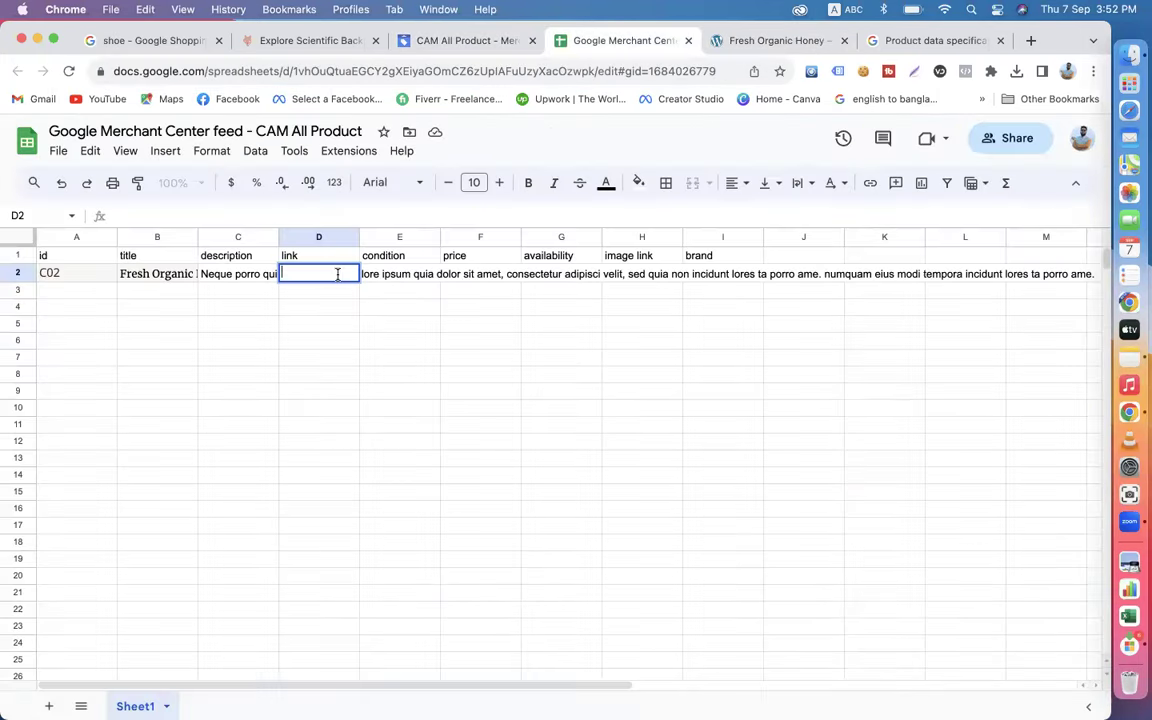
key(super+v)
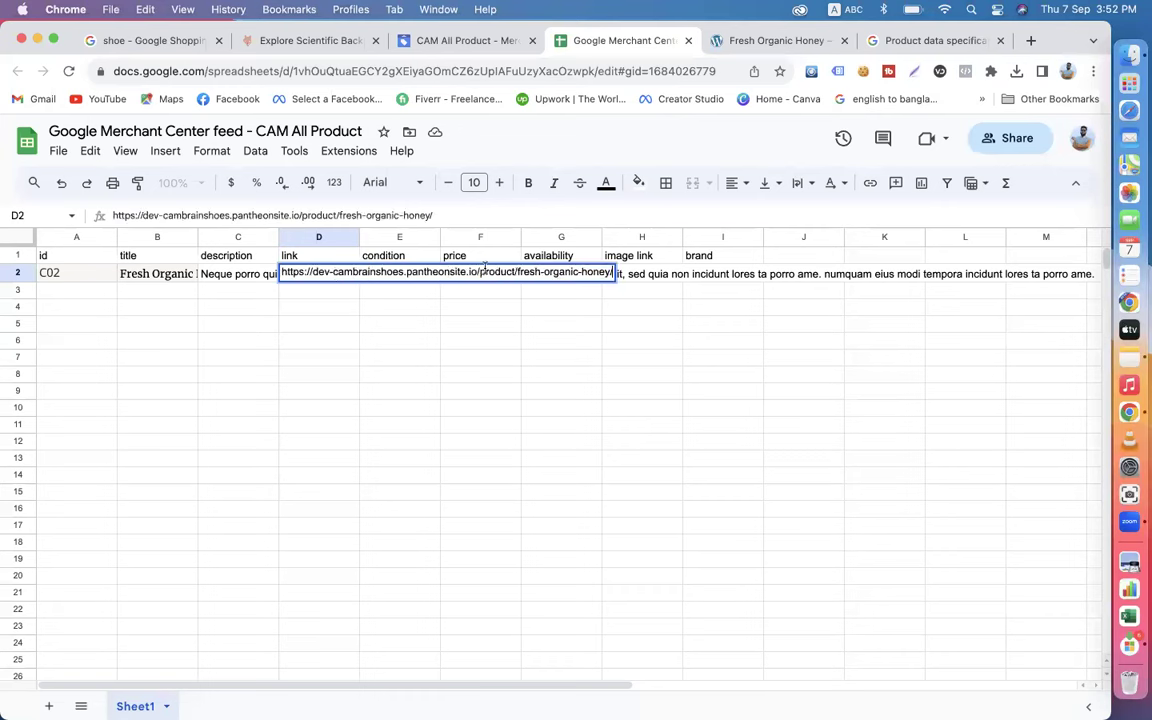
click(318, 310)
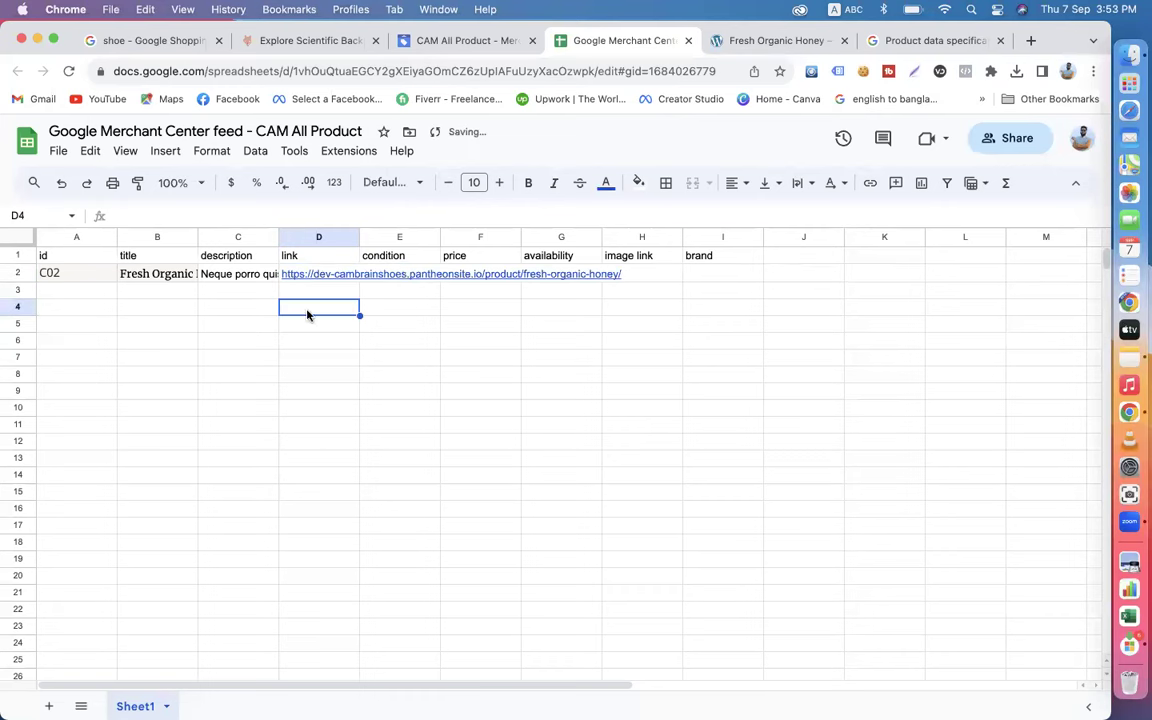
Enter New as the product's condition in E2 of the feed sheet.
double_click(398, 275)
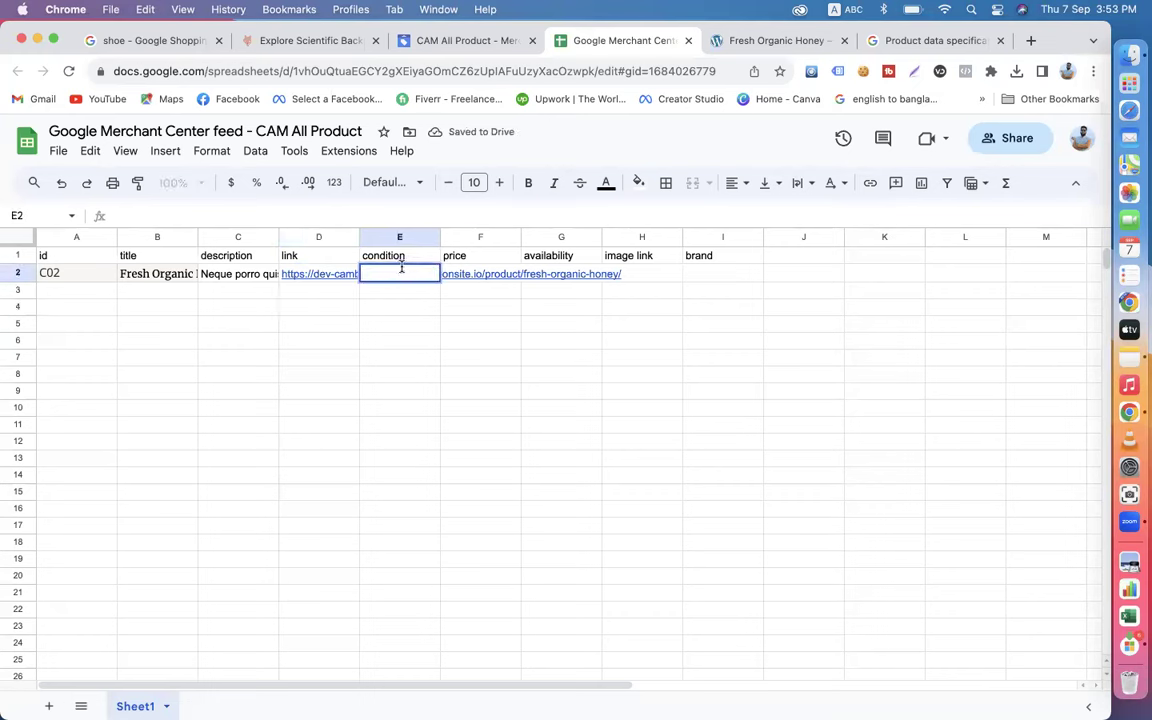
text(NEW)
key(BackSpace)
key(BackSpace)
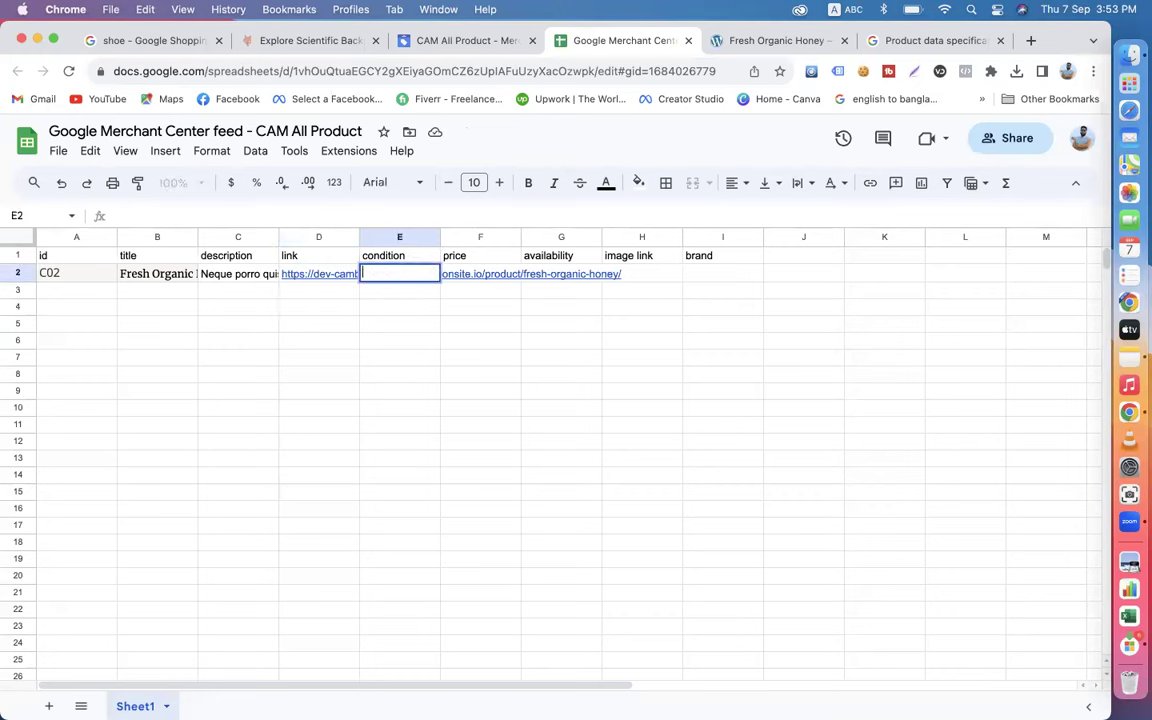
text(New)
Copy the price $34 from the Fresh Organic Honey store page into F2 and enter In Stock as the availability in G2.
double_click(471, 283)
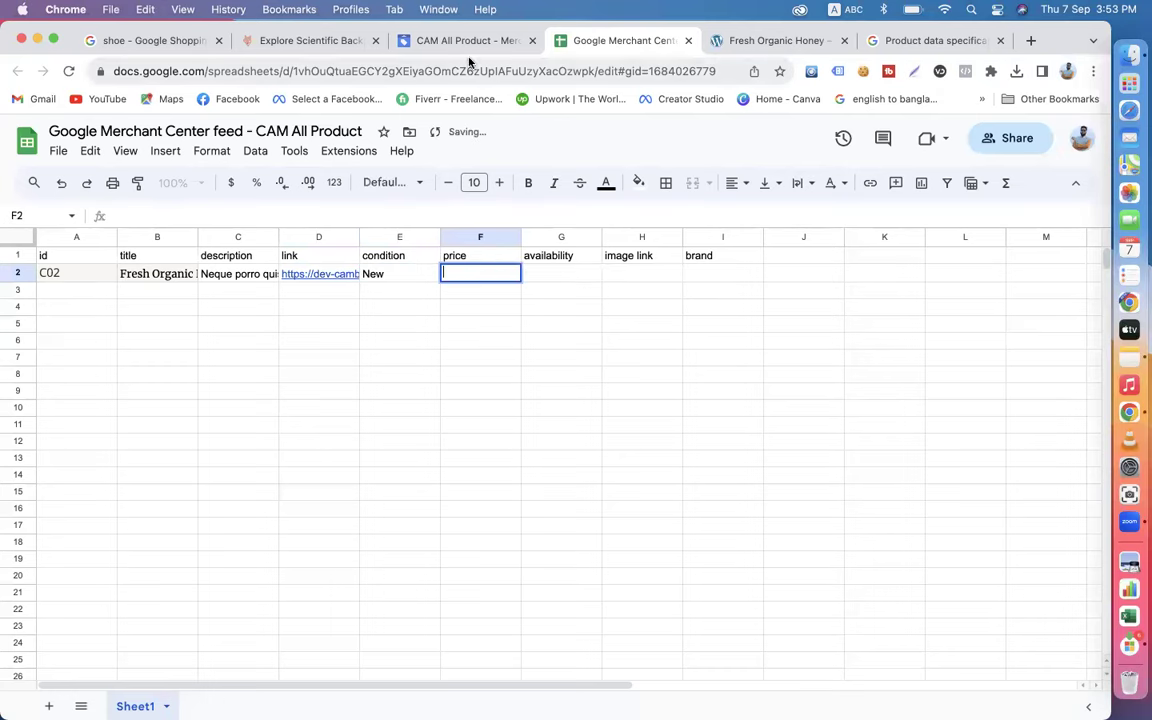
click(743, 42)
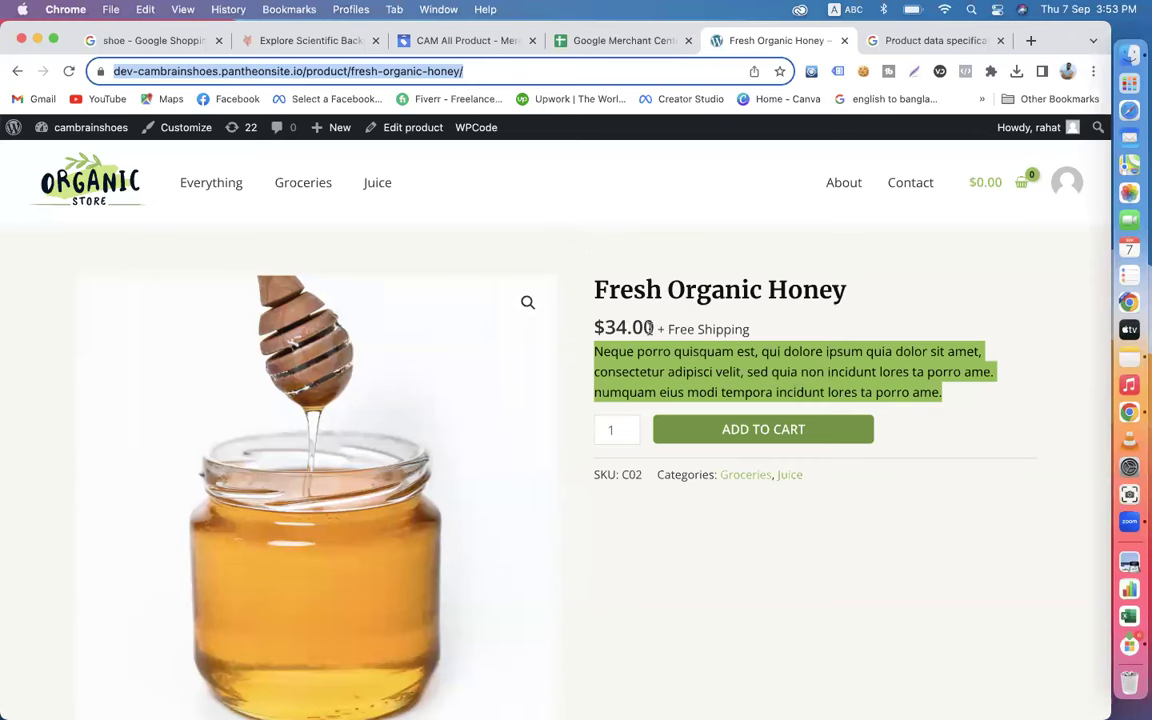
drag(626, 327, 598, 329)
key(super+c)
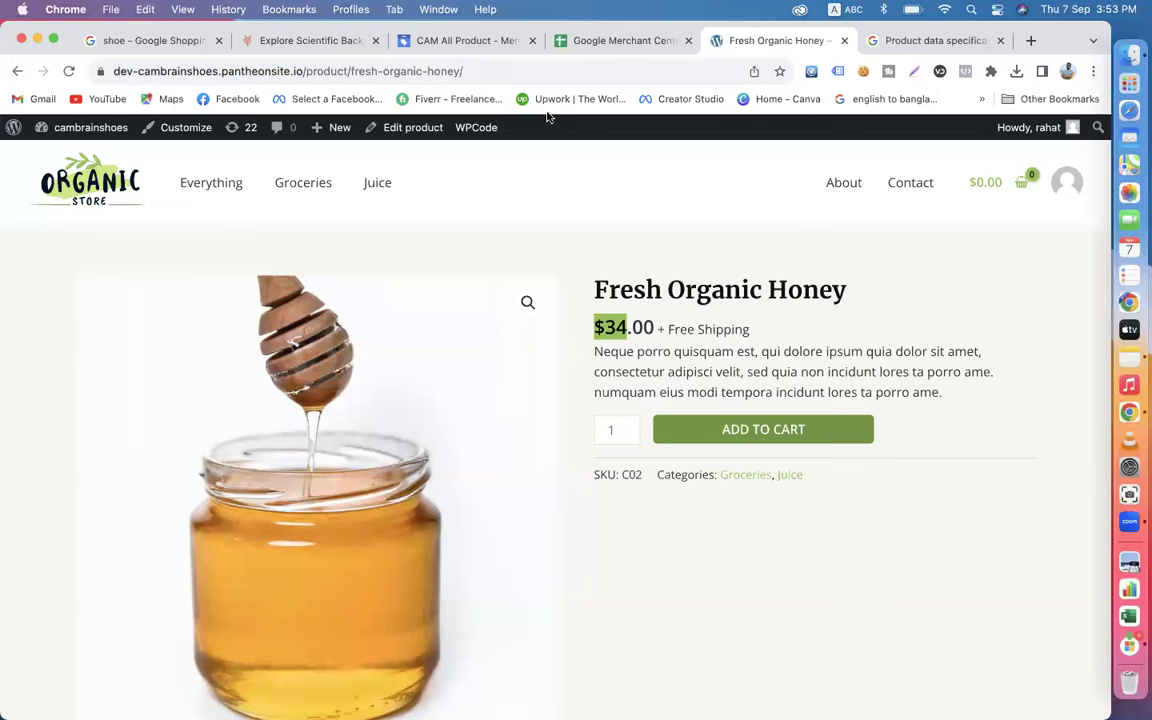
click(597, 44)
key(super+v)
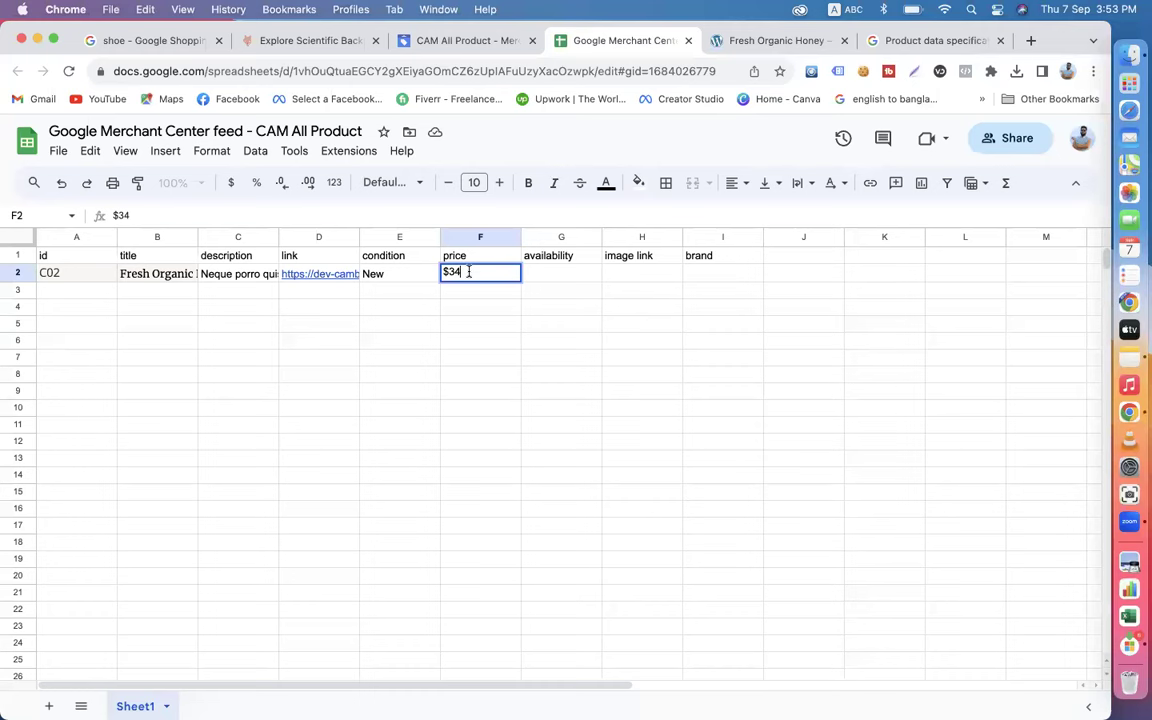
key(Tab)
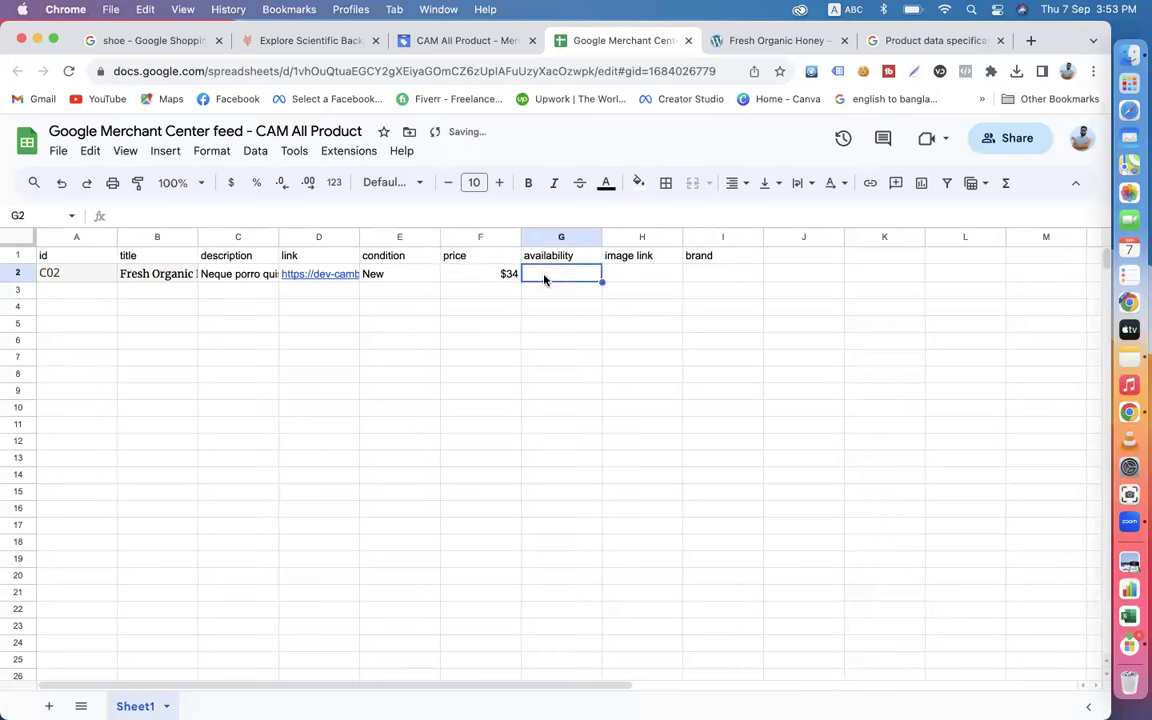
text(In Stock)
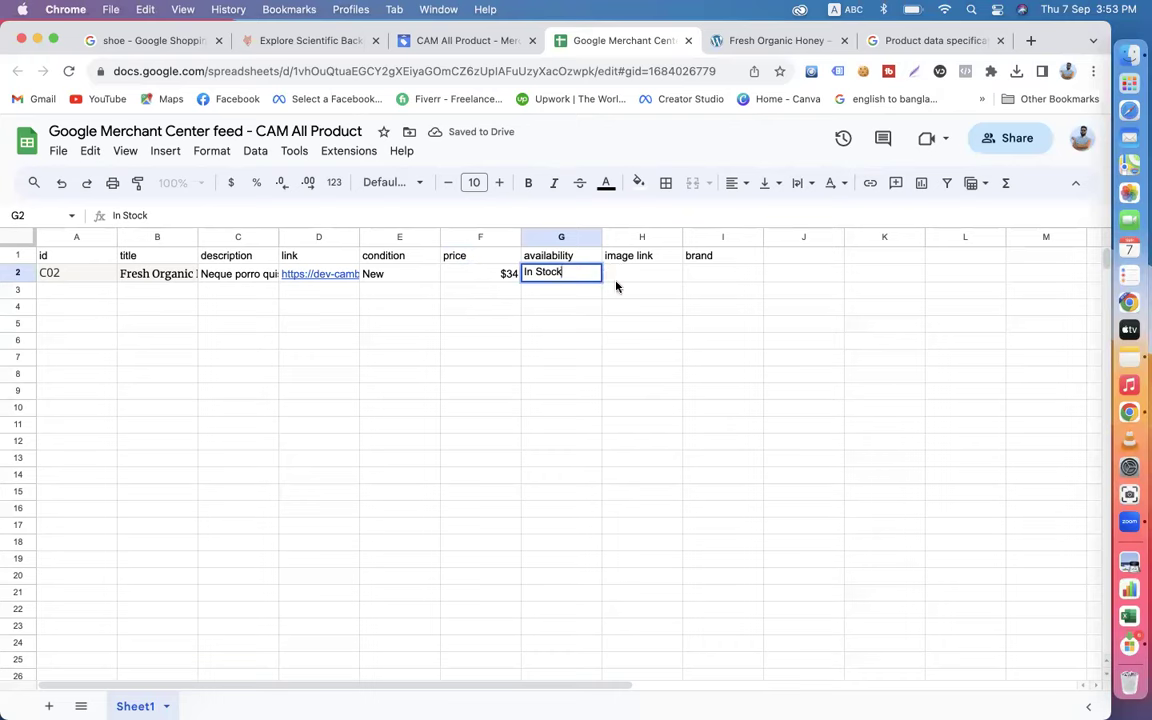
key(Tab)
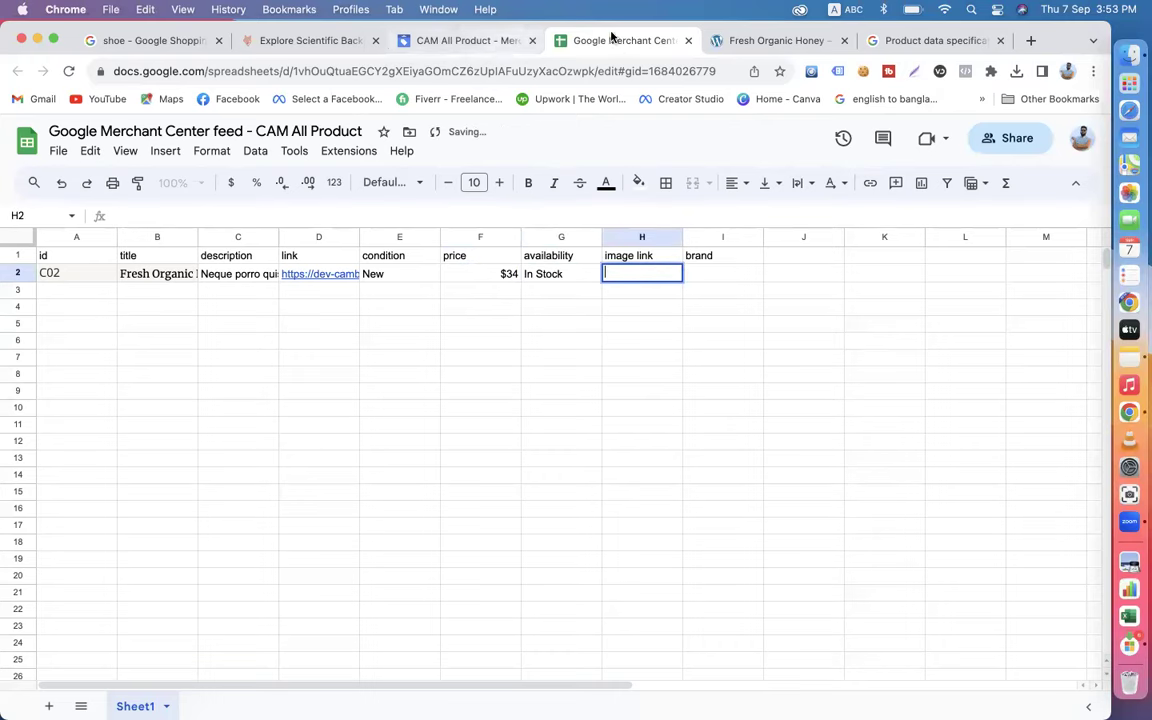
Copy the honey product image's address from the store page into the image link column at H2 of the feed sheet.
click(745, 40)
right_click(300, 398)
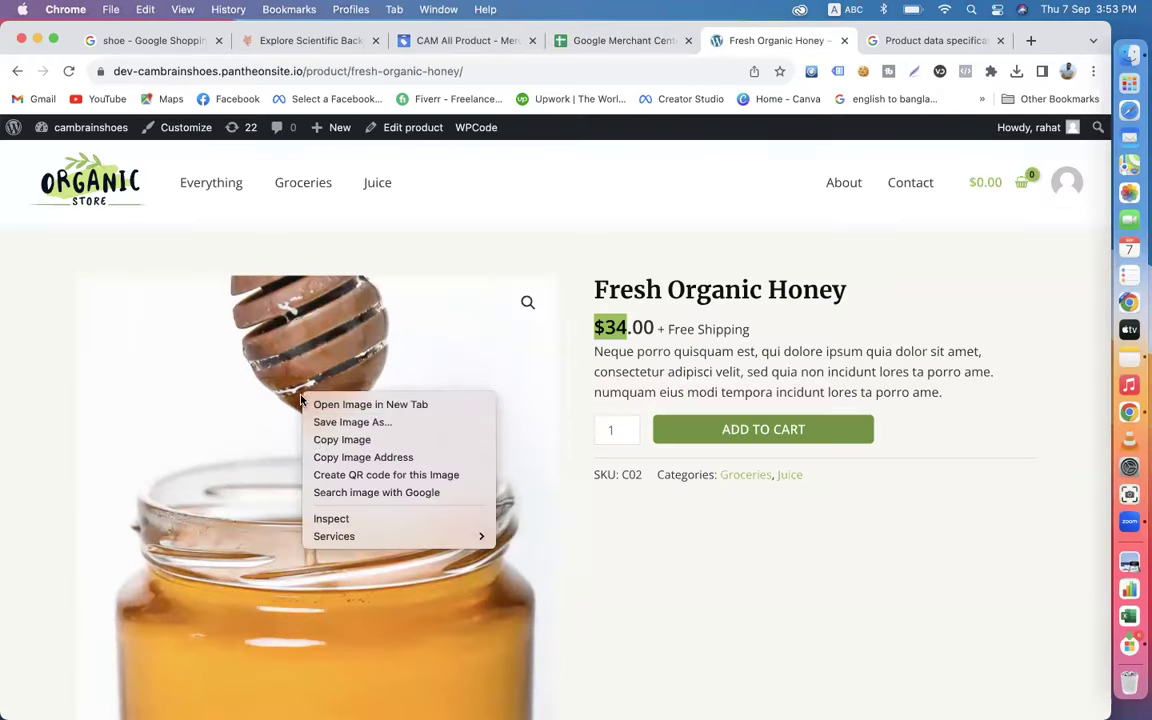
click(367, 457)
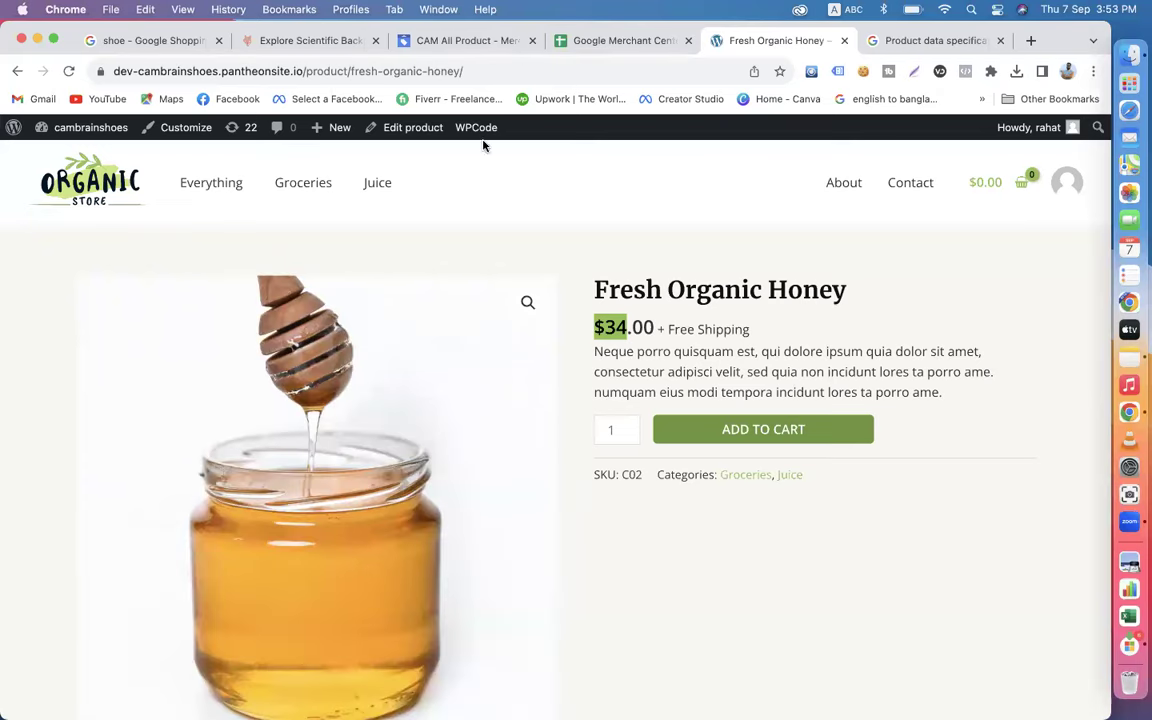
click(573, 44)
key(super+v)
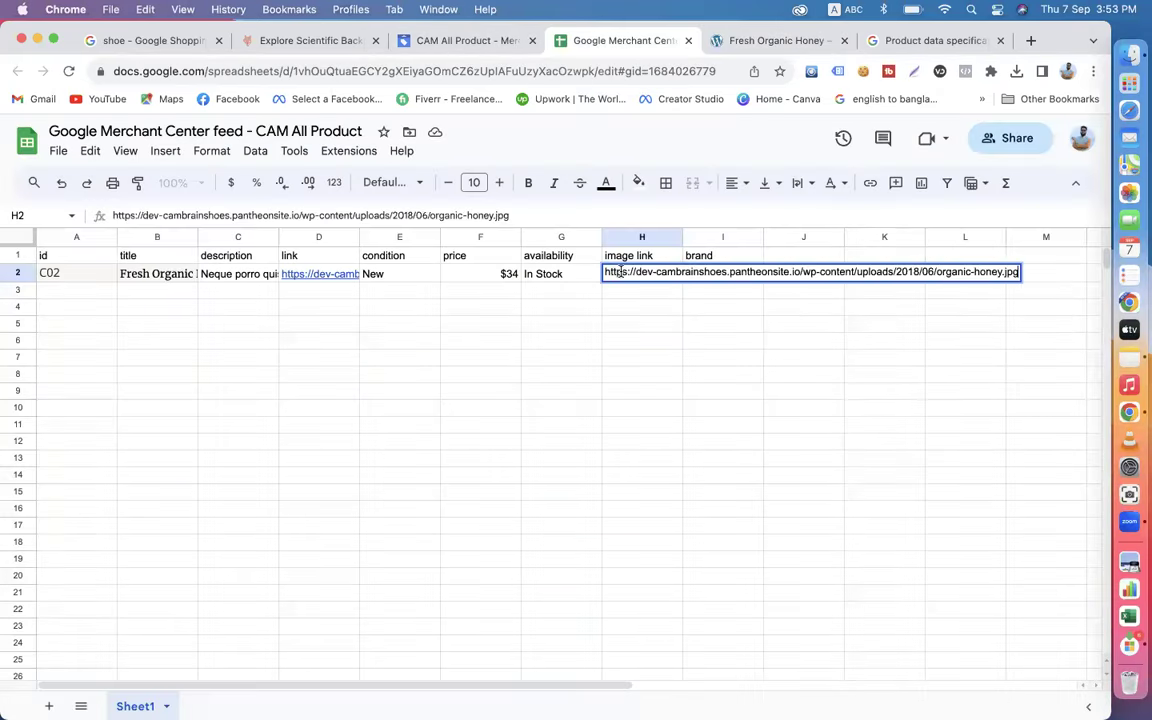
Enter CAM as the product's brand in I2 of the feed sheet.
double_click(715, 274)
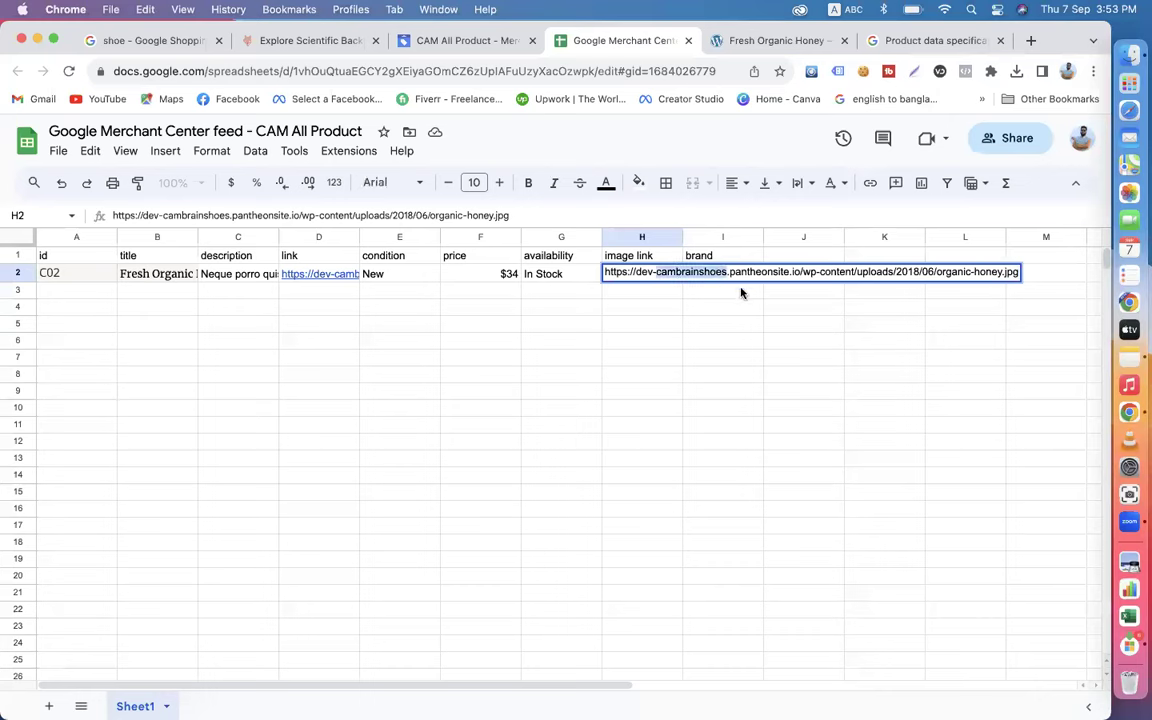
click(741, 293)
double_click(723, 270)
text(CAM)
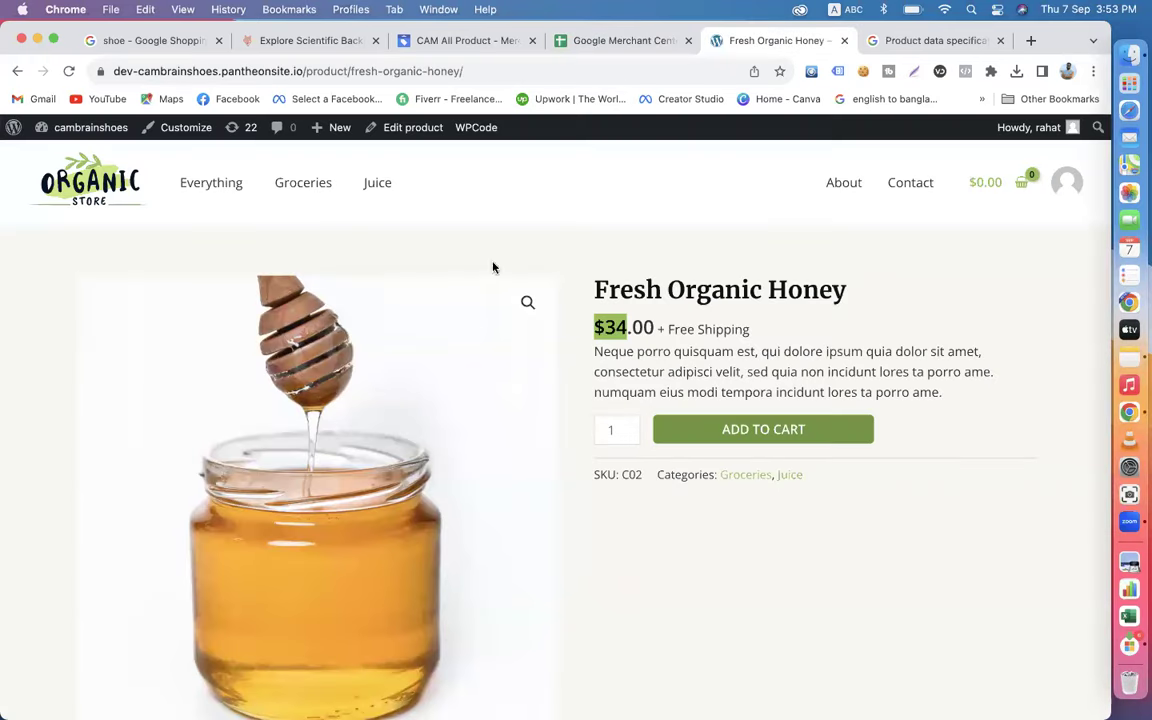
Open the Farm Fresh Eggs product page from the store's Juice category and check its regular and sale prices.
click(368, 188)
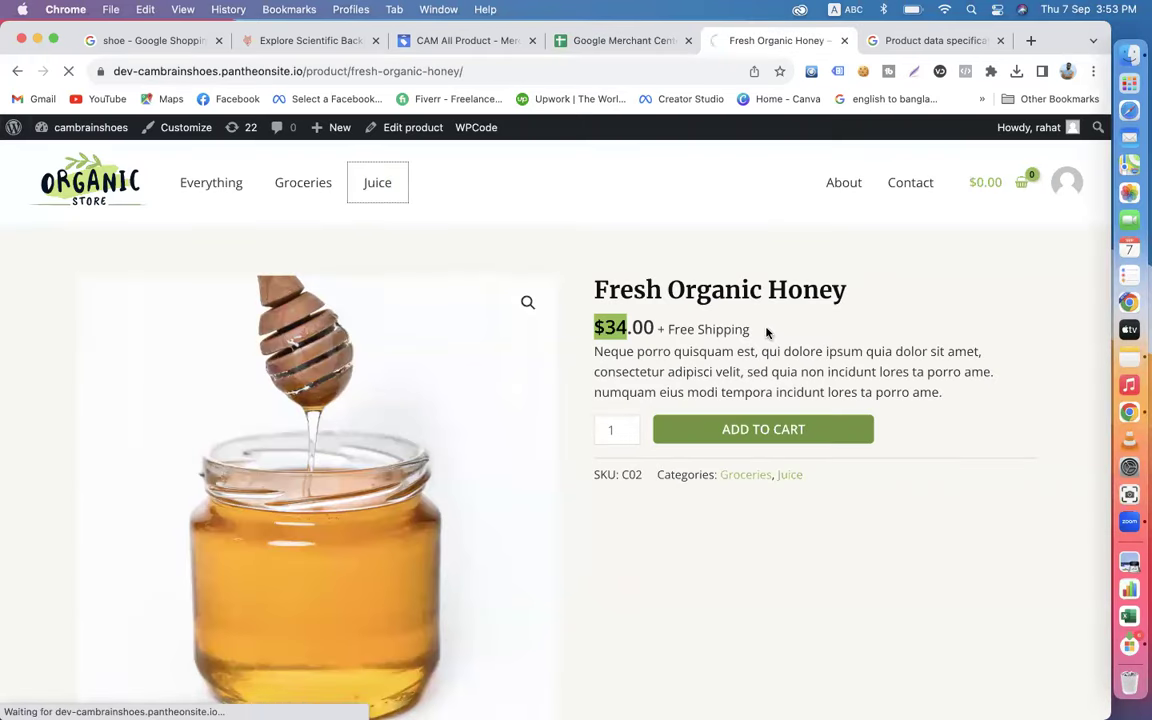
scroll(792, 452, down, 10)
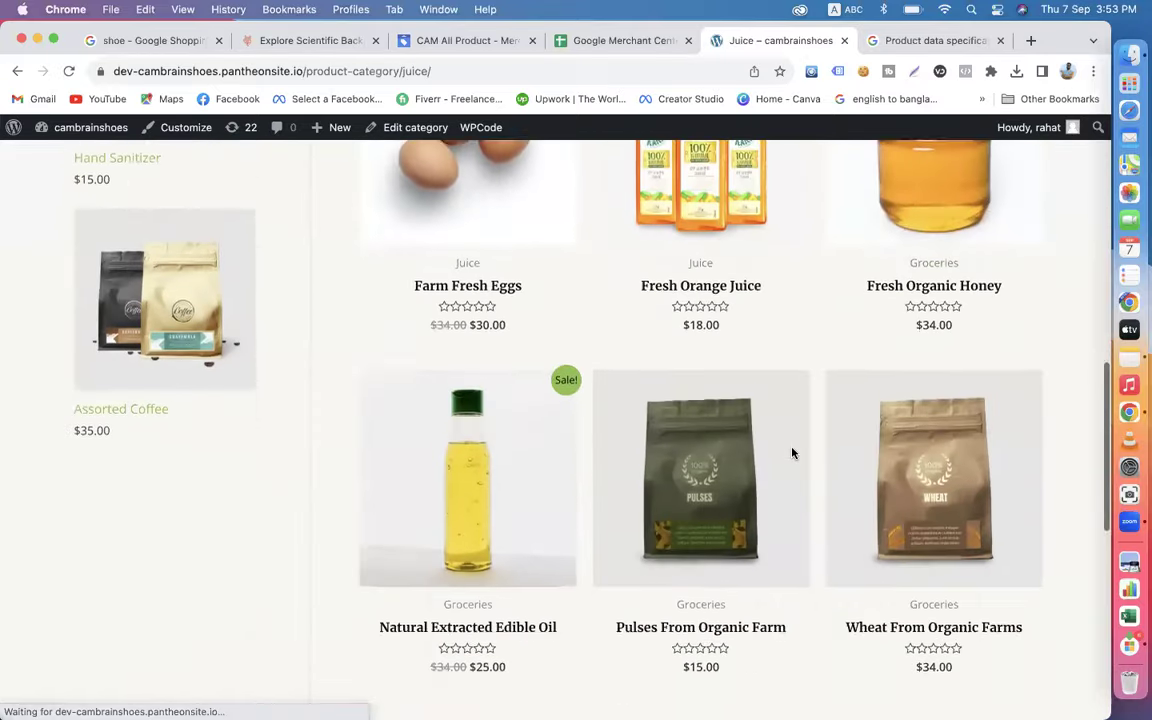
click(494, 320)
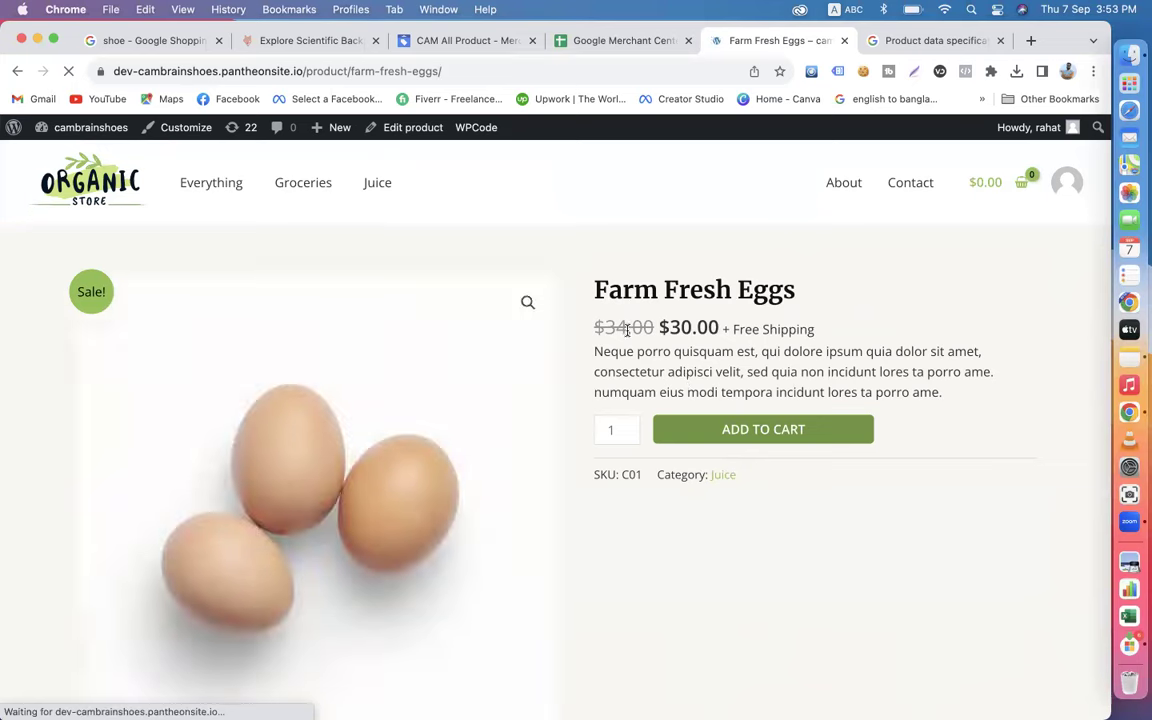
Insert a column directly after price in the feed sheet and head it sale price.
click(597, 39)
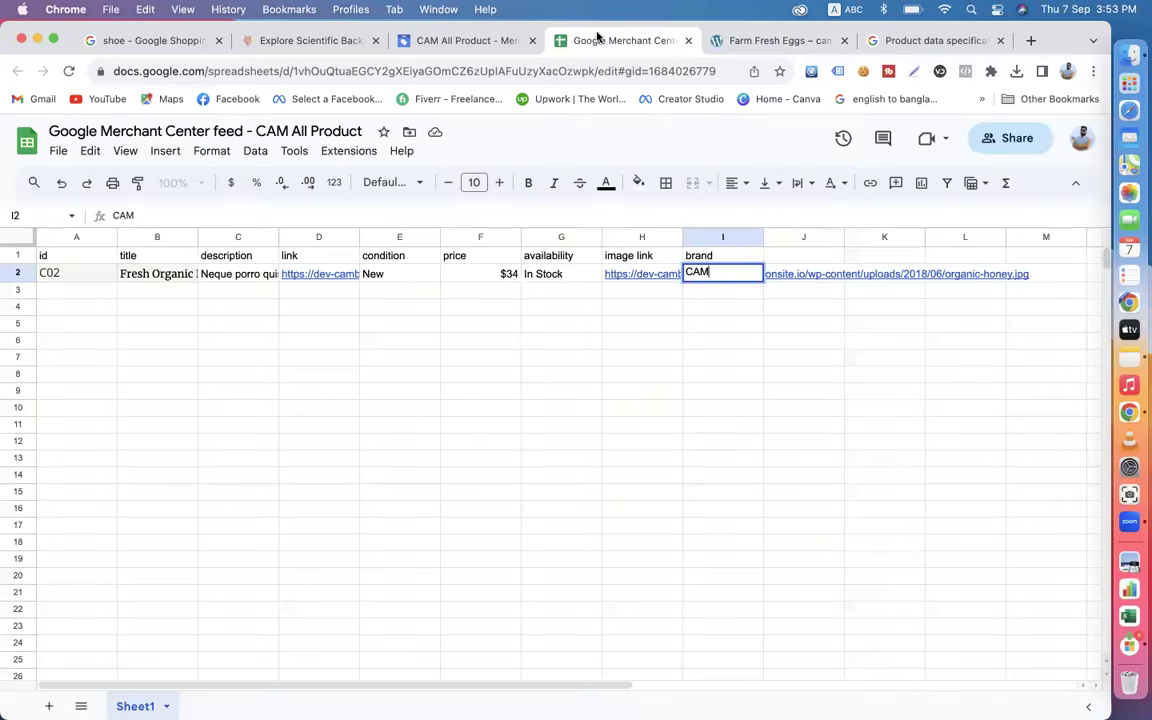
click(498, 240)
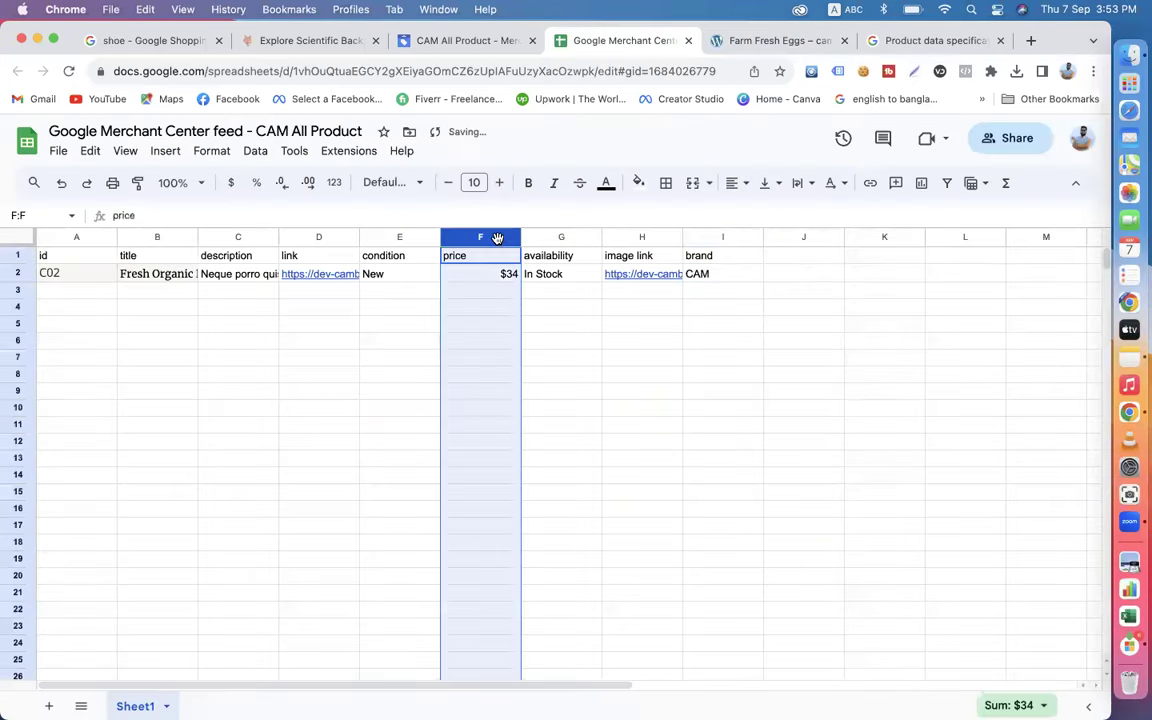
right_click(521, 236)
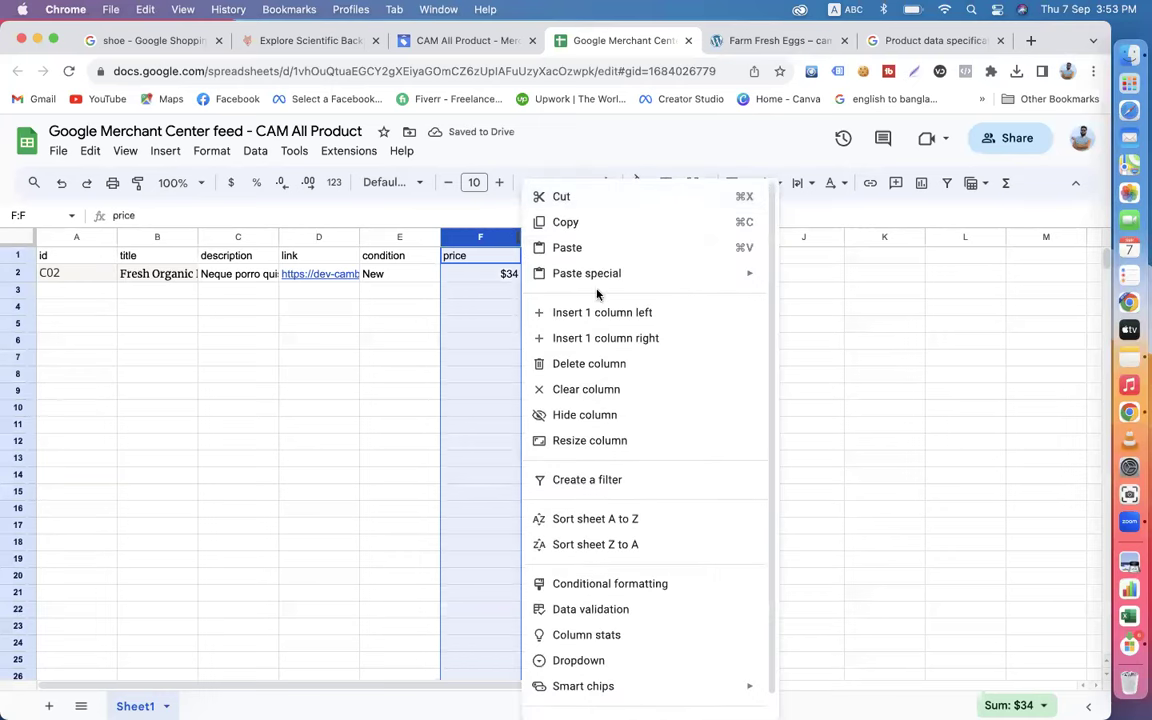
scroll(620, 595, down, 1)
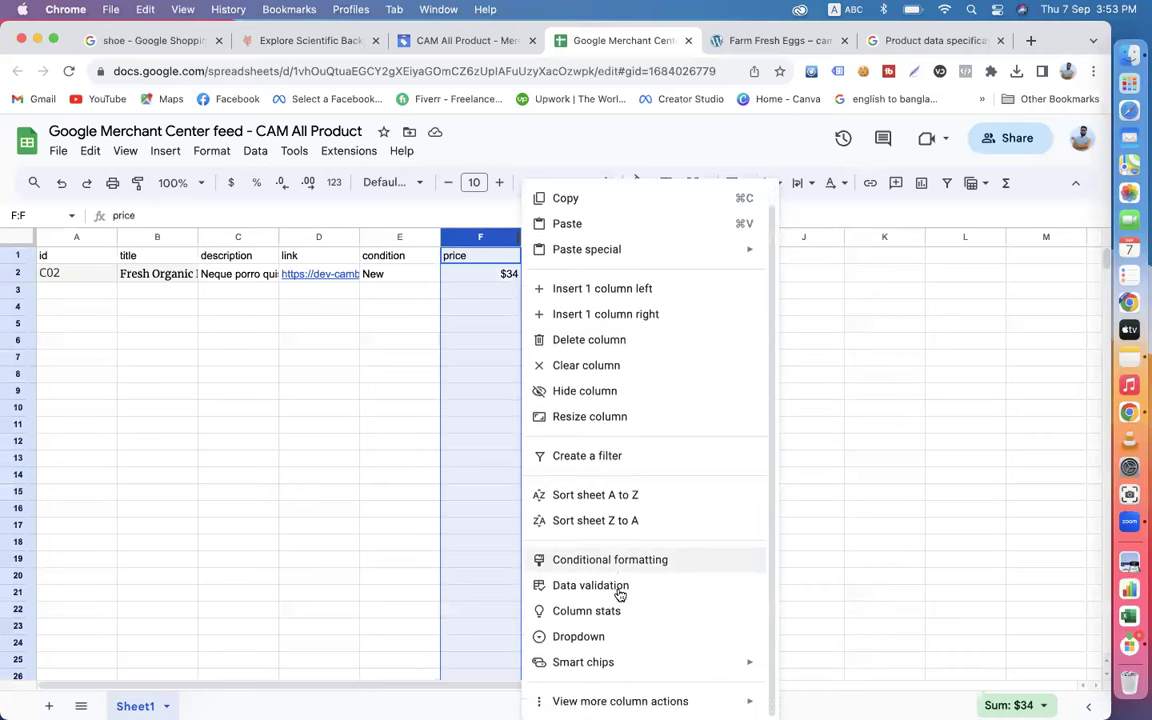
scroll(620, 595, up, 1)
scroll(617, 594, down, 1)
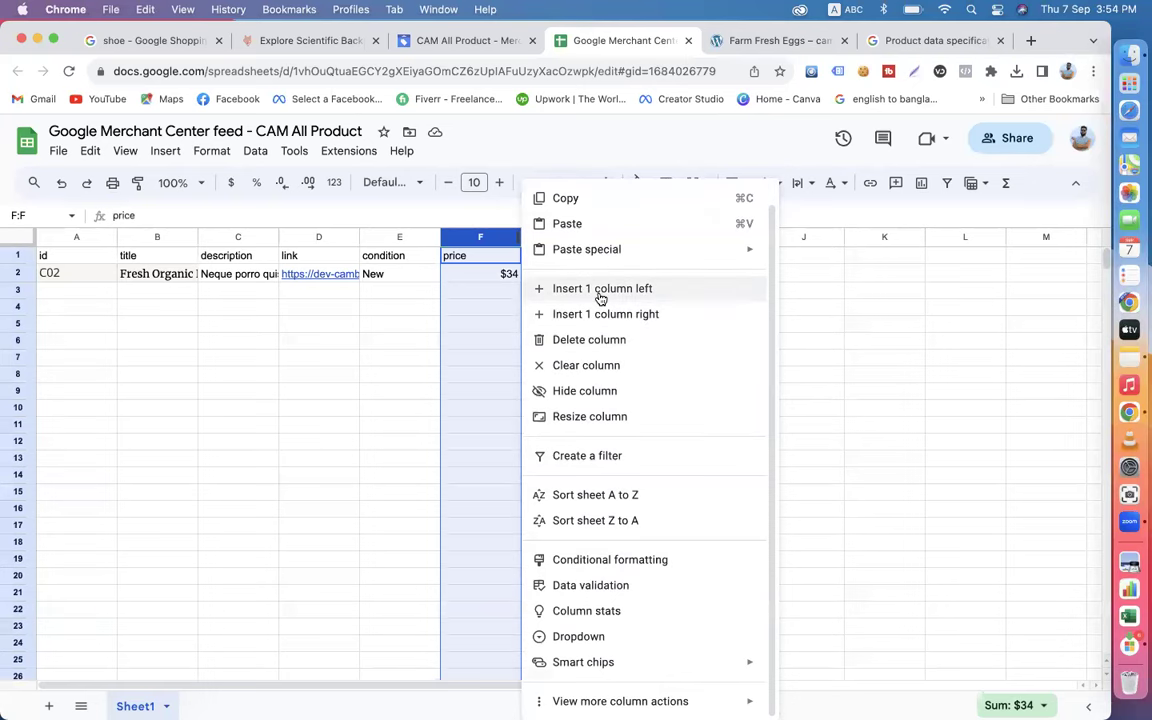
click(612, 314)
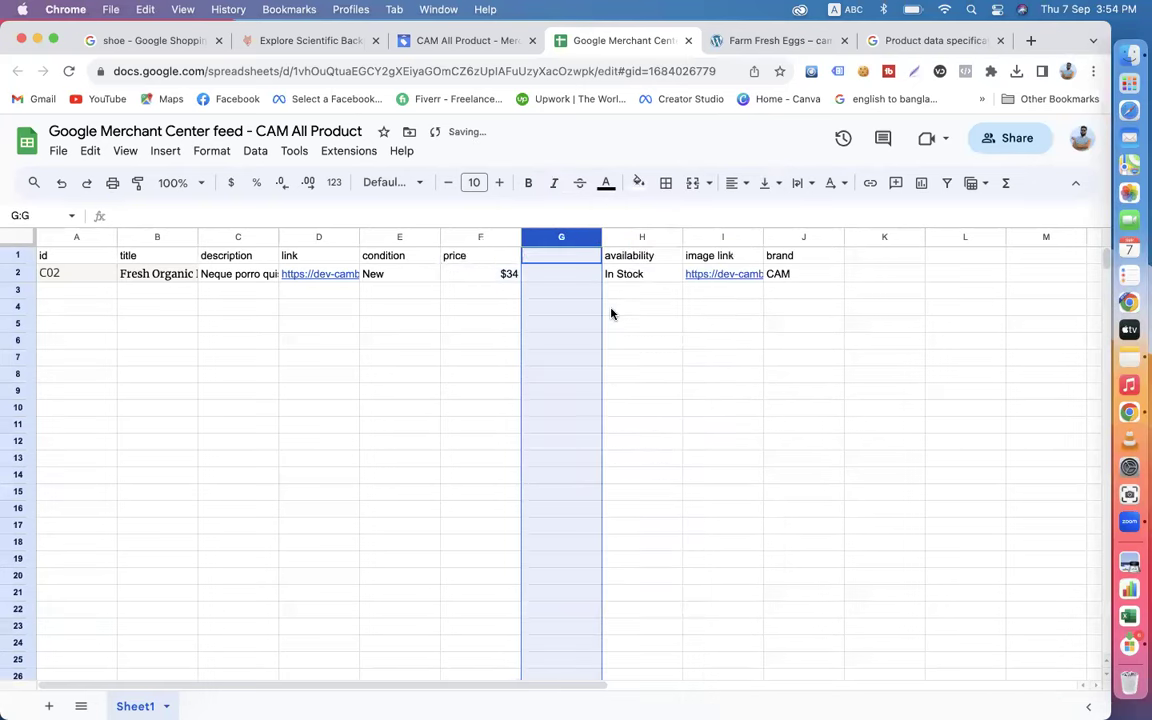
double_click(550, 258)
text(sale price)
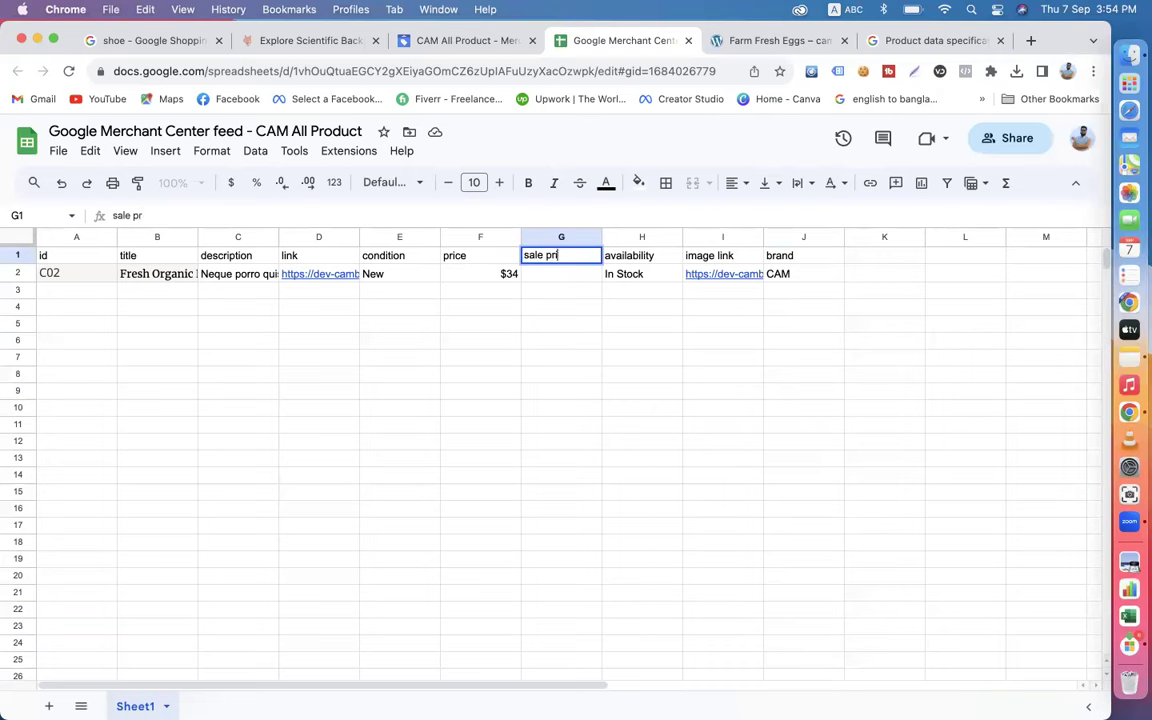
click(743, 41)
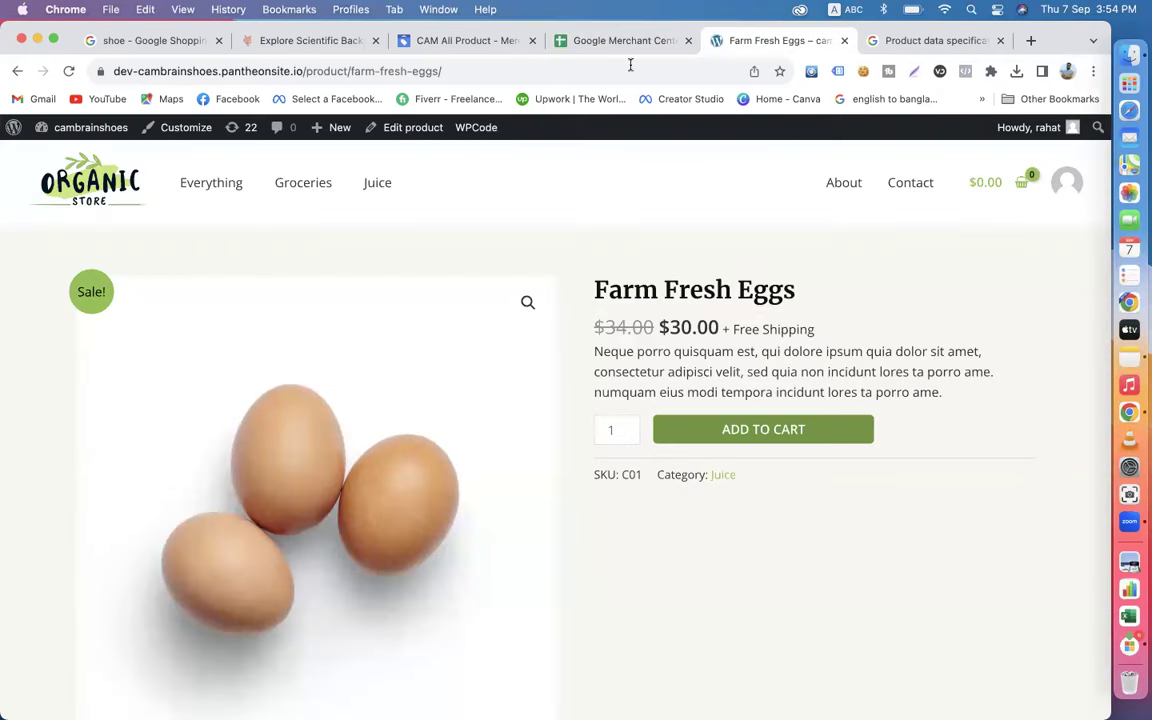
click(610, 41)
click(558, 279)
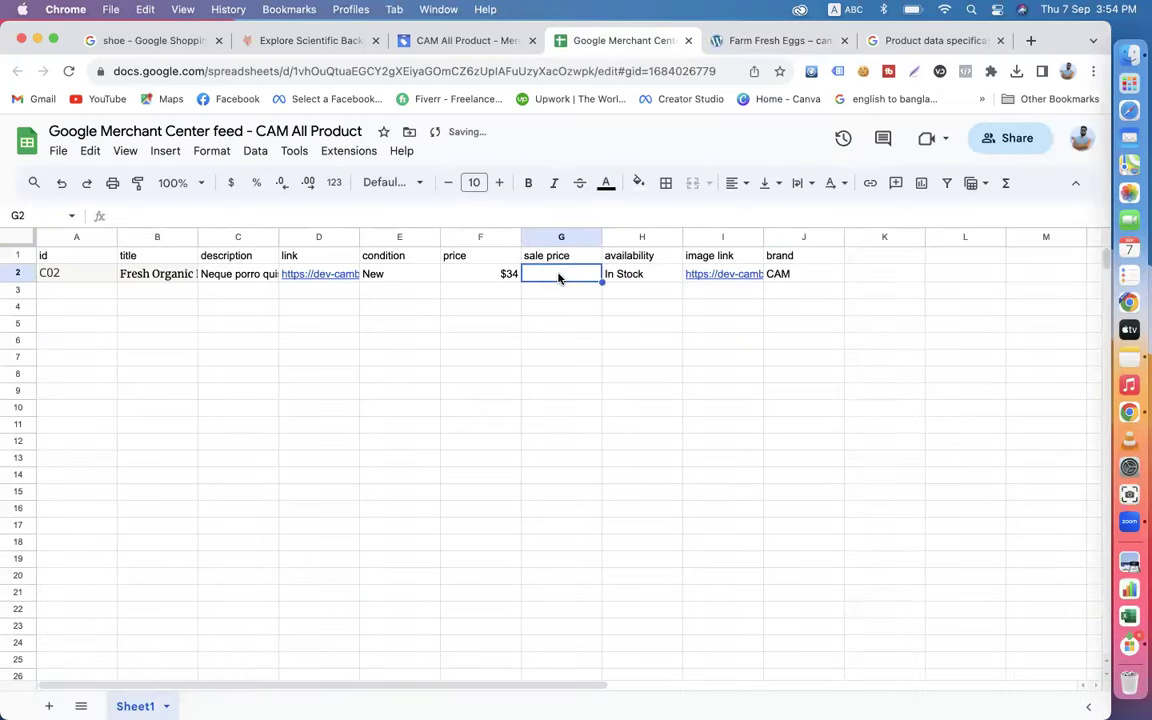
Examine the product identifier requirements, including brand and GTIN, in the Merchant Center product data specification.
click(880, 40)
scroll(277, 522, down, 15)
scroll(276, 522, down, 20)
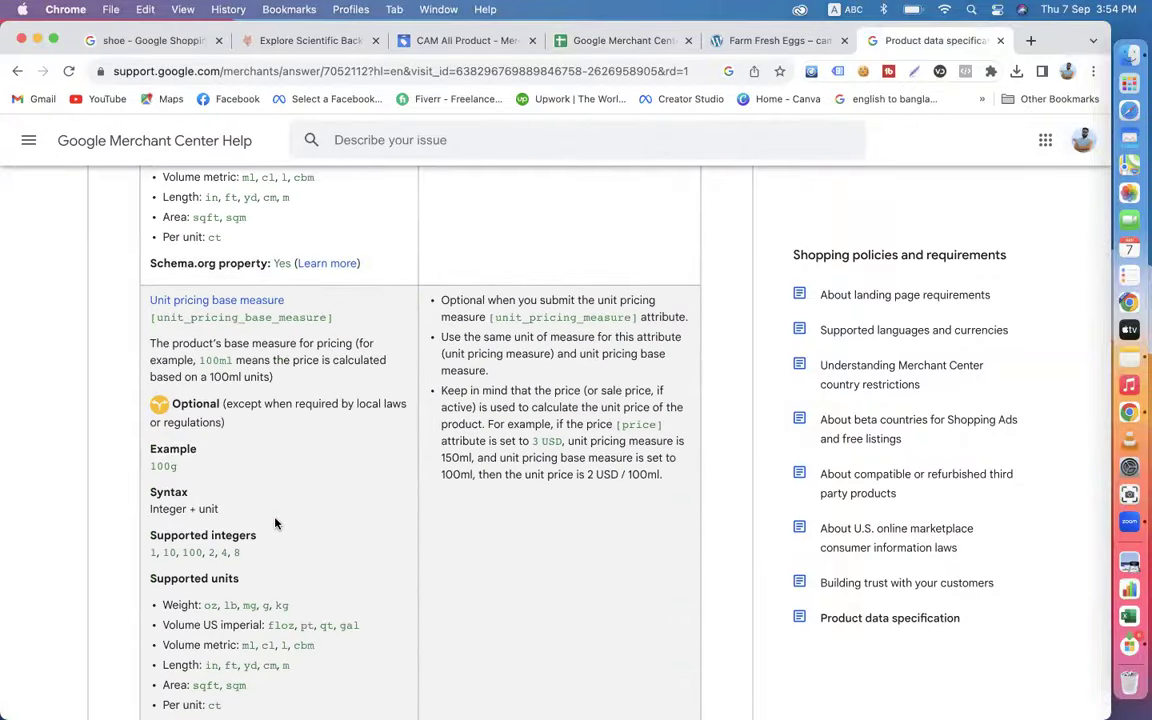
scroll(276, 522, down, 20)
scroll(276, 522, down, 12)
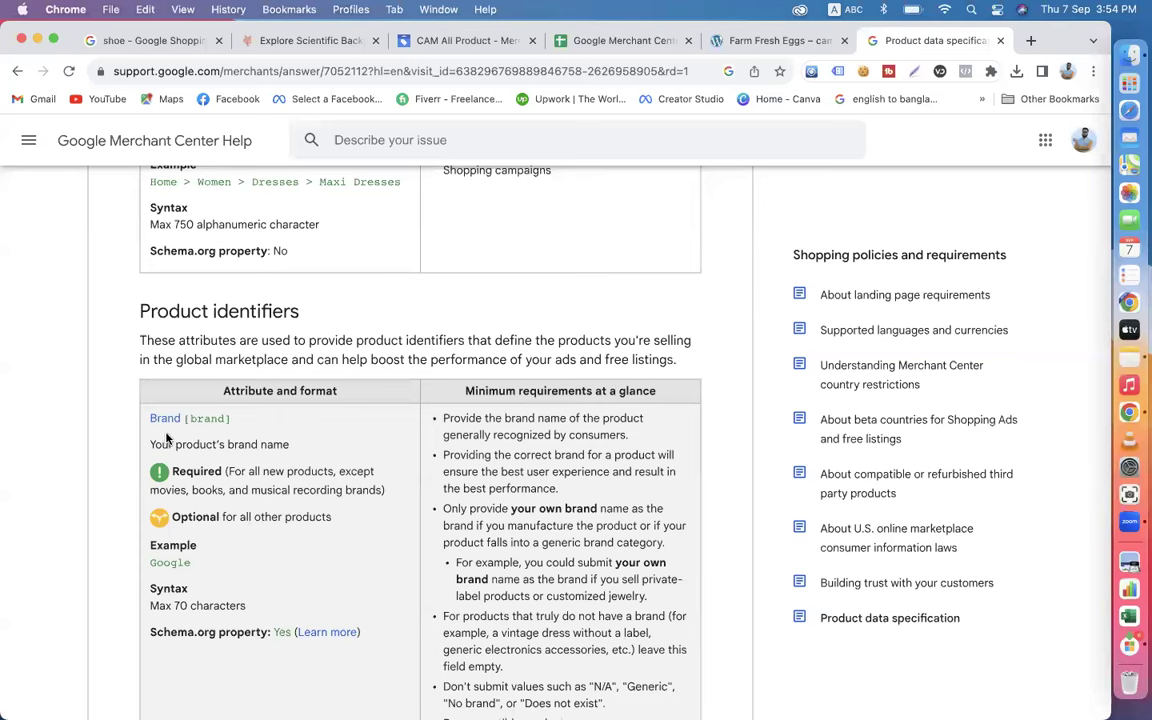
scroll(263, 407, down, 3)
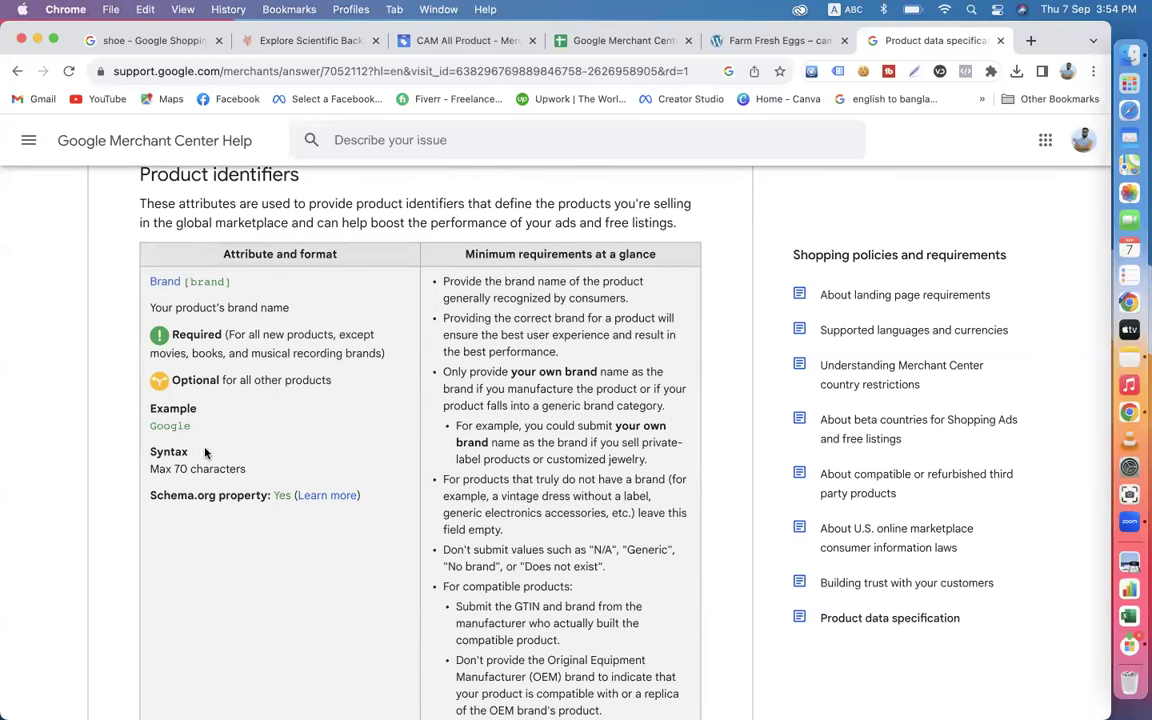
scroll(230, 448, down, 10)
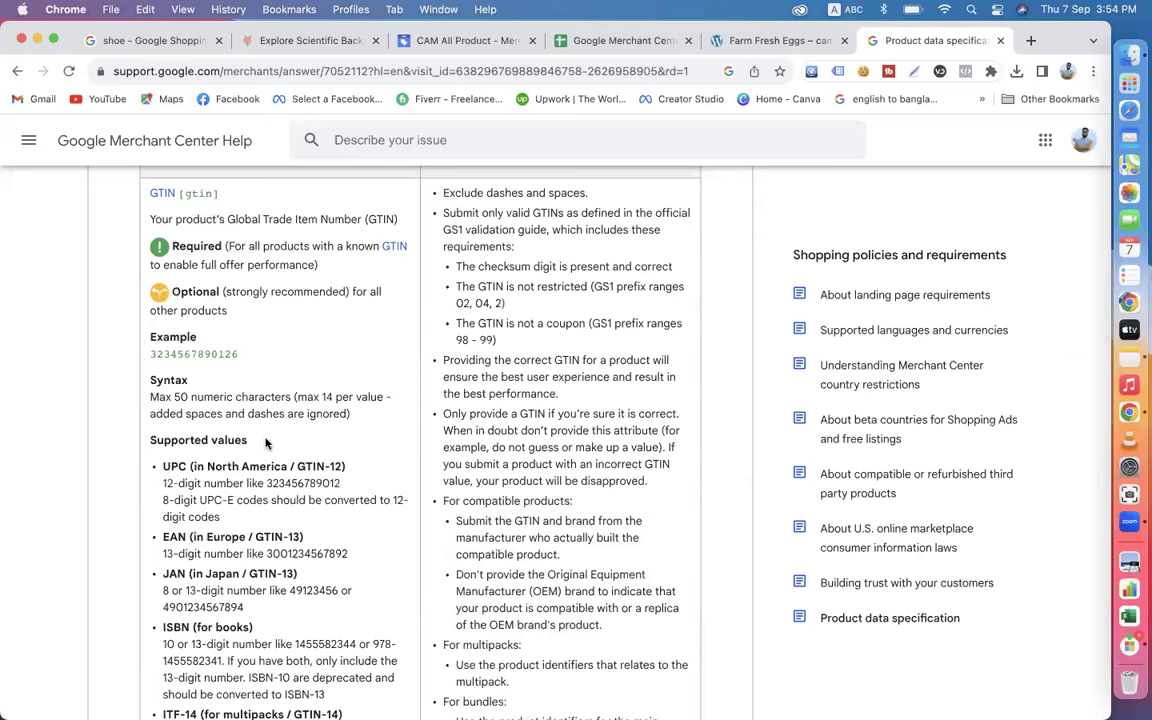
Delete the sale price column from the feed sheet.
click(622, 41)
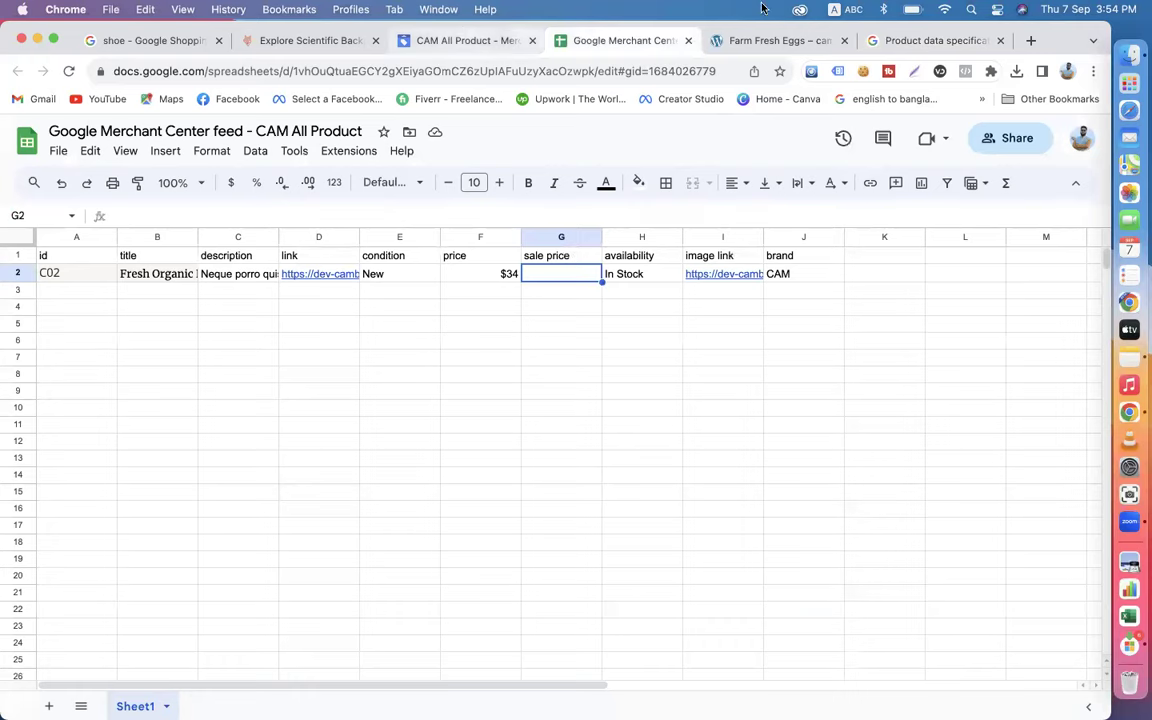
click(768, 41)
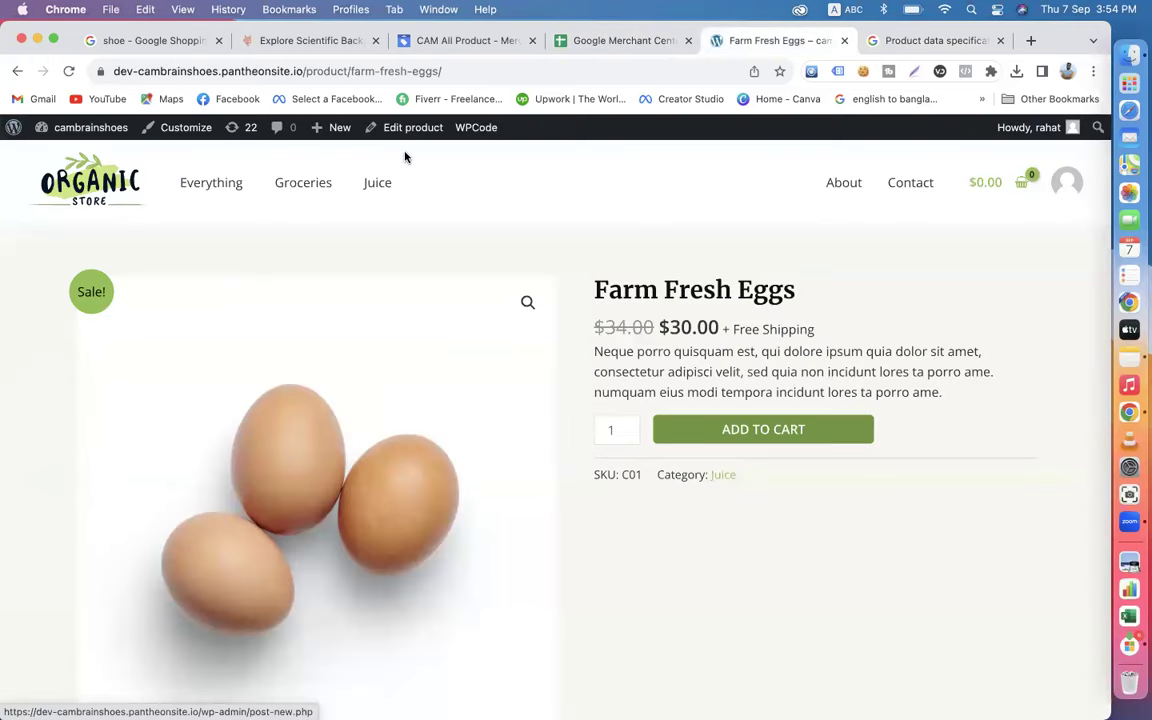
click(585, 40)
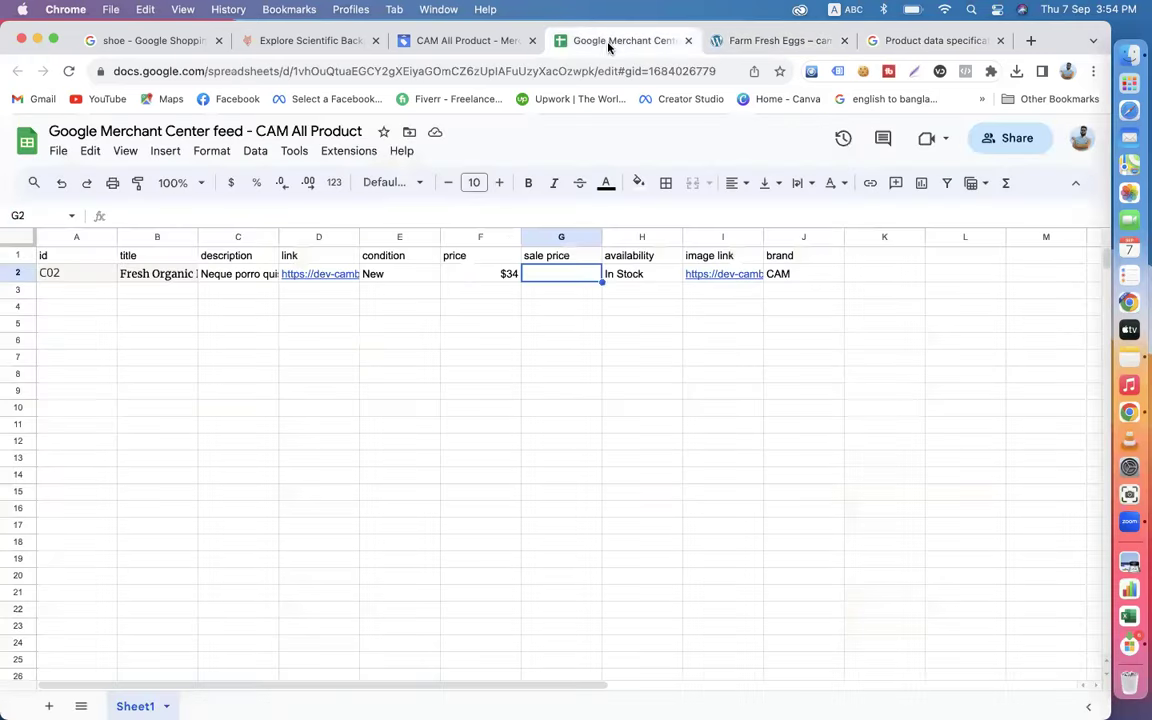
right_click(549, 241)
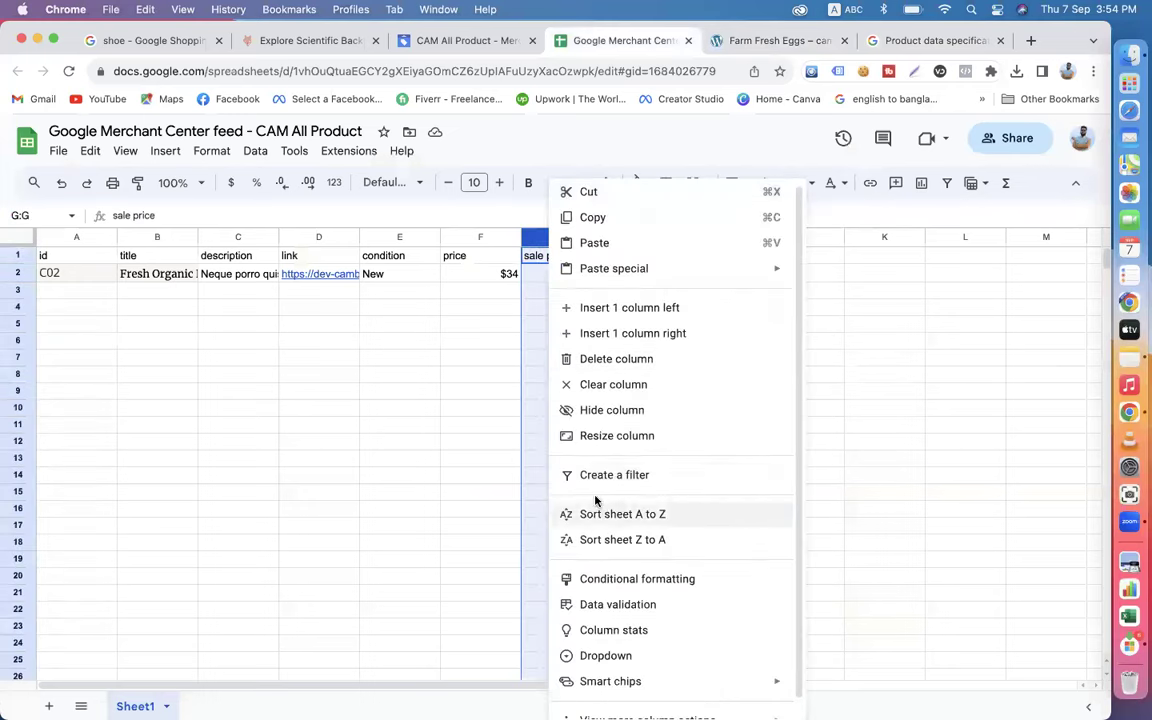
click(609, 366)
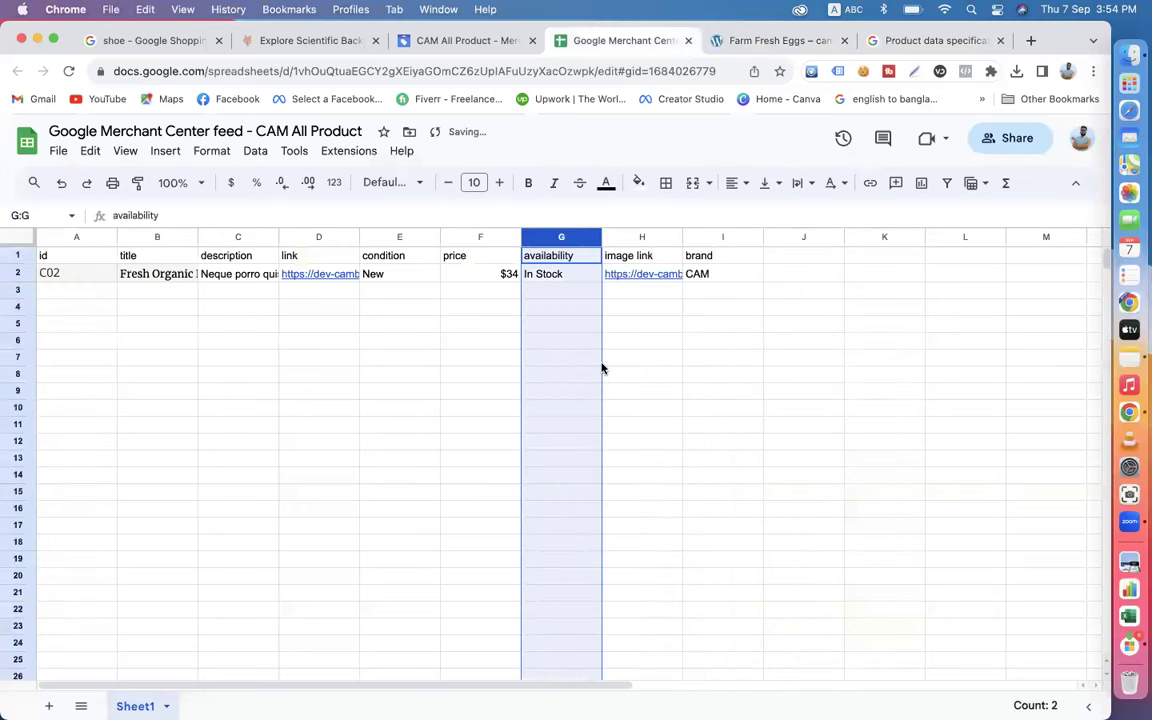
click(464, 283)
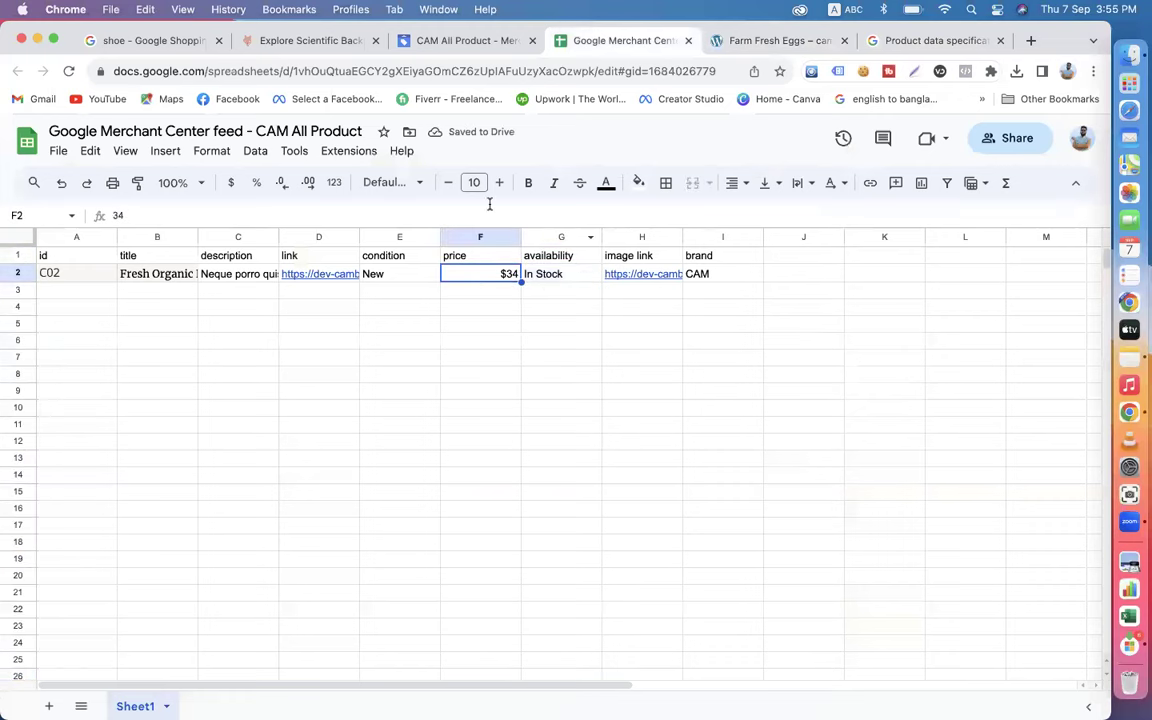
Fetch the CAM All Product feed immediately in Merchant Center and reload its details page.
click(432, 41)
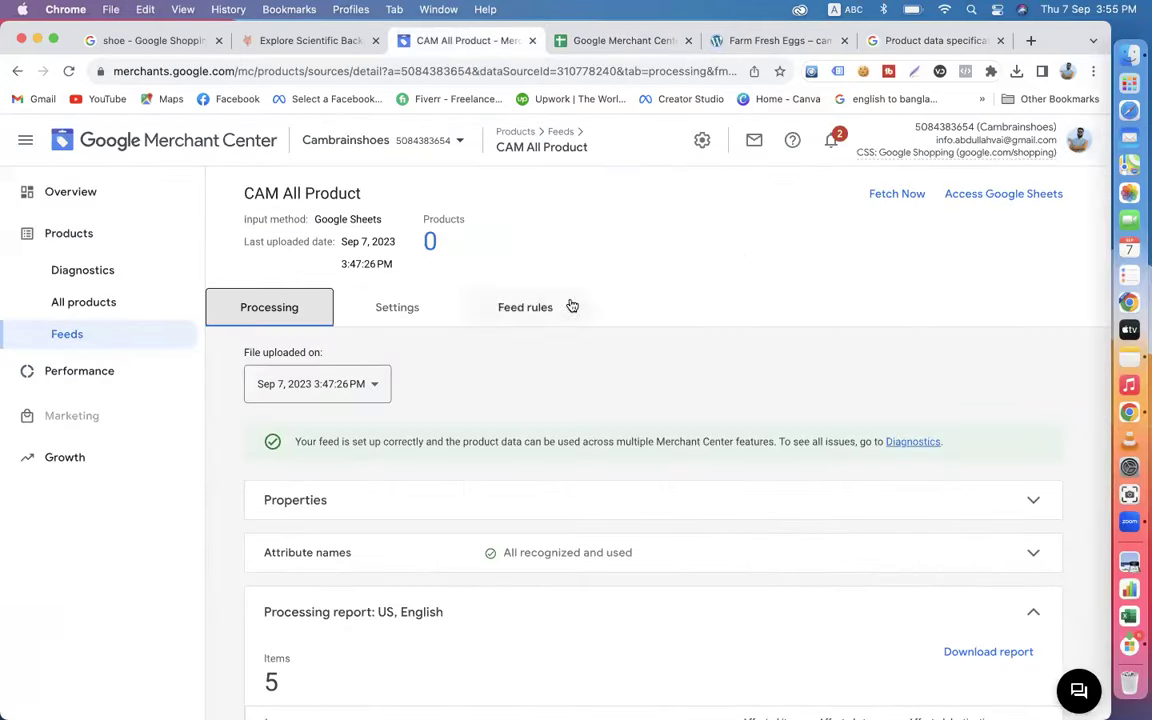
click(894, 209)
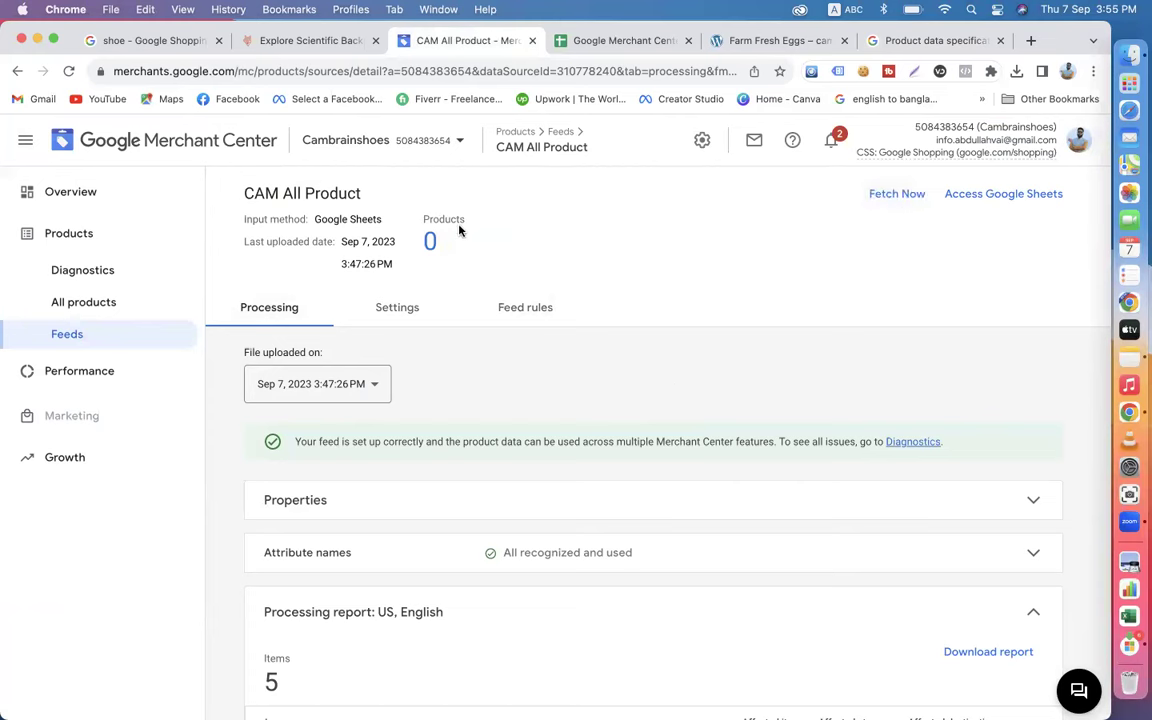
click(69, 71)
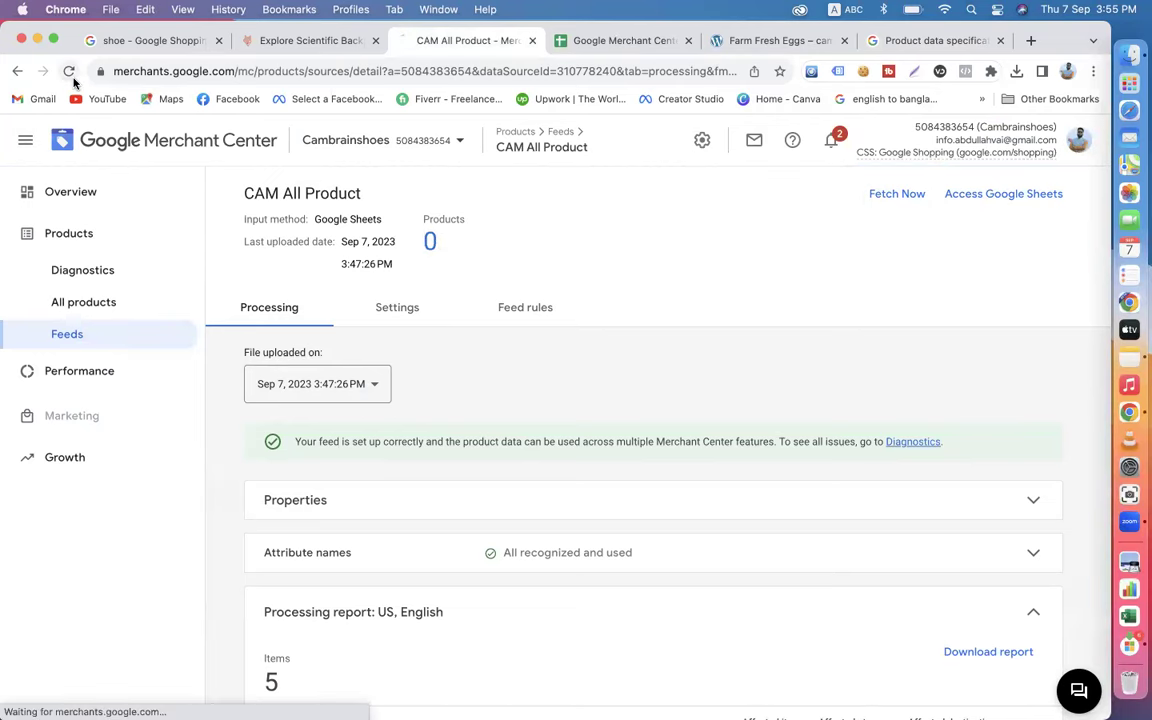
click(610, 40)
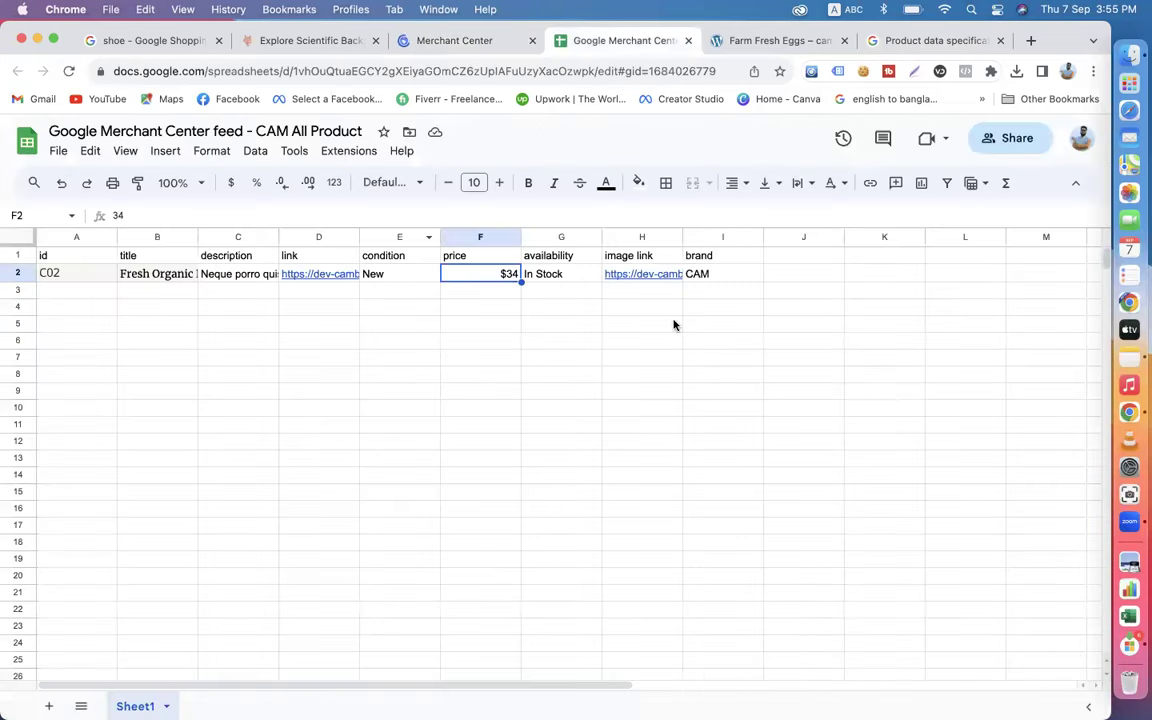
click(466, 41)
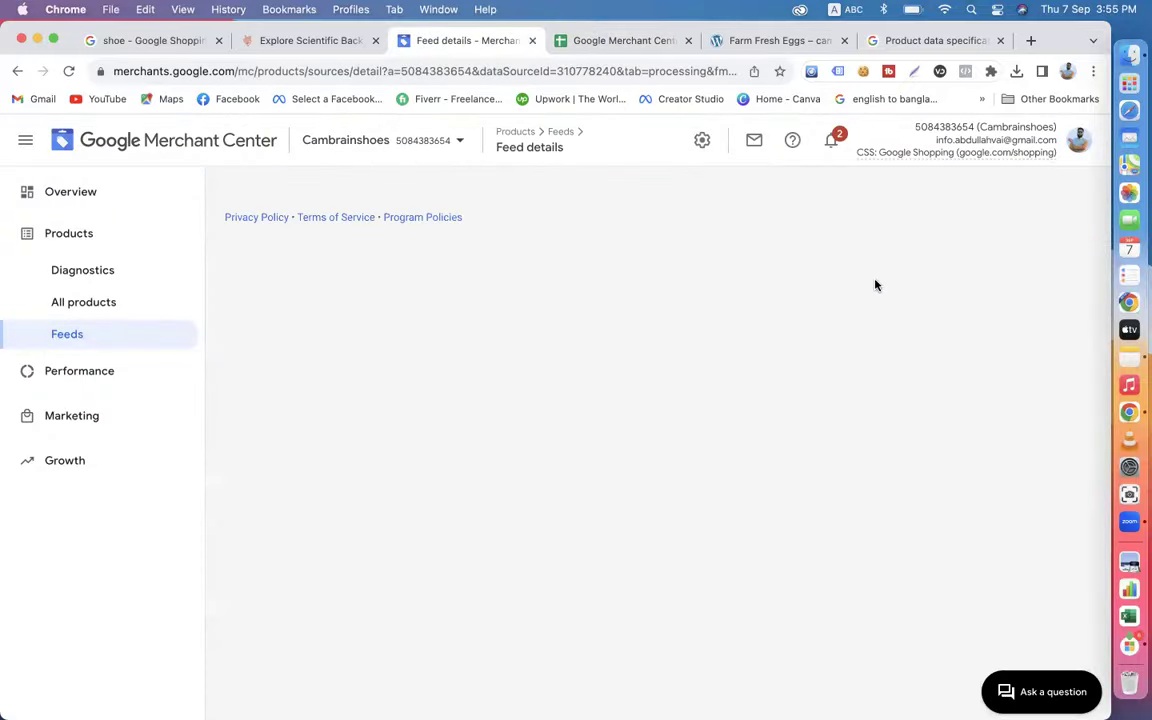
Close the feed sheet, the Farm Fresh Eggs store page and the product data specification page.
click(625, 41)
click(687, 41)
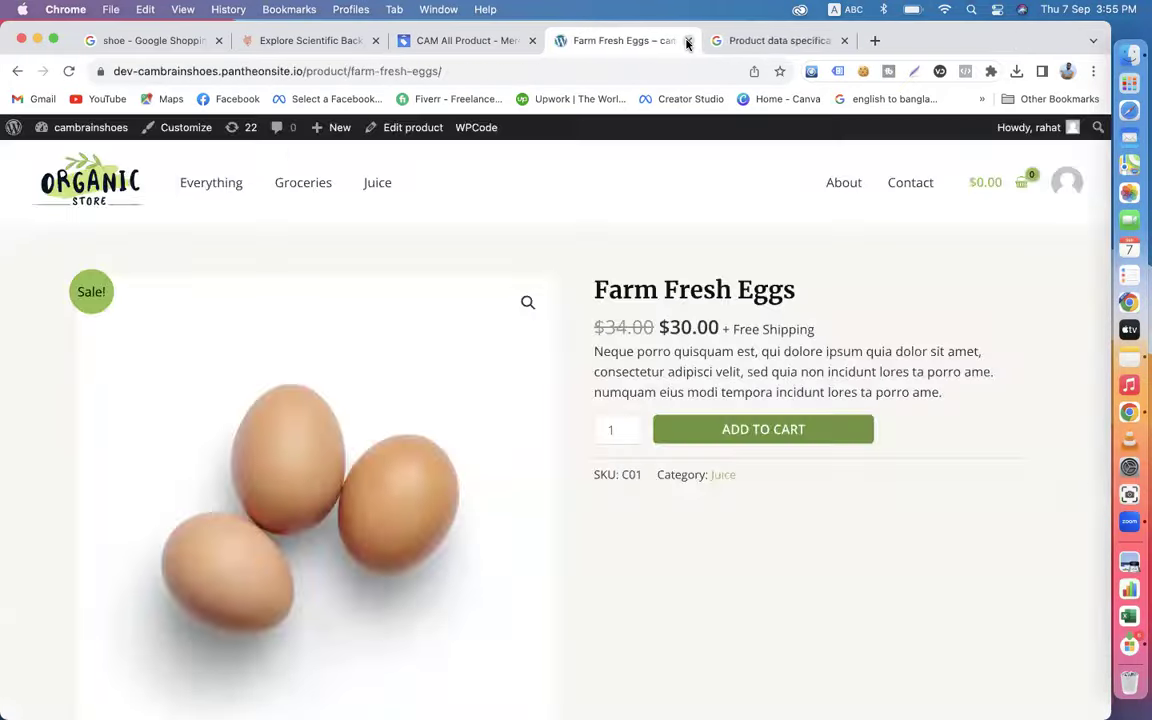
click(687, 41)
click(687, 41)
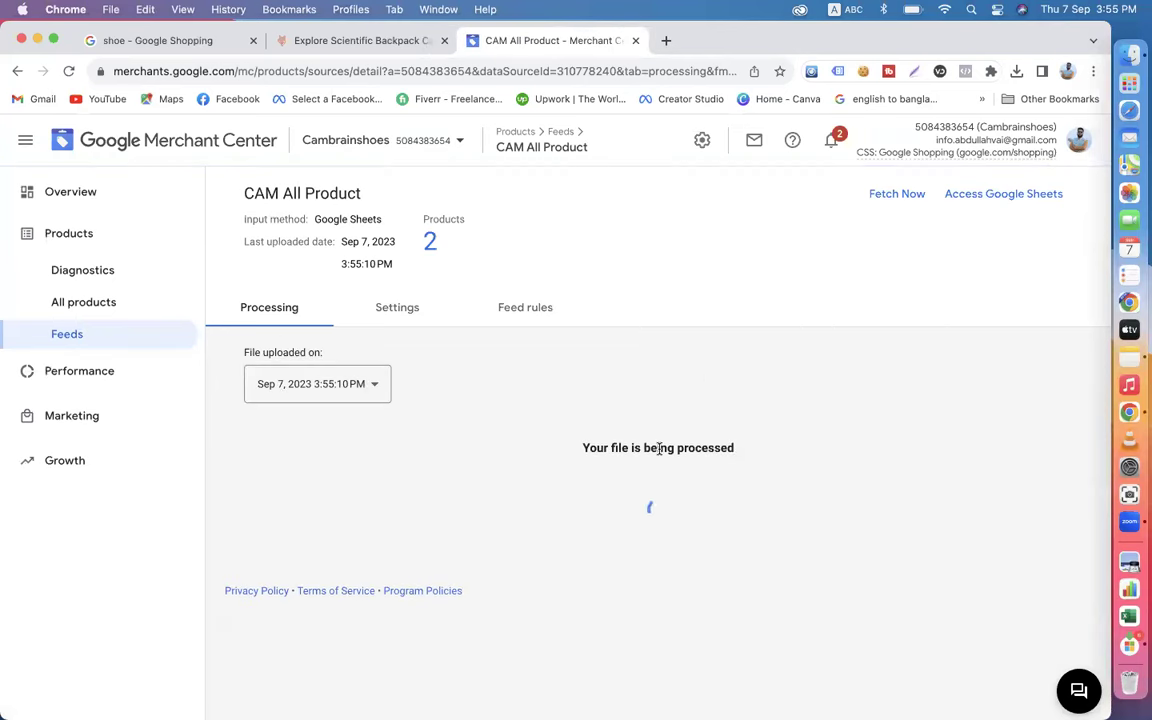
Review the items listed under all products in Merchant Center, including the entries with missing titles.
click(86, 300)
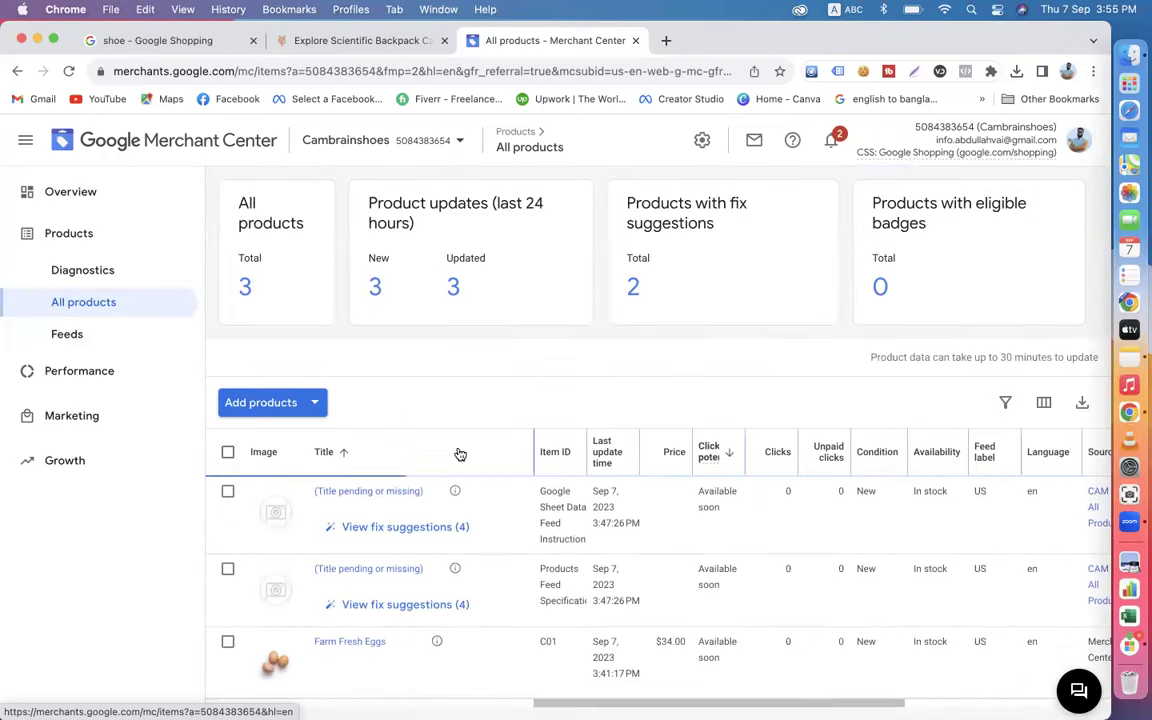
scroll(457, 447, down, 1)
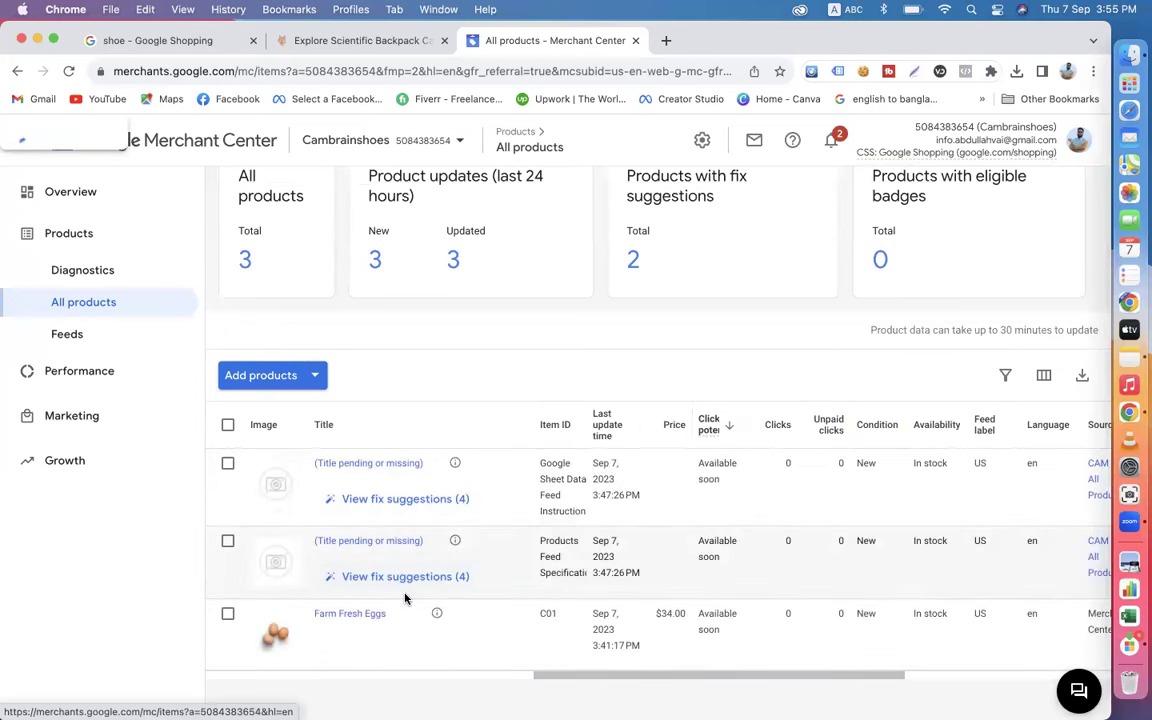
mouse_move(391, 494)
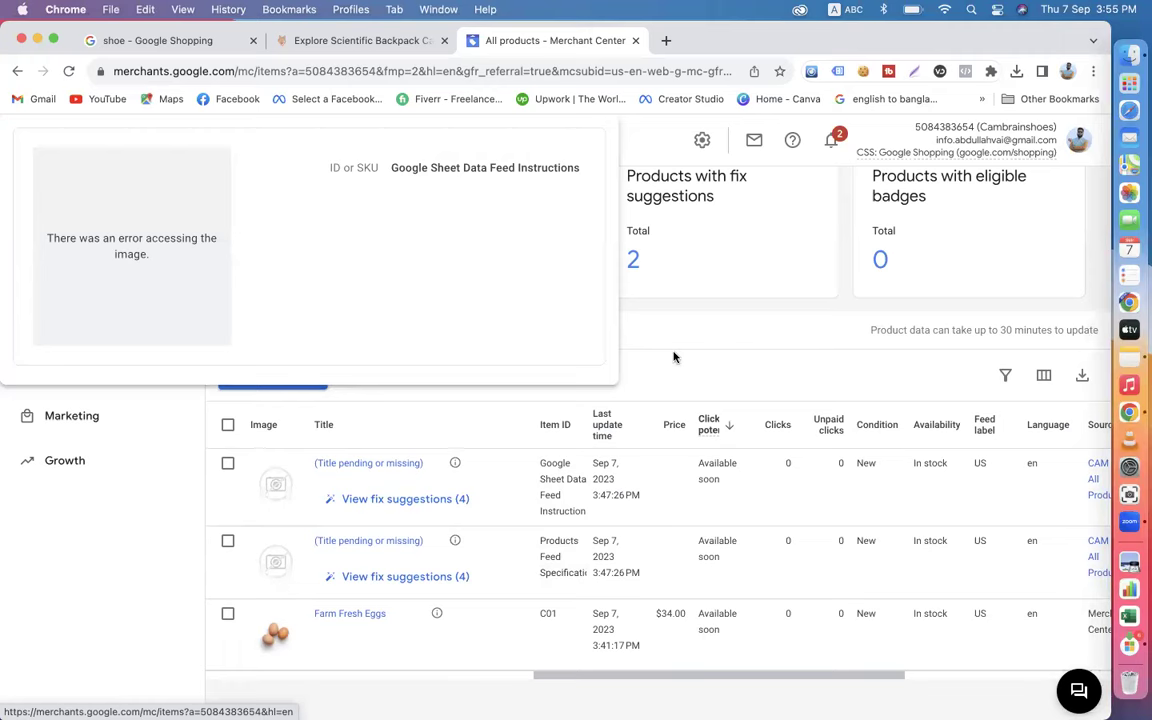
scroll(665, 265, up, 1)
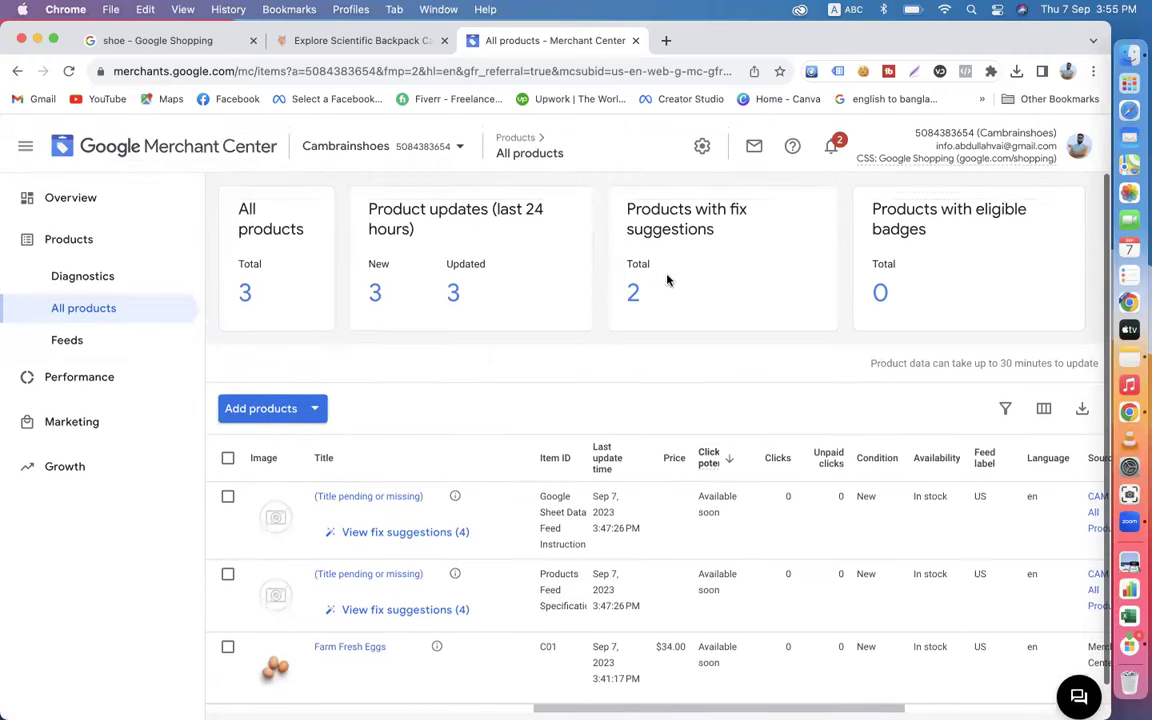
View only the CAM All Product feed's products and check their item IDs, program and approval status.
click(70, 338)
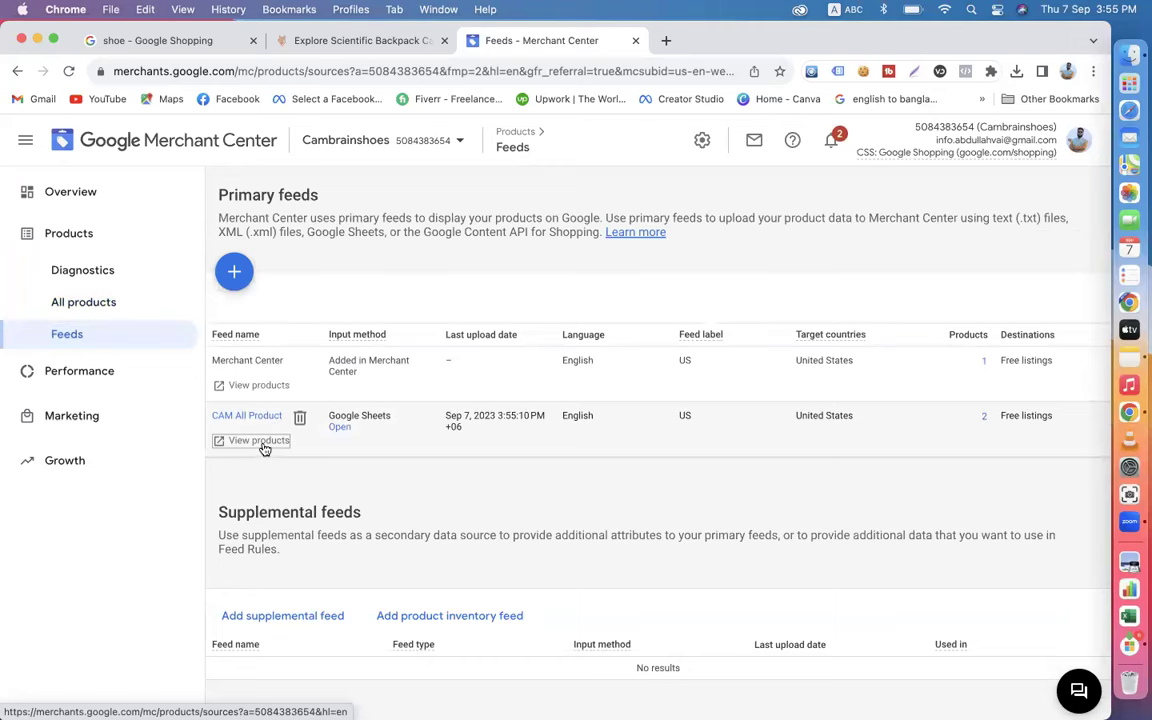
click(259, 441)
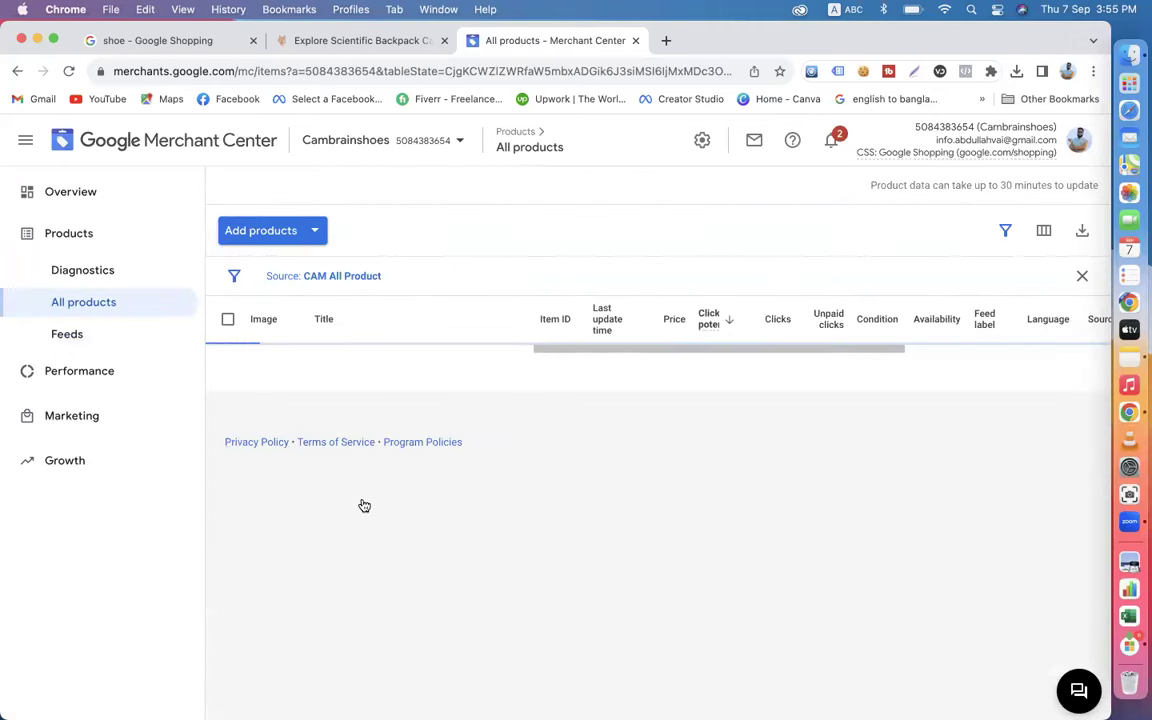
scroll(390, 494, down, 1)
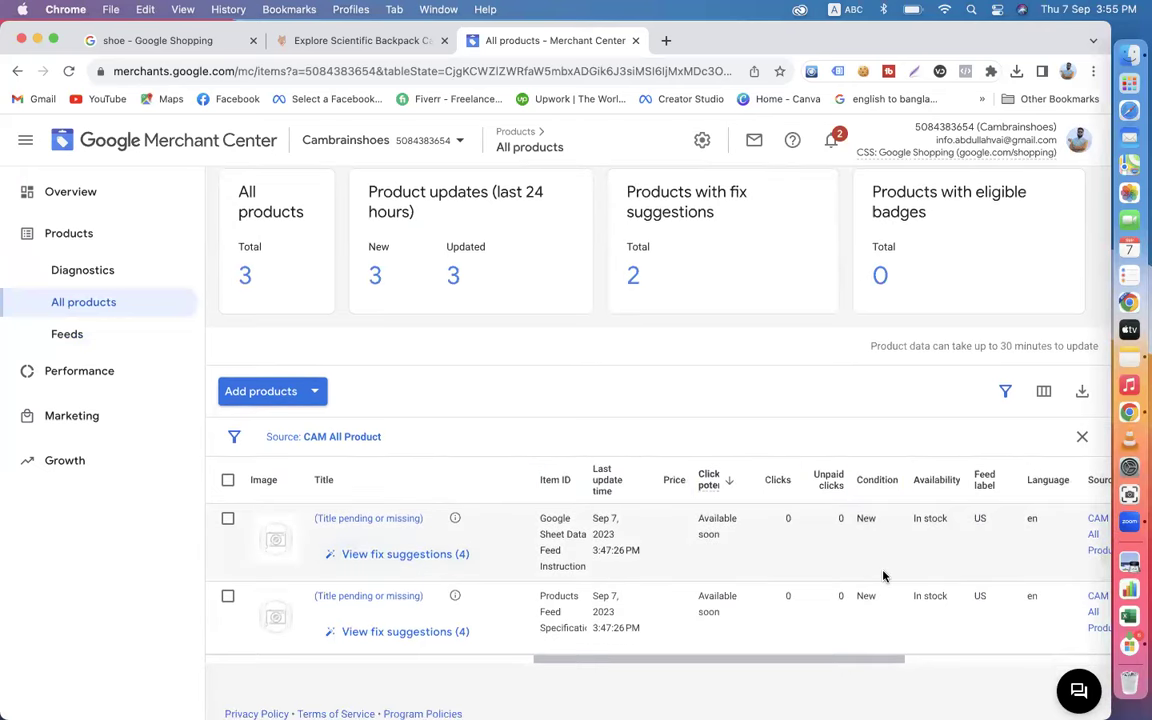
scroll(883, 576, up, 1)
scroll(883, 576, right, 5)
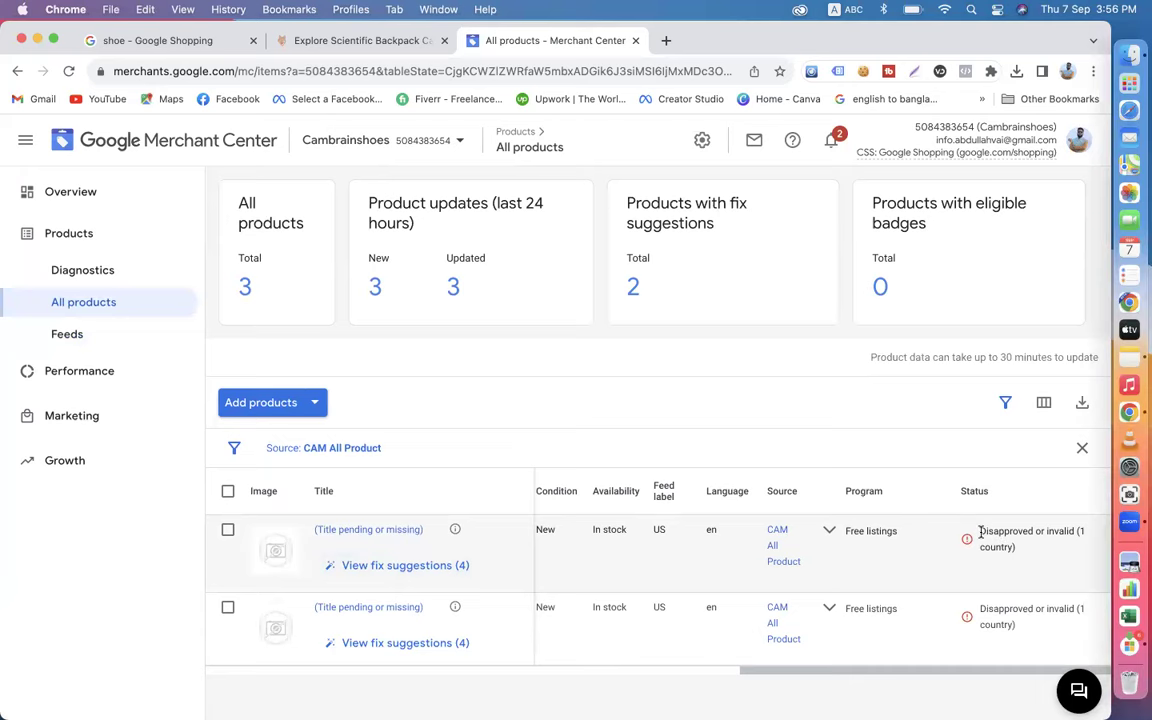
drag(980, 531, 1023, 558)
scroll(706, 579, down, 1)
scroll(706, 579, left, 5)
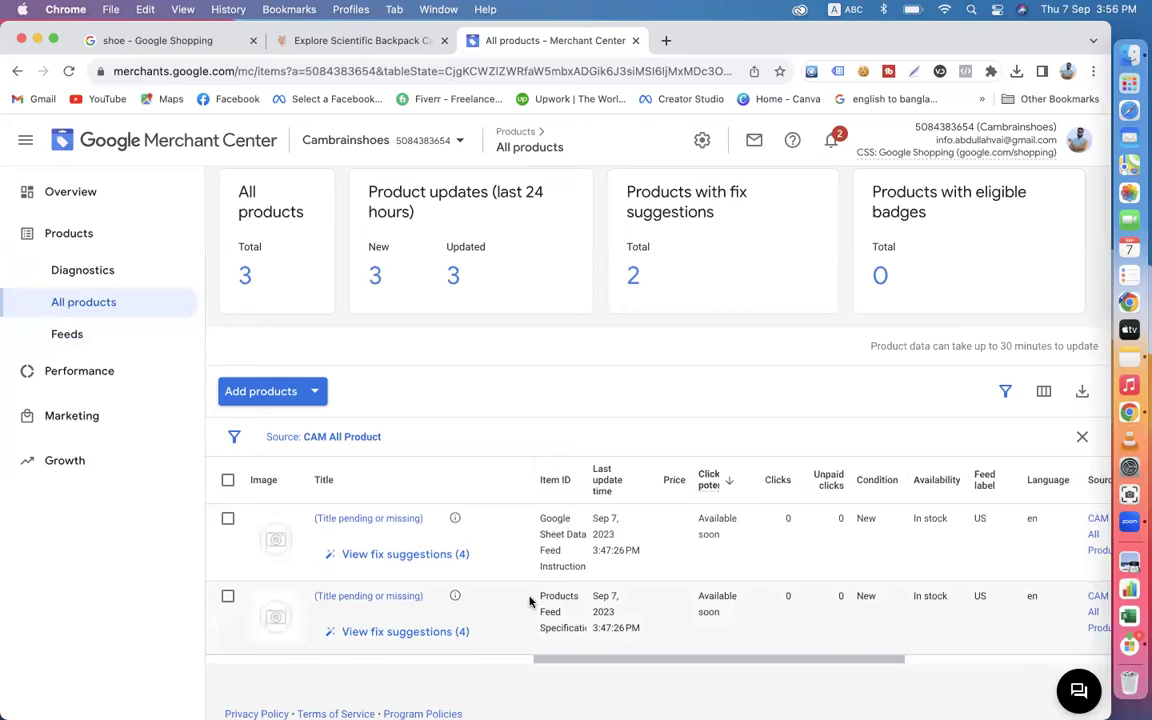
Clear the feed filter by reopening the full list of all products and review its entries.
click(103, 334)
click(98, 301)
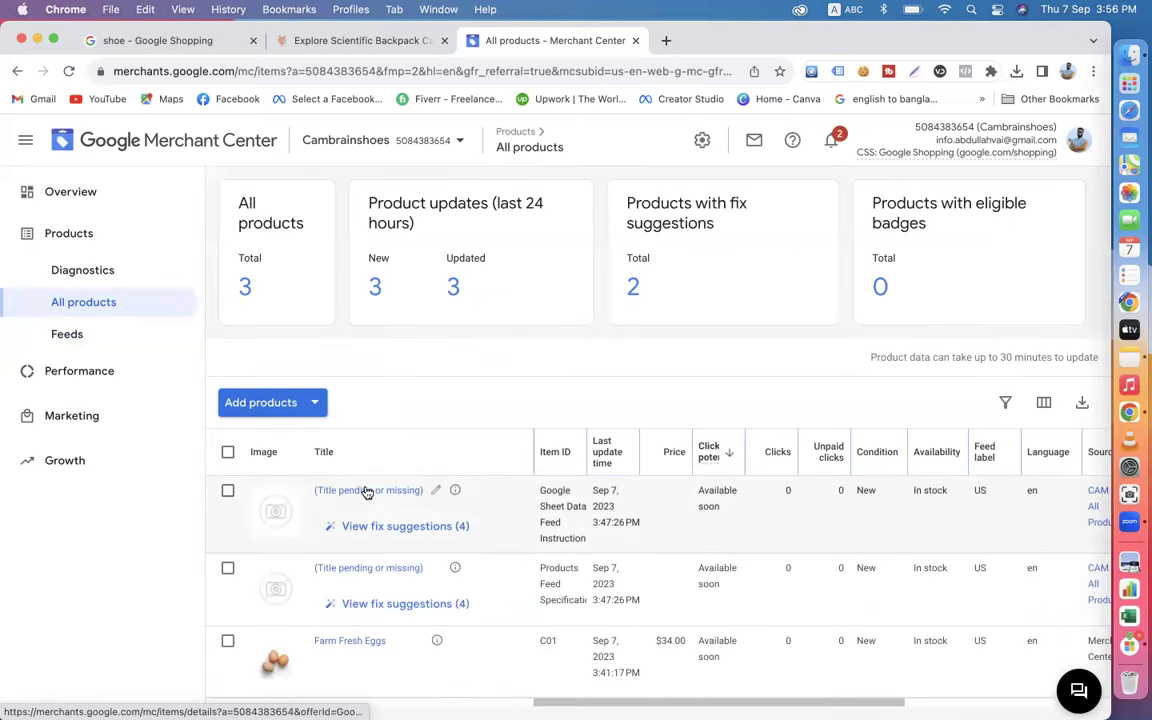
scroll(360, 490, down, 1)
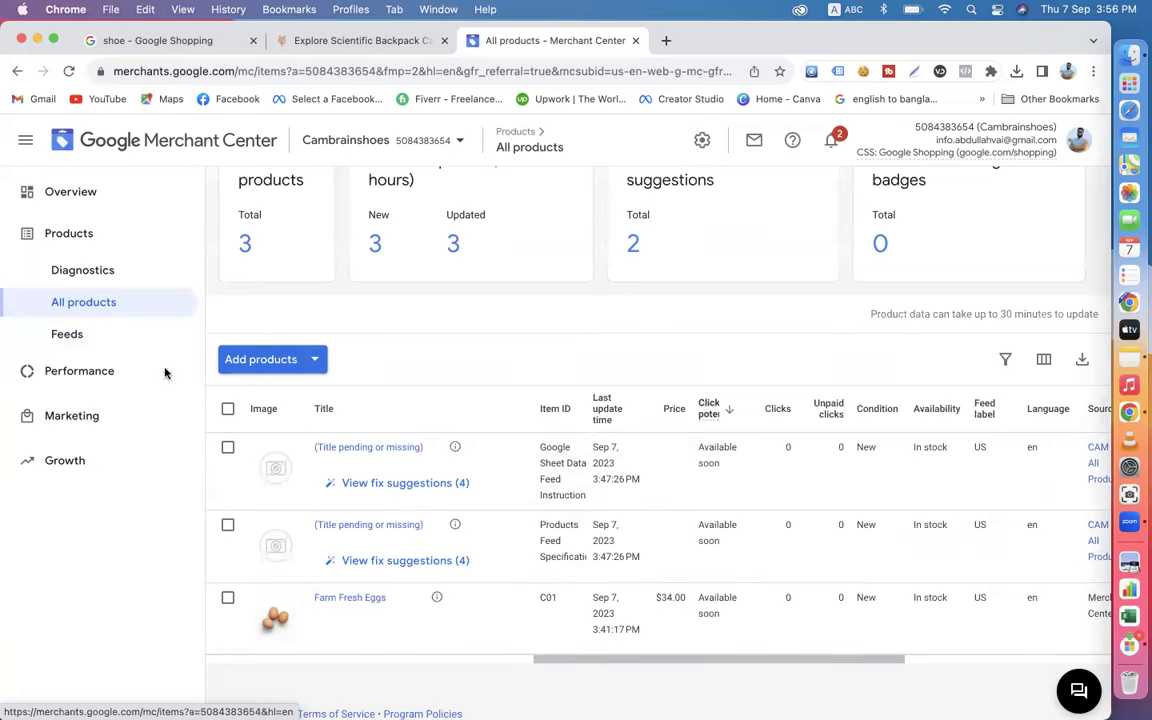
Open the CAM All Product feed's details and its linked Google Sheet to check the product row.
click(93, 341)
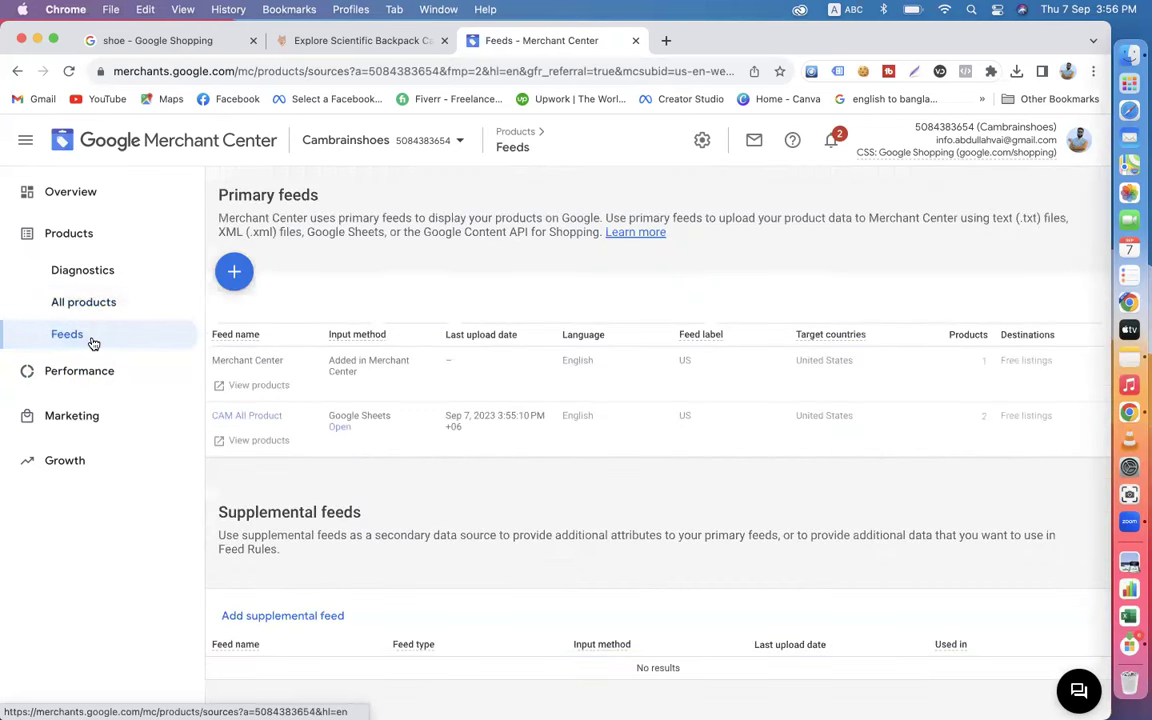
click(253, 419)
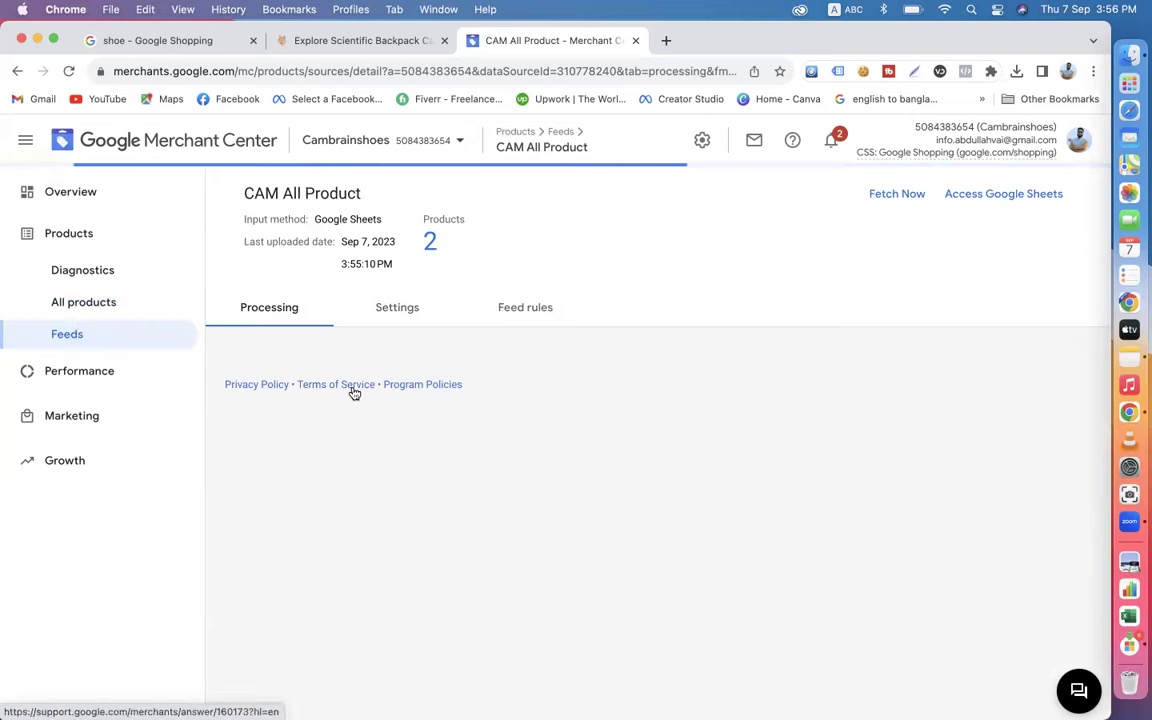
click(992, 196)
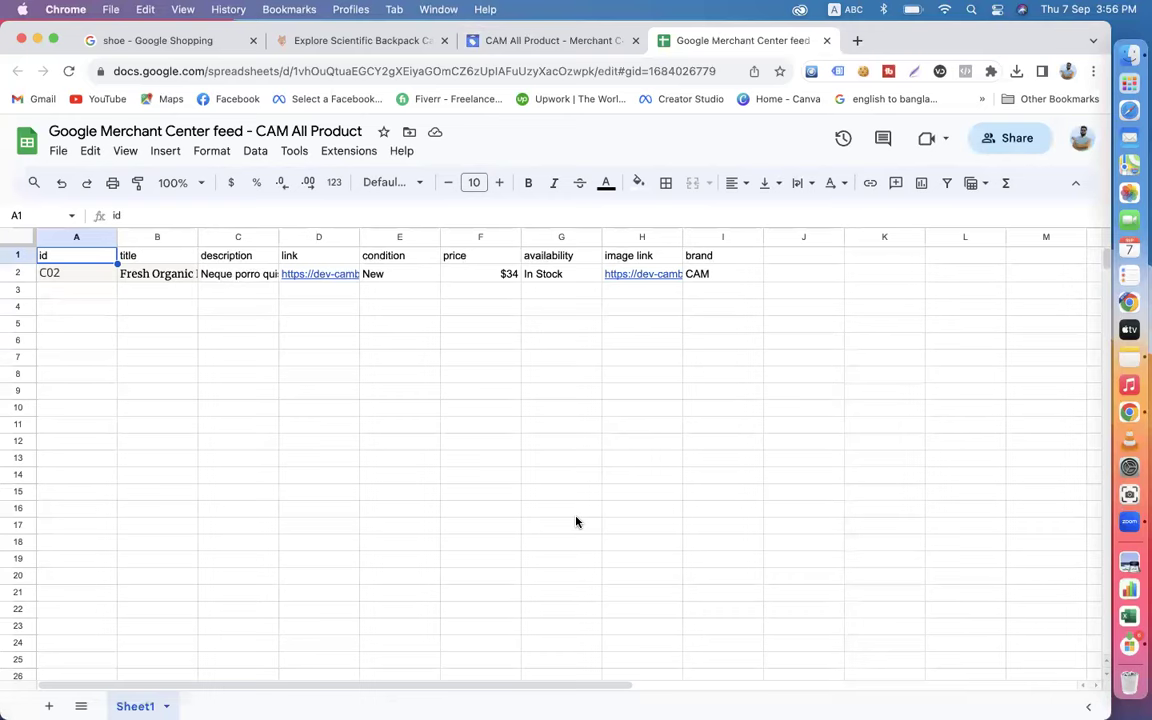
click(77, 306)
click(77, 330)
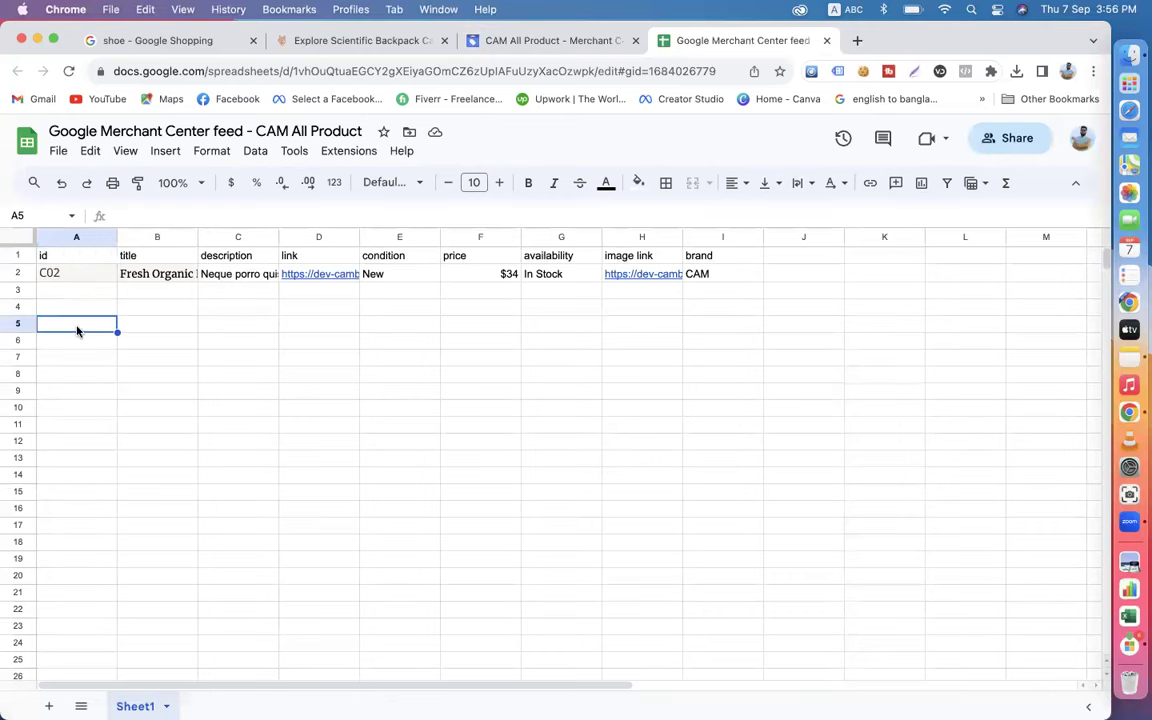
Check the CAM All Product feed's file processing and look at the Google Shopping results for shoe.
click(493, 42)
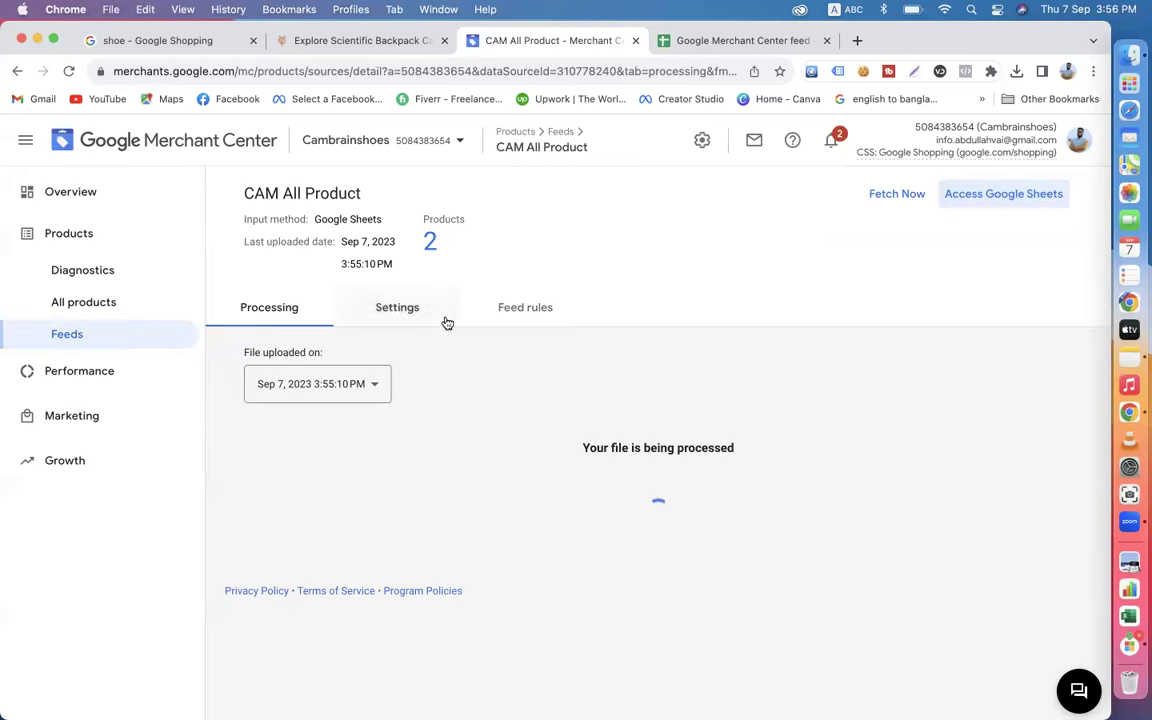
click(143, 45)
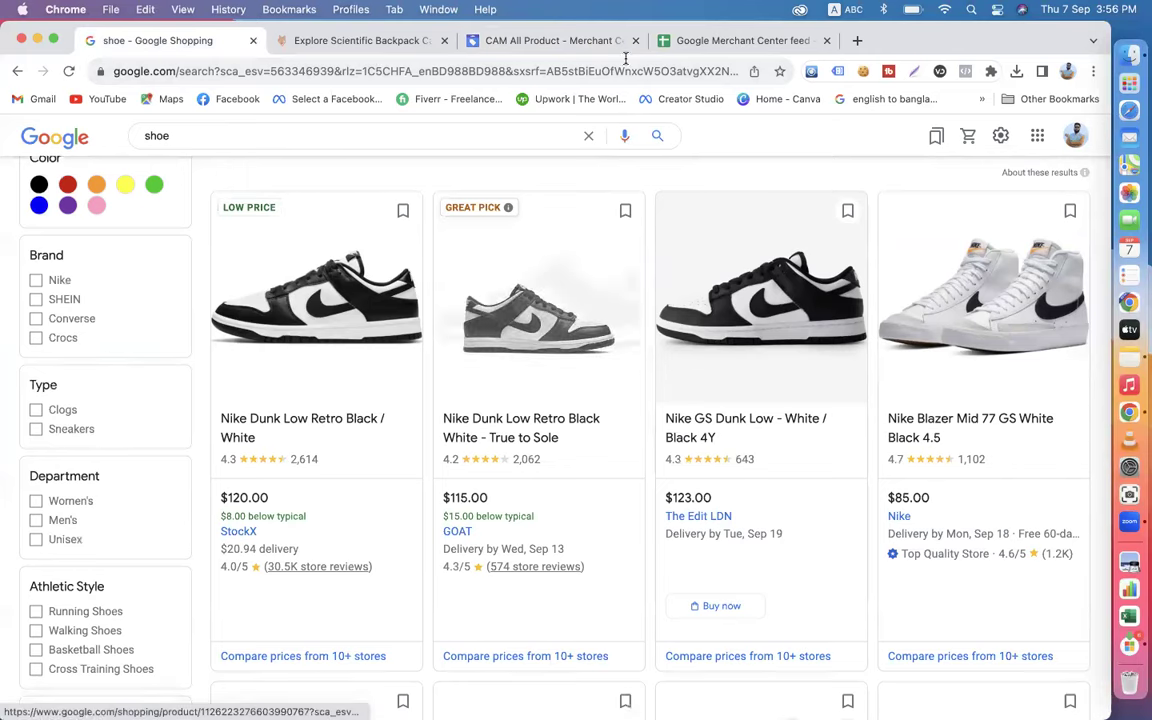
click(543, 42)
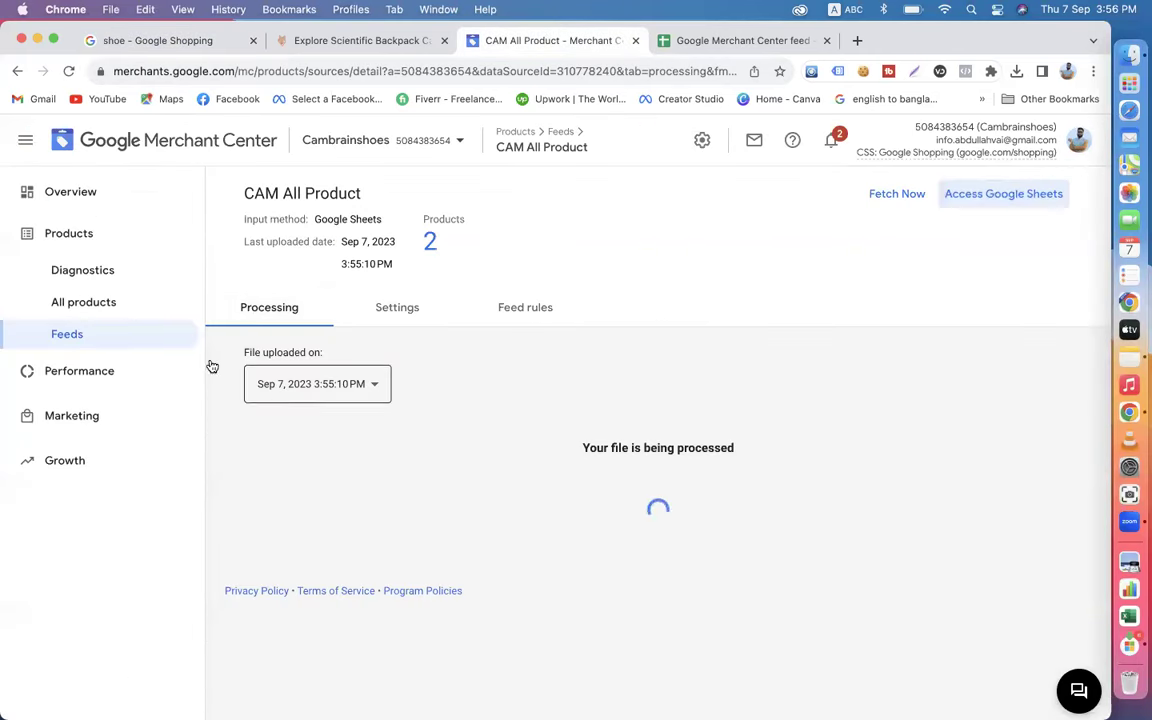
Review all products in Merchant Center, checking each item's source, program and approval status.
click(111, 301)
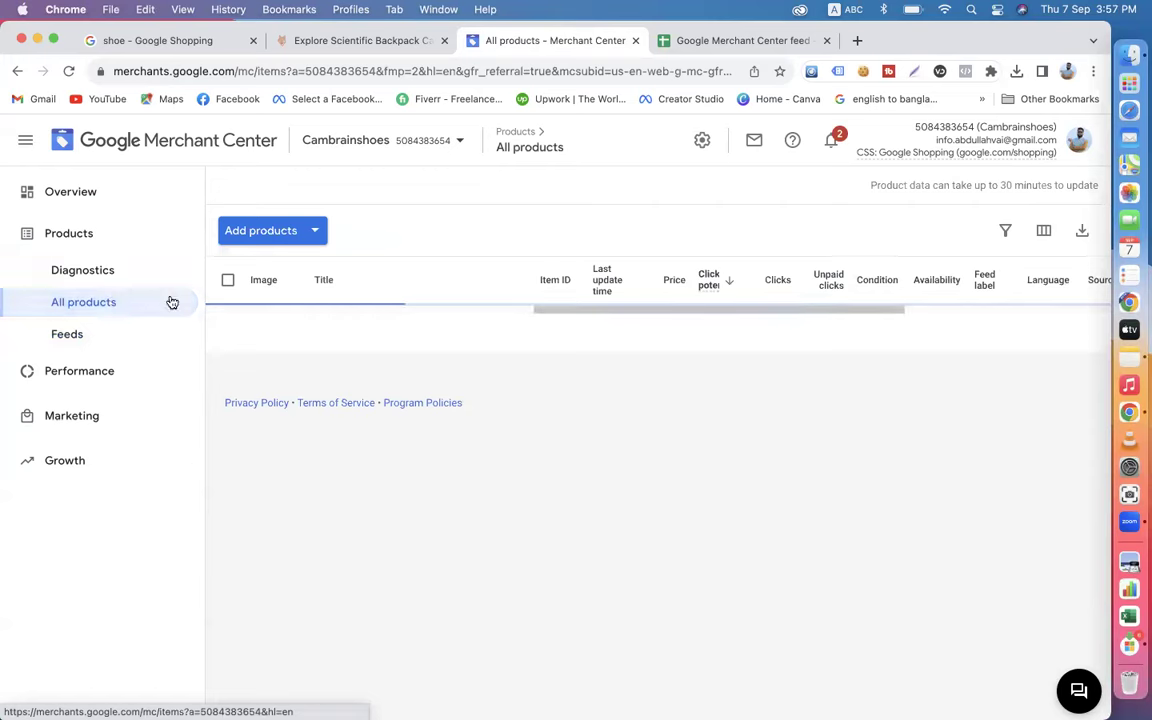
click(274, 402)
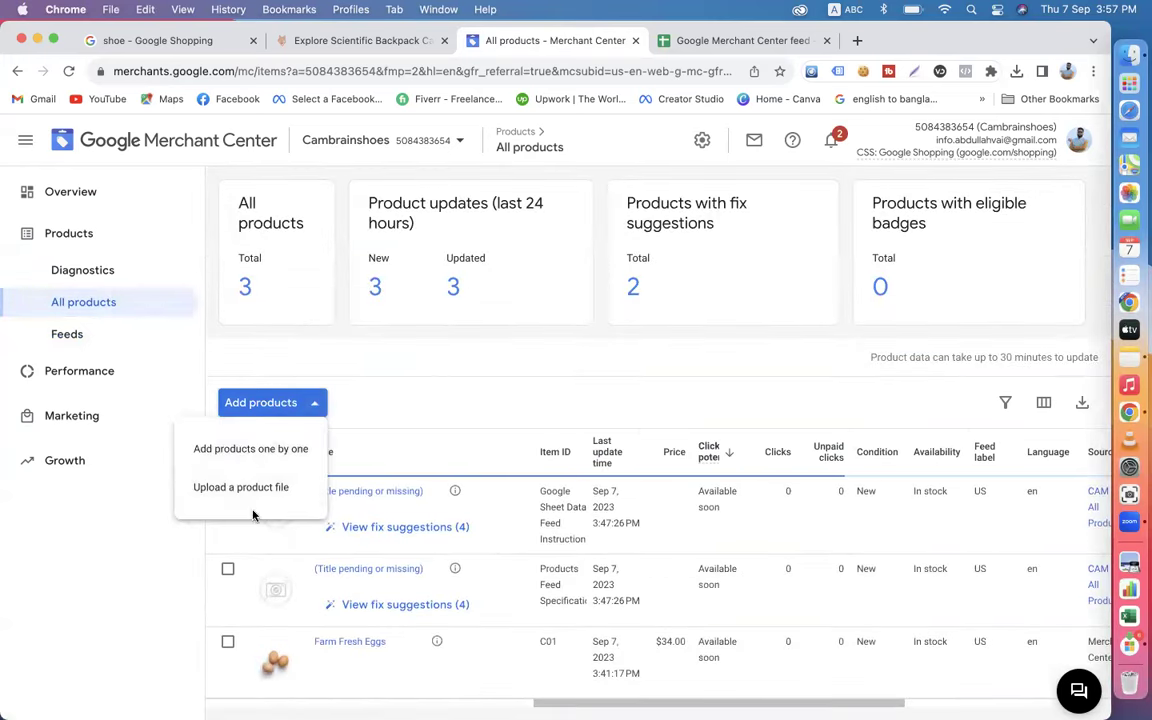
click(138, 510)
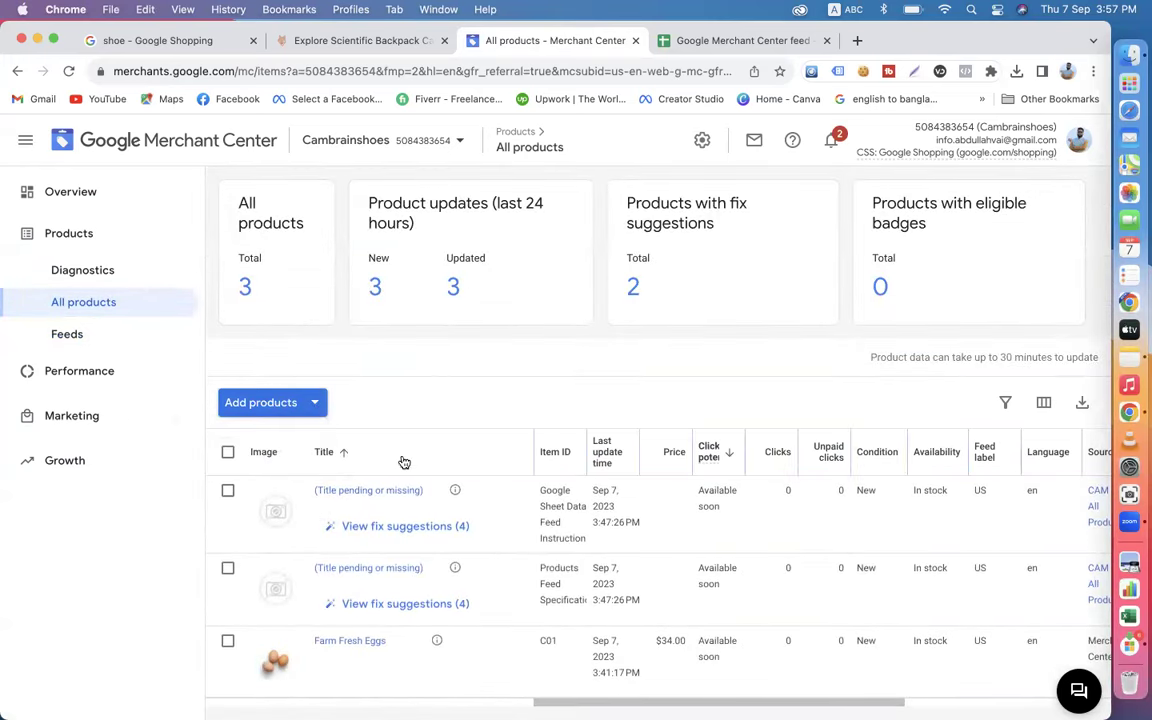
scroll(401, 465, down, 1)
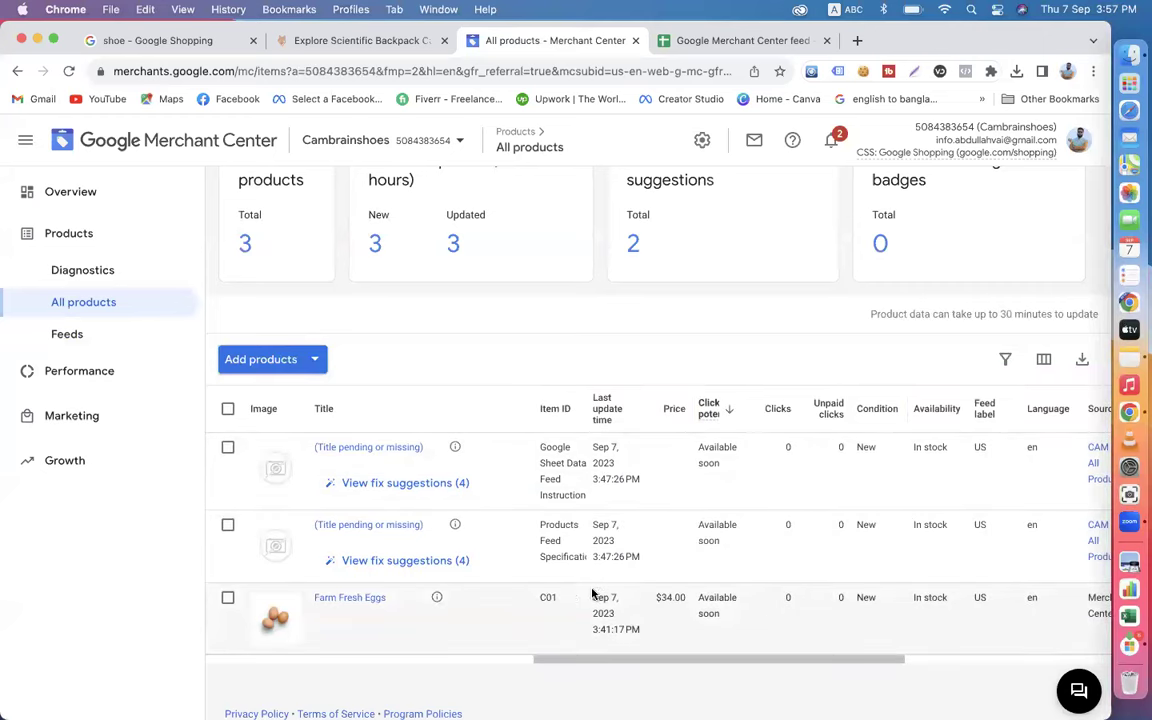
scroll(640, 594, right, 5)
scroll(640, 594, up, 1)
scroll(645, 616, down, 1)
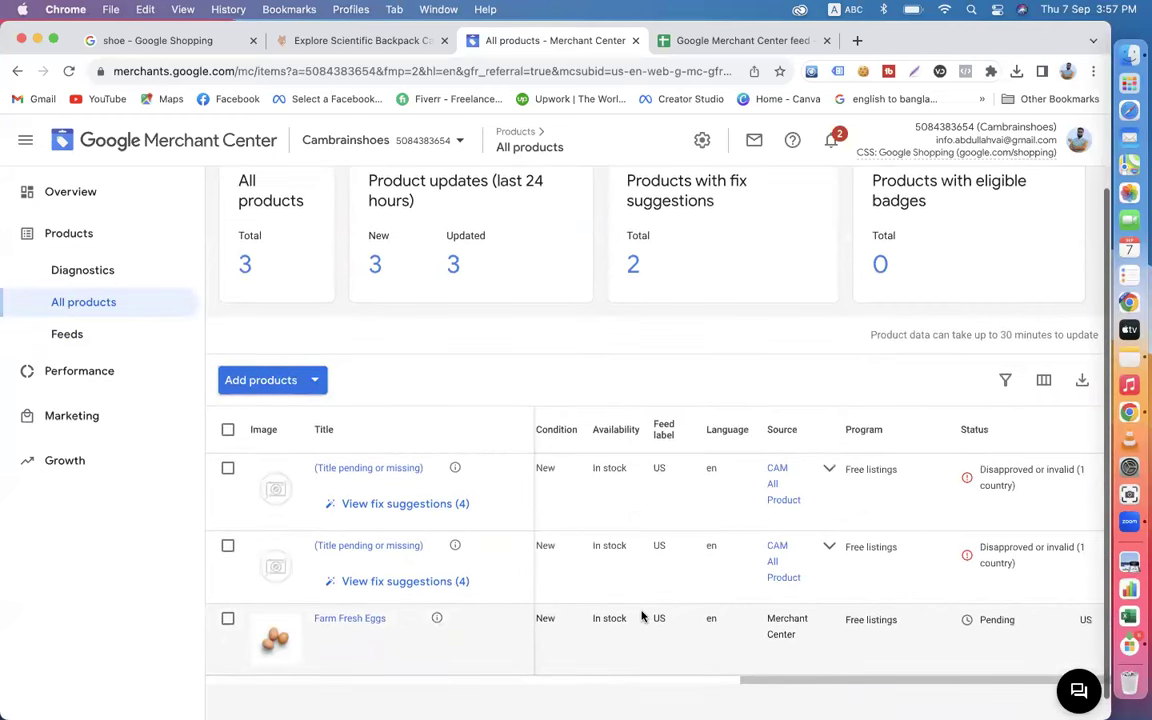
Look over the primary feeds and the feed sheet, and recheck the CAM All Product feed's processing.
click(145, 349)
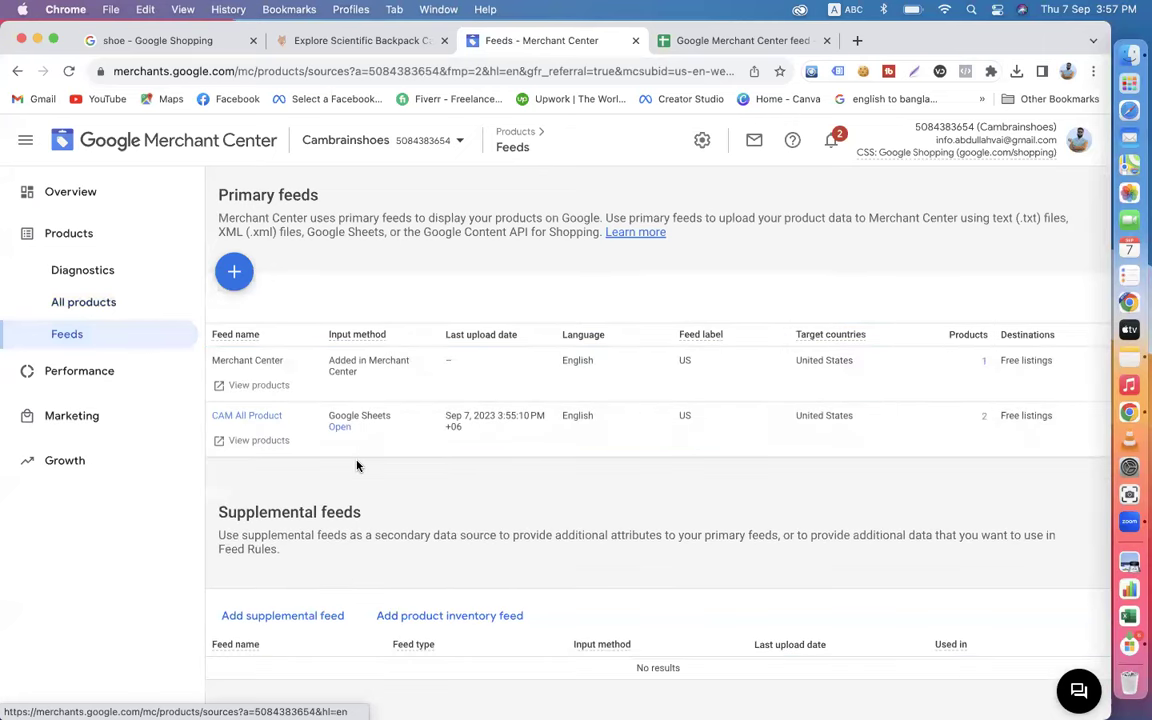
click(718, 42)
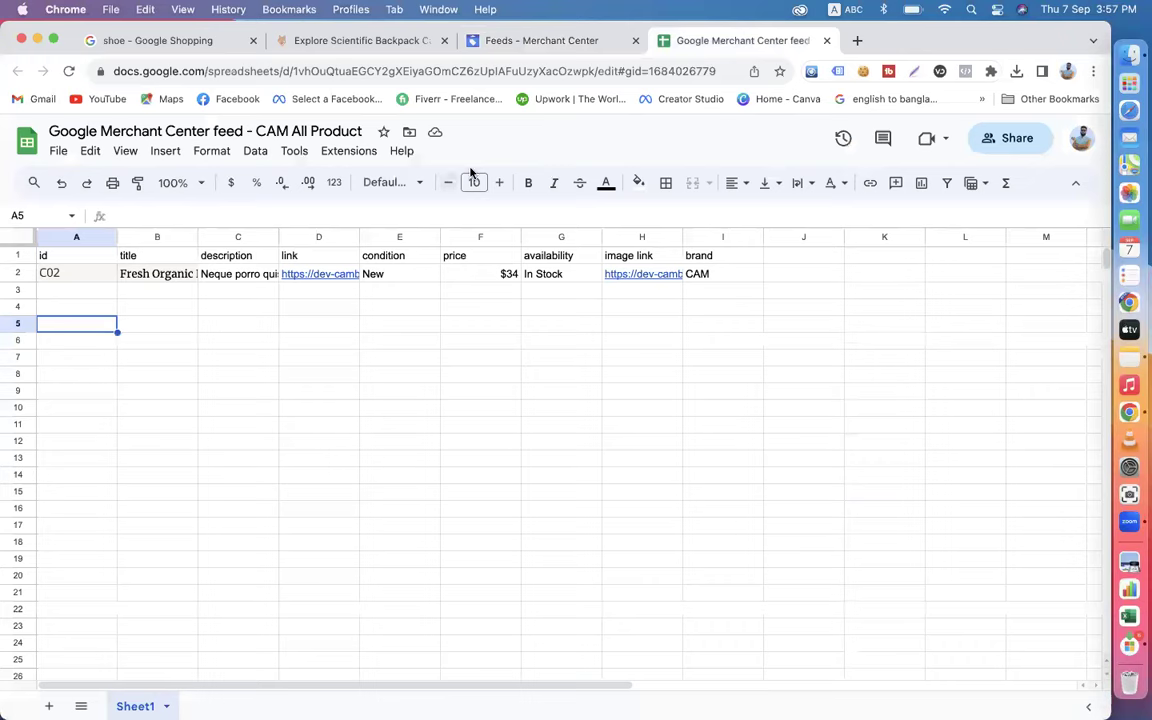
click(500, 41)
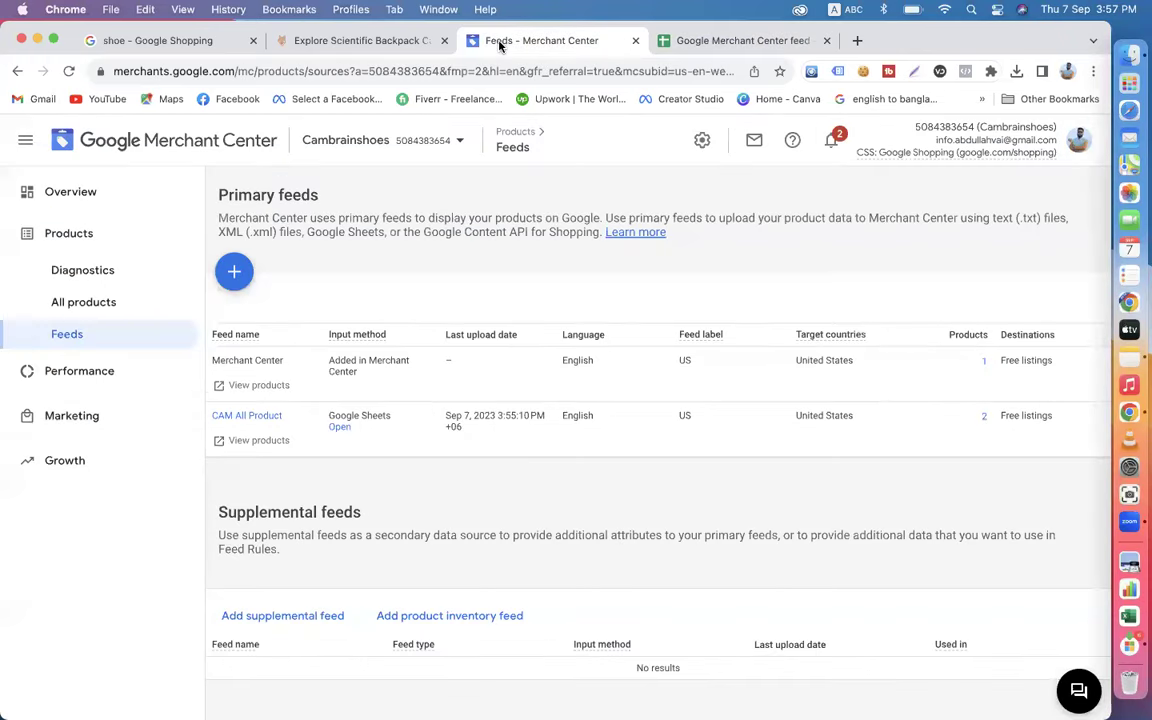
click(241, 418)
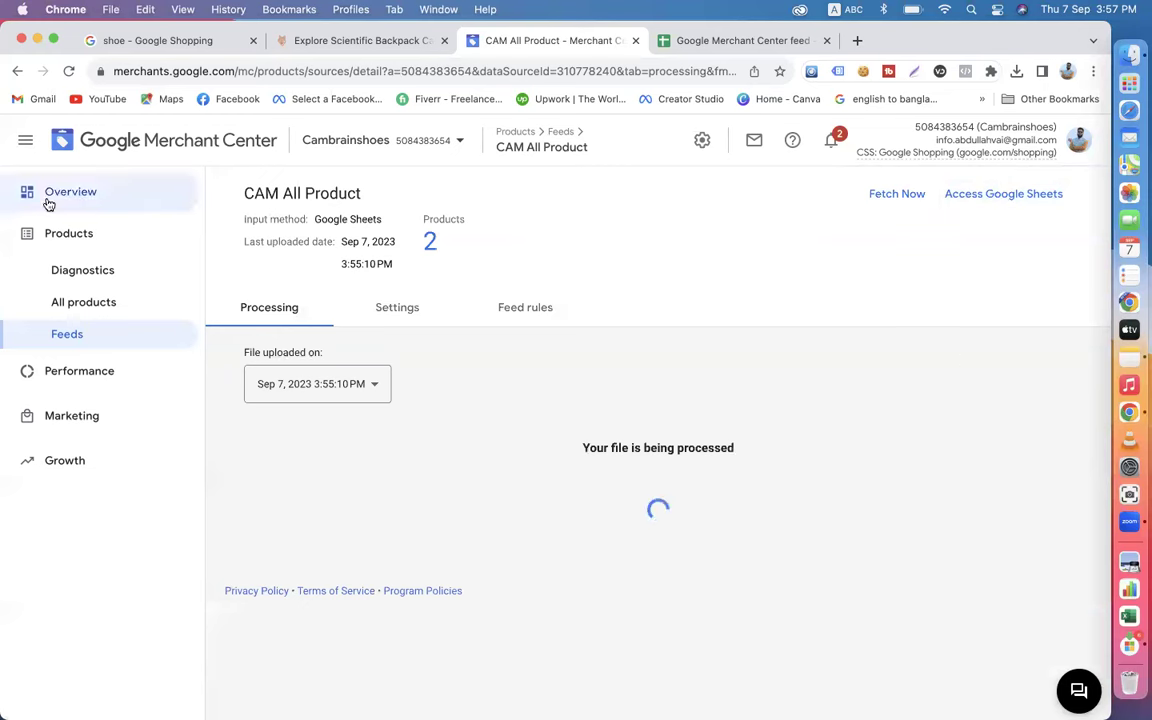
Check the item issues in the product diagnostics and look through the list of all products again.
click(85, 243)
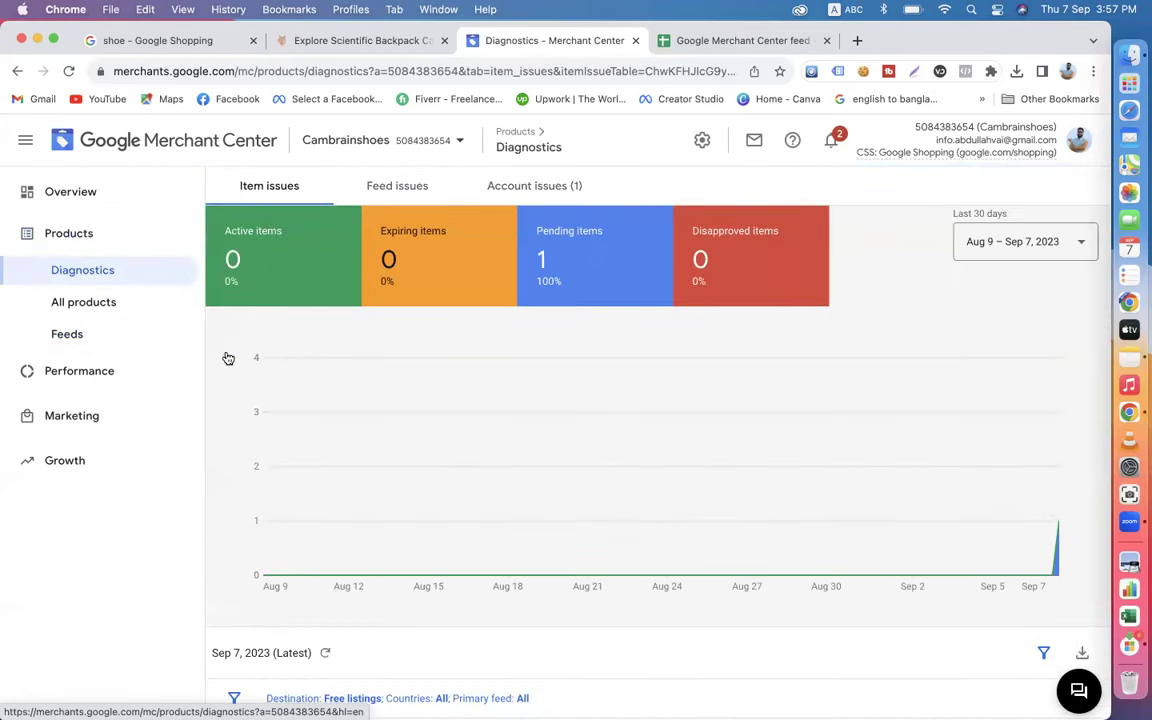
click(88, 310)
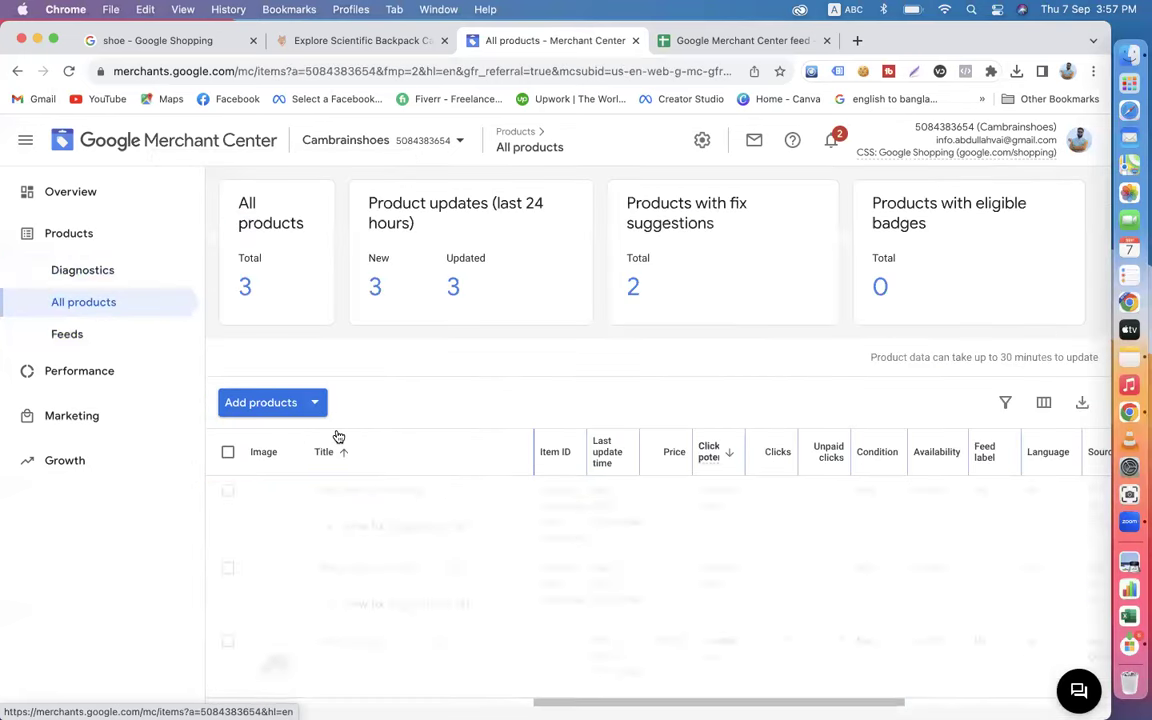
scroll(655, 548, down, 1)
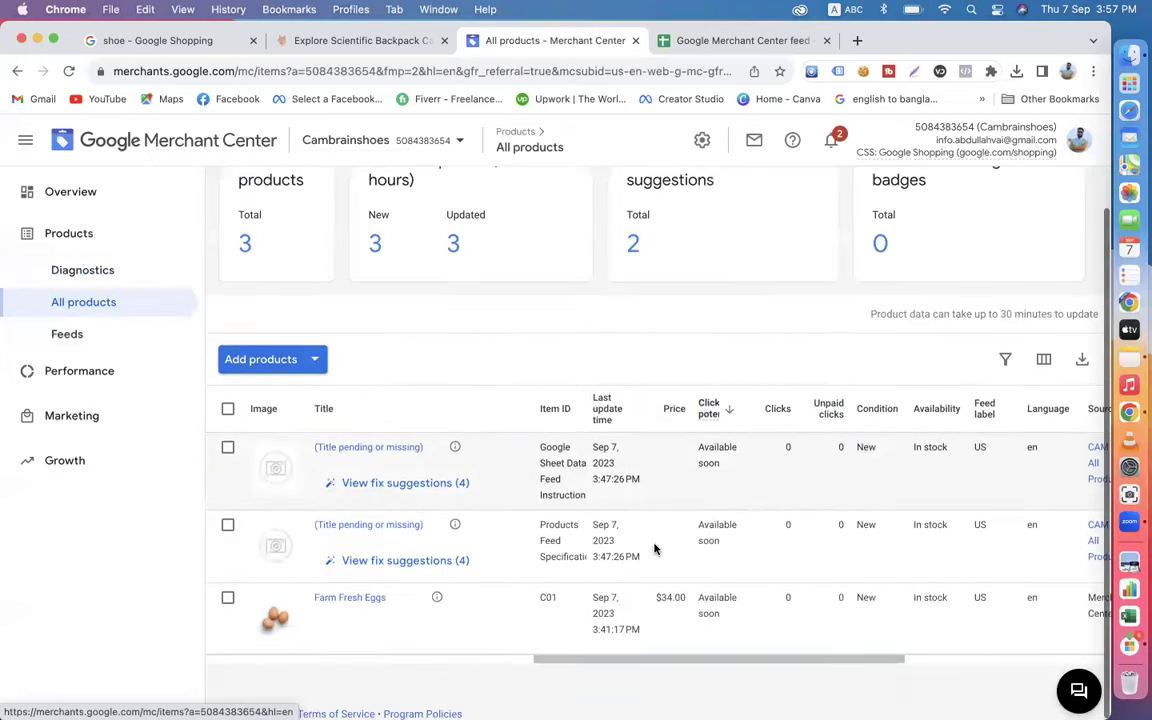